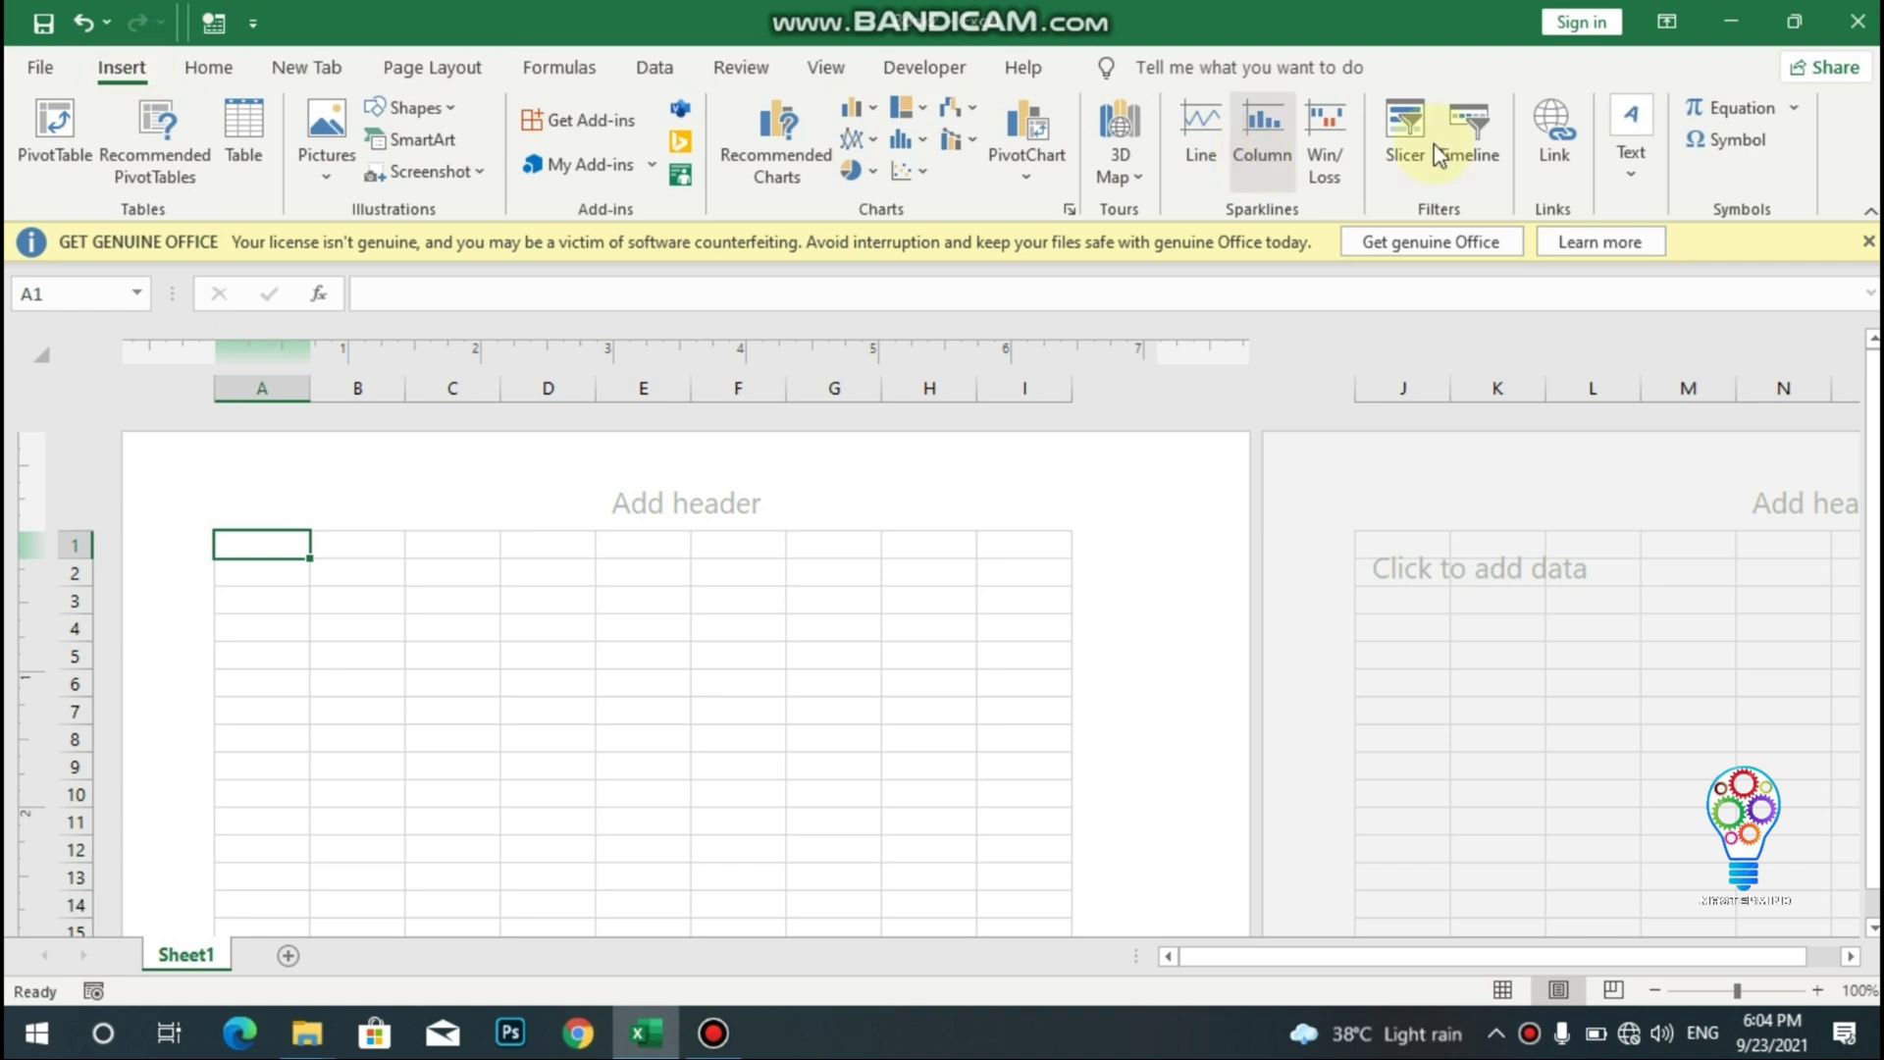
- Insert a text box on the sheet reading MASTER MIND ACADEMY
left_click(1630, 152)
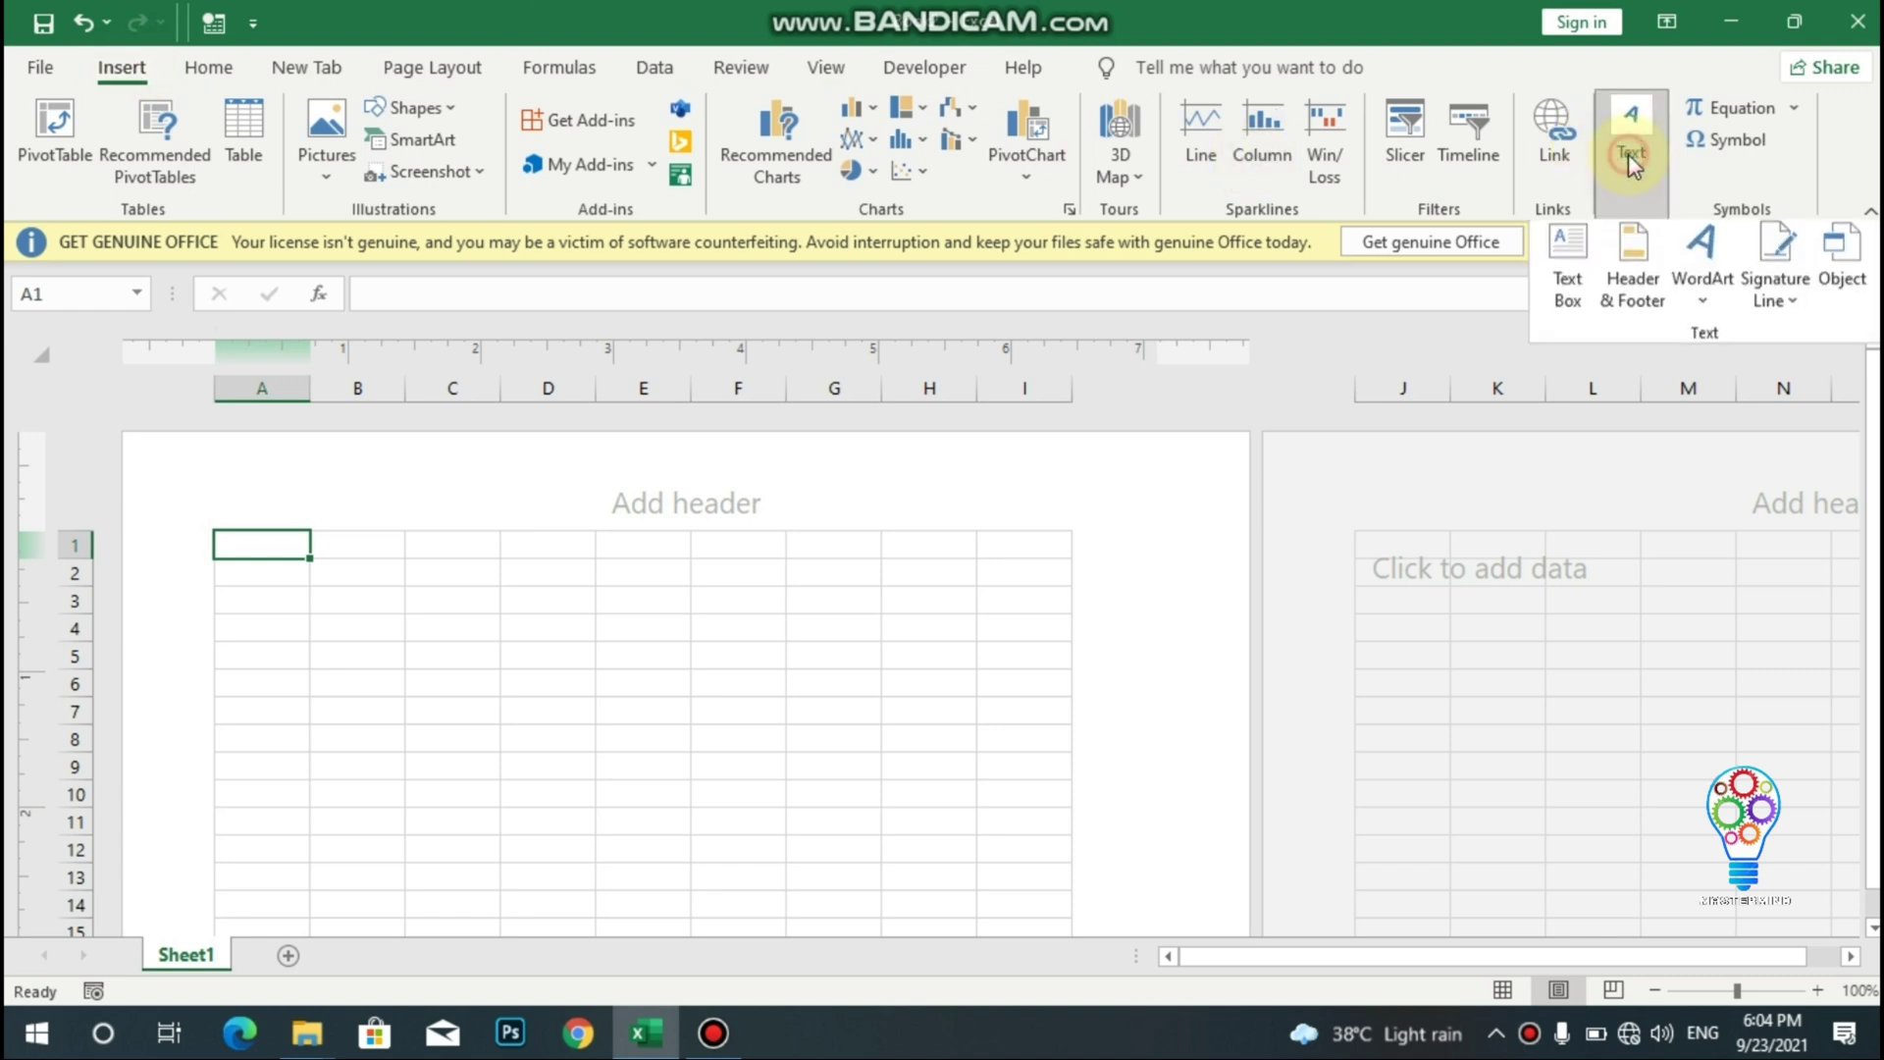
left_click(1582, 250)
left_click_drag(484, 547, 930, 685)
left_click(647, 640)
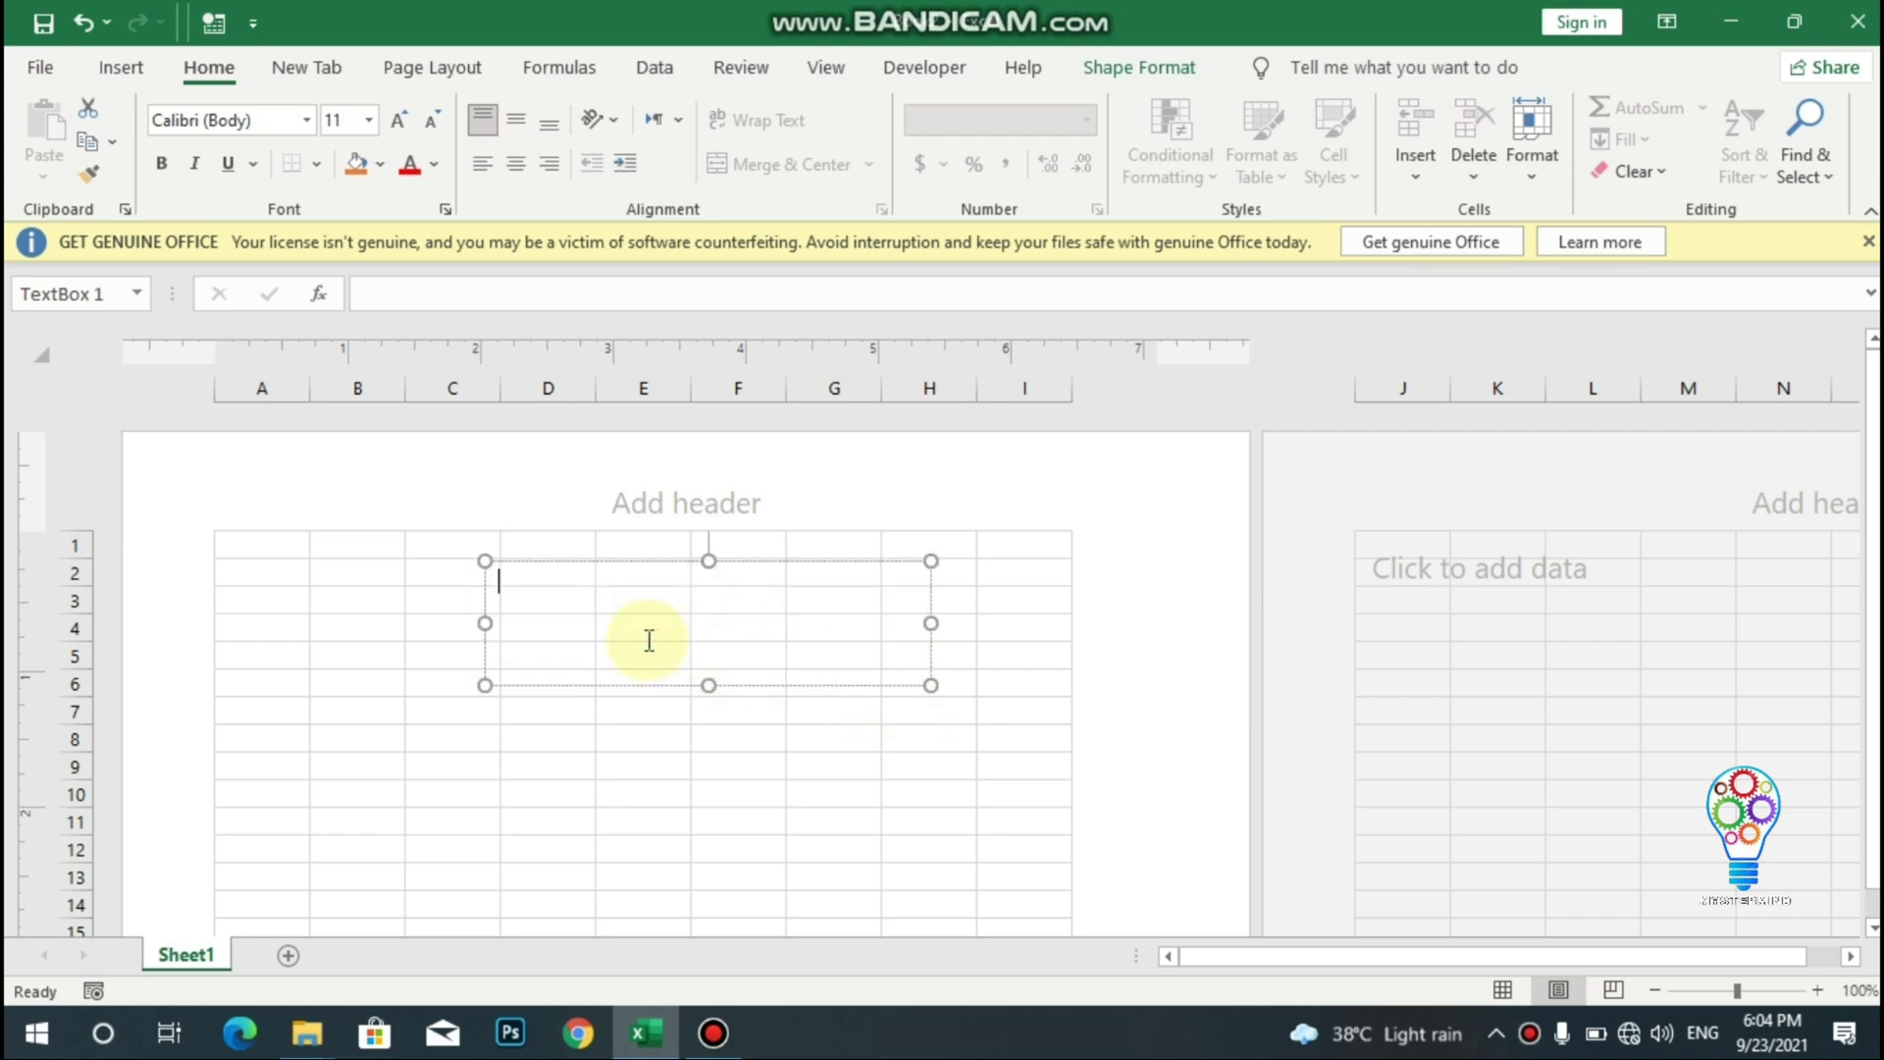
type("MASTER MIND ACADEMY")
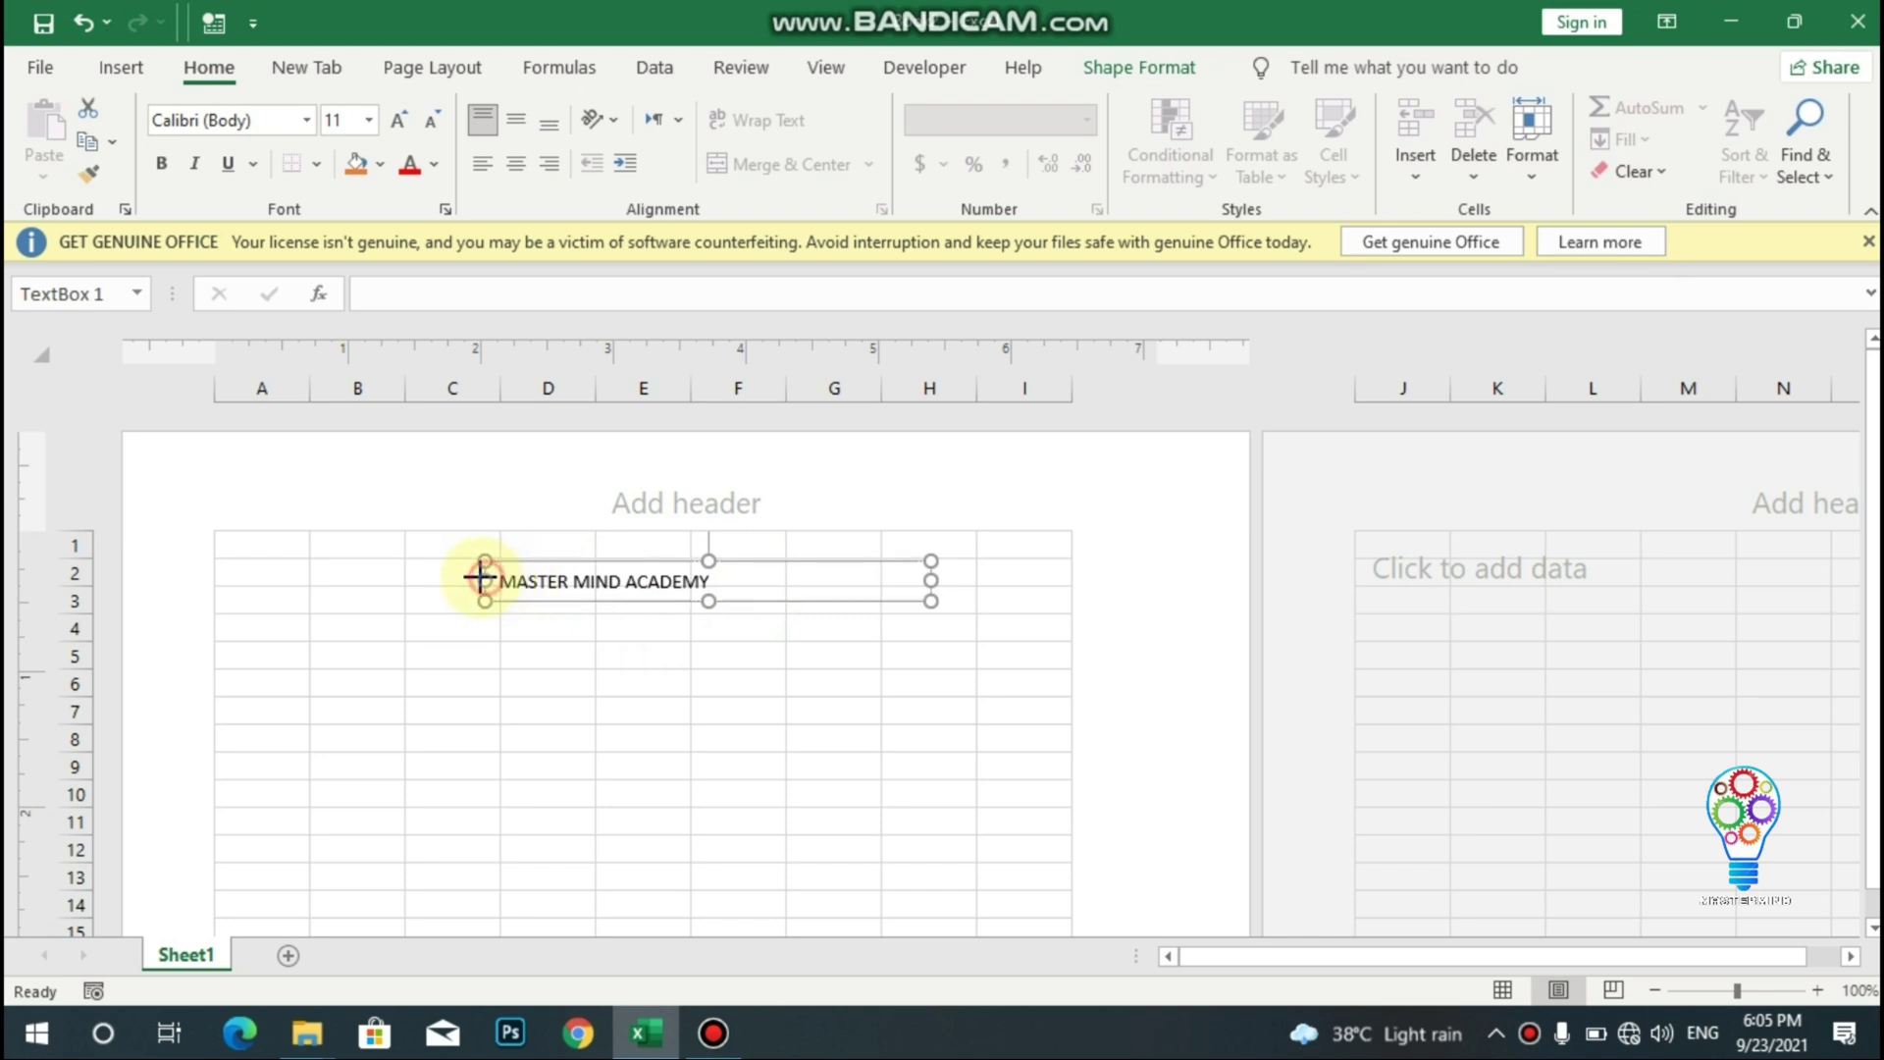
left_click_drag(485, 580, 356, 575)
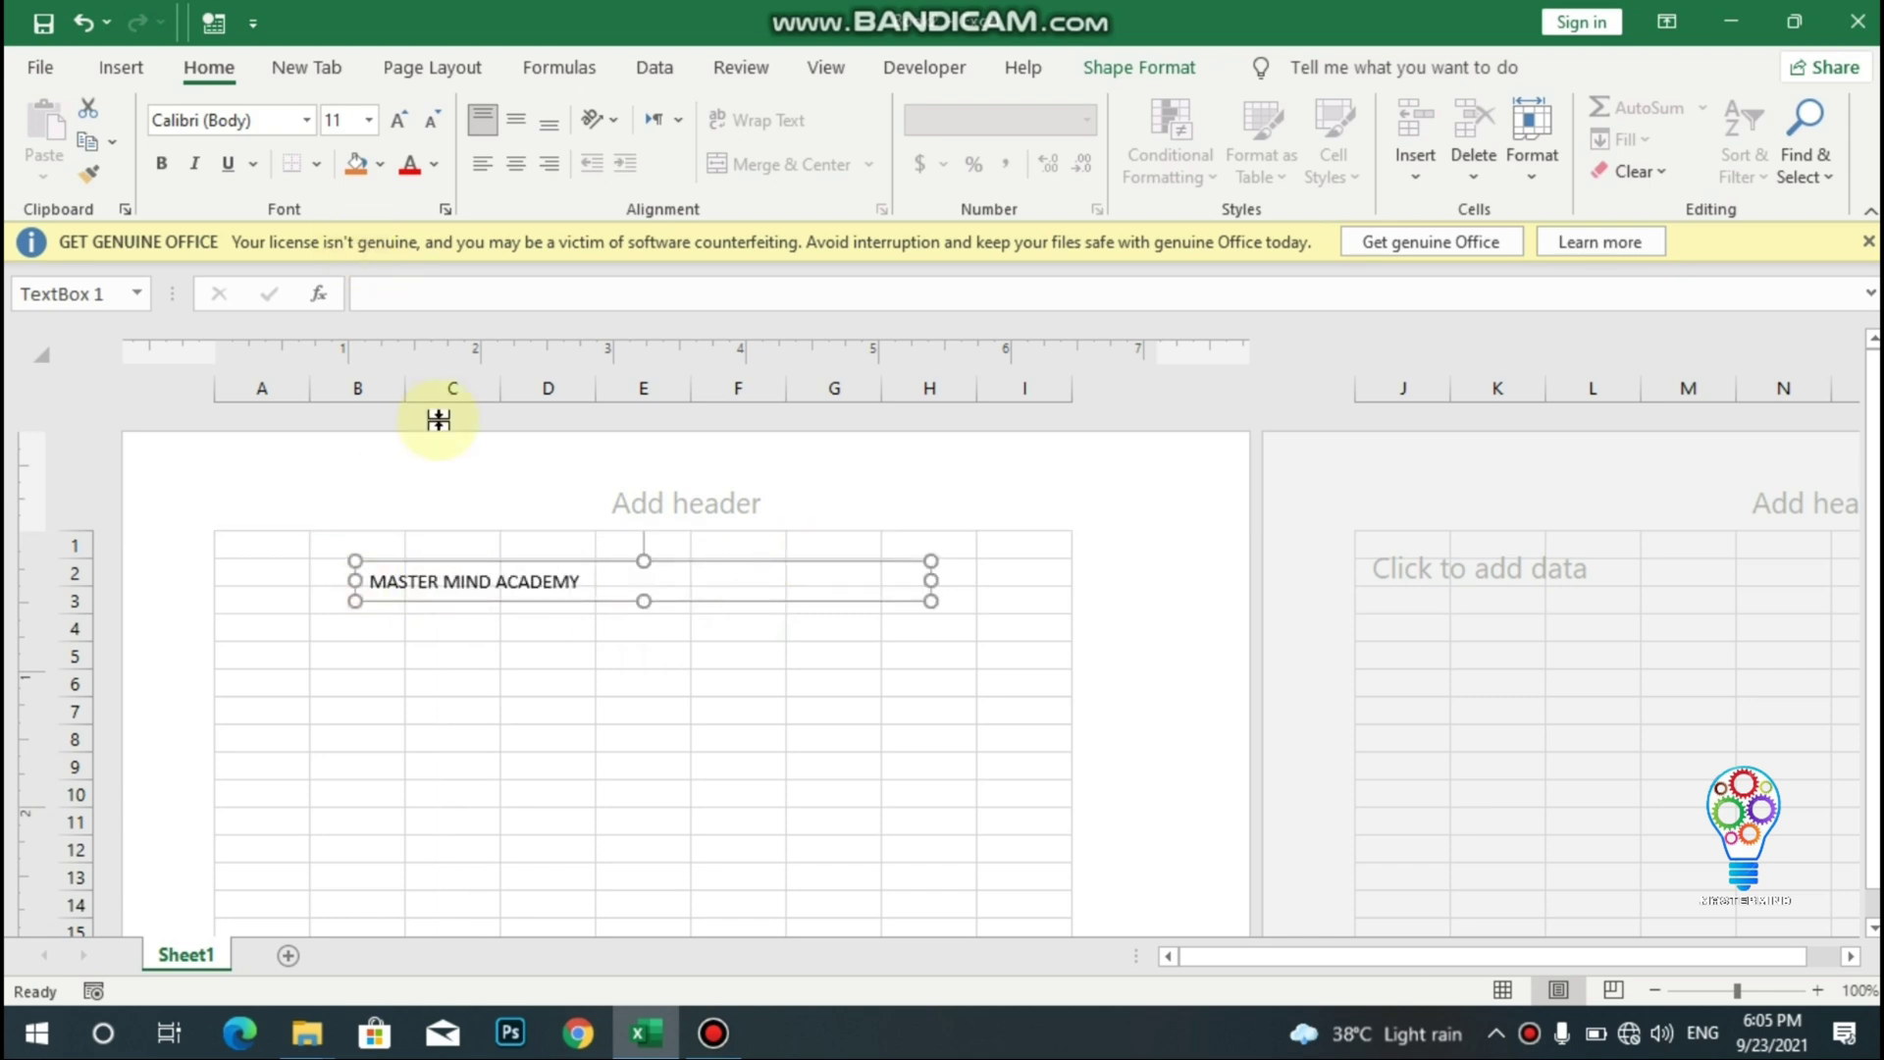
- Format the heading in Arial Black size 20 and resize its box to fit one line
left_click_drag(618, 571, 371, 579)
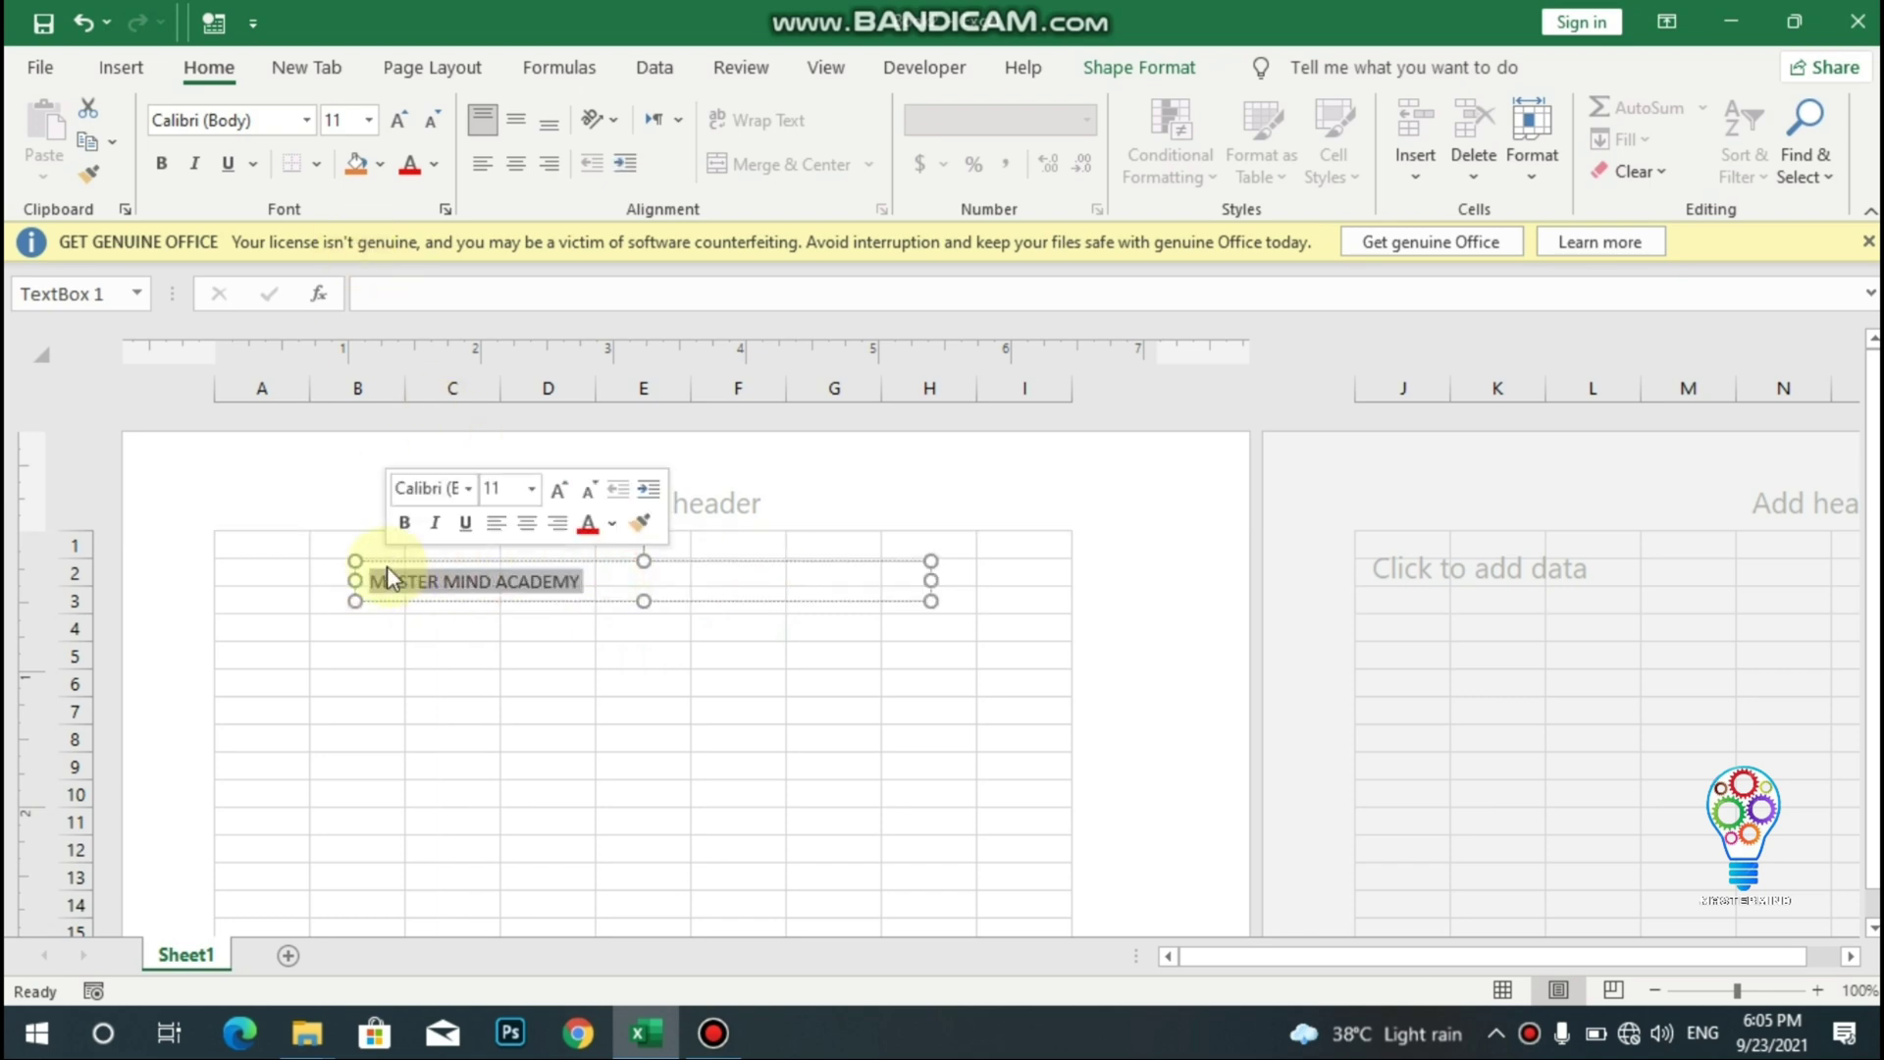
left_click(307, 121)
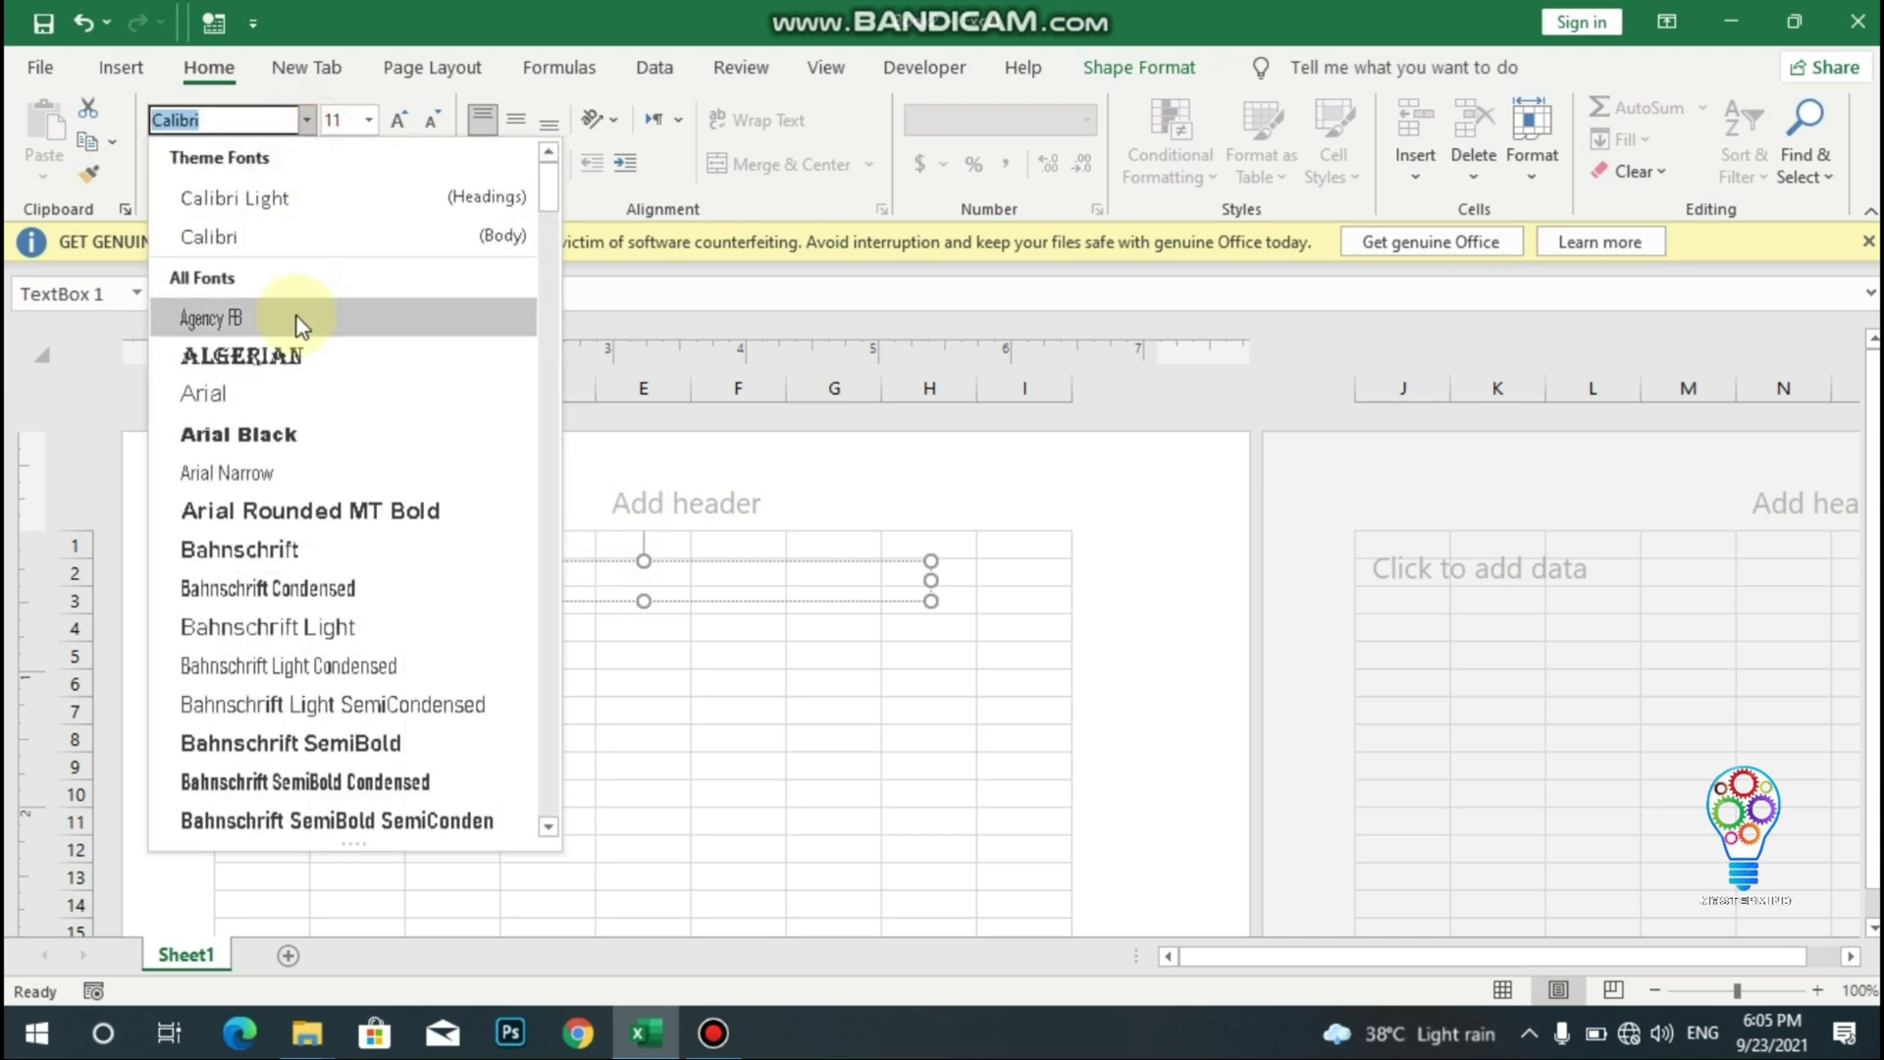
left_click(261, 430)
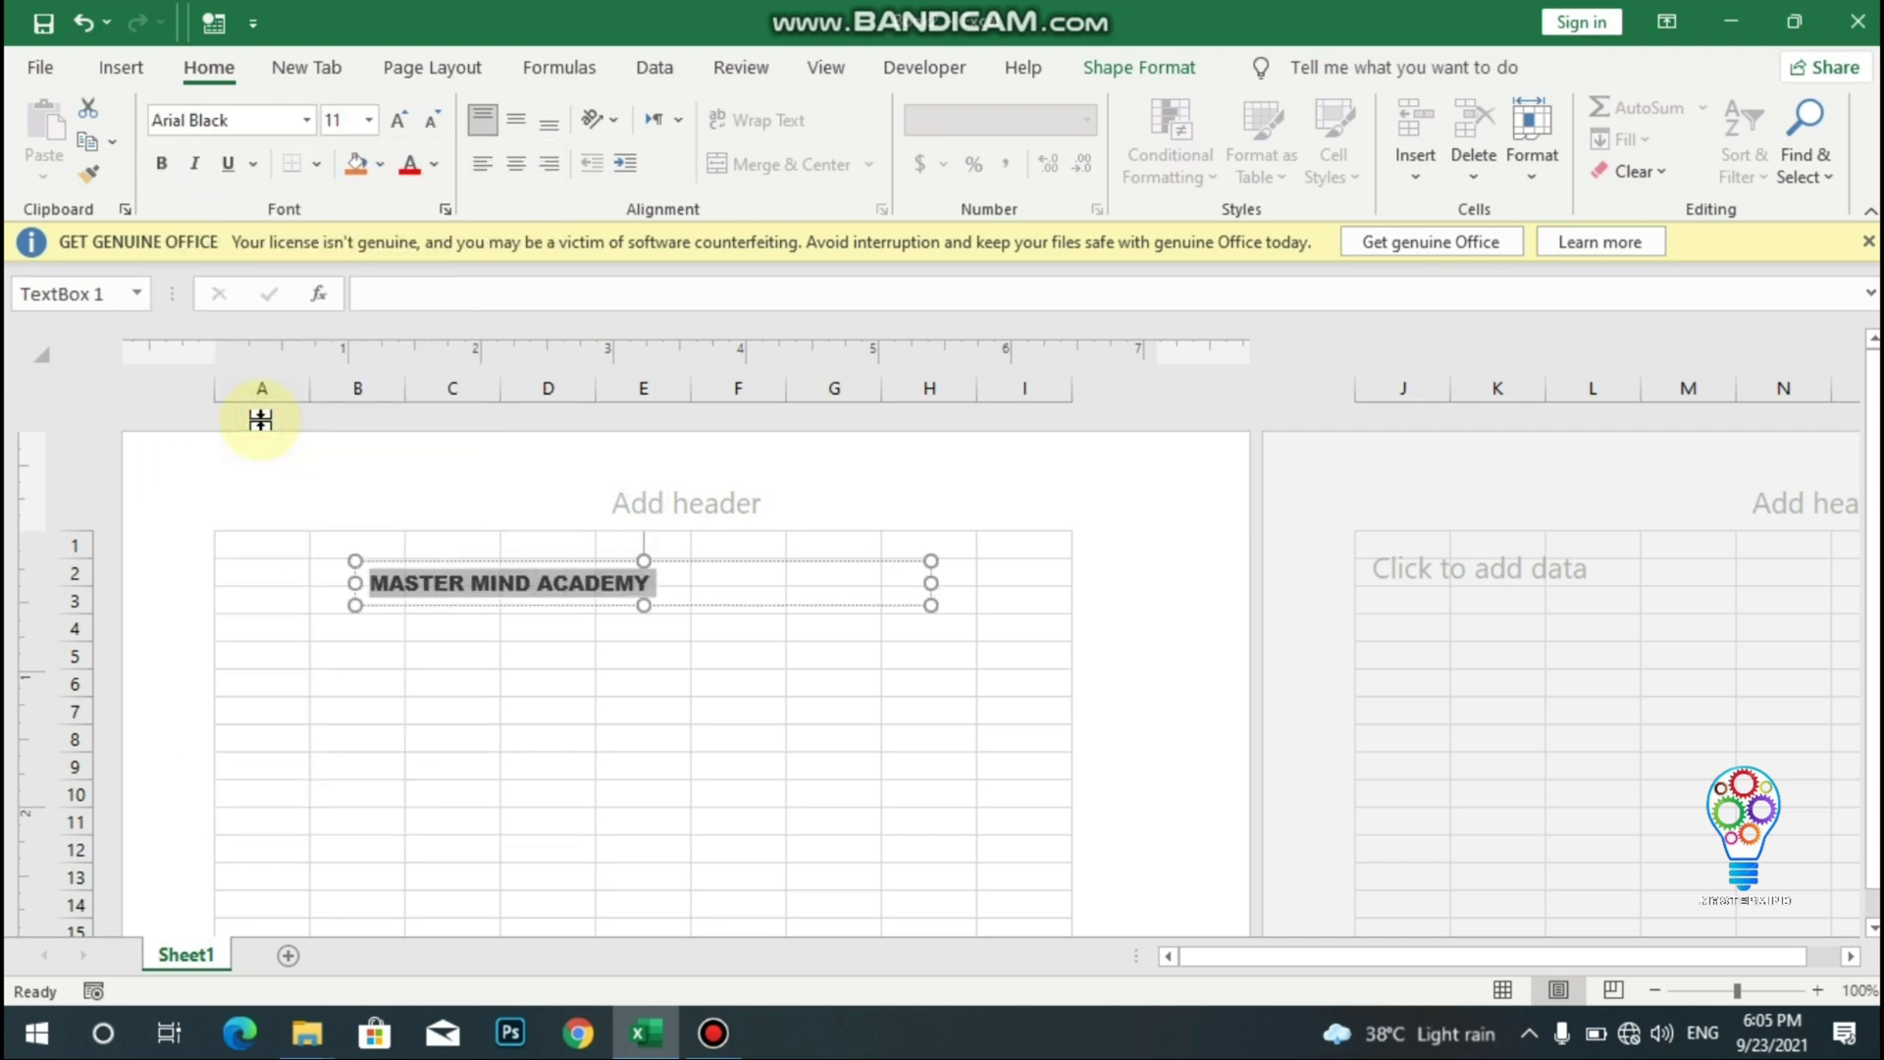
left_click(371, 120)
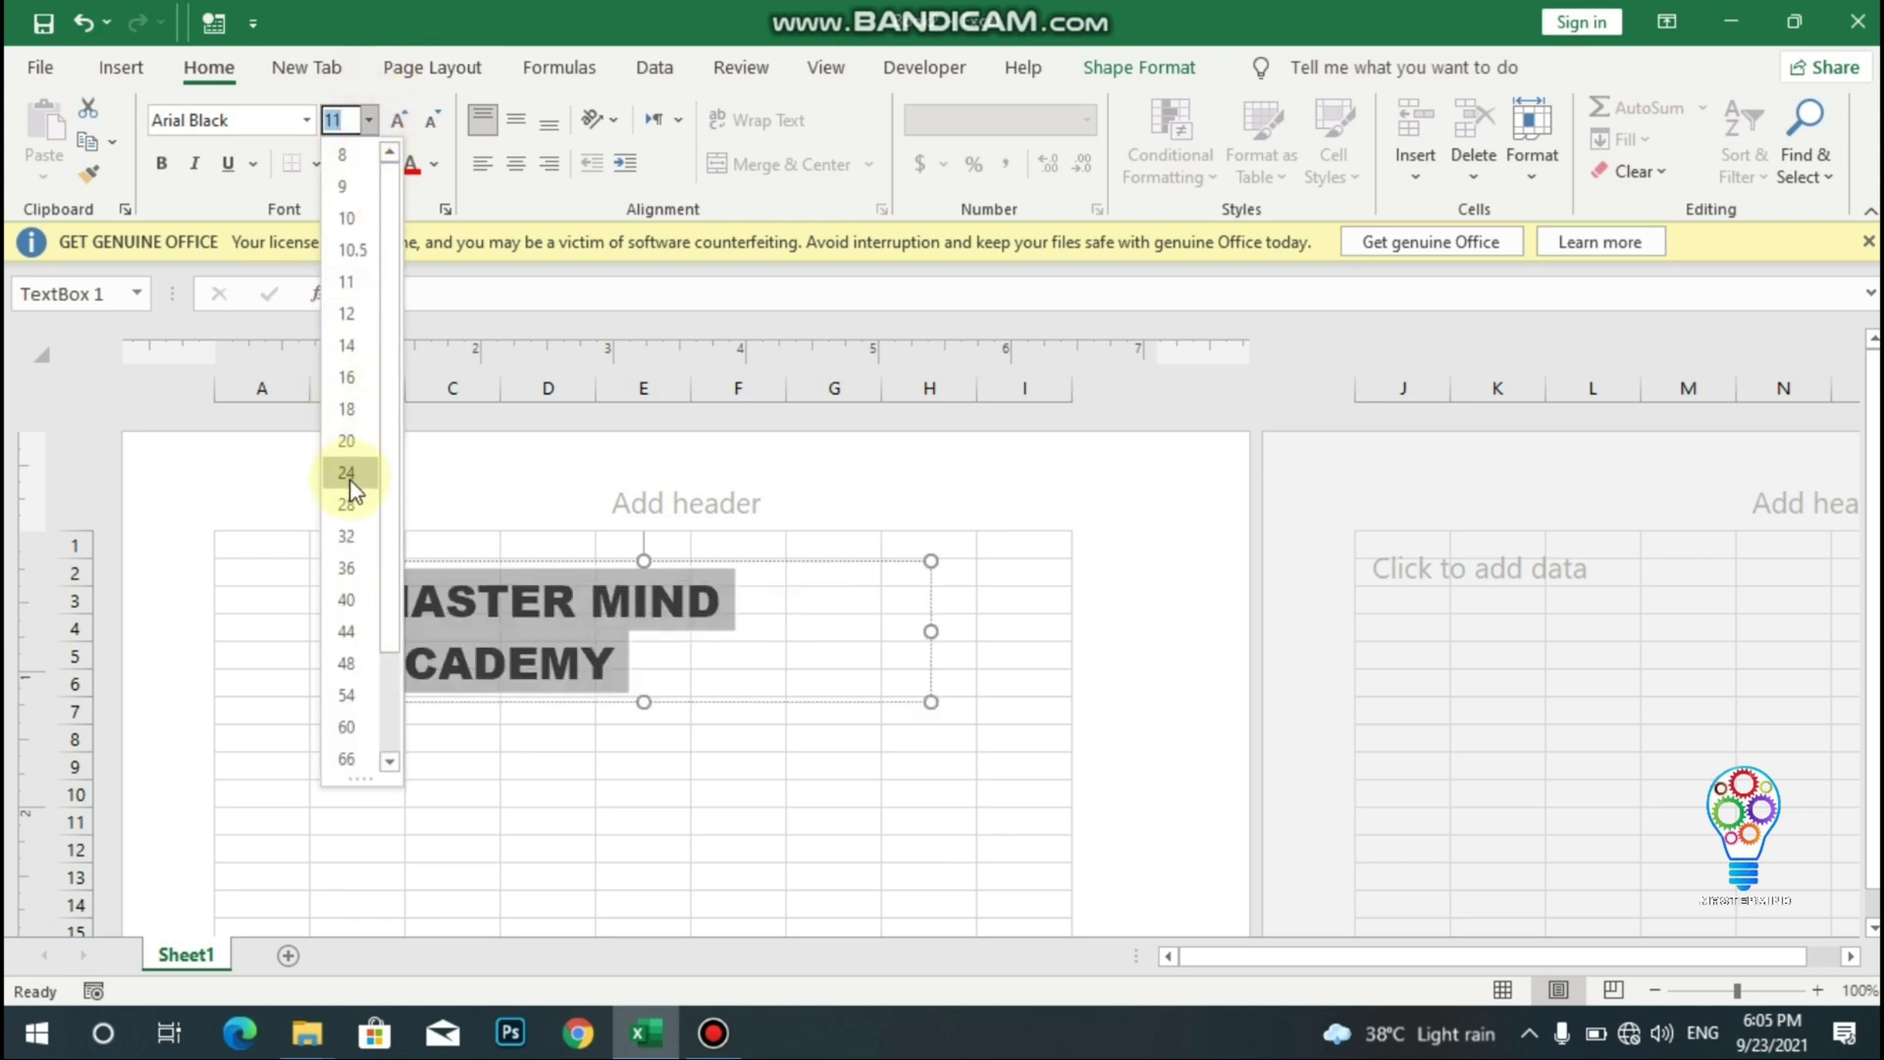
left_click(367, 444)
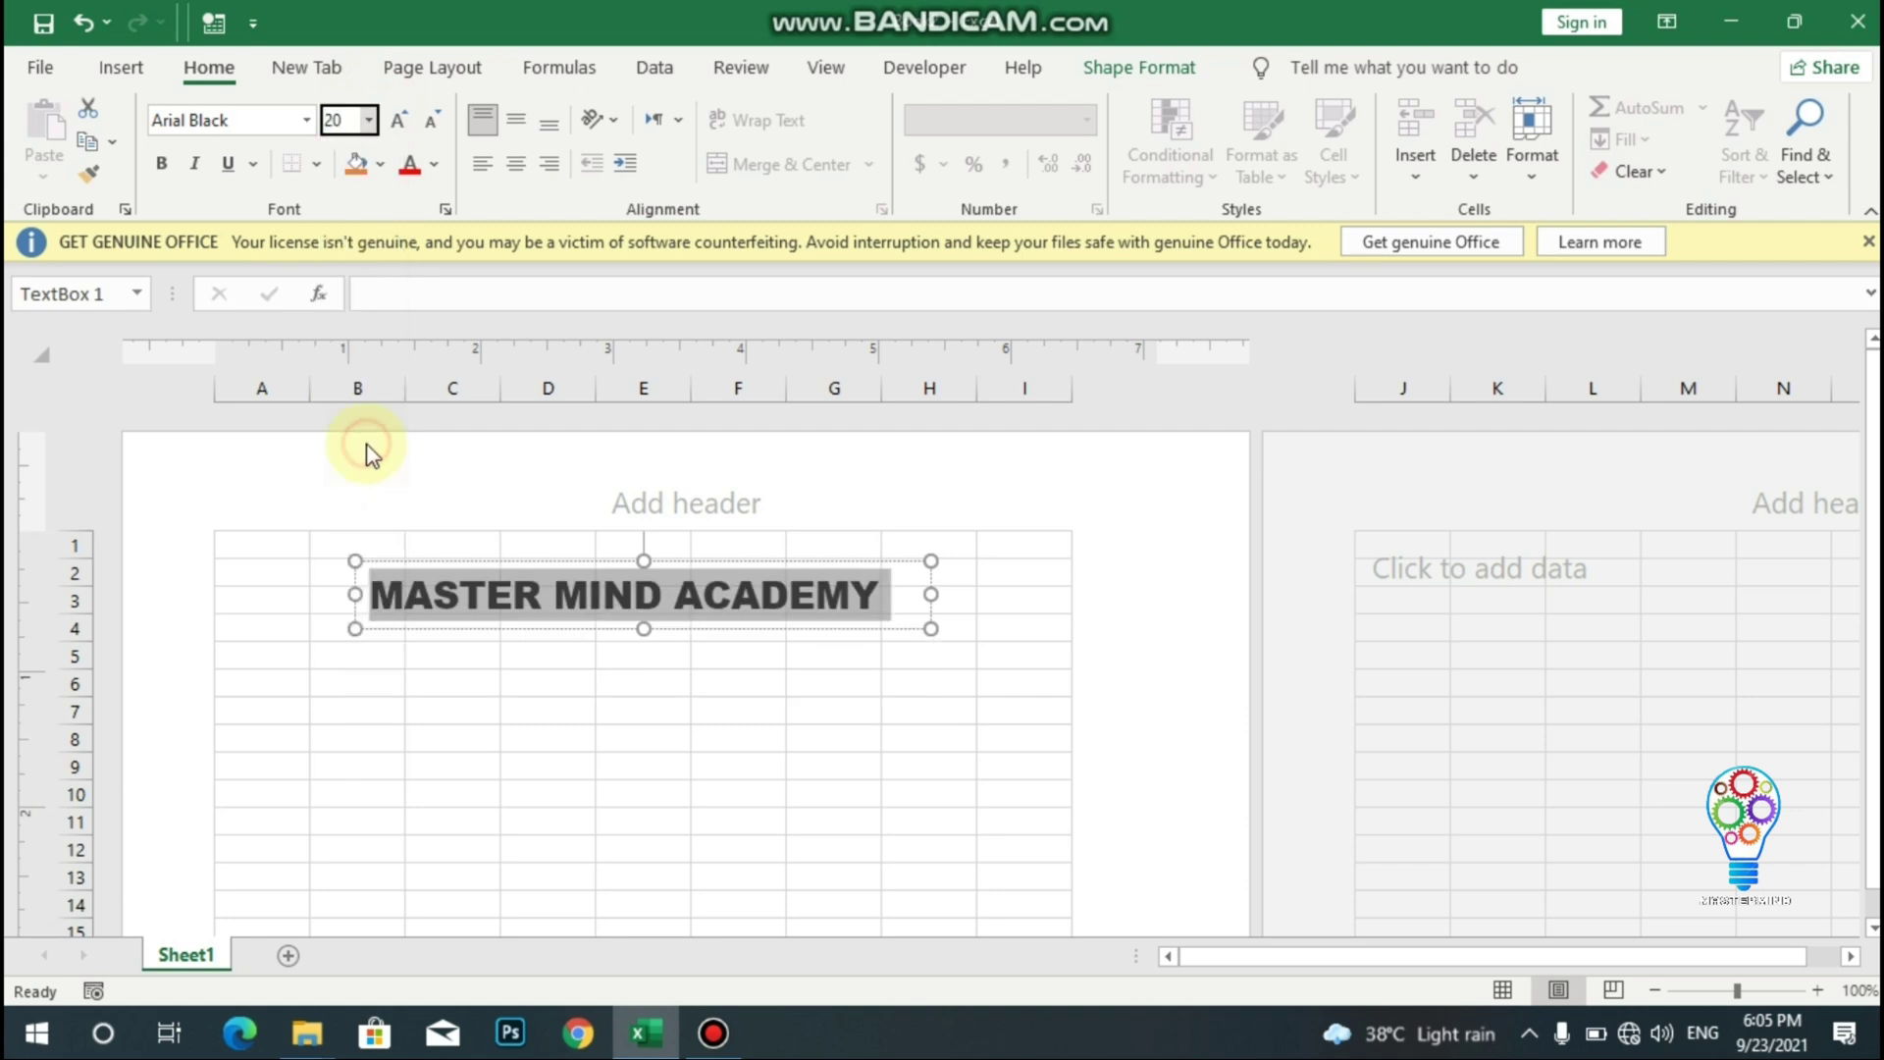
left_click(933, 589)
left_click(1030, 590)
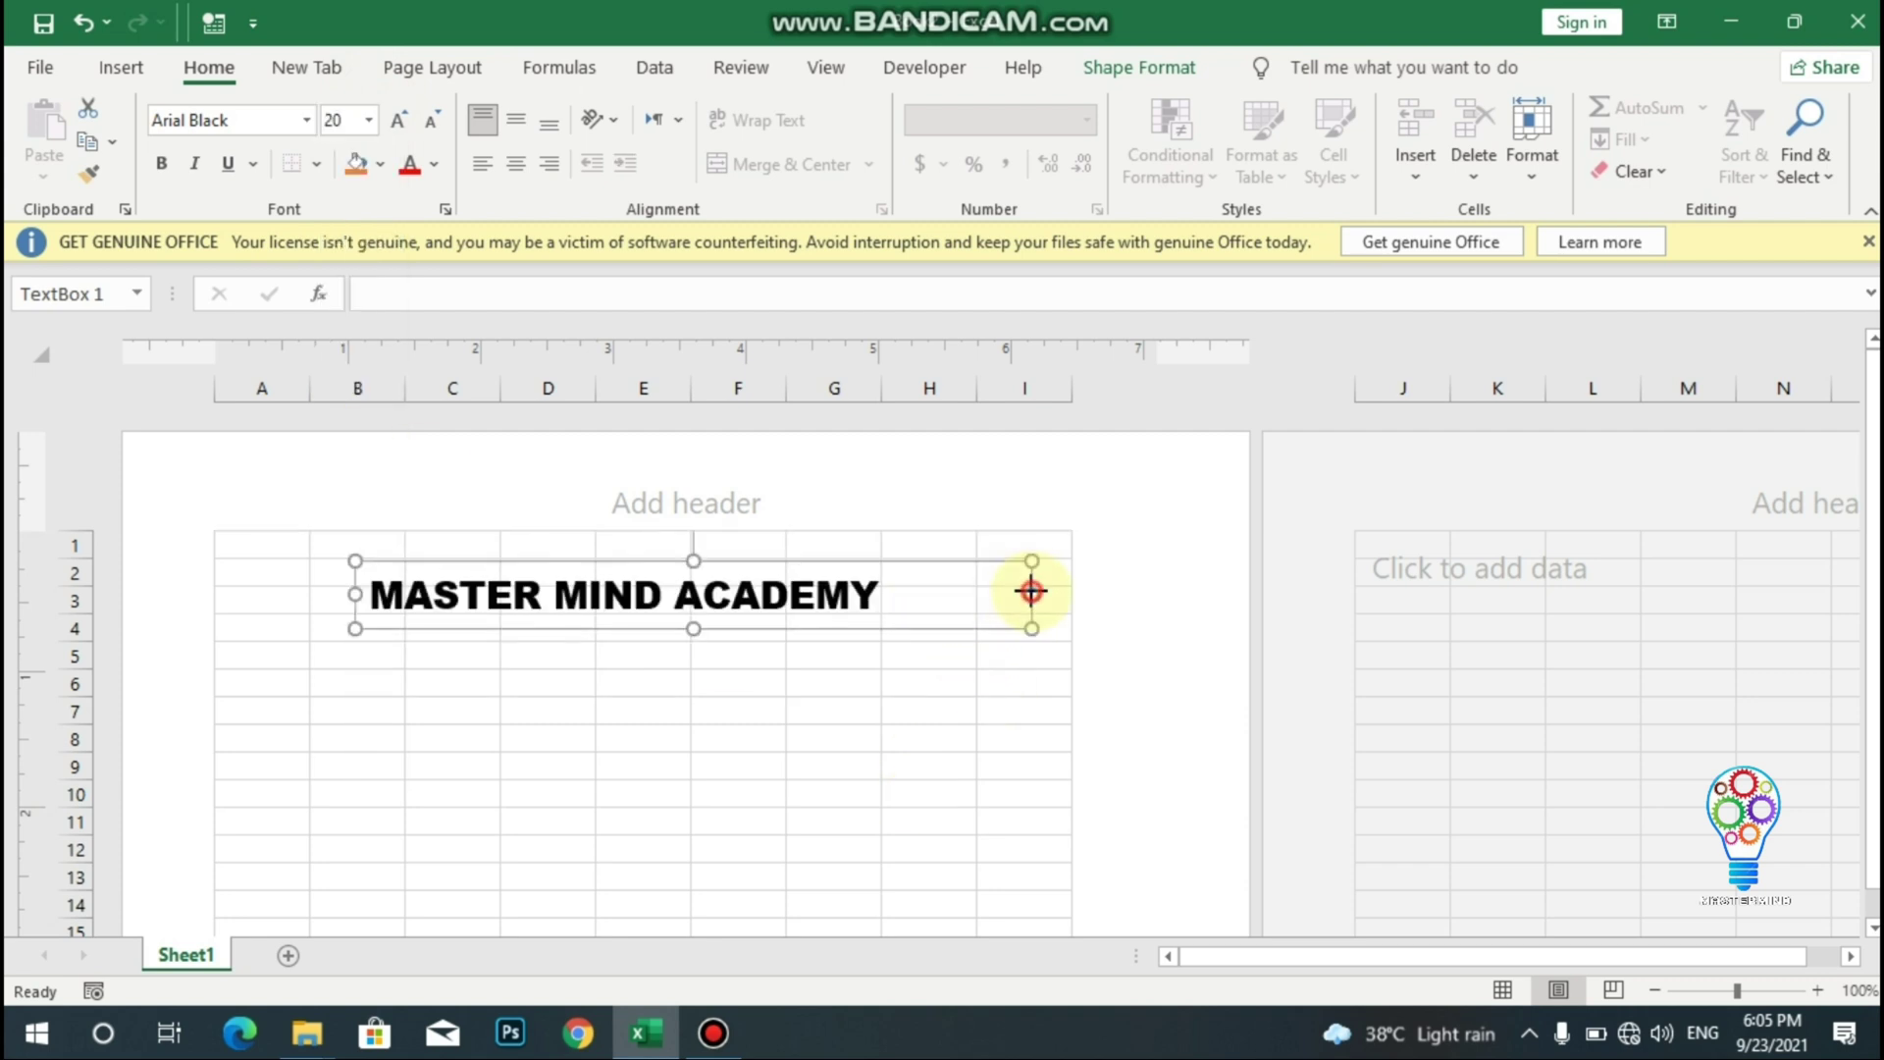
left_click_drag(1031, 589, 946, 593)
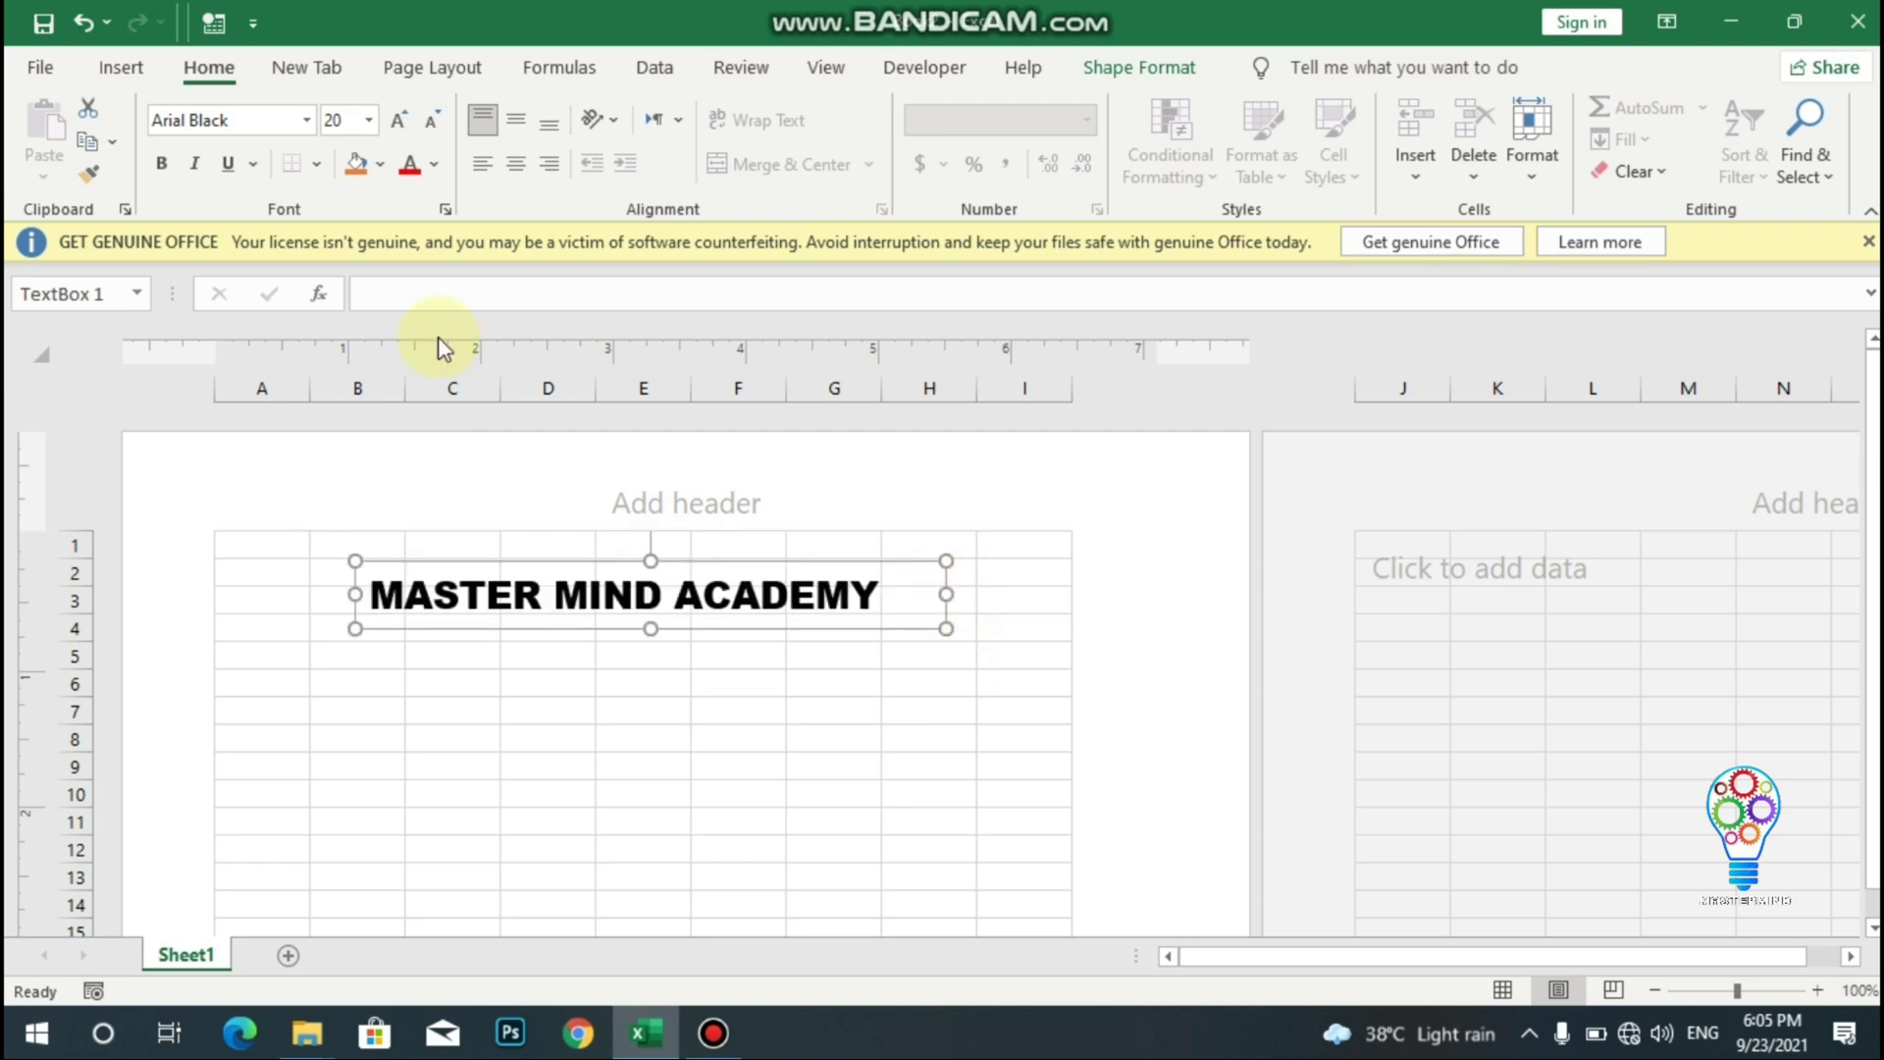
left_click(369, 119)
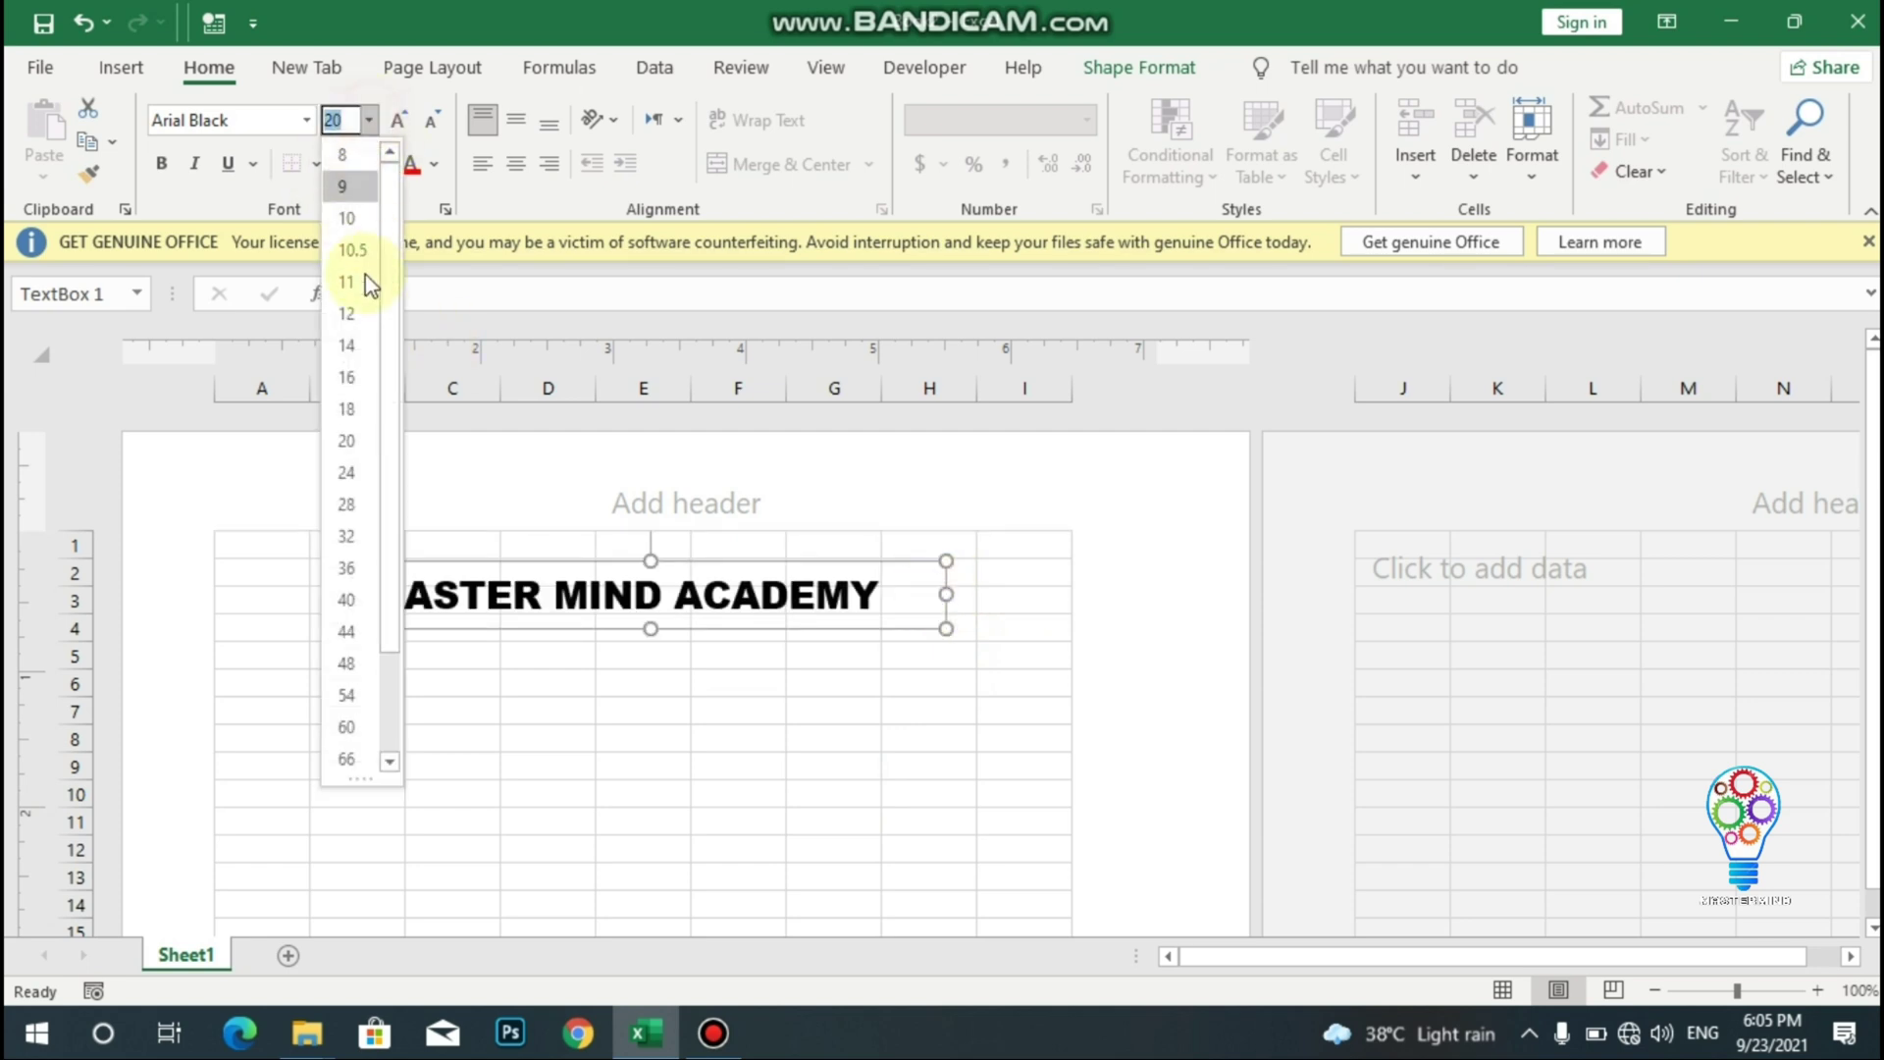
left_click(357, 446)
left_click(616, 677)
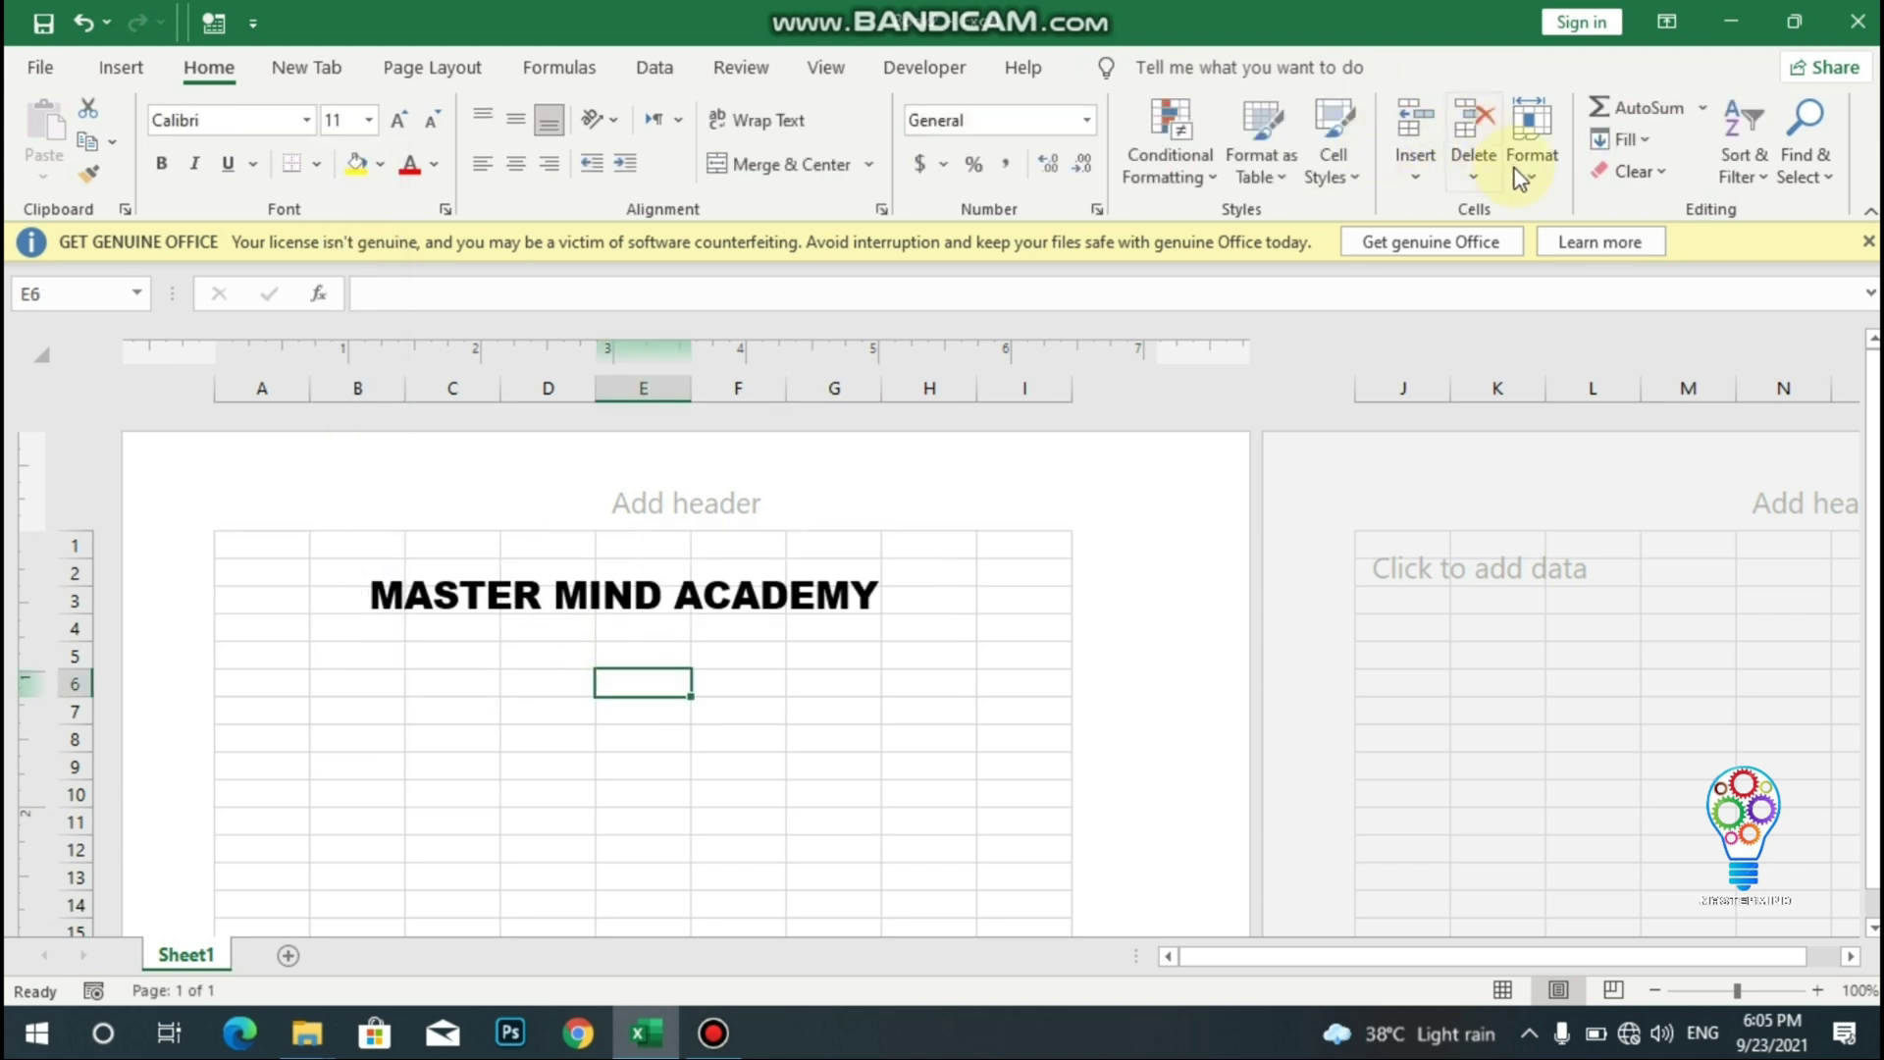
- Insert a second text box near cell E6 for the MARK SHEET subtitle
left_click(116, 64)
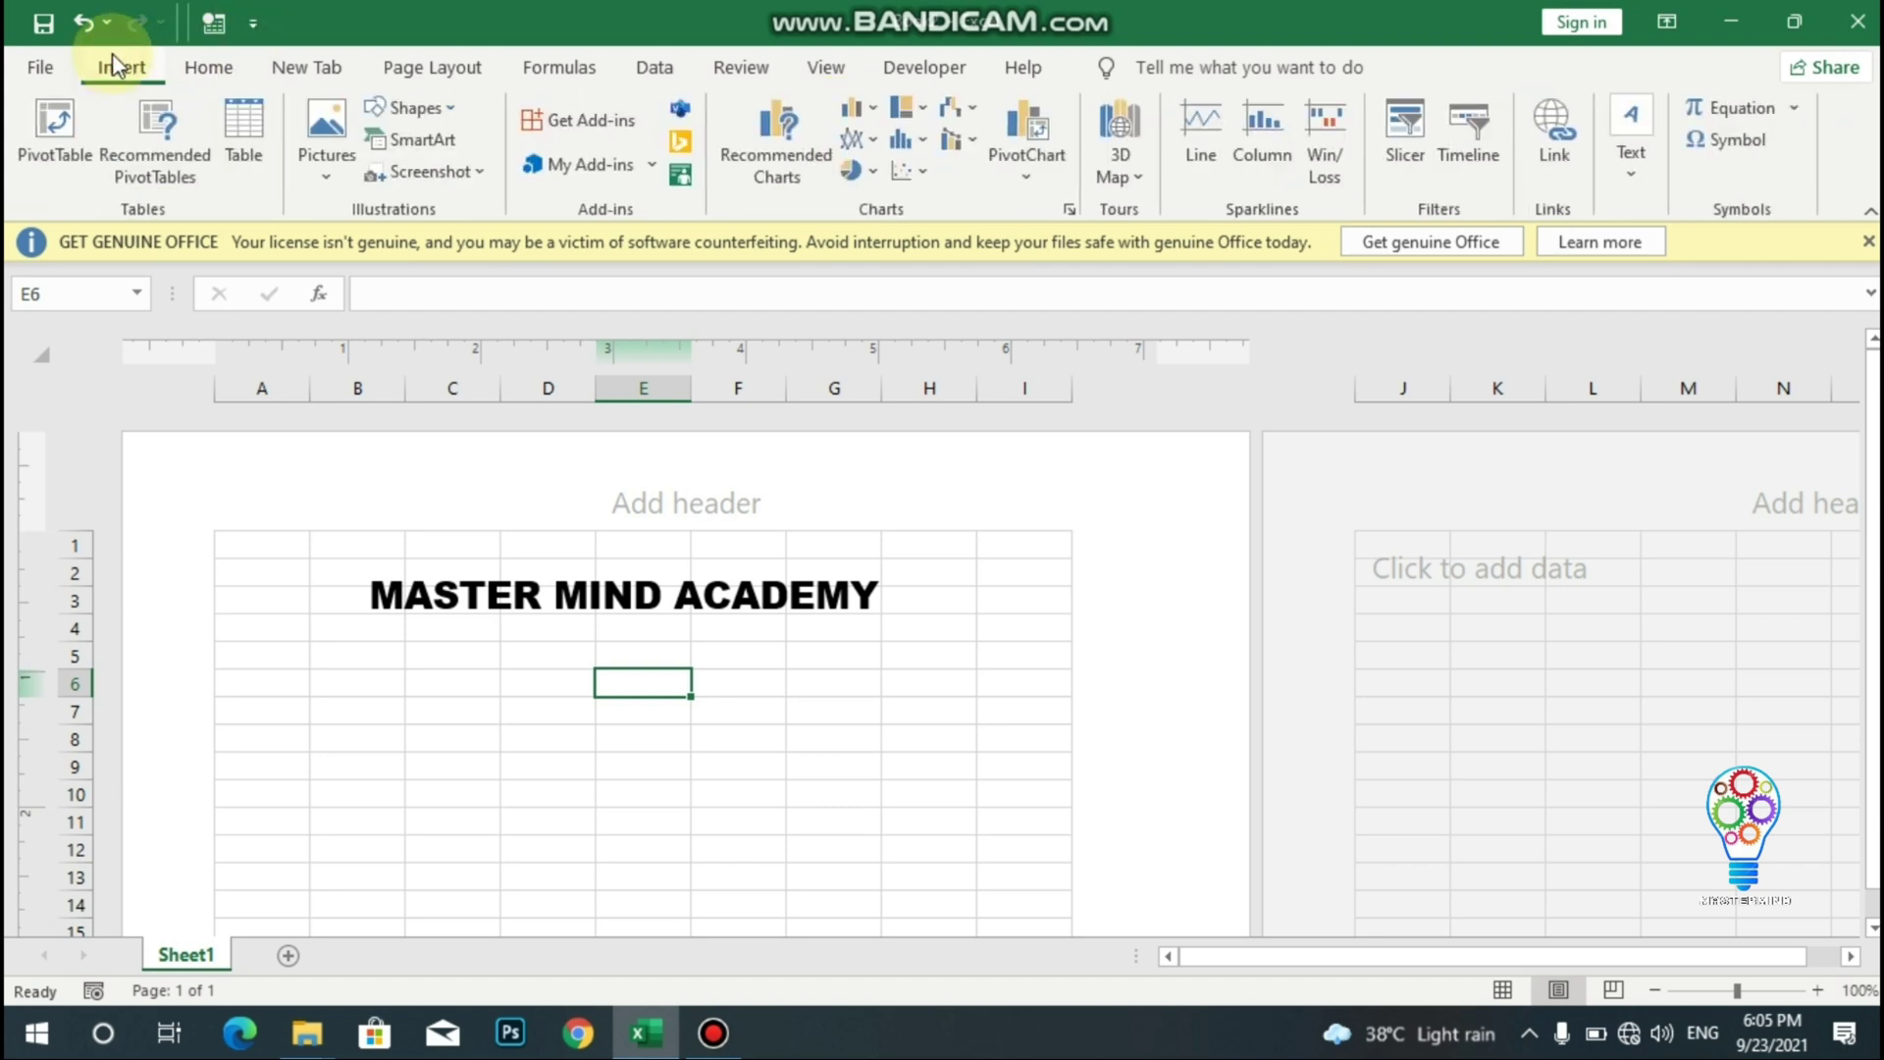
left_click(1631, 153)
left_click(1567, 287)
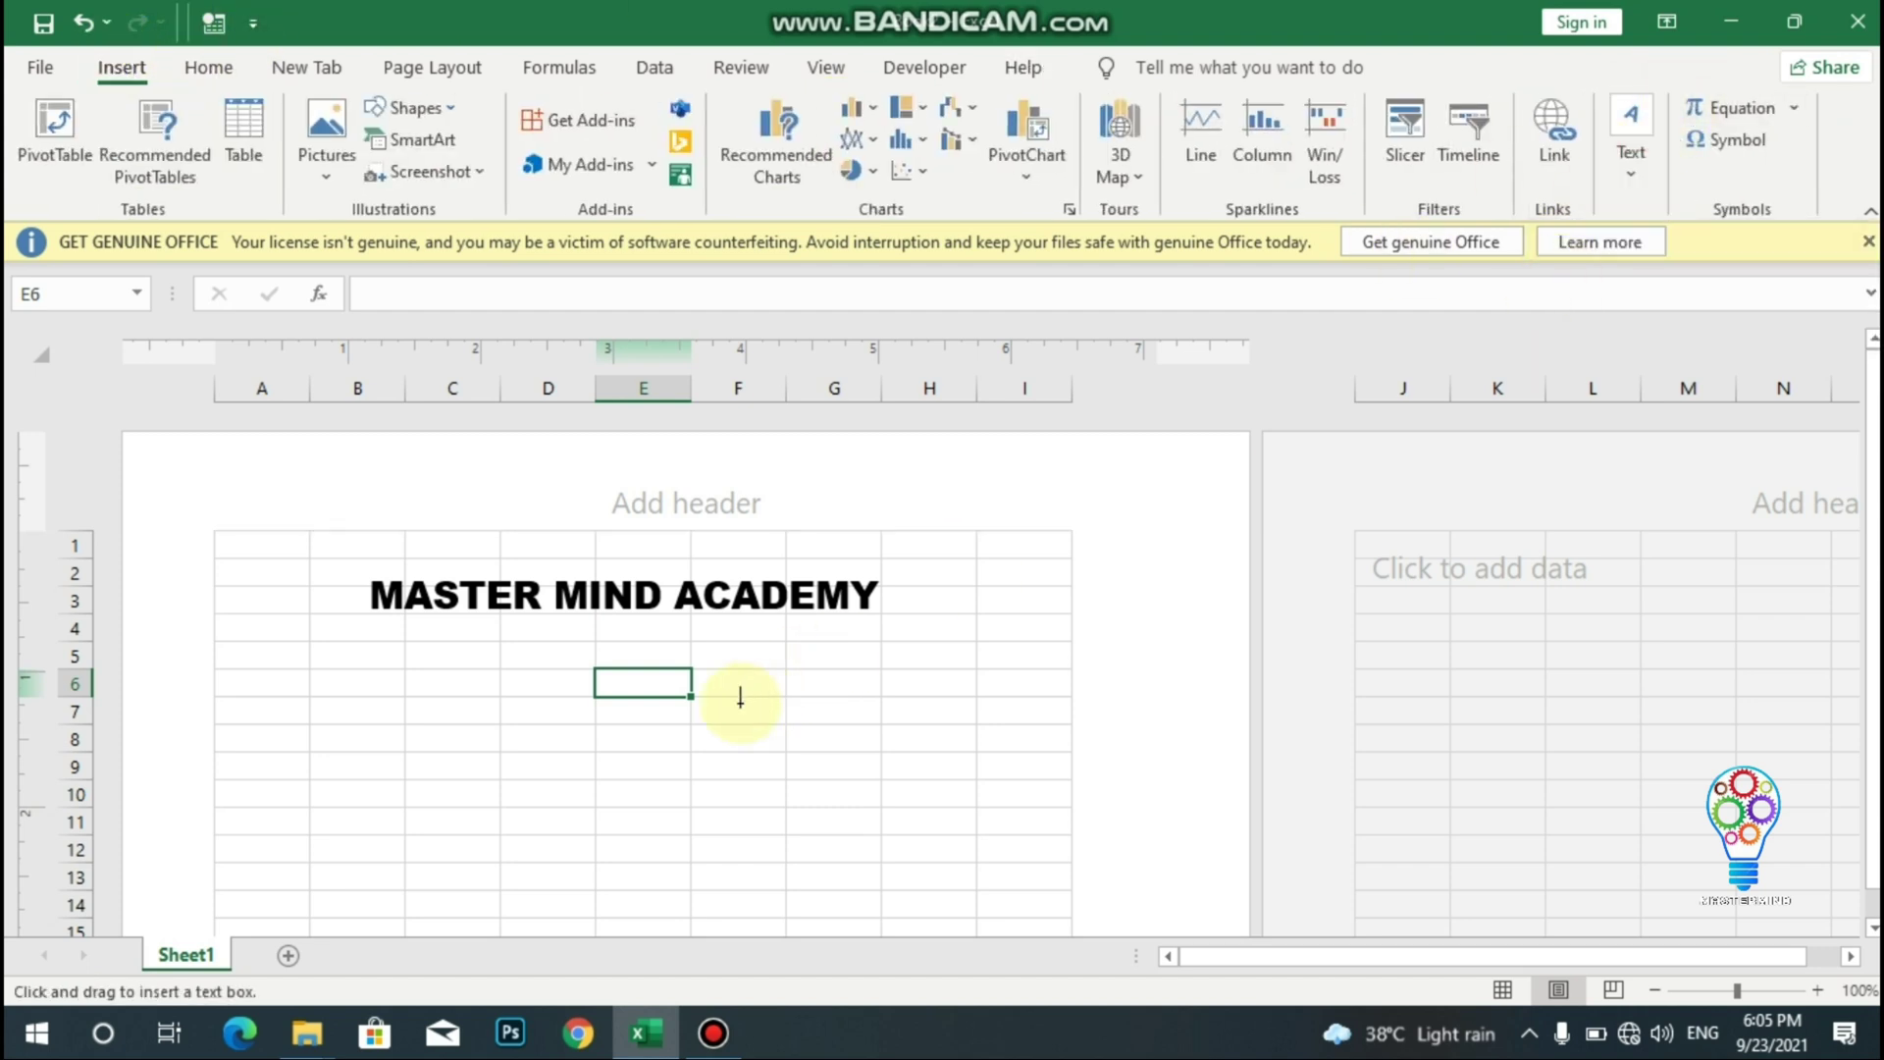
left_click(644, 684)
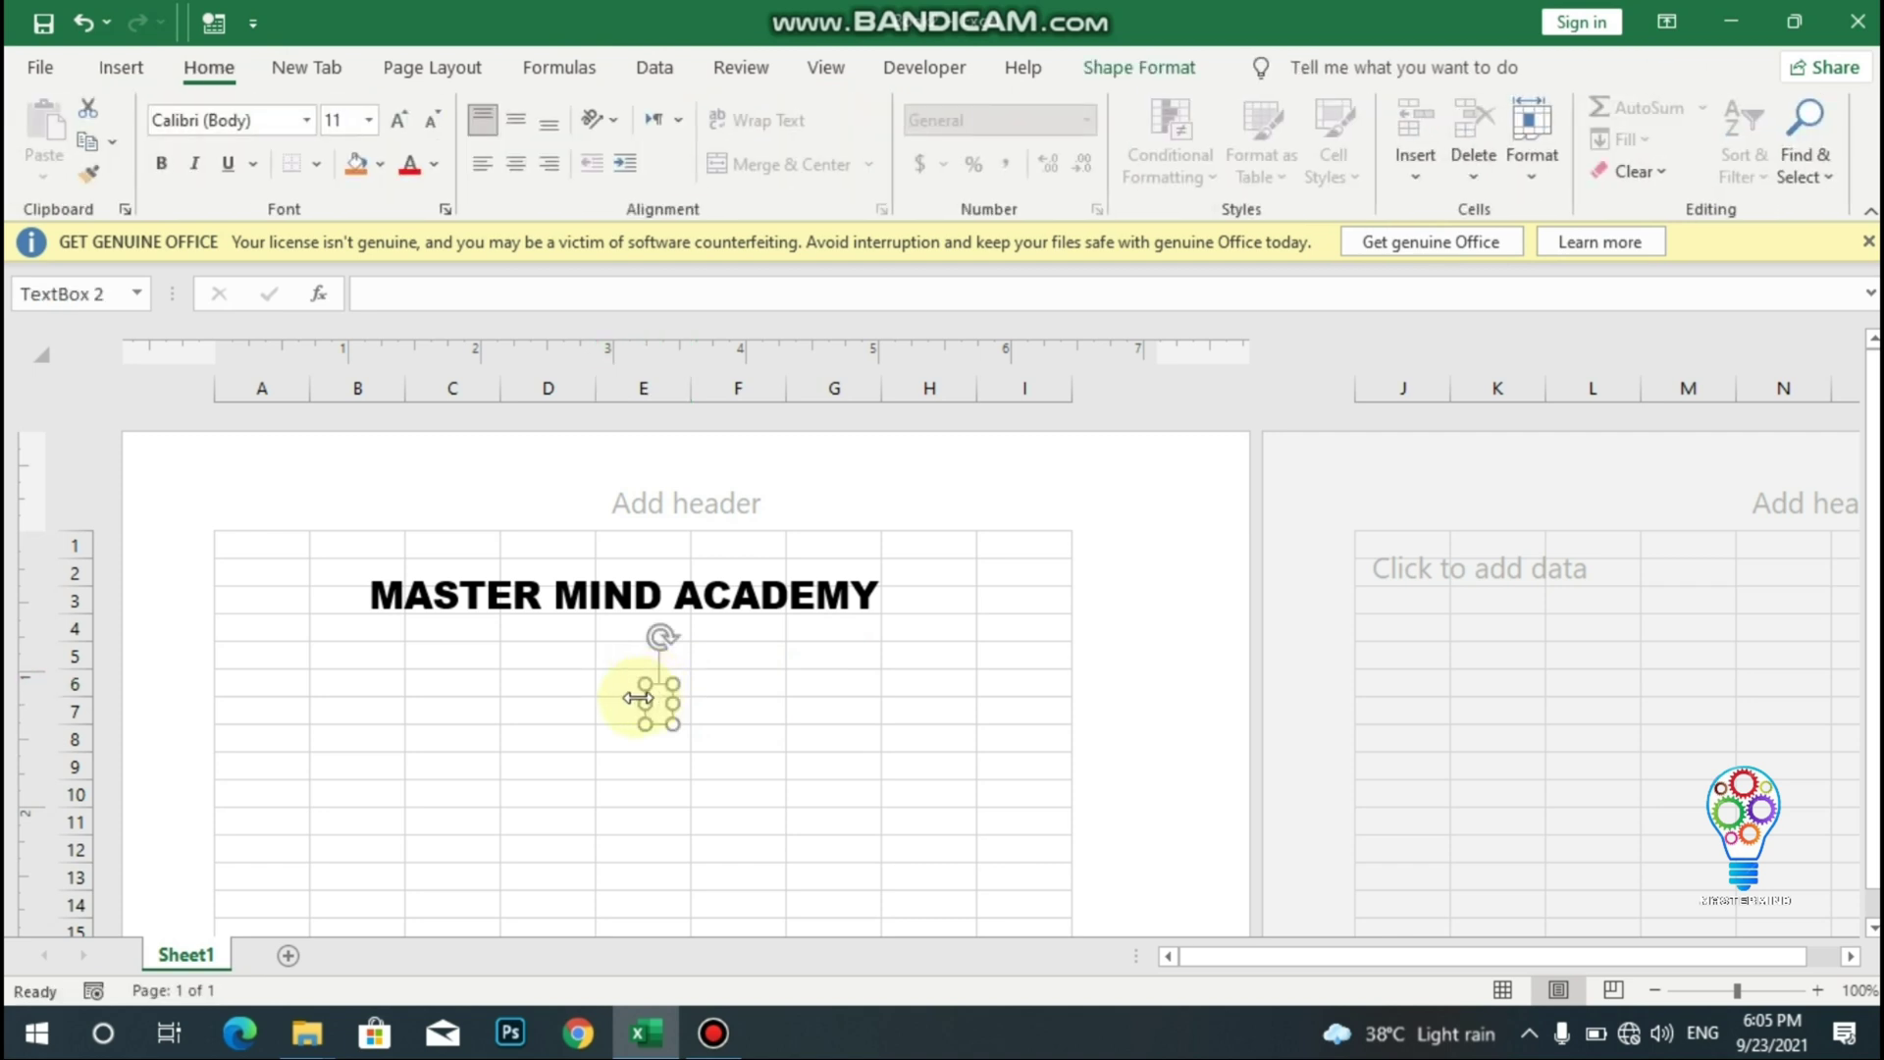
left_click_drag(638, 698, 461, 703)
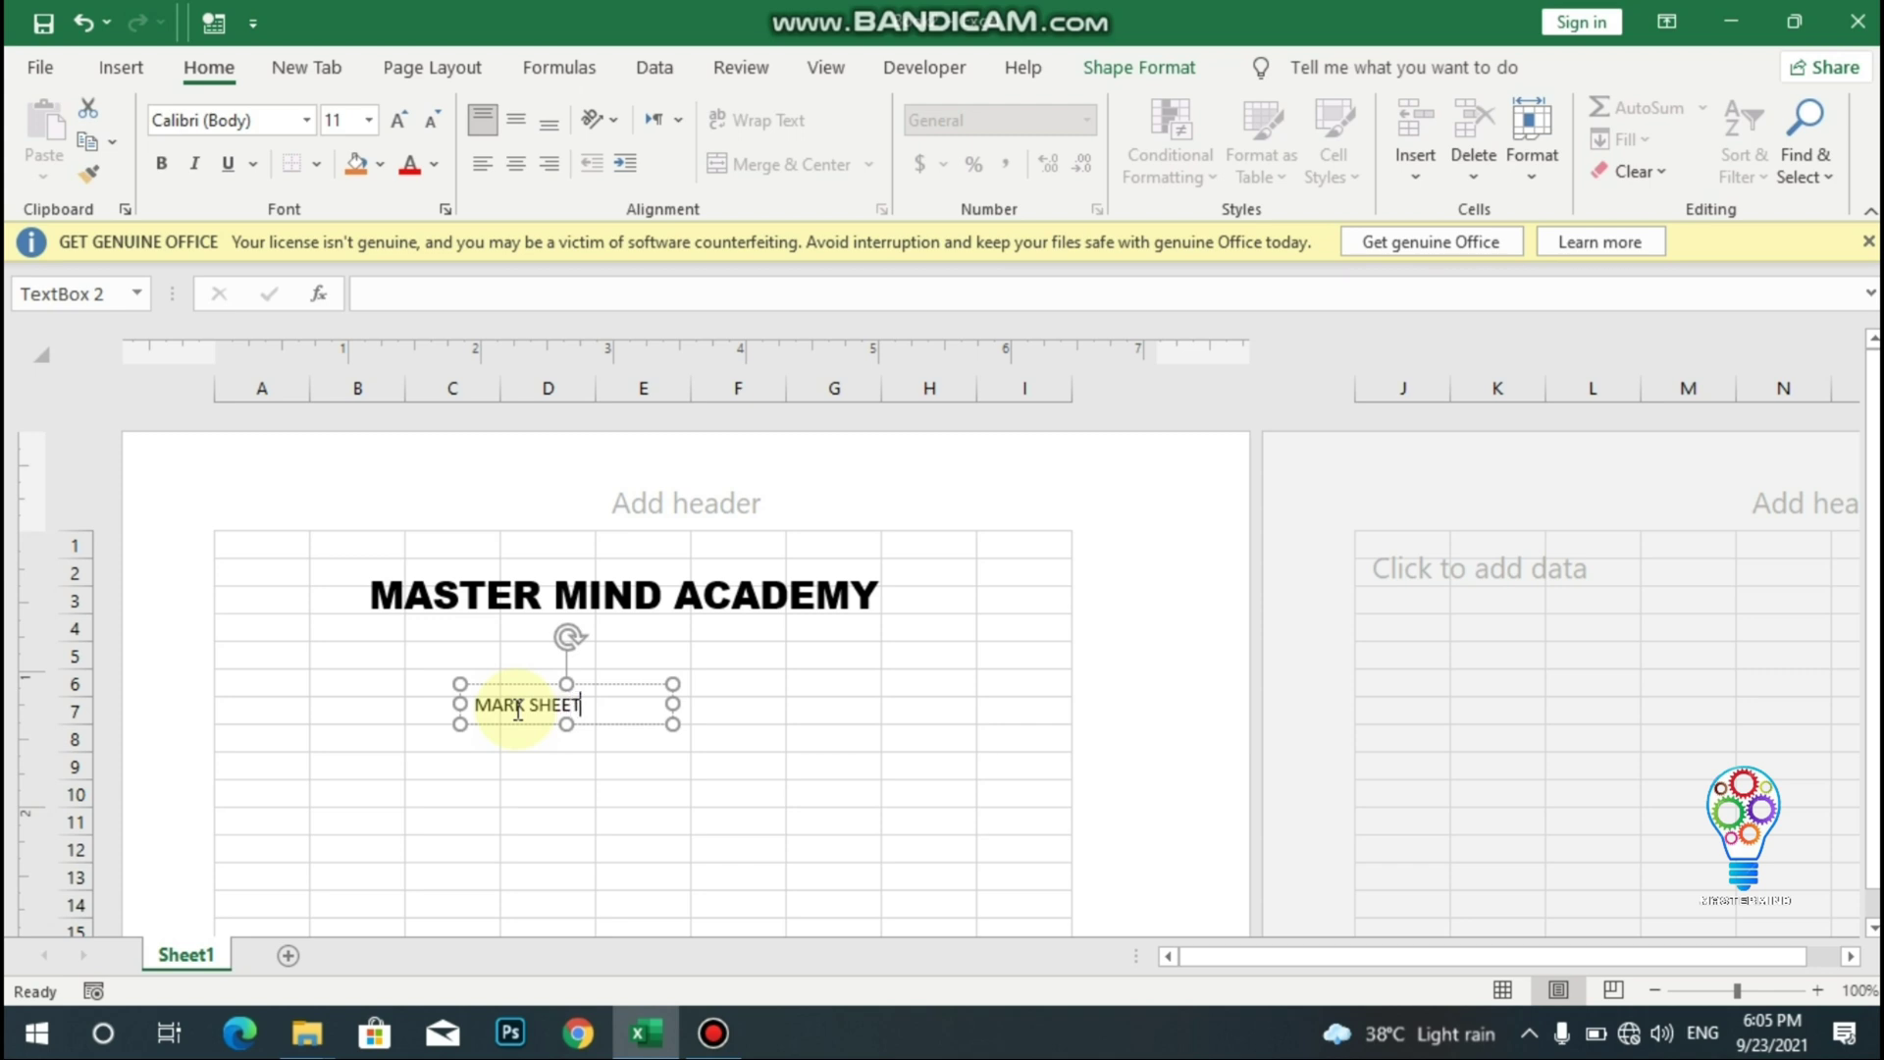
- Format the MARK SHEET text in Arial Black size 16
left_click_drag(594, 704, 470, 703)
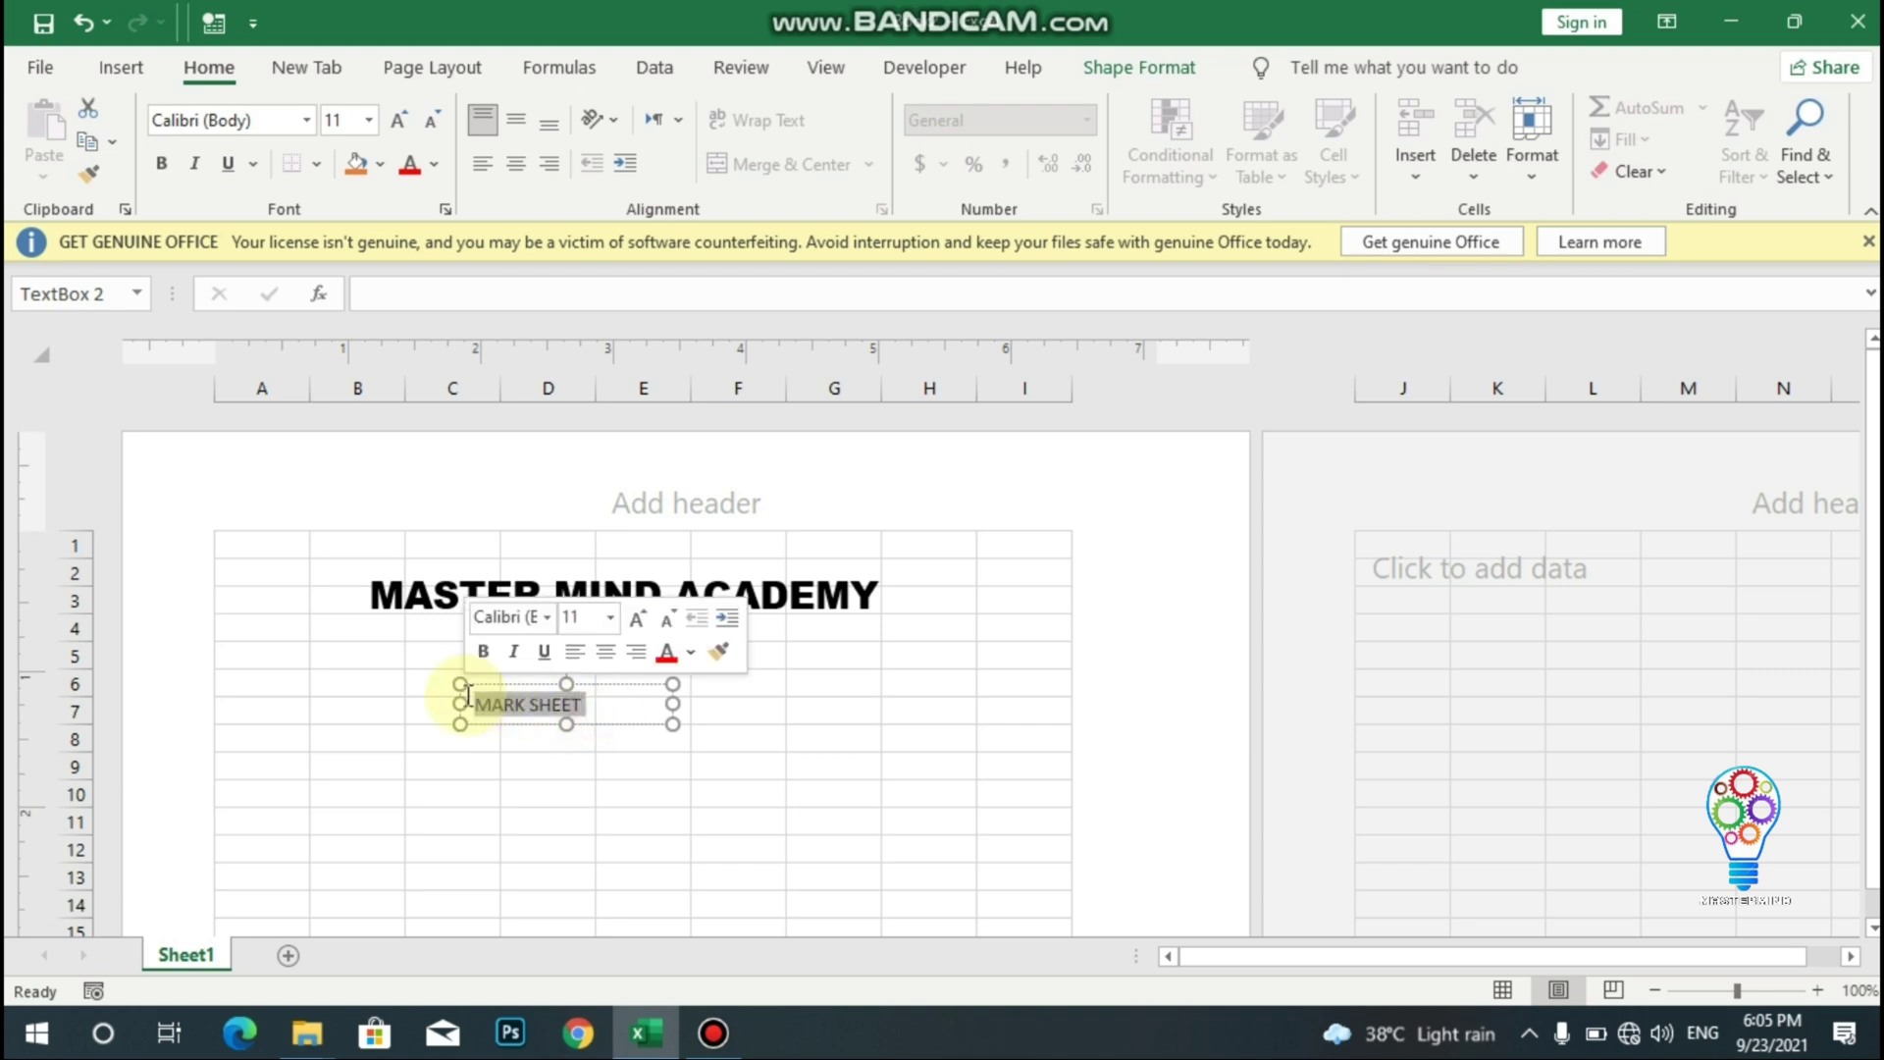
left_click(305, 119)
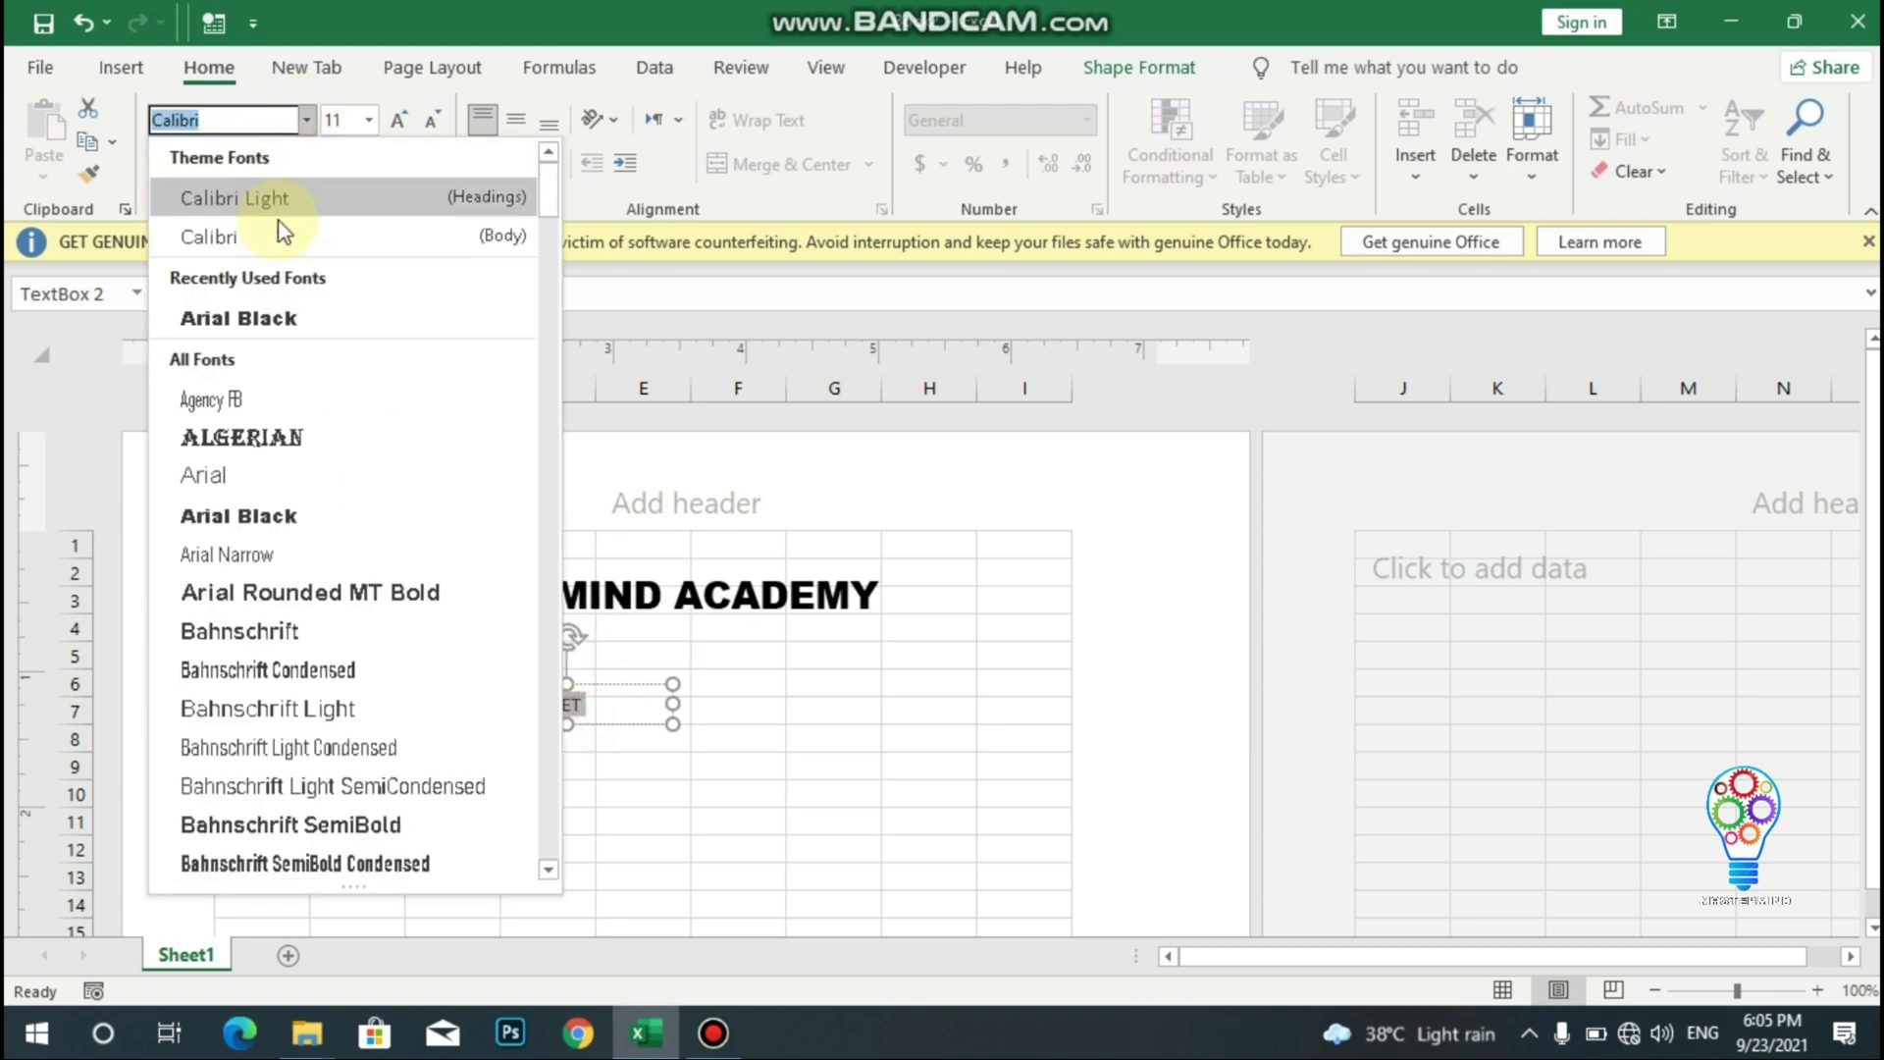
left_click(256, 329)
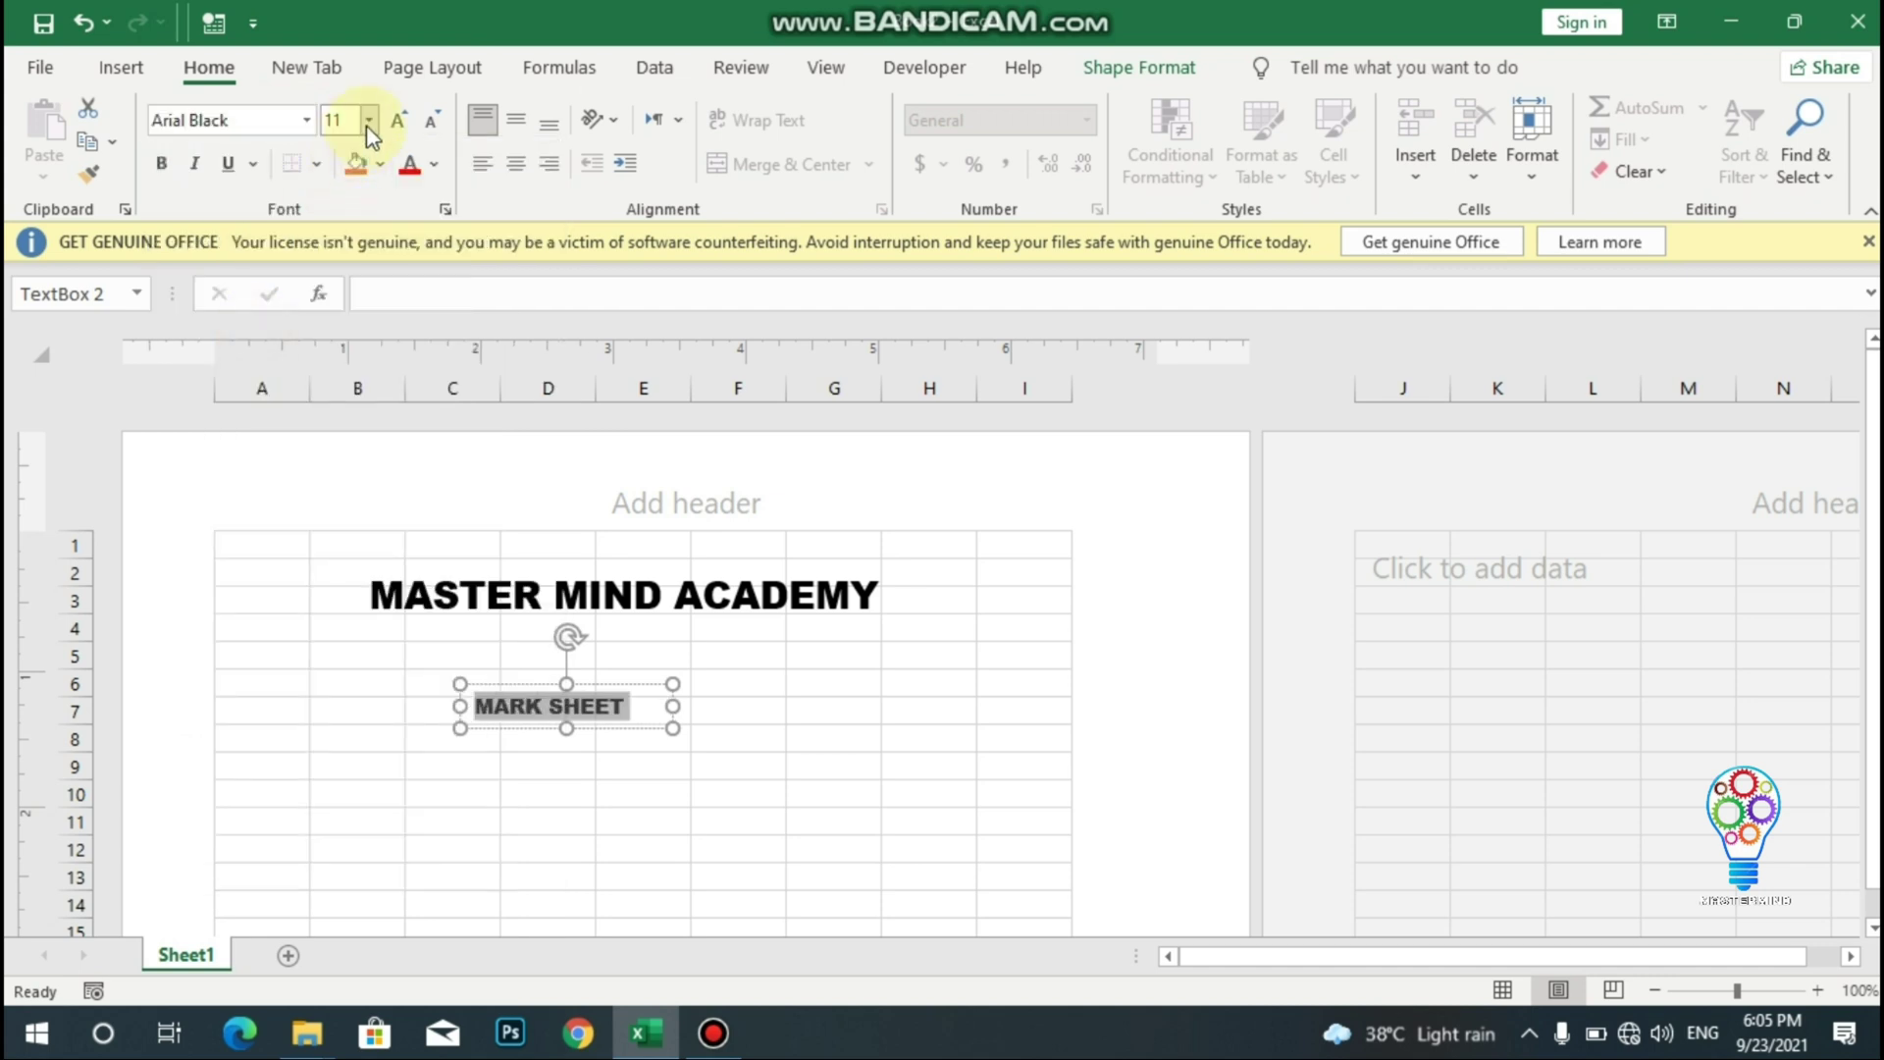
left_click(369, 120)
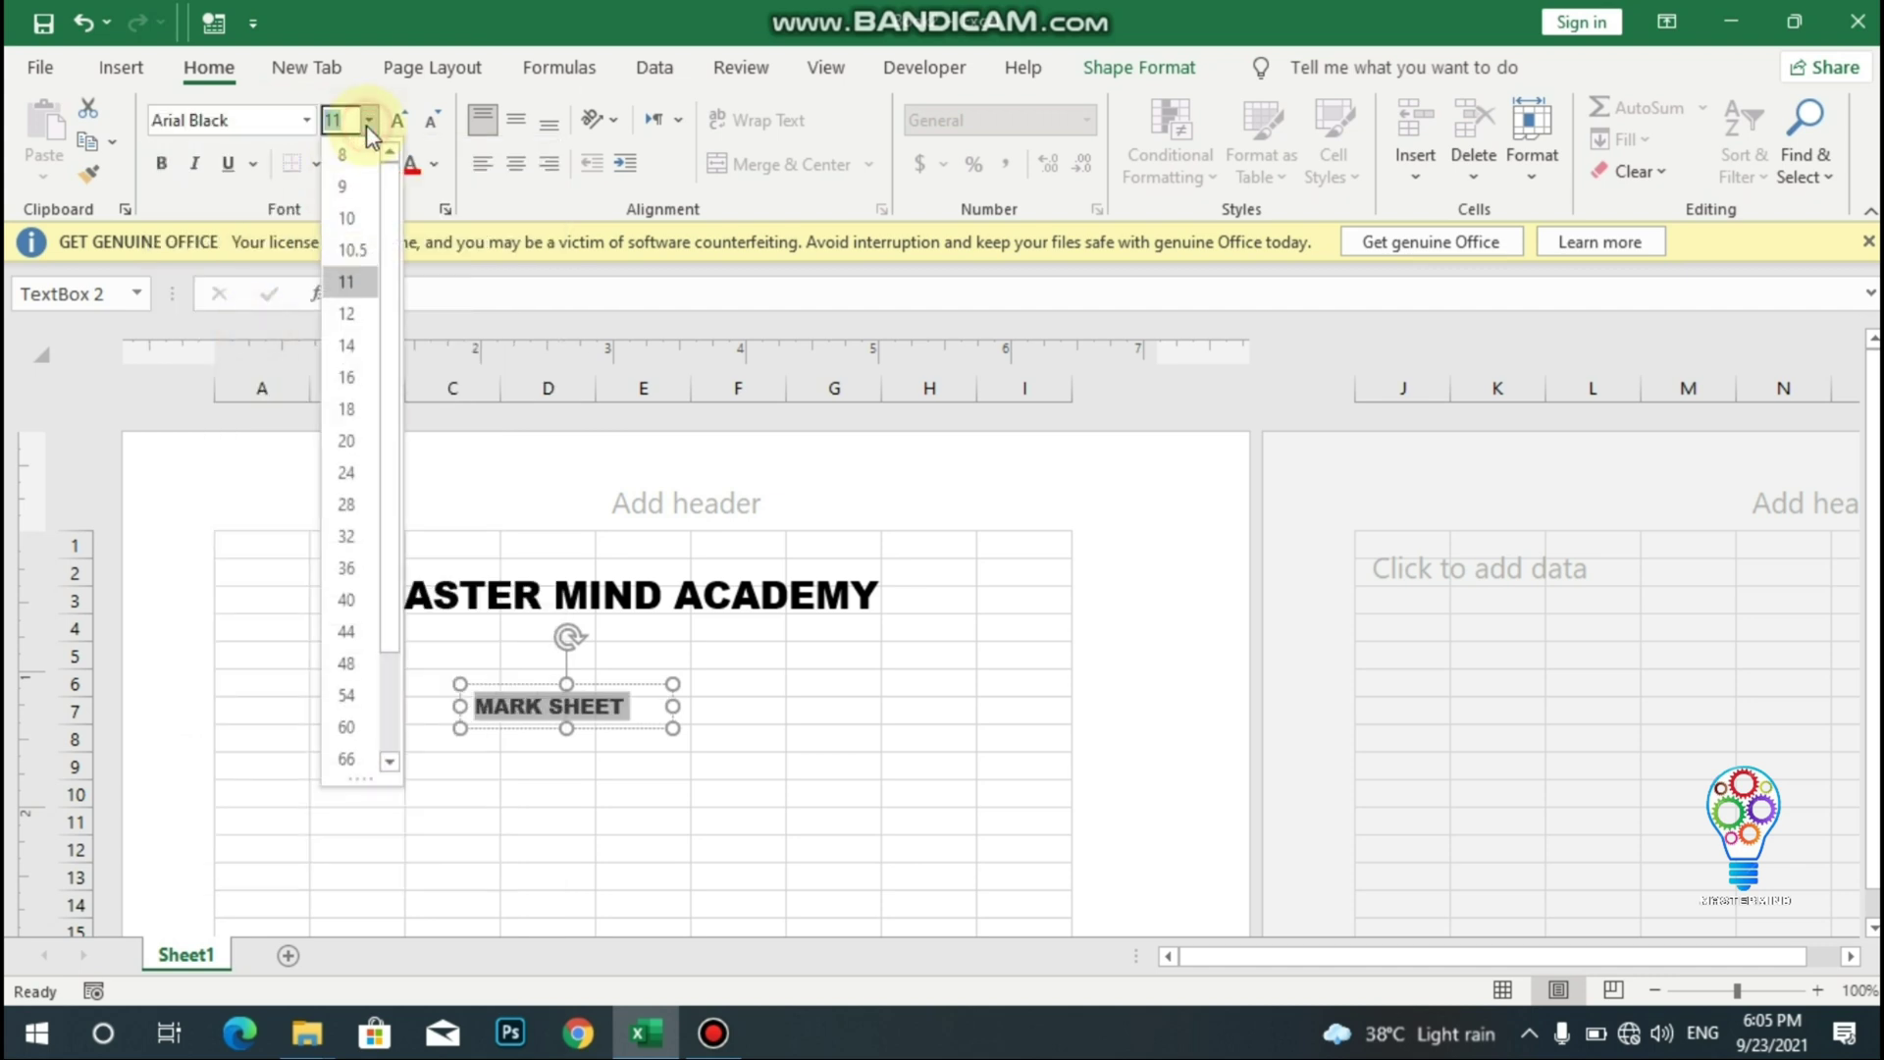
left_click(354, 388)
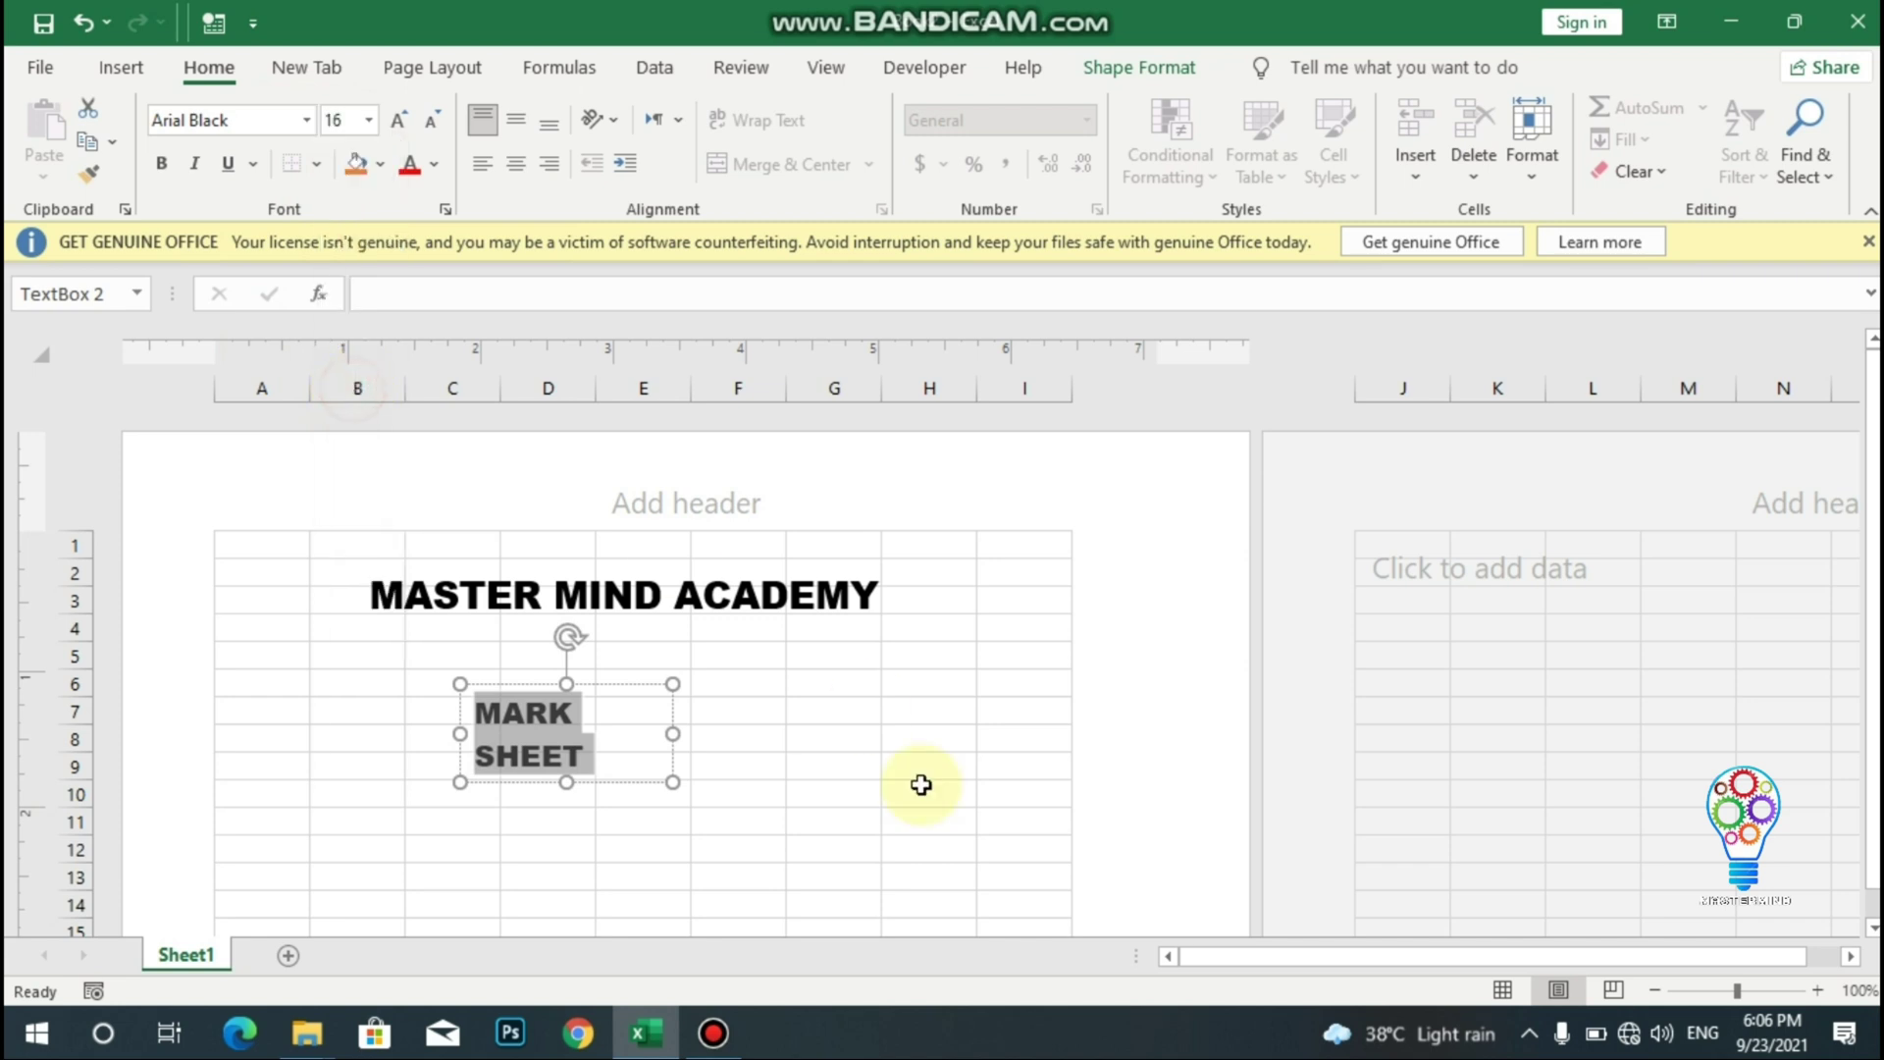
- Widen the MARK SHEET box onto one line and place it just under the heading
left_click_drag(674, 734, 800, 723)
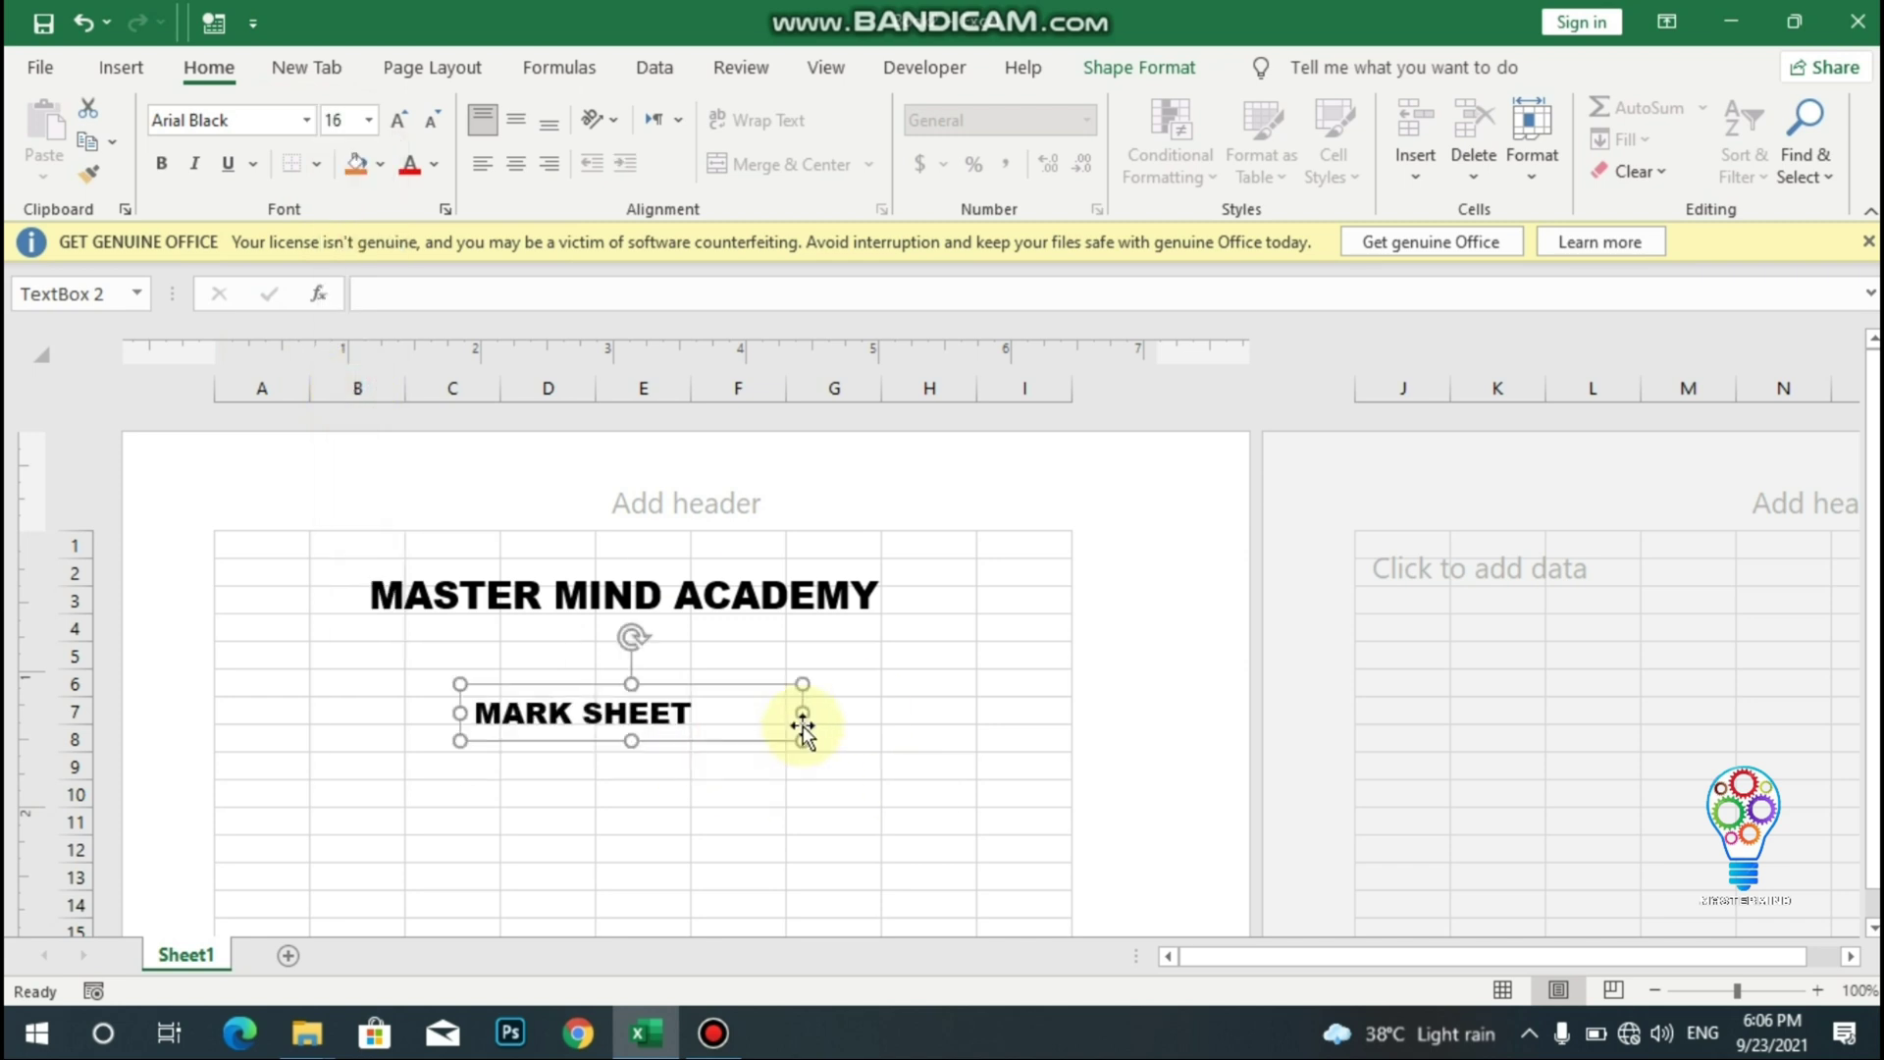
left_click_drag(606, 679, 638, 642)
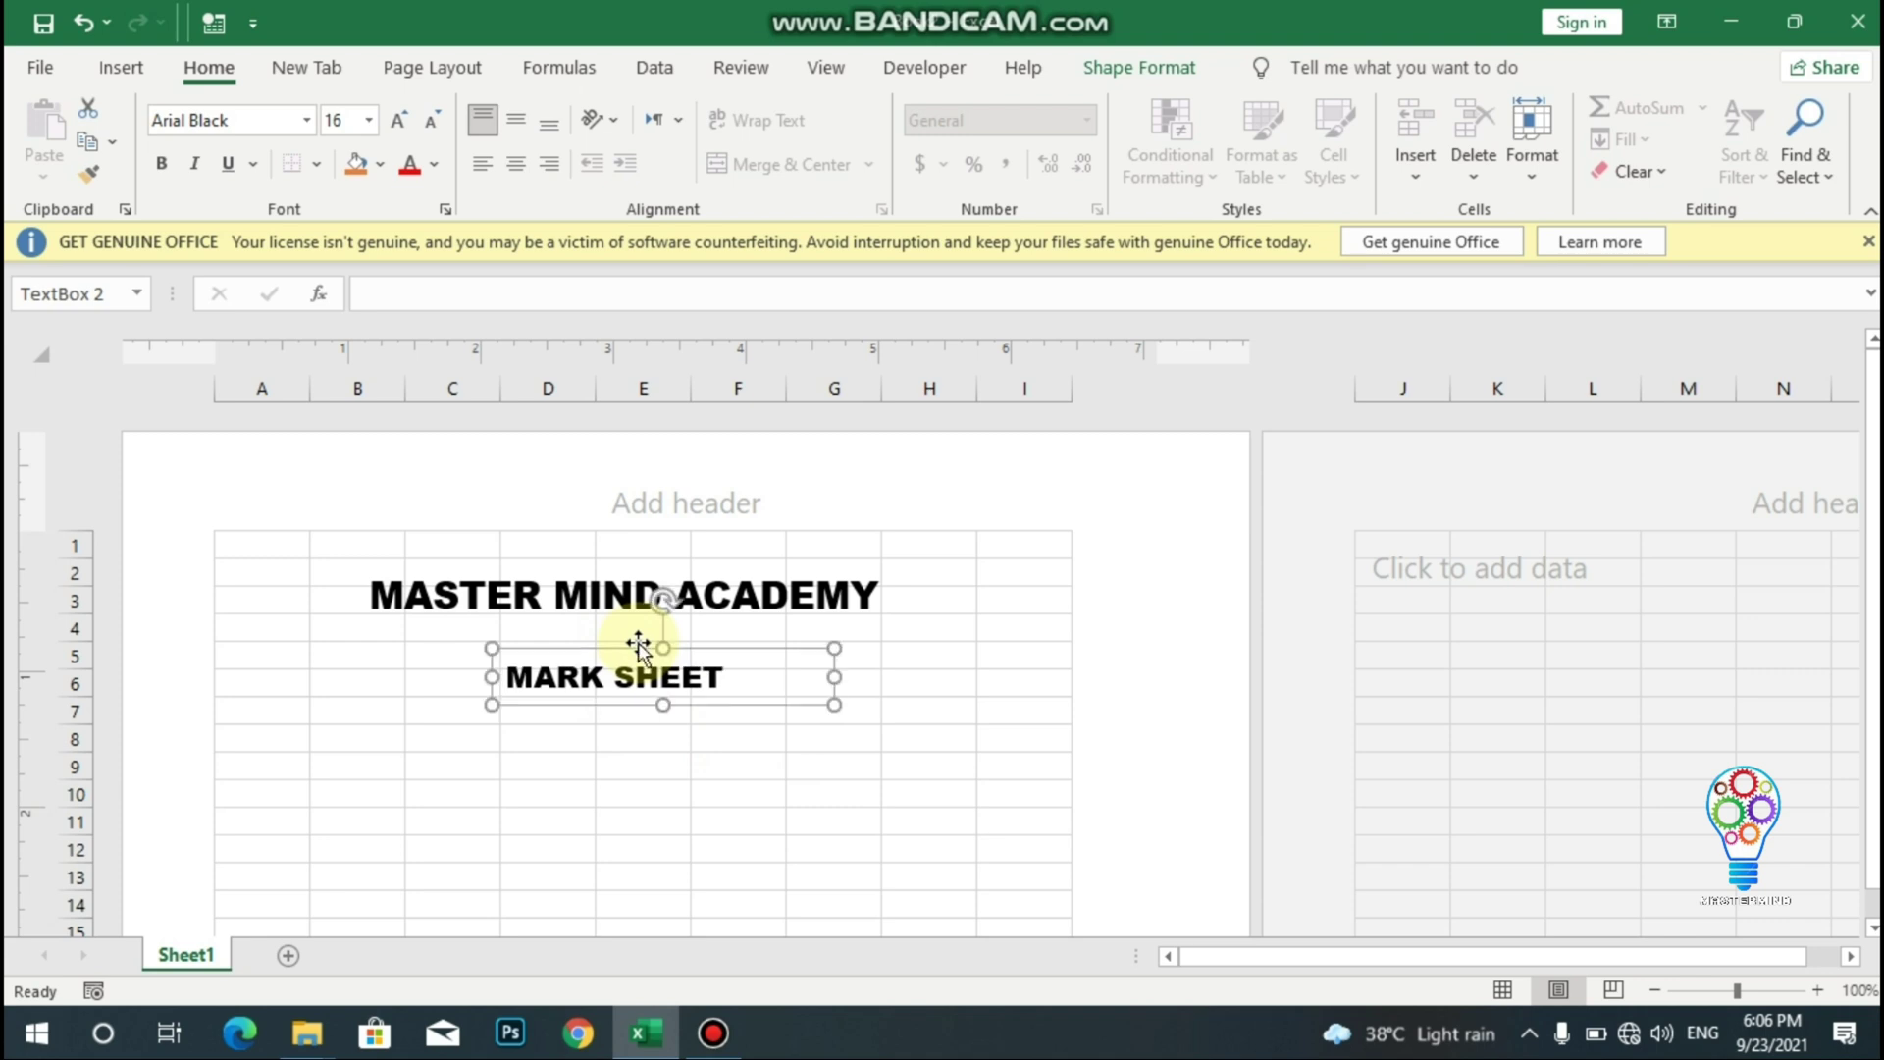
left_click(749, 788)
key("Down")
key("Down")
key("Down")
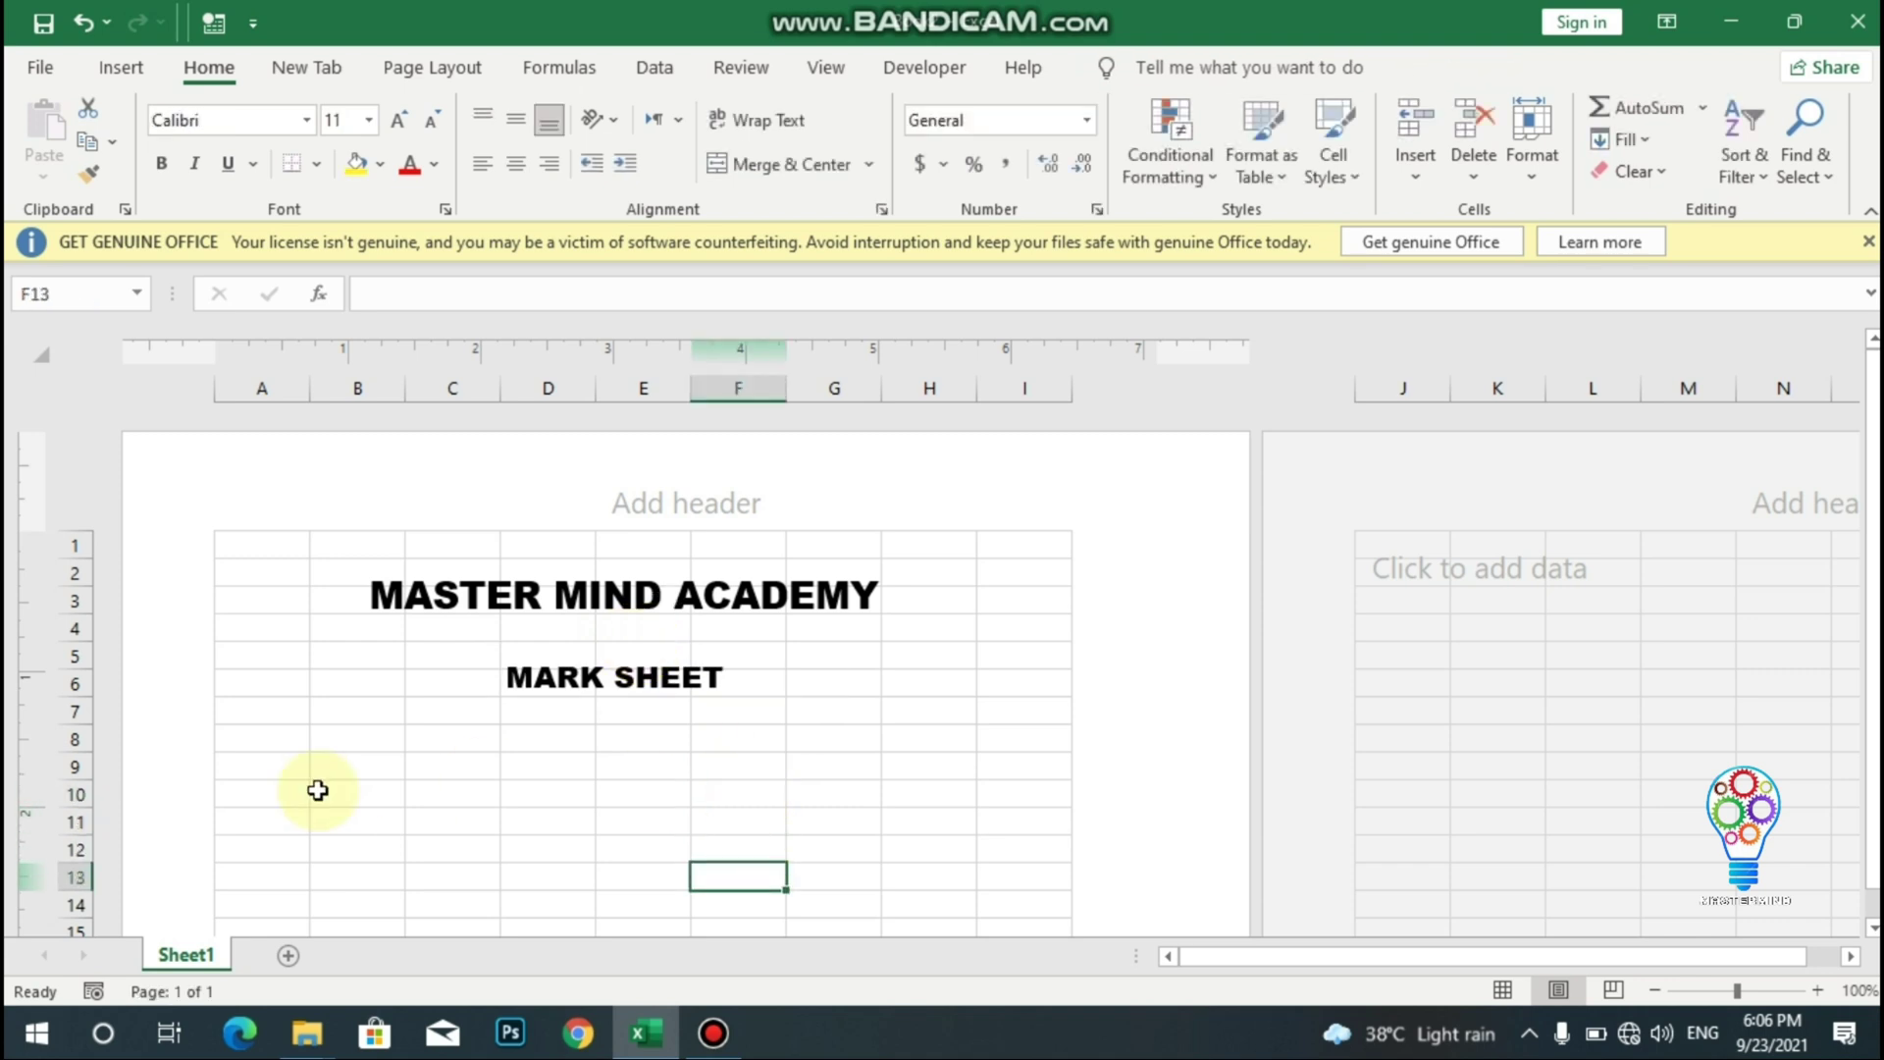
- Enter the labels NAME in A12 and F.NAME in A14
left_click(247, 870)
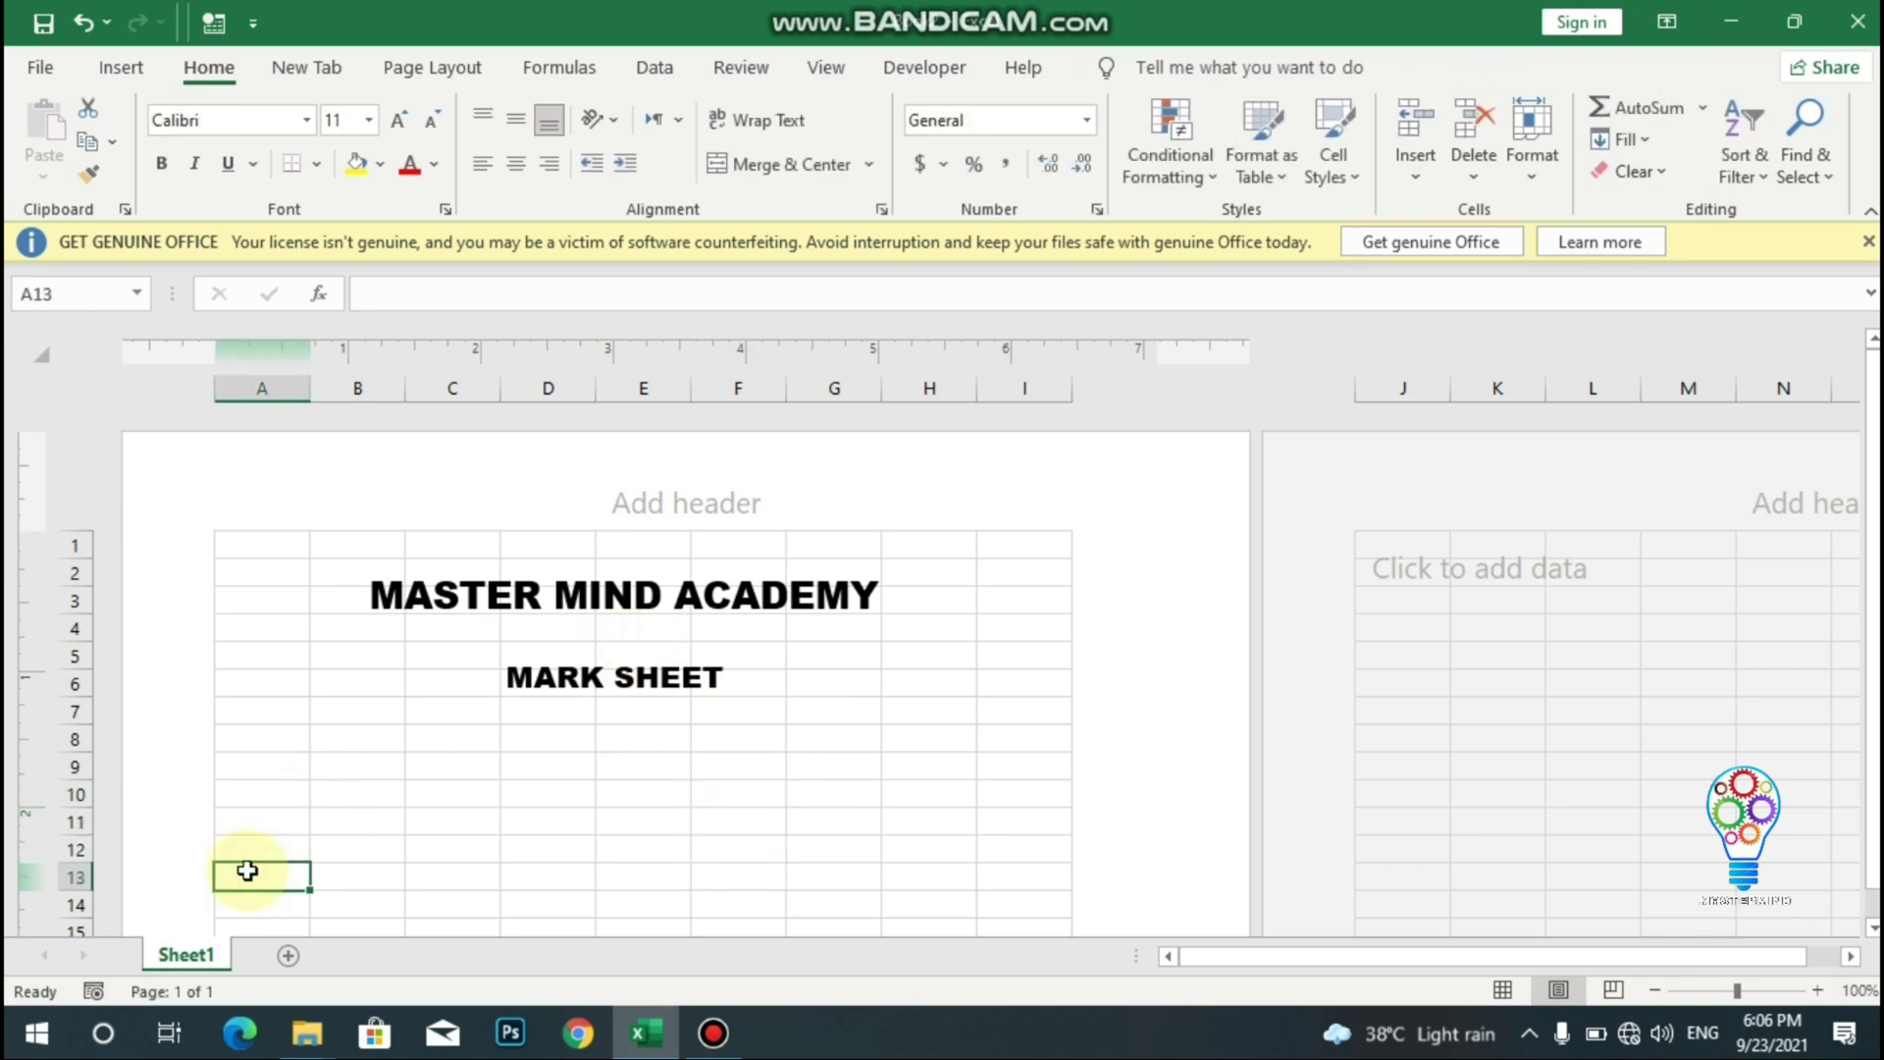
key("Down")
key("Down")
key("Down")
key("Down")
key("Down")
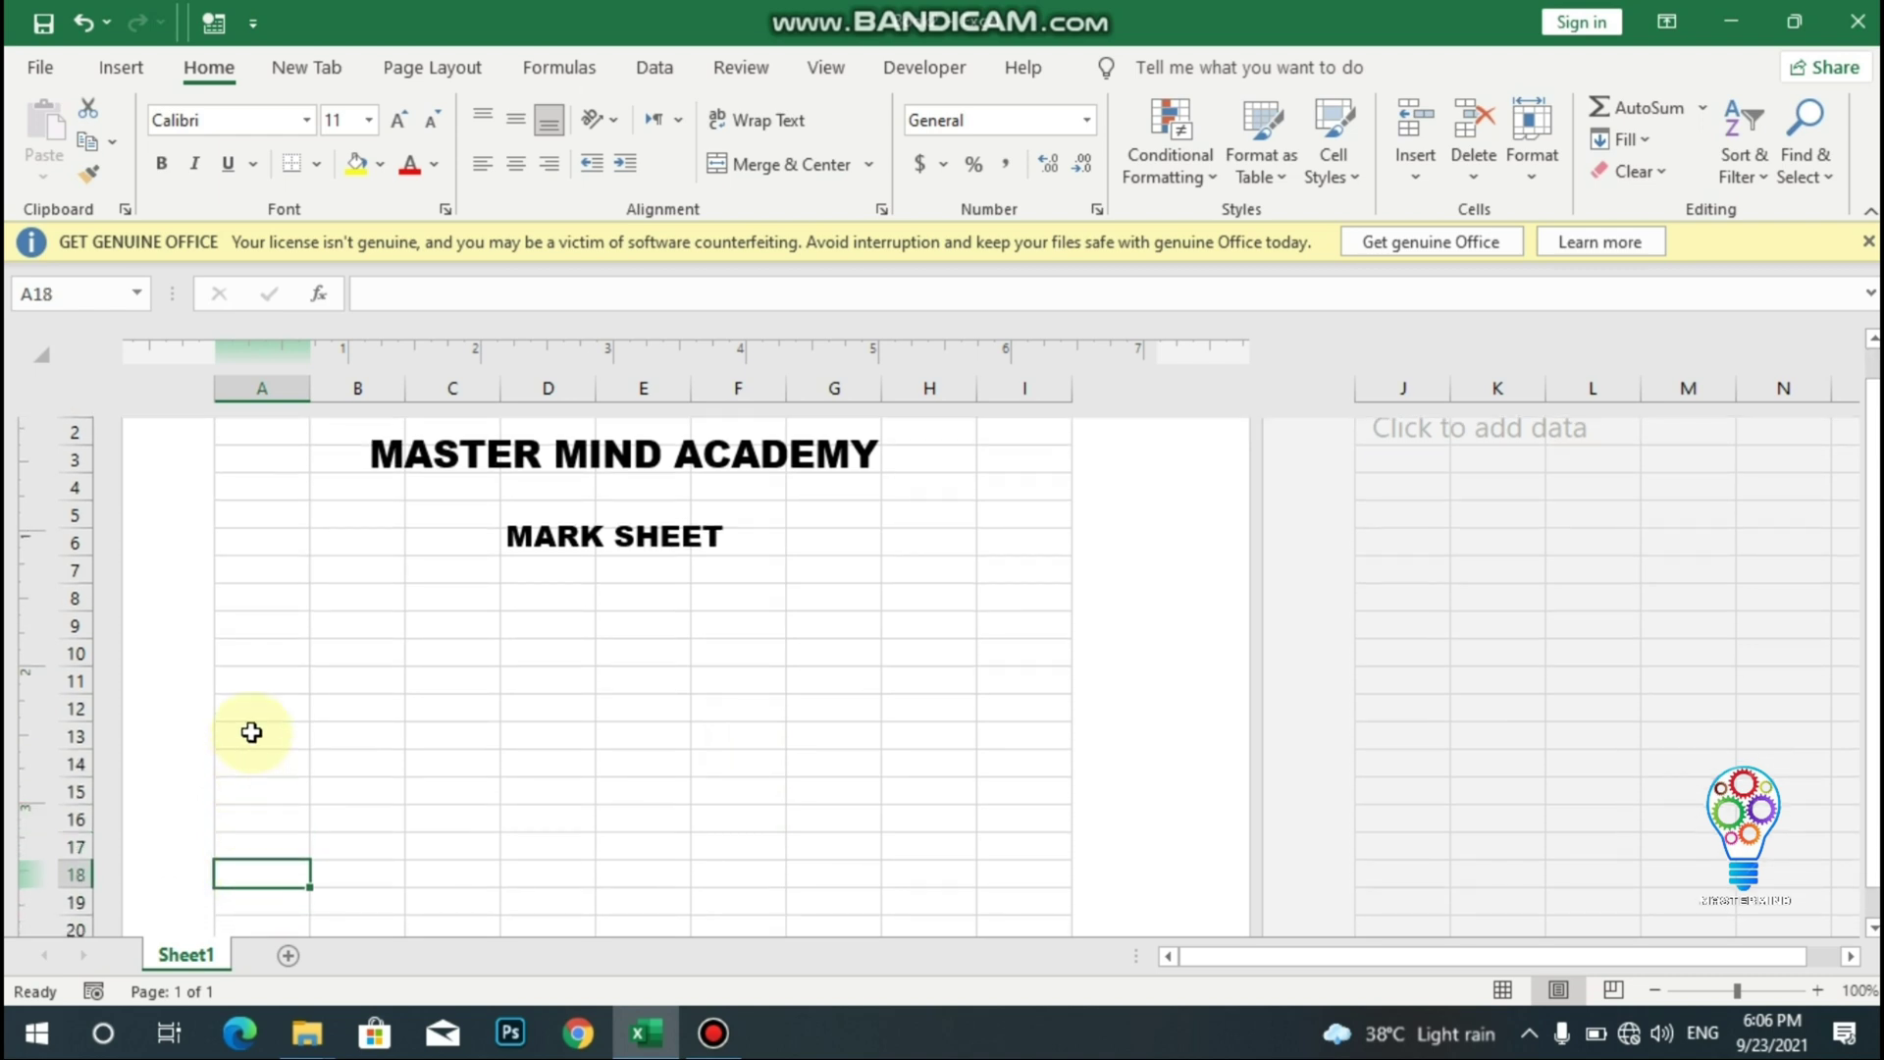
left_click(254, 706)
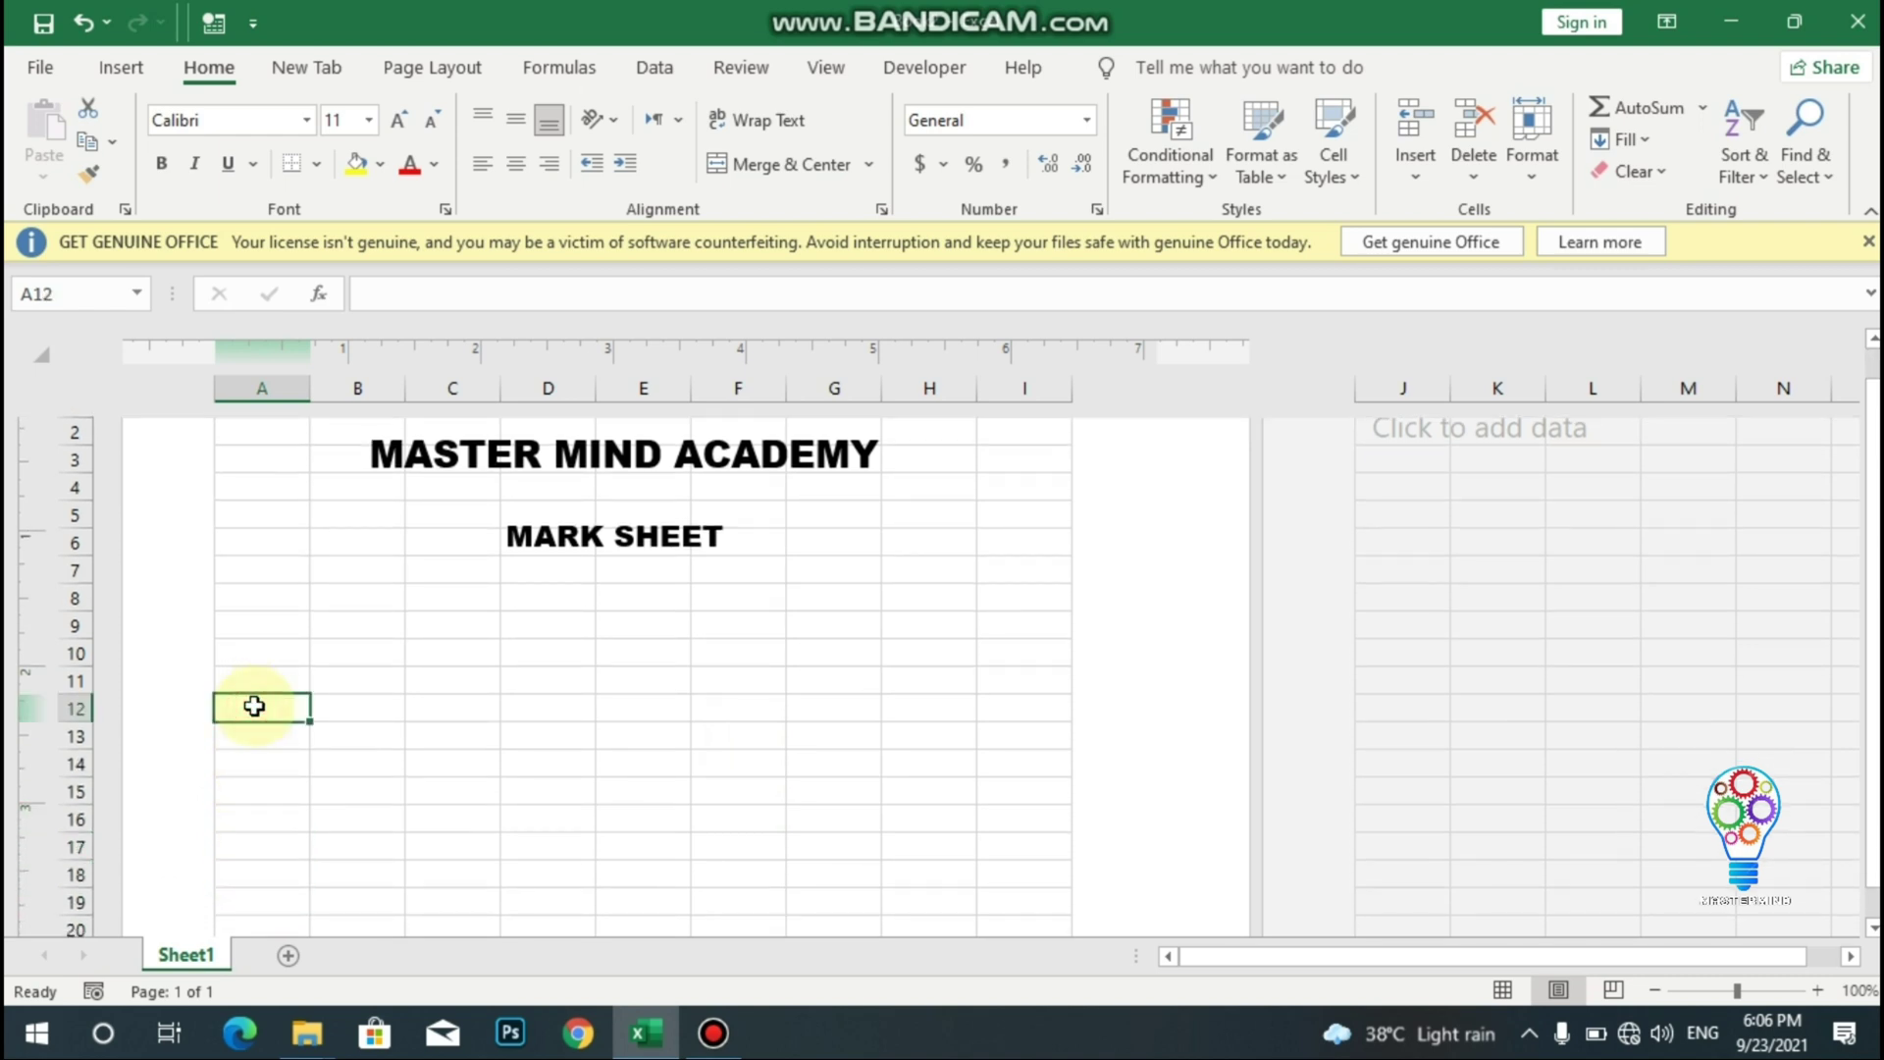
type("NAME")
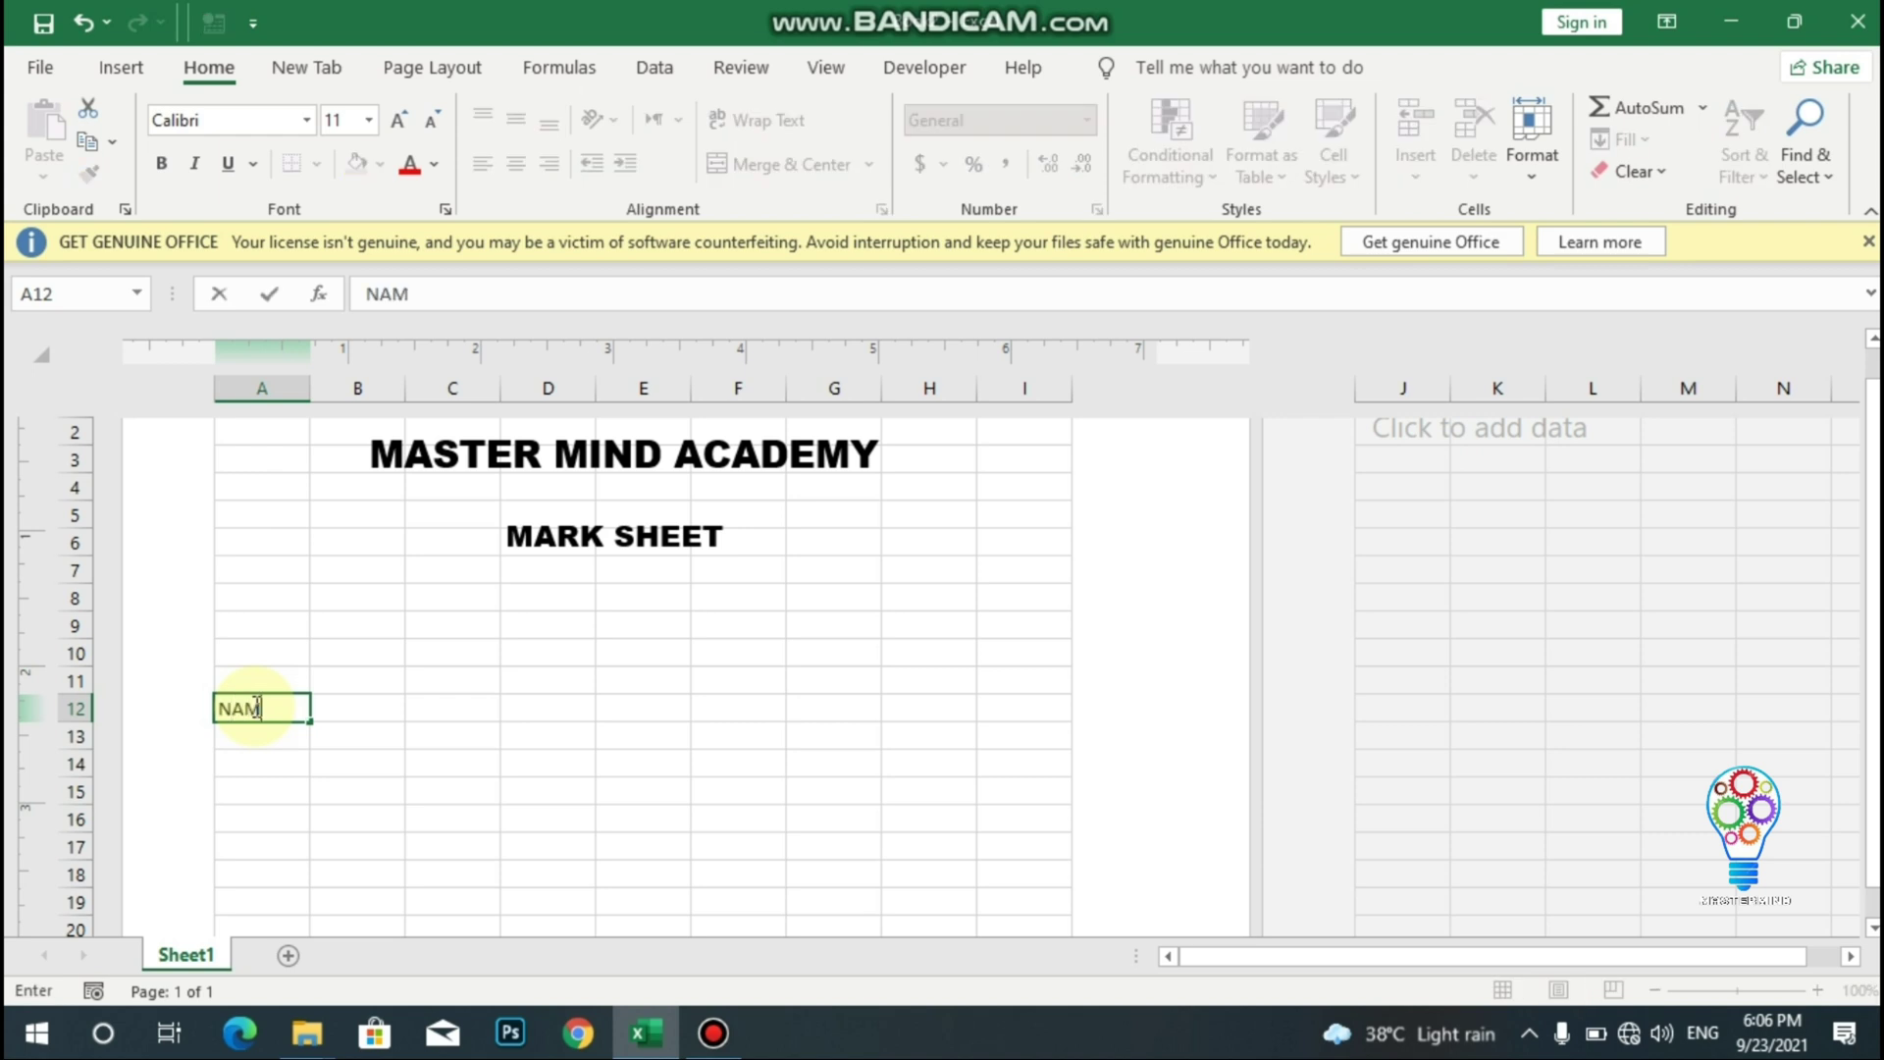
left_click(258, 763)
type("F.NAME")
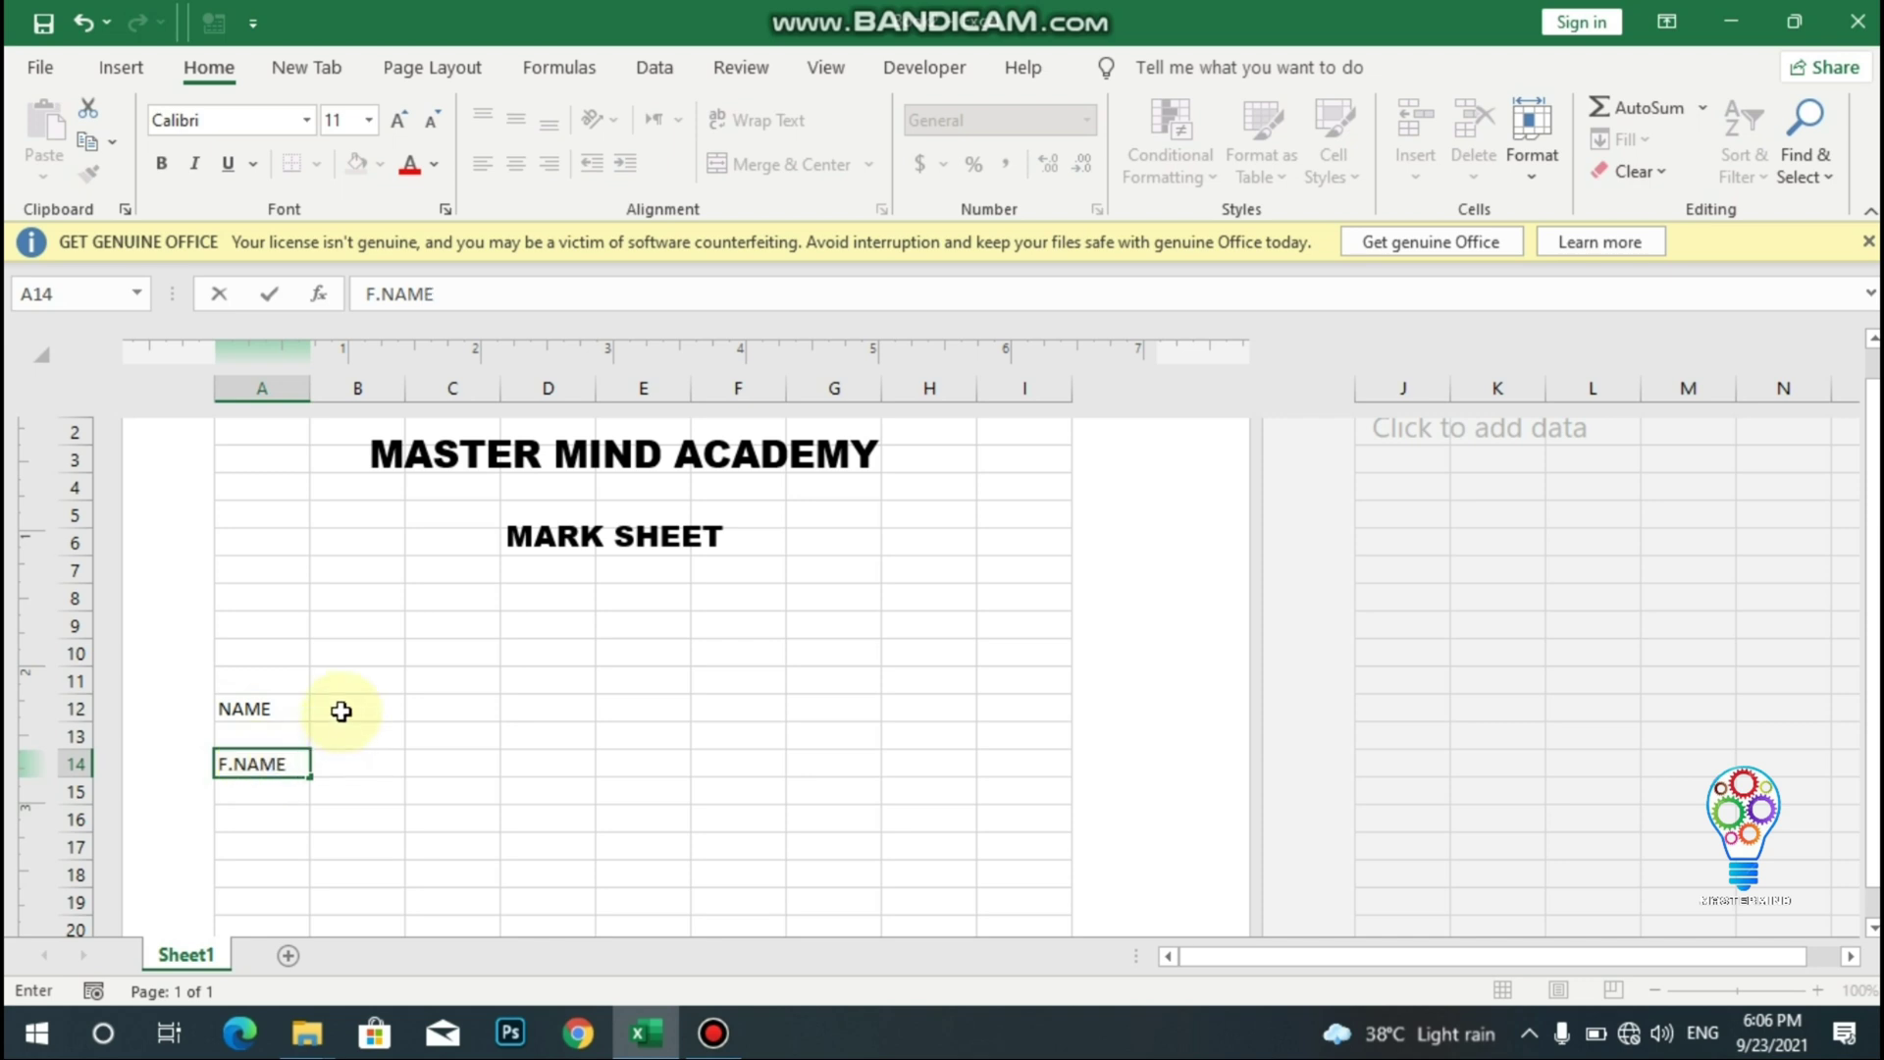
- Enter the labels ROLL NO: in F12 and CLASS in F14
left_click(714, 711)
type("C")
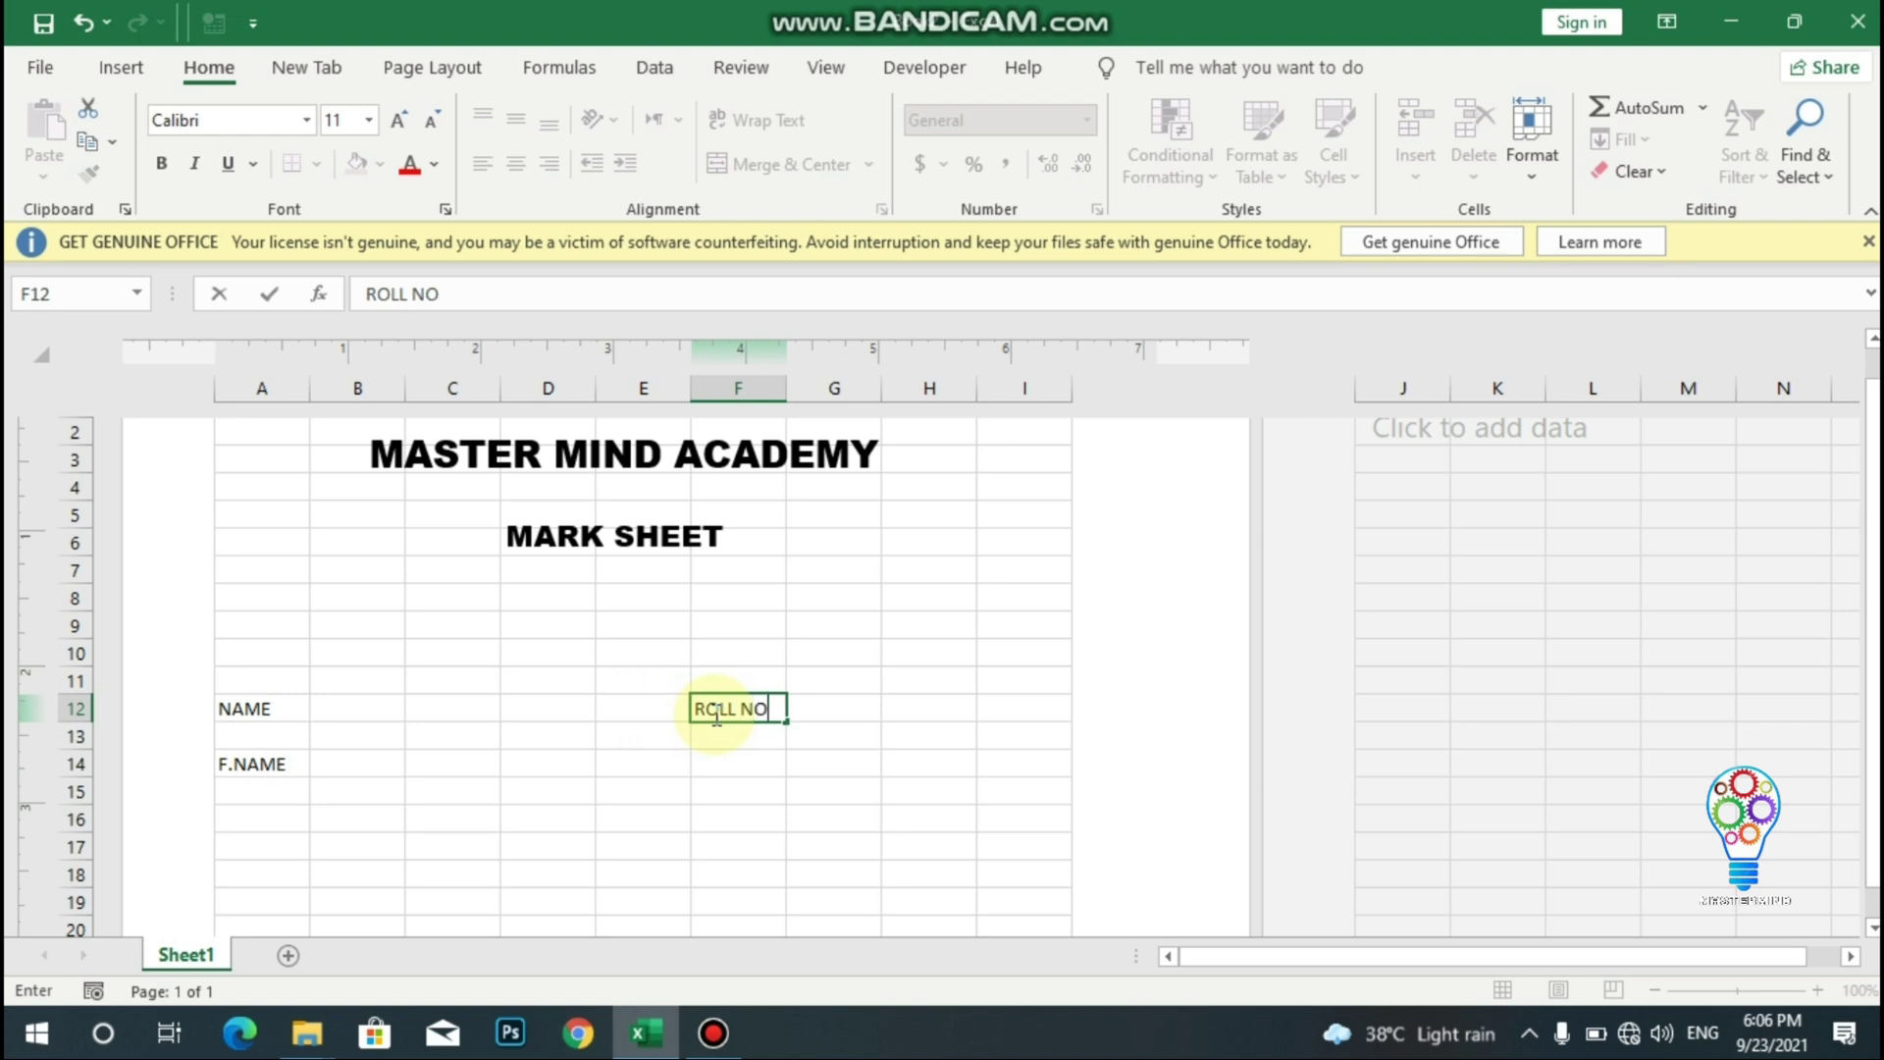
type("OLL NO:")
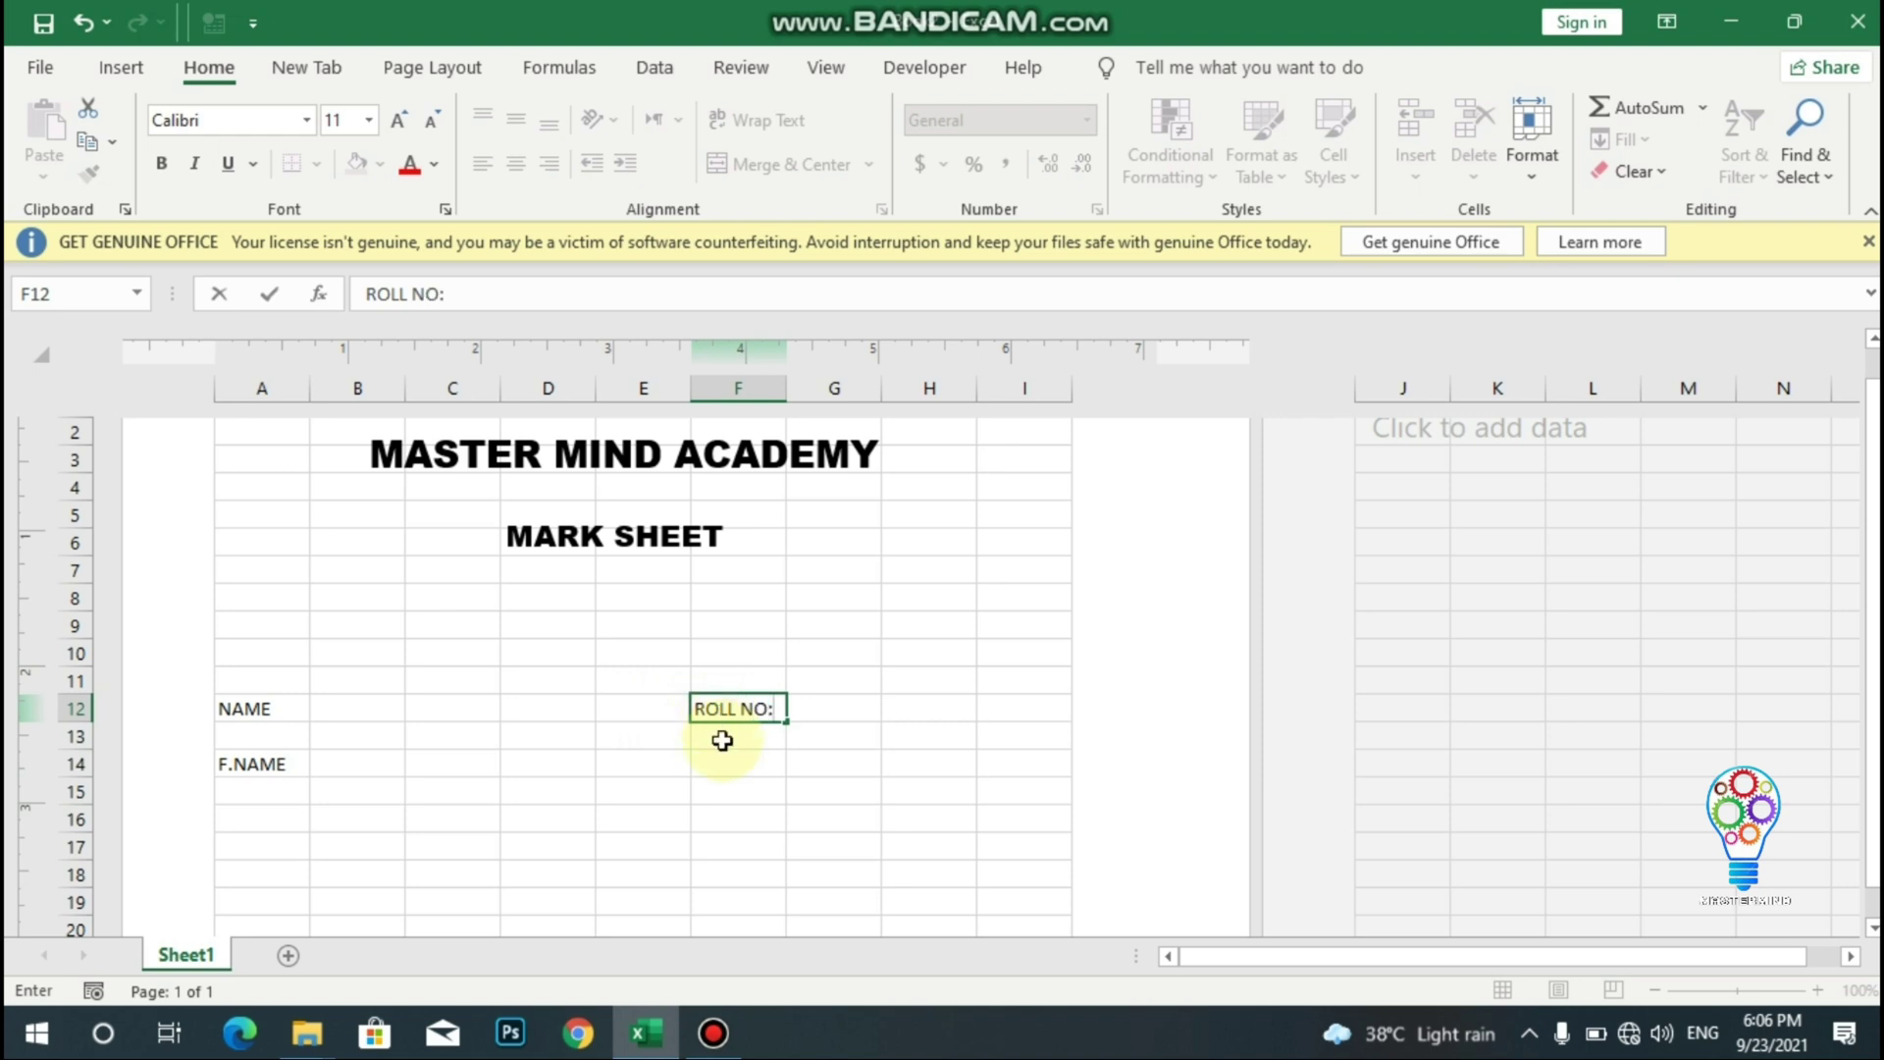
left_click(727, 764)
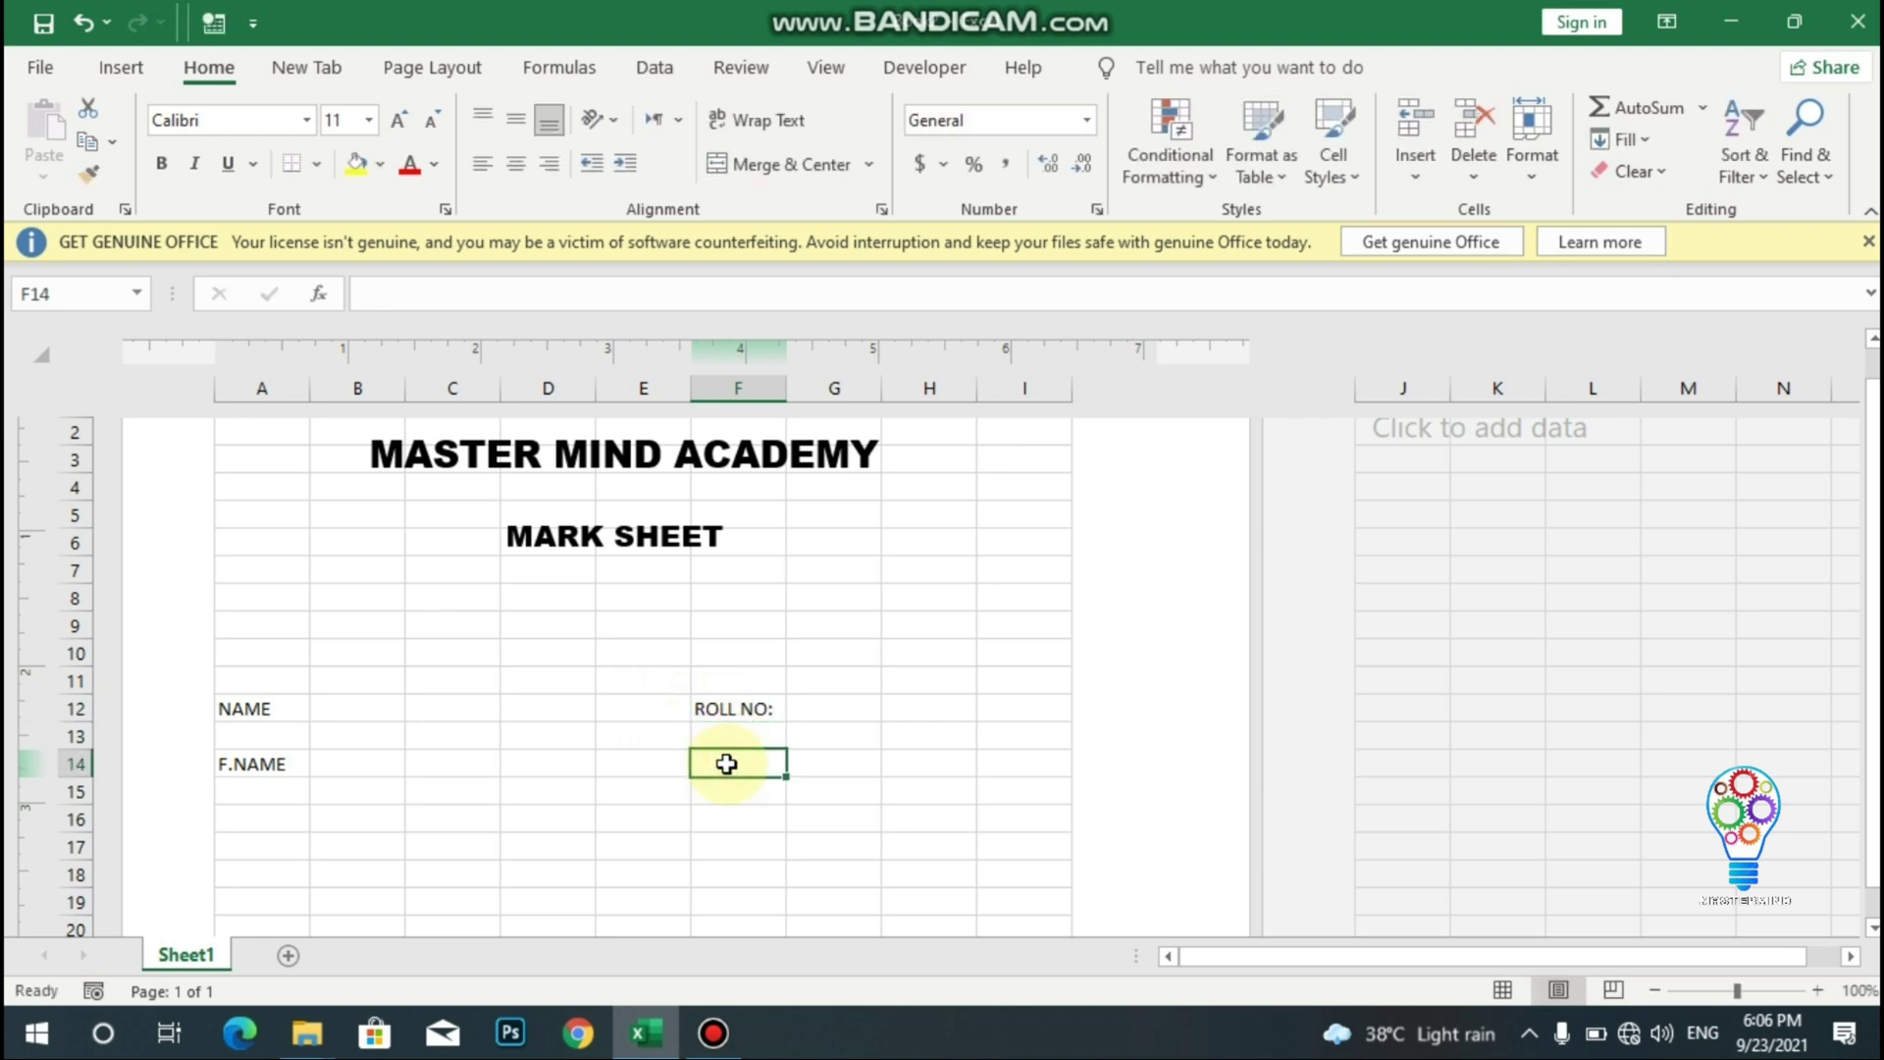
type("CLASS")
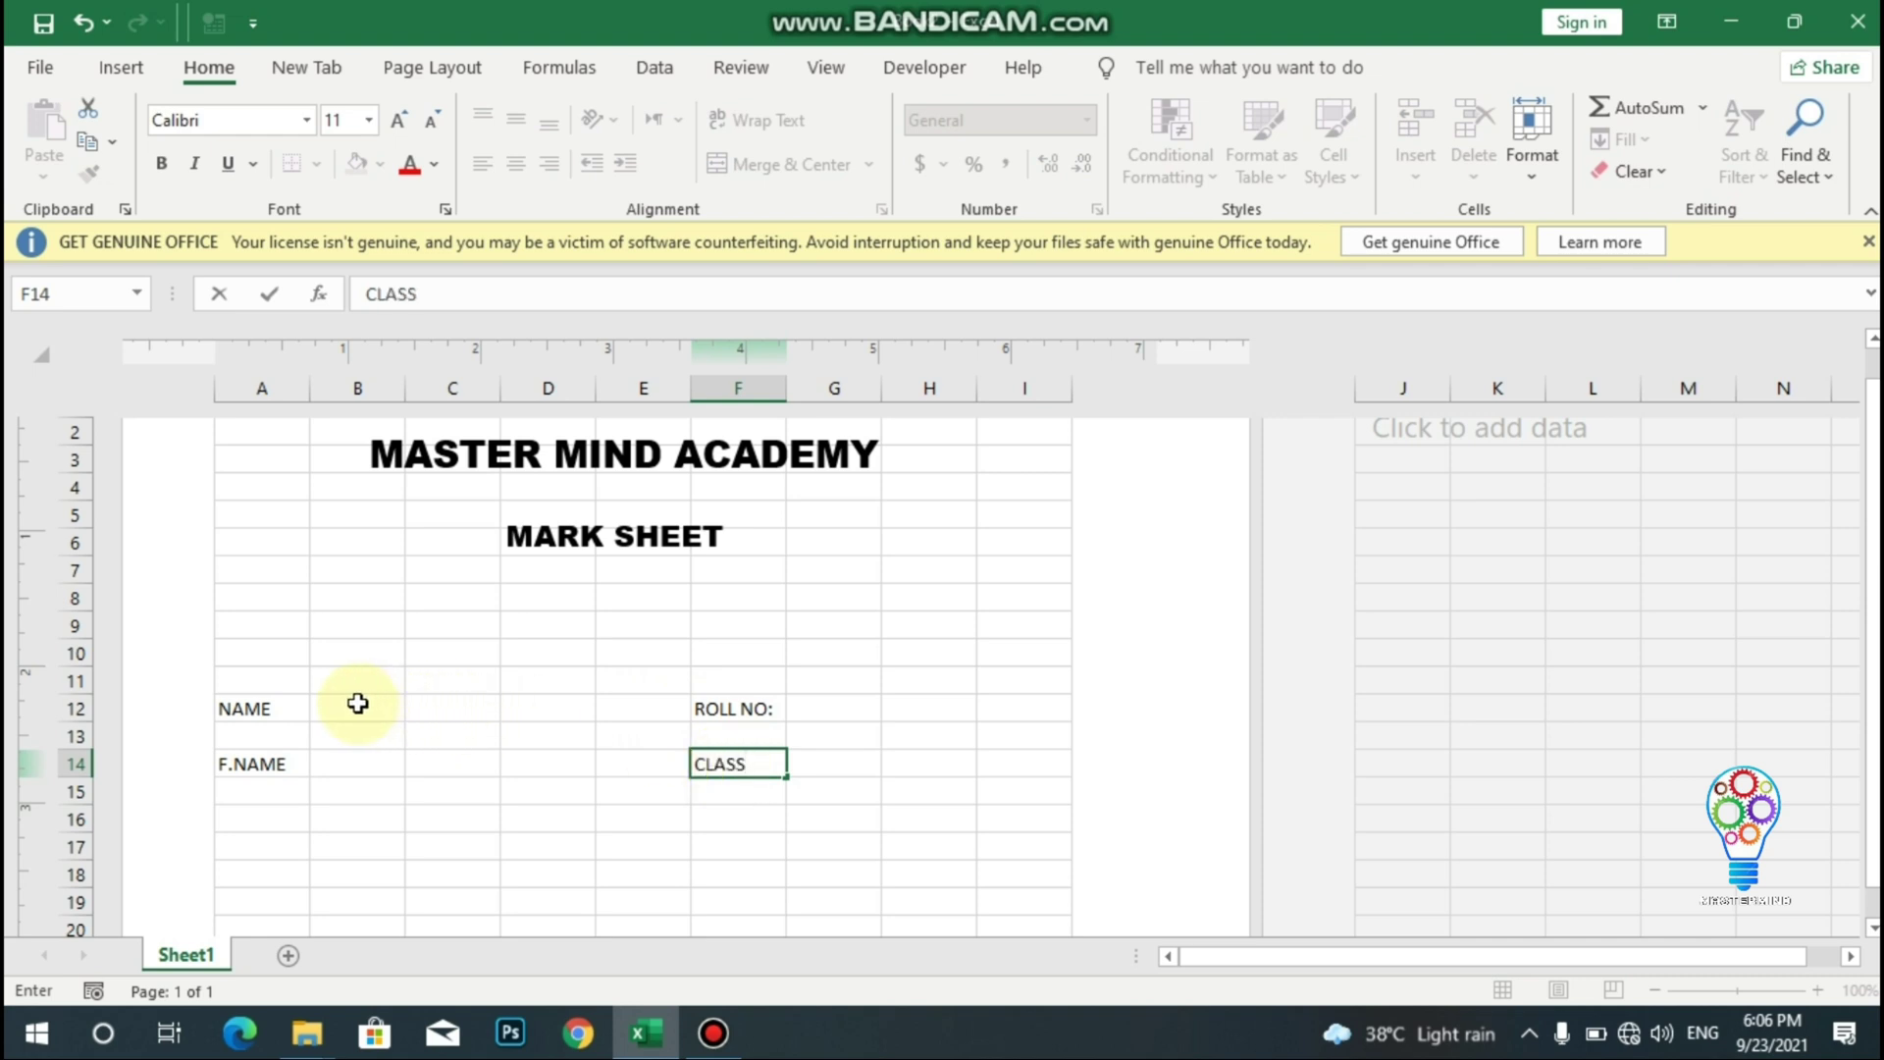
- Merge B12:D12, G12:I12 and B14:D14 into single entry fields
left_click_drag(357, 705, 542, 711)
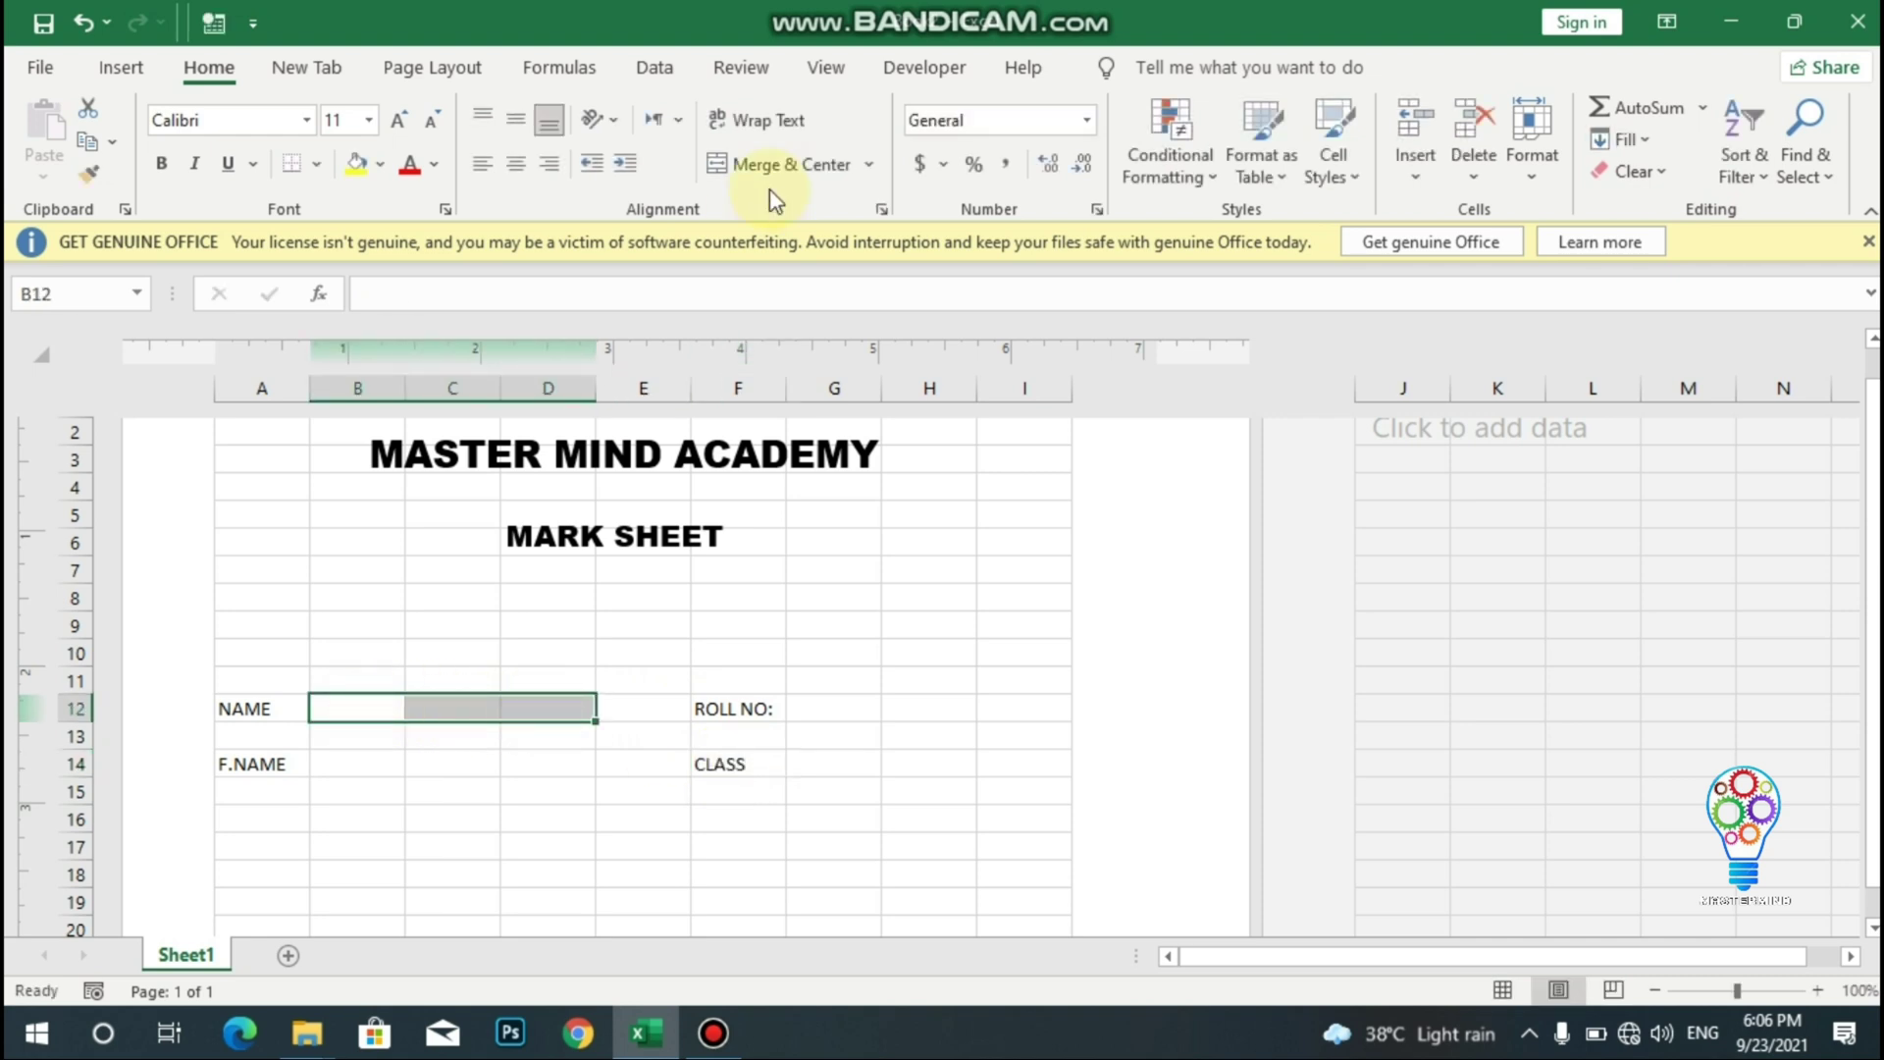
left_click(791, 167)
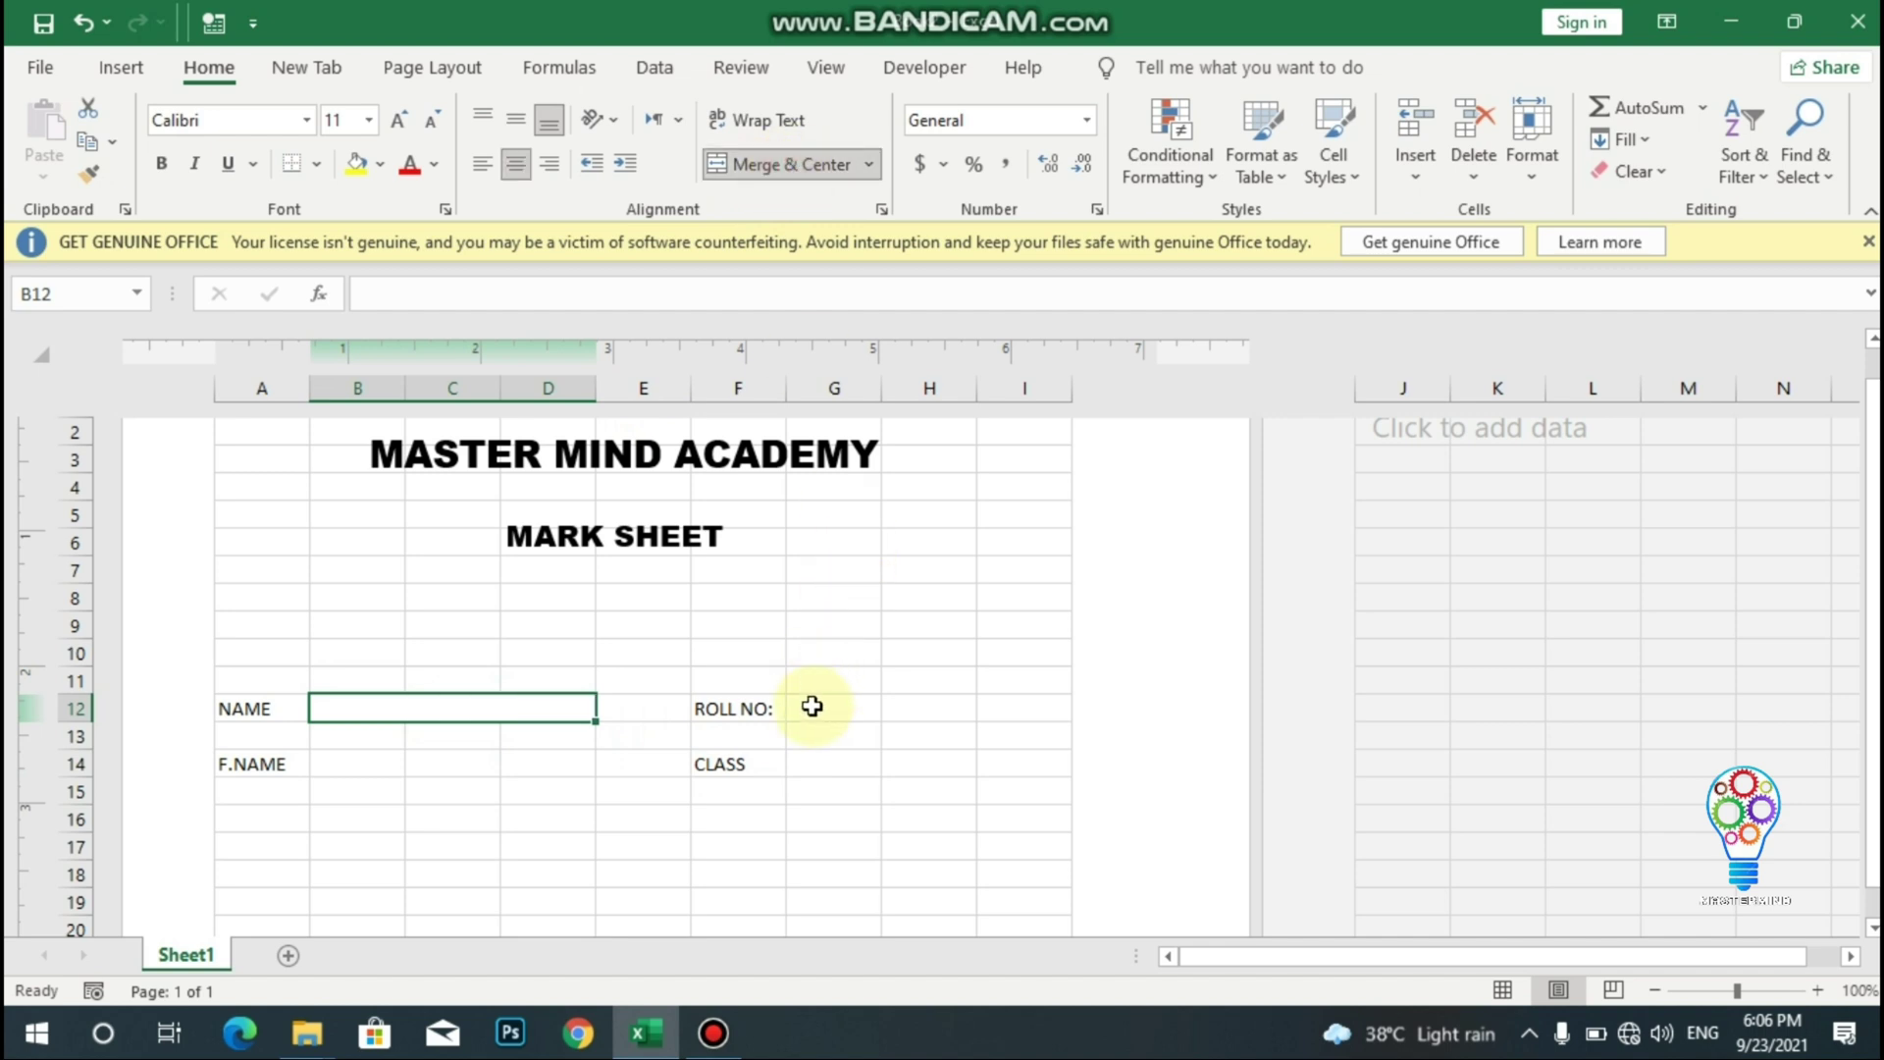
left_click_drag(820, 707, 1021, 709)
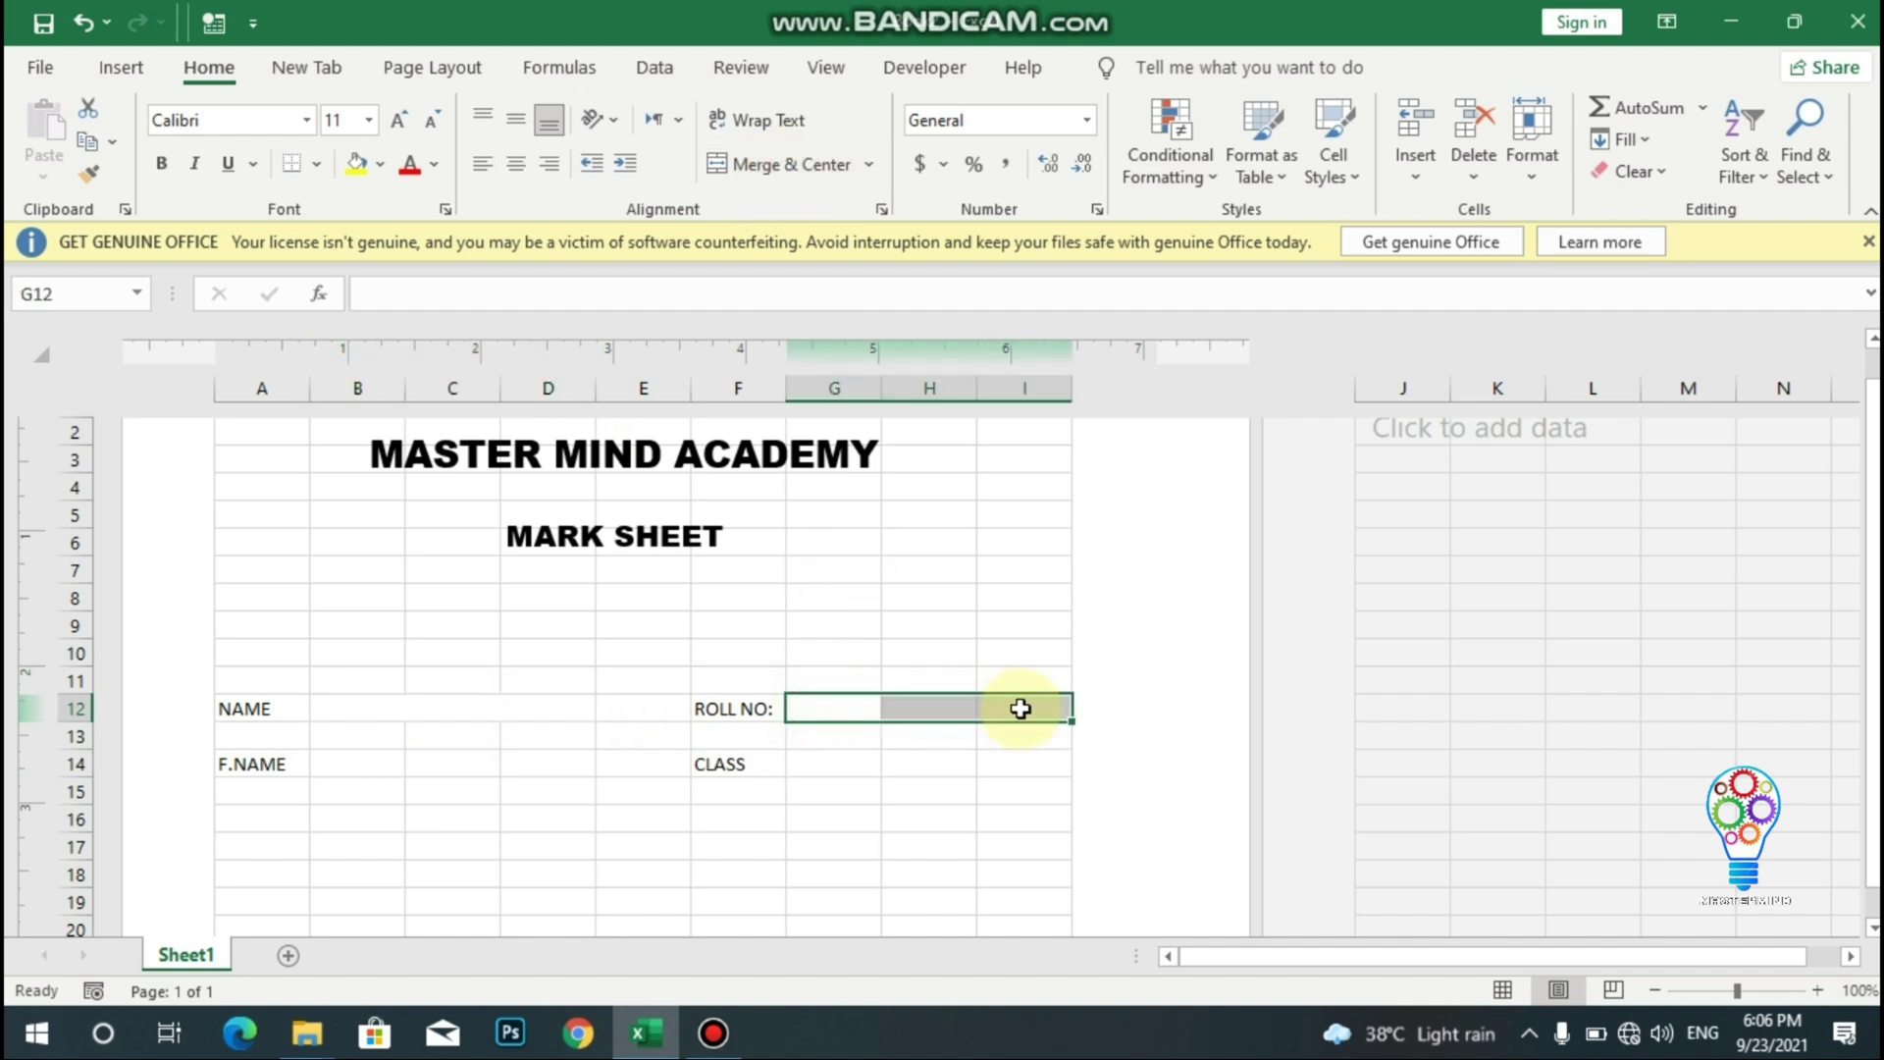
left_click(719, 165)
left_click_drag(328, 761, 513, 765)
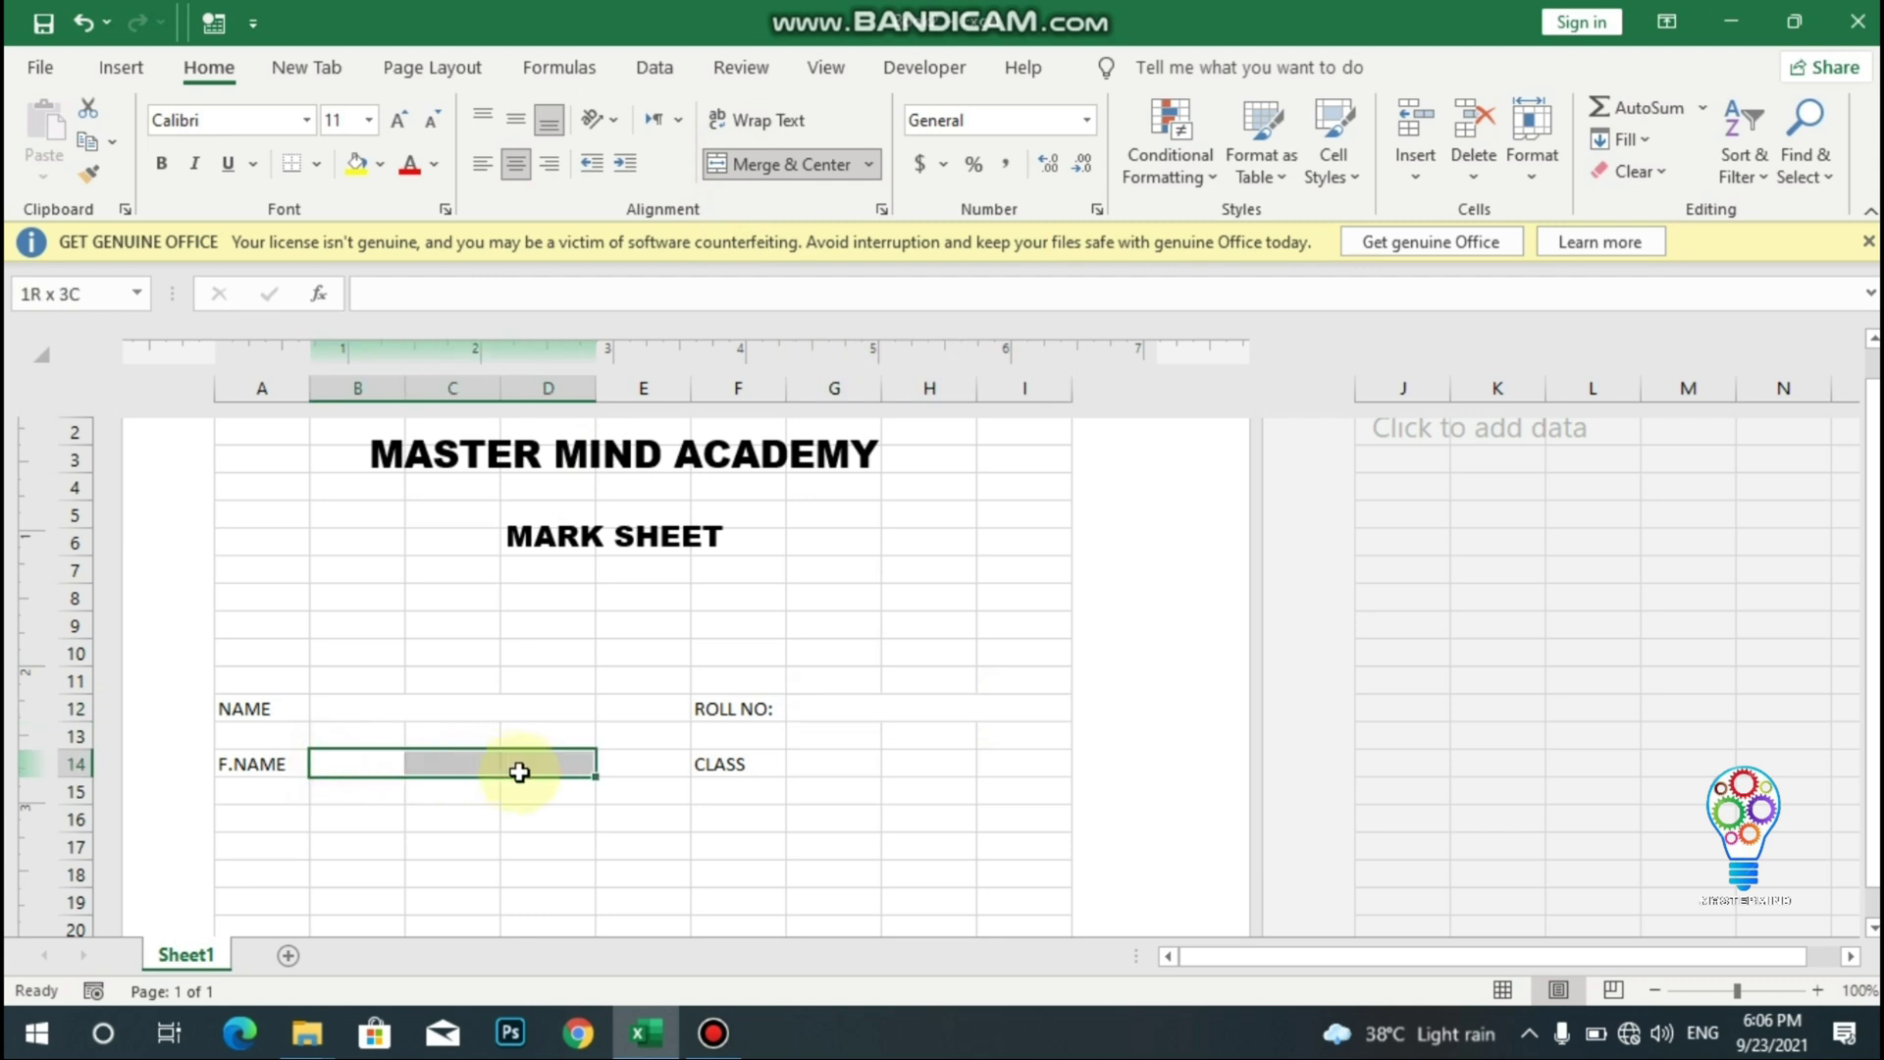
left_click(728, 167)
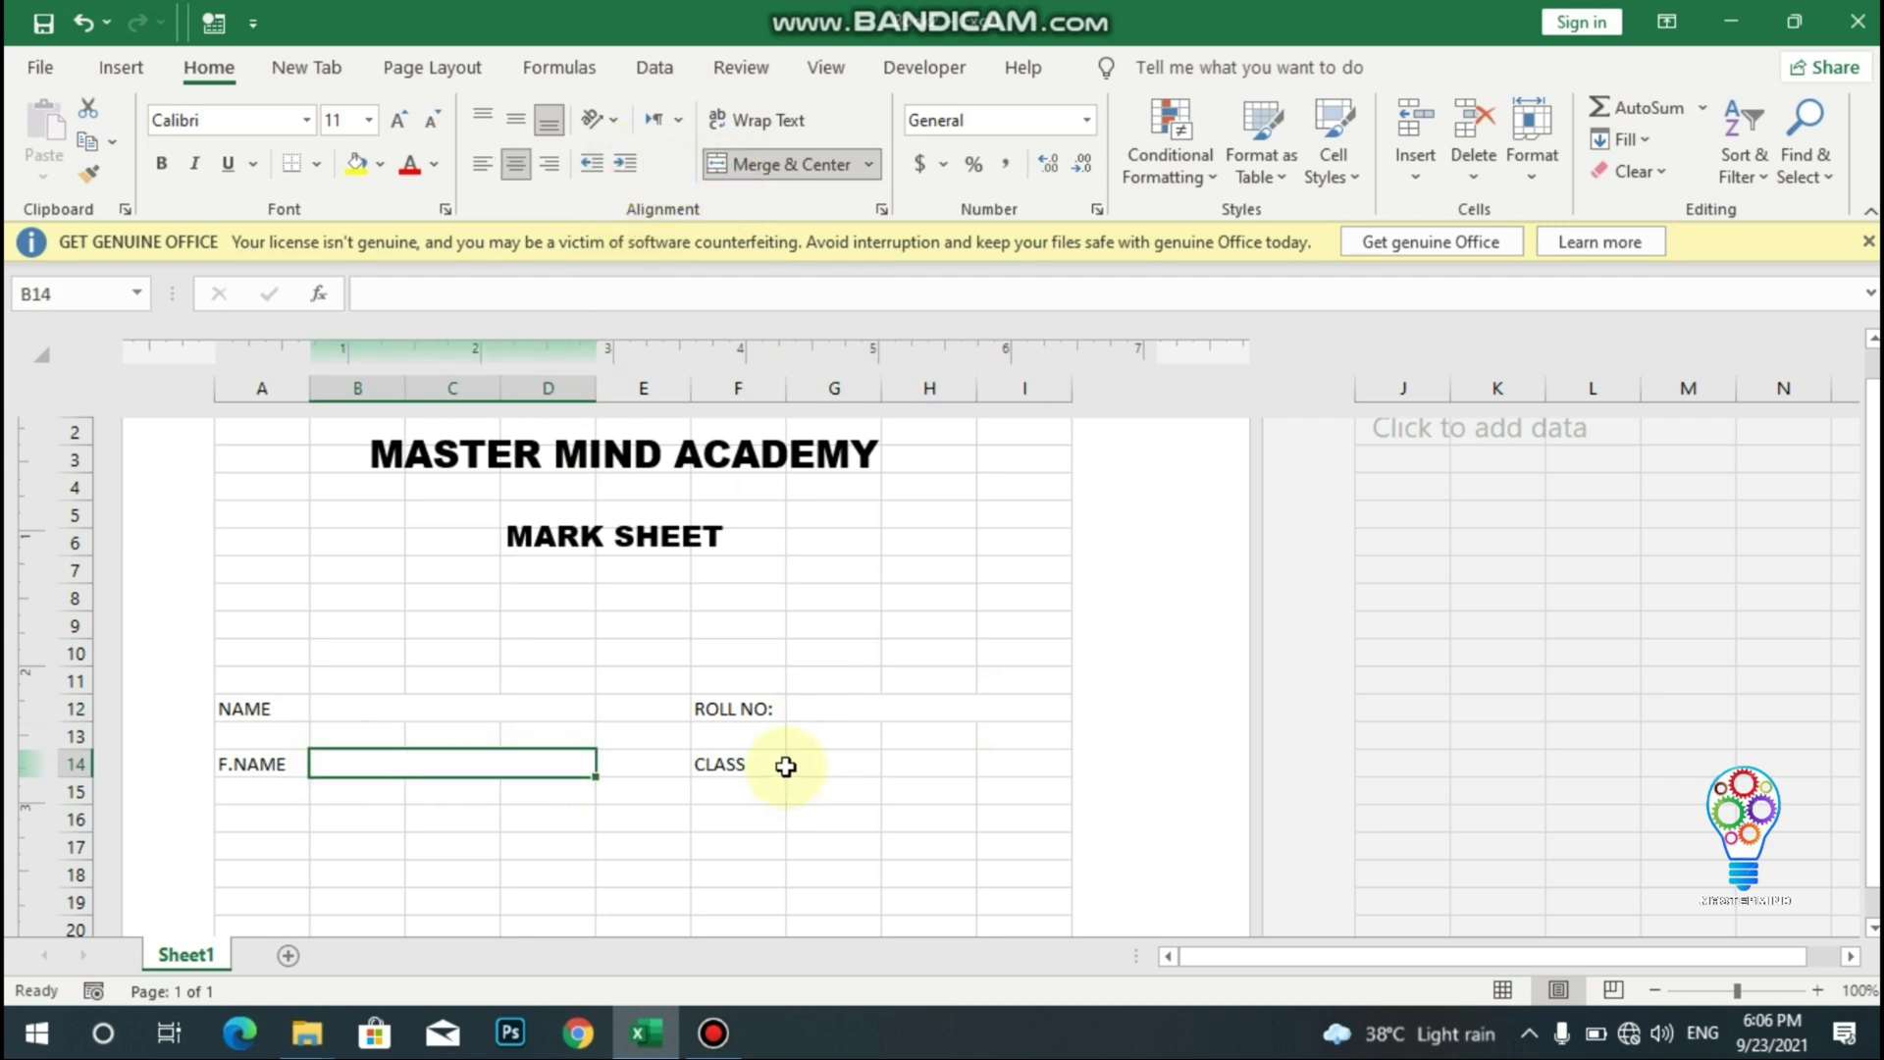
- Merge G14:I14 beside CLASS and give it a bottom border
left_click_drag(786, 766, 989, 774)
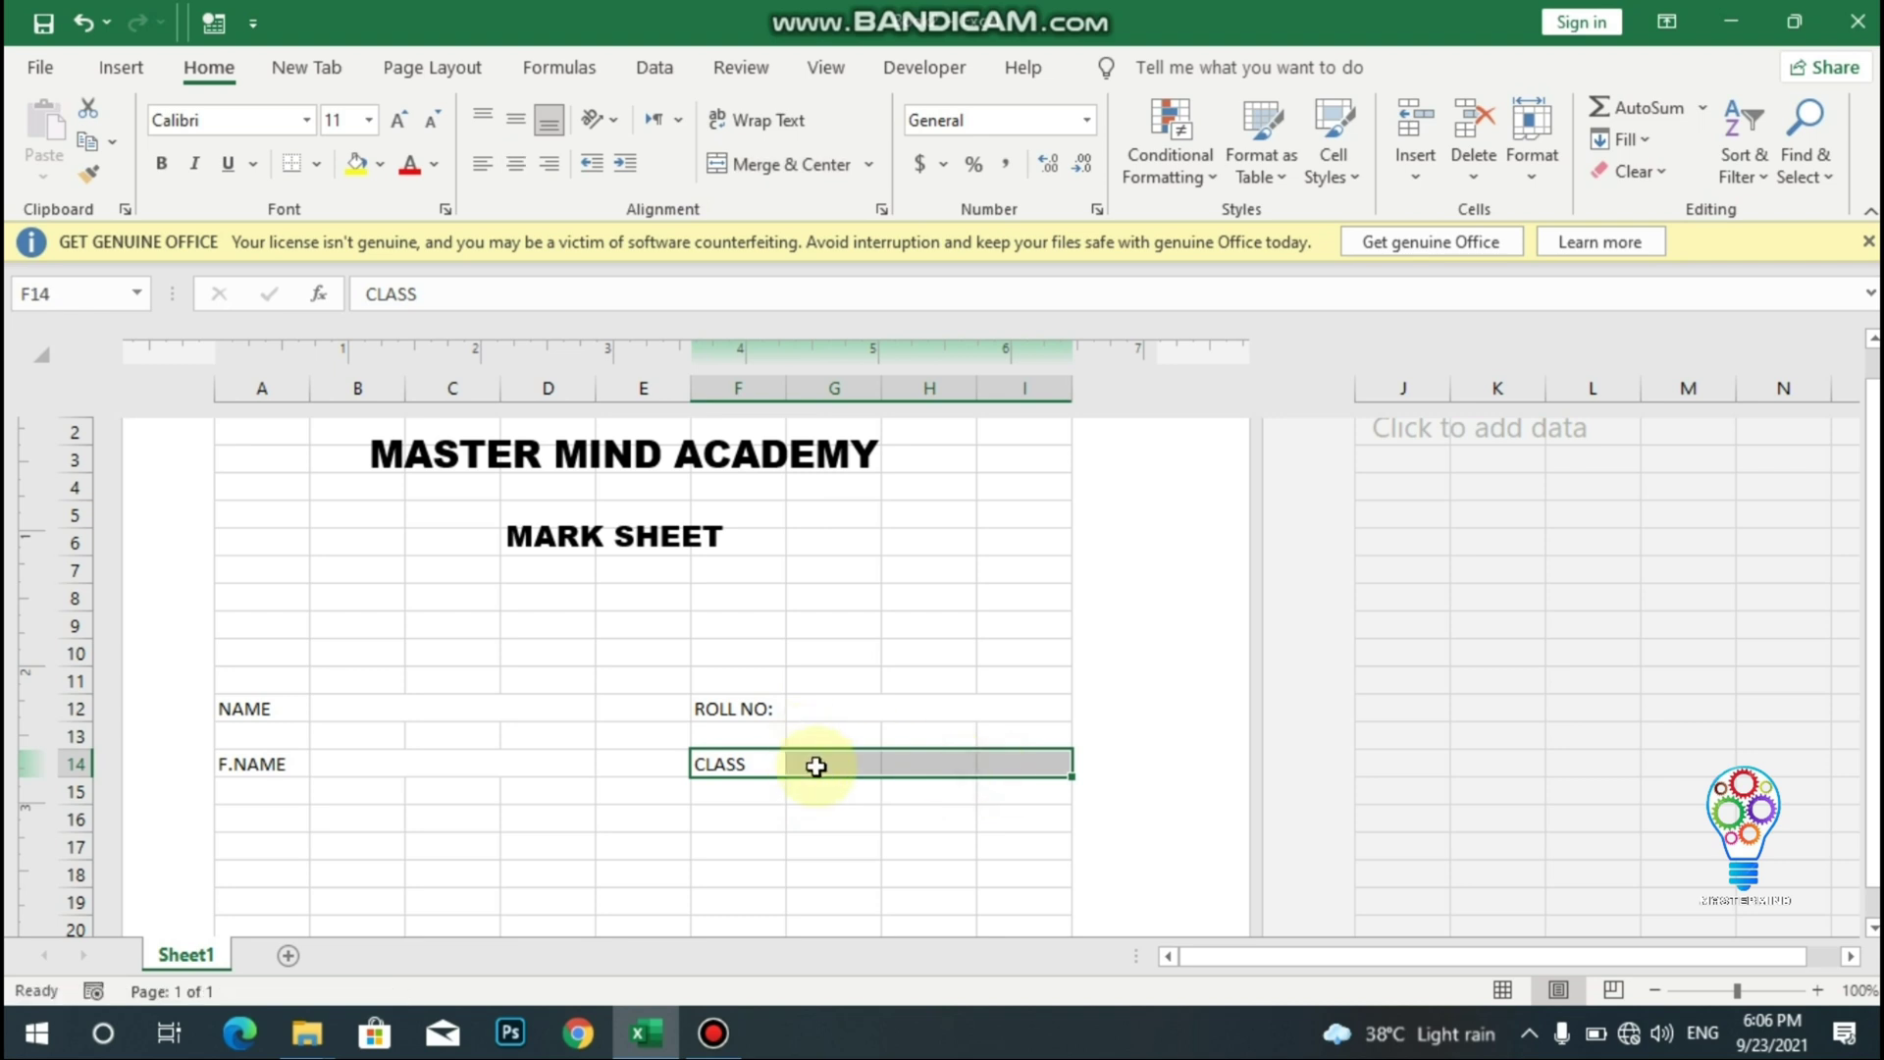
left_click_drag(817, 766, 1009, 761)
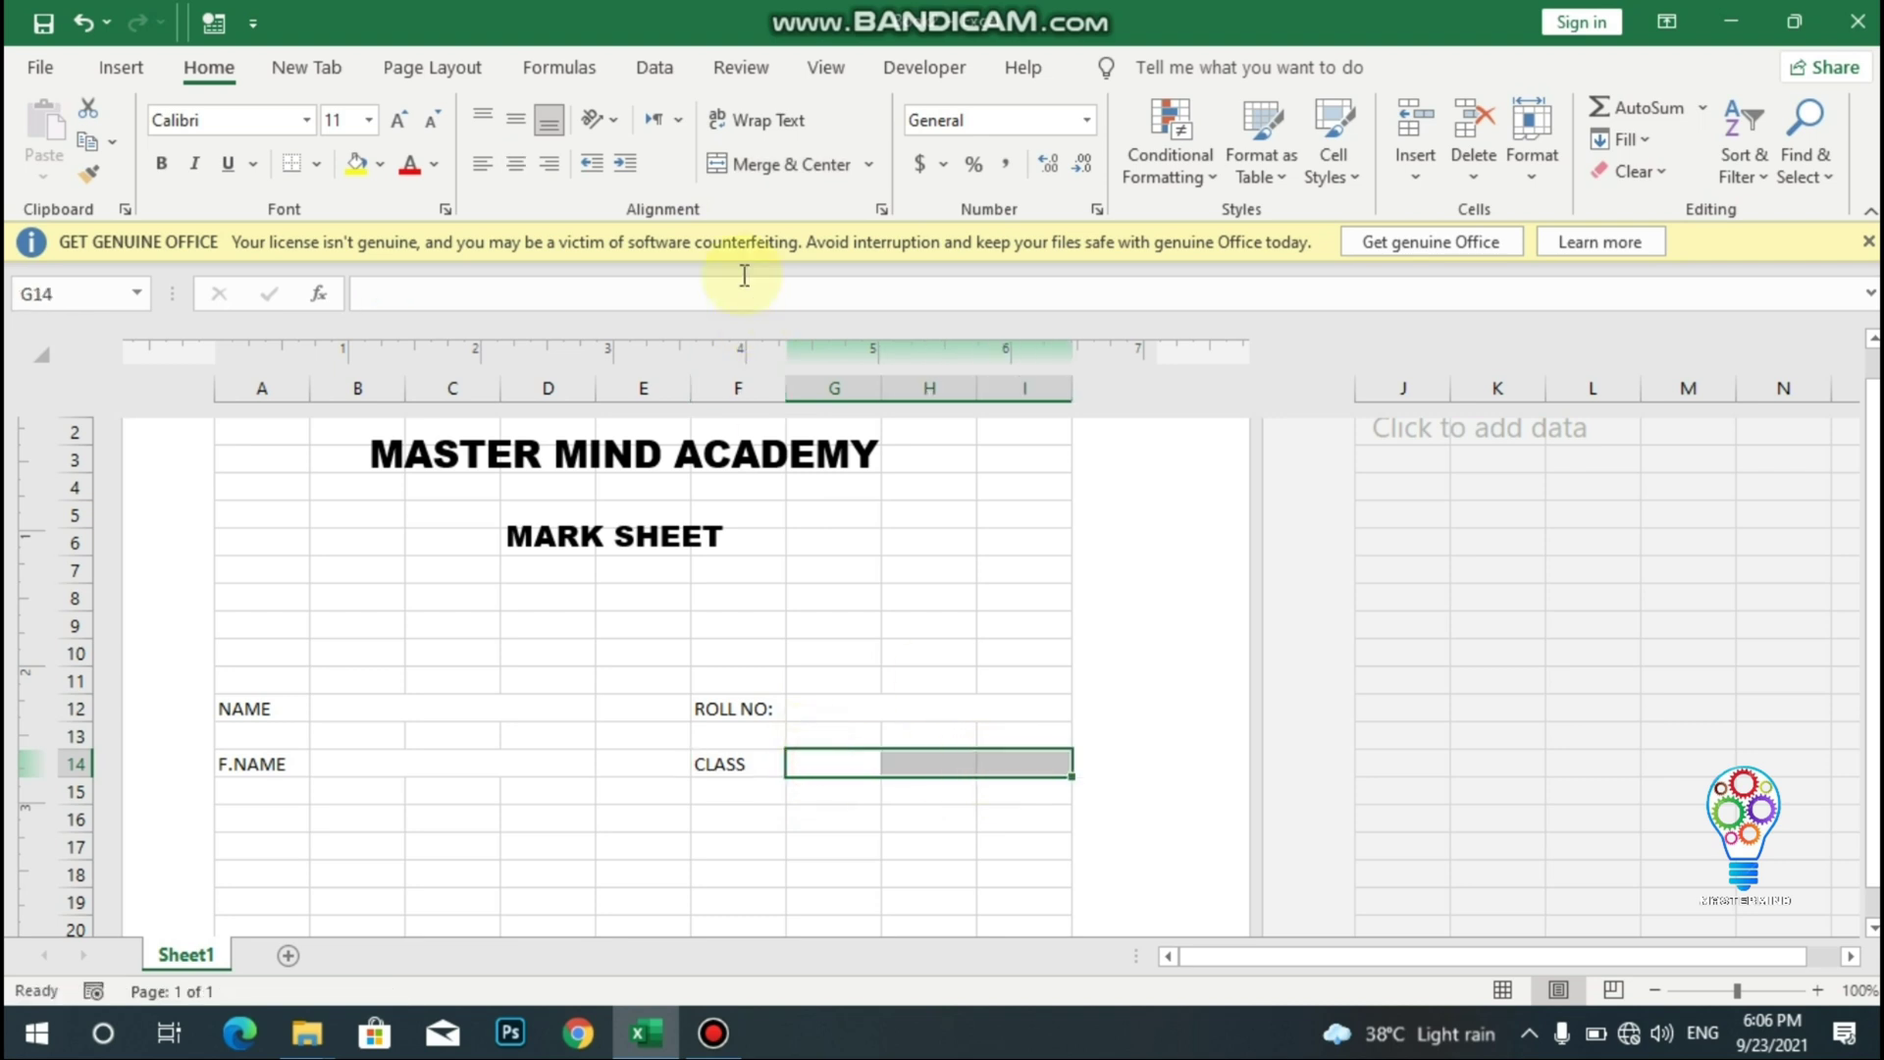
left_click(726, 167)
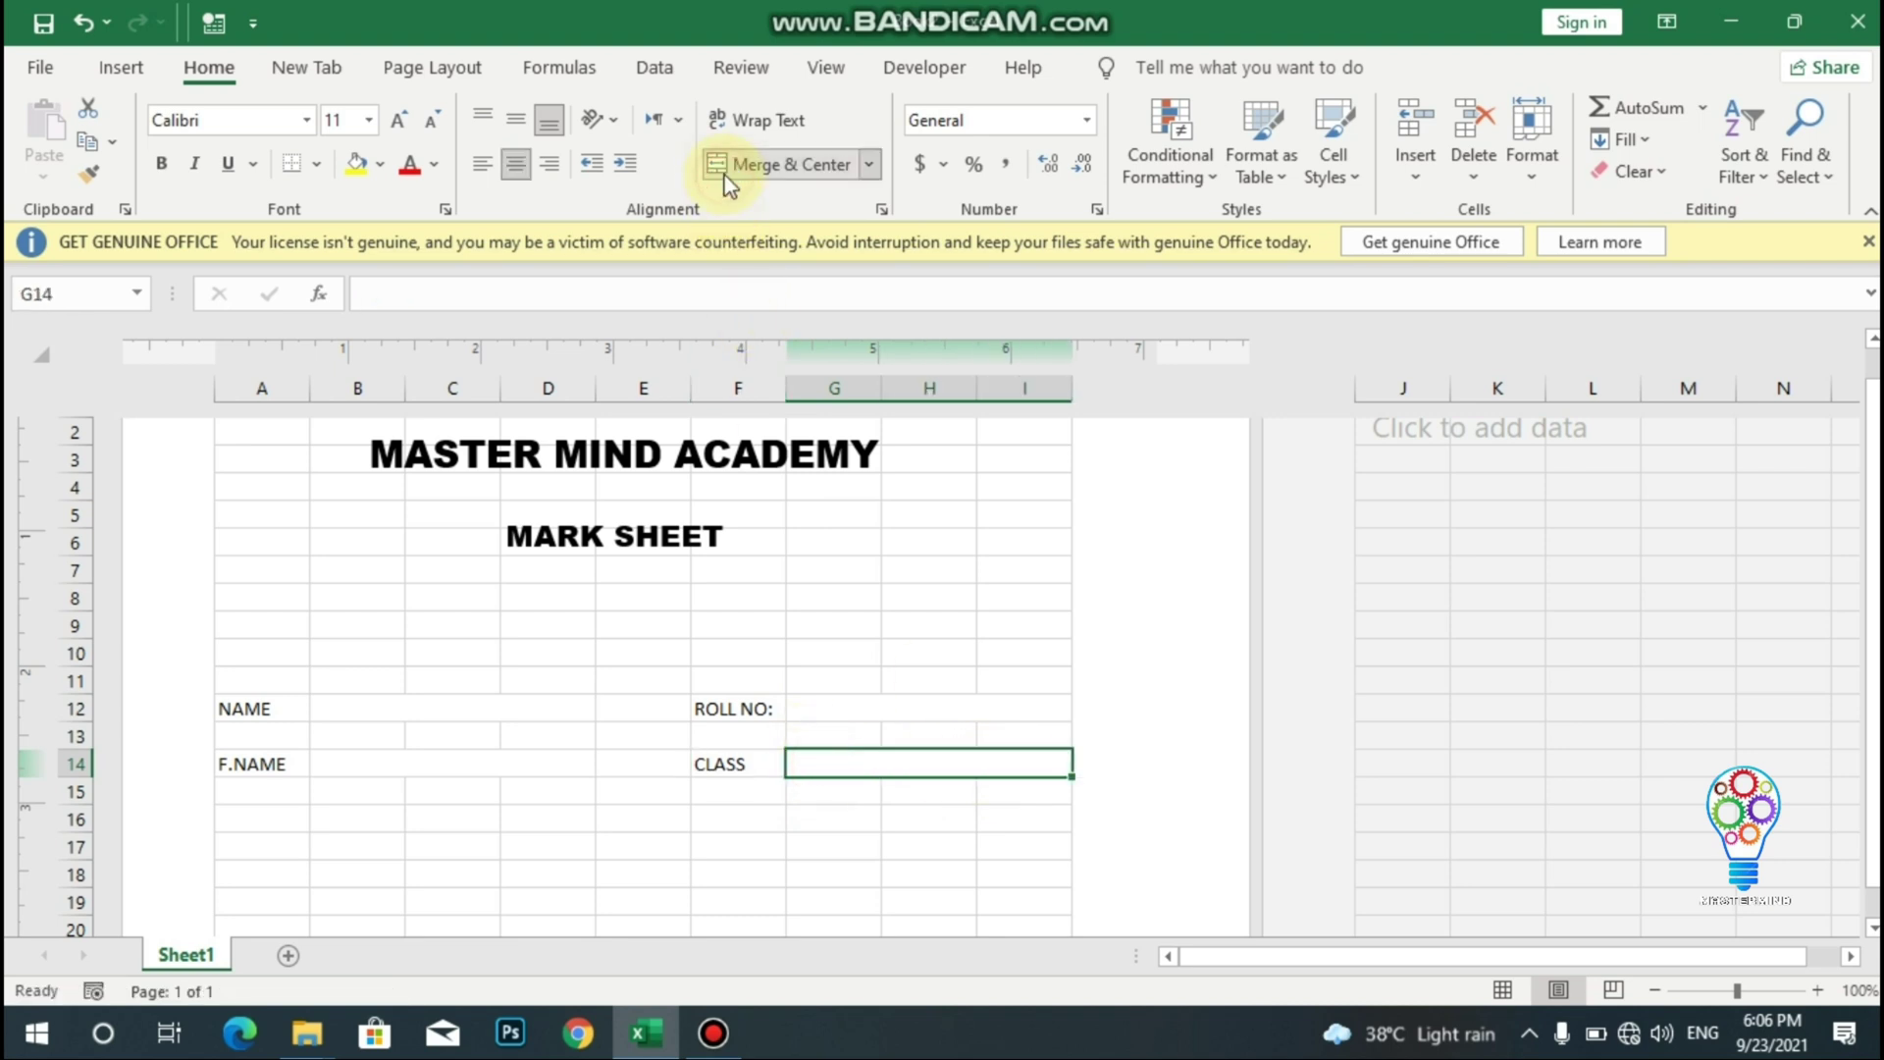
left_click(295, 169)
left_click(378, 707)
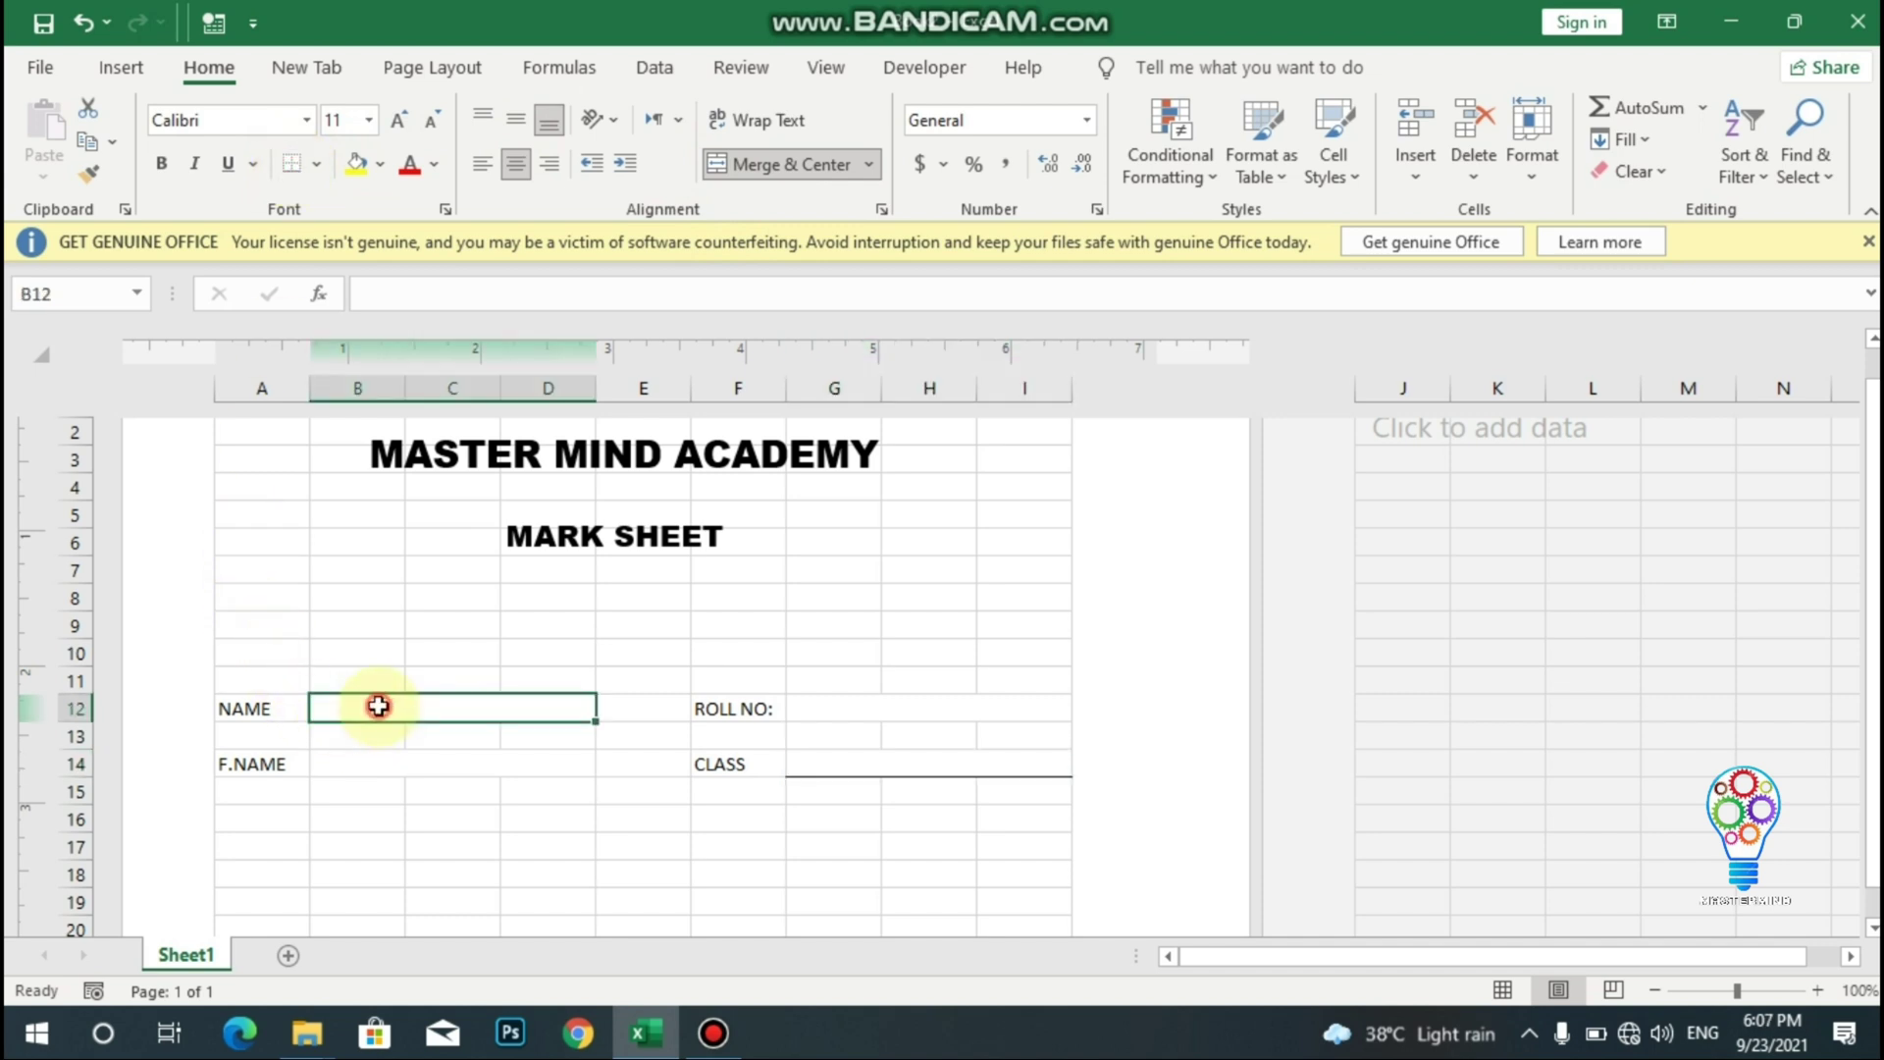
- Add bottom borders under the merged NAME, F.NAME and ROLL NO: fields
left_click(293, 167)
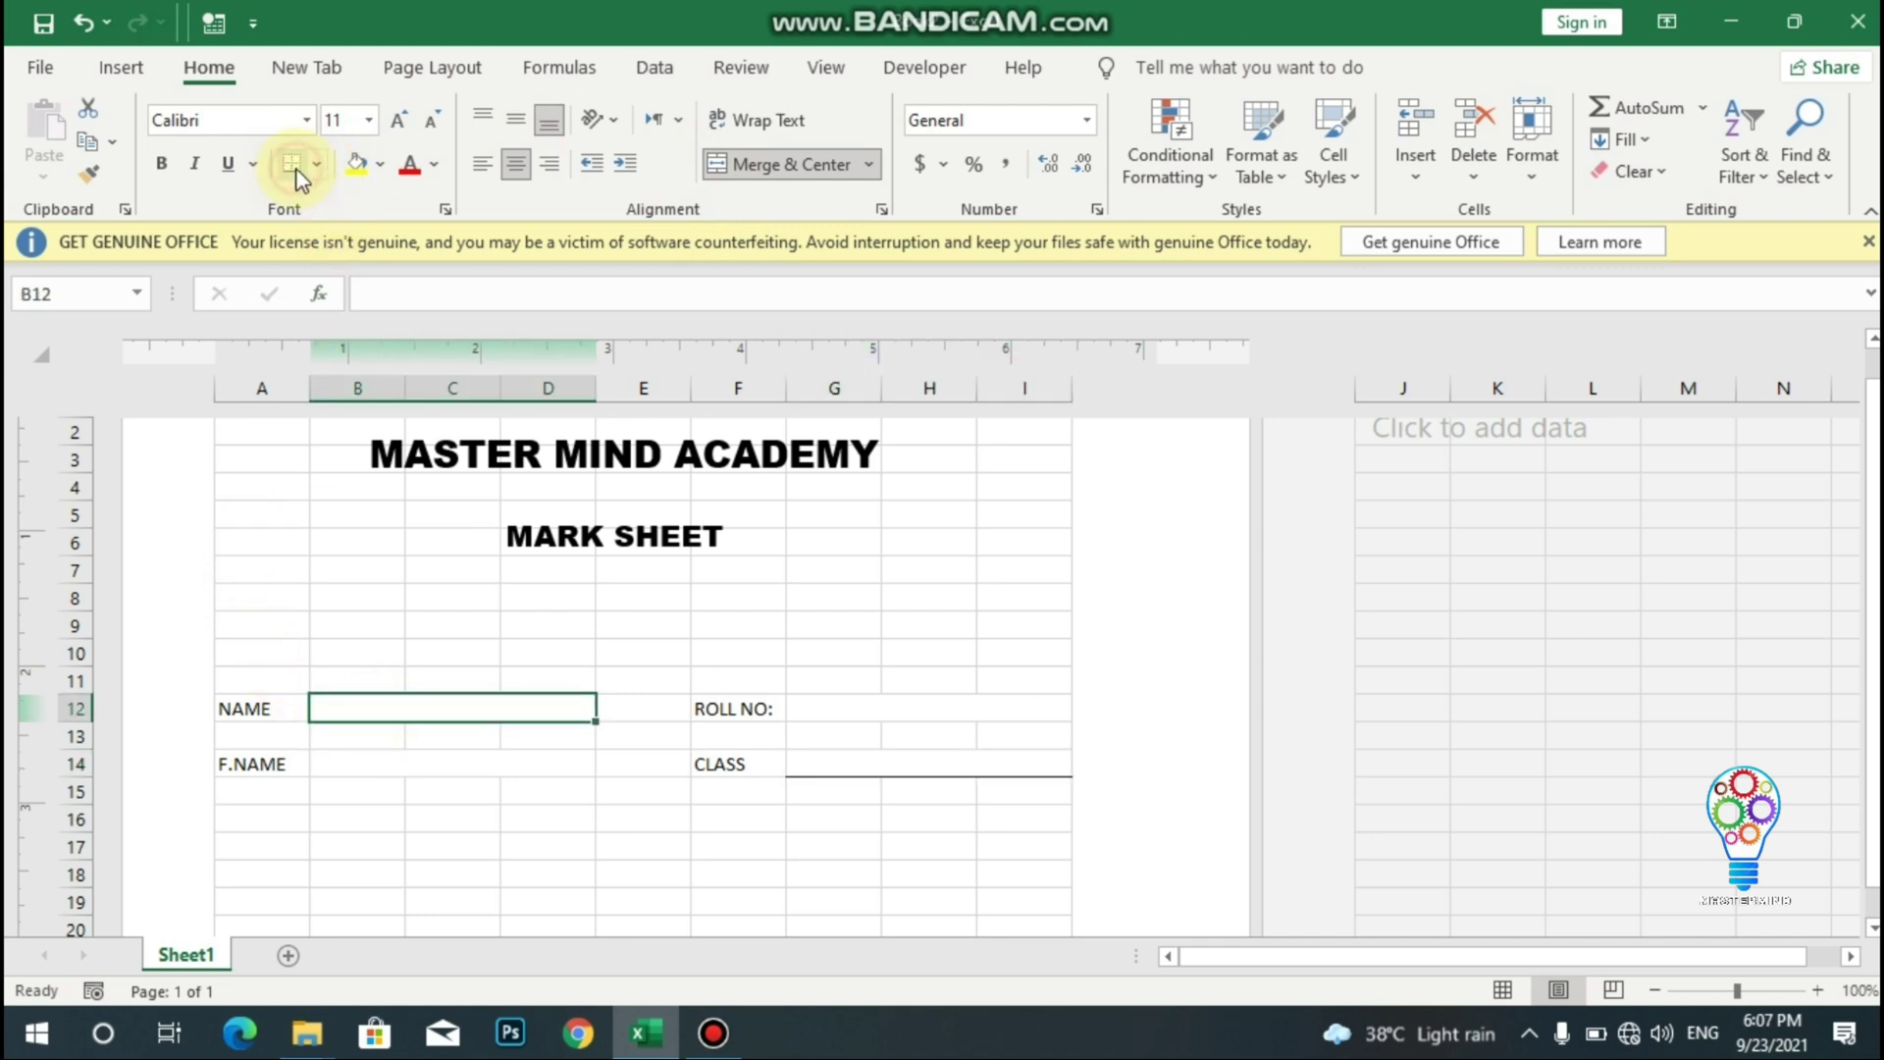
left_click(420, 767)
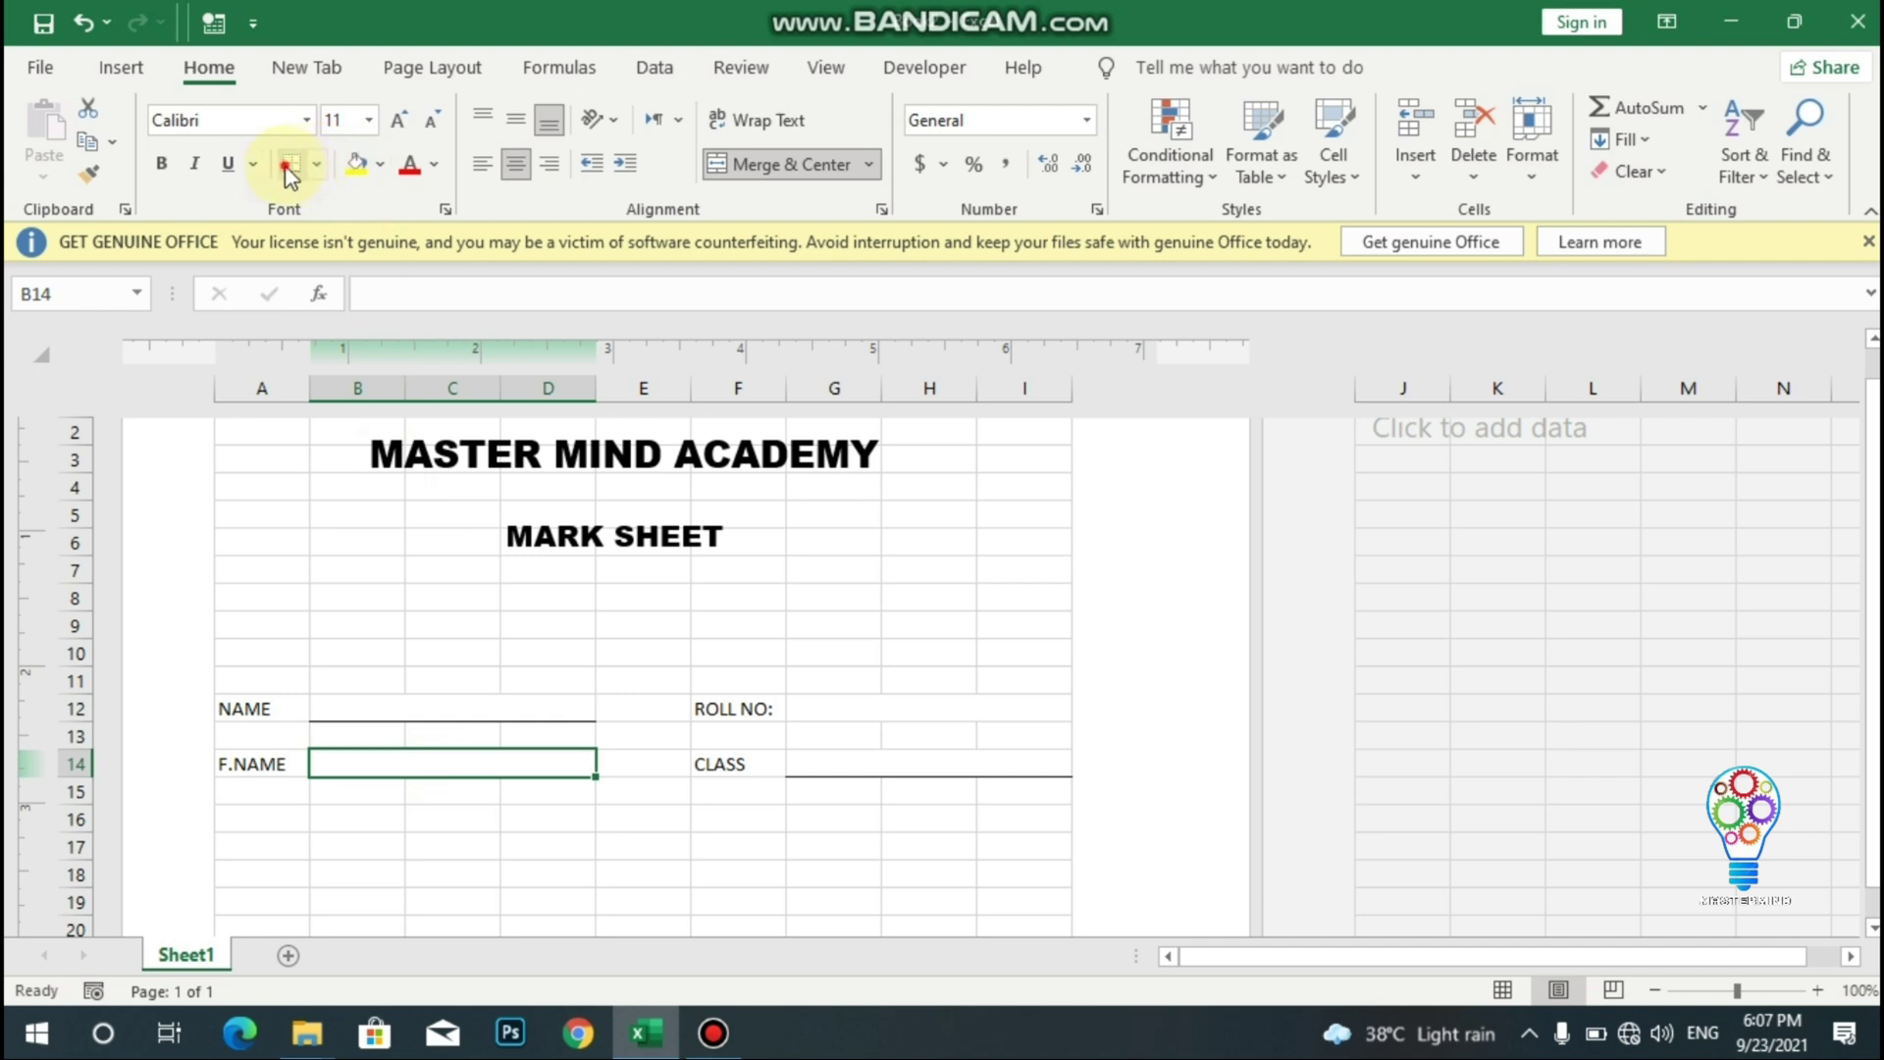
left_click(845, 704)
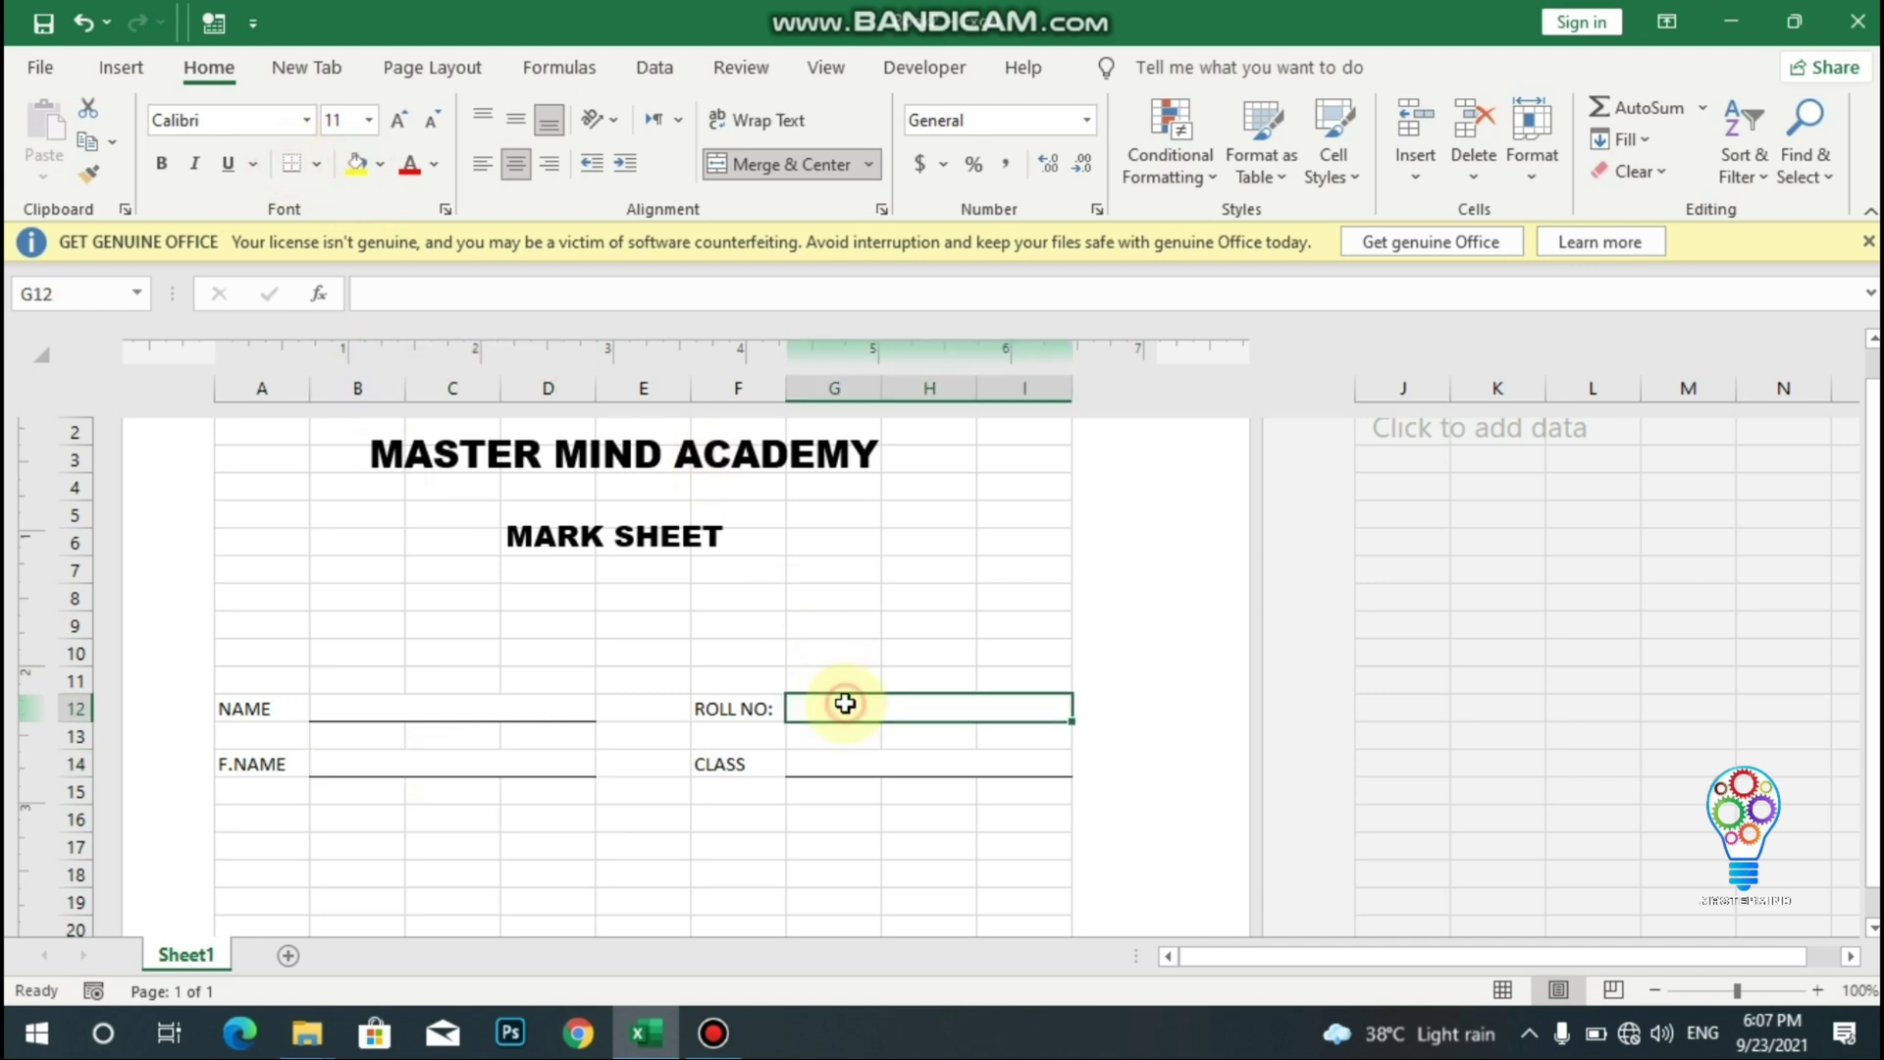
left_click(292, 163)
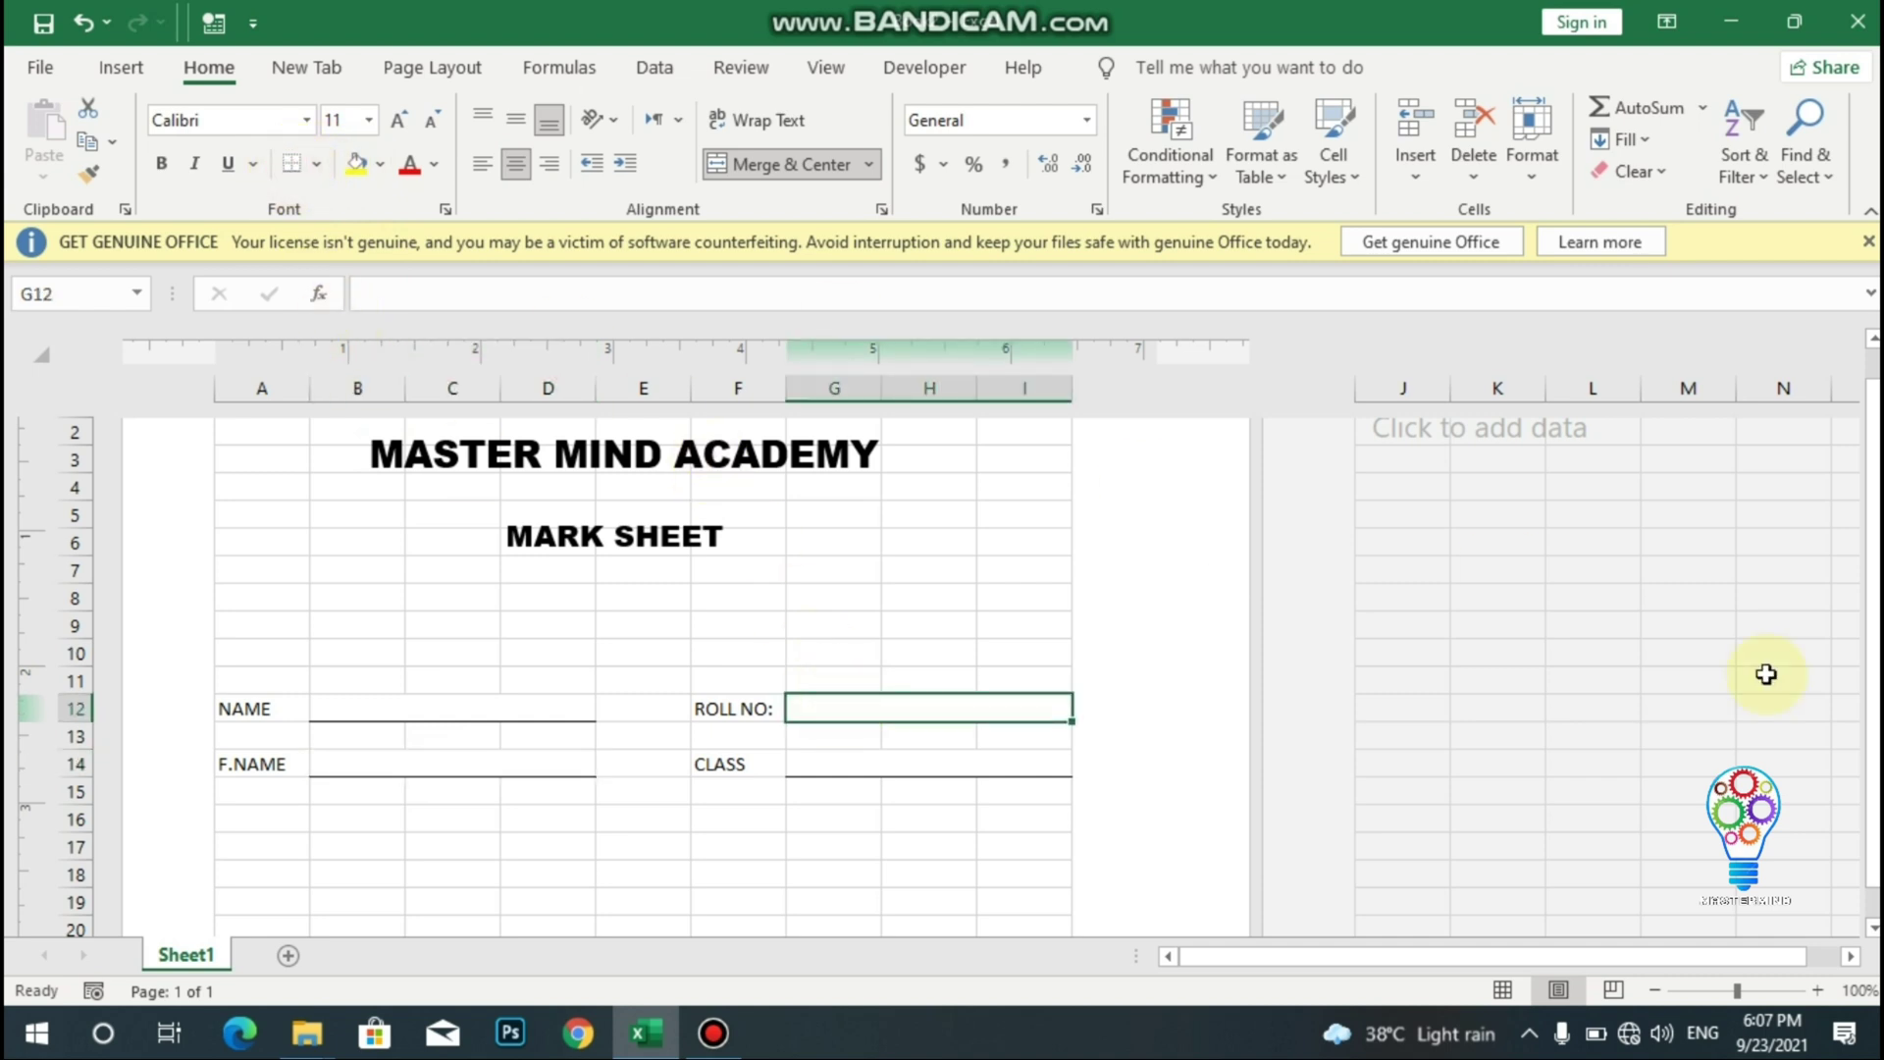
left_click(926, 821)
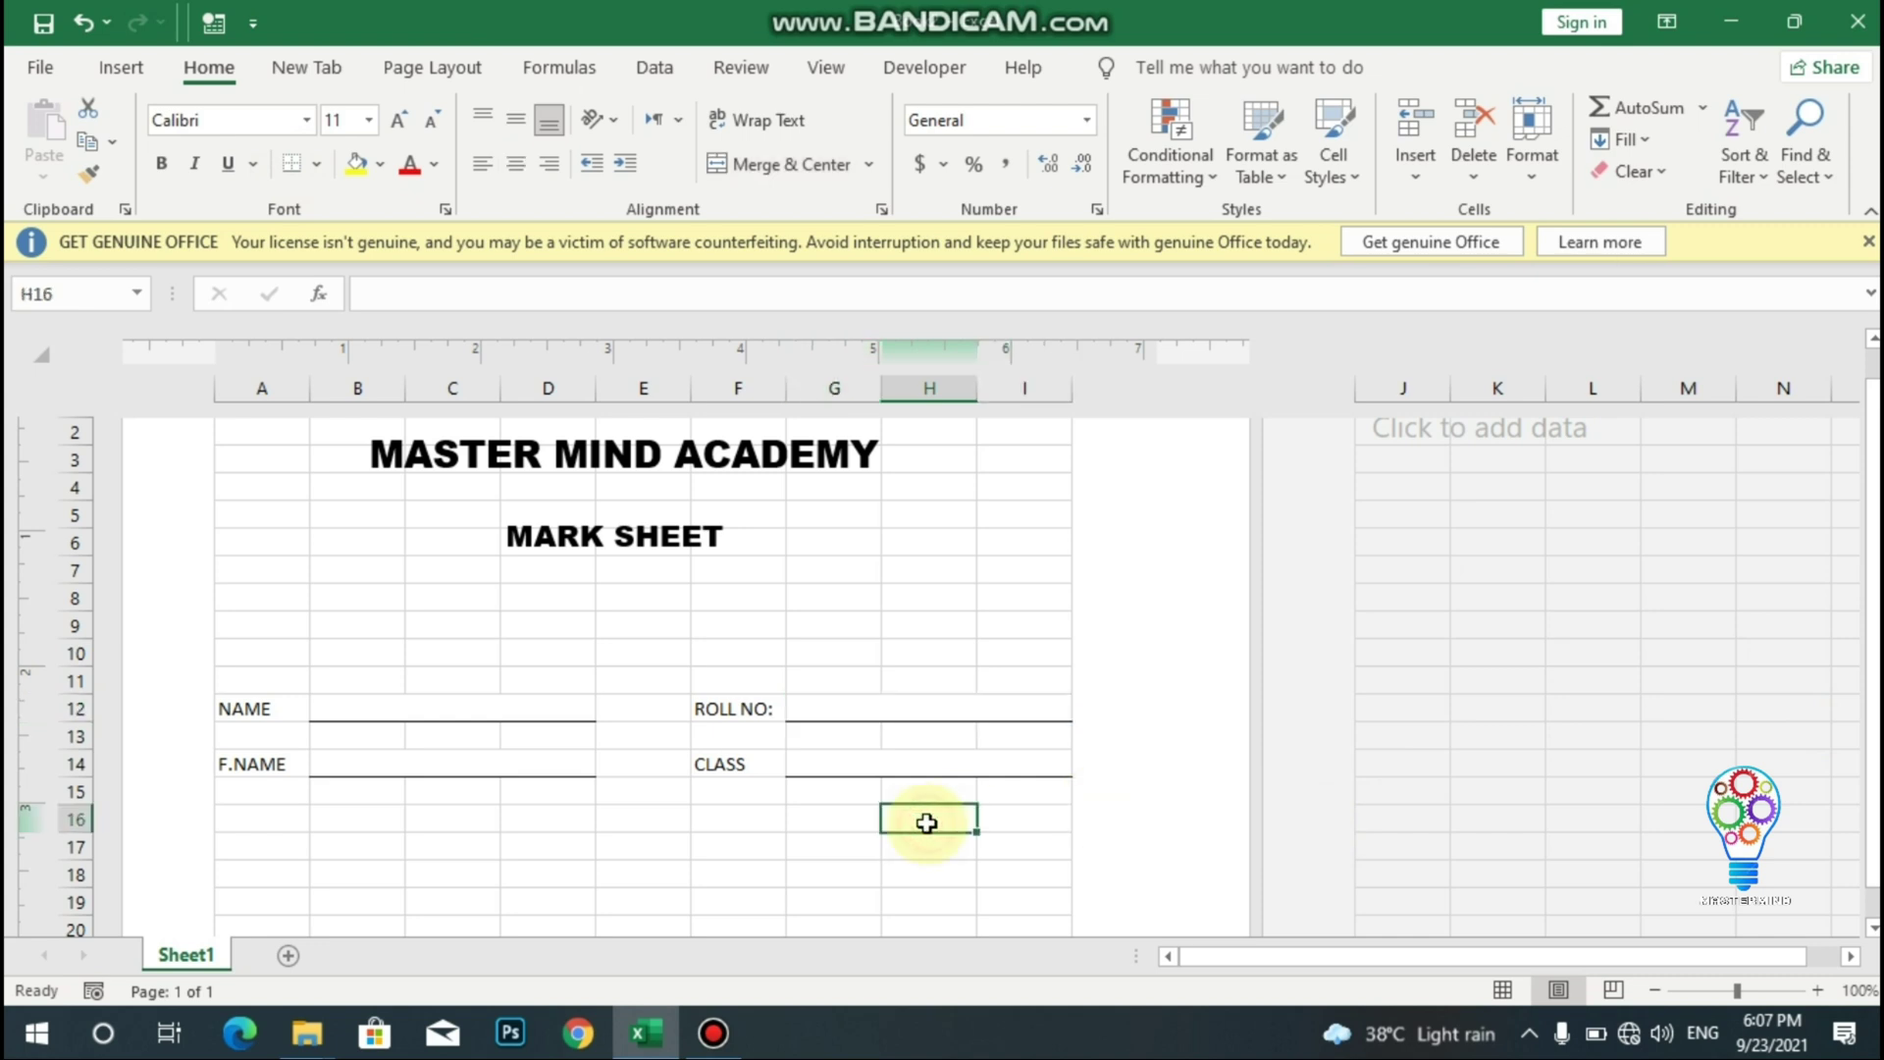
key("Down")
key("Down")
key("Down")
key("Down")
key("Down")
key("Down")
key("Down")
key("Down")
key("Down")
key("Down")
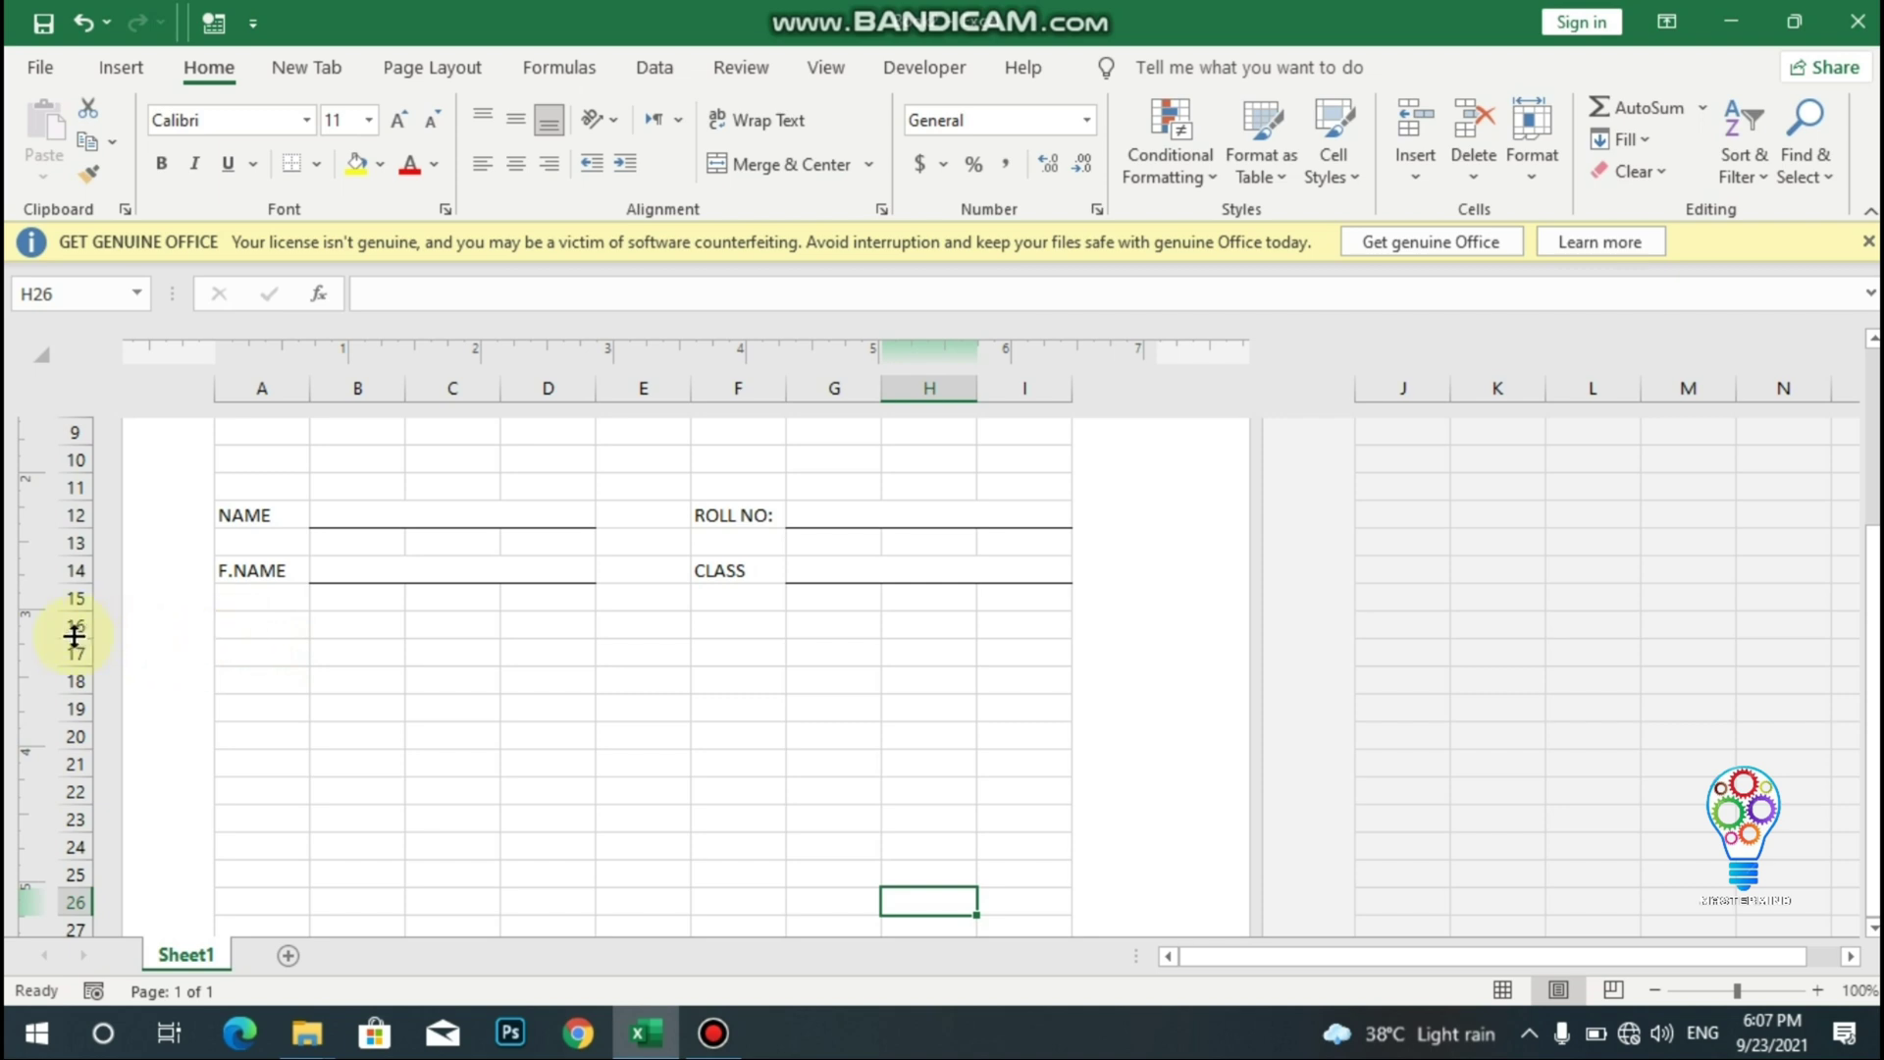
- Make row 16 about 0.42" (40 px) tall for the table heading
left_click_drag(73, 636, 66, 836)
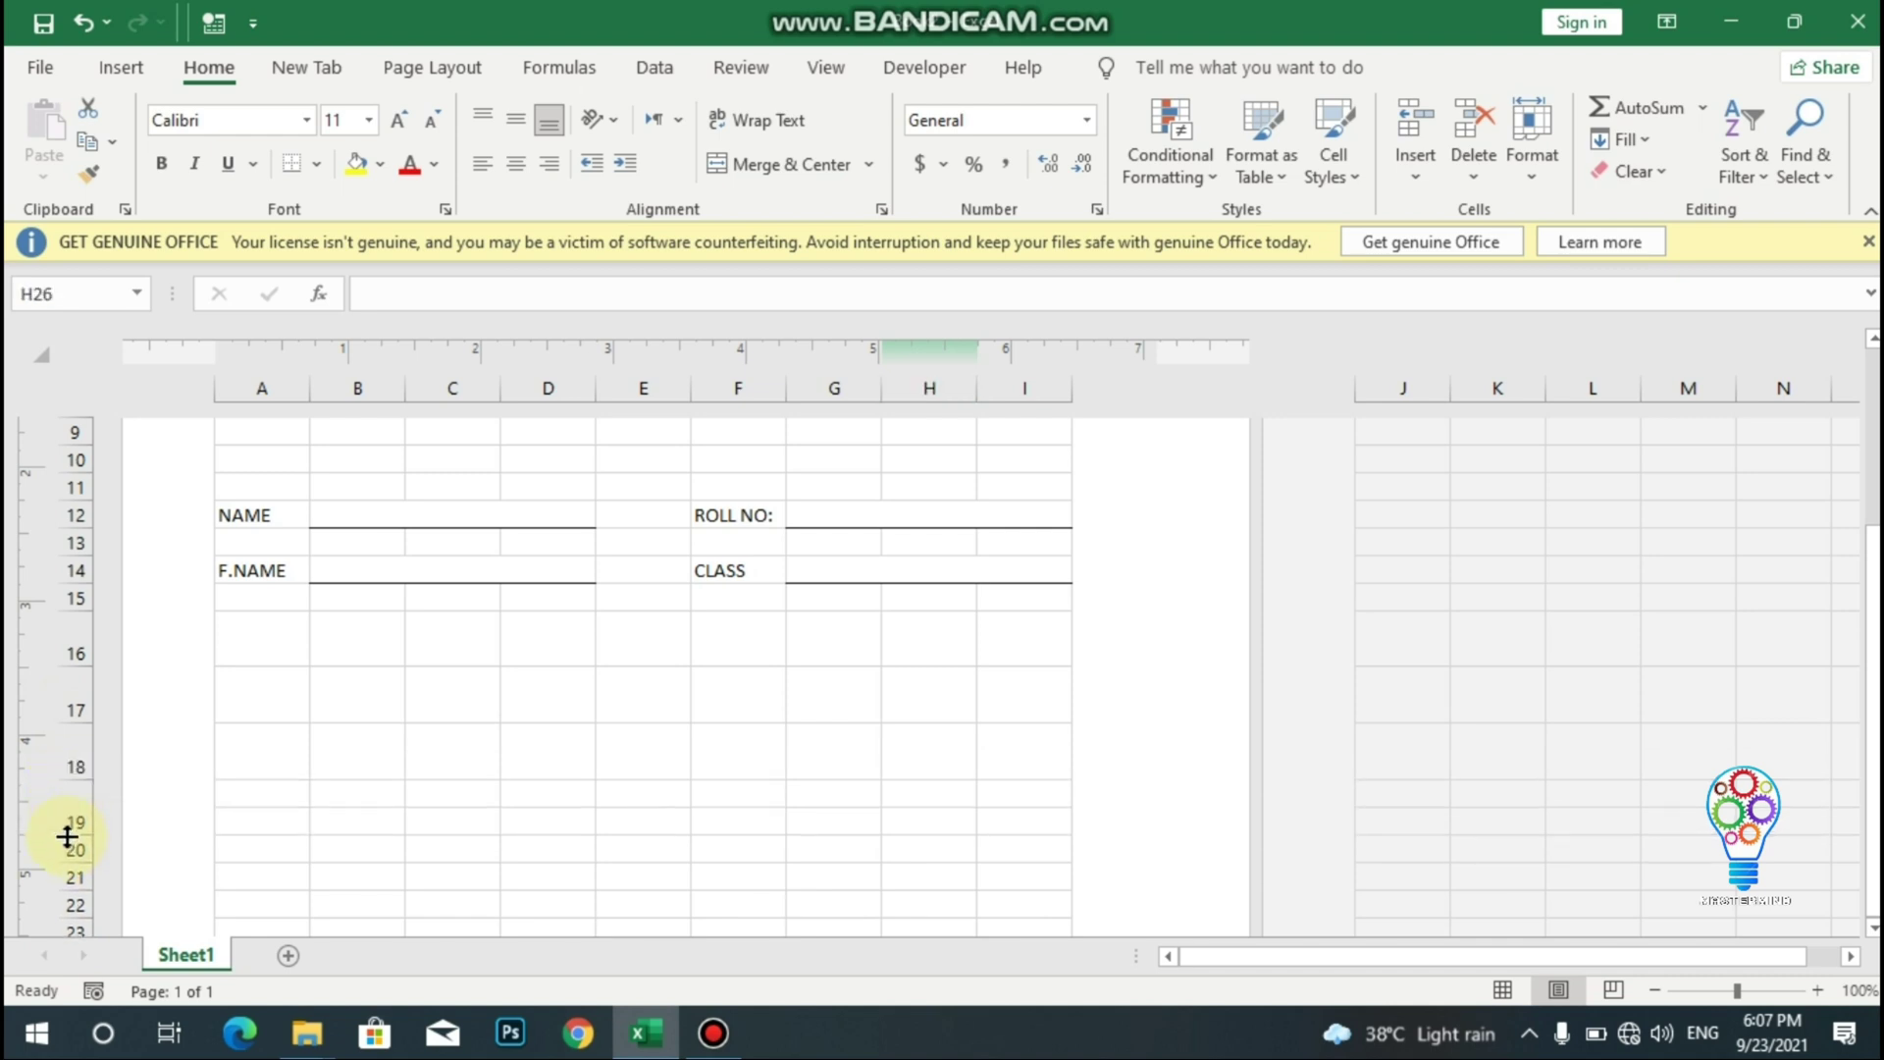
- Merge row 16 into header cells A16:C16, D16:E16, F16:G16 and H16:I16
left_click_drag(261, 628, 421, 629)
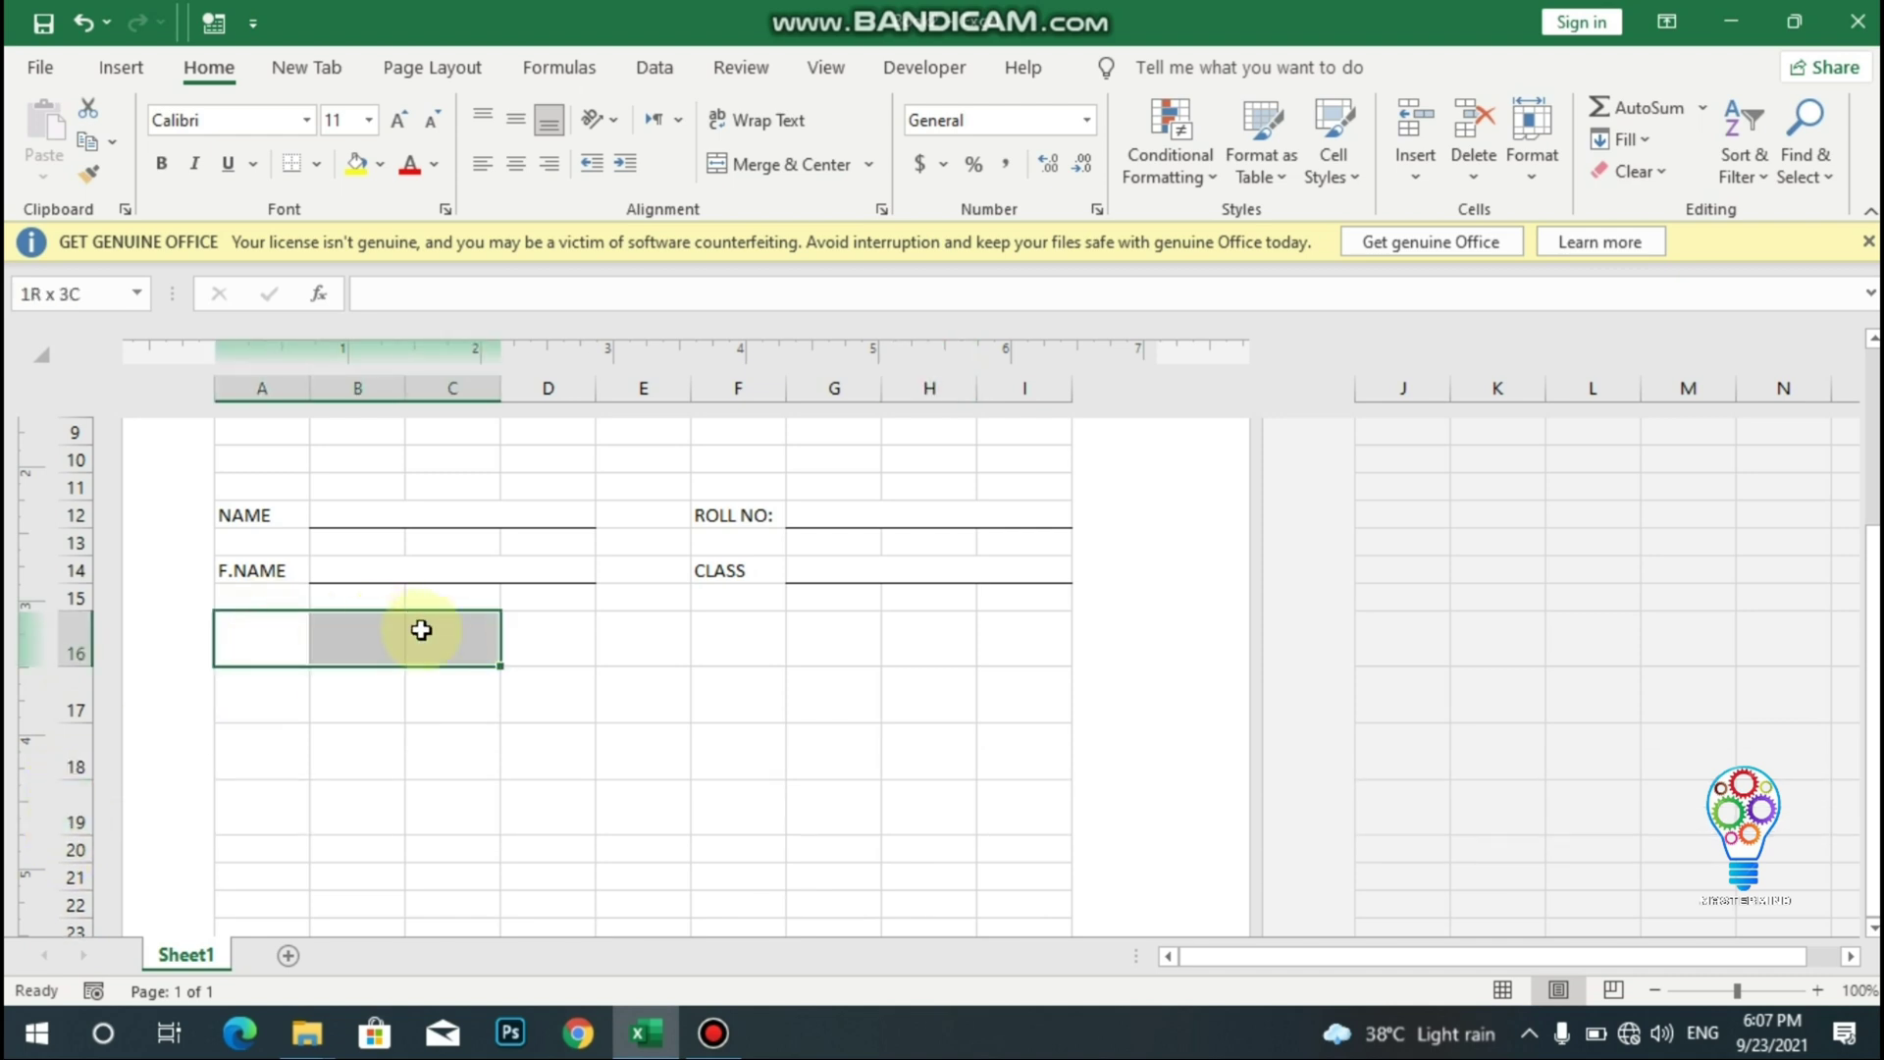
left_click(738, 165)
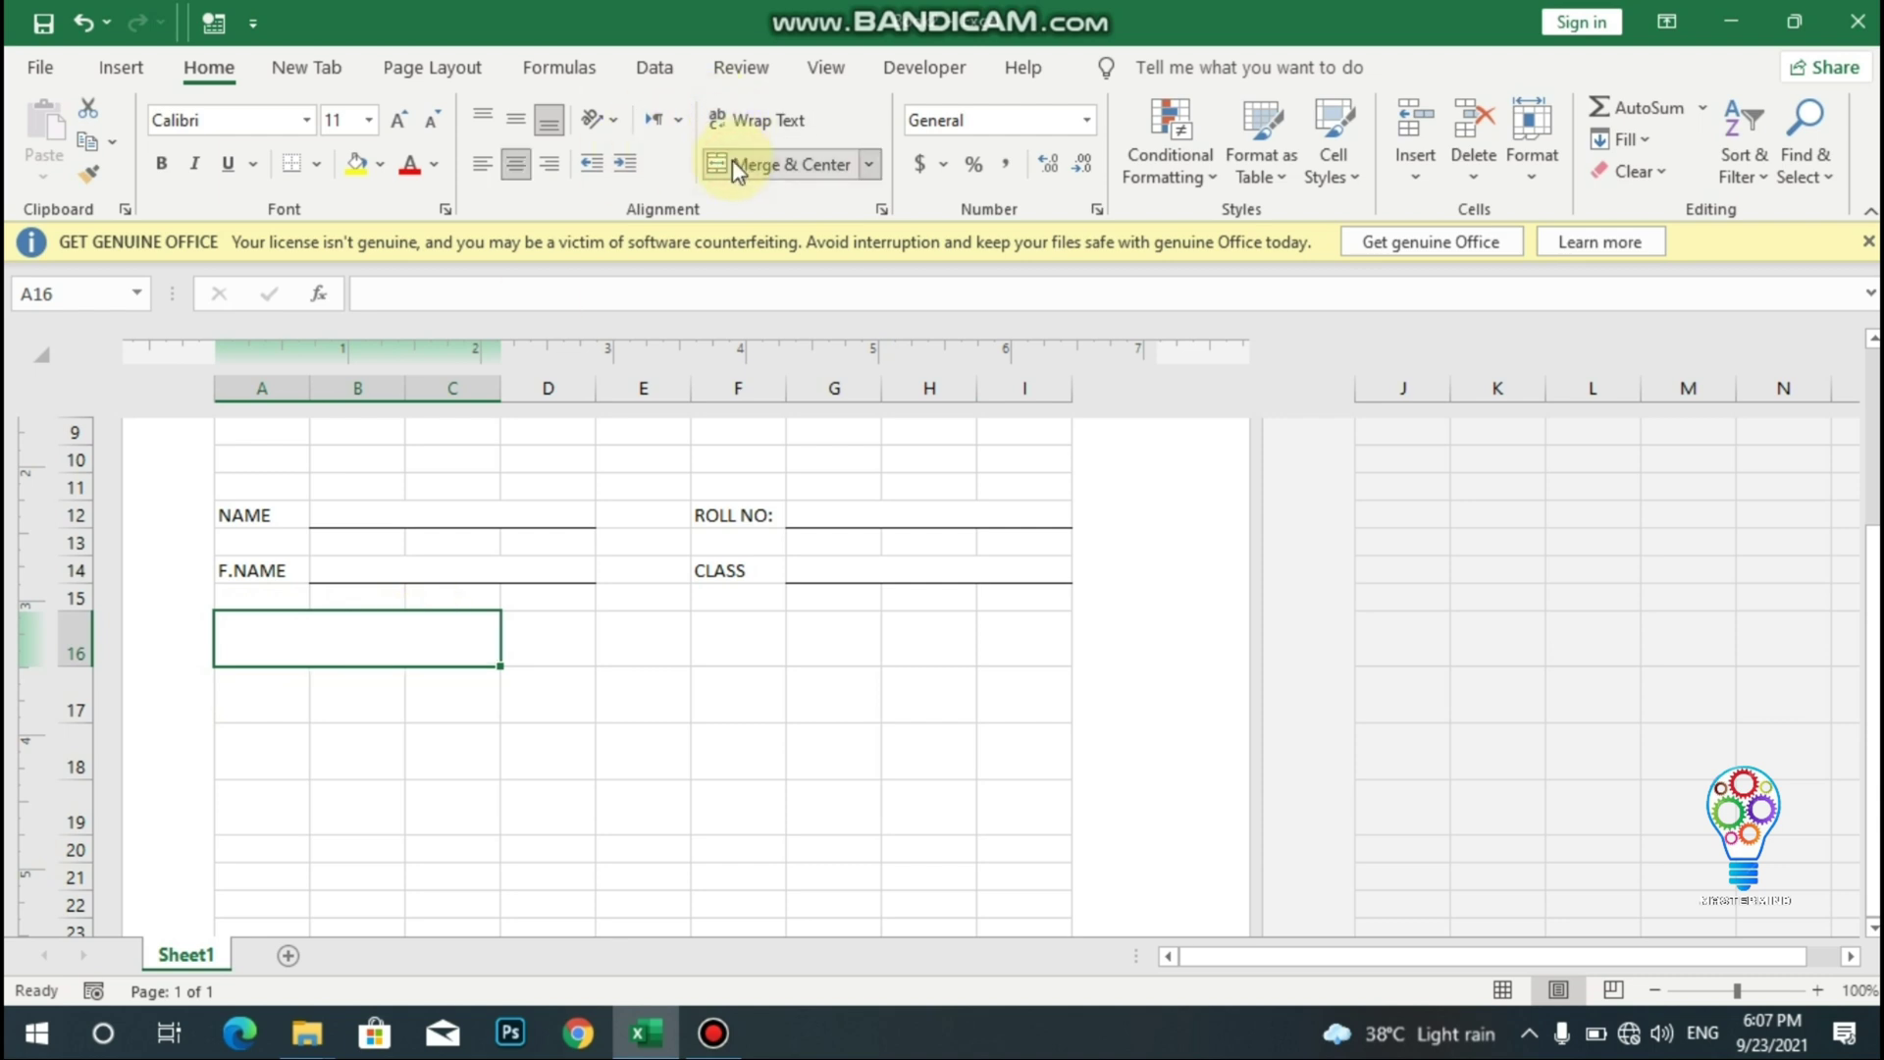
left_click_drag(551, 631, 613, 634)
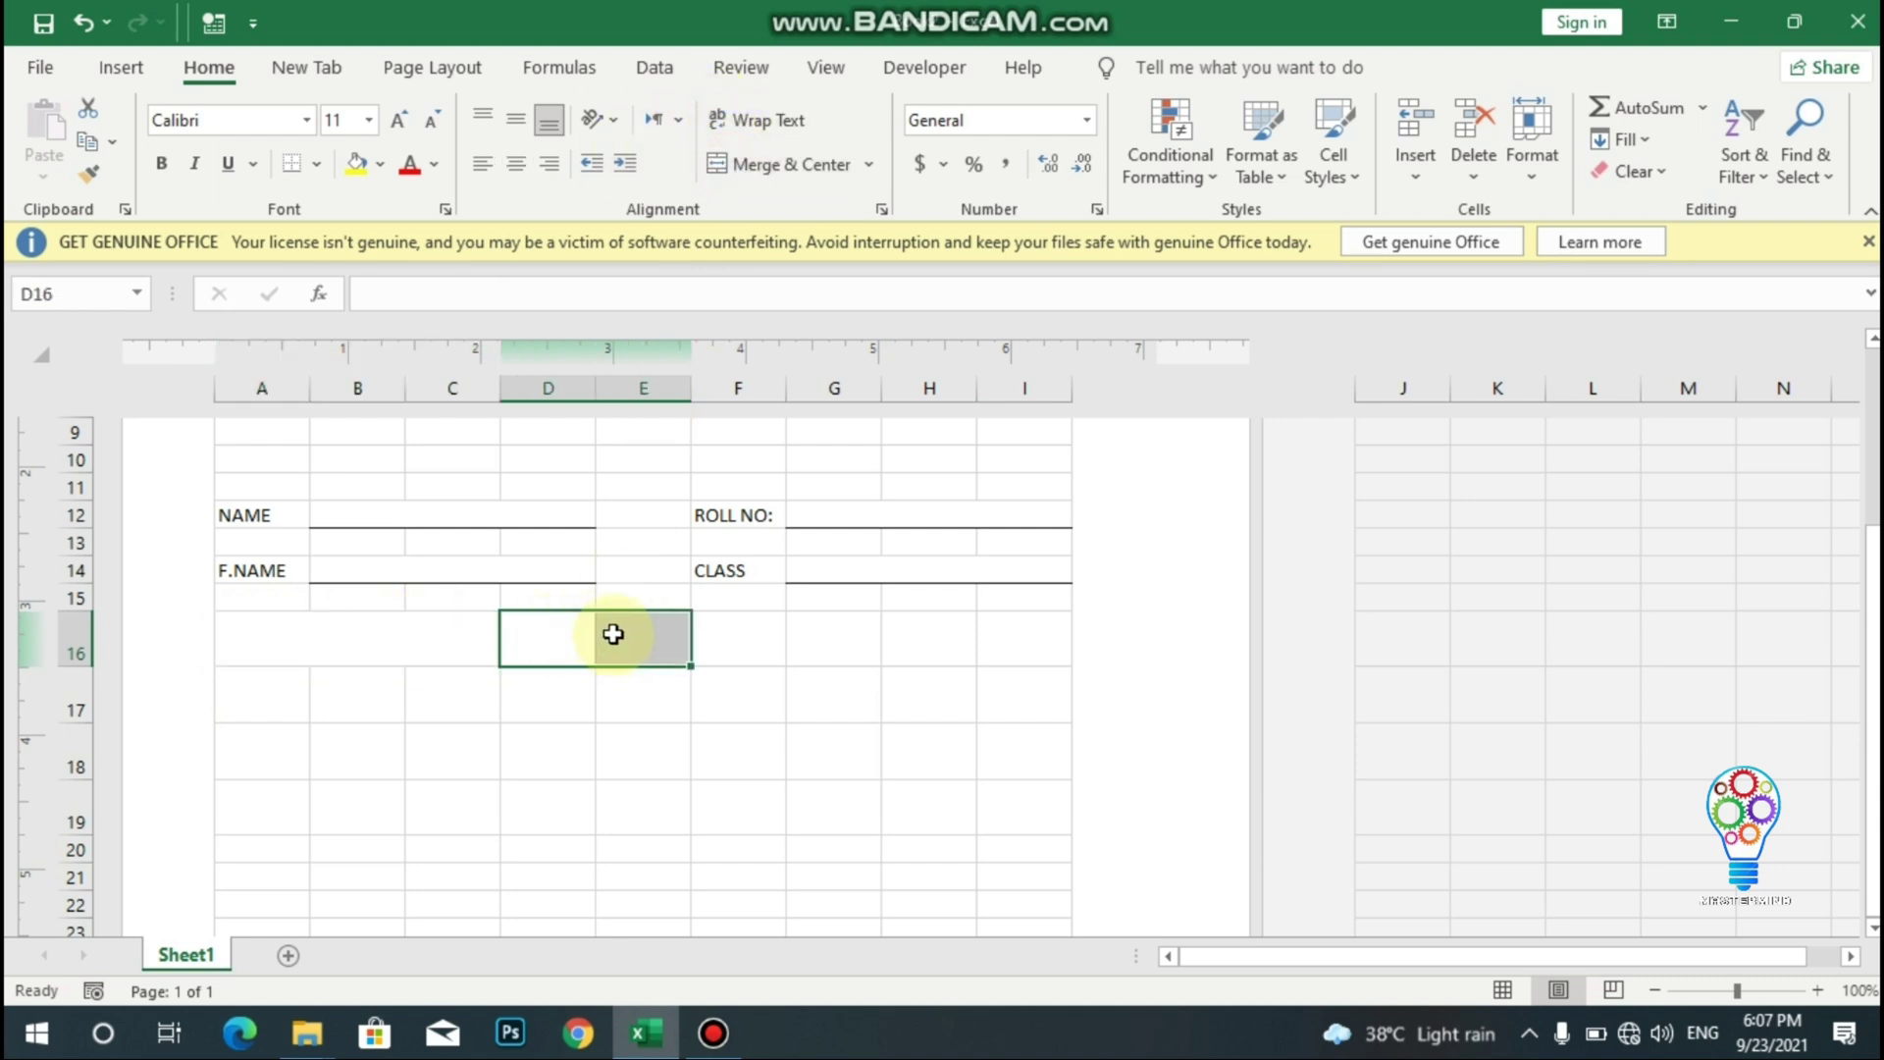
left_click(760, 167)
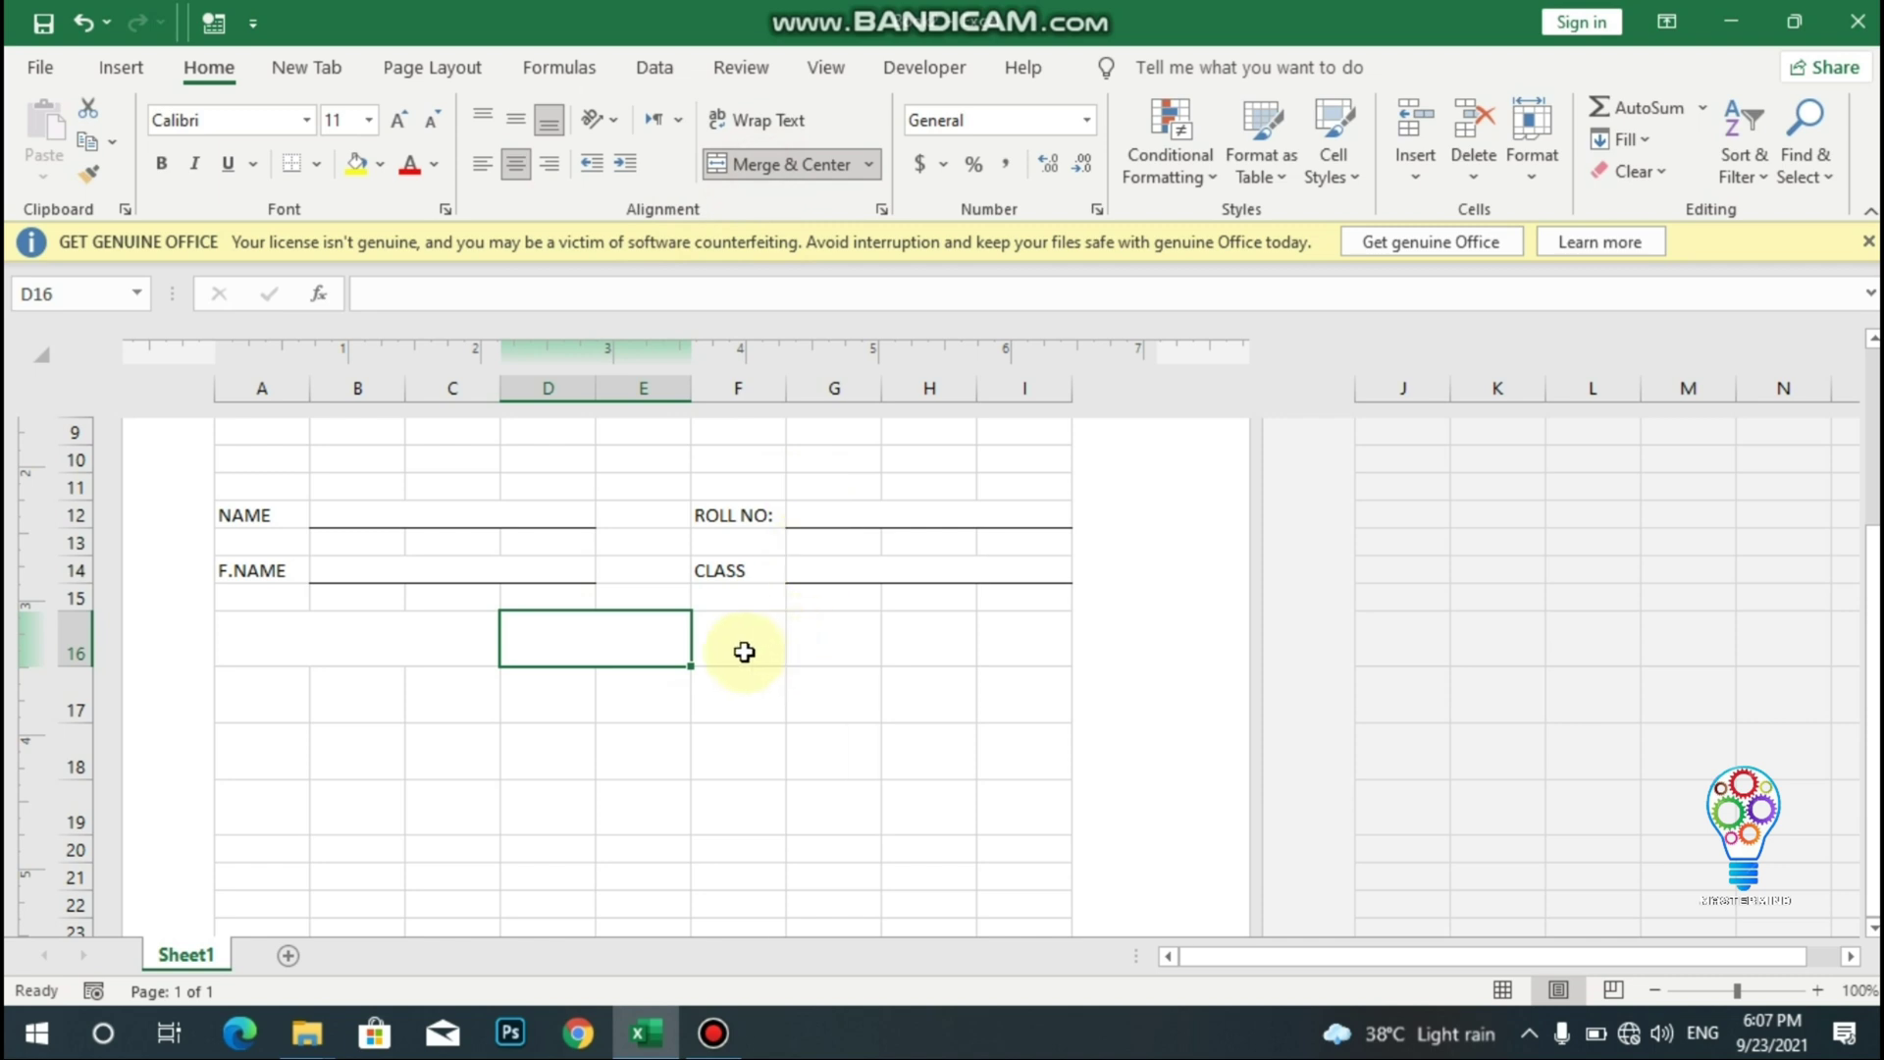
left_click_drag(744, 651, 829, 644)
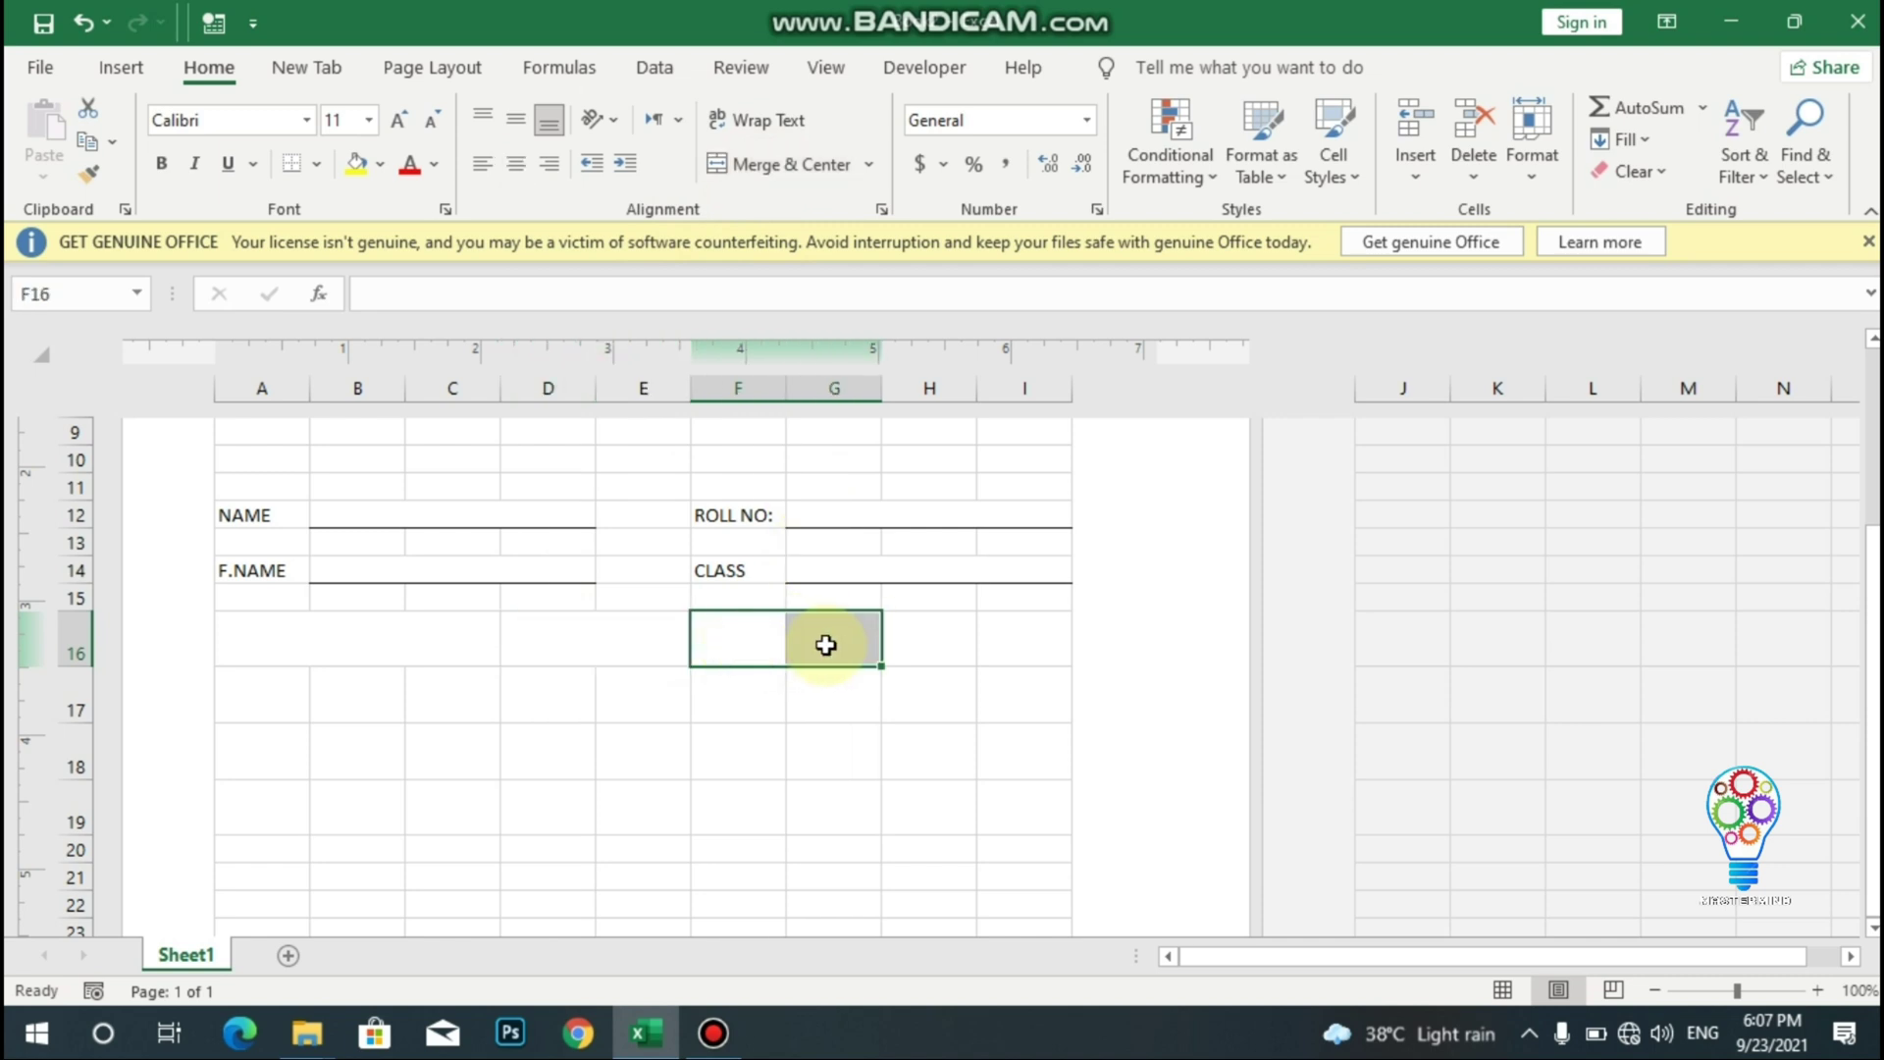
left_click(743, 167)
left_click(944, 626)
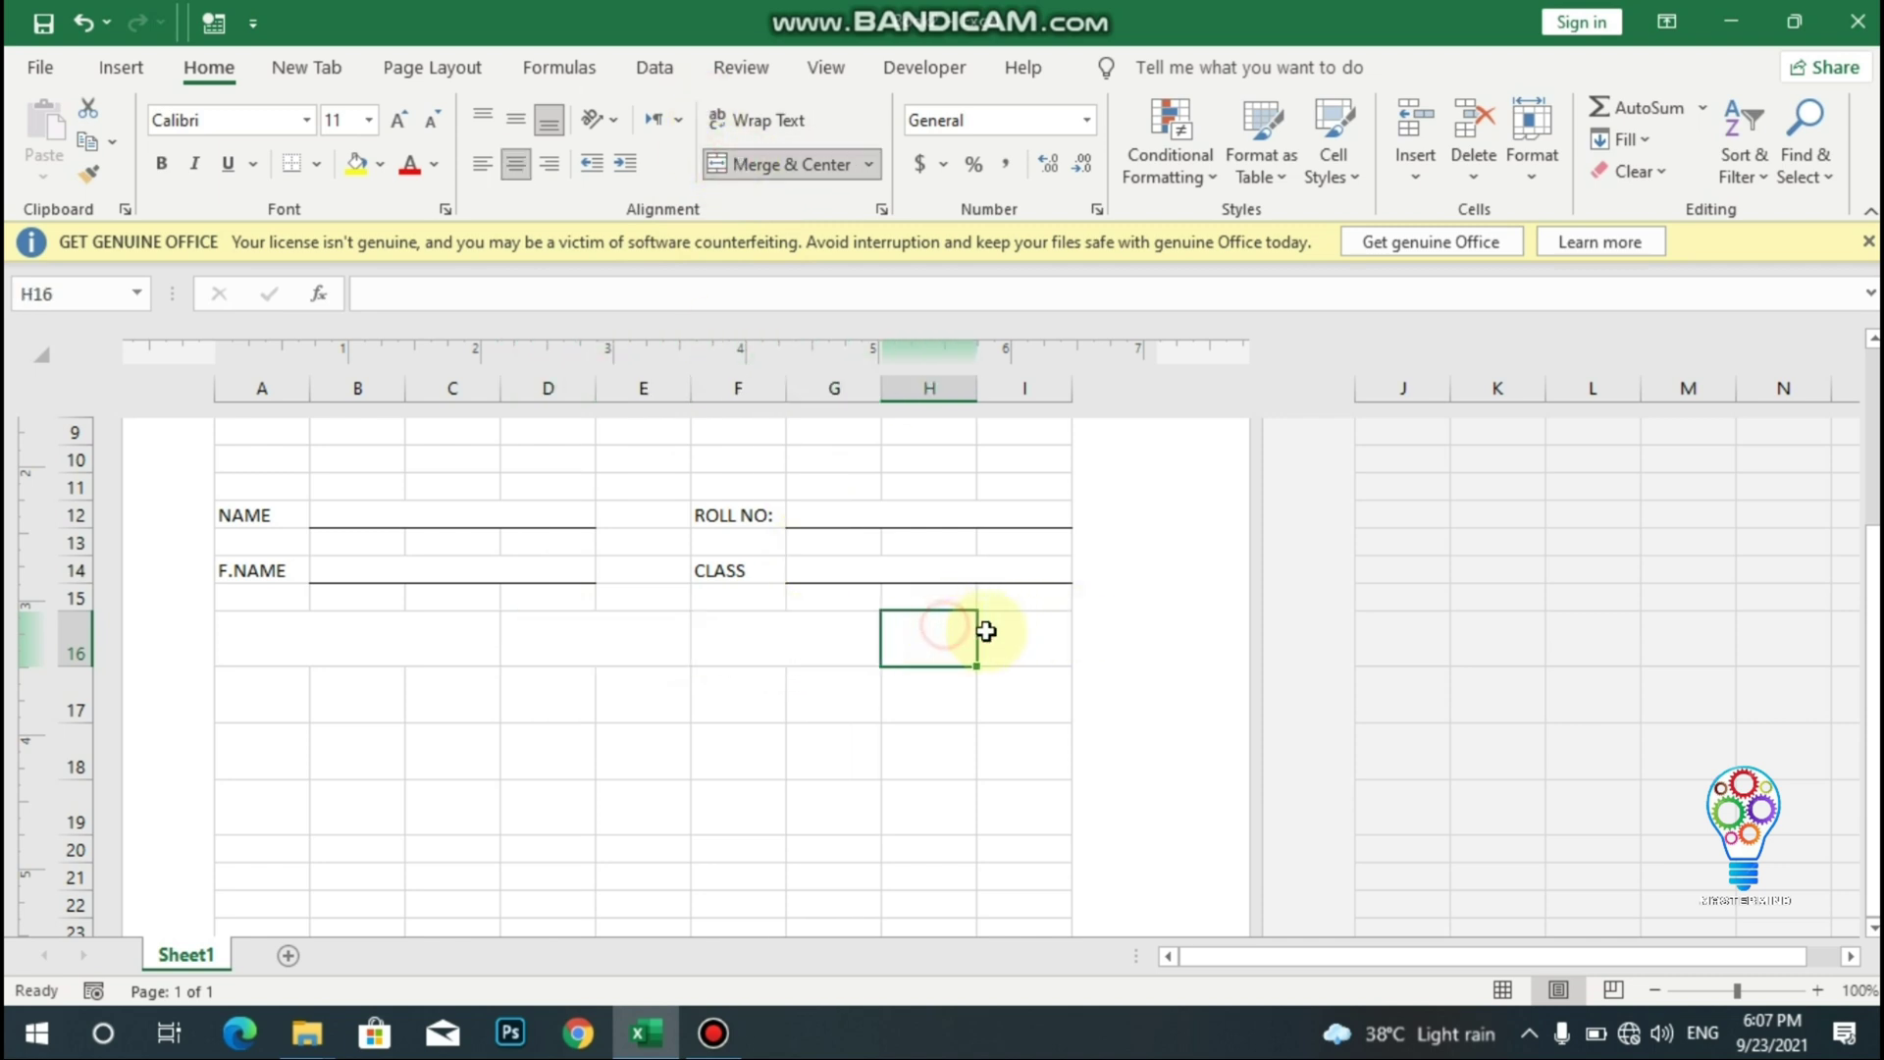
left_click_drag(987, 631, 1001, 635)
left_click(736, 172)
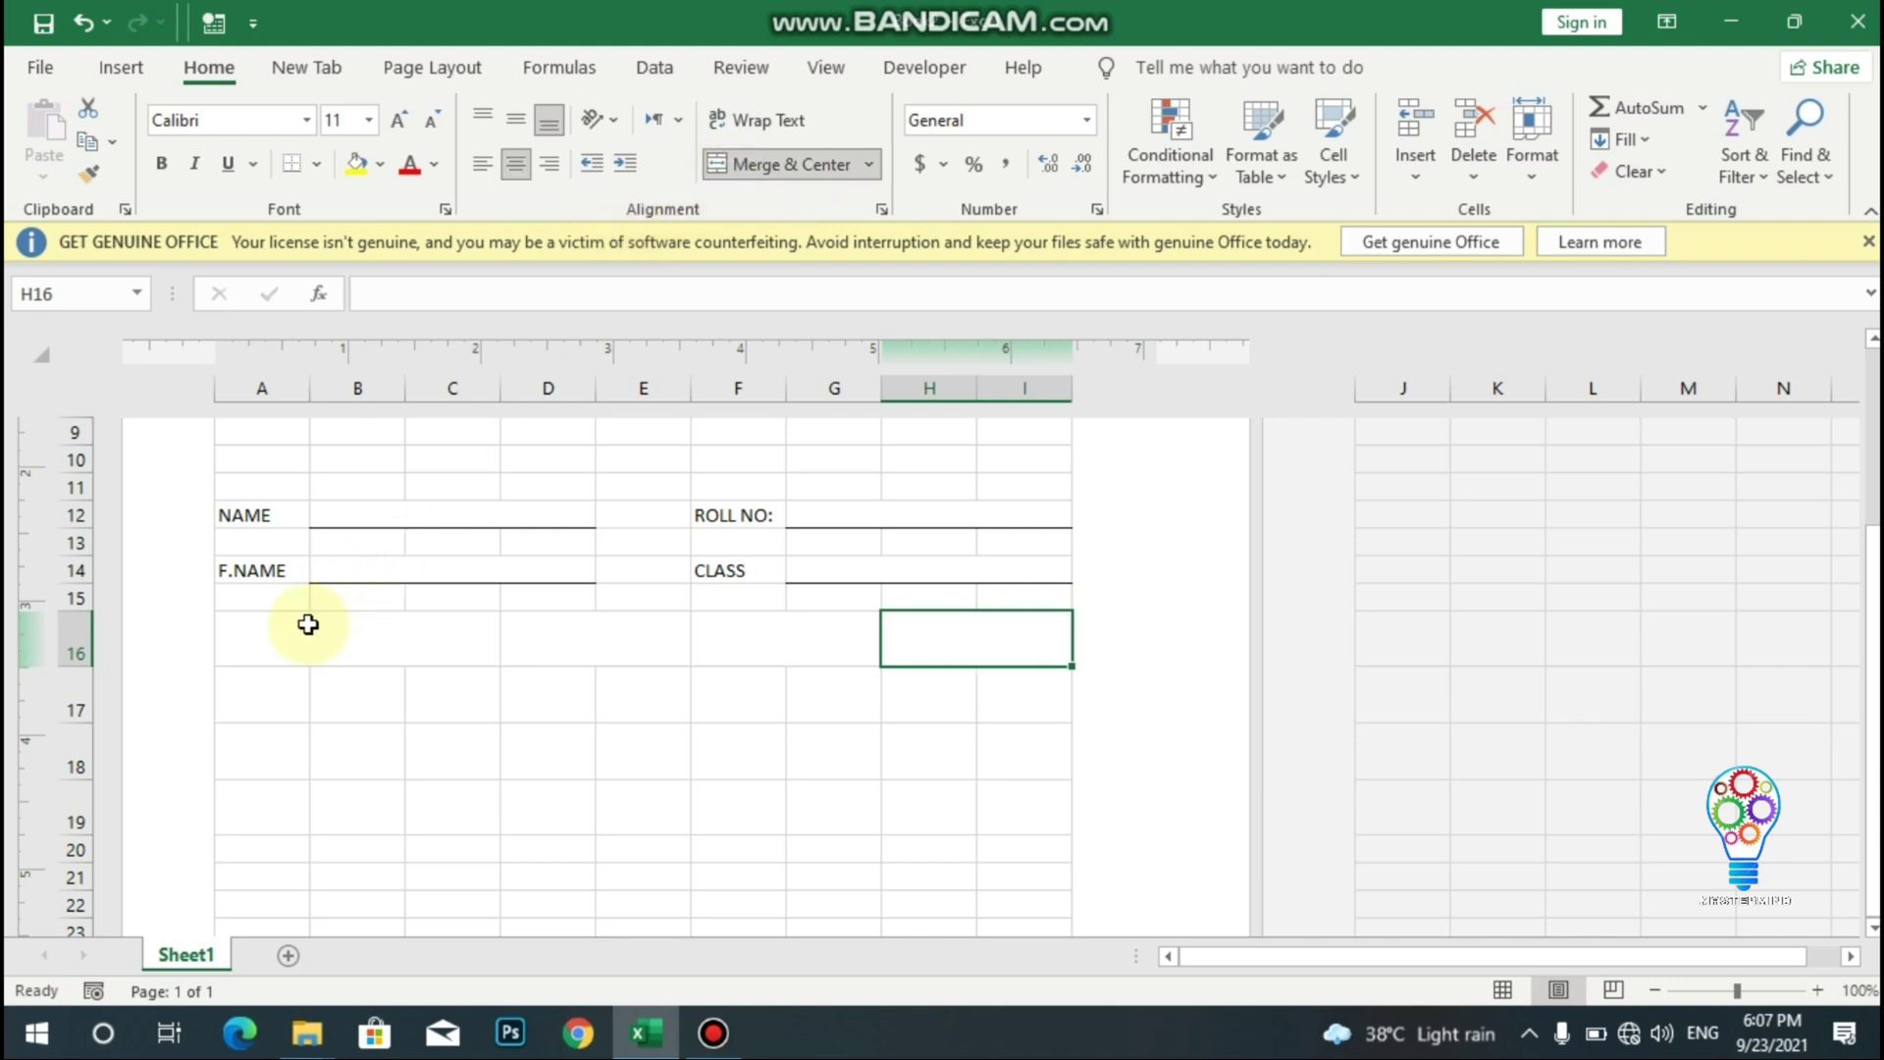
left_click_drag(308, 625, 939, 636)
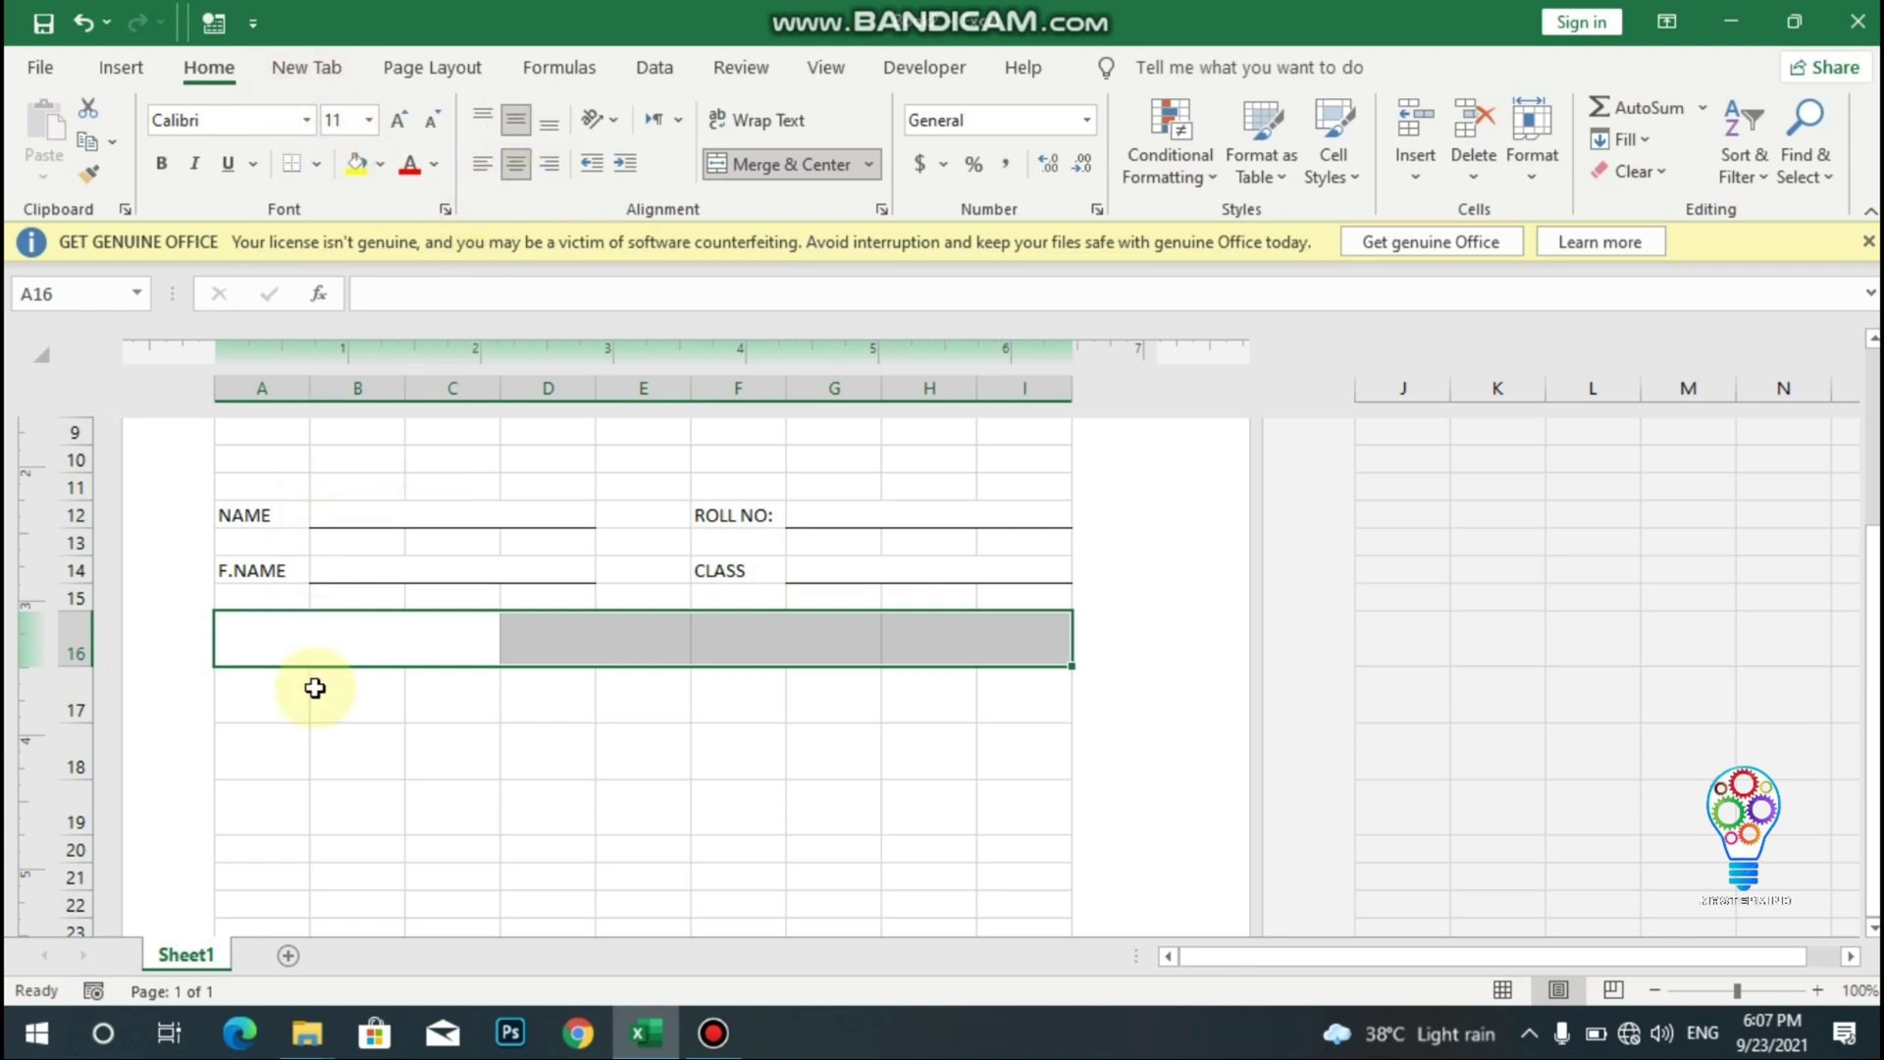
left_click(295, 635)
- Enter SUBJECT in A16 and a two-line TOTAL MARKS heading in D16
type("SU")
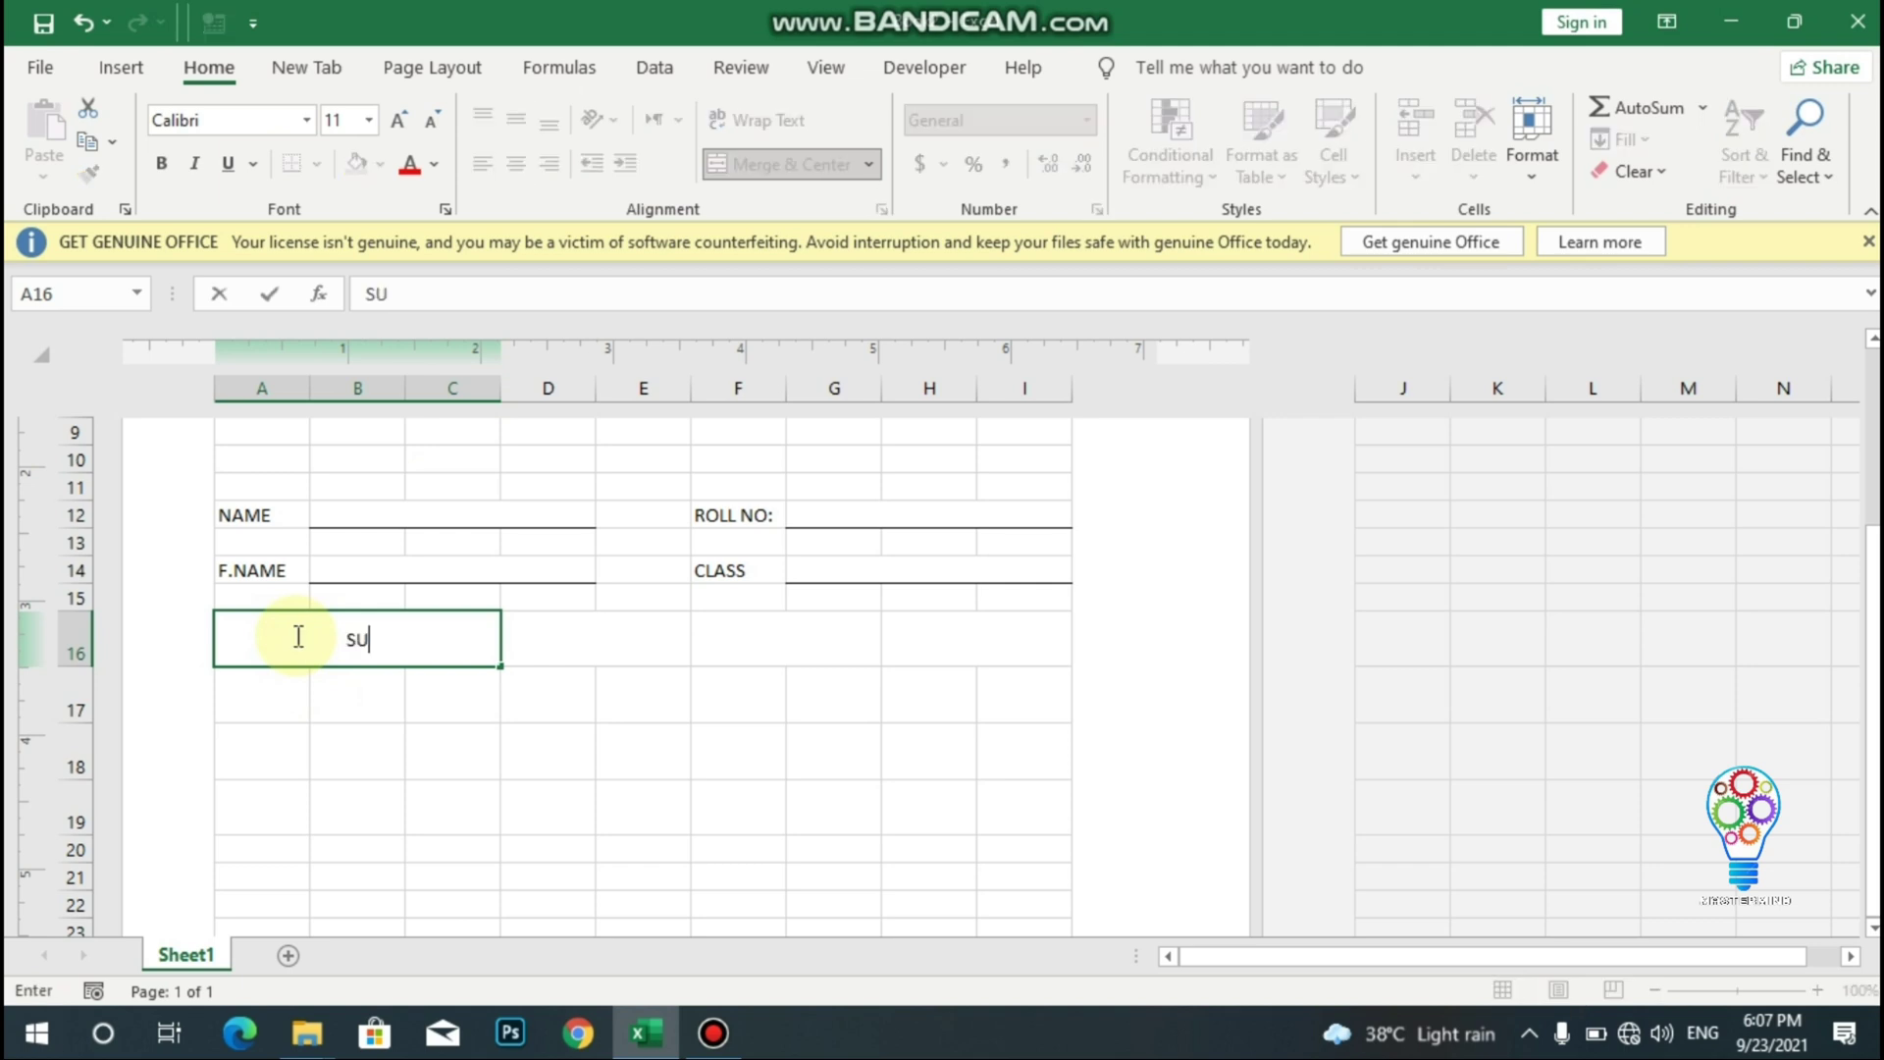
type("BJECT")
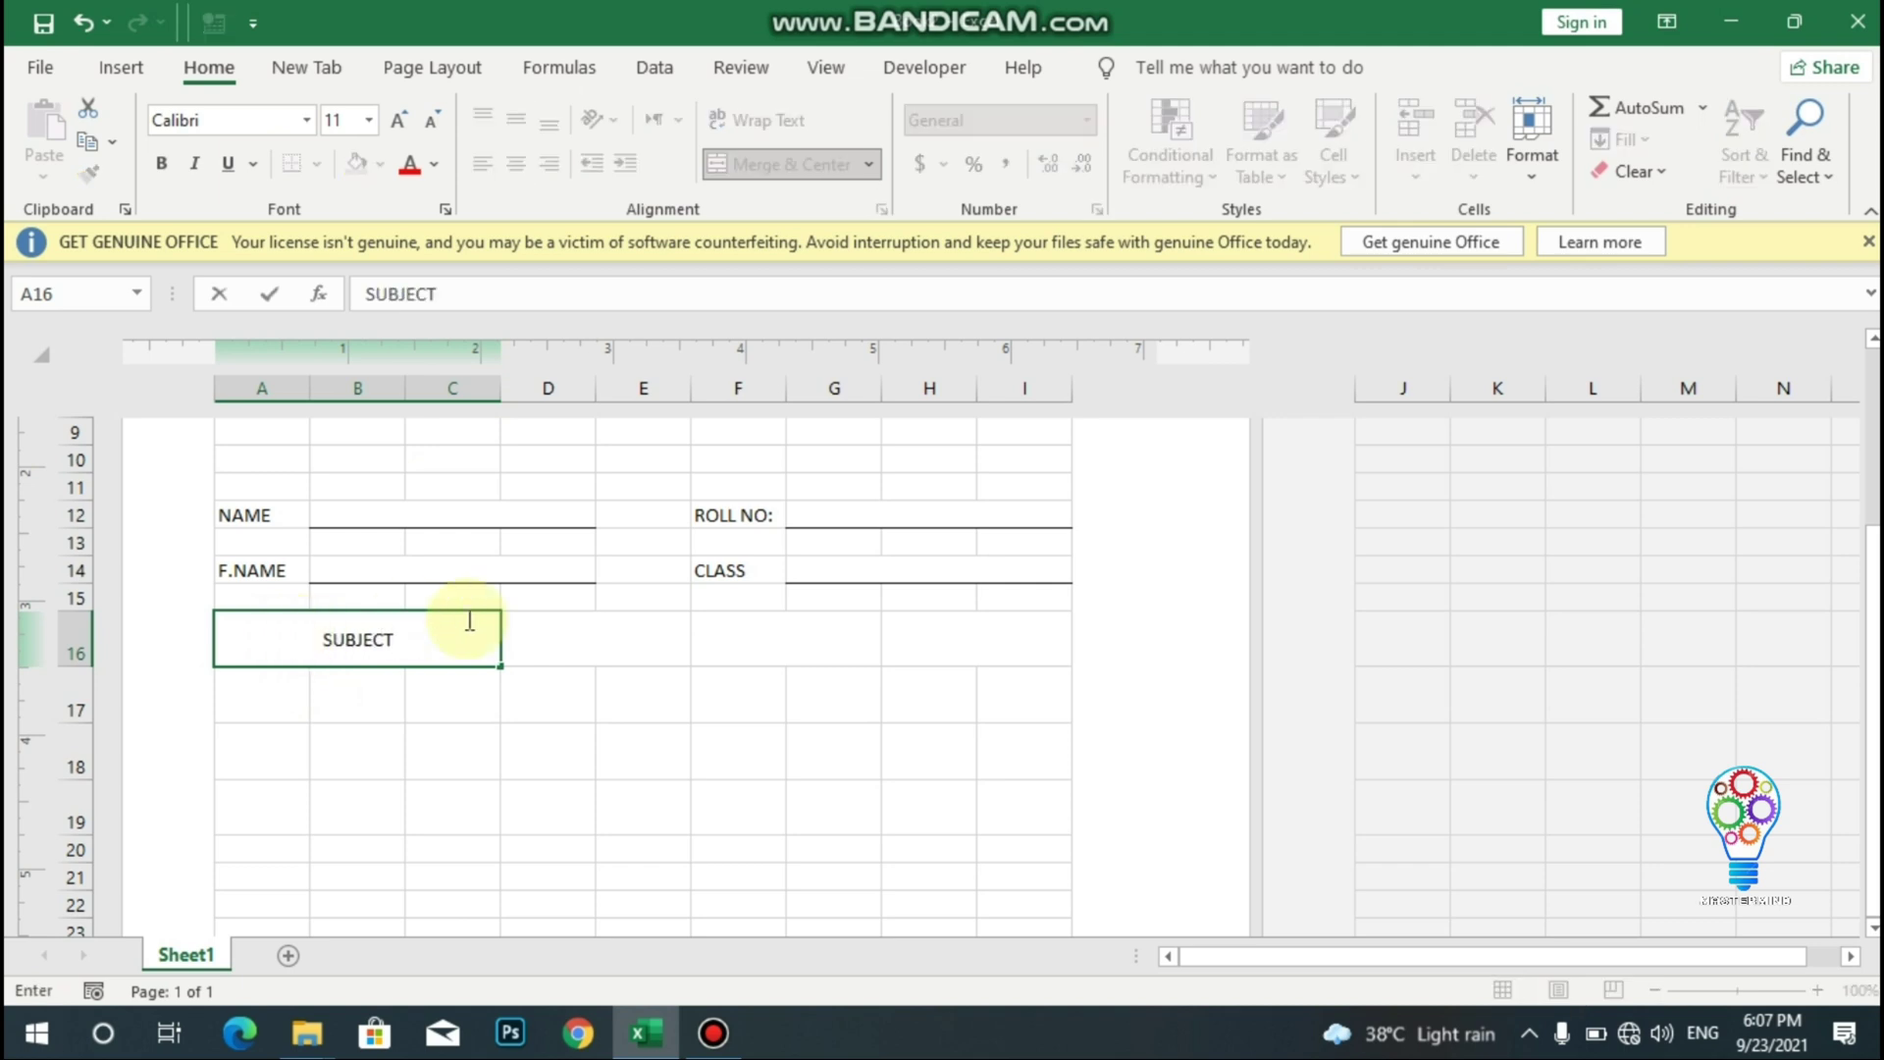
left_click(570, 626)
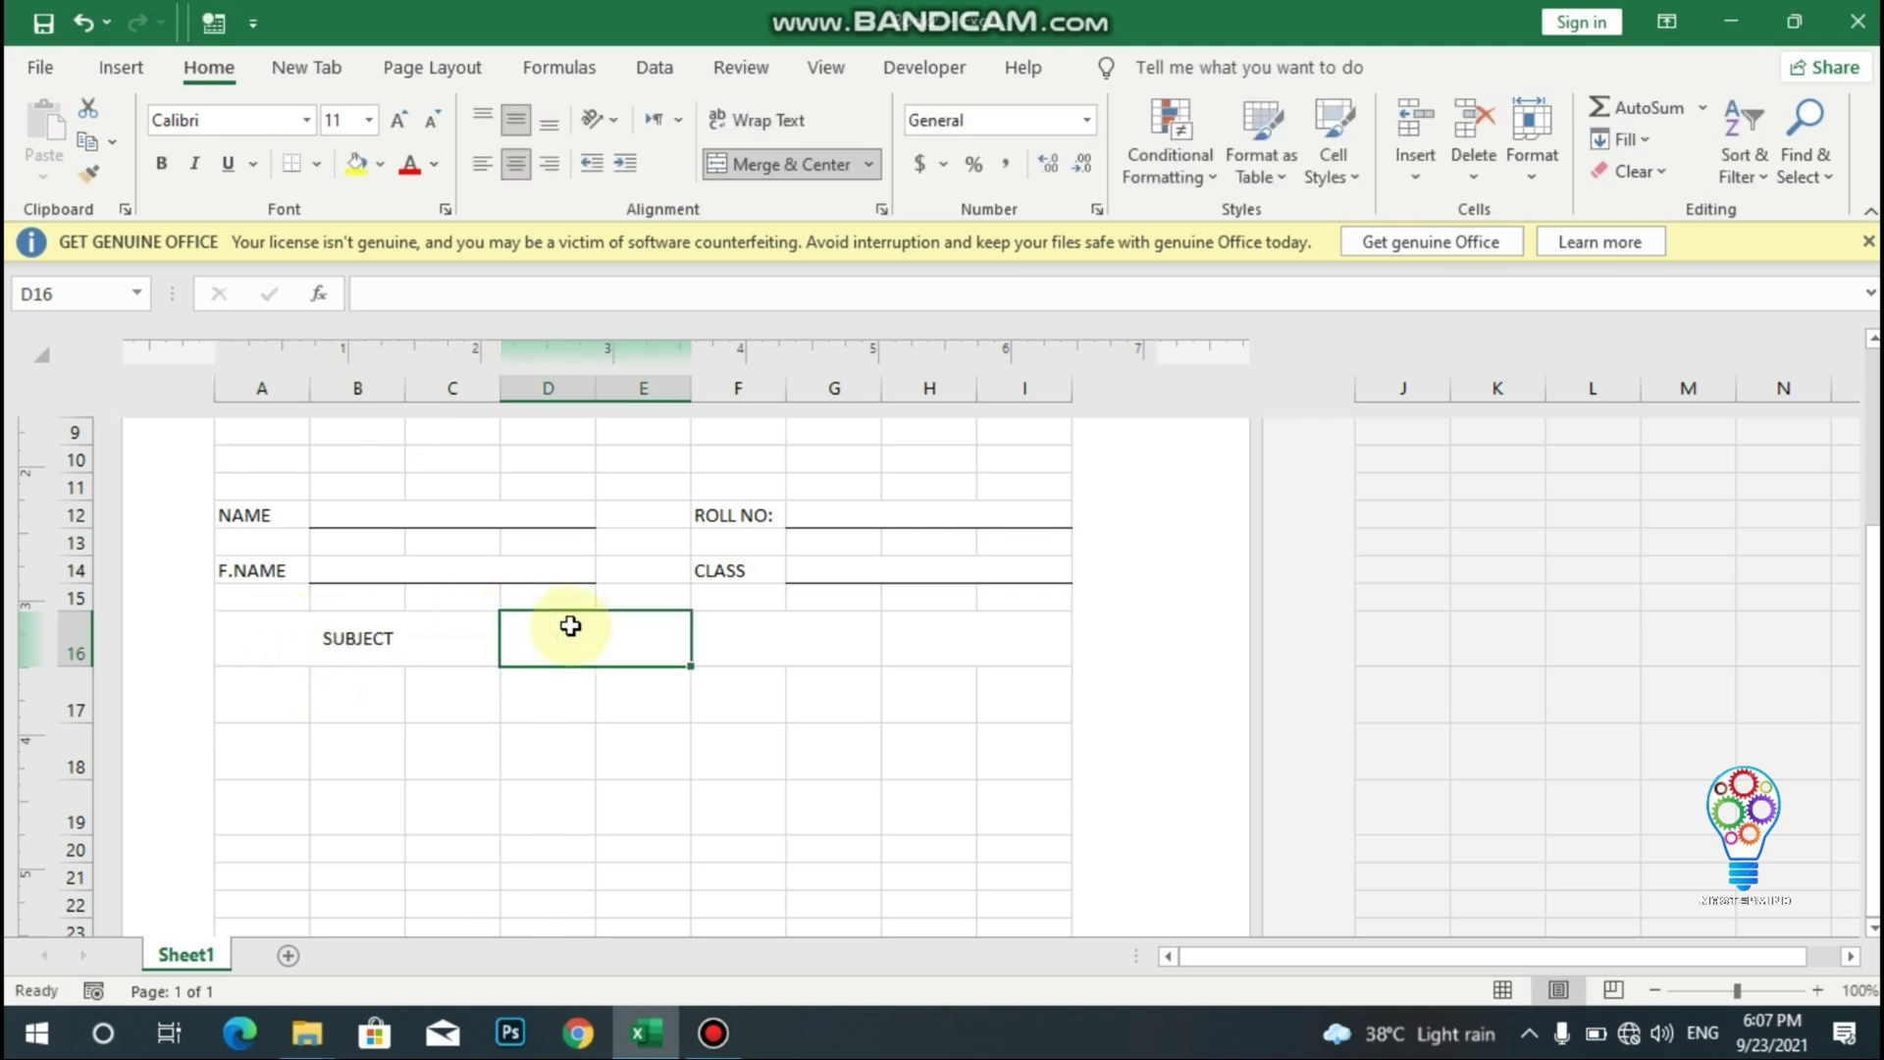
type("TOTAL")
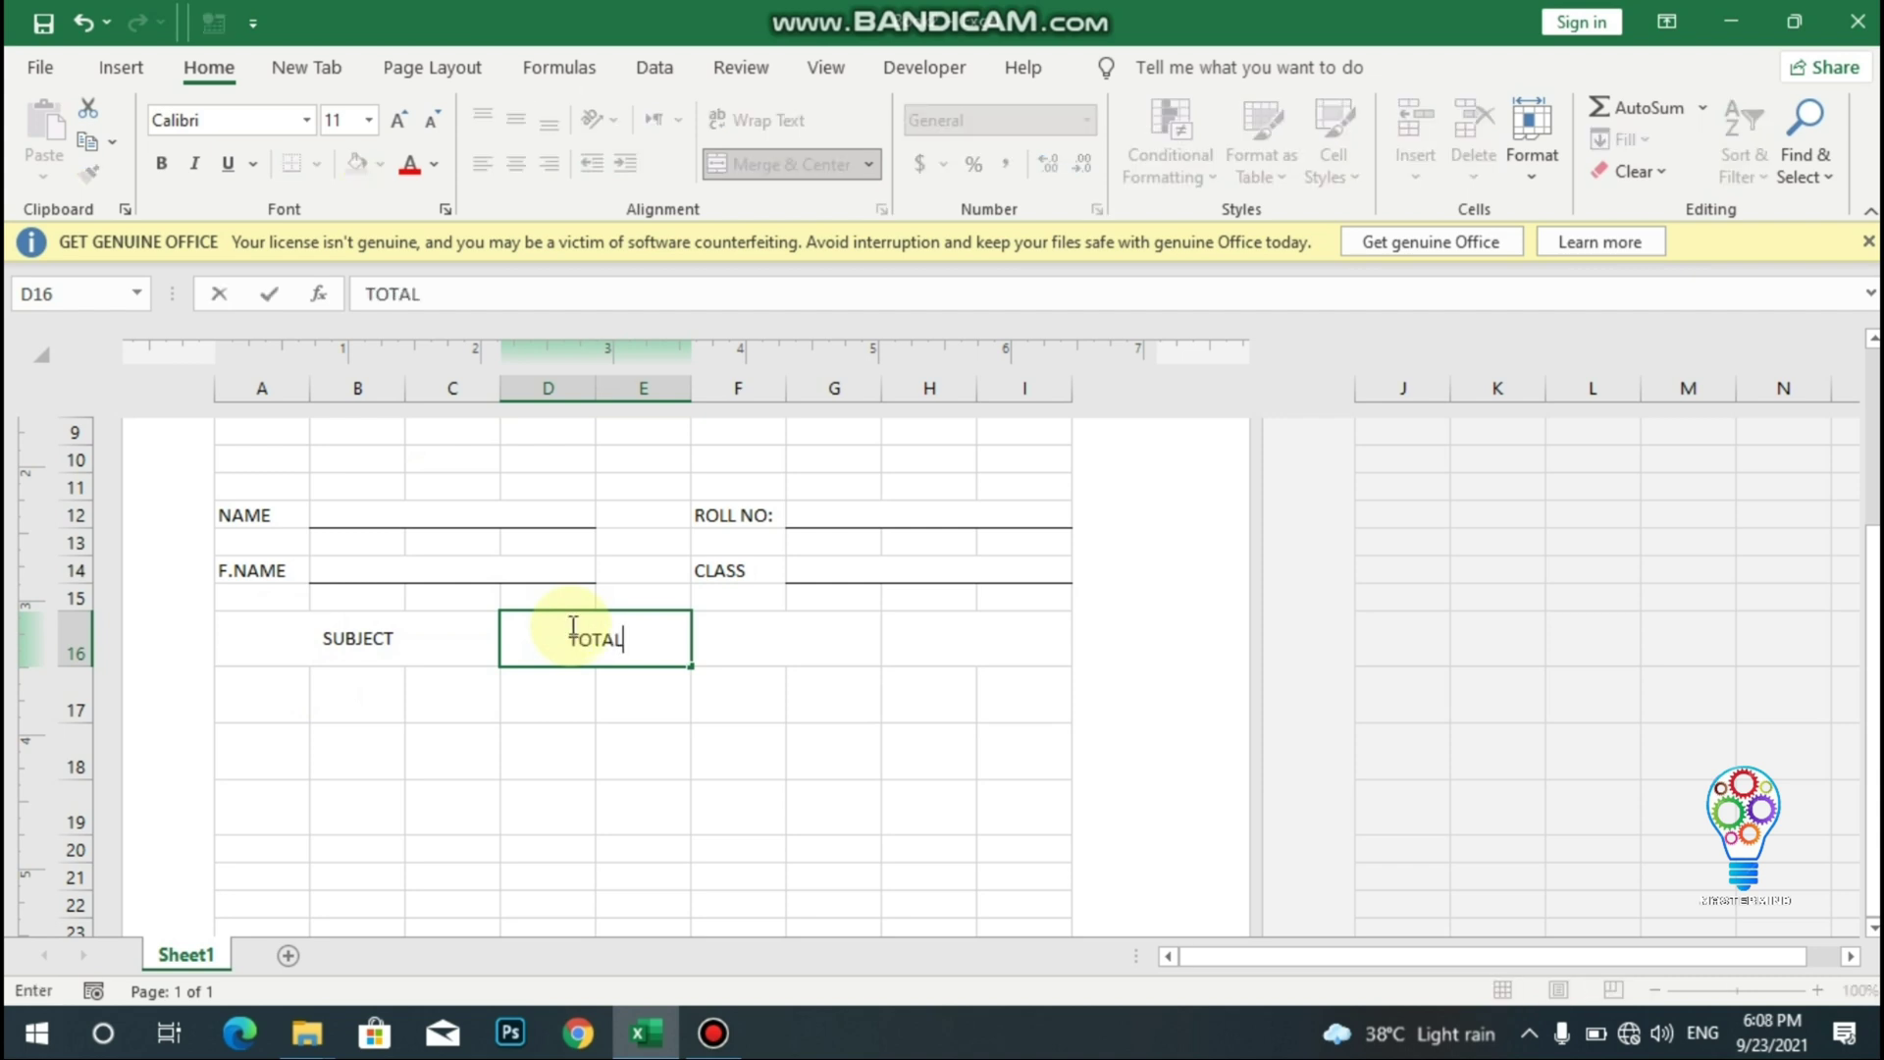
key("alt+Return")
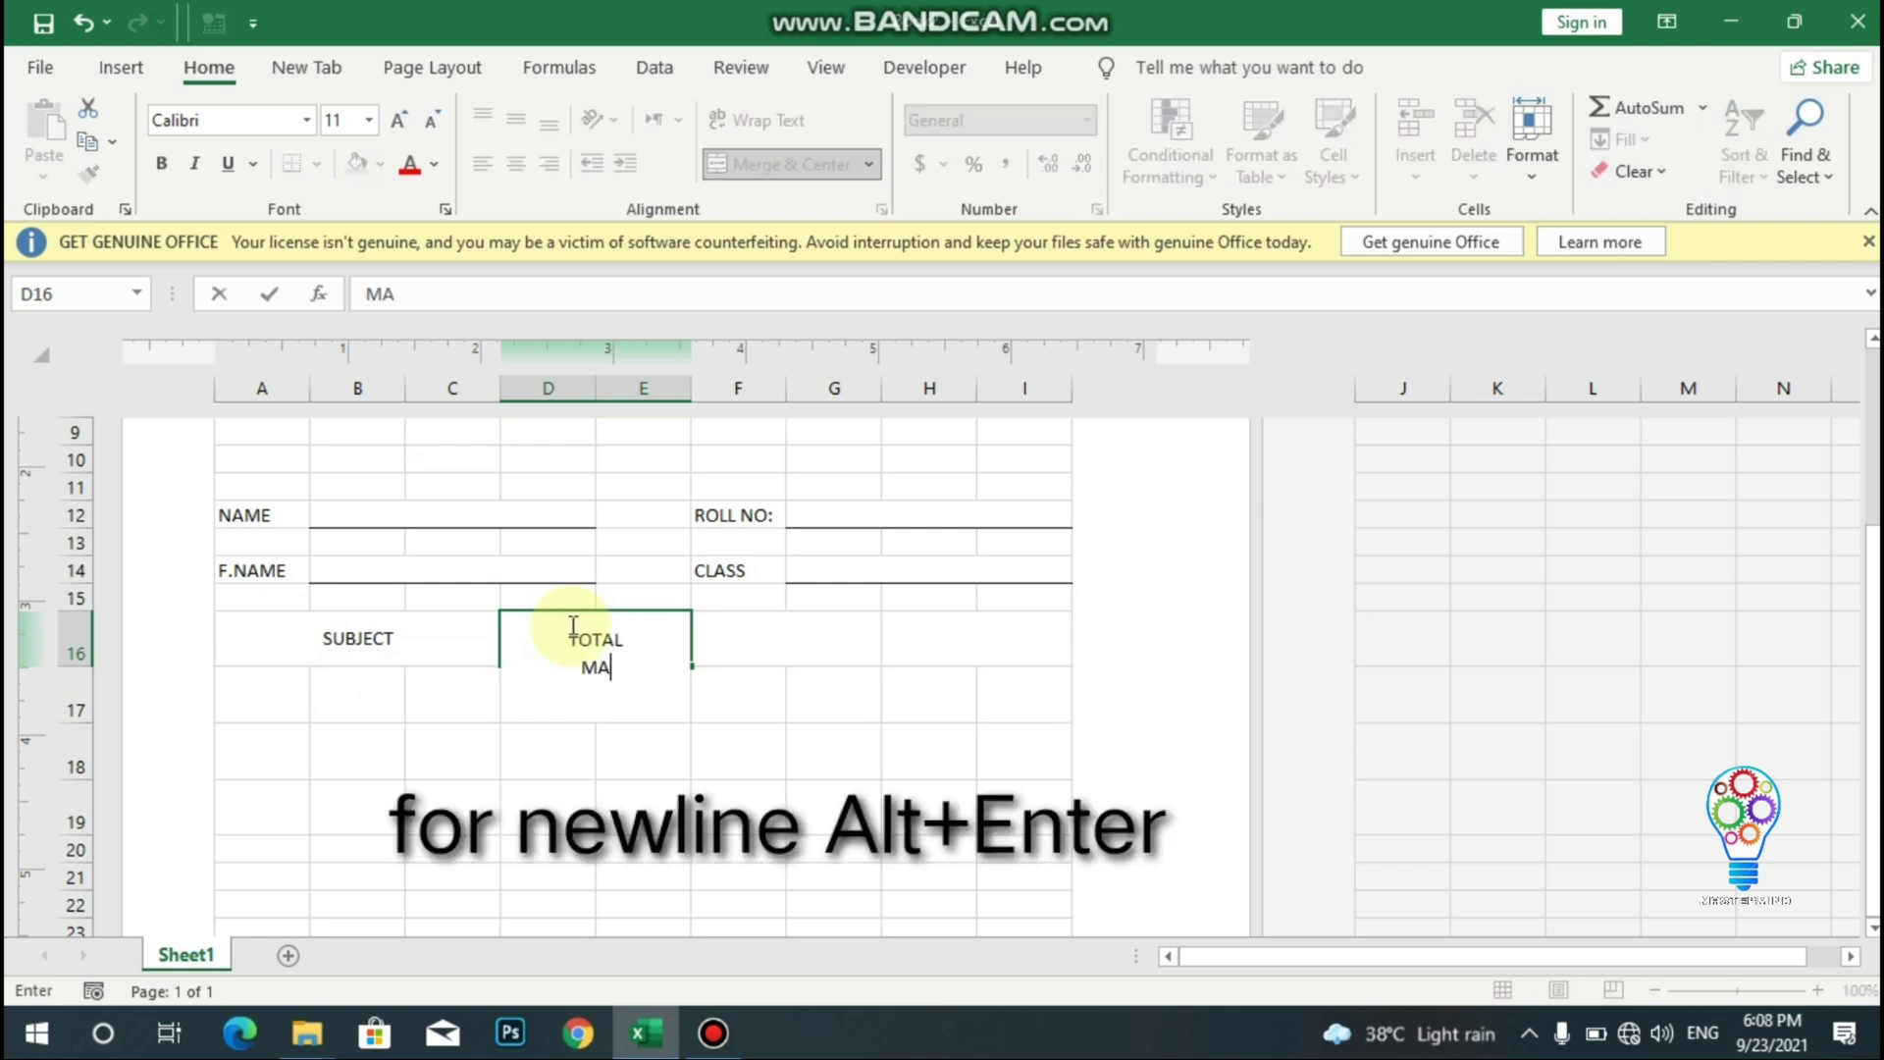
type("MARKS")
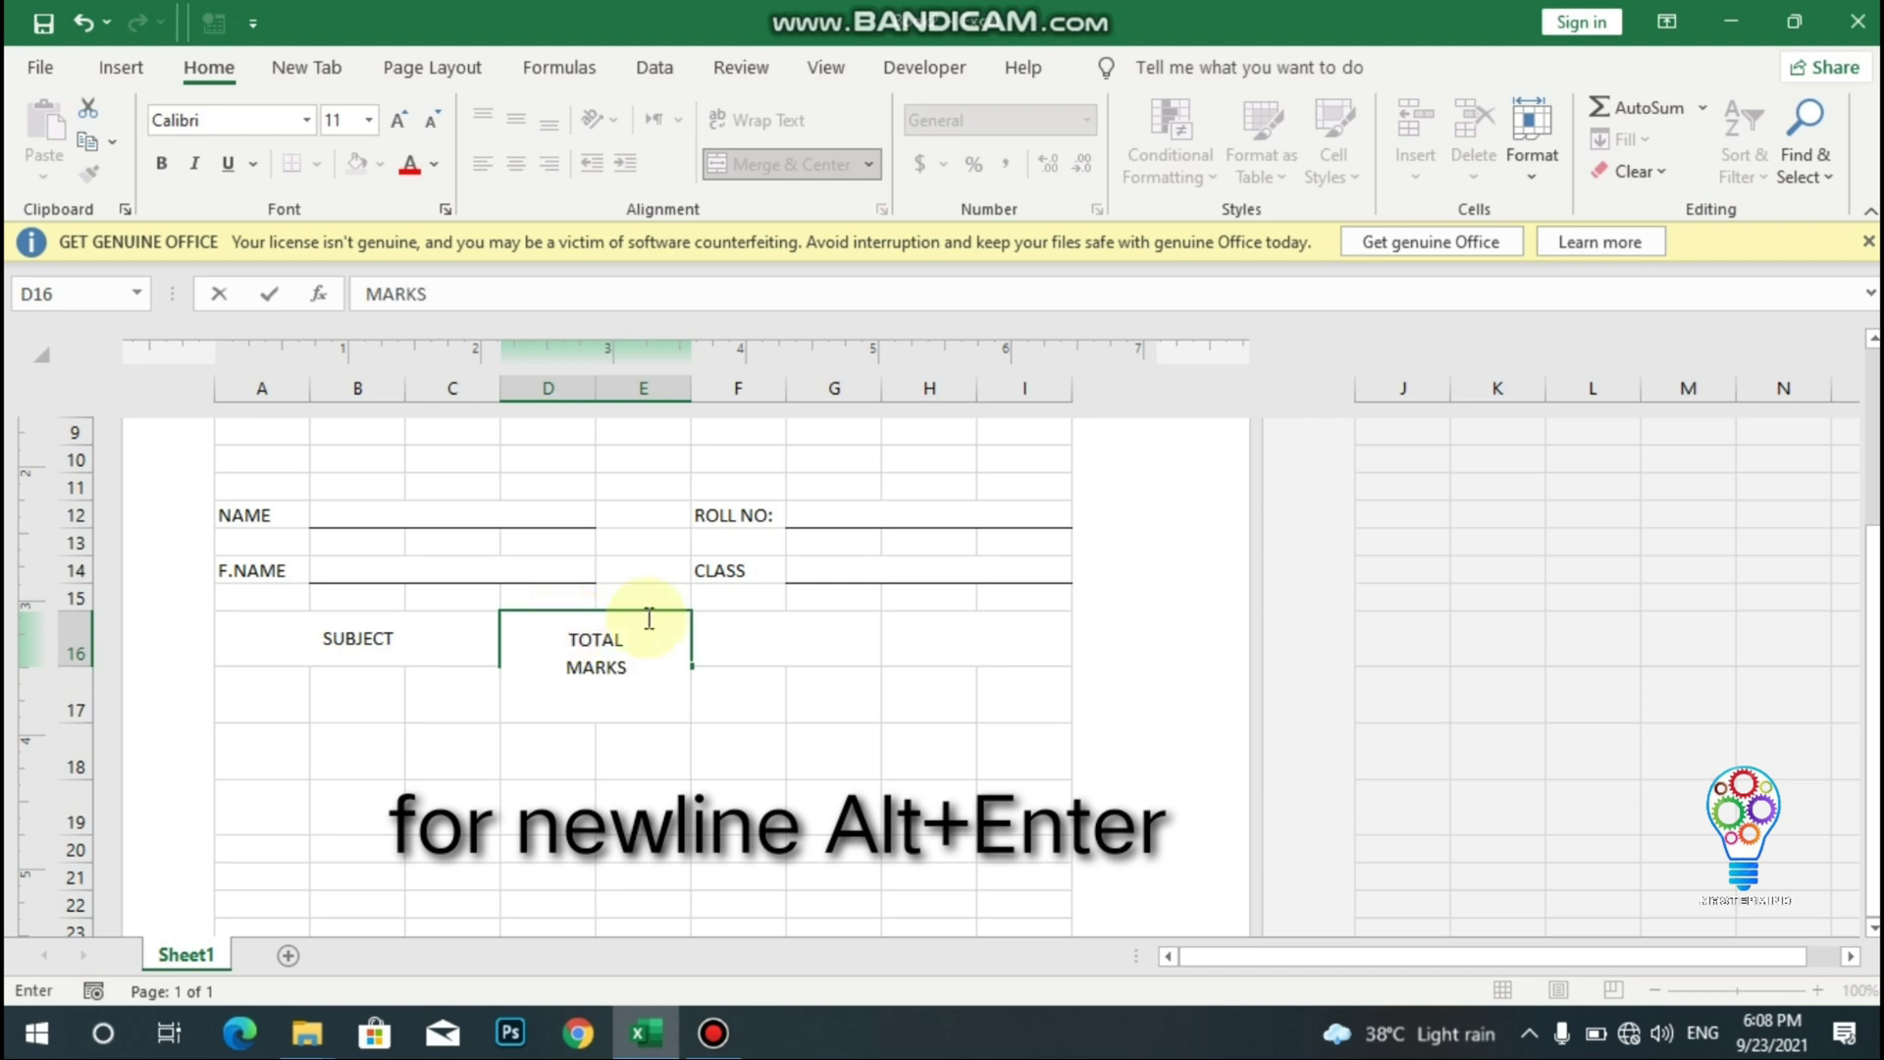
- Enter a two-line OBTAINED MARKS heading in F16 and REMARKS in H16
left_click(755, 628)
type("OB")
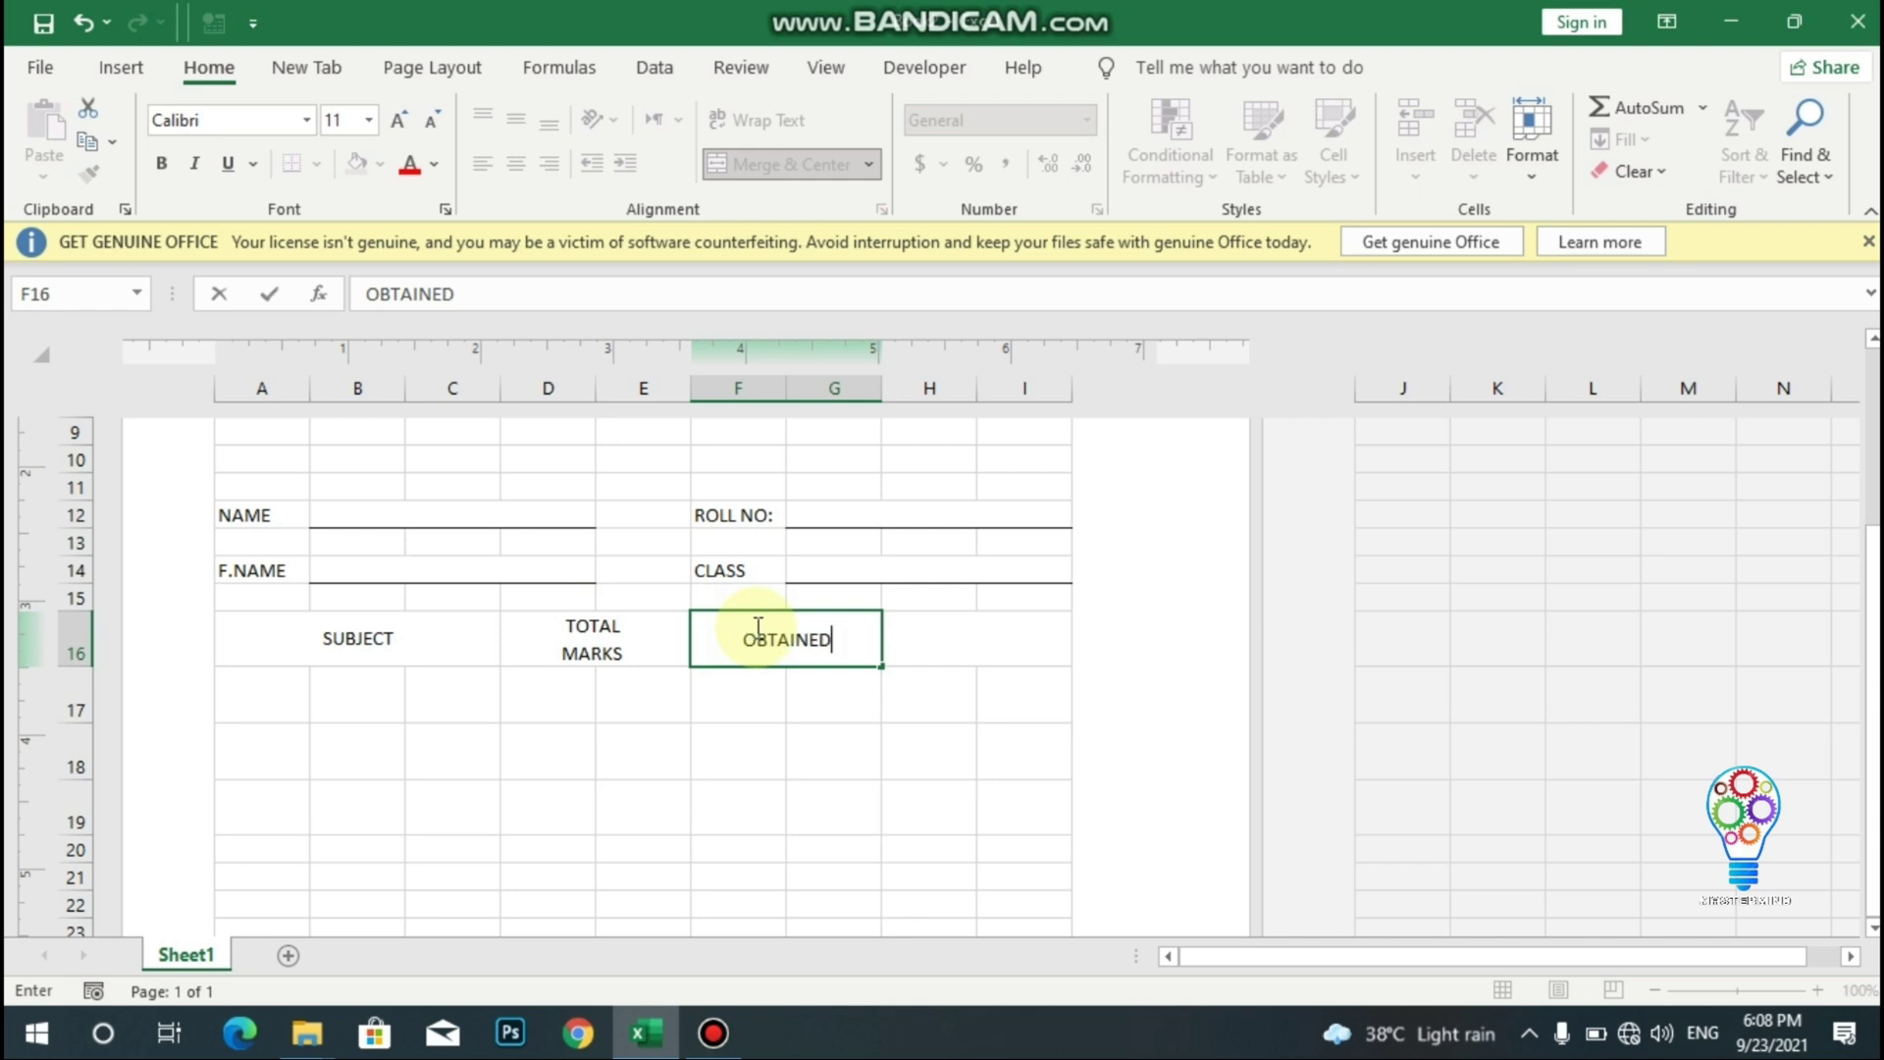
type("TAINED")
key("alt+Return")
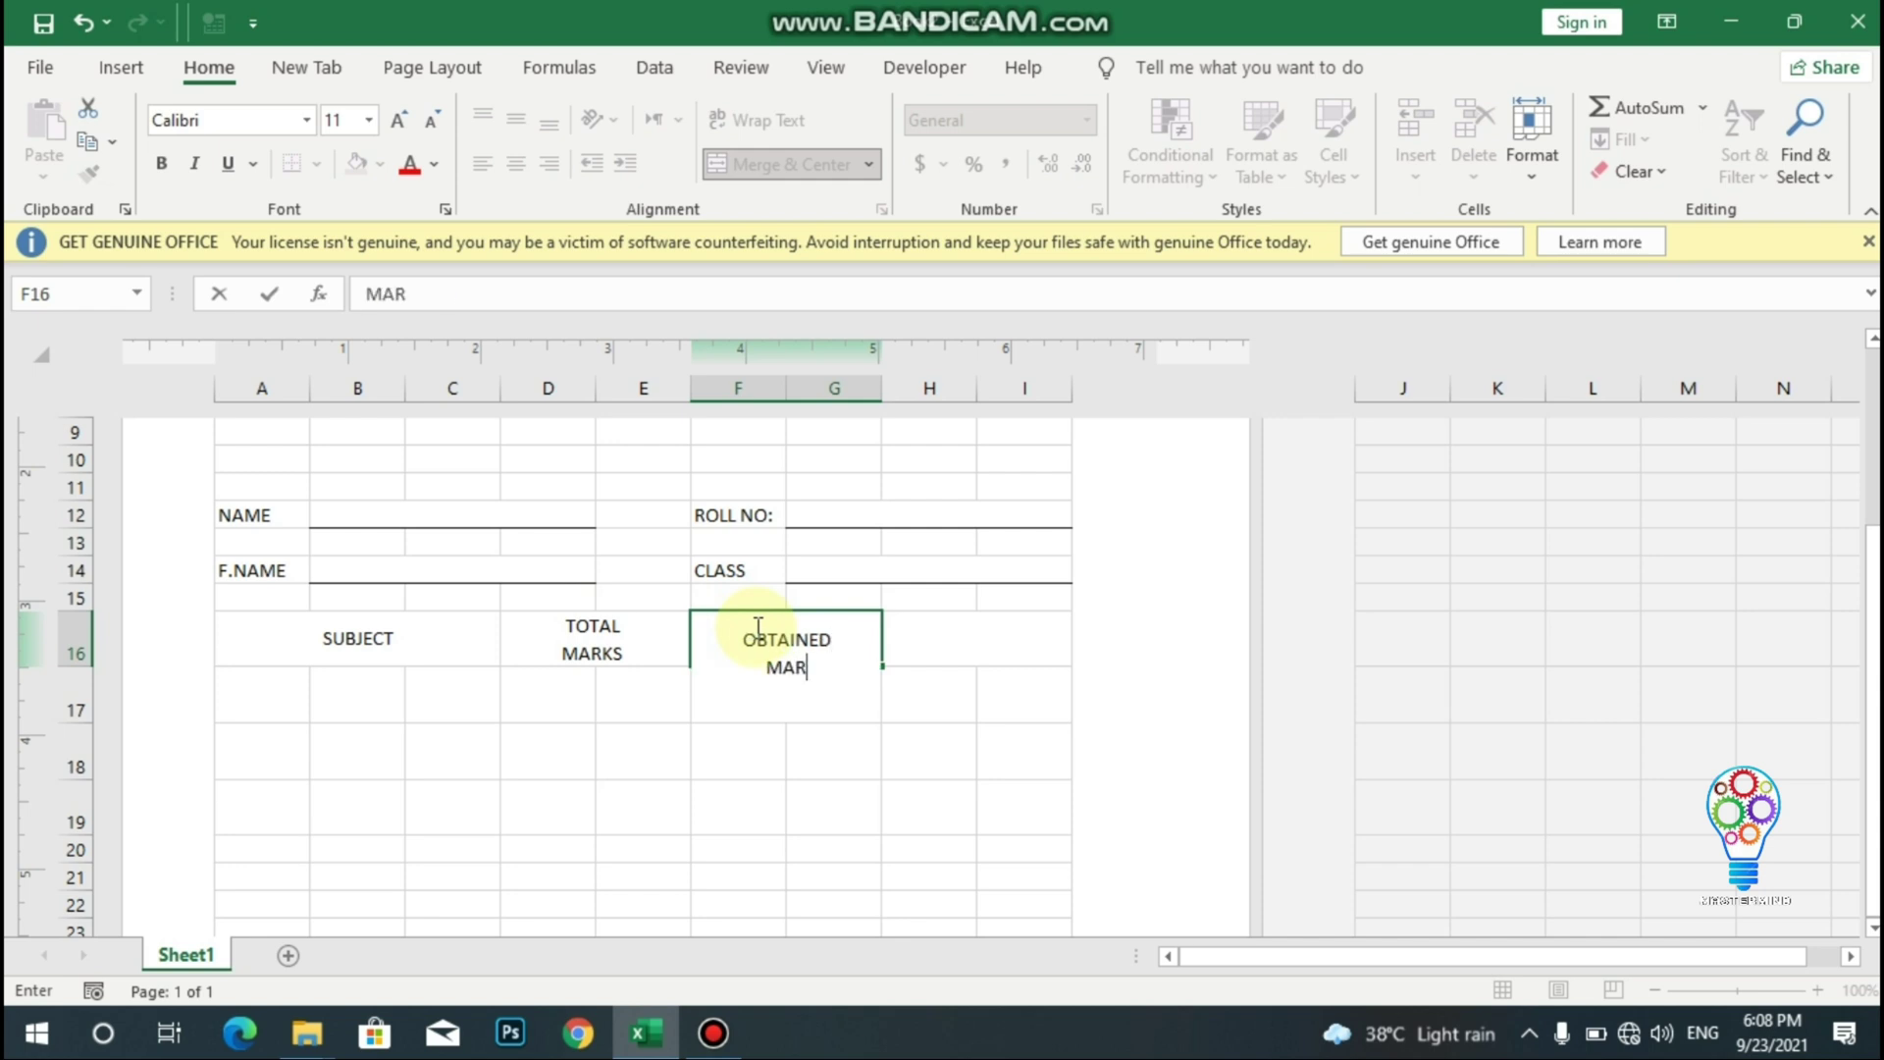
left_click(955, 644)
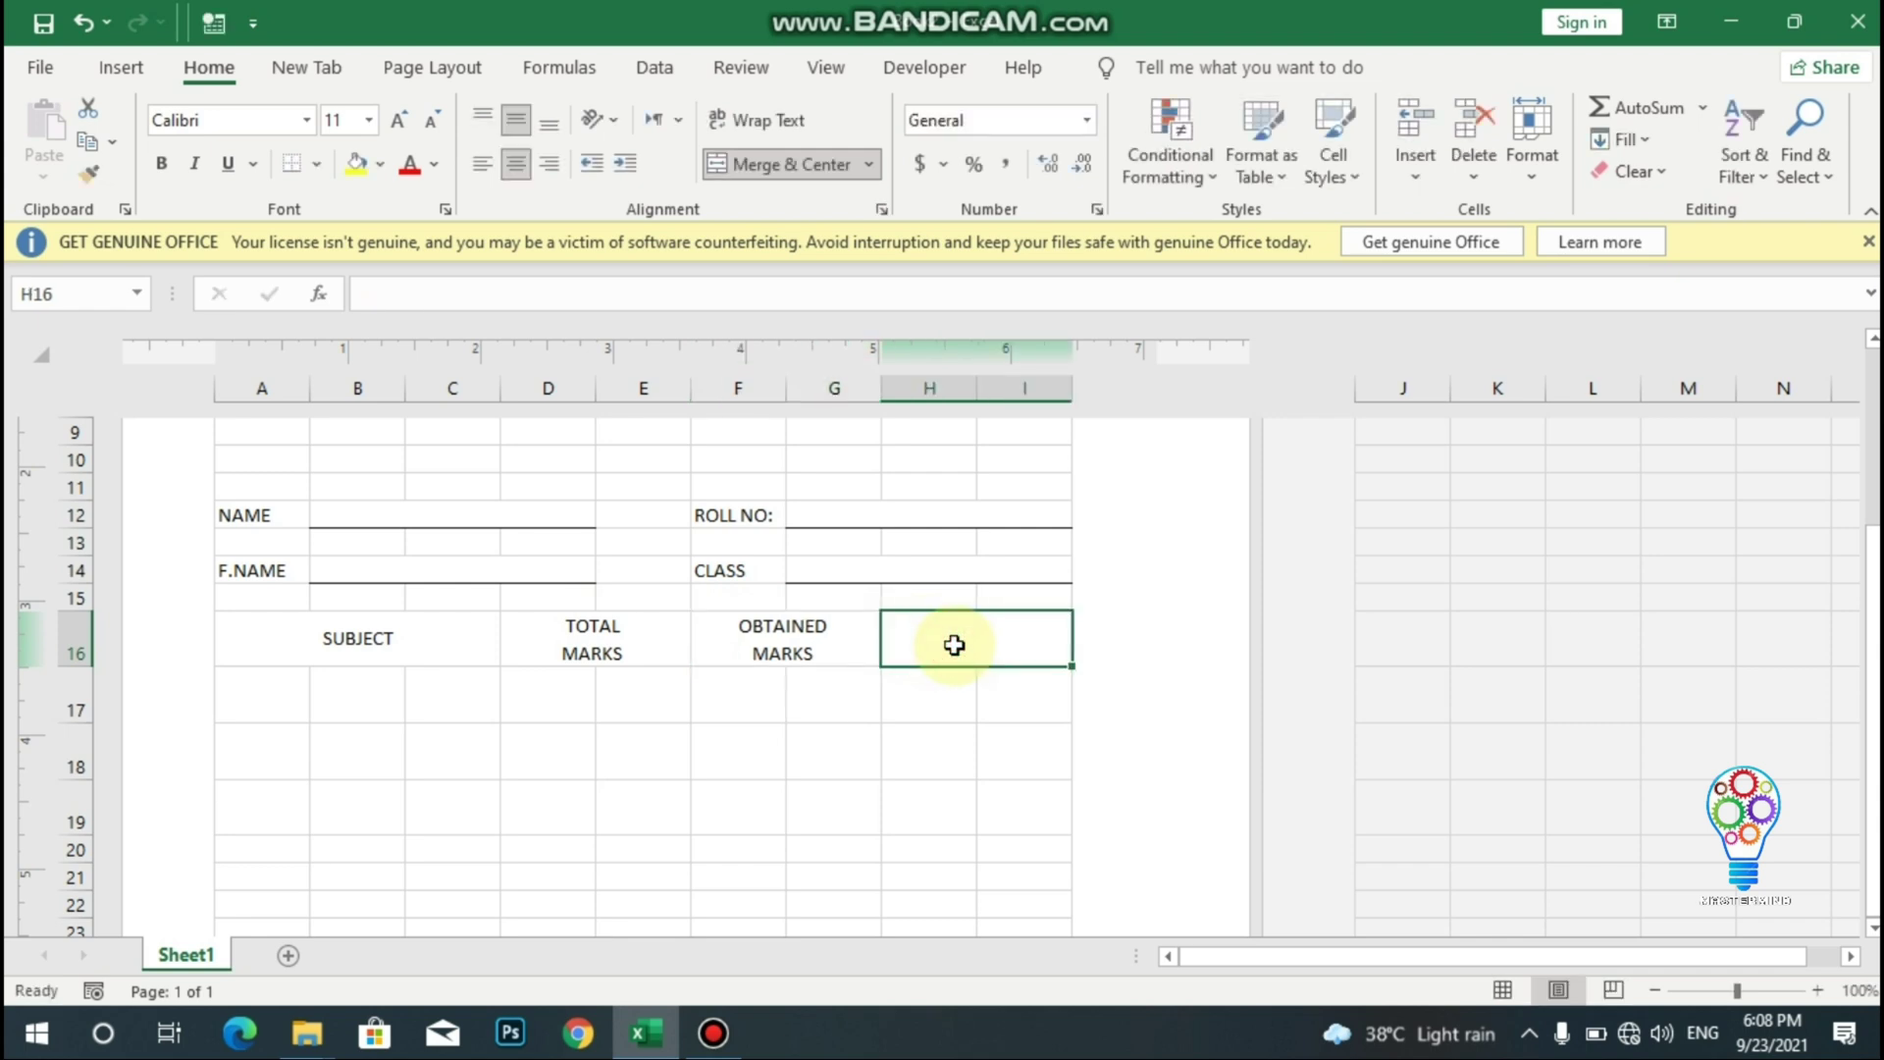
type("REMARKS")
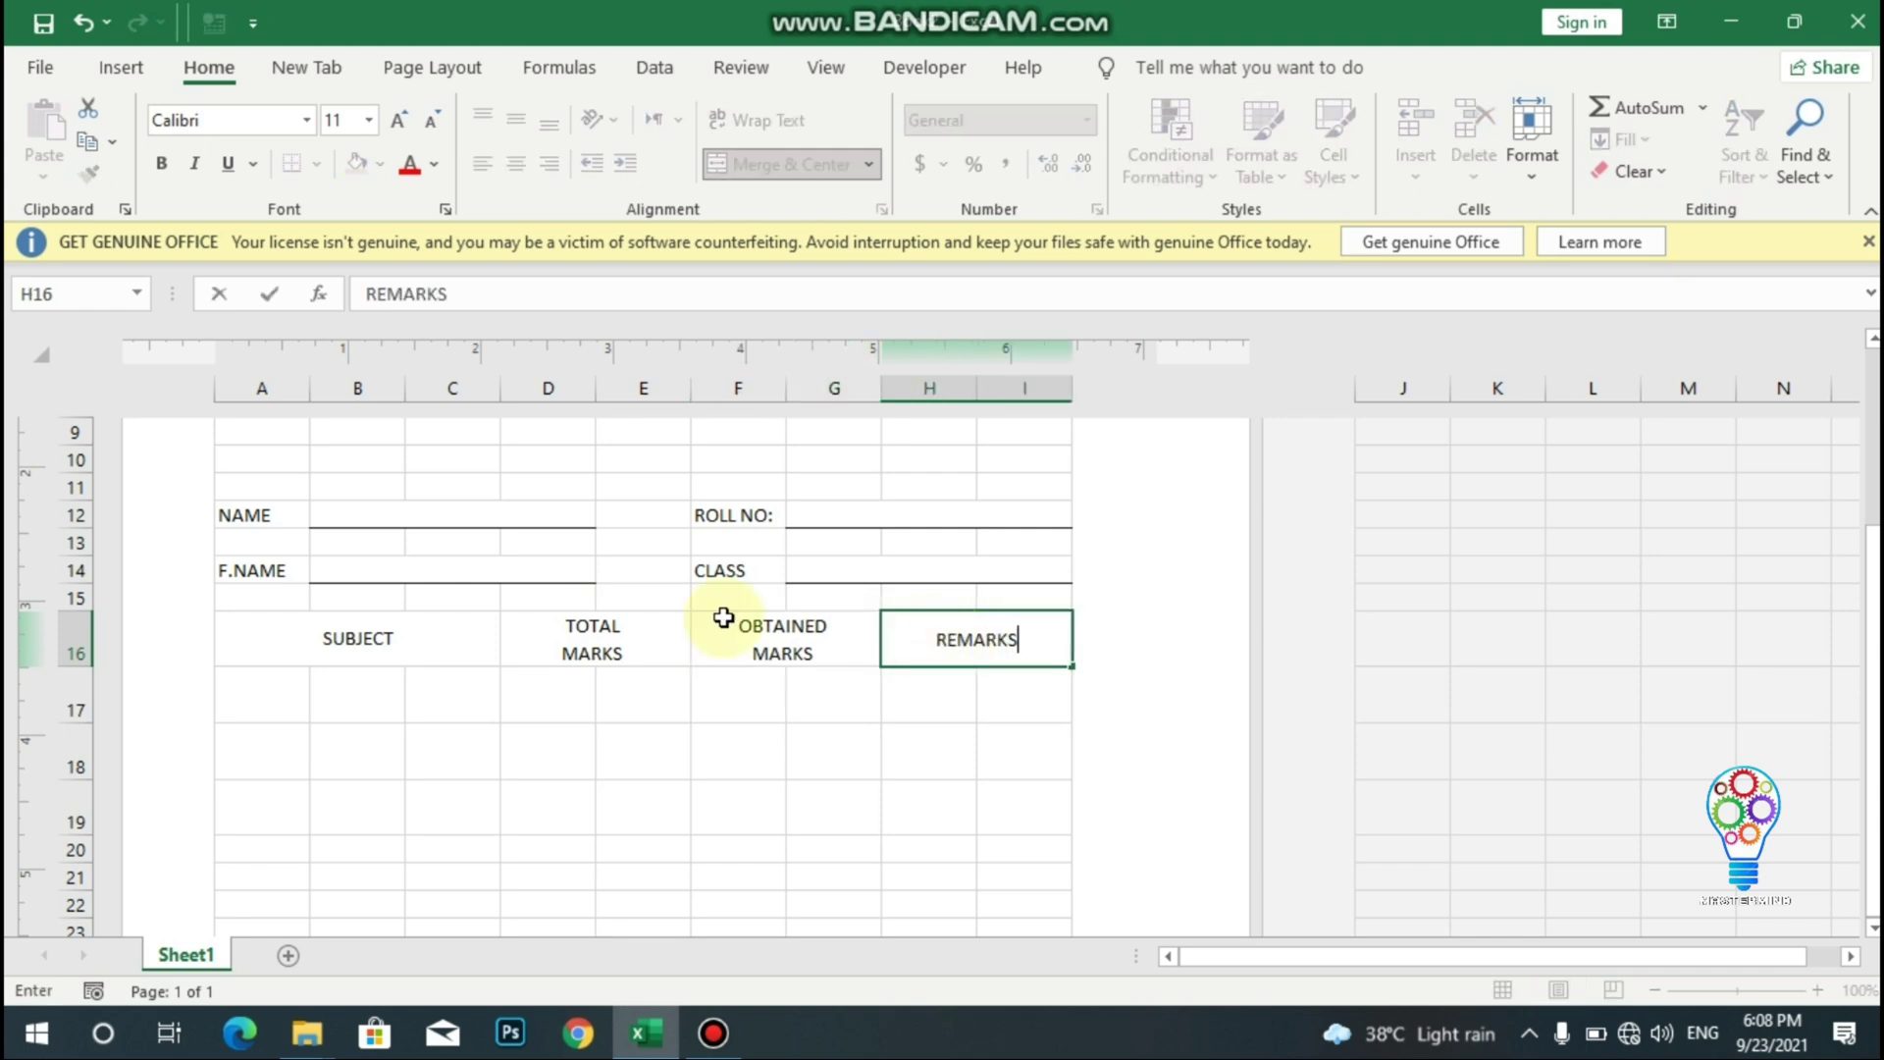
left_click_drag(295, 633, 608, 390)
left_click(941, 621)
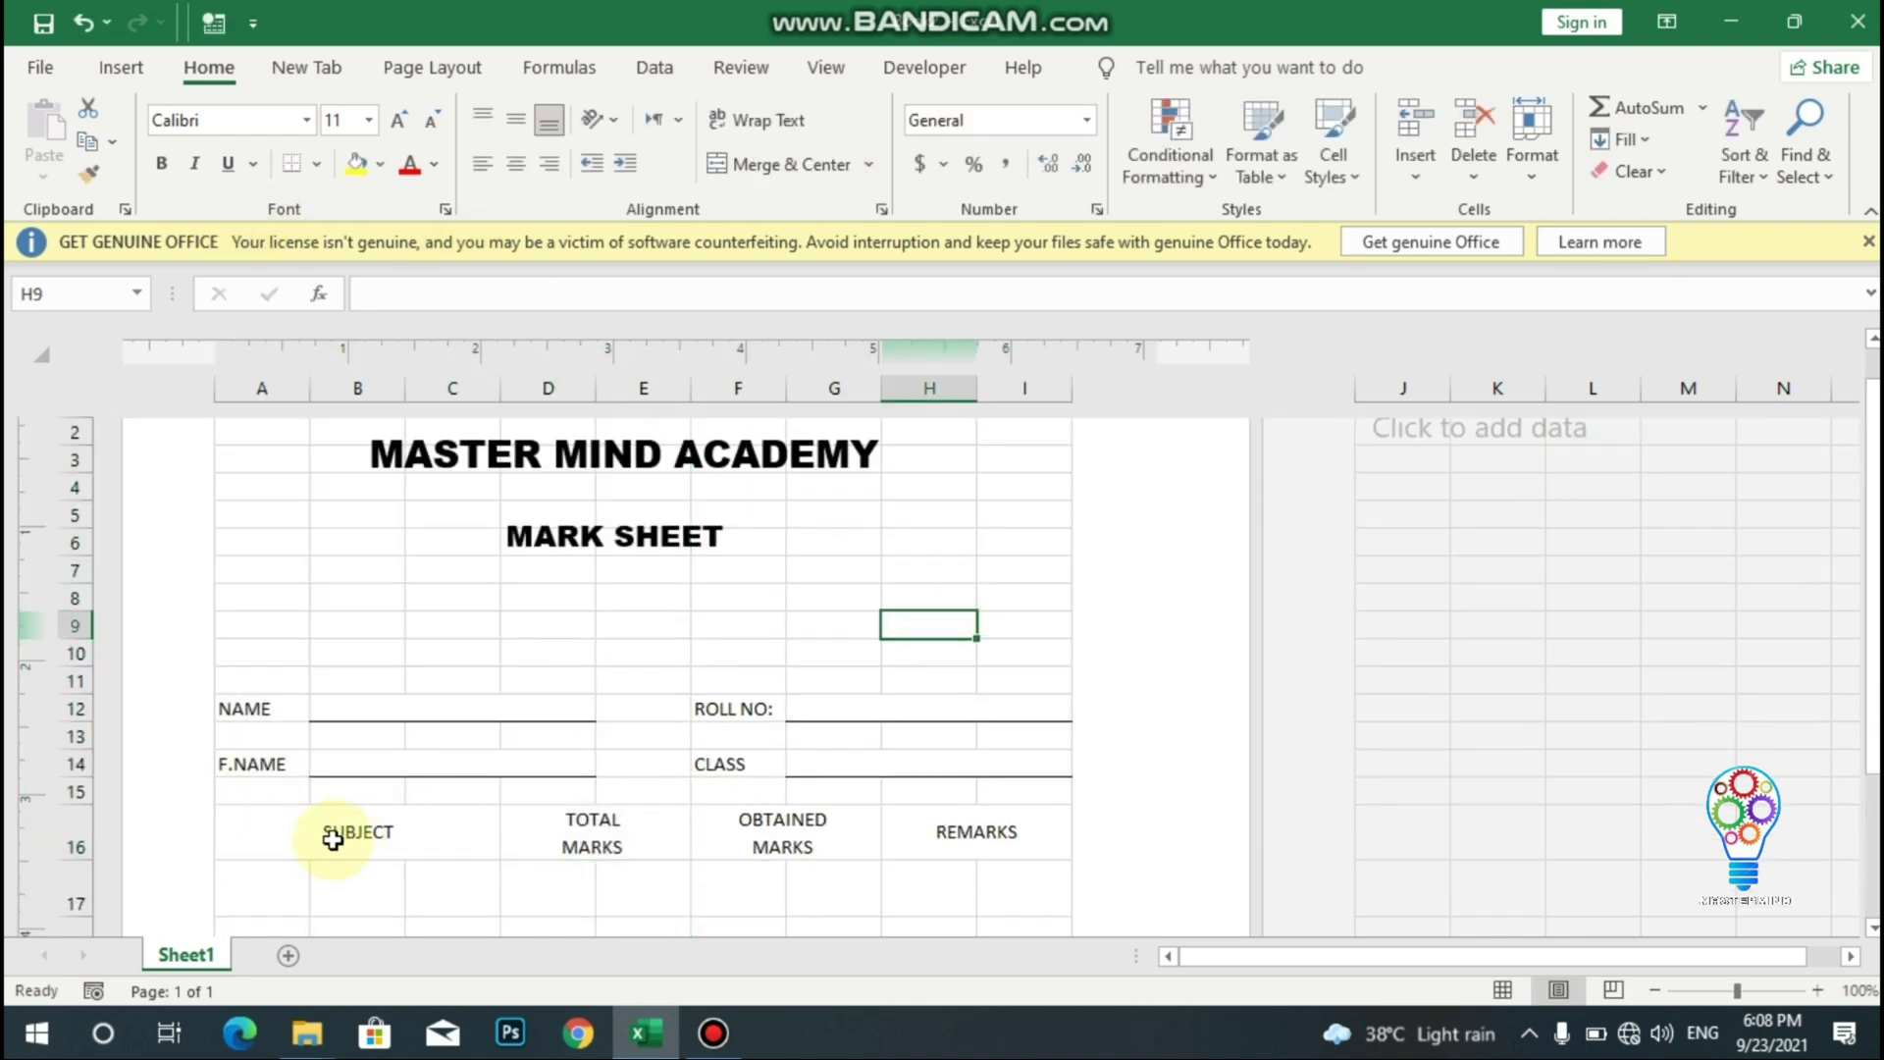
- Bold the headings SUBJECT, TOTAL MARKS, OBTAINED MARKS and REMARKS in A16:I16
left_click_drag(282, 830, 978, 839)
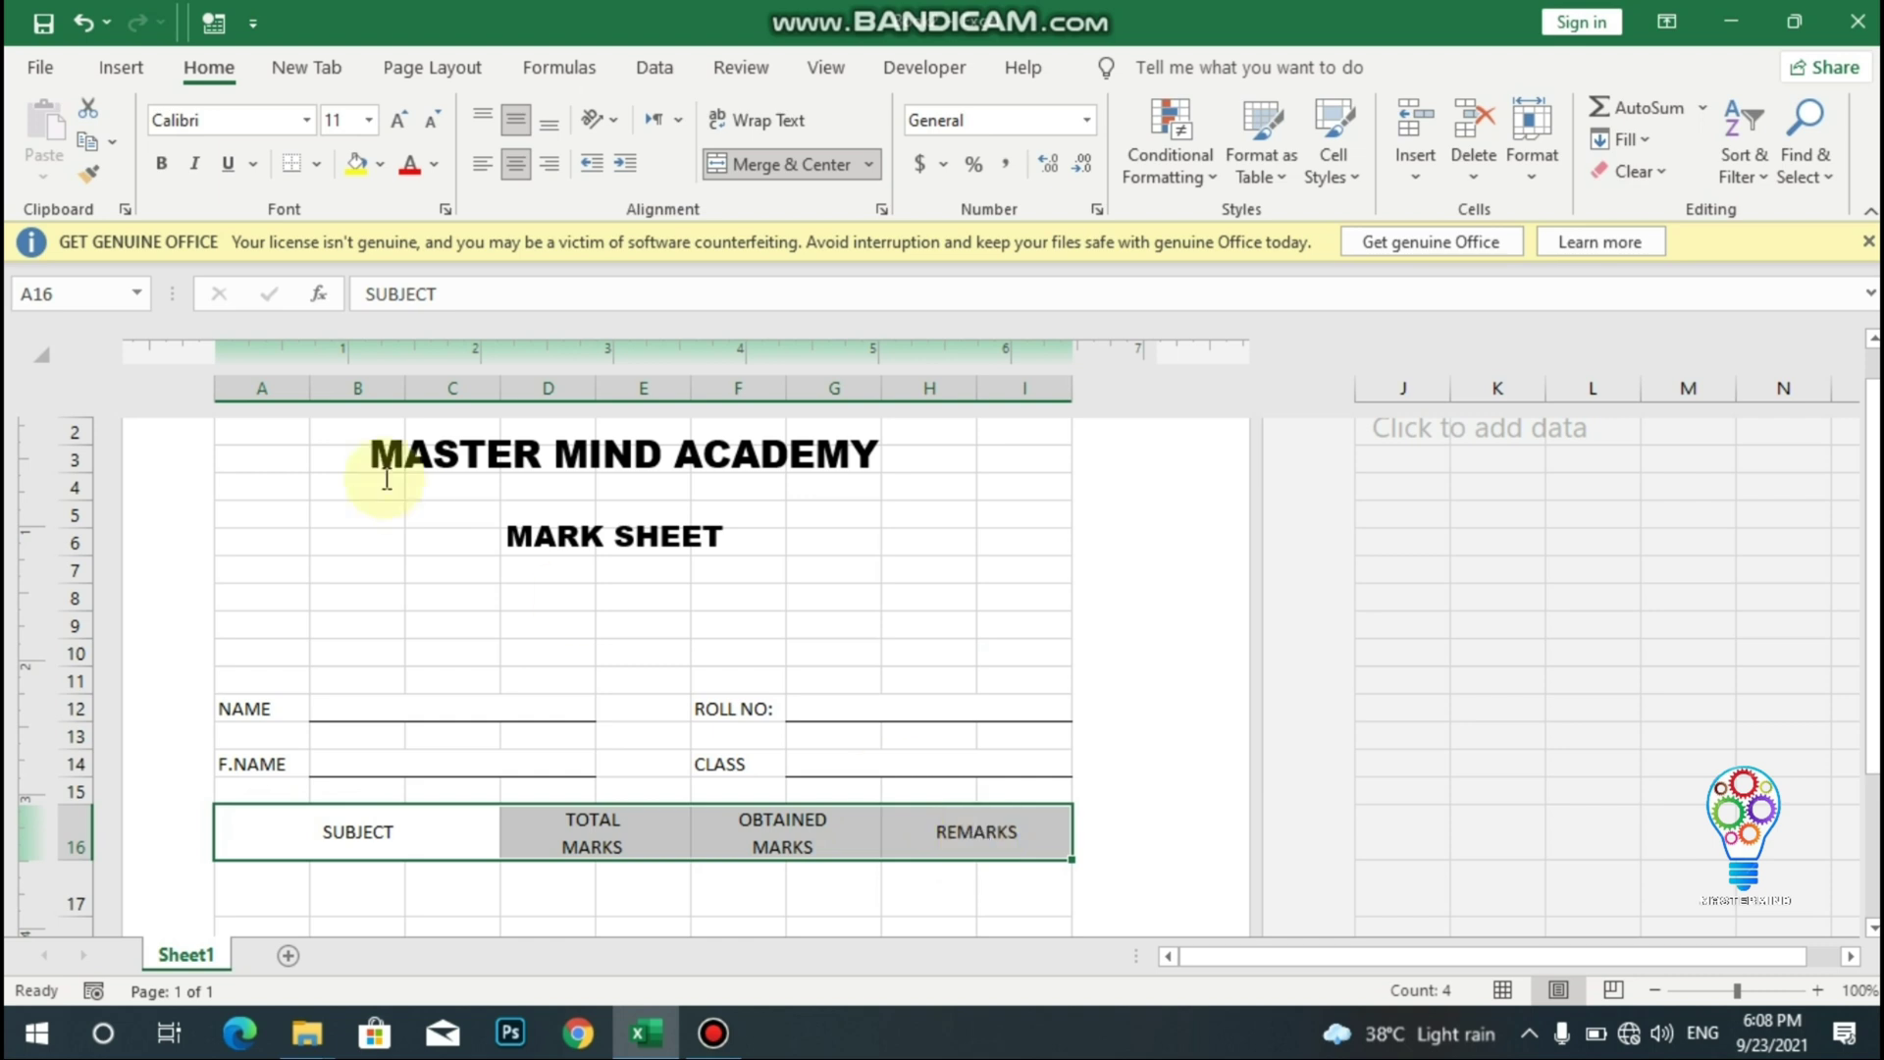
left_click(161, 164)
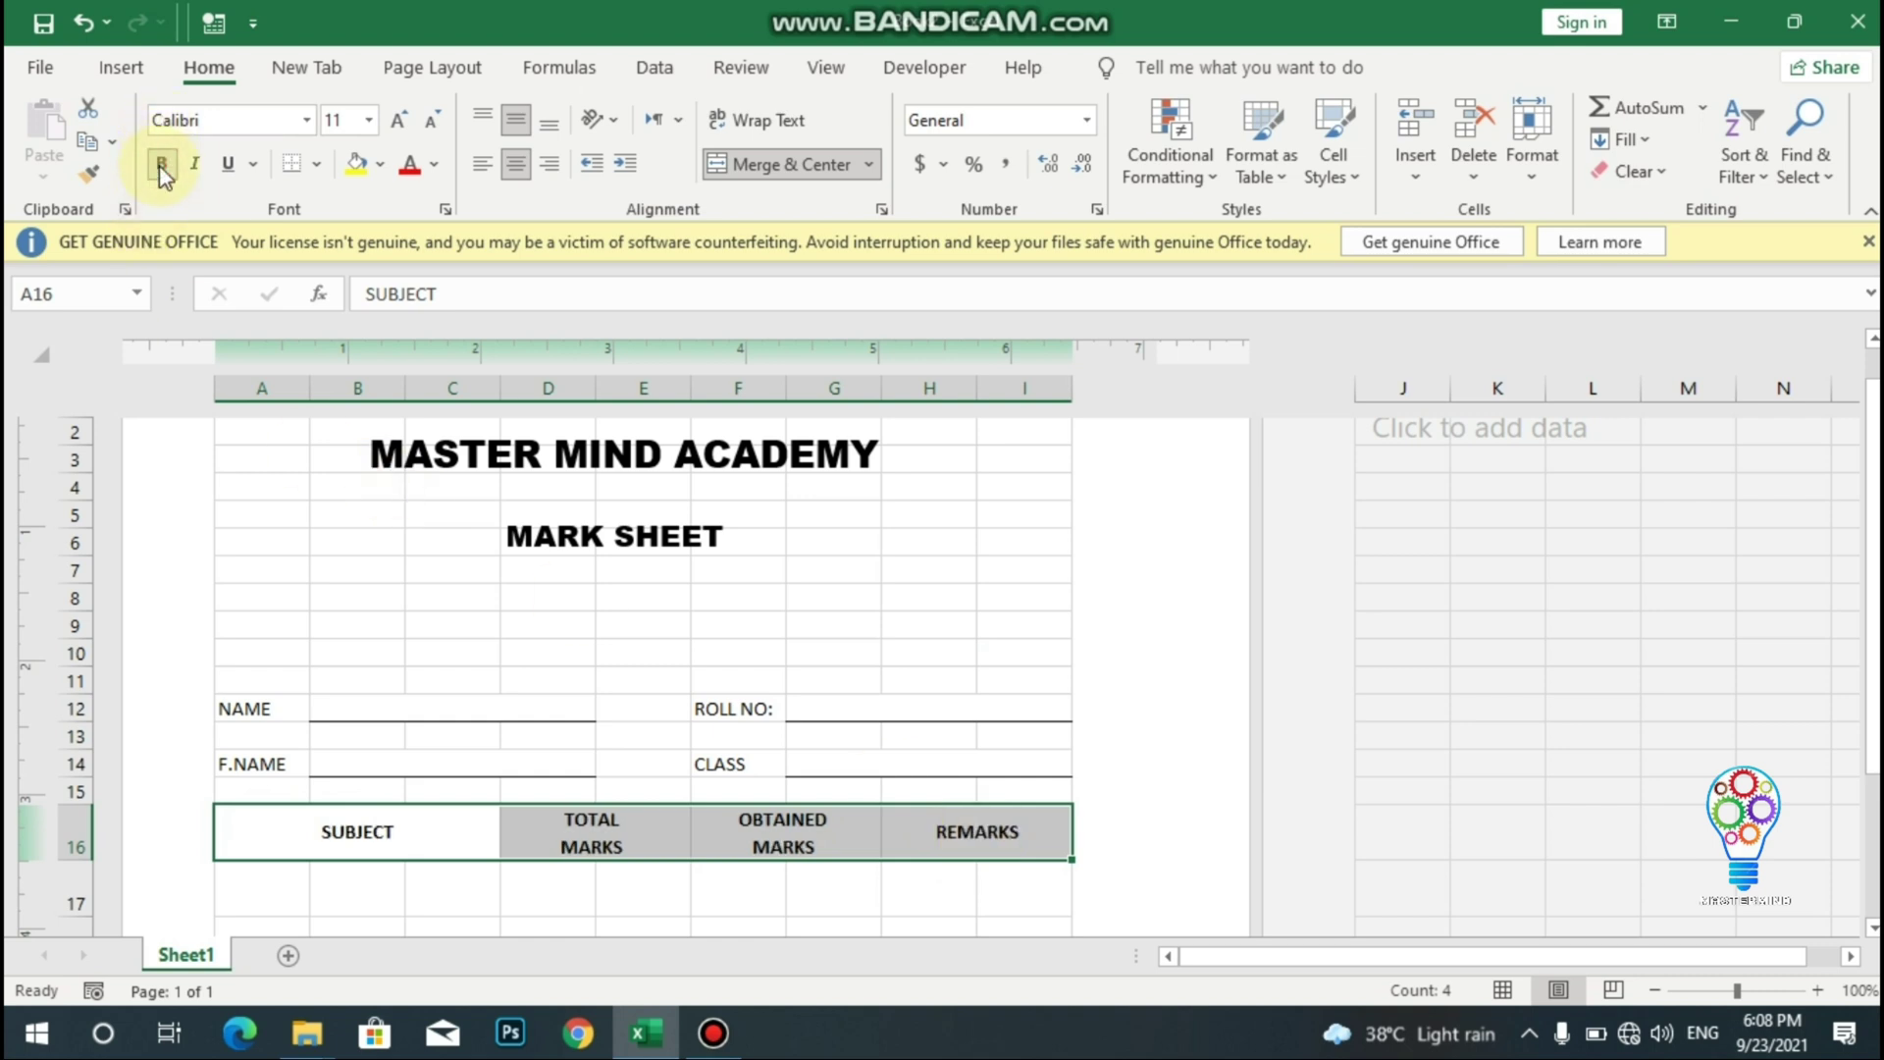
left_click(256, 781)
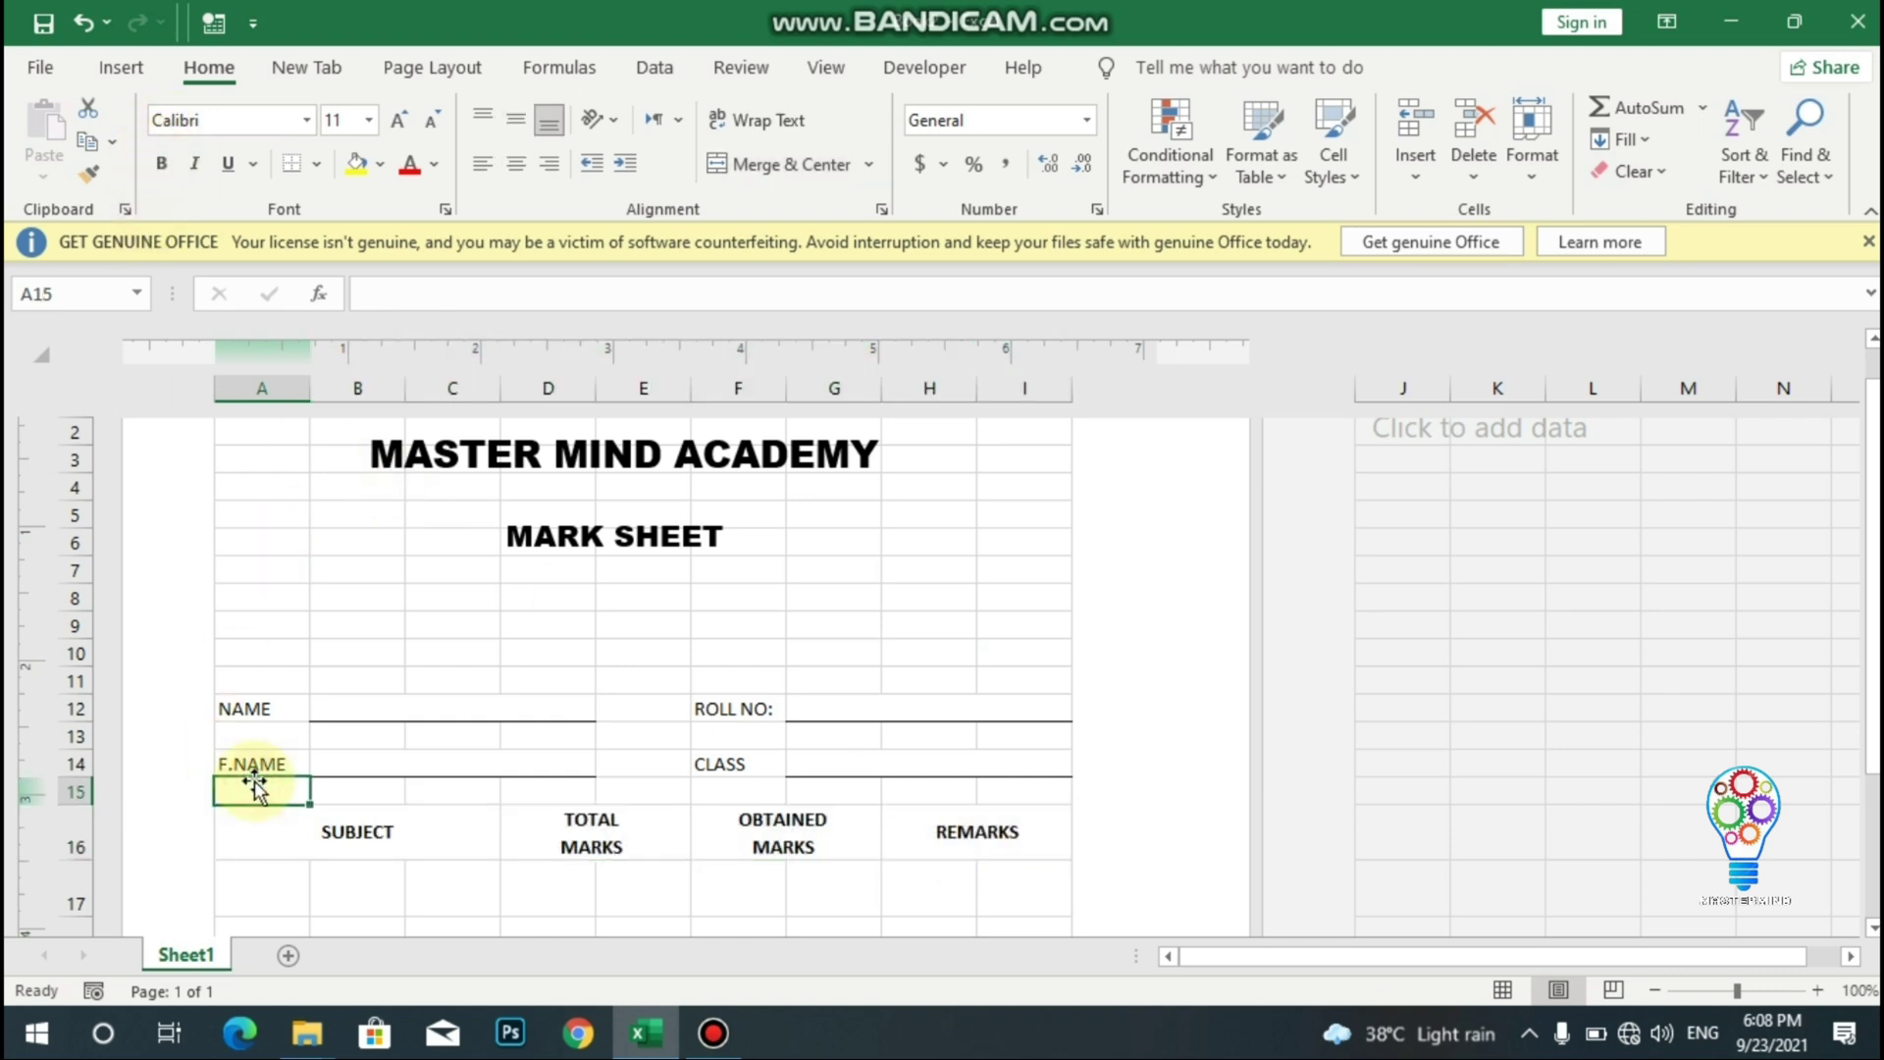
key("Down")
key("Down")
key("Down")
key("Down")
key("Down")
key("Down")
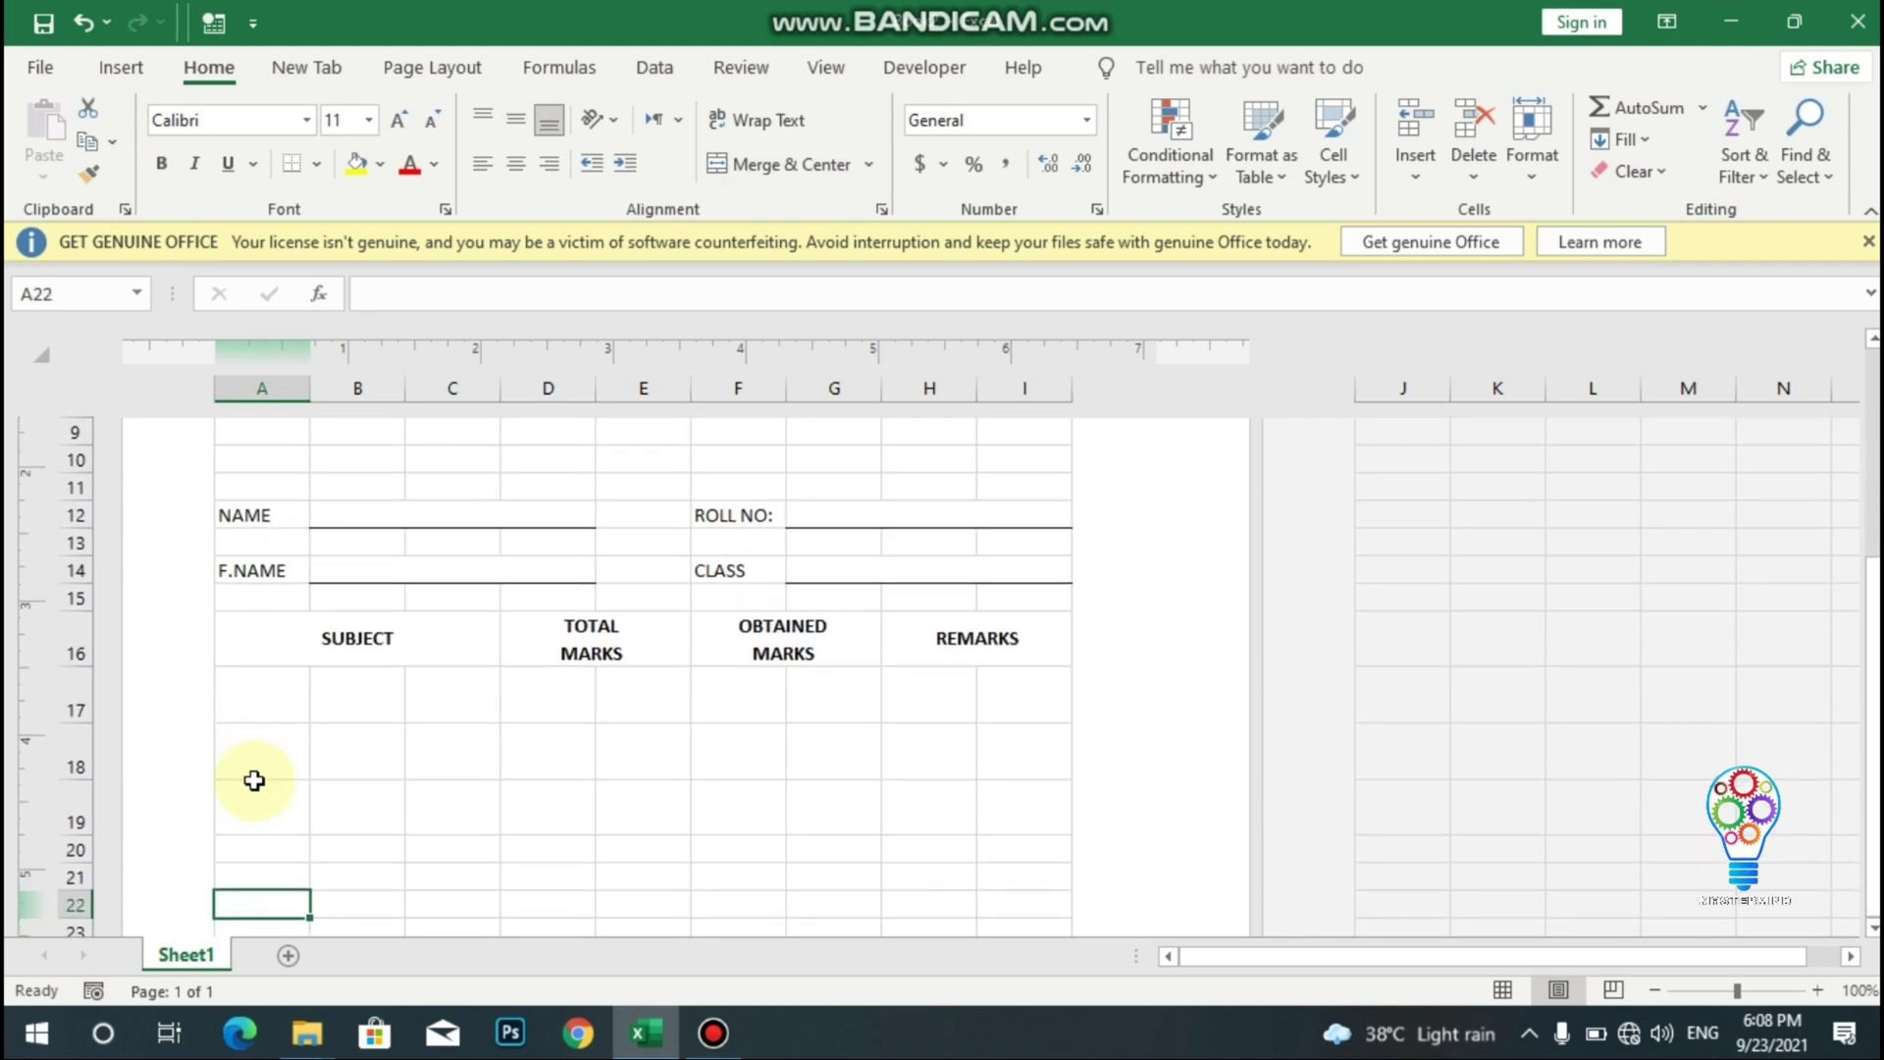
left_click_drag(263, 698, 446, 688)
- Merge A17:C17, A18:C18 and A19:C19 into single cells under SUBJECT
left_click(738, 163)
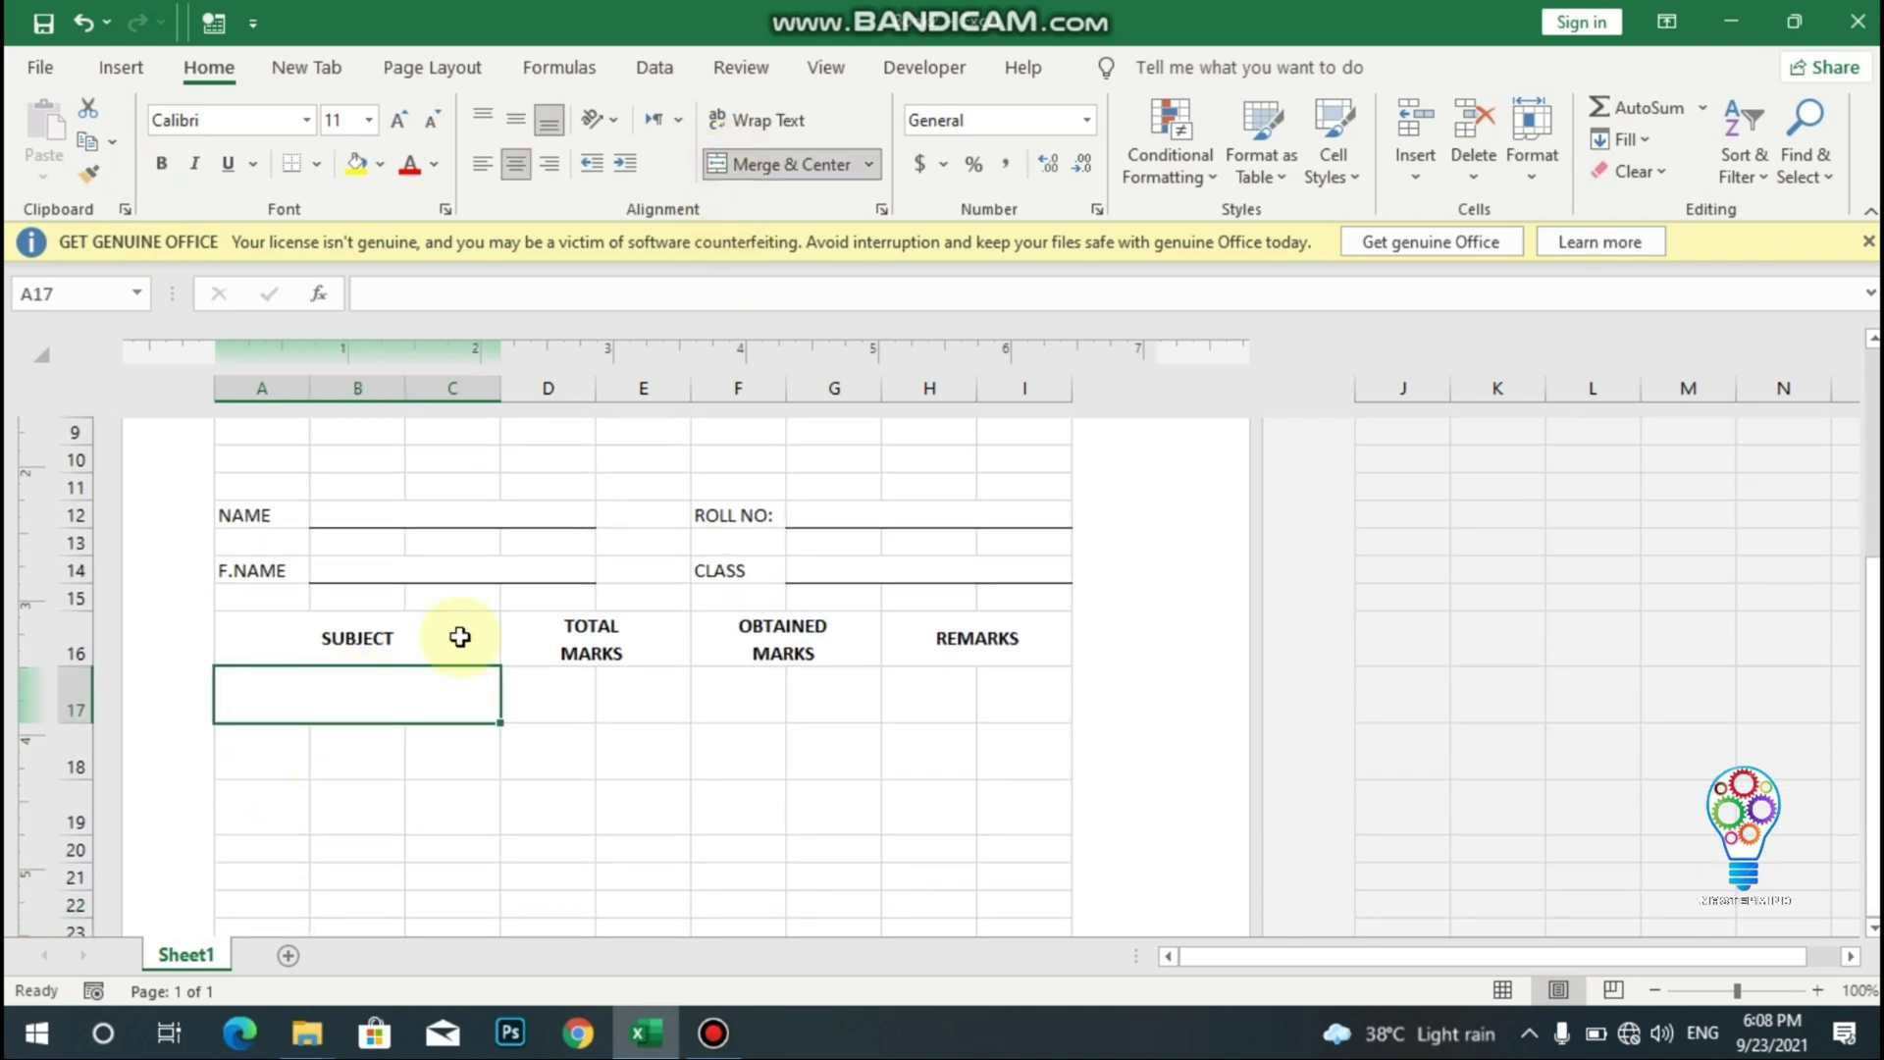
left_click_drag(313, 758, 421, 766)
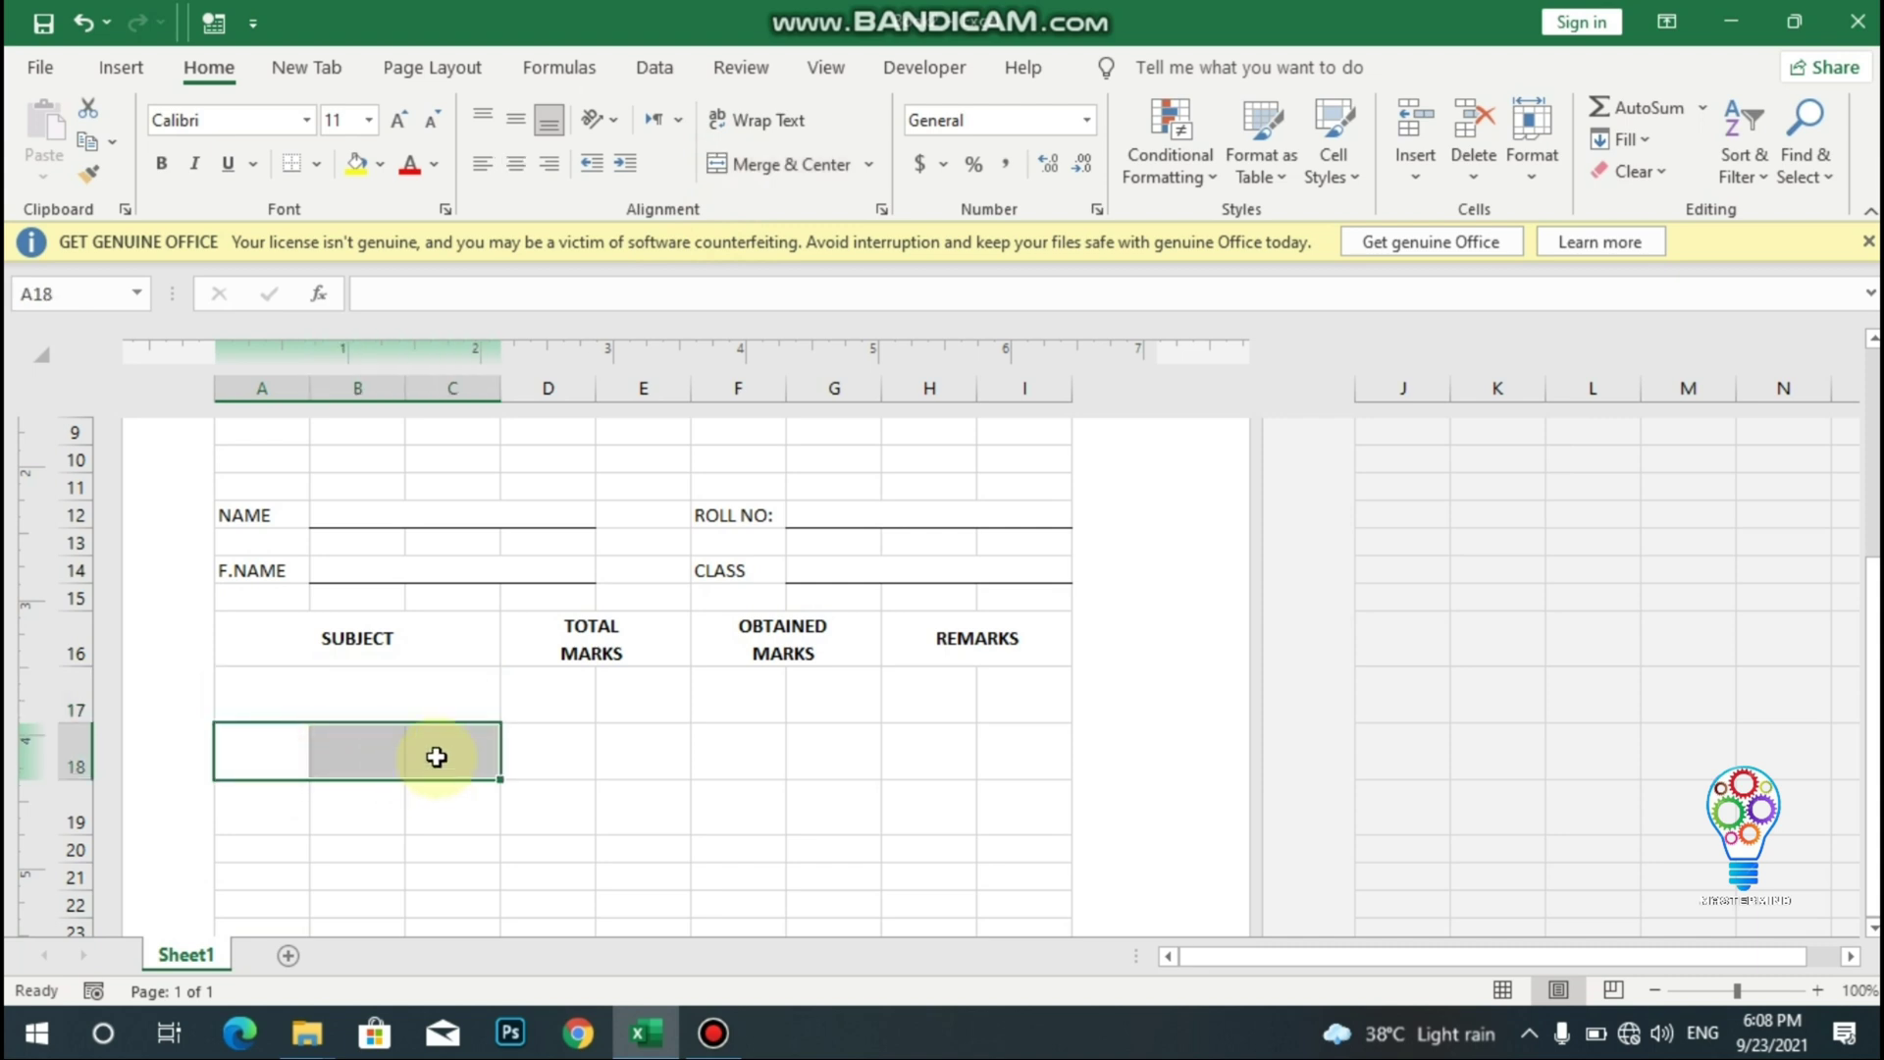
left_click(761, 169)
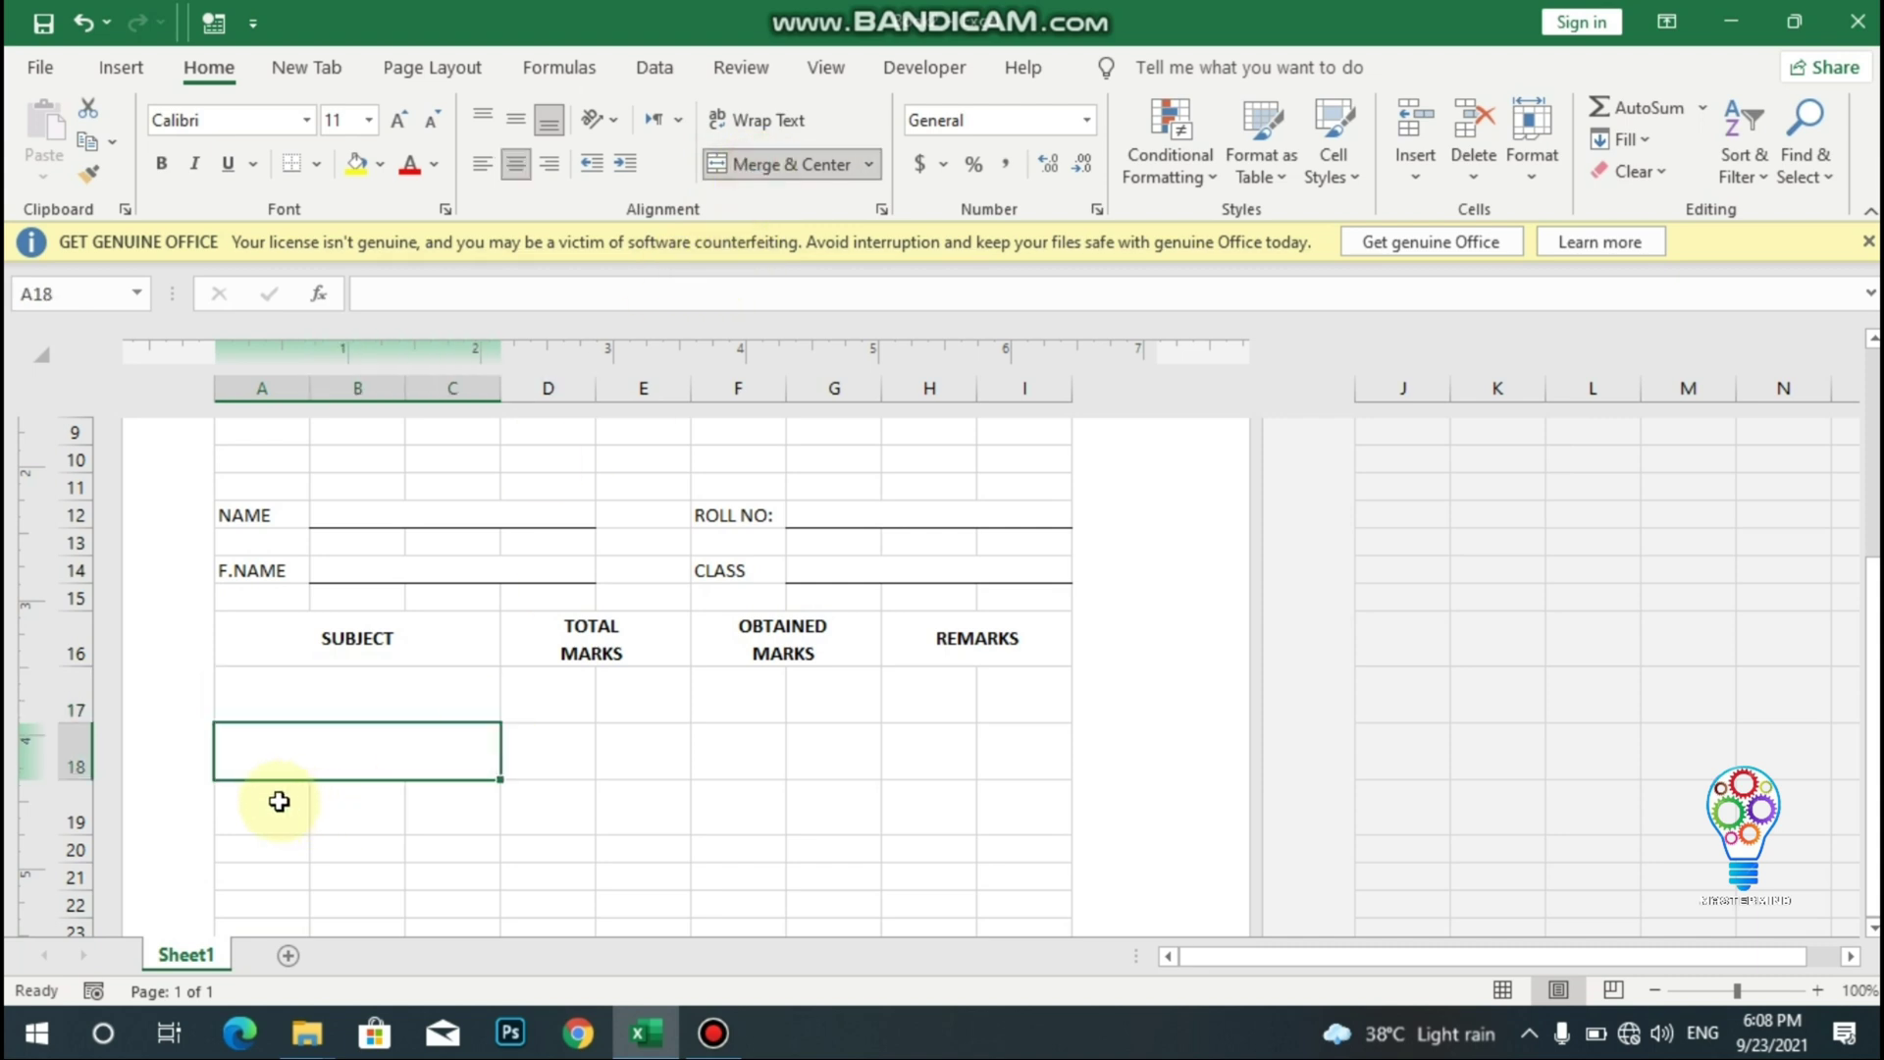
left_click_drag(279, 803, 462, 808)
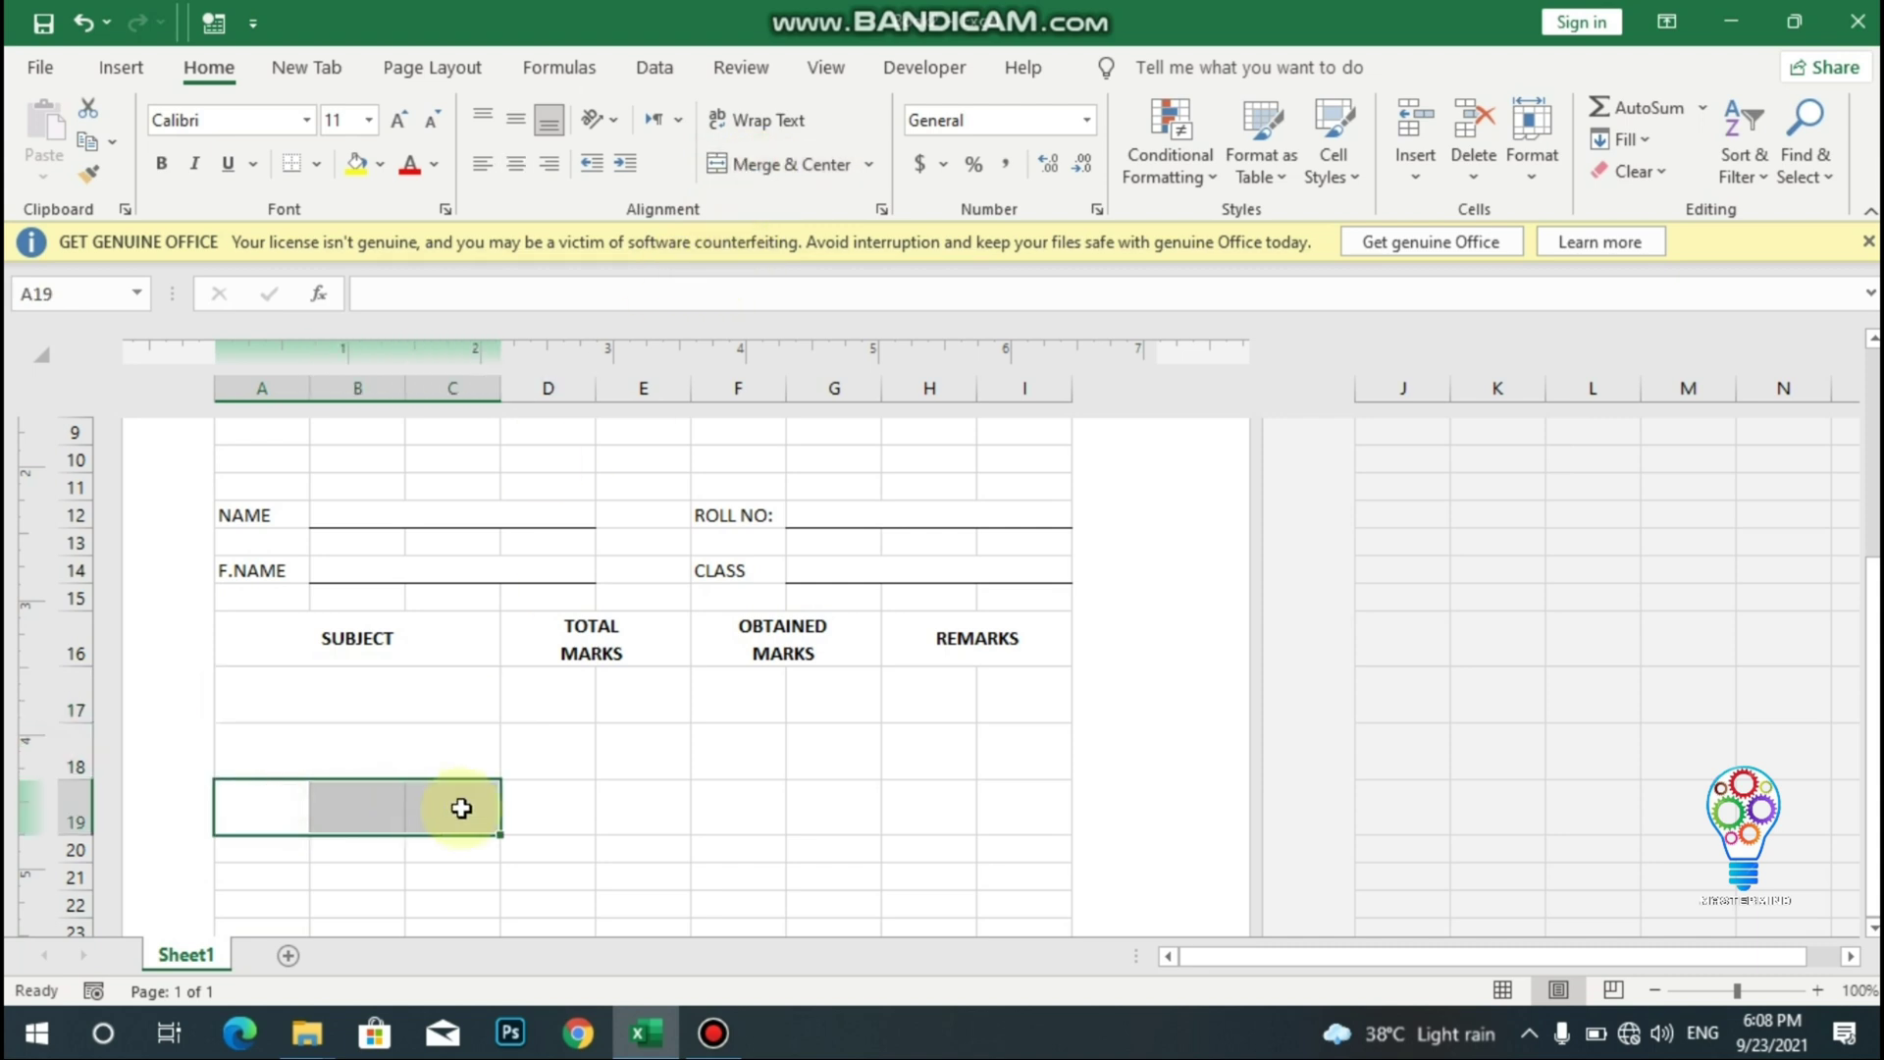
left_click(756, 167)
- Make row 20 taller and merge A20:C20 under SUBJECT
key("Down")
key("Down")
key("Down")
key("Down")
key("Down")
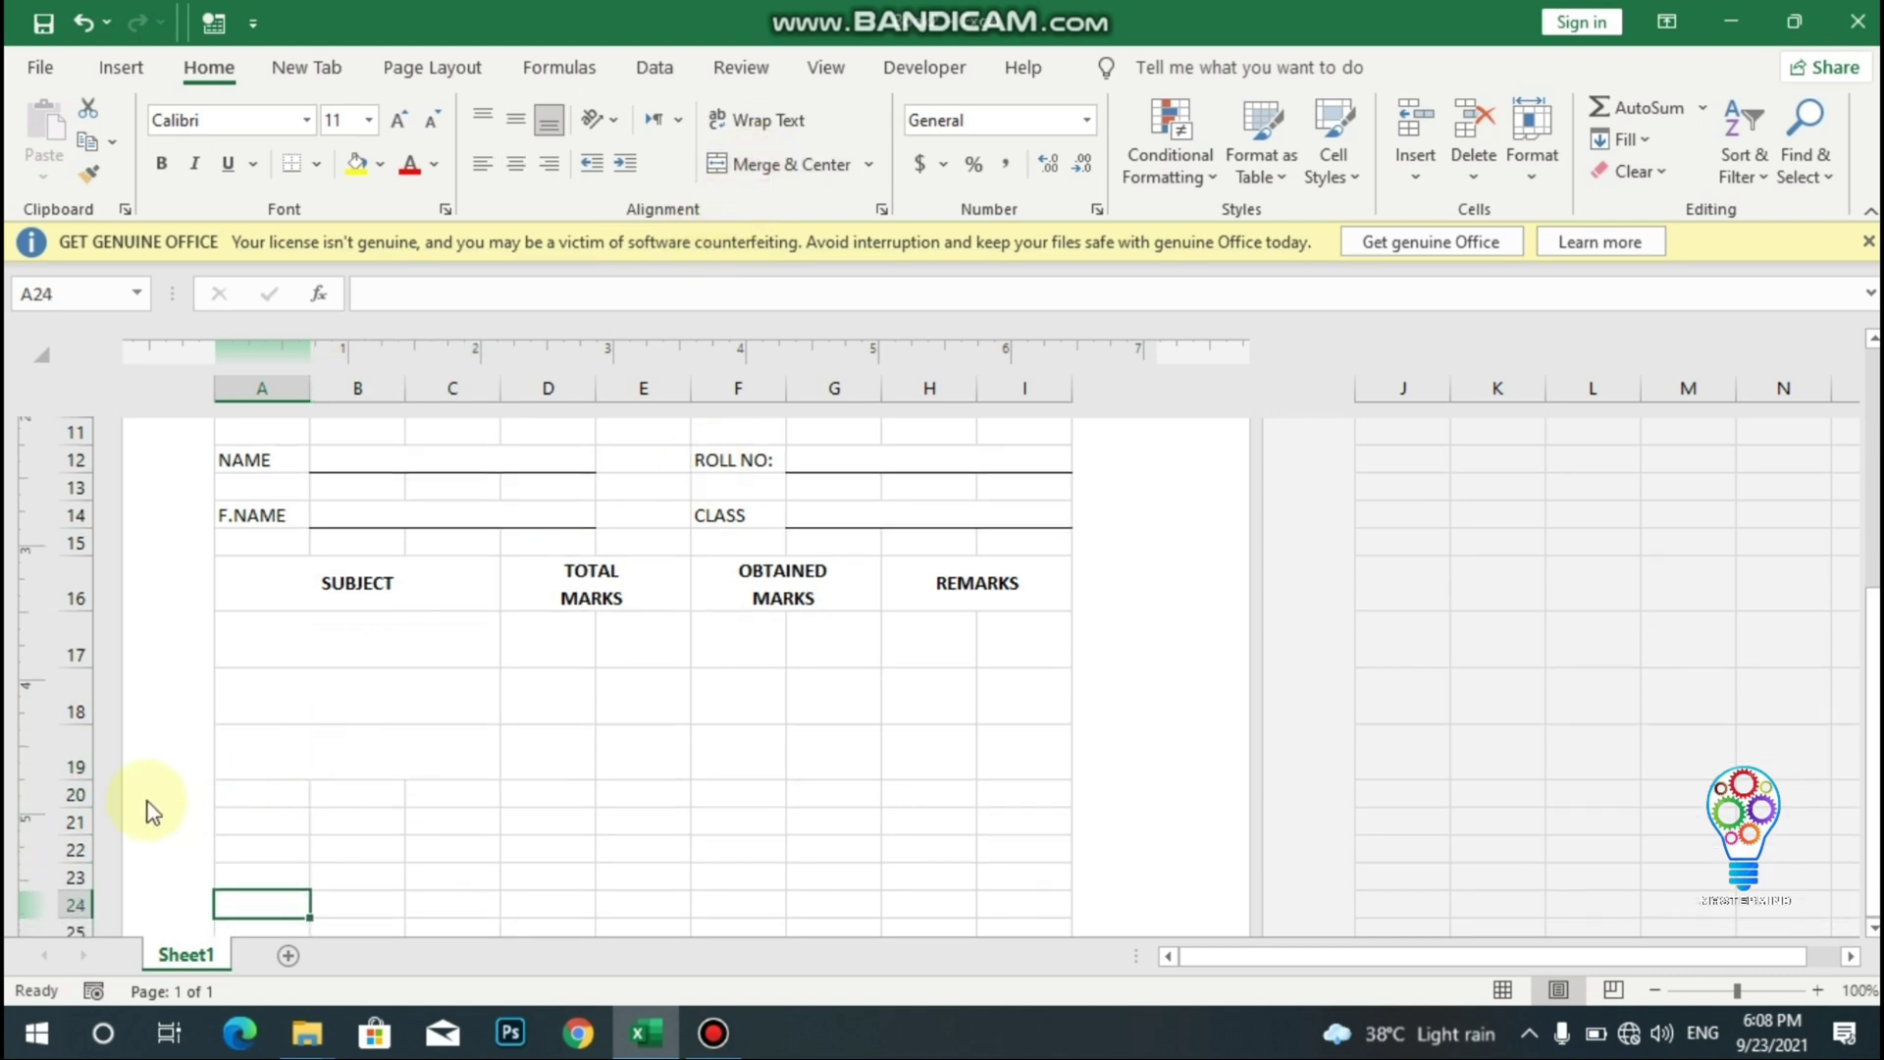
mouse_move(71, 804)
left_mouse_down()
mouse_move(43, 824)
mouse_move(67, 835)
left_mouse_up()
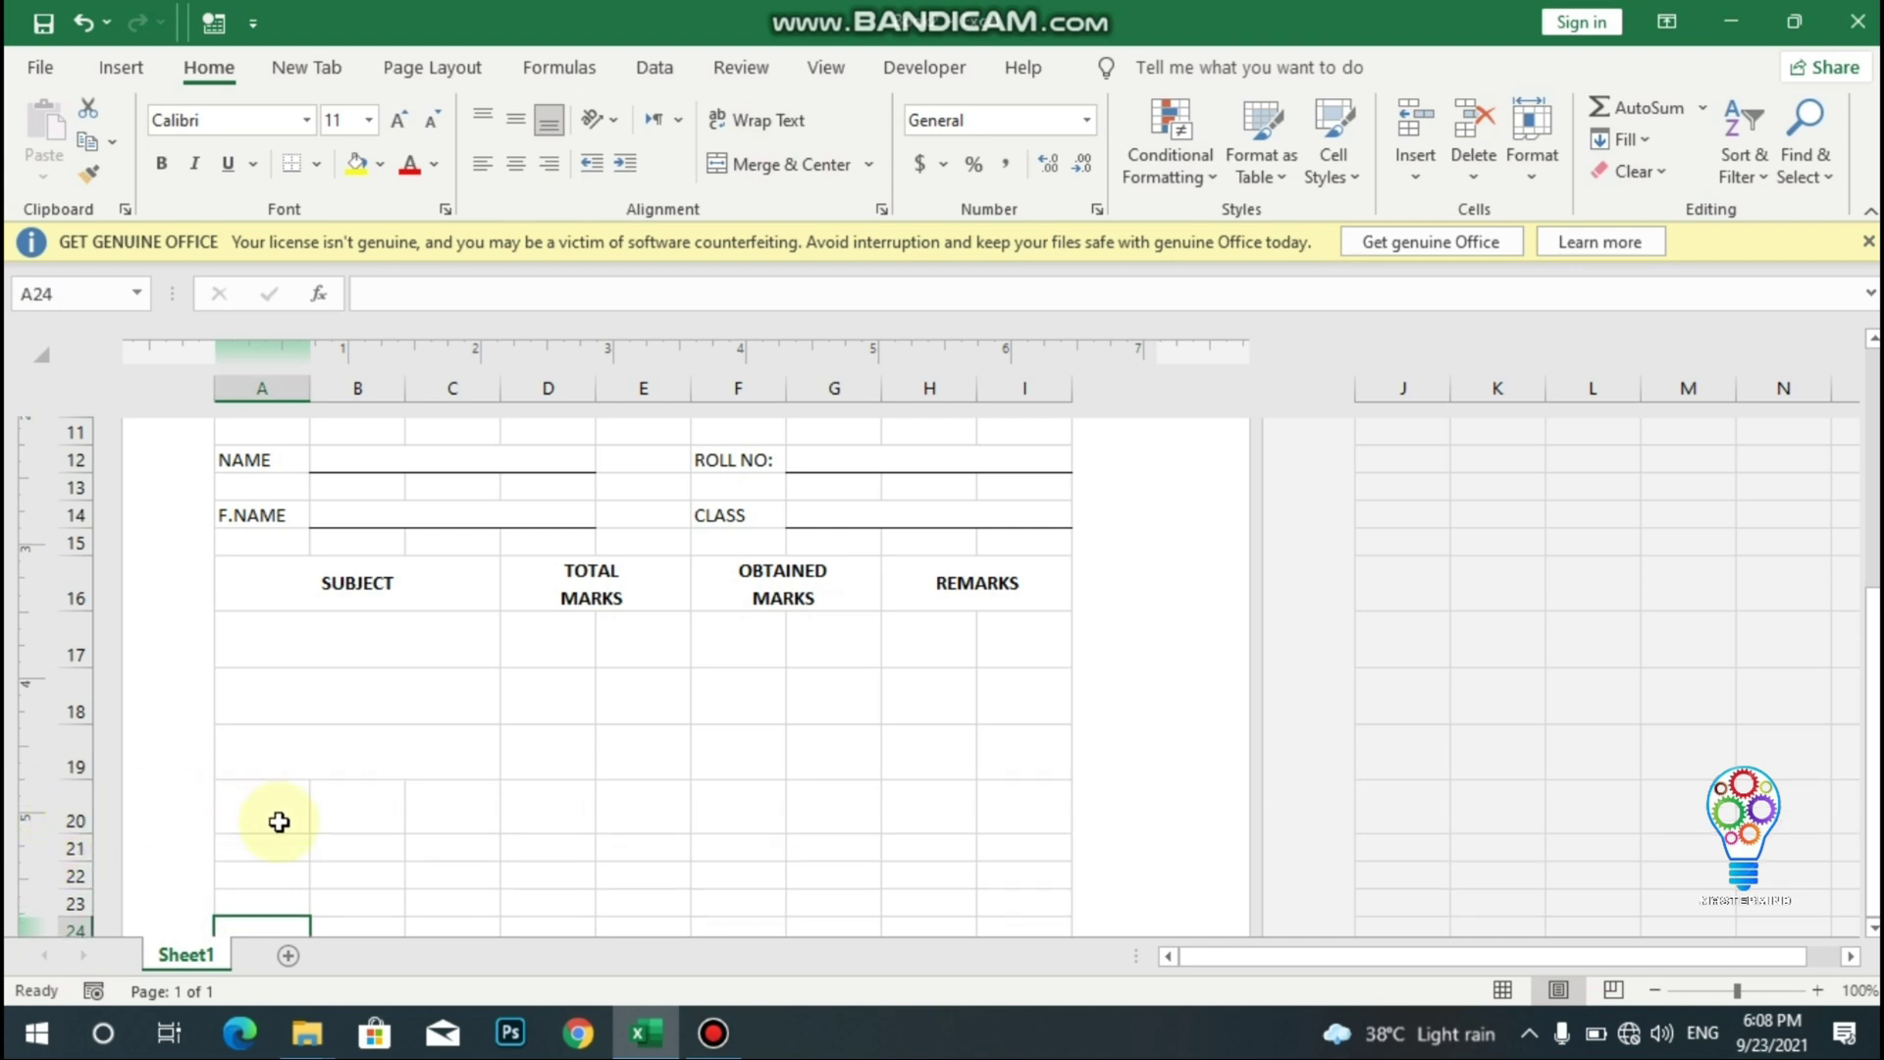
left_click_drag(274, 821, 462, 809)
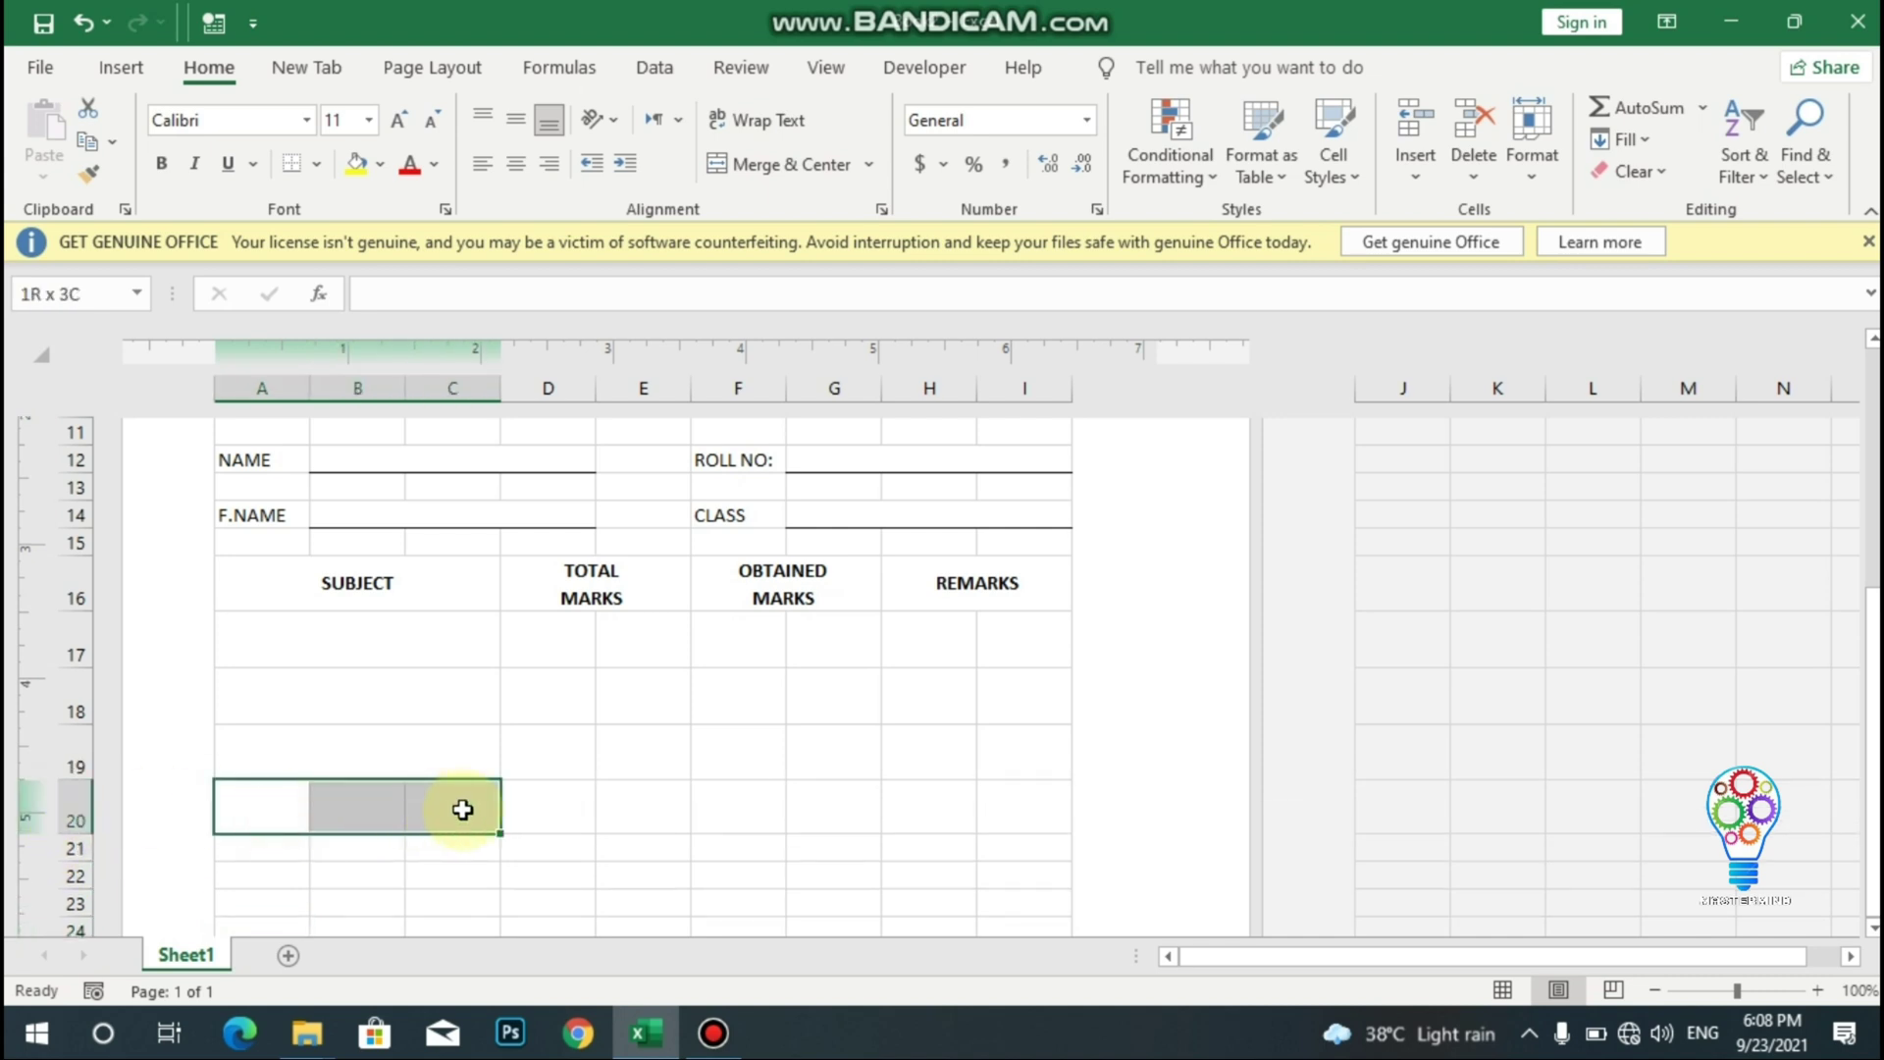
left_click(780, 164)
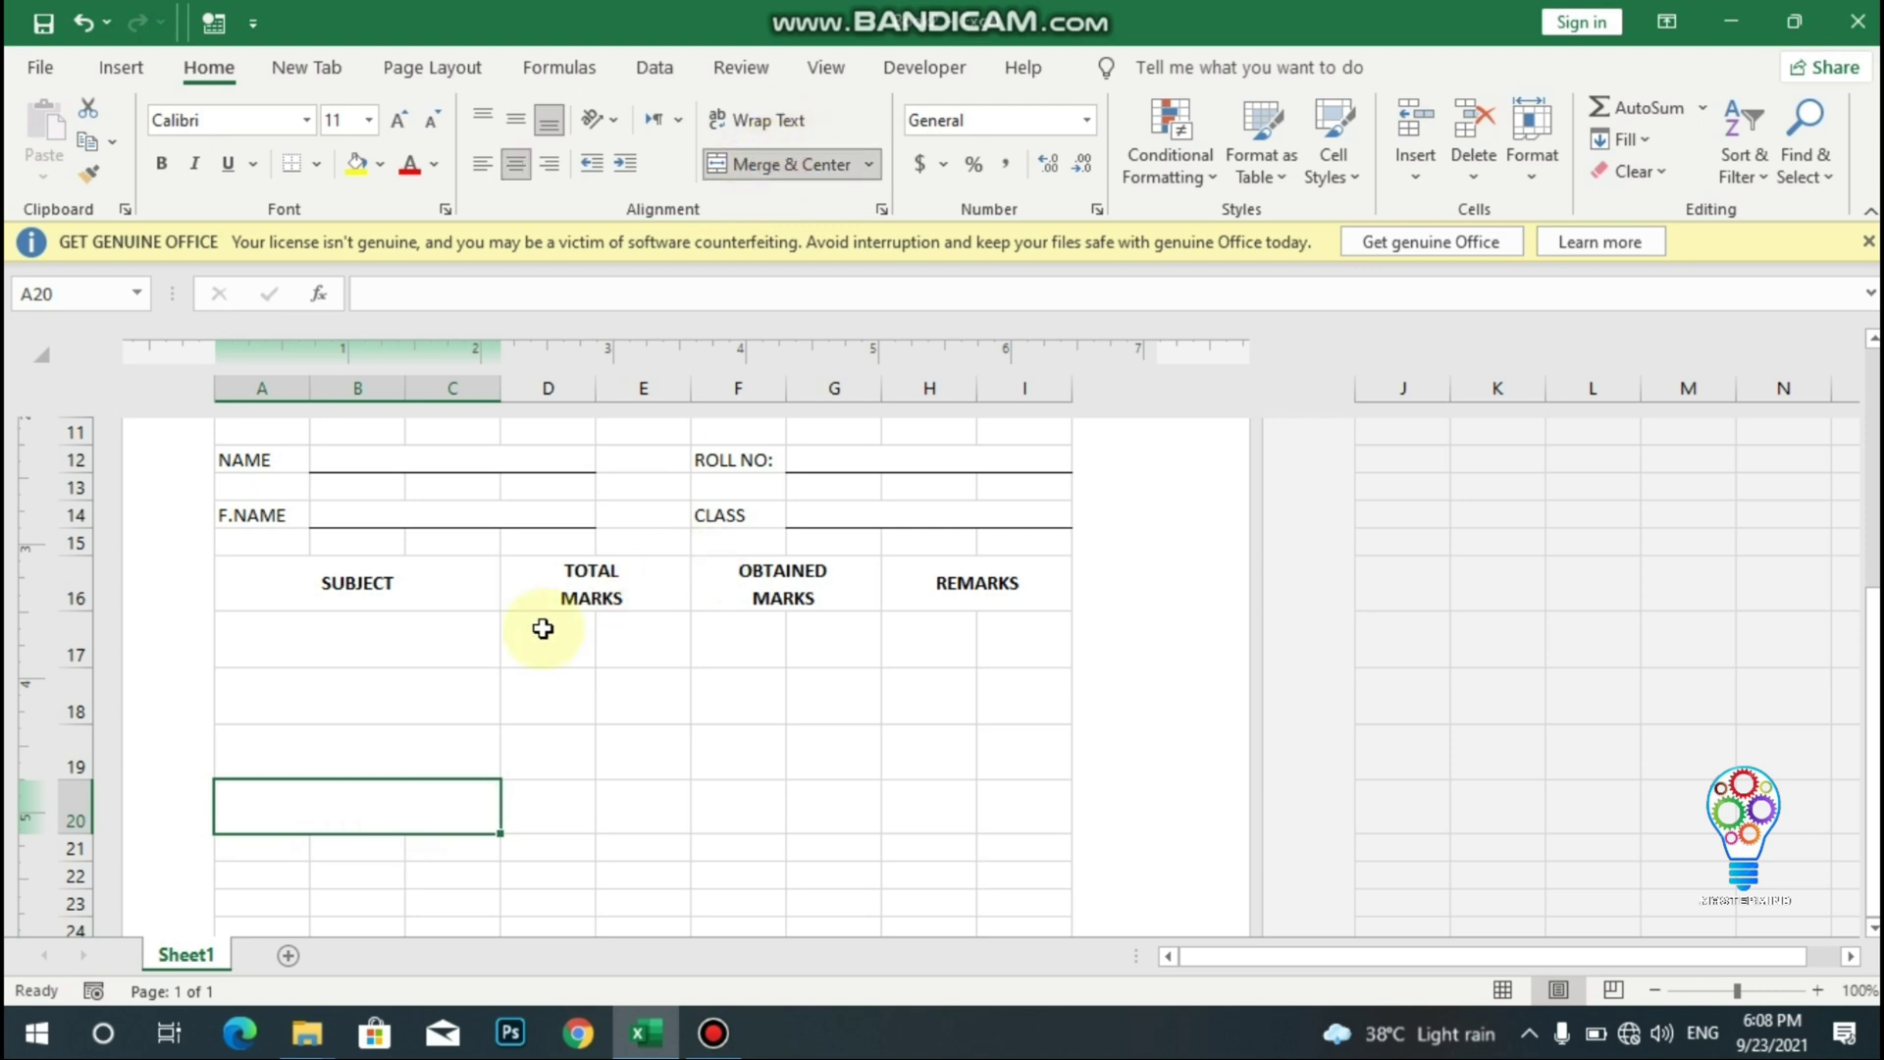
left_click_drag(539, 636, 618, 633)
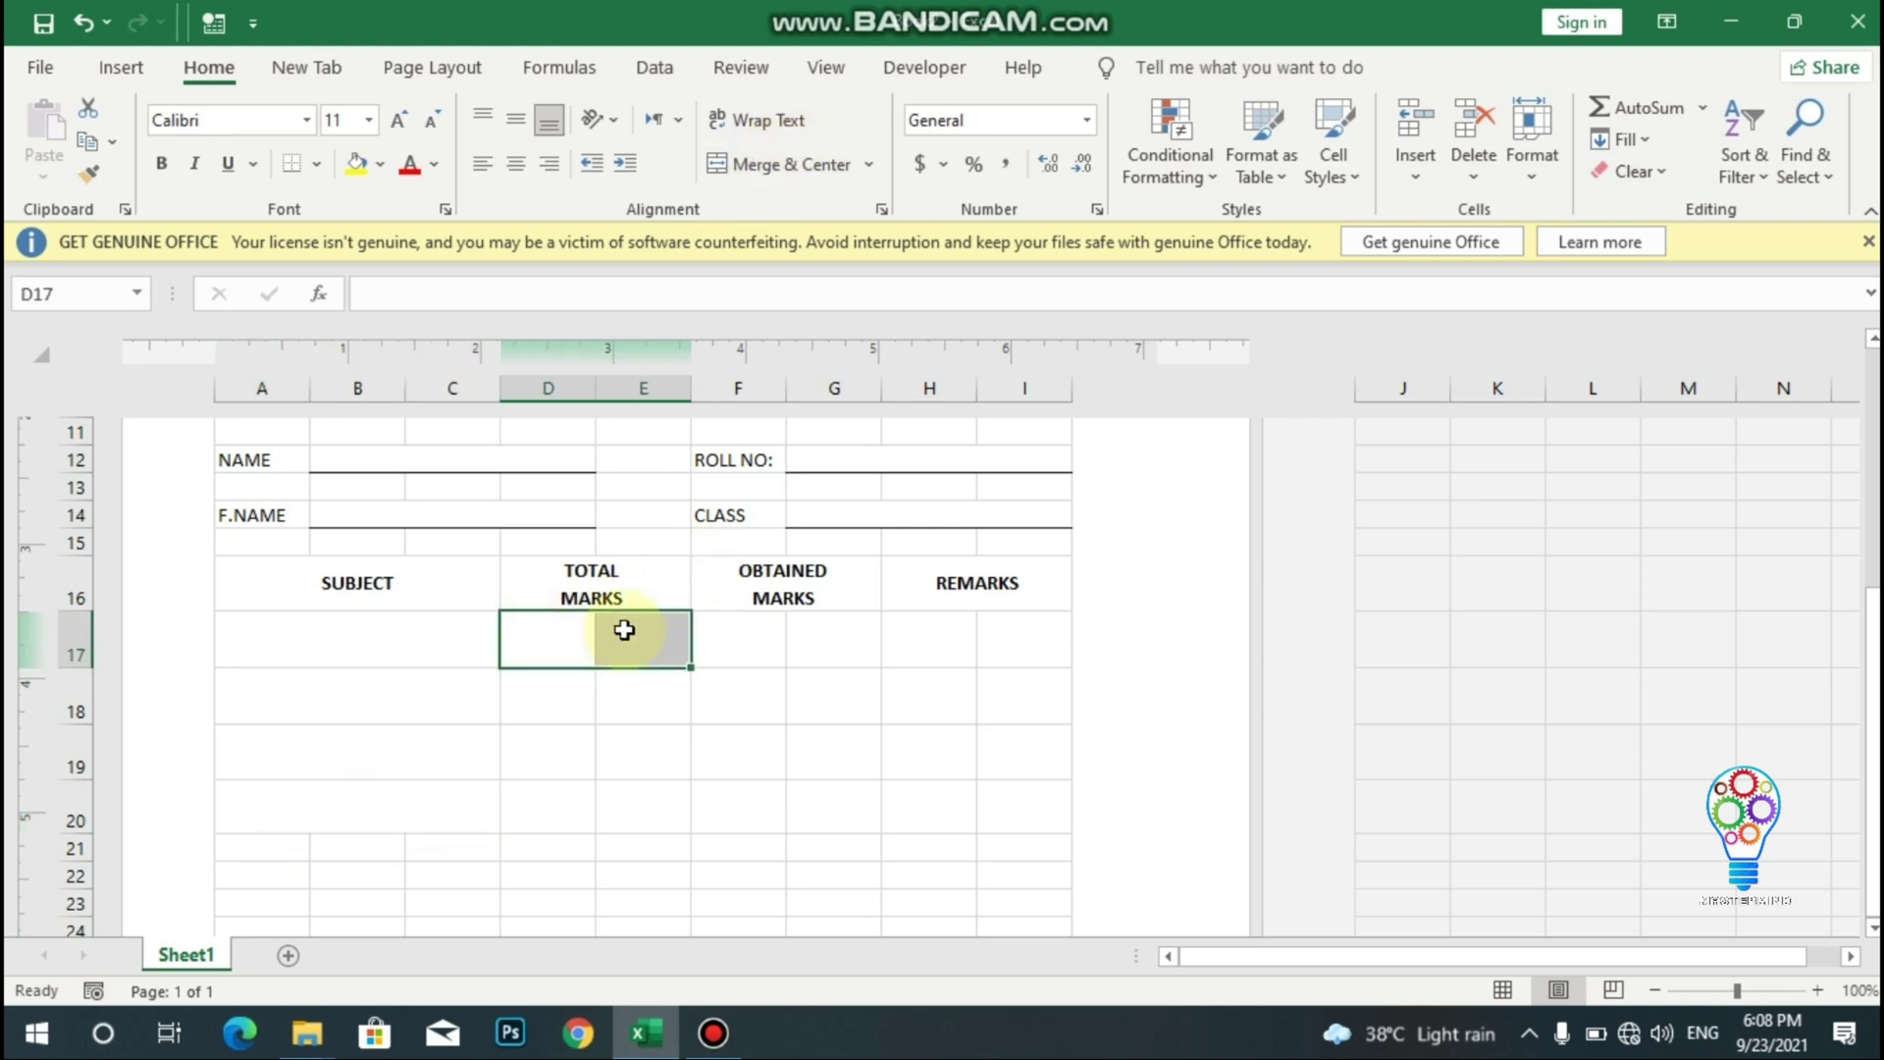
- Merge D:E into single cells under TOTAL MARKS in rows 17 to 20
left_click(726, 169)
left_click_drag(546, 690, 628, 694)
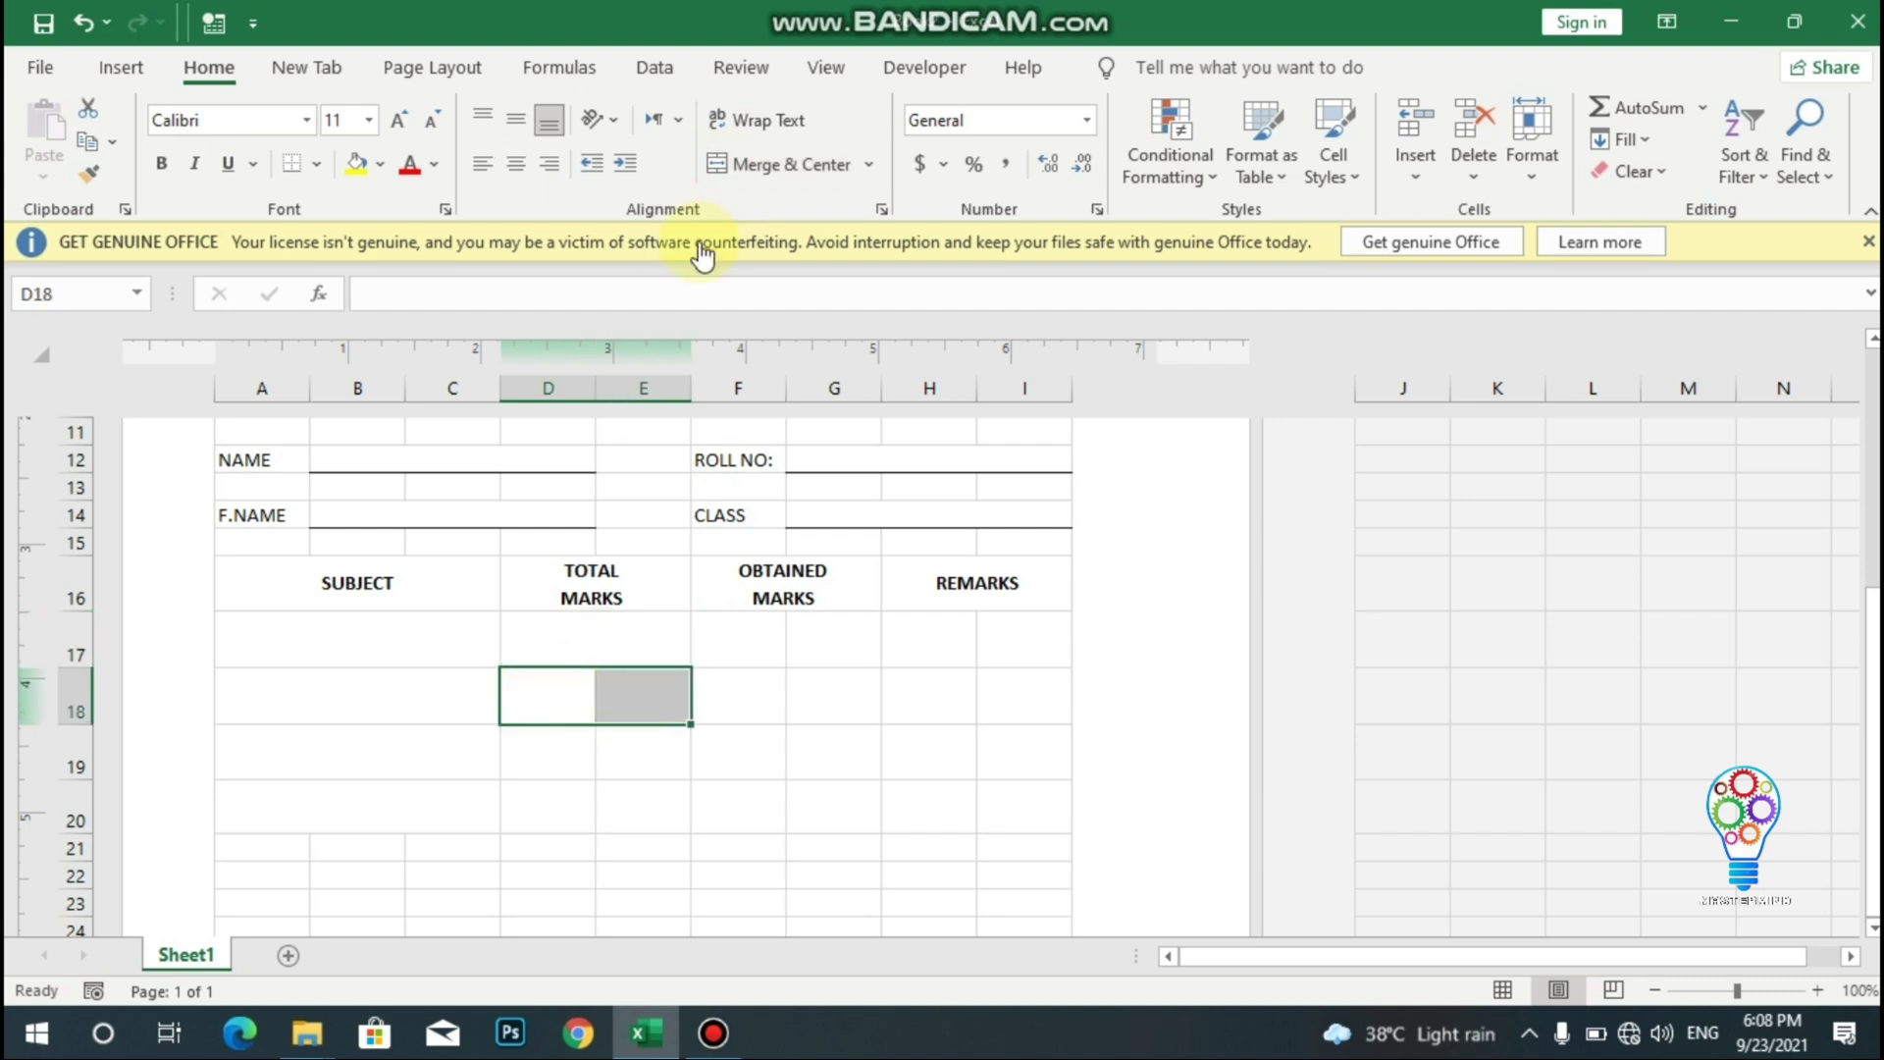
left_click(754, 159)
left_click(530, 742)
left_click_drag(619, 736, 640, 734)
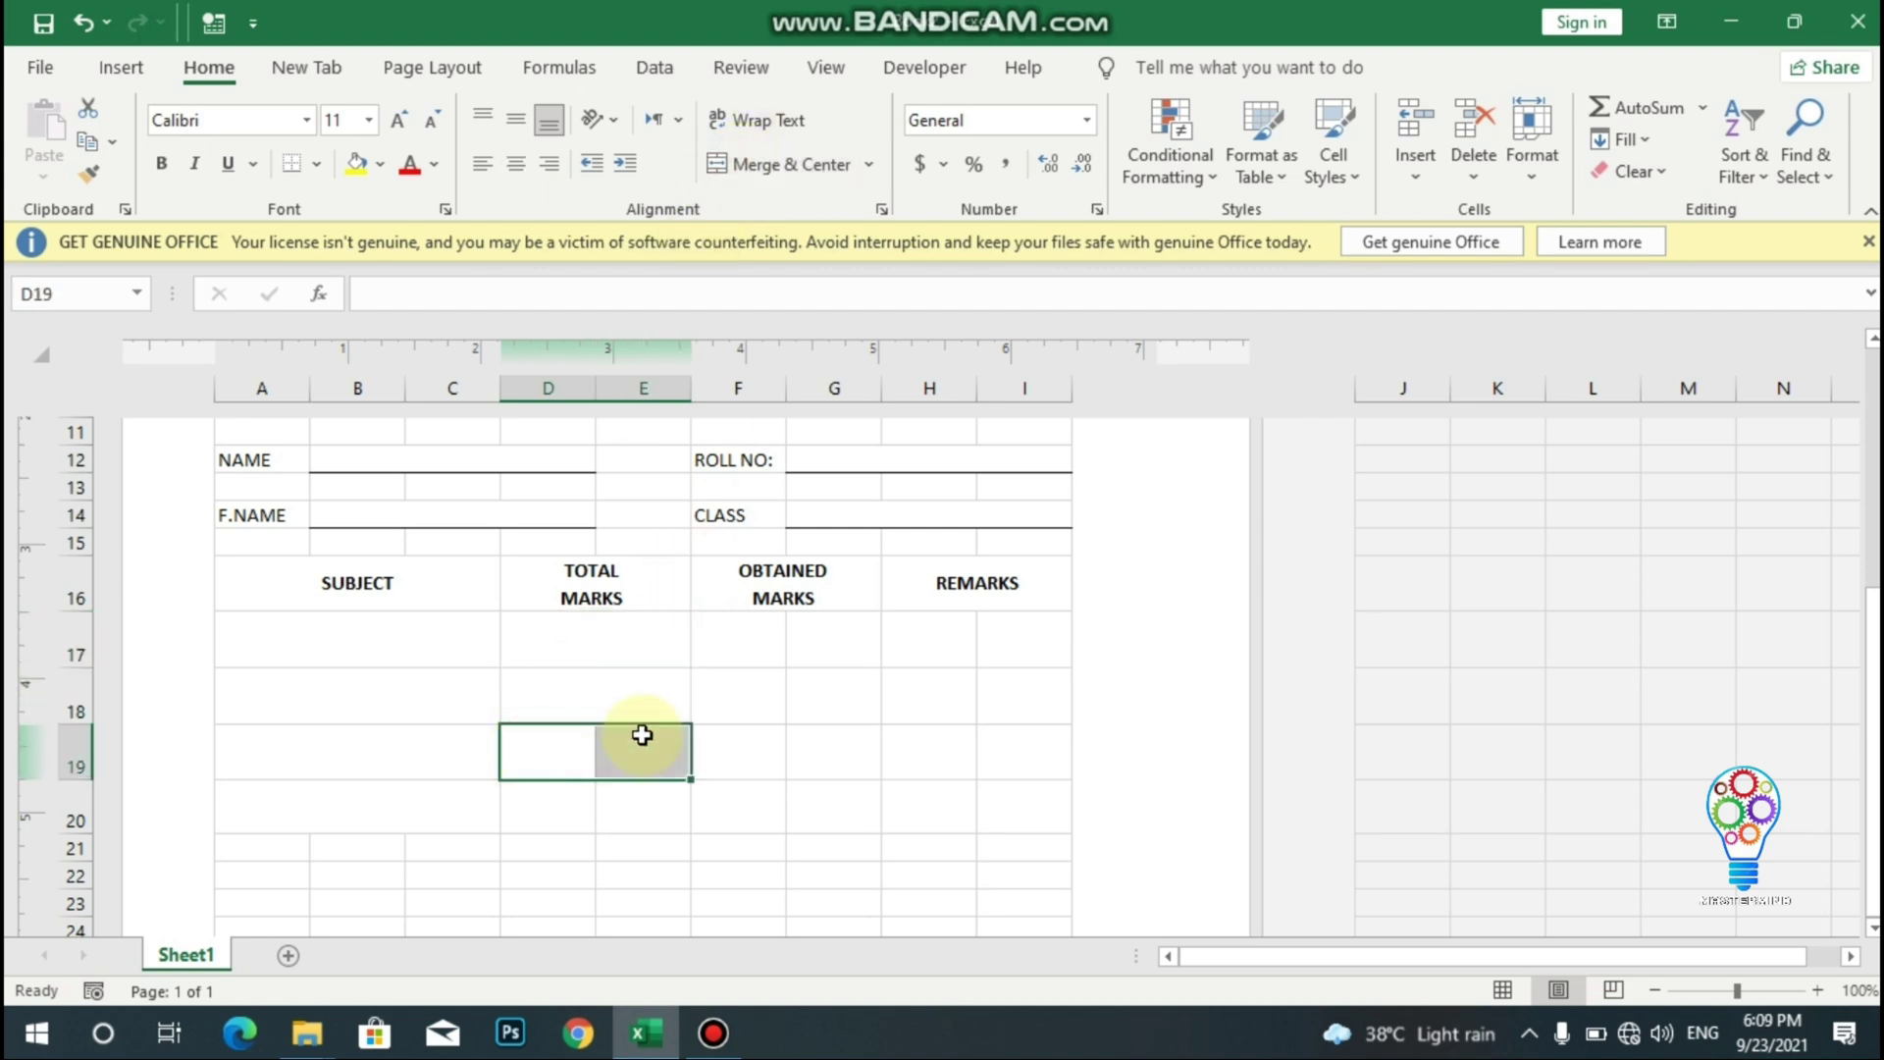
left_click(736, 163)
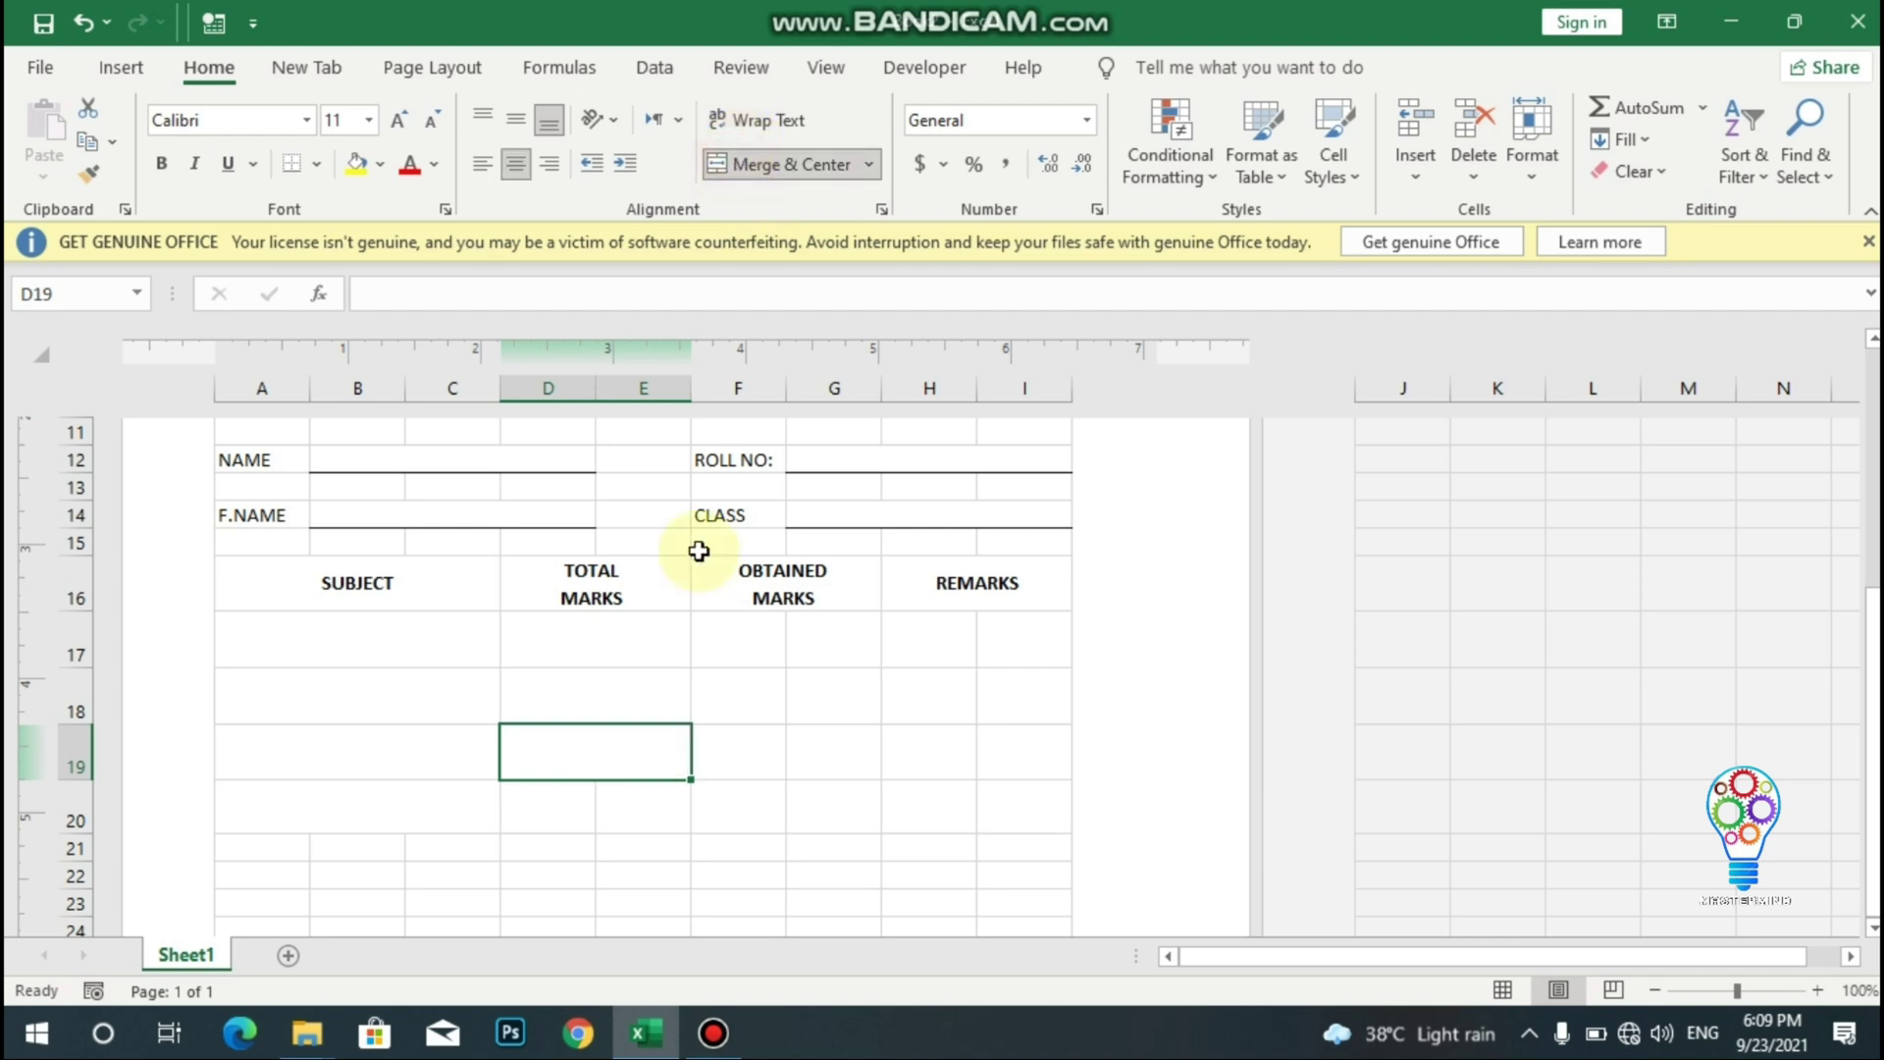
left_click_drag(537, 811, 623, 811)
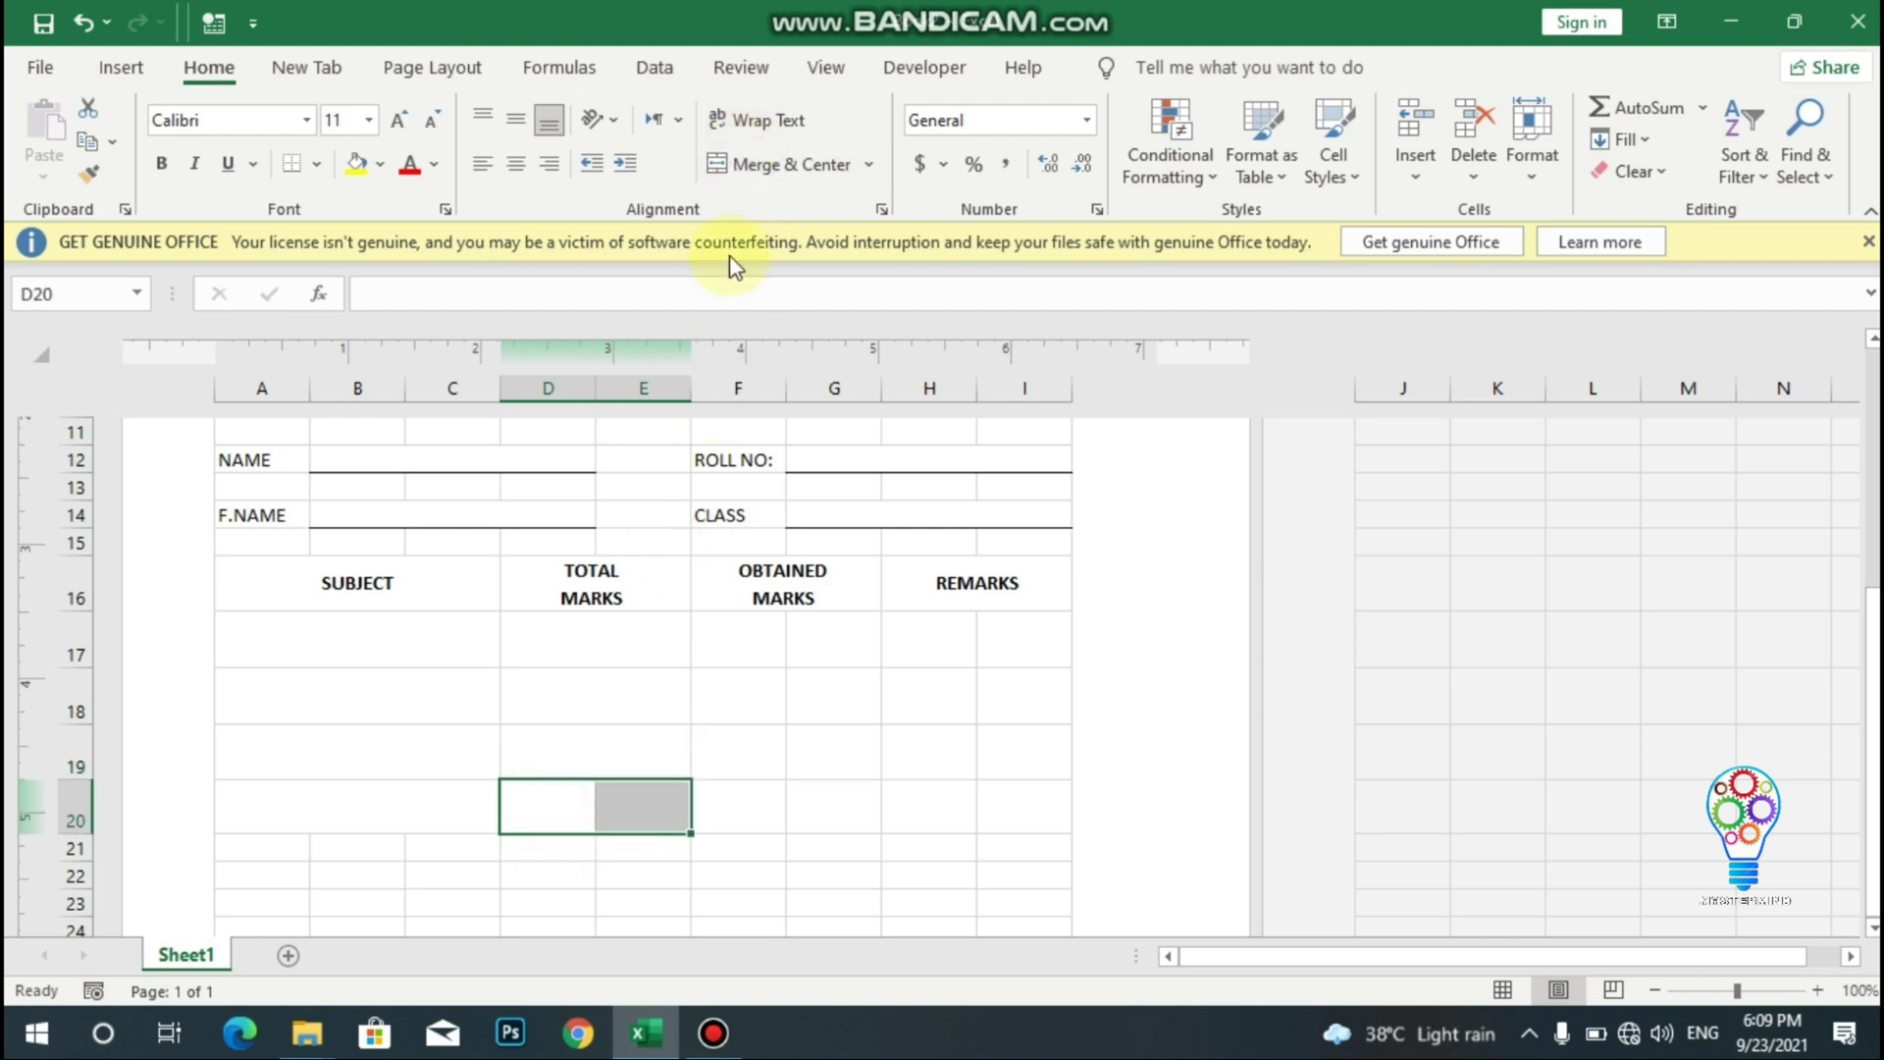
left_click(737, 161)
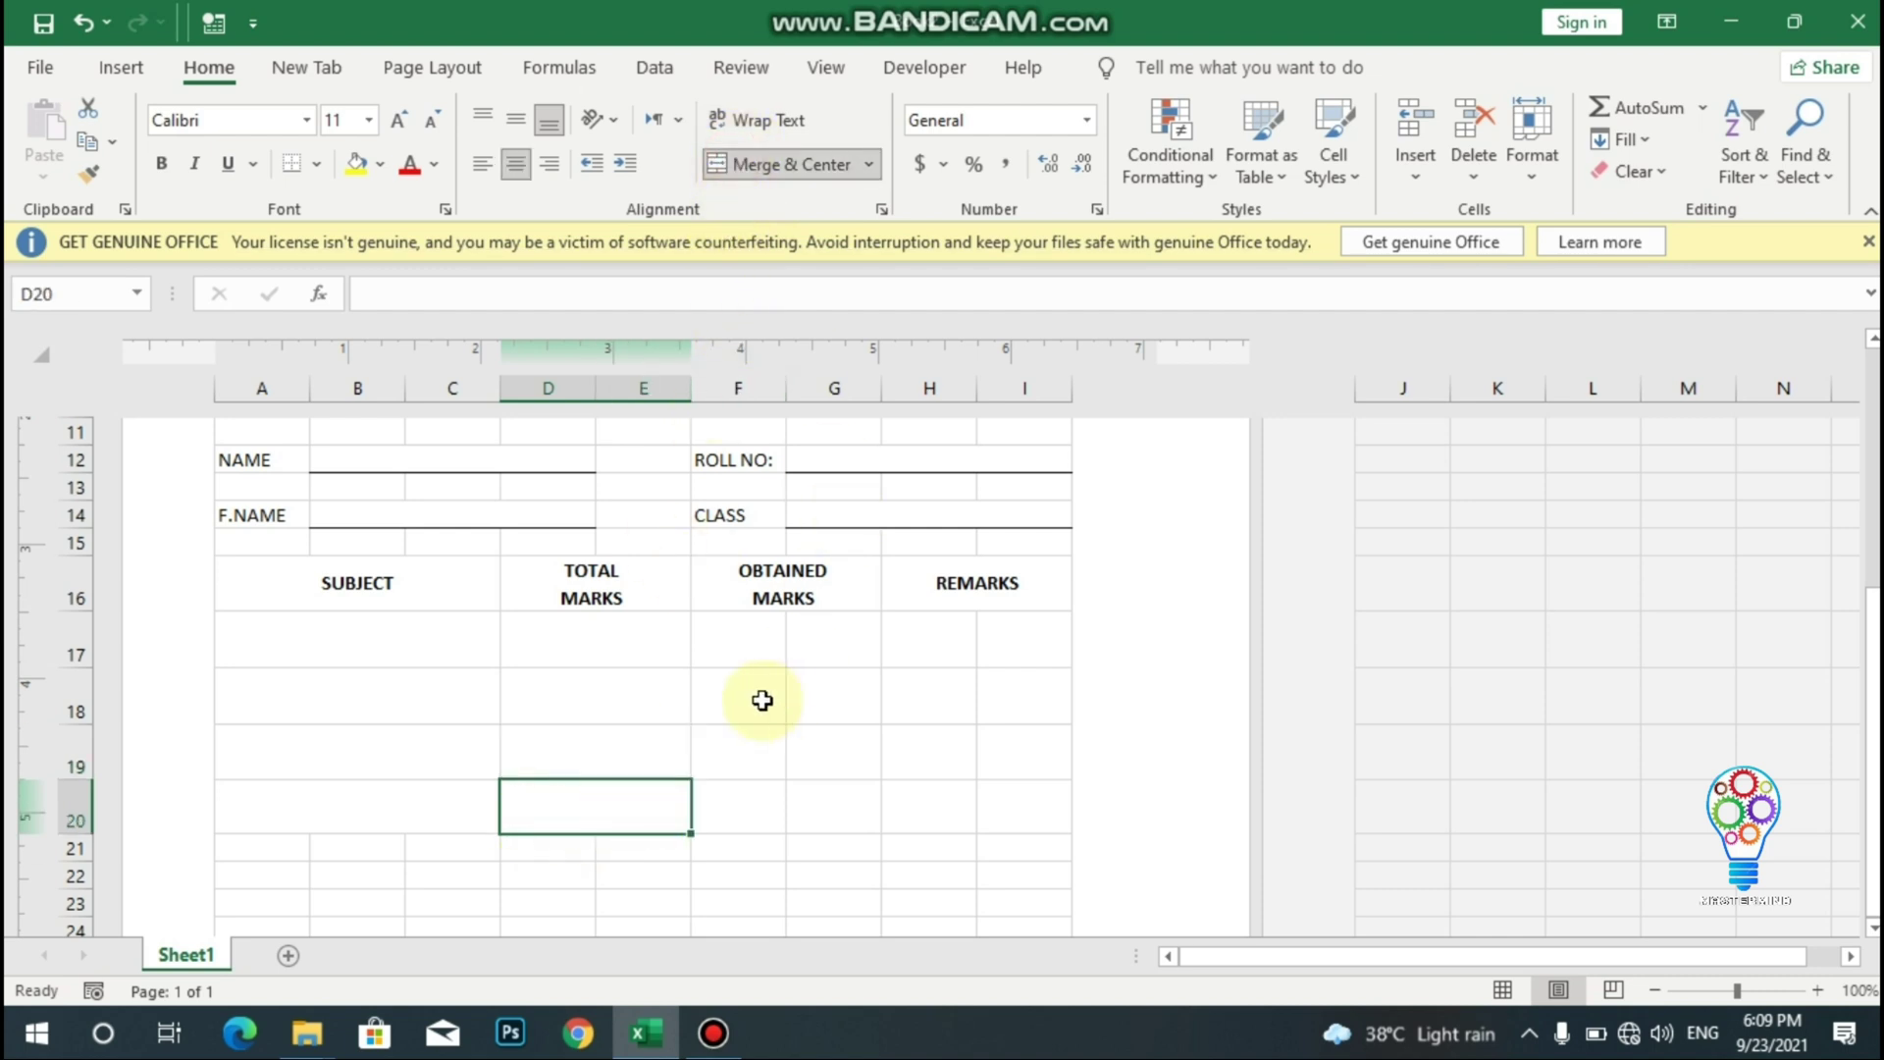
- Merge F:G into single cells under OBTAINED MARKS in rows 17 to 20
left_click_drag(741, 655, 810, 654)
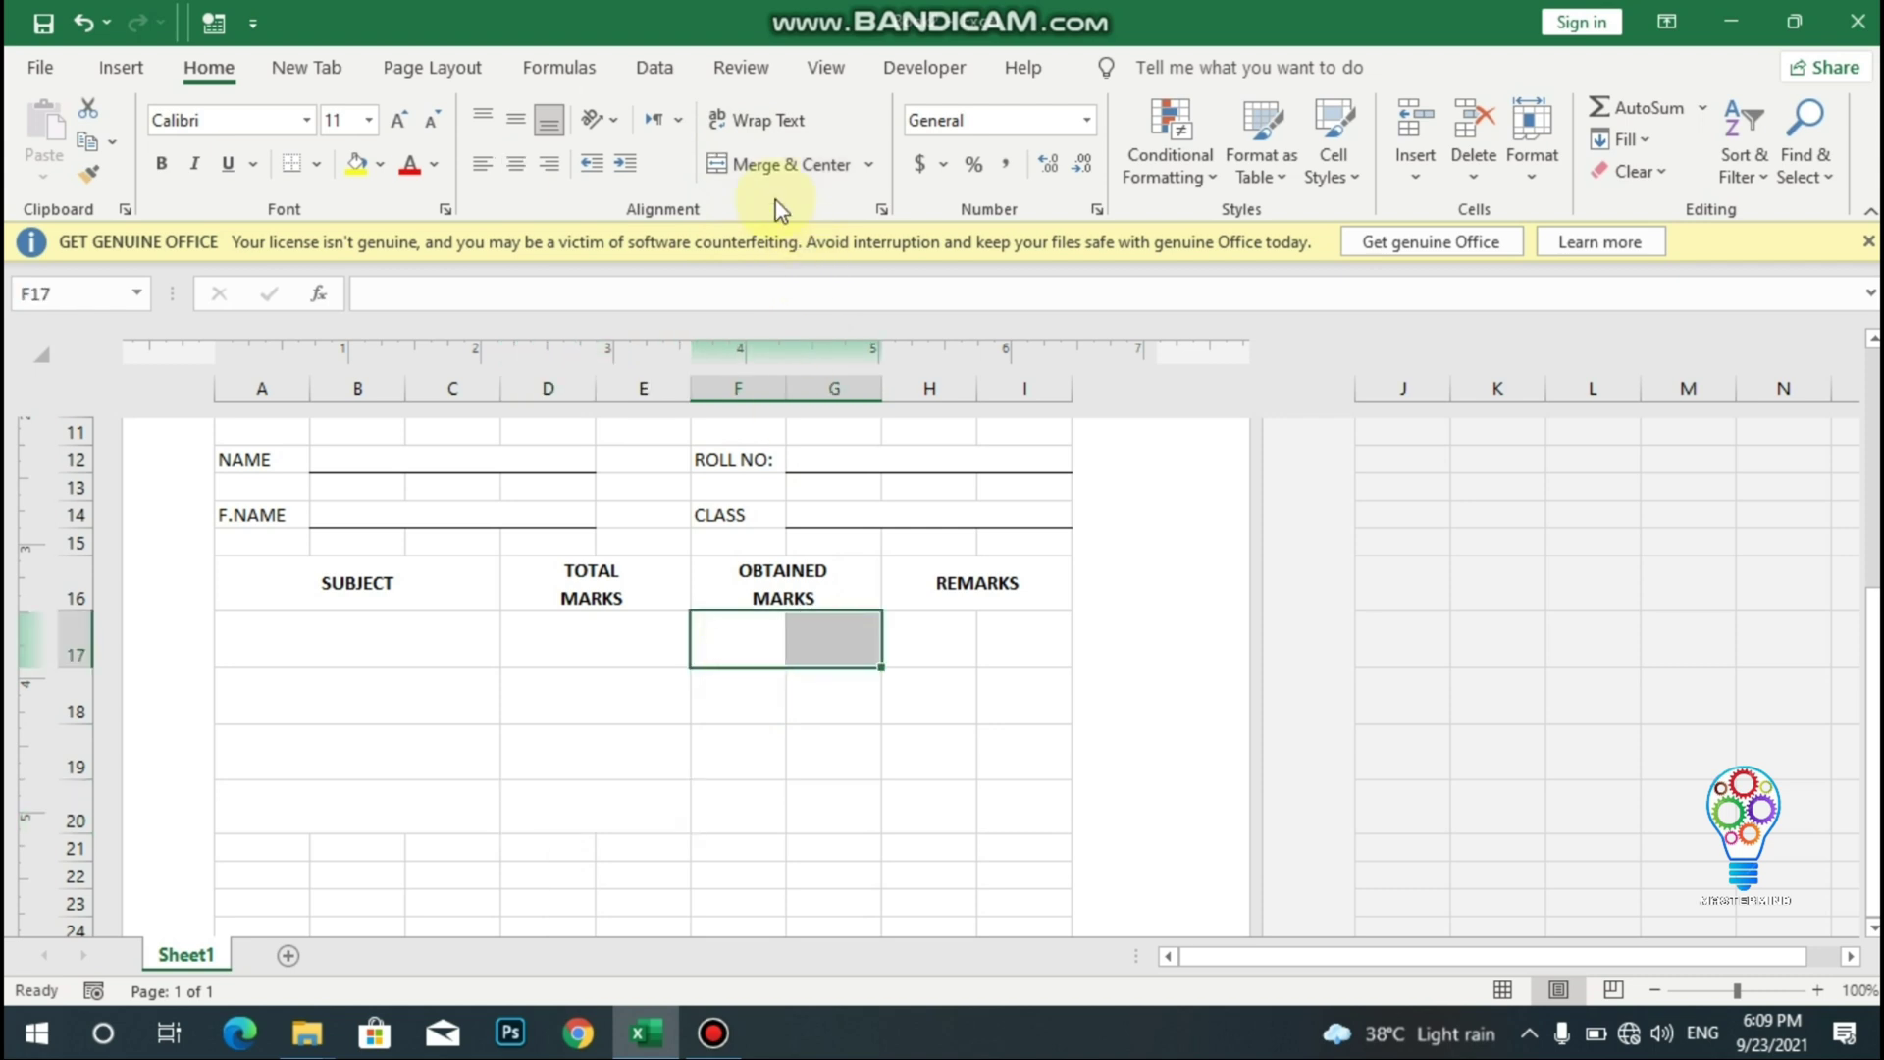
left_click(760, 164)
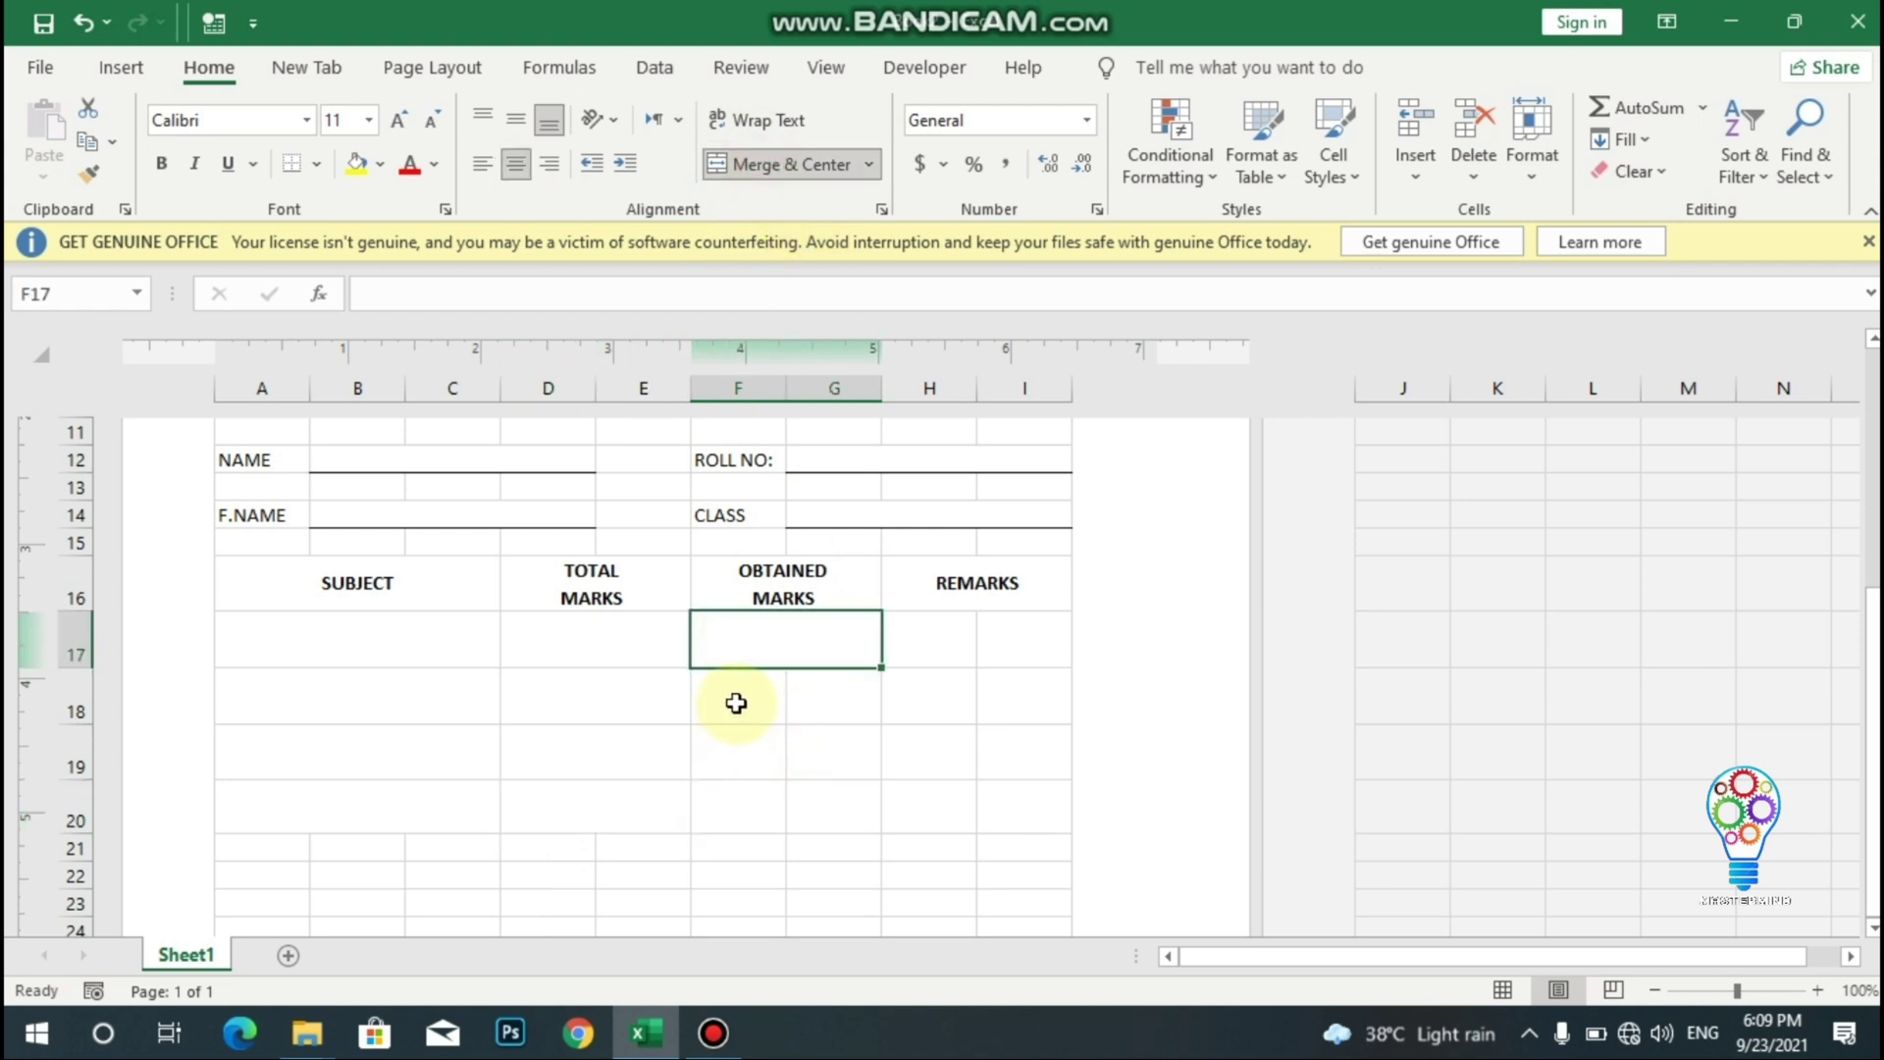
left_click_drag(736, 703, 837, 698)
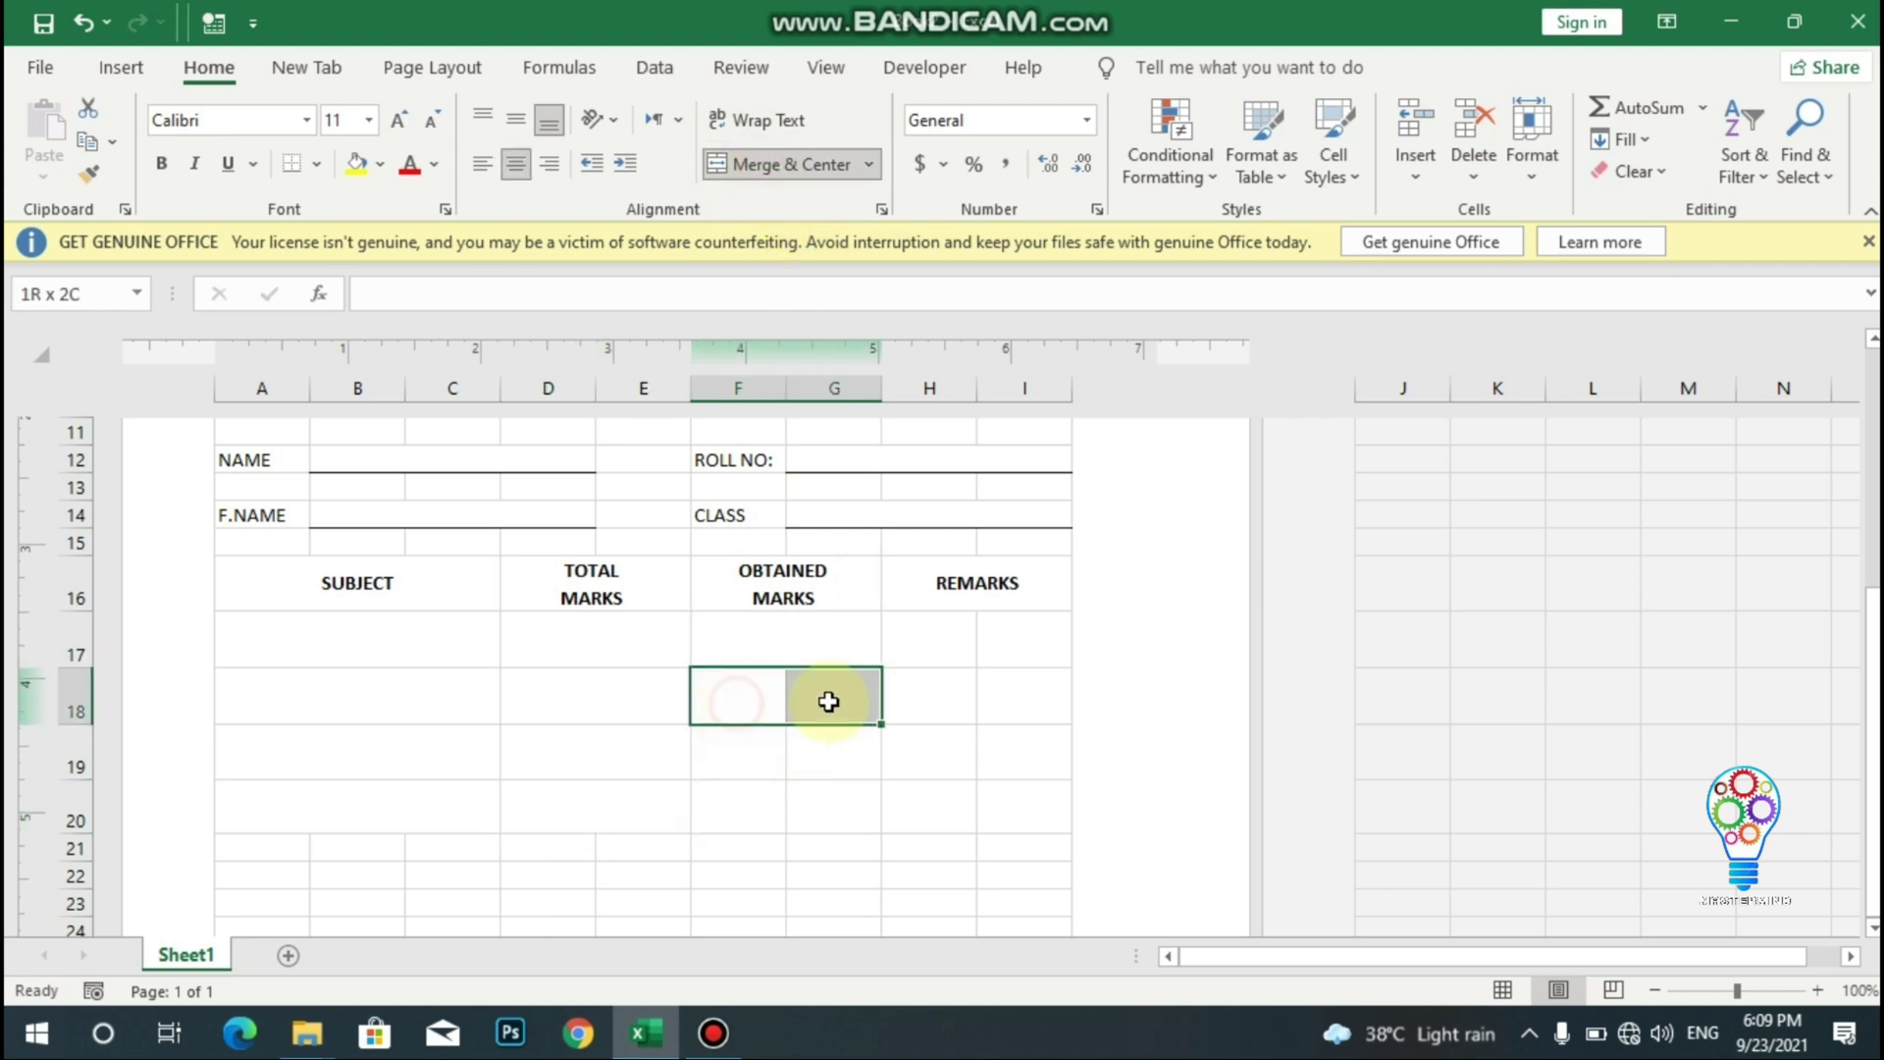
left_click(780, 167)
left_click_drag(758, 752, 825, 751)
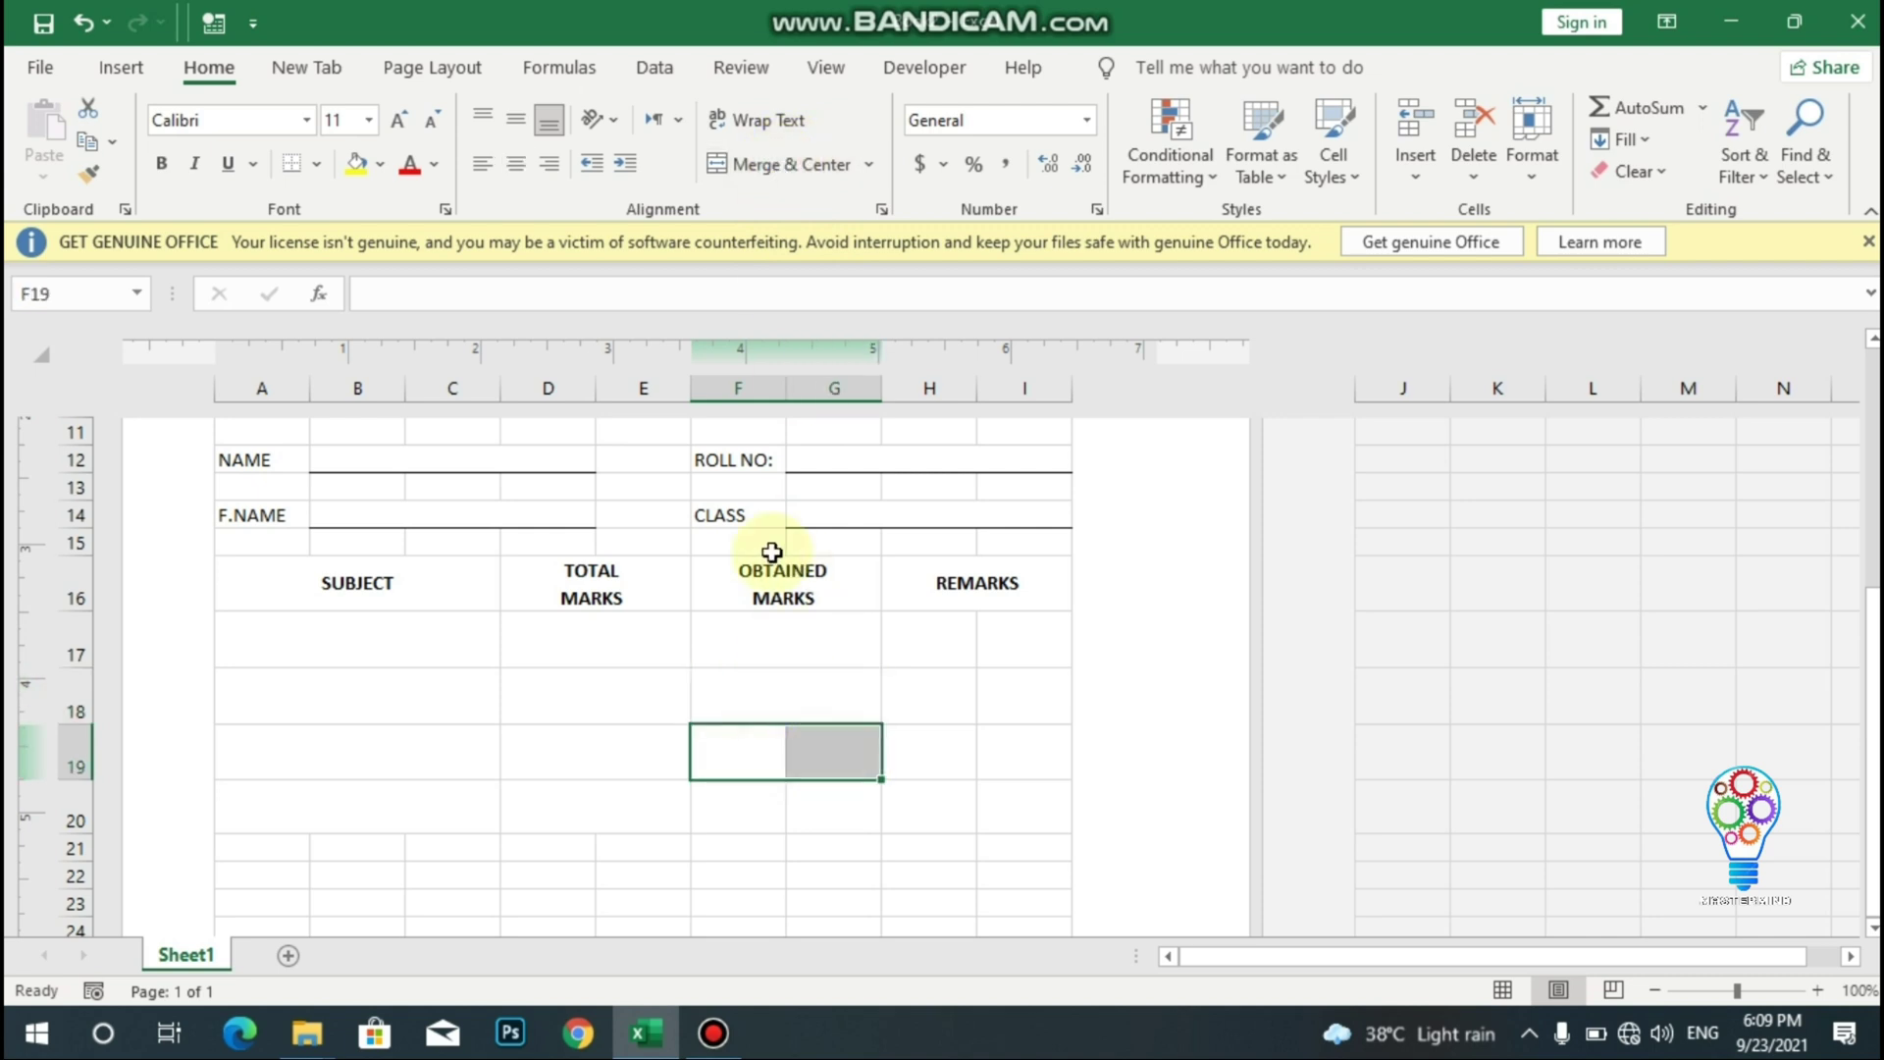
left_click(742, 167)
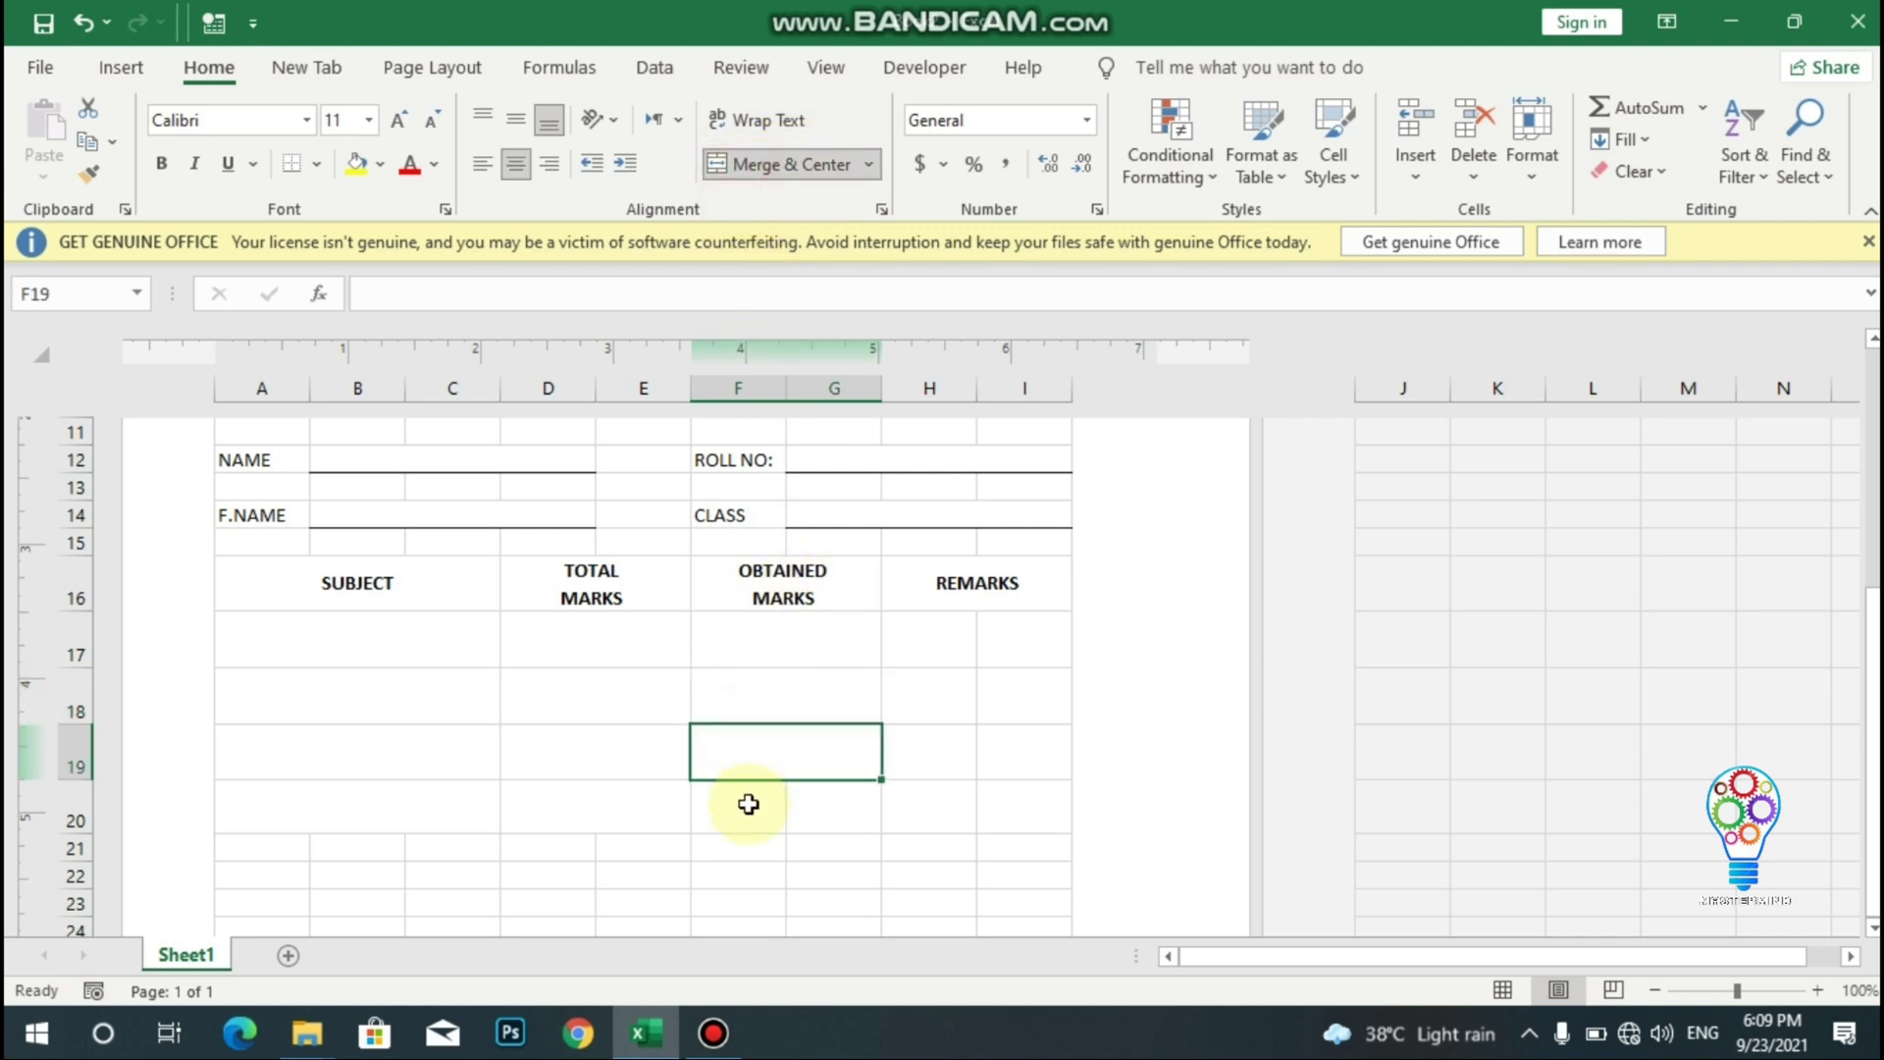
left_click_drag(749, 804, 832, 803)
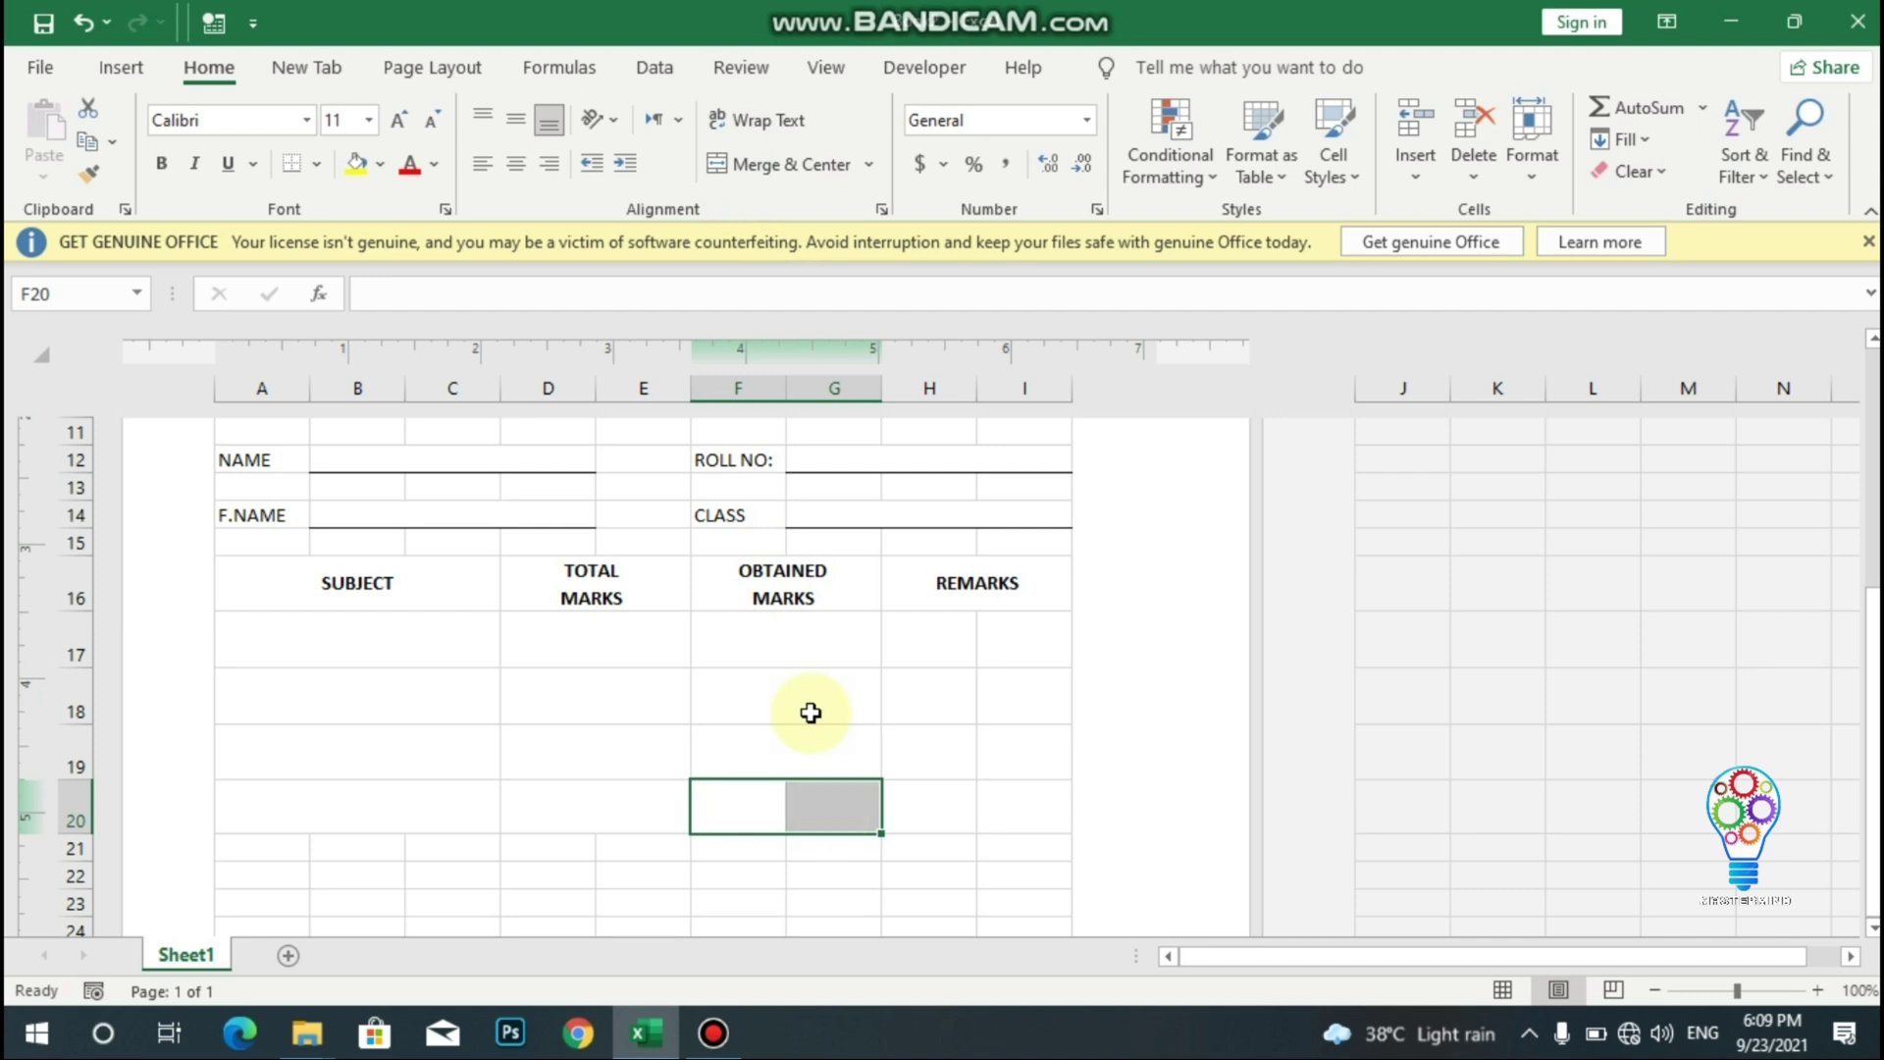
left_click(762, 169)
- Merge H17:I20 into one REMARKS block
left_click(942, 656)
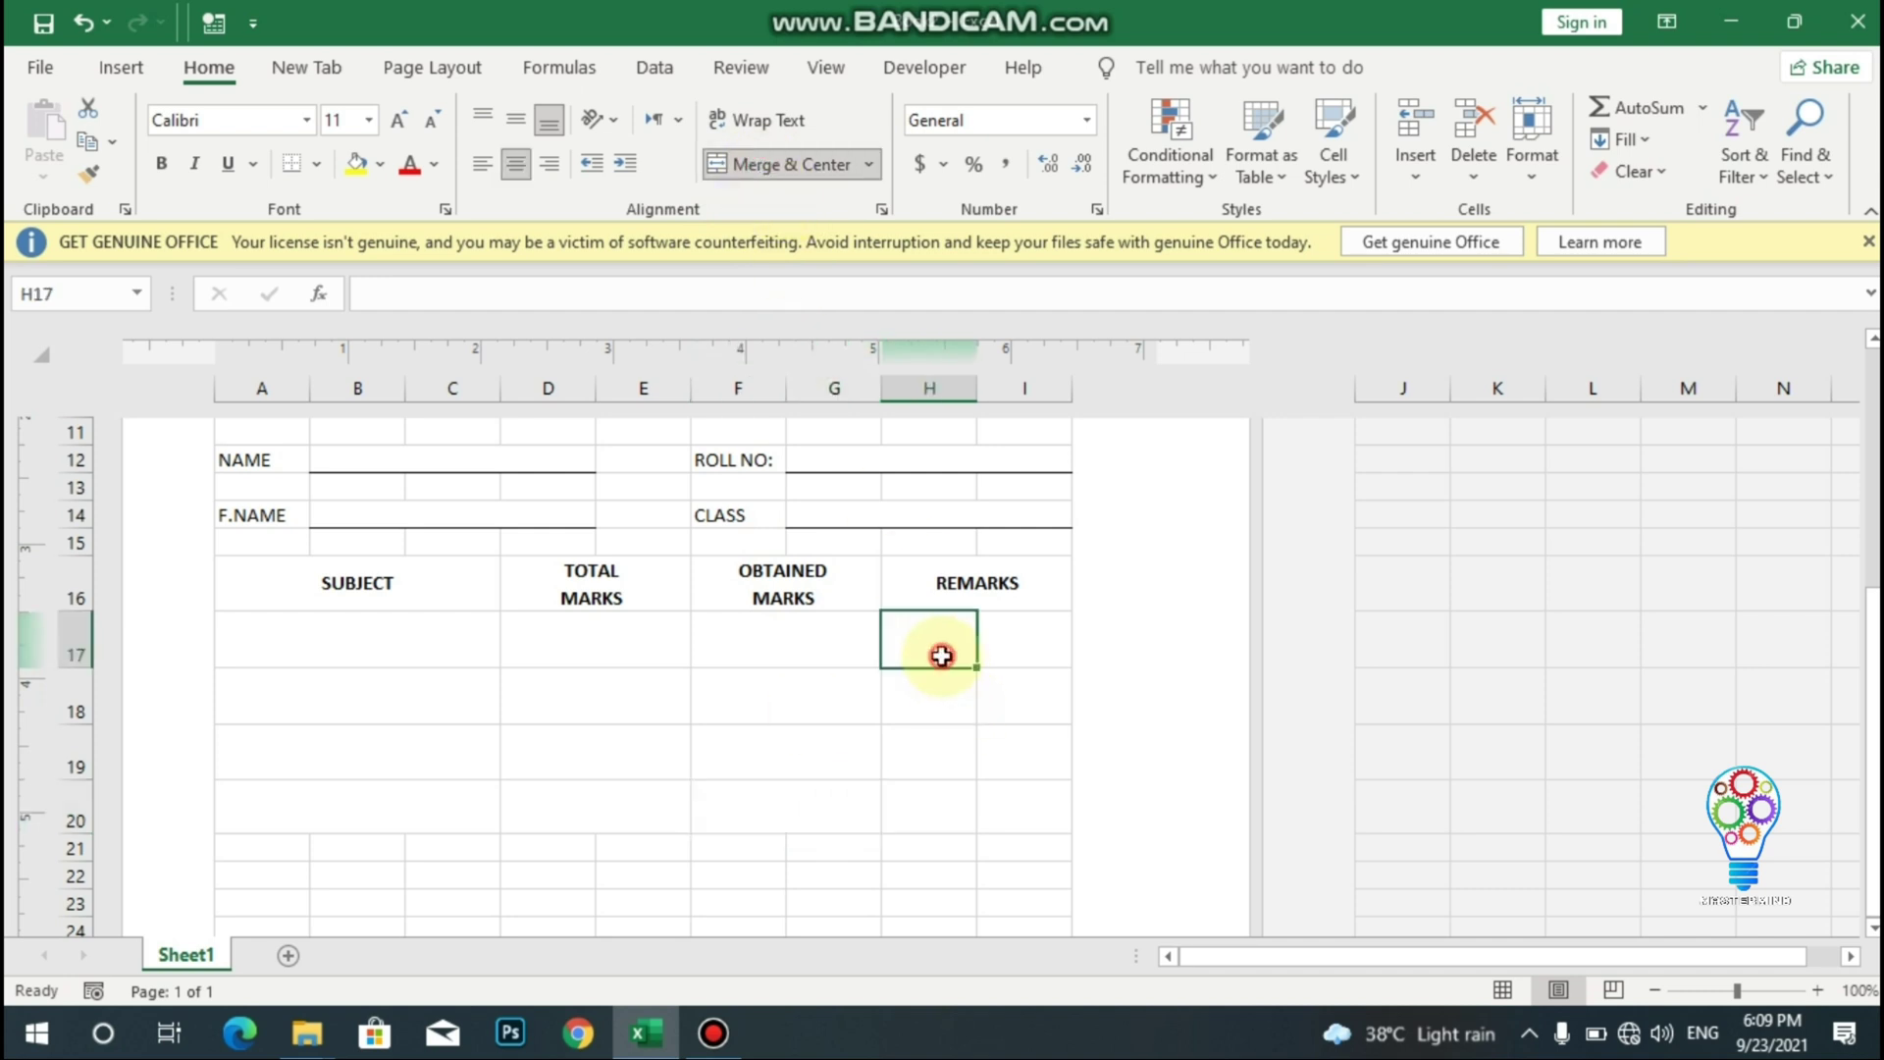
left_click_drag(942, 655, 1015, 820)
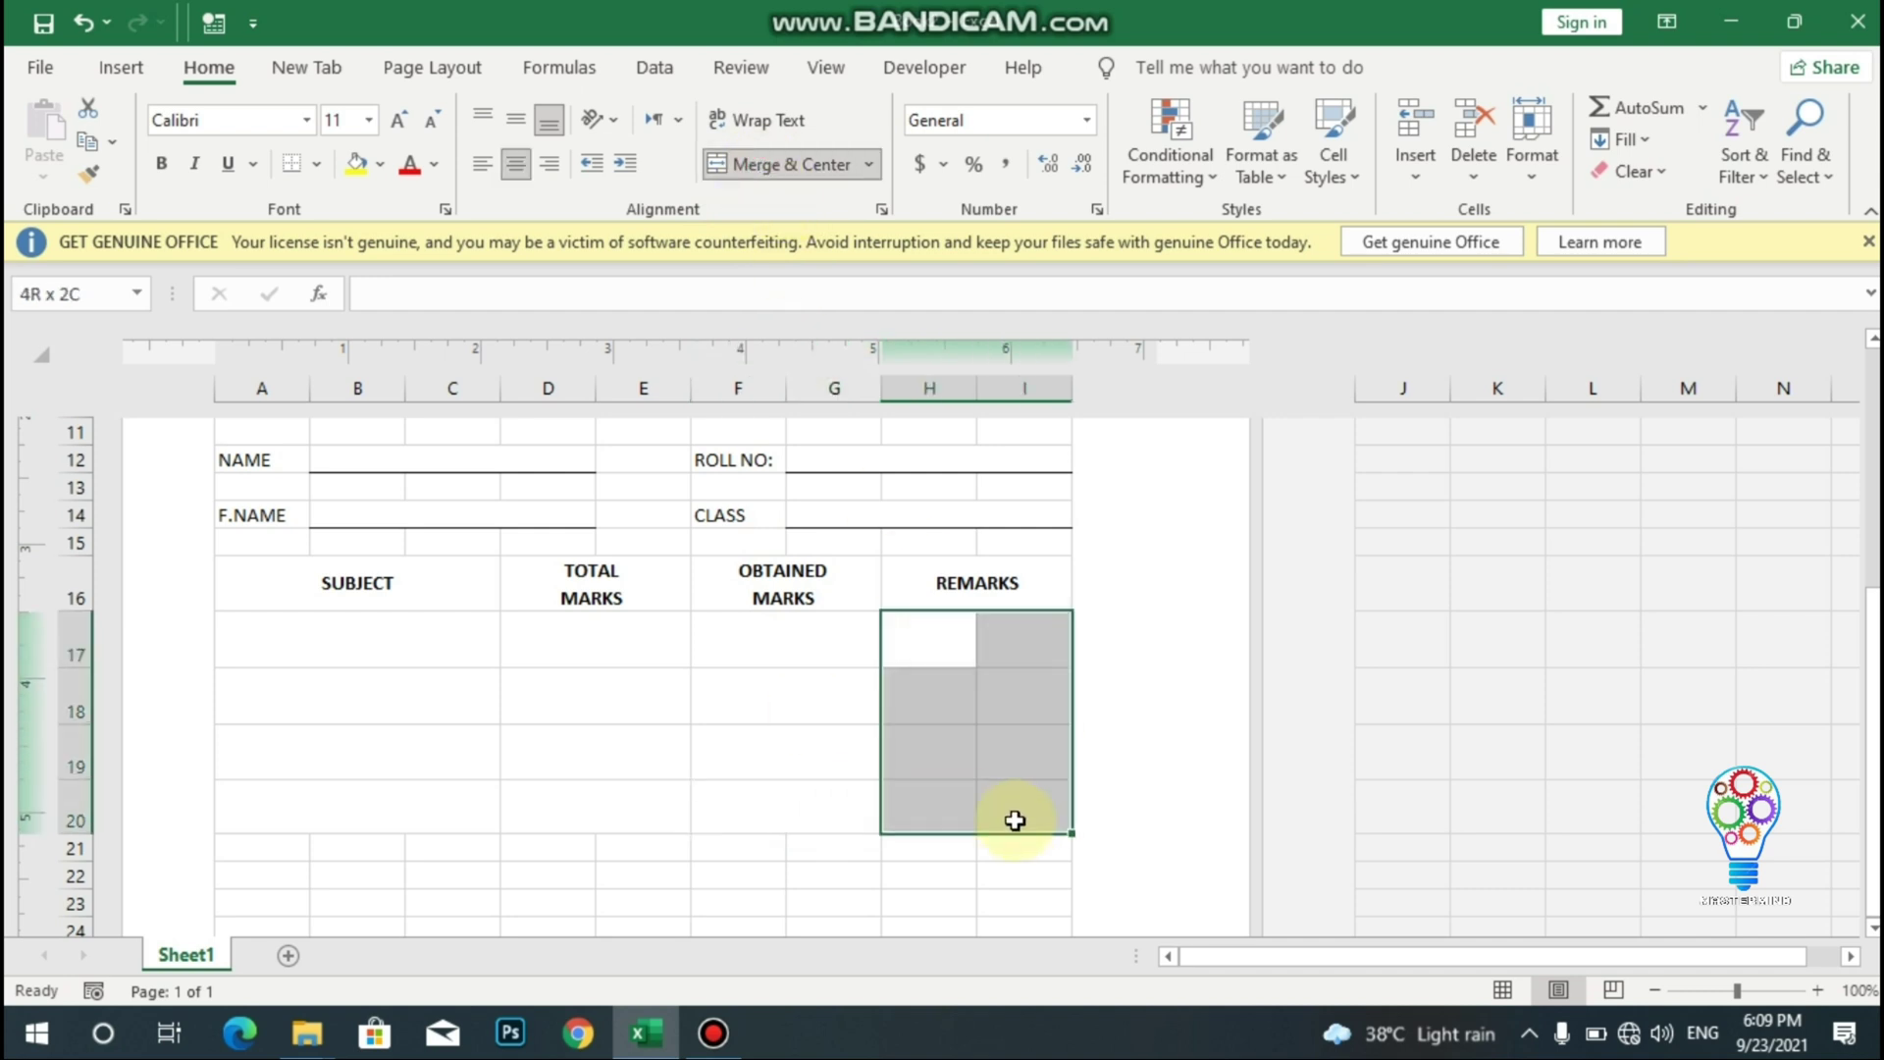
left_click(721, 167)
left_click_drag(252, 567, 1005, 739)
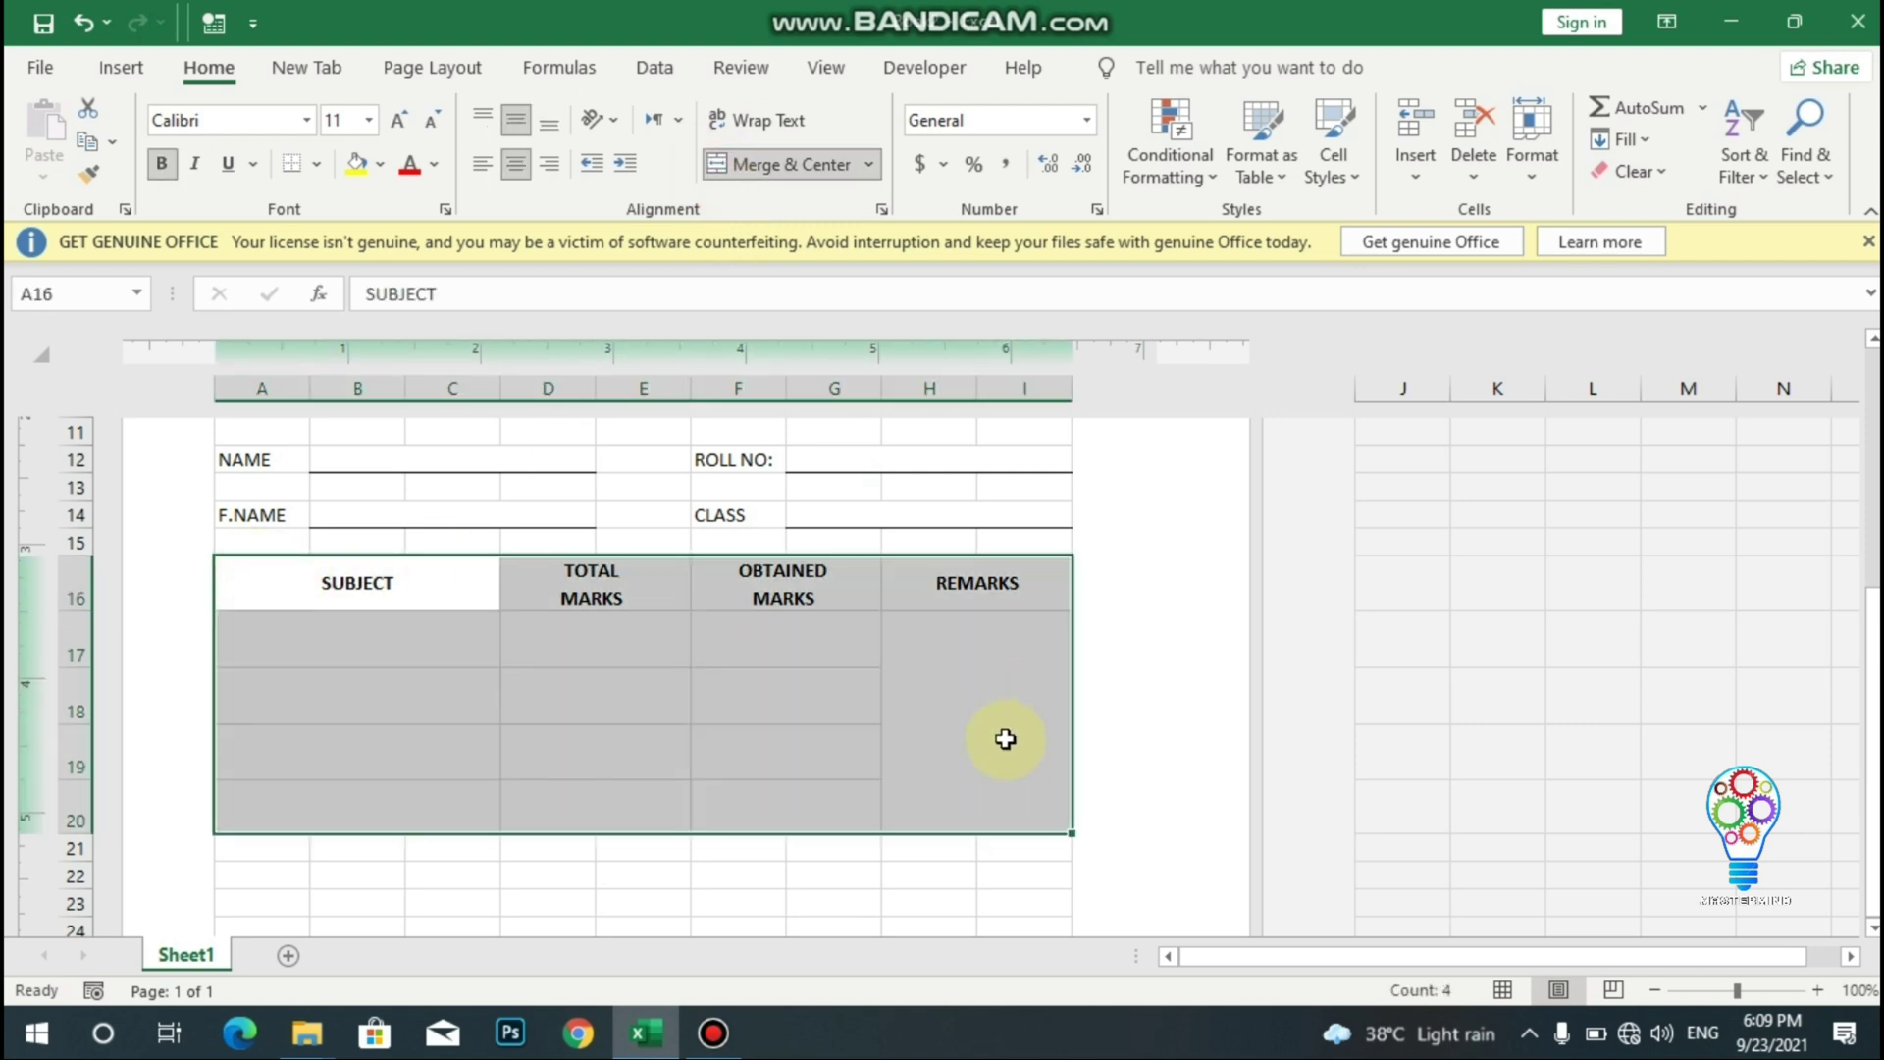
- Apply All Borders to the marks table A16:I20
left_click(324, 165)
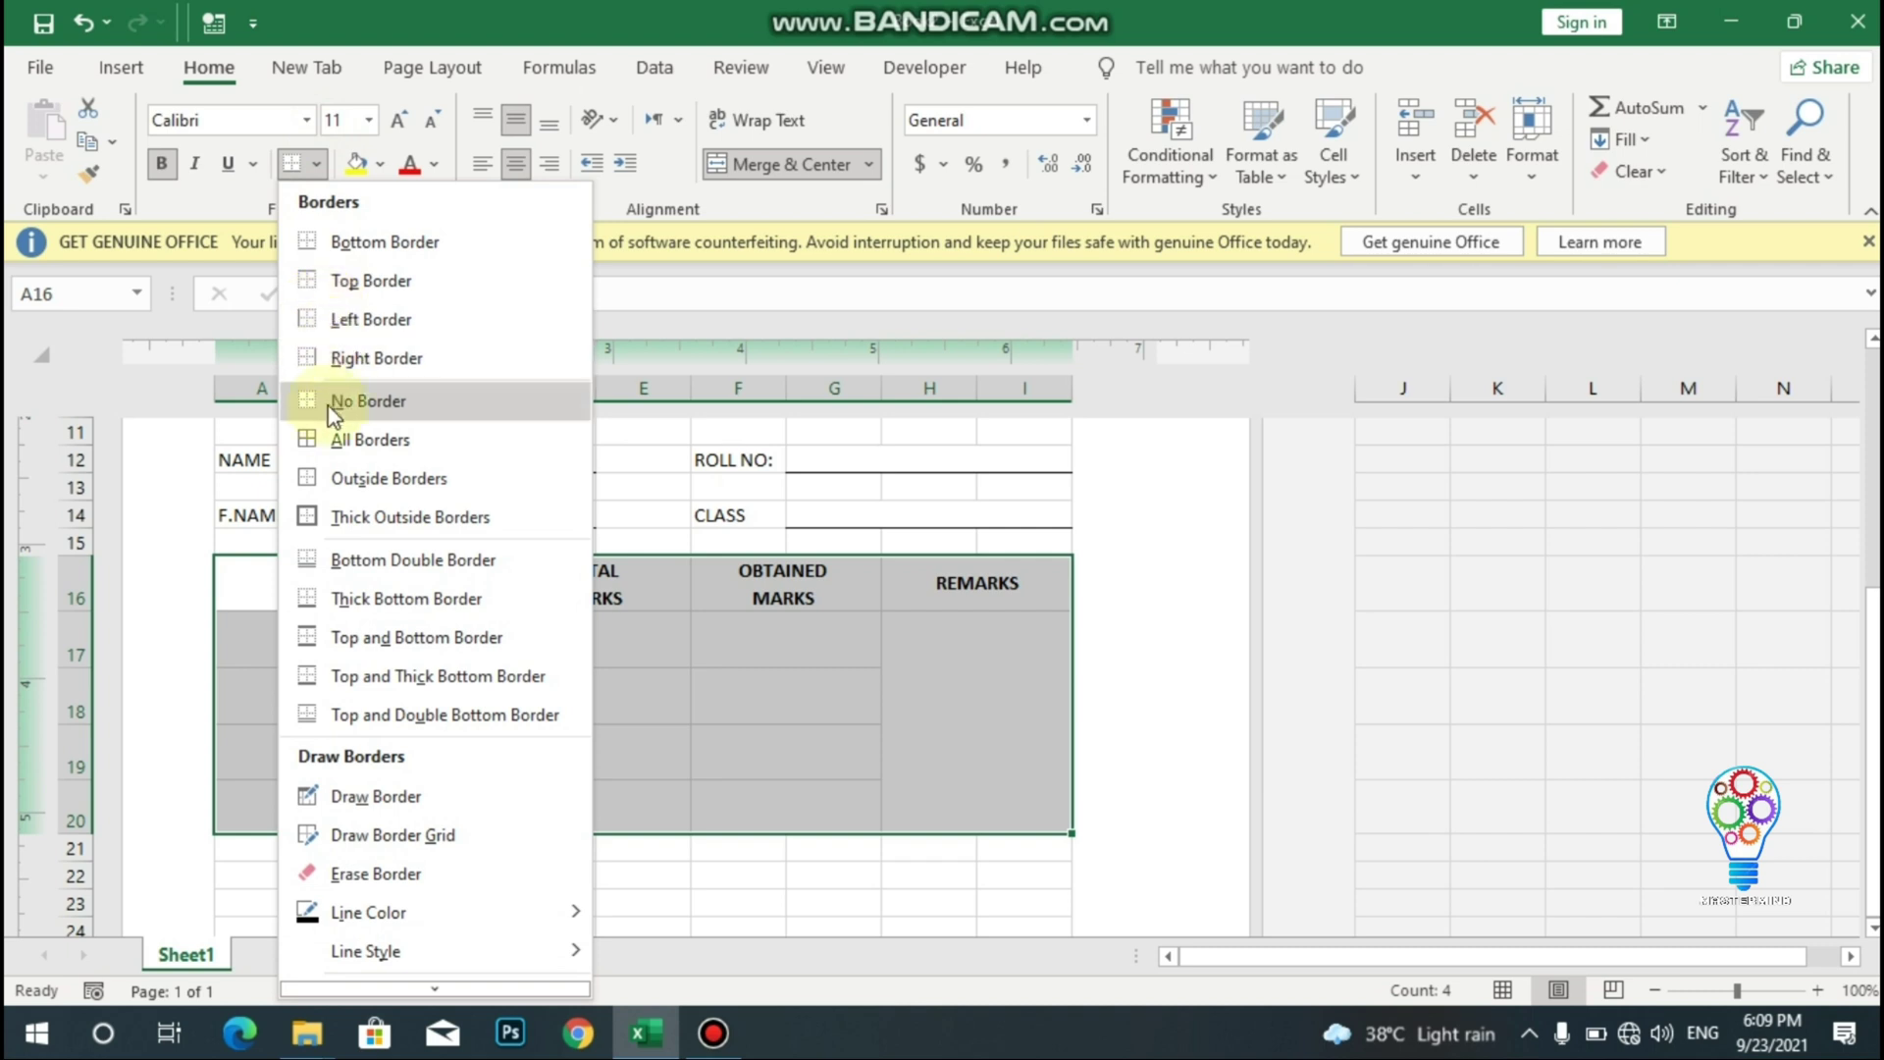
left_click(326, 439)
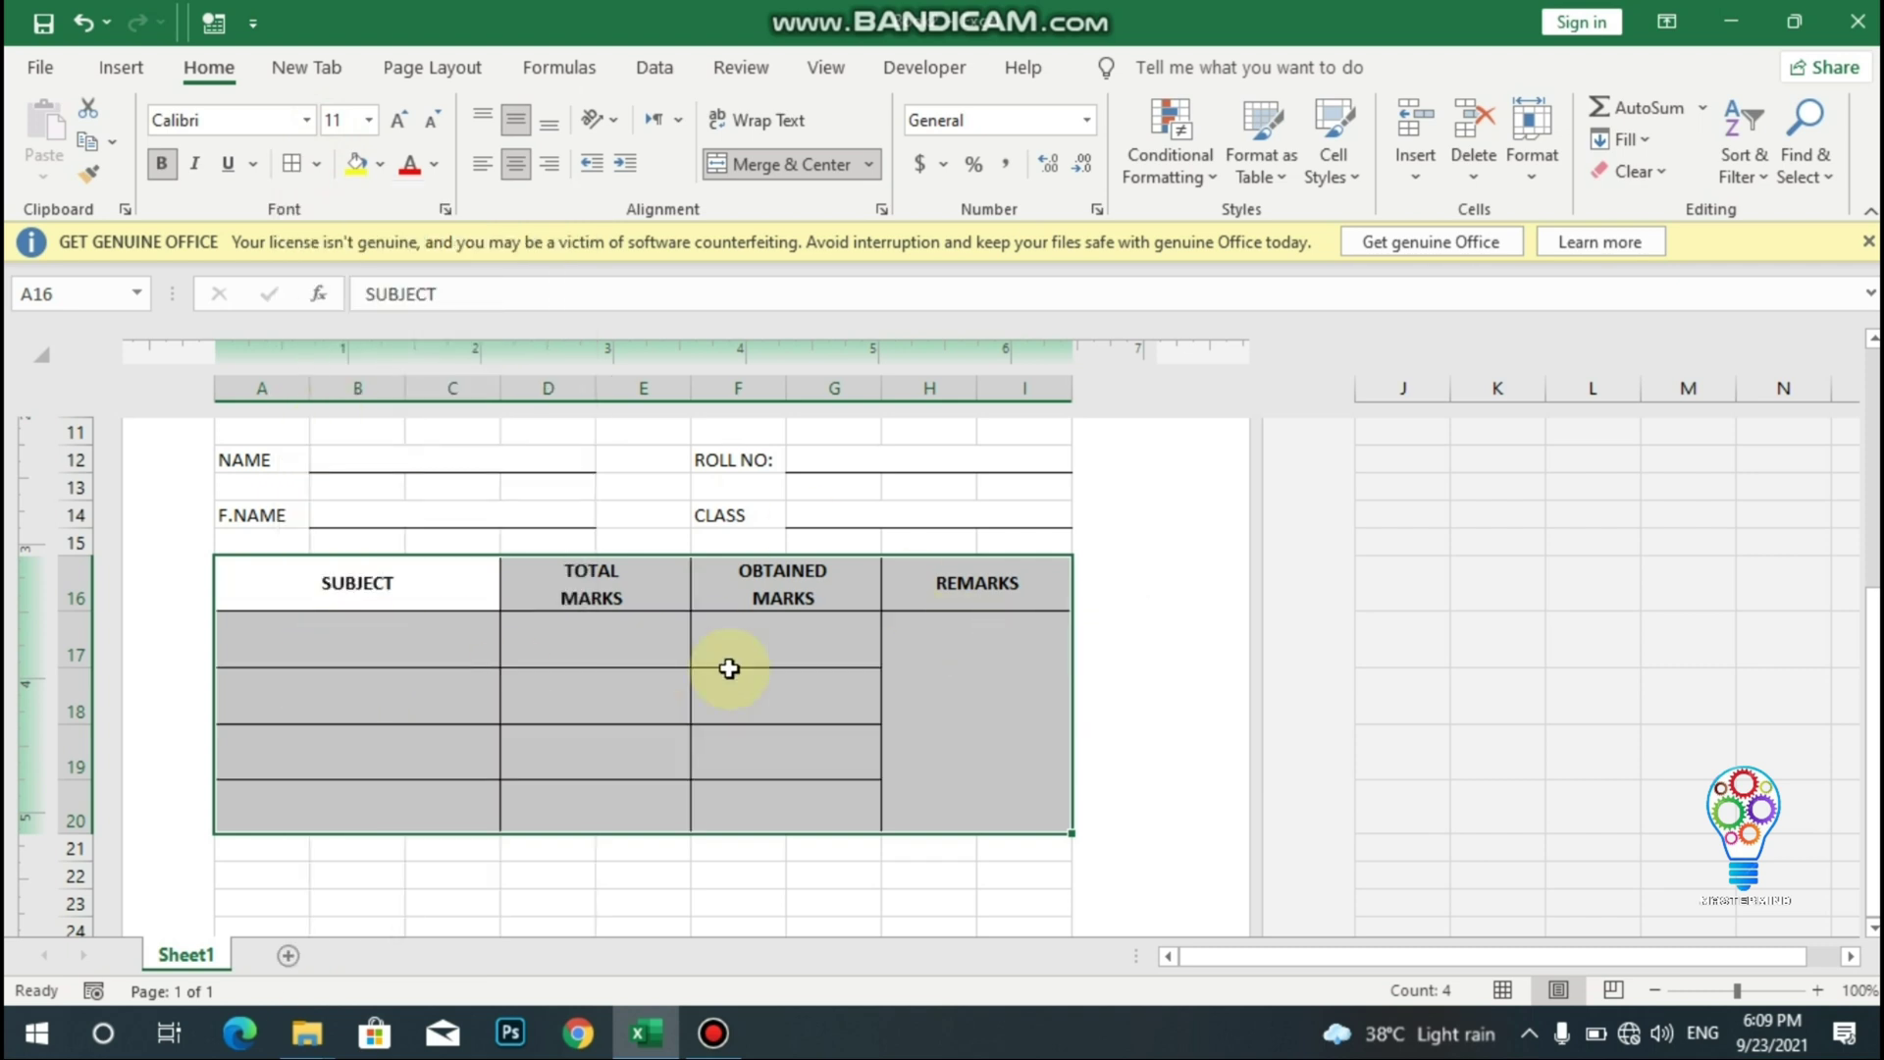
key("Down")
key("Down")
key("Down")
key("Down")
key("Down")
key("Down")
key("Down")
key("Down")
key("Down")
key("Down")
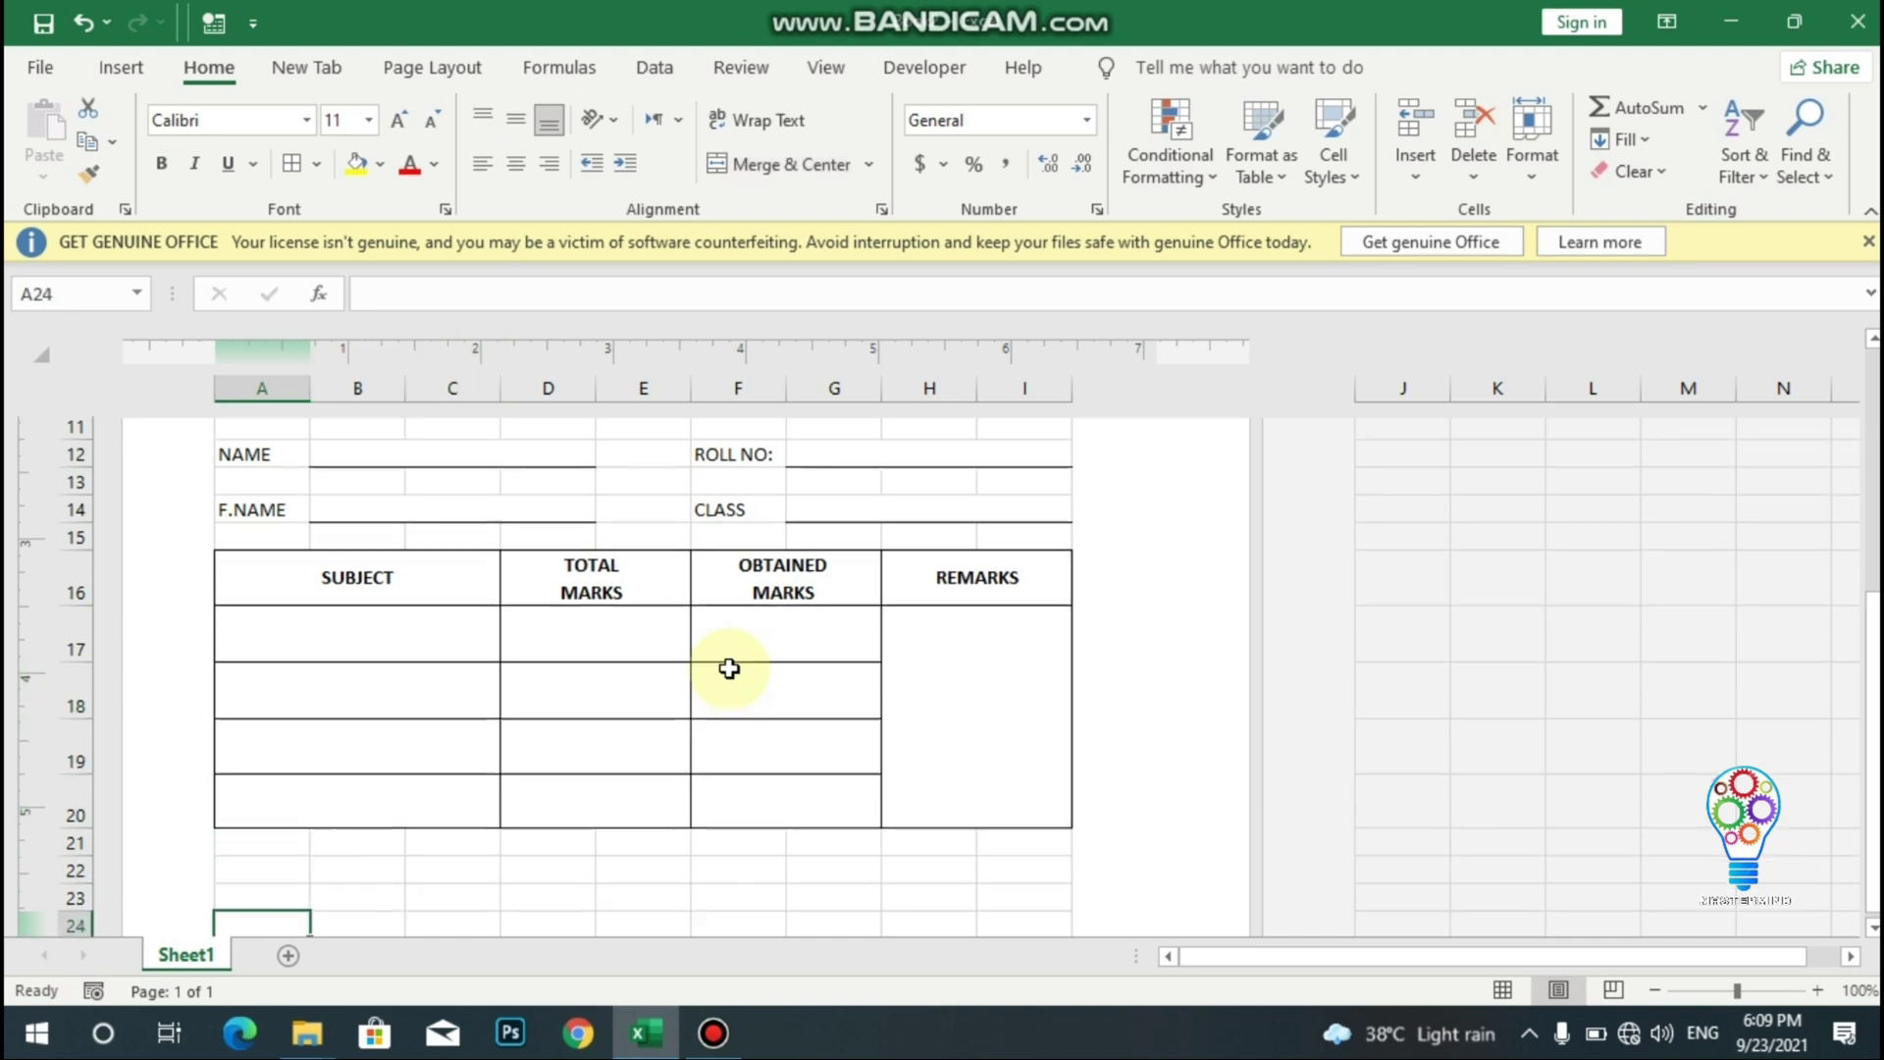
key("Down")
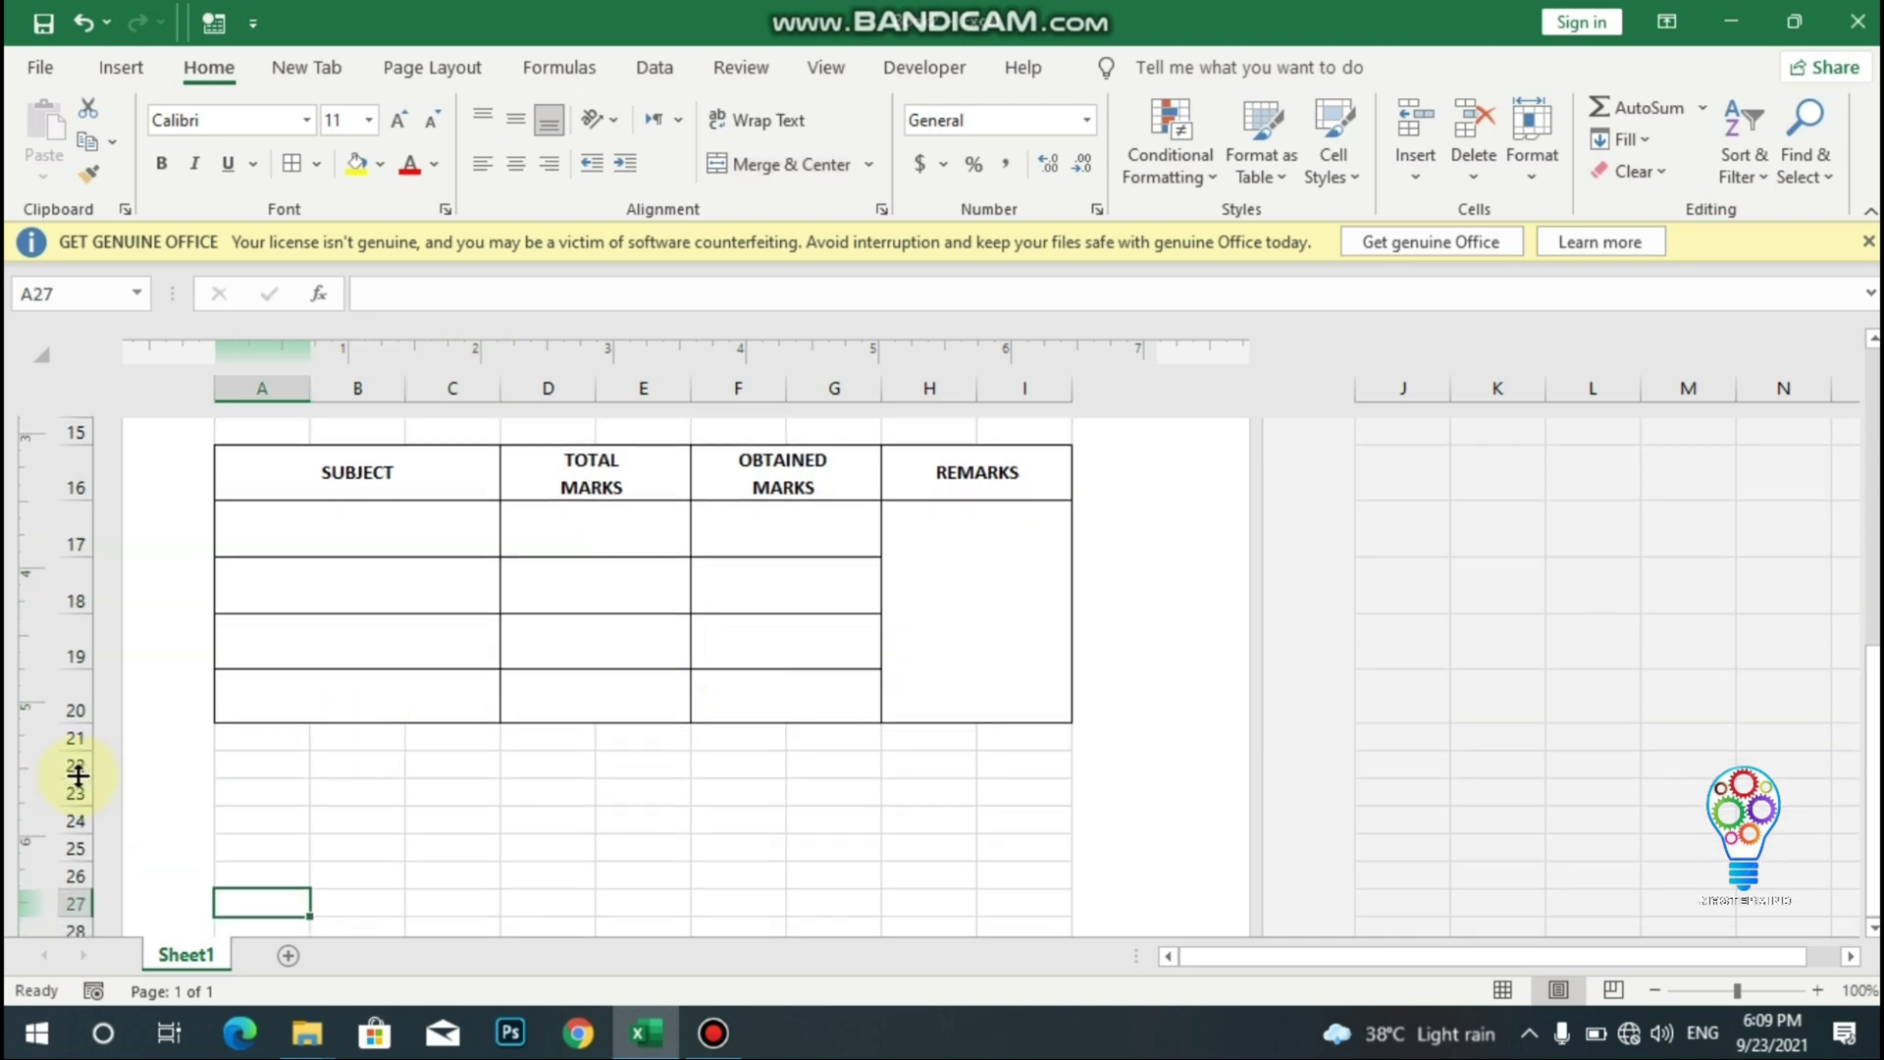
- Drag the row 22 and row 24 header edges down to increase their heights
left_click_drag(78, 773, 70, 855)
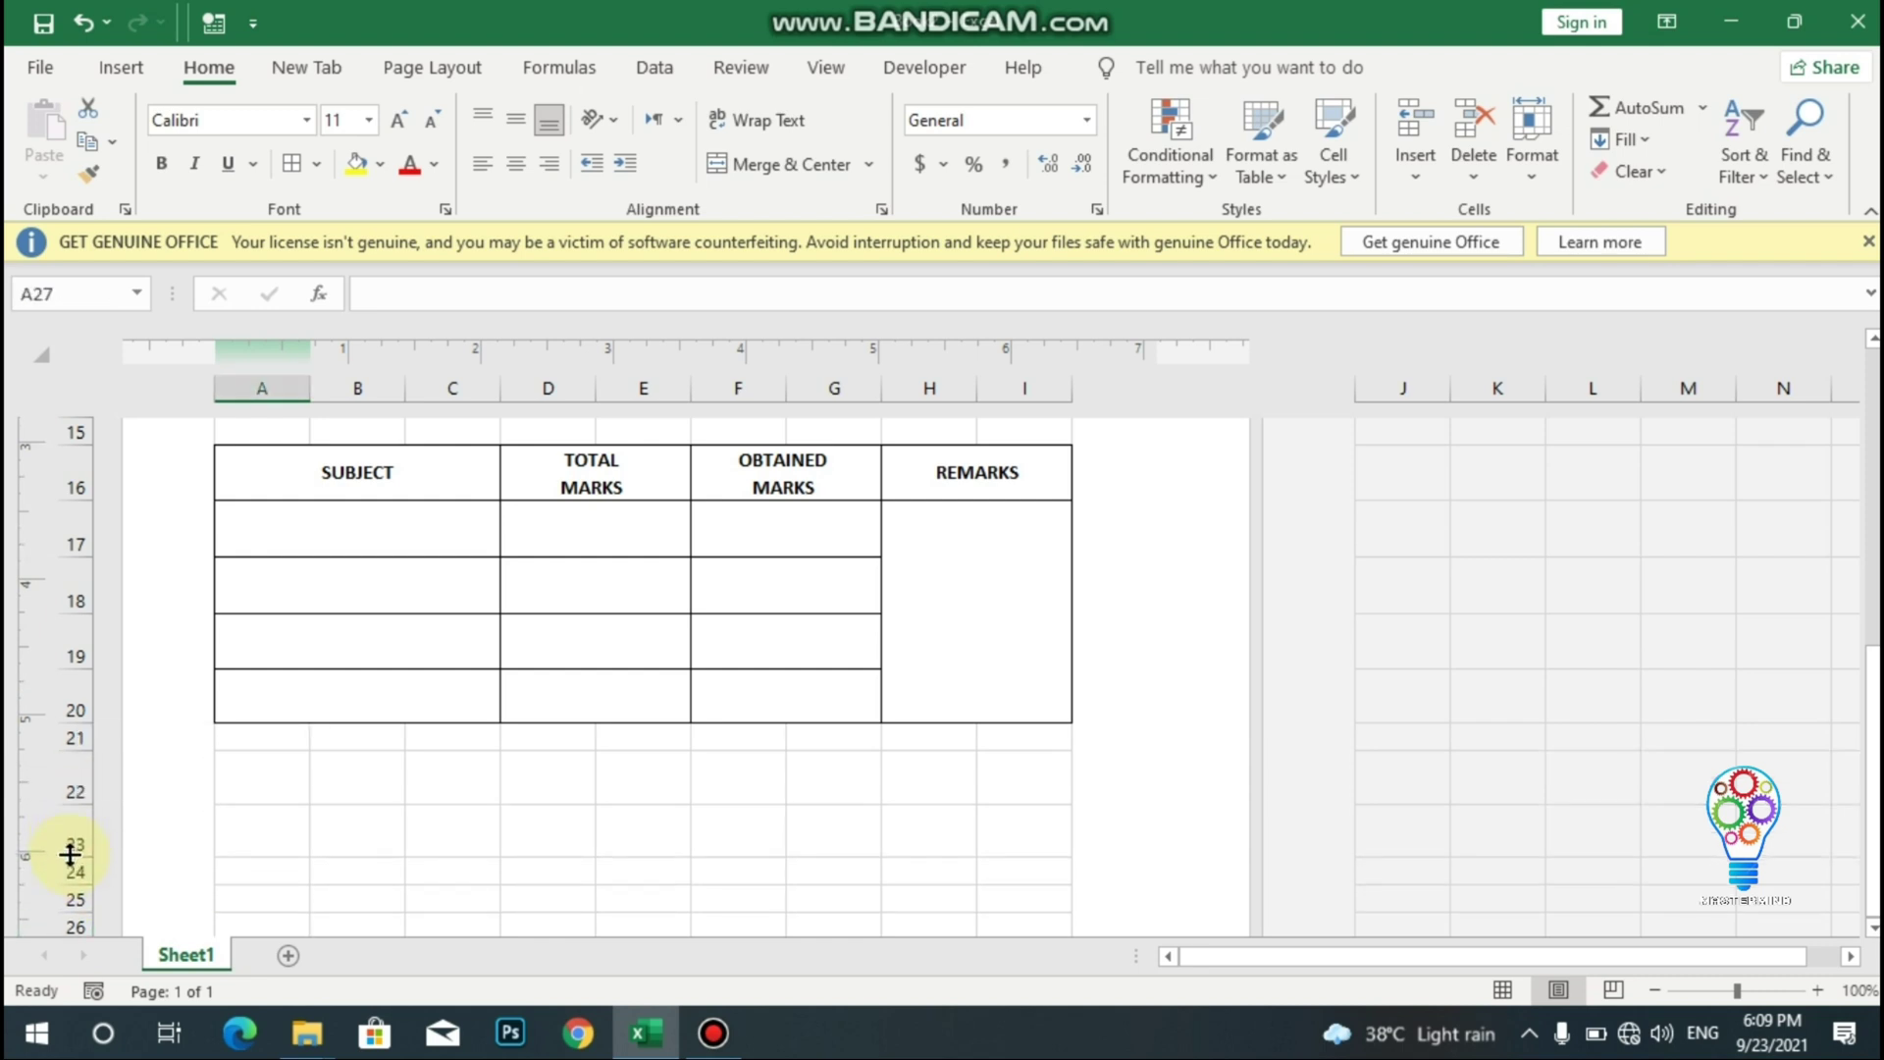
key("Down")
key("Down")
key("Down")
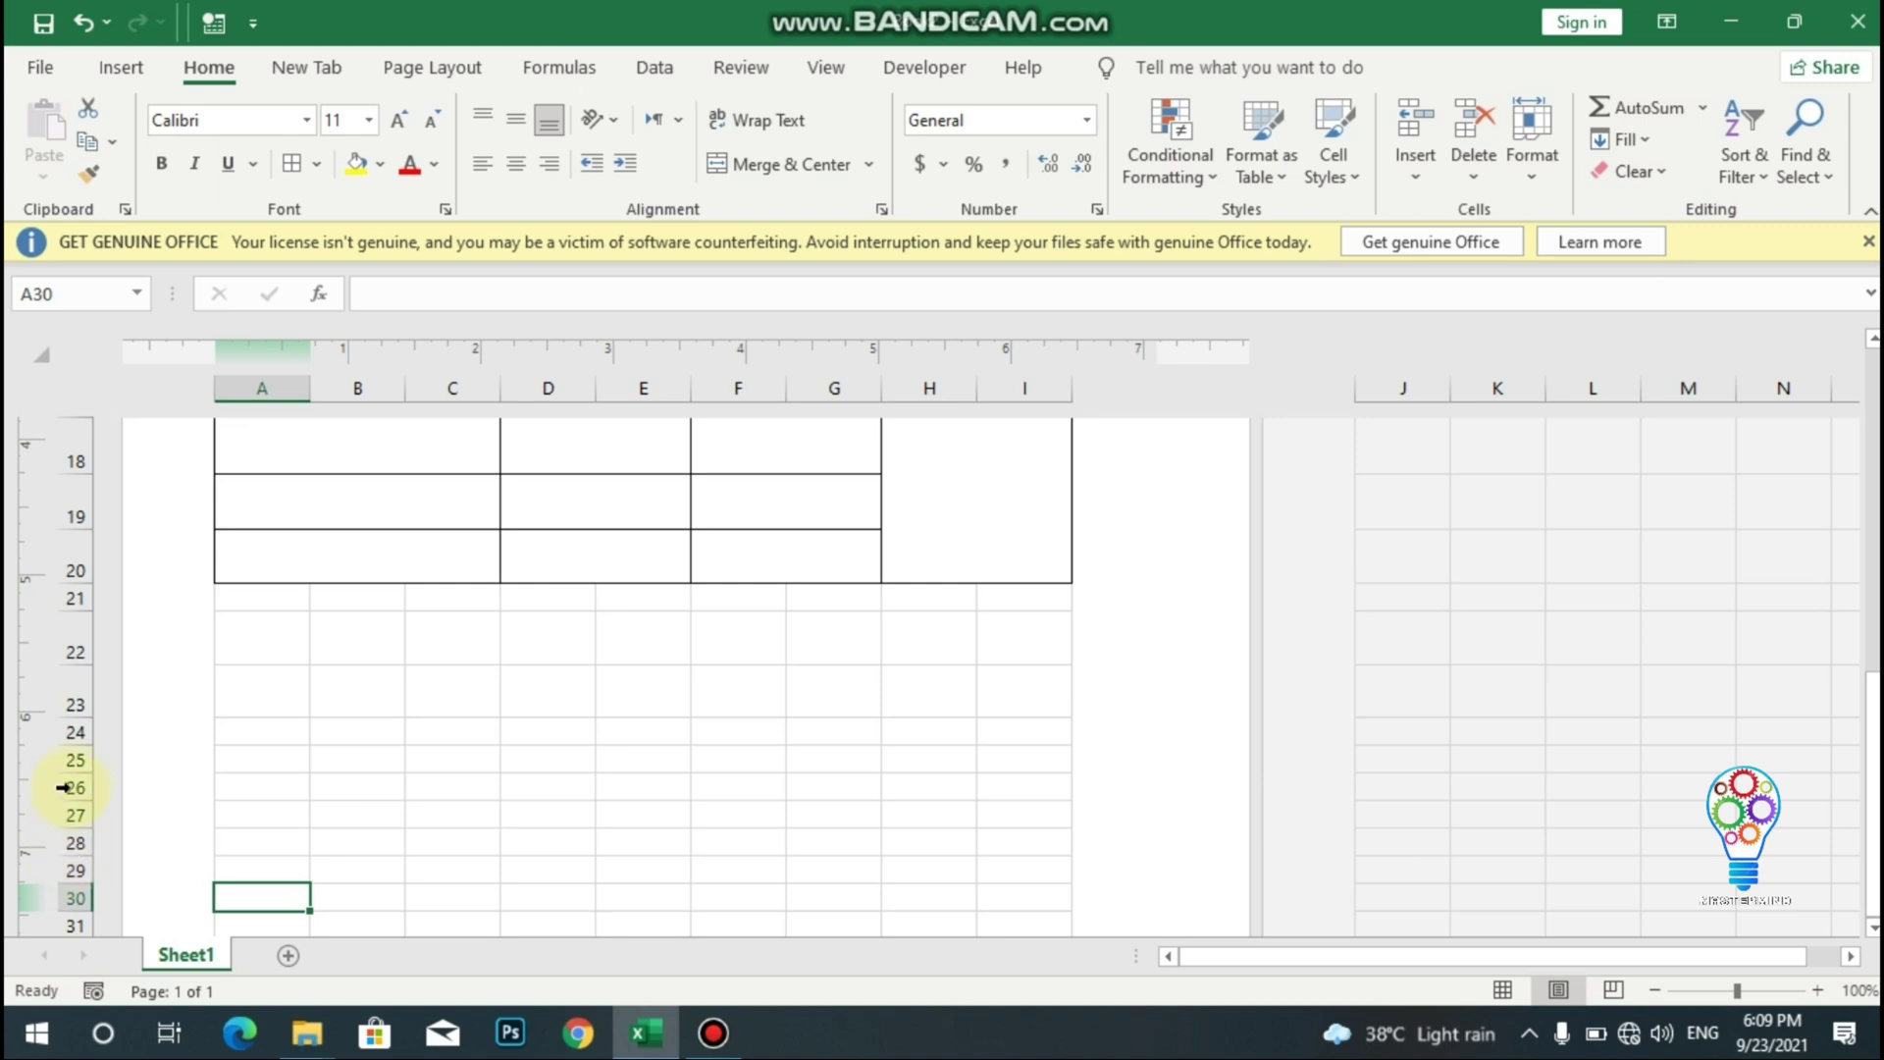
left_click_drag(78, 746, 79, 769)
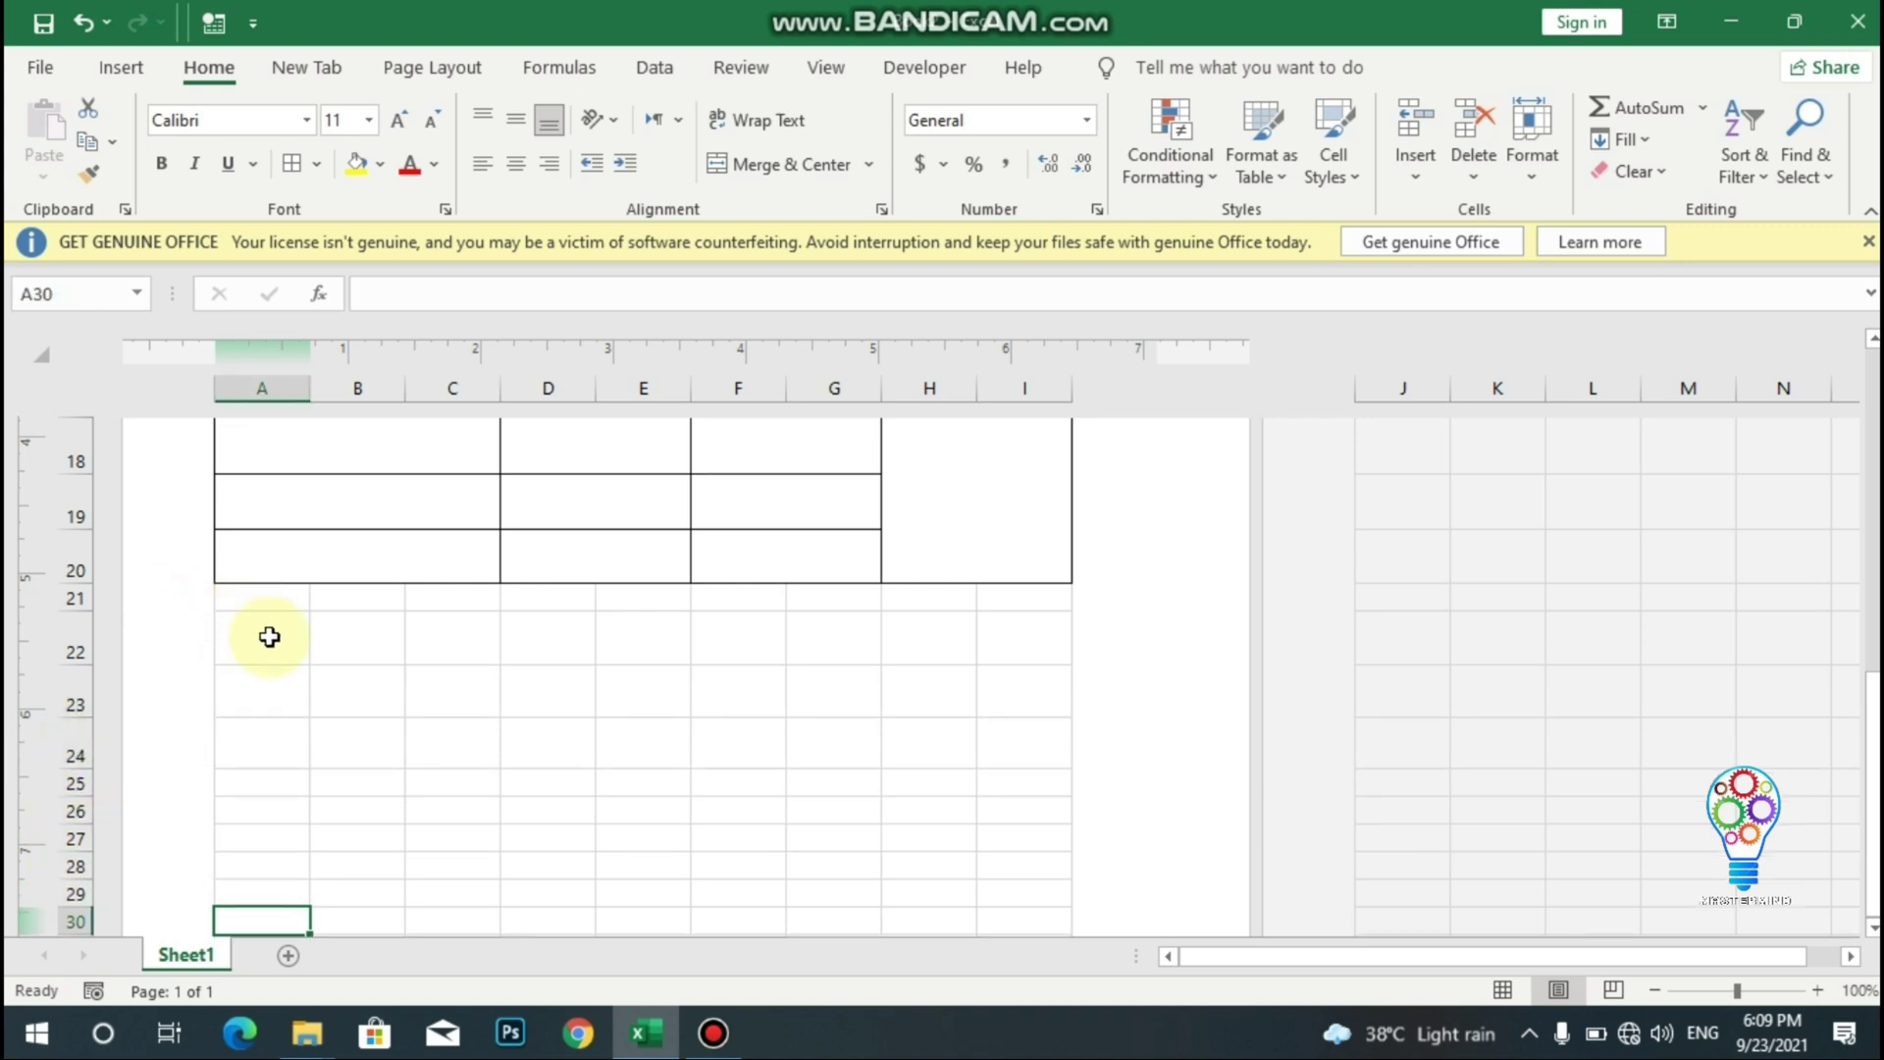
left_click_drag(265, 636, 450, 649)
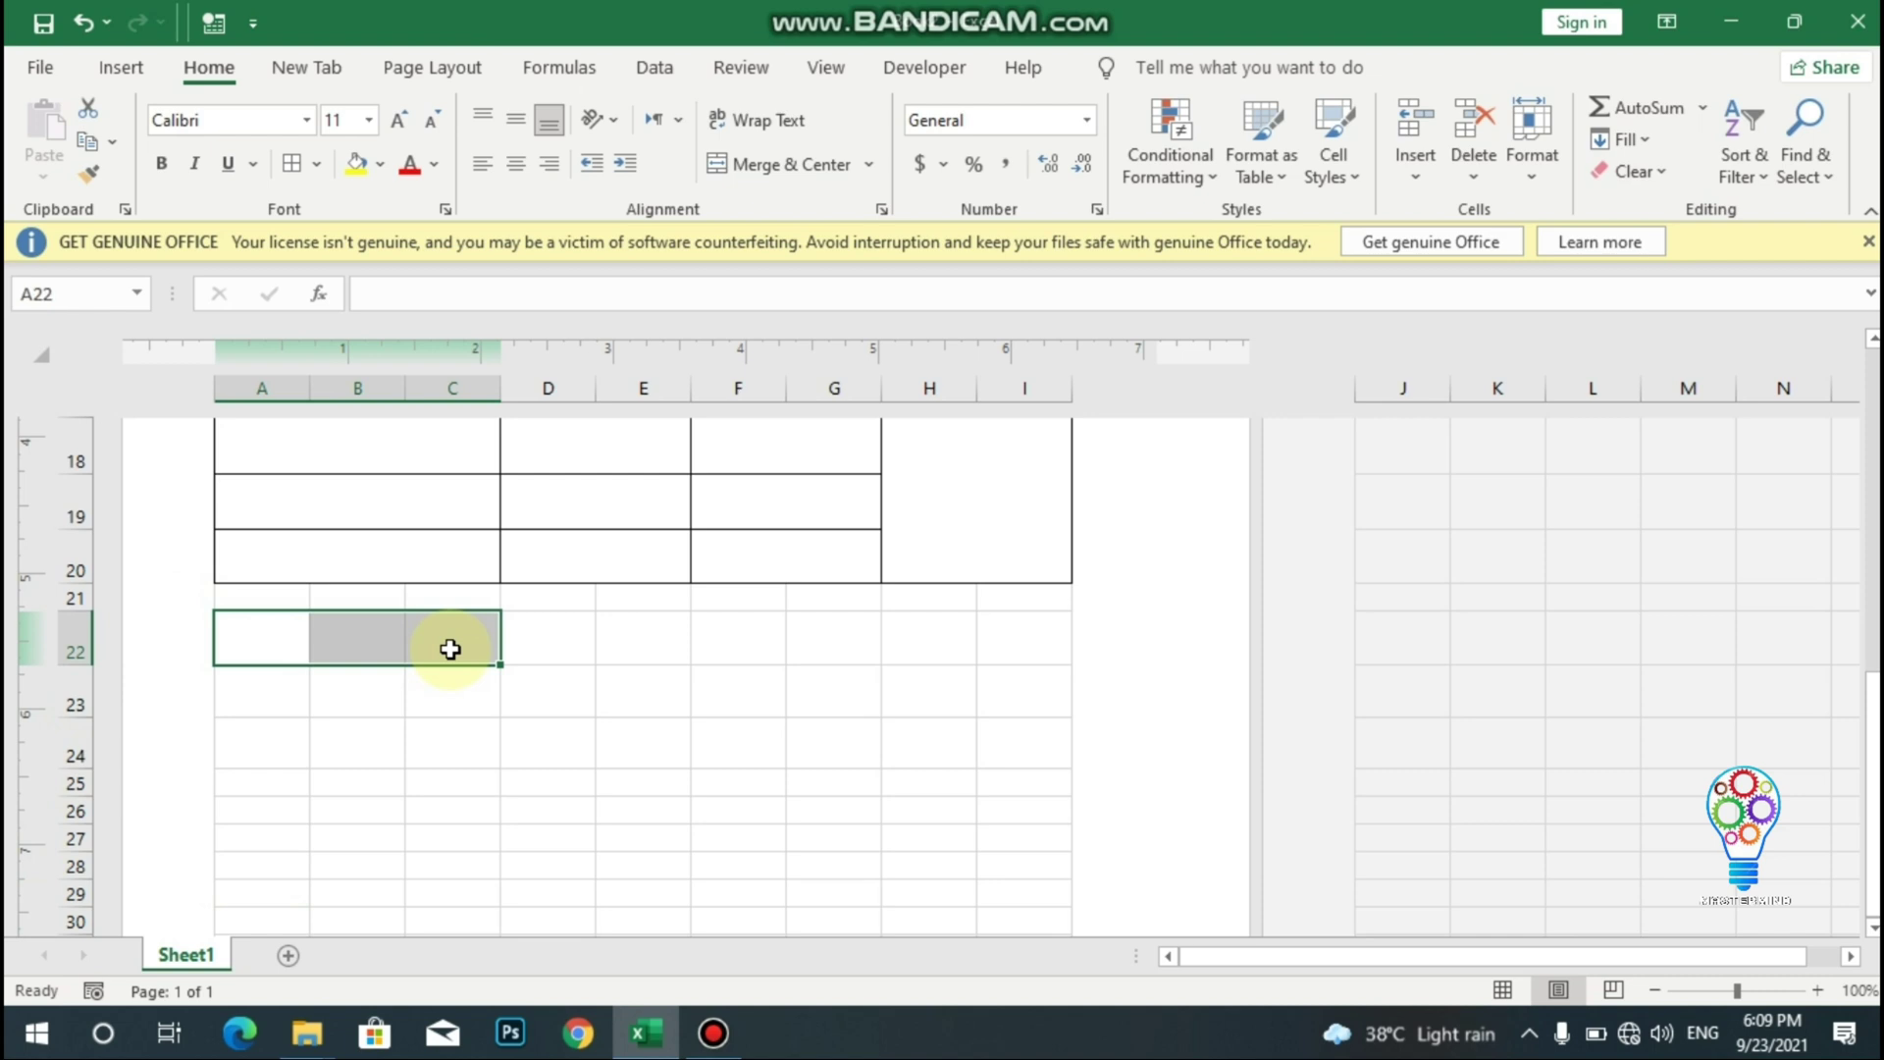
- Merge A22:C22, A23:C23 and A24:C24 into single centred cells
left_click(738, 164)
left_click_drag(273, 694, 446, 703)
left_click(751, 172)
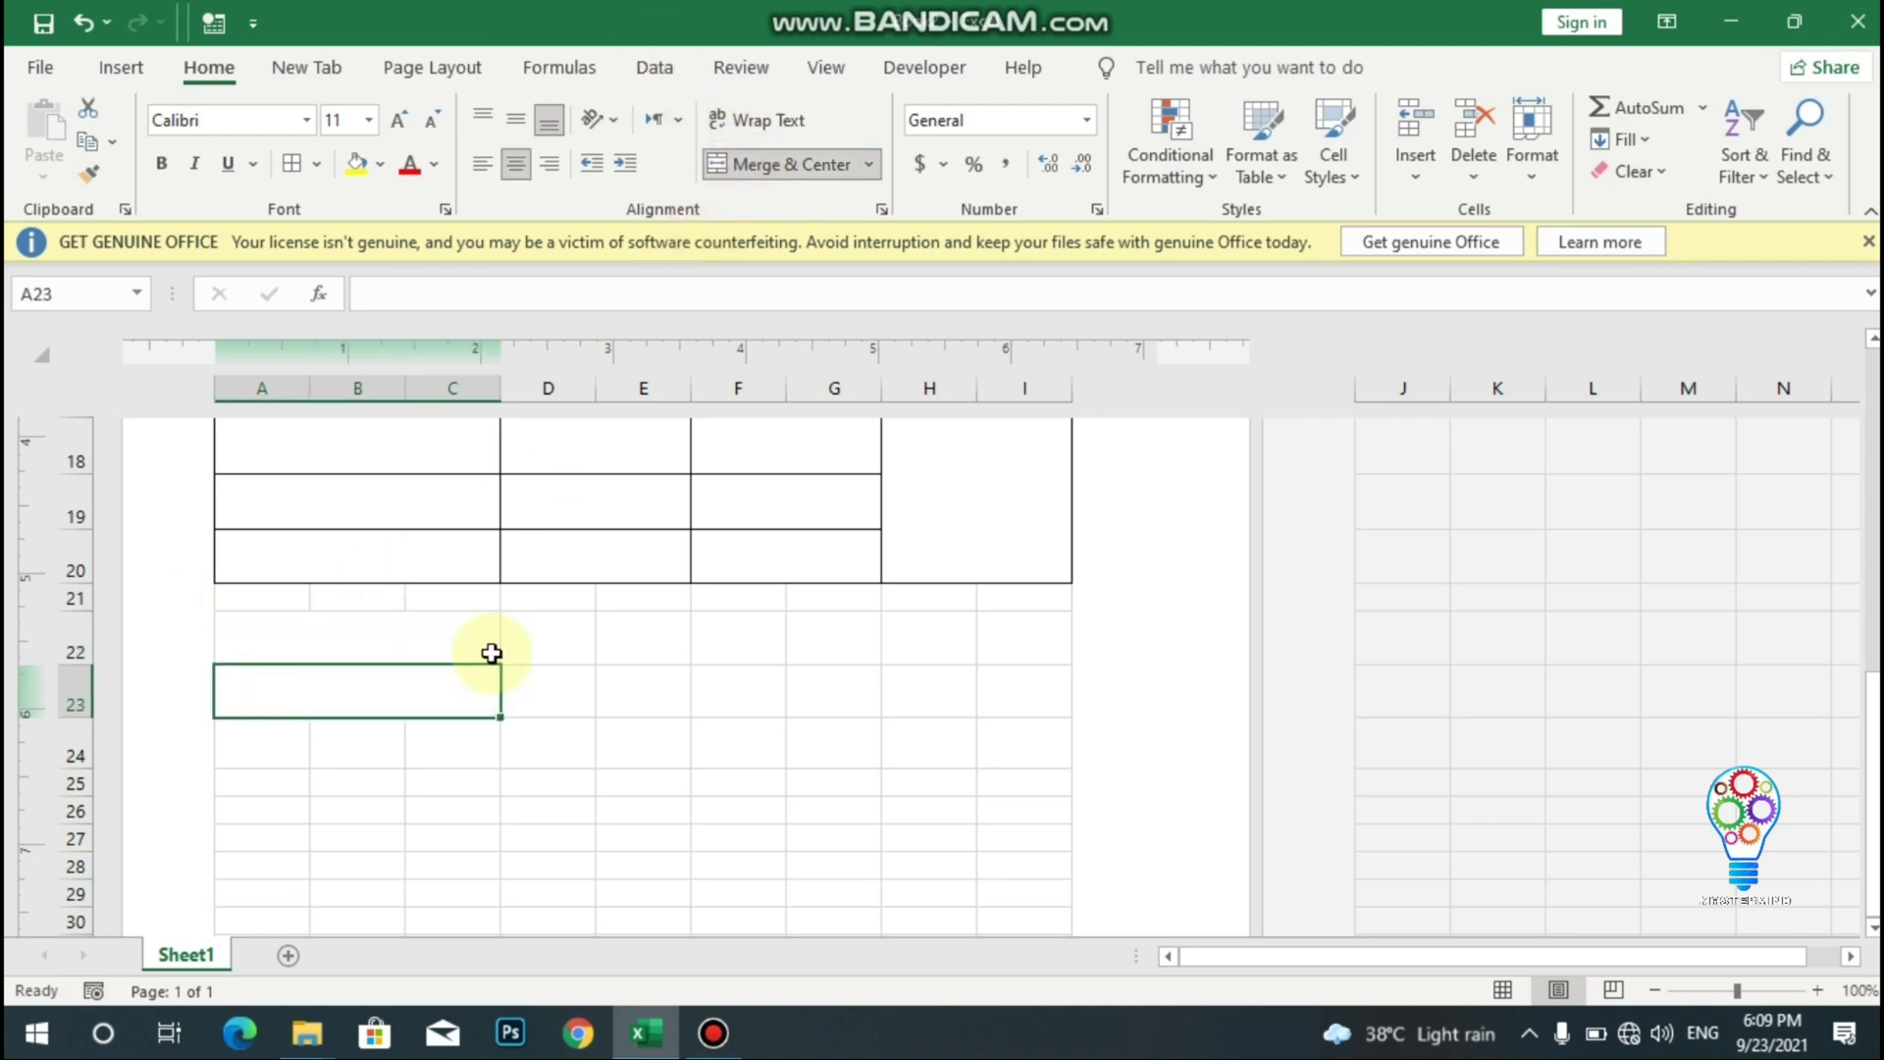
left_click_drag(265, 749, 442, 762)
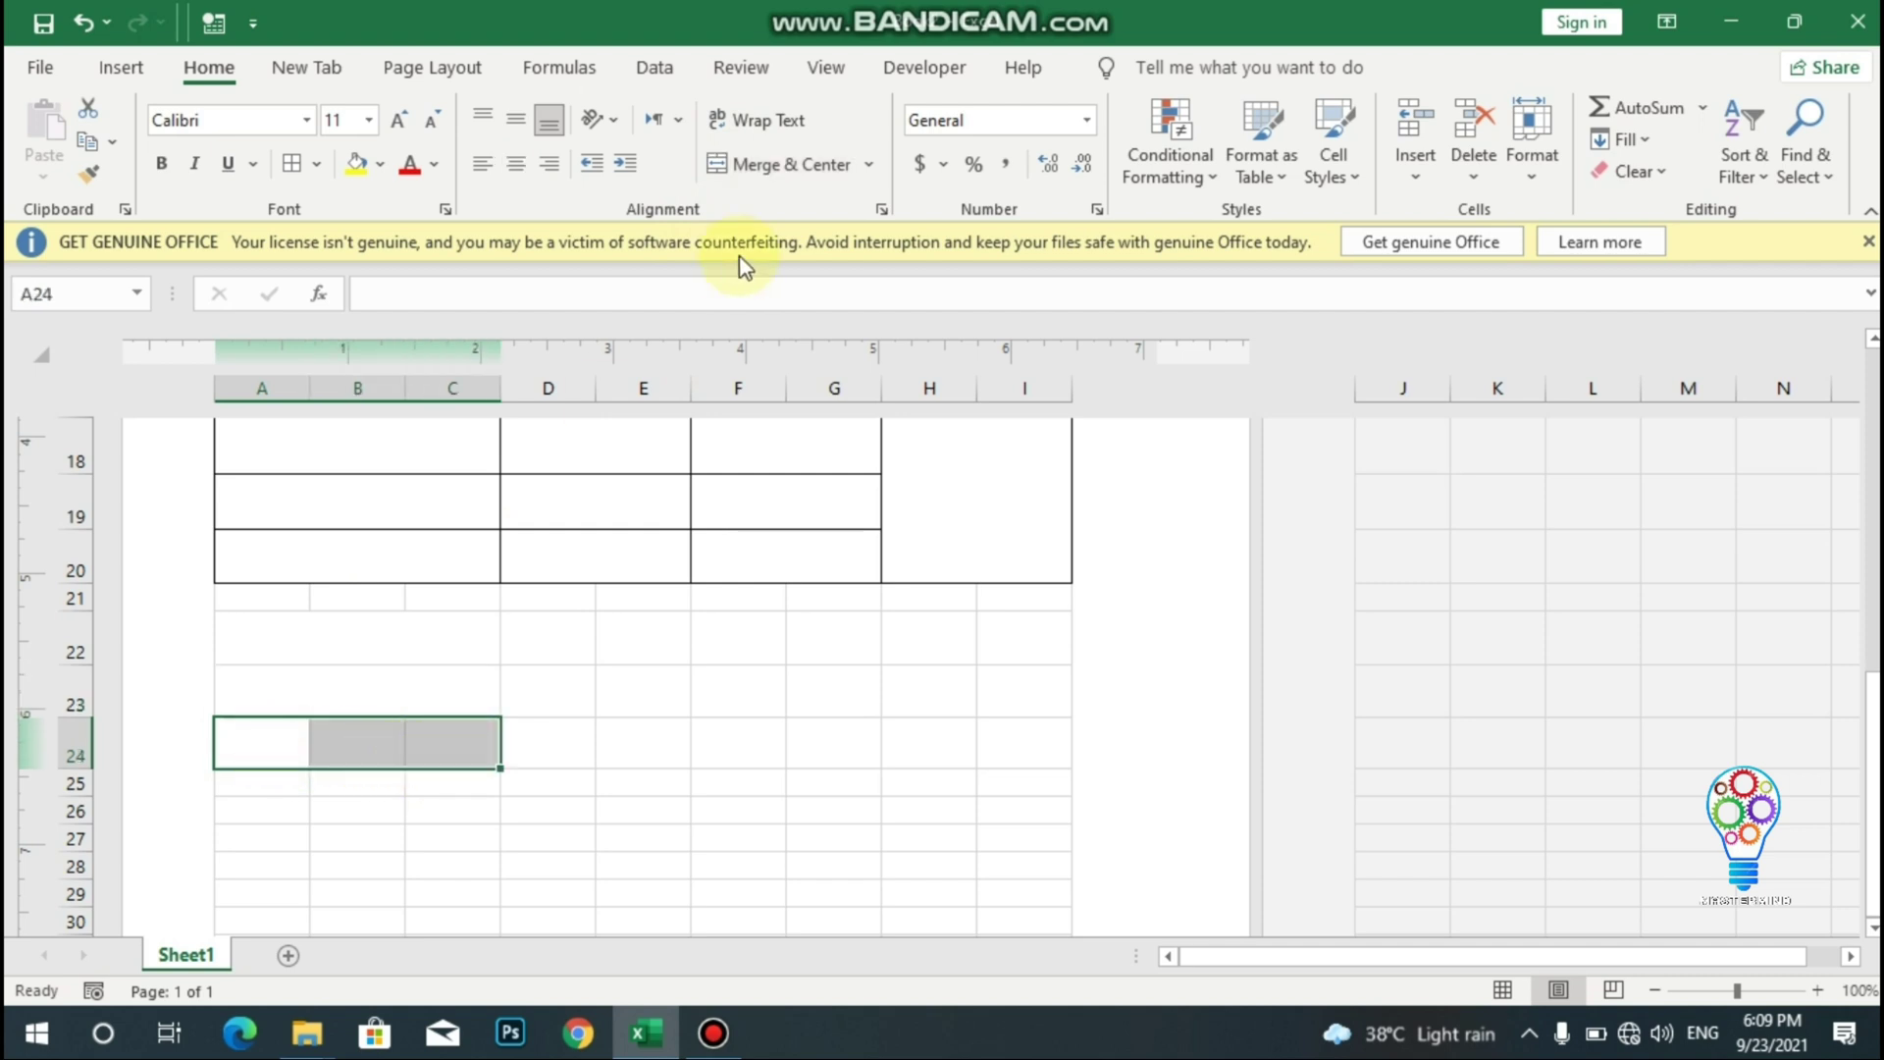
left_click(751, 168)
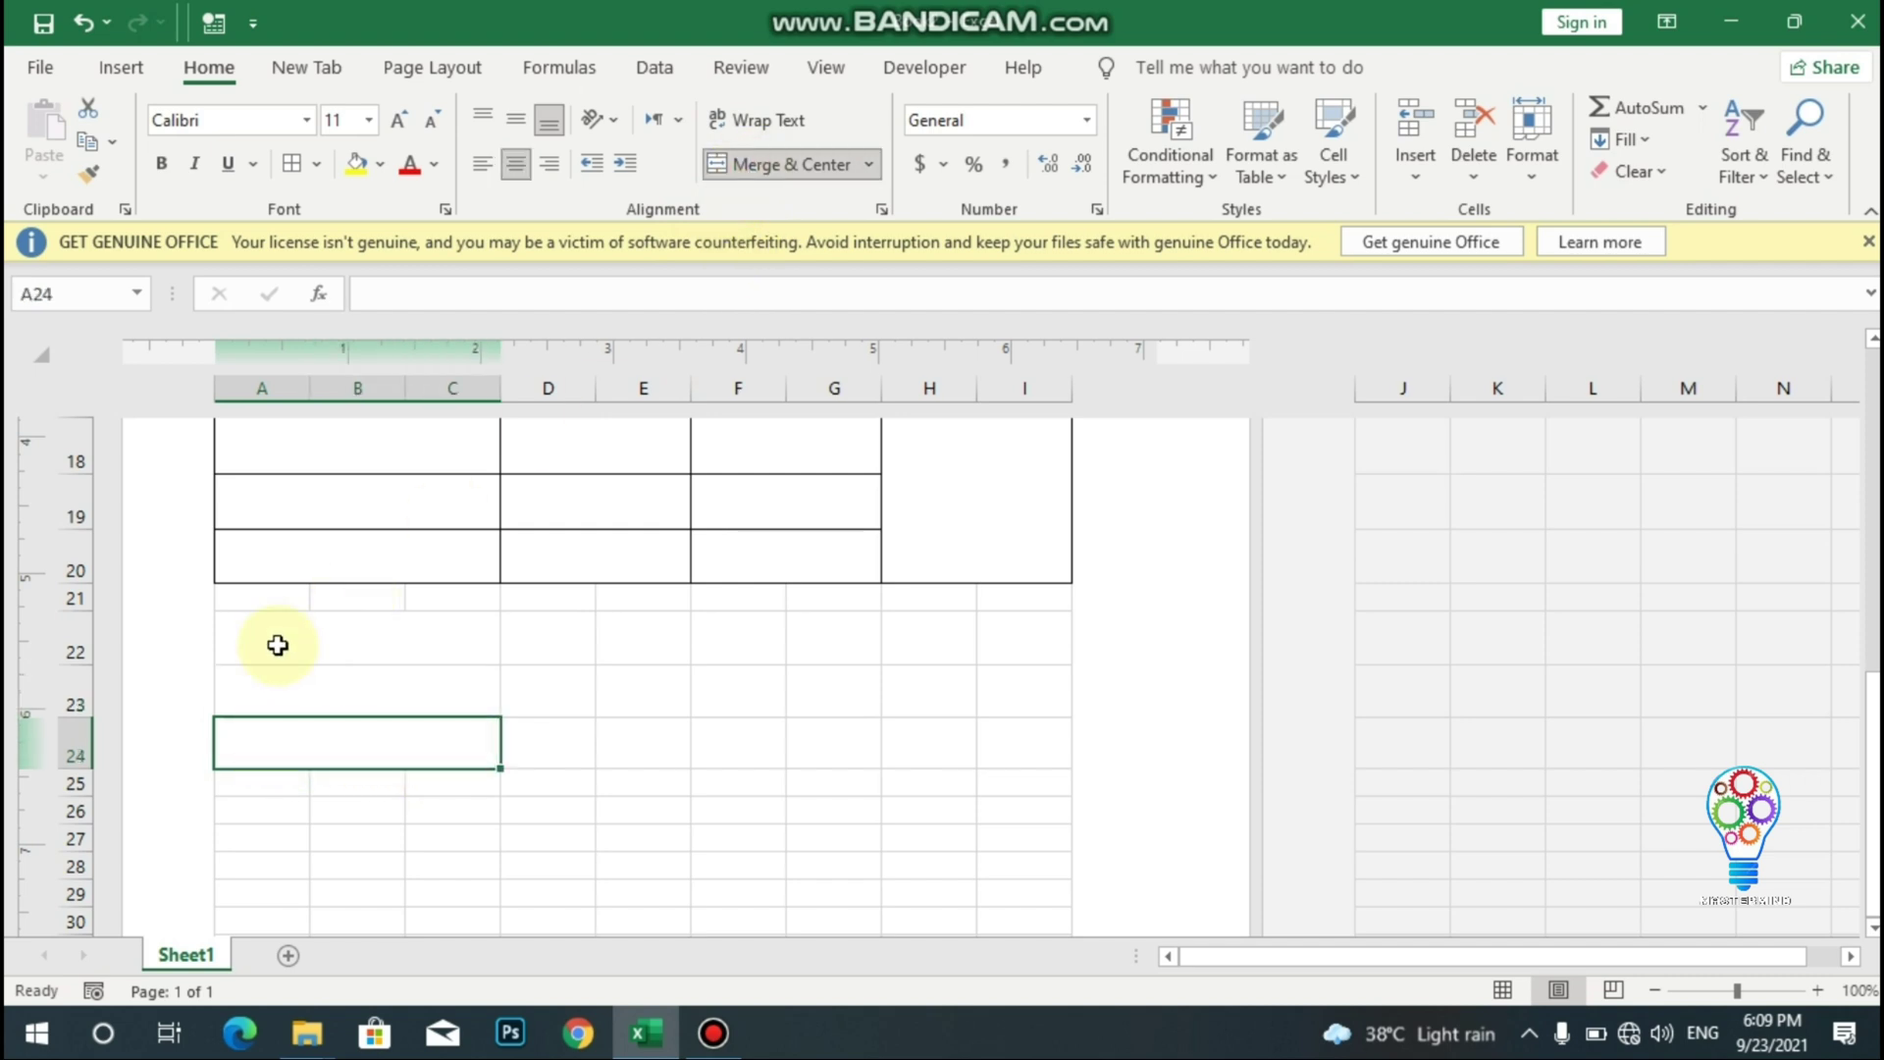
- Merge D22:E22, D23:E23 and D24:E24 into single cells
left_click_drag(563, 644, 631, 644)
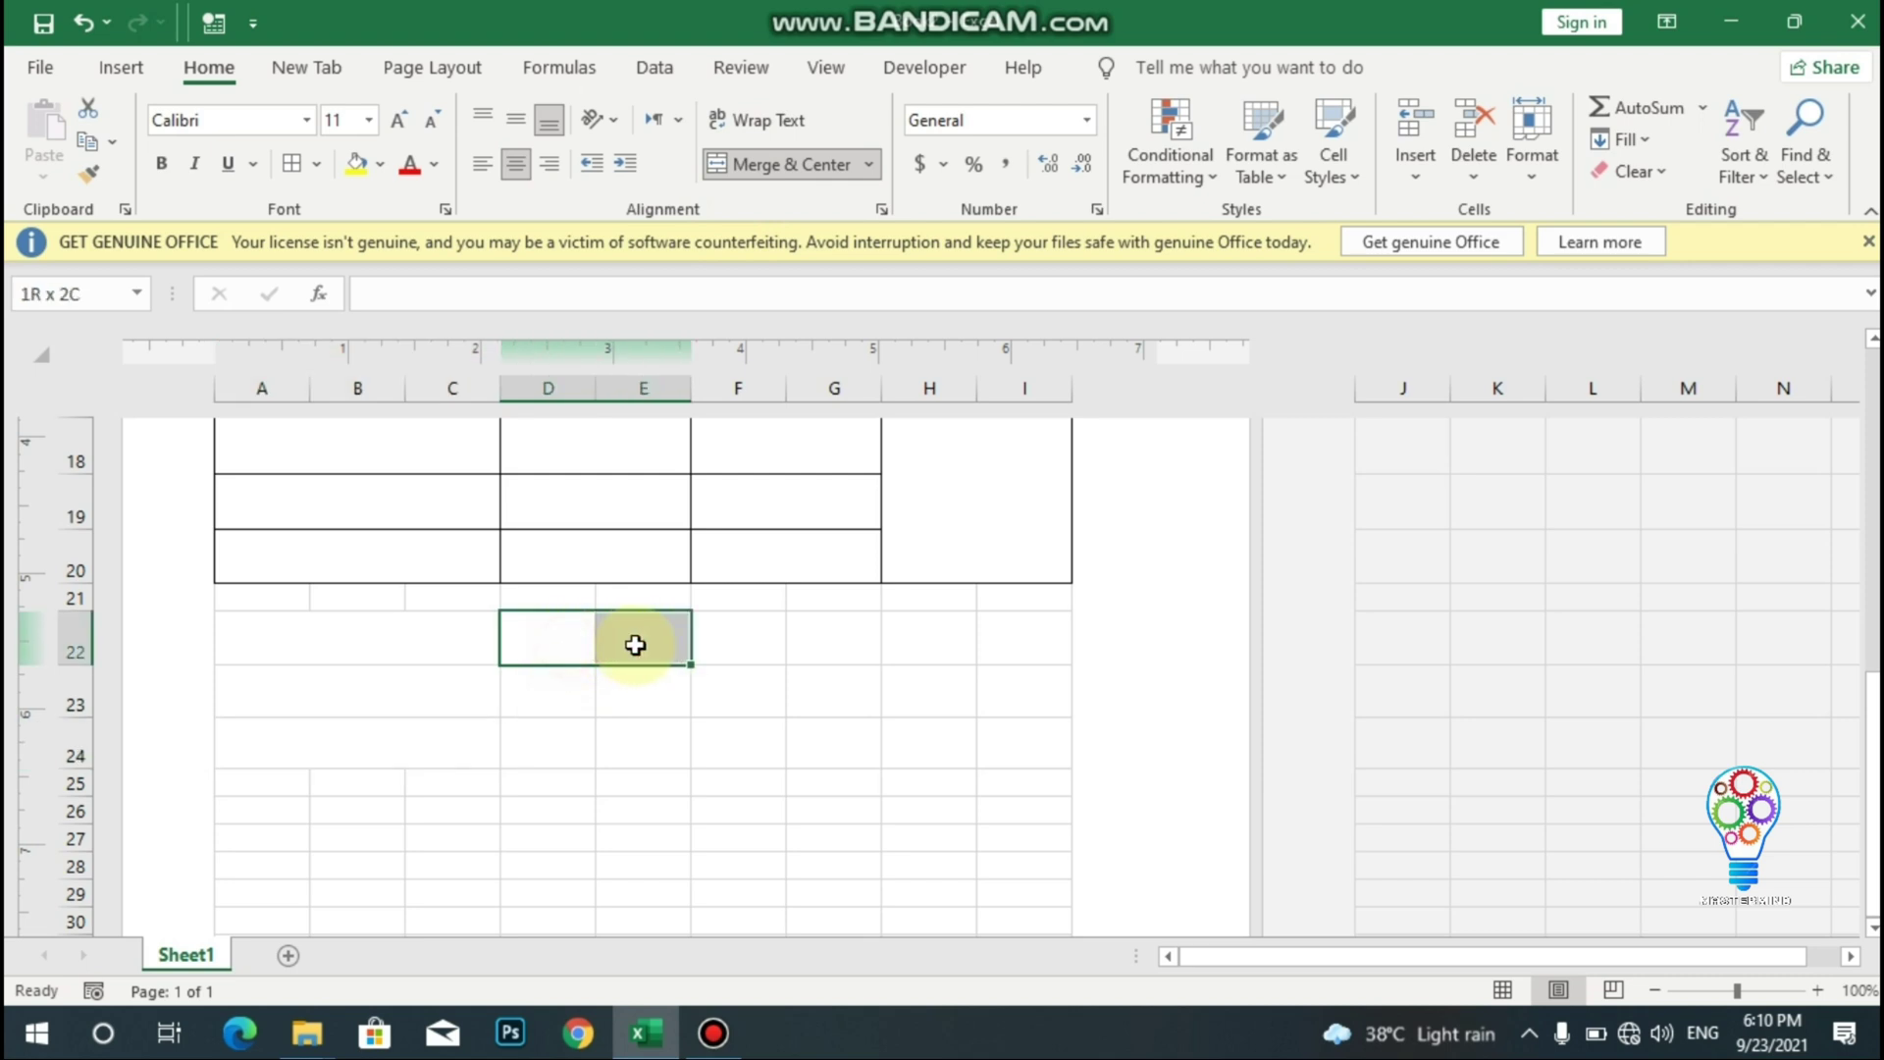
left_click(768, 169)
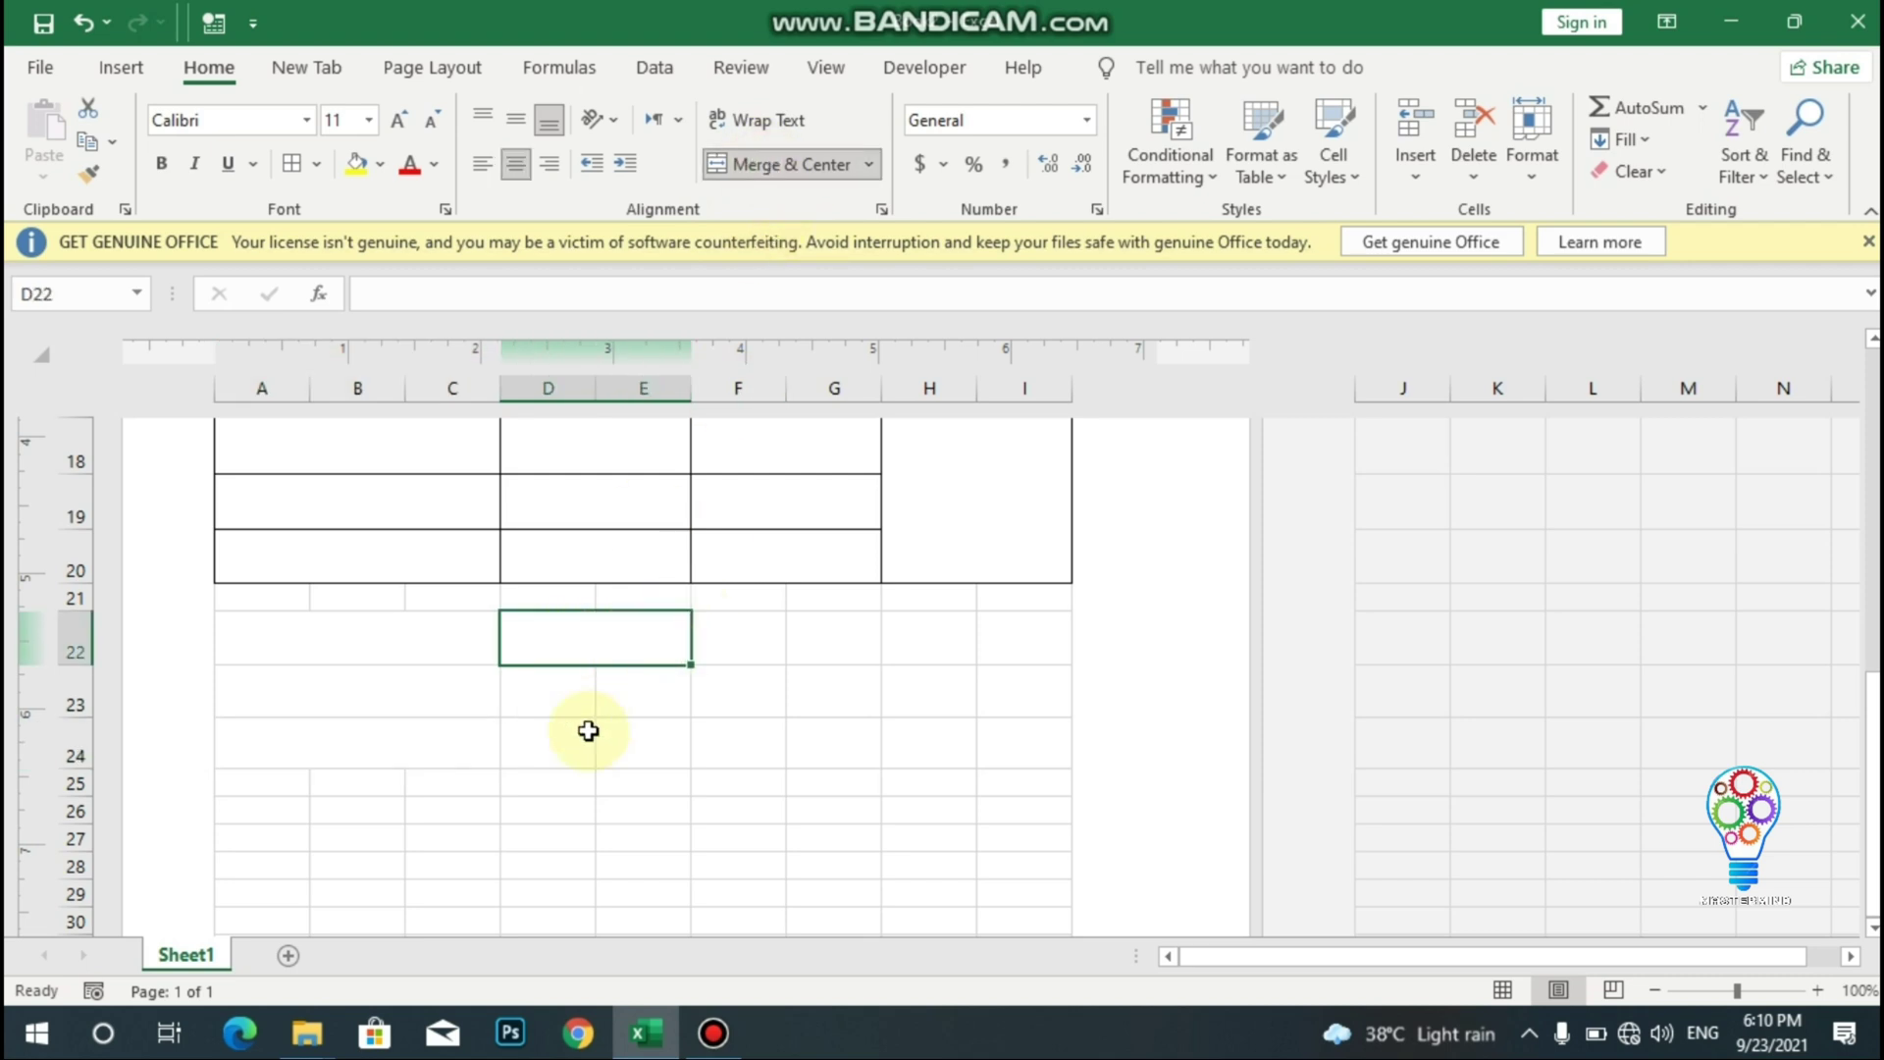
left_click_drag(543, 694, 618, 704)
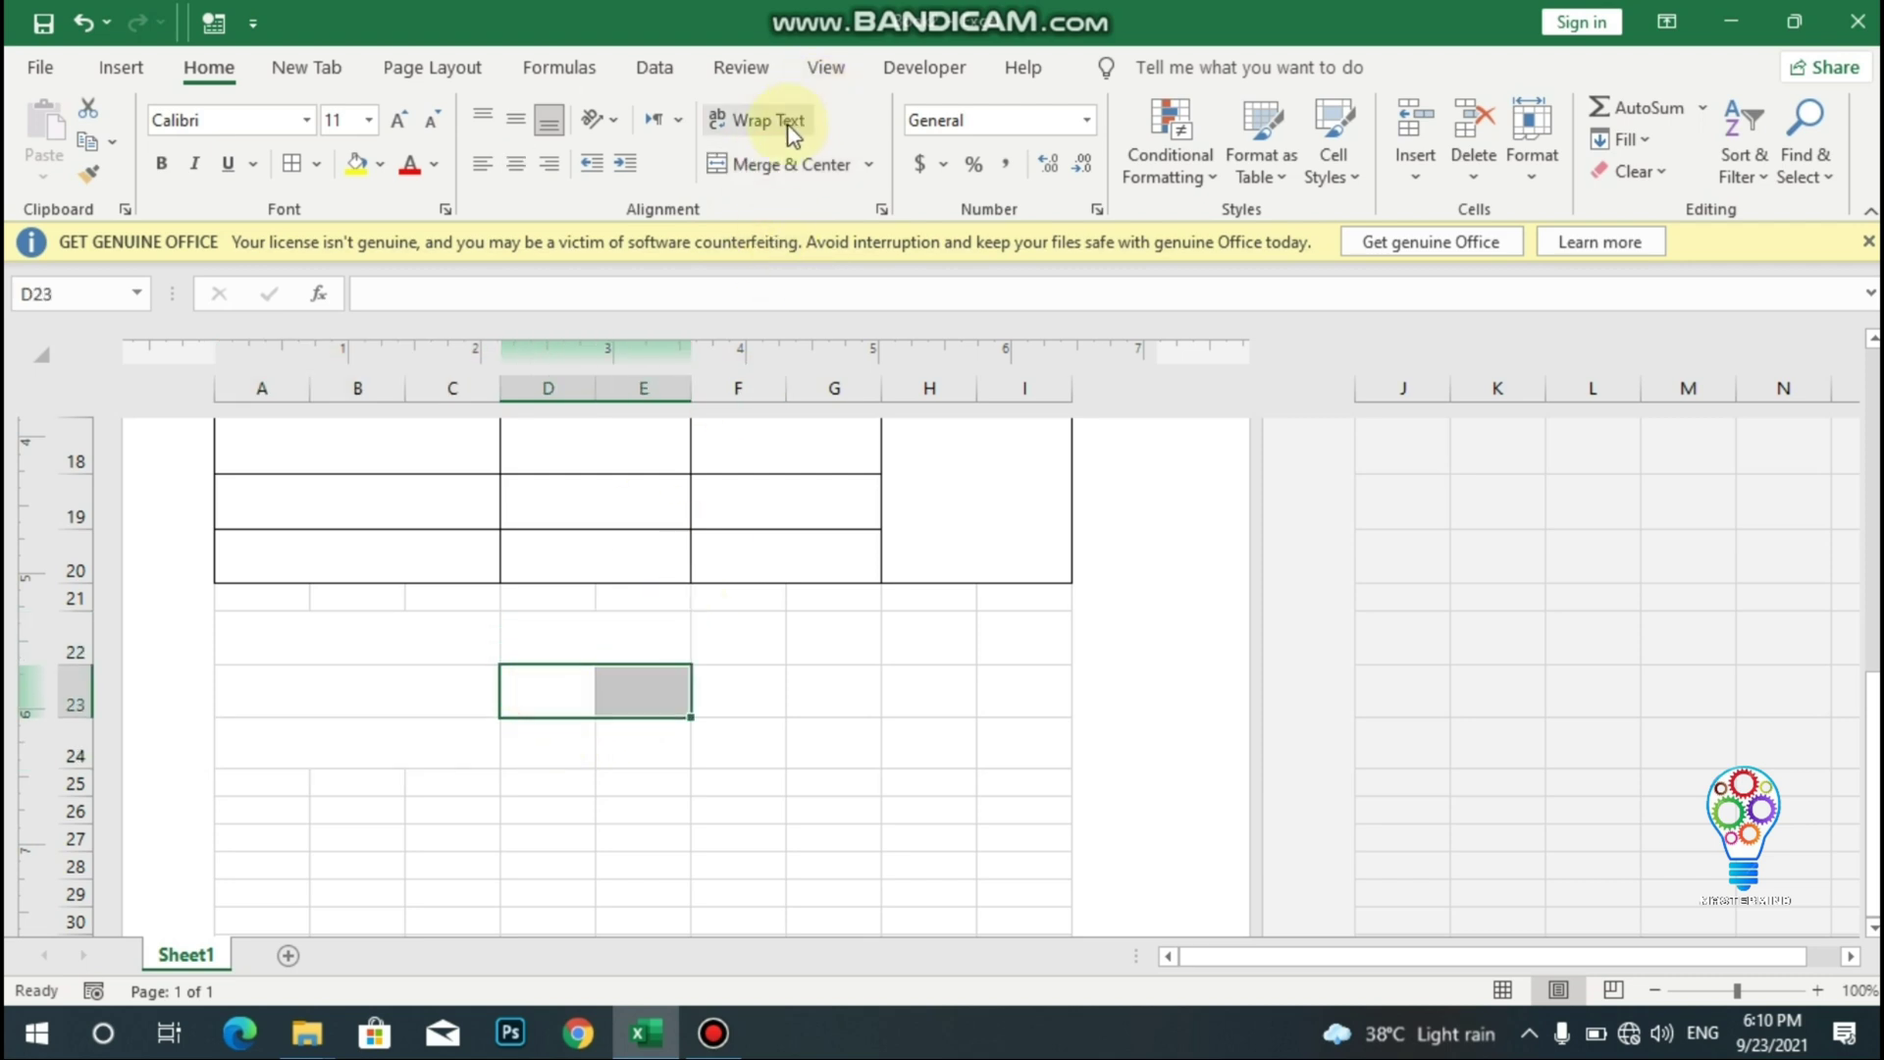
left_click(769, 169)
left_click_drag(555, 743, 639, 743)
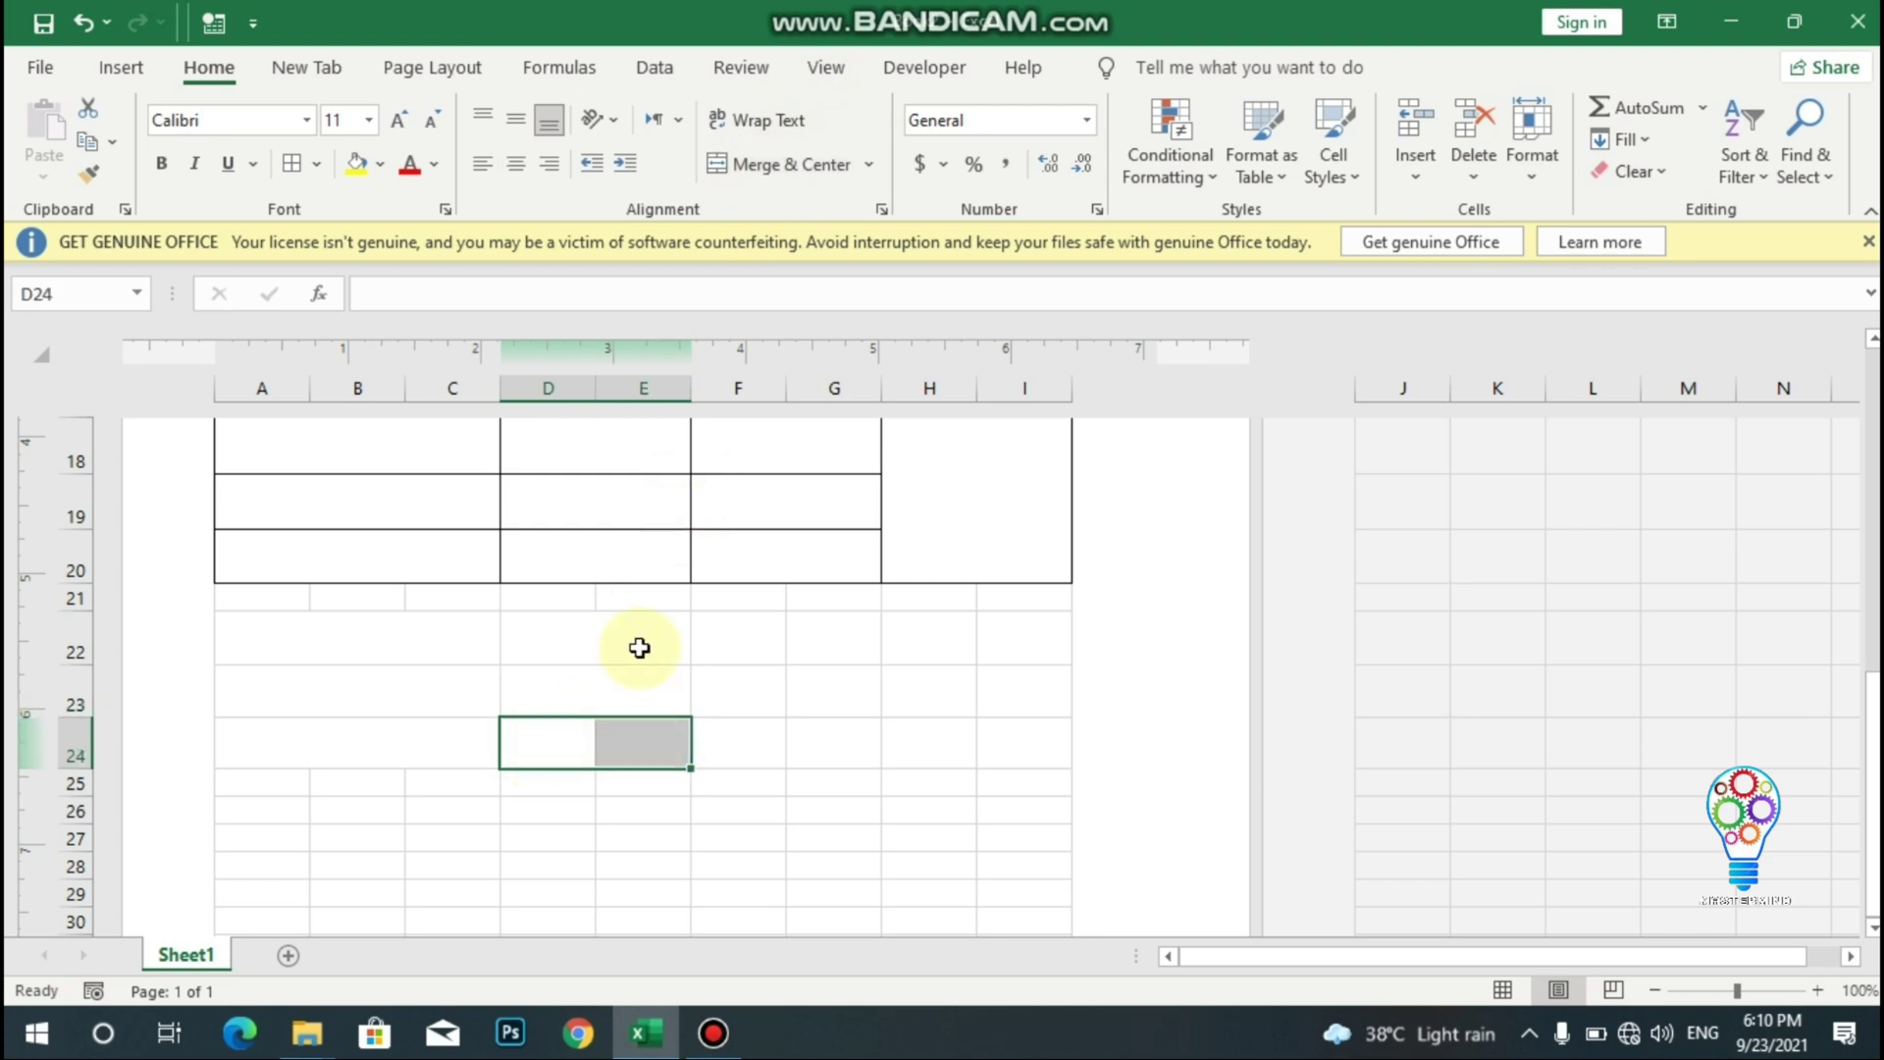
left_click(756, 164)
left_click(328, 632)
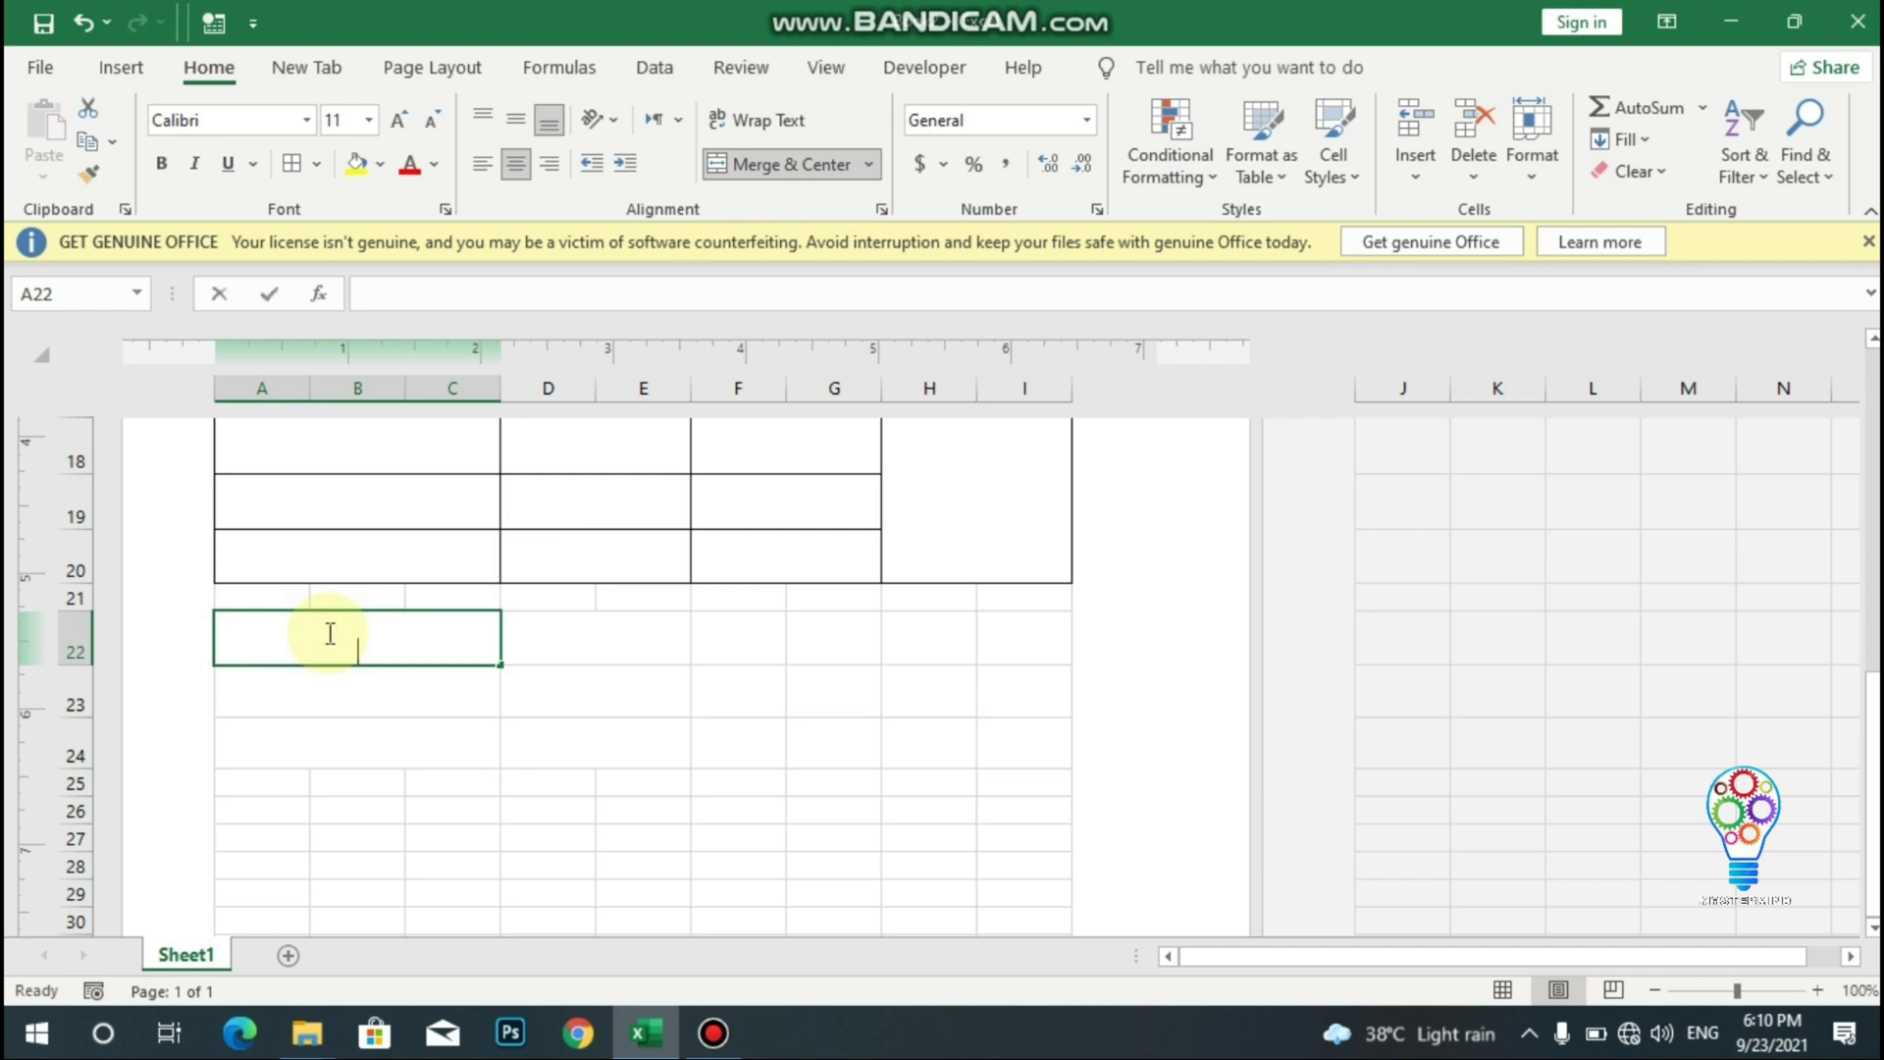
- Enter the labels TOTAL OBTAINED MARKS, PERCENTAGE and GRADE in merged A22, A23 and A24
type("TOTAL")
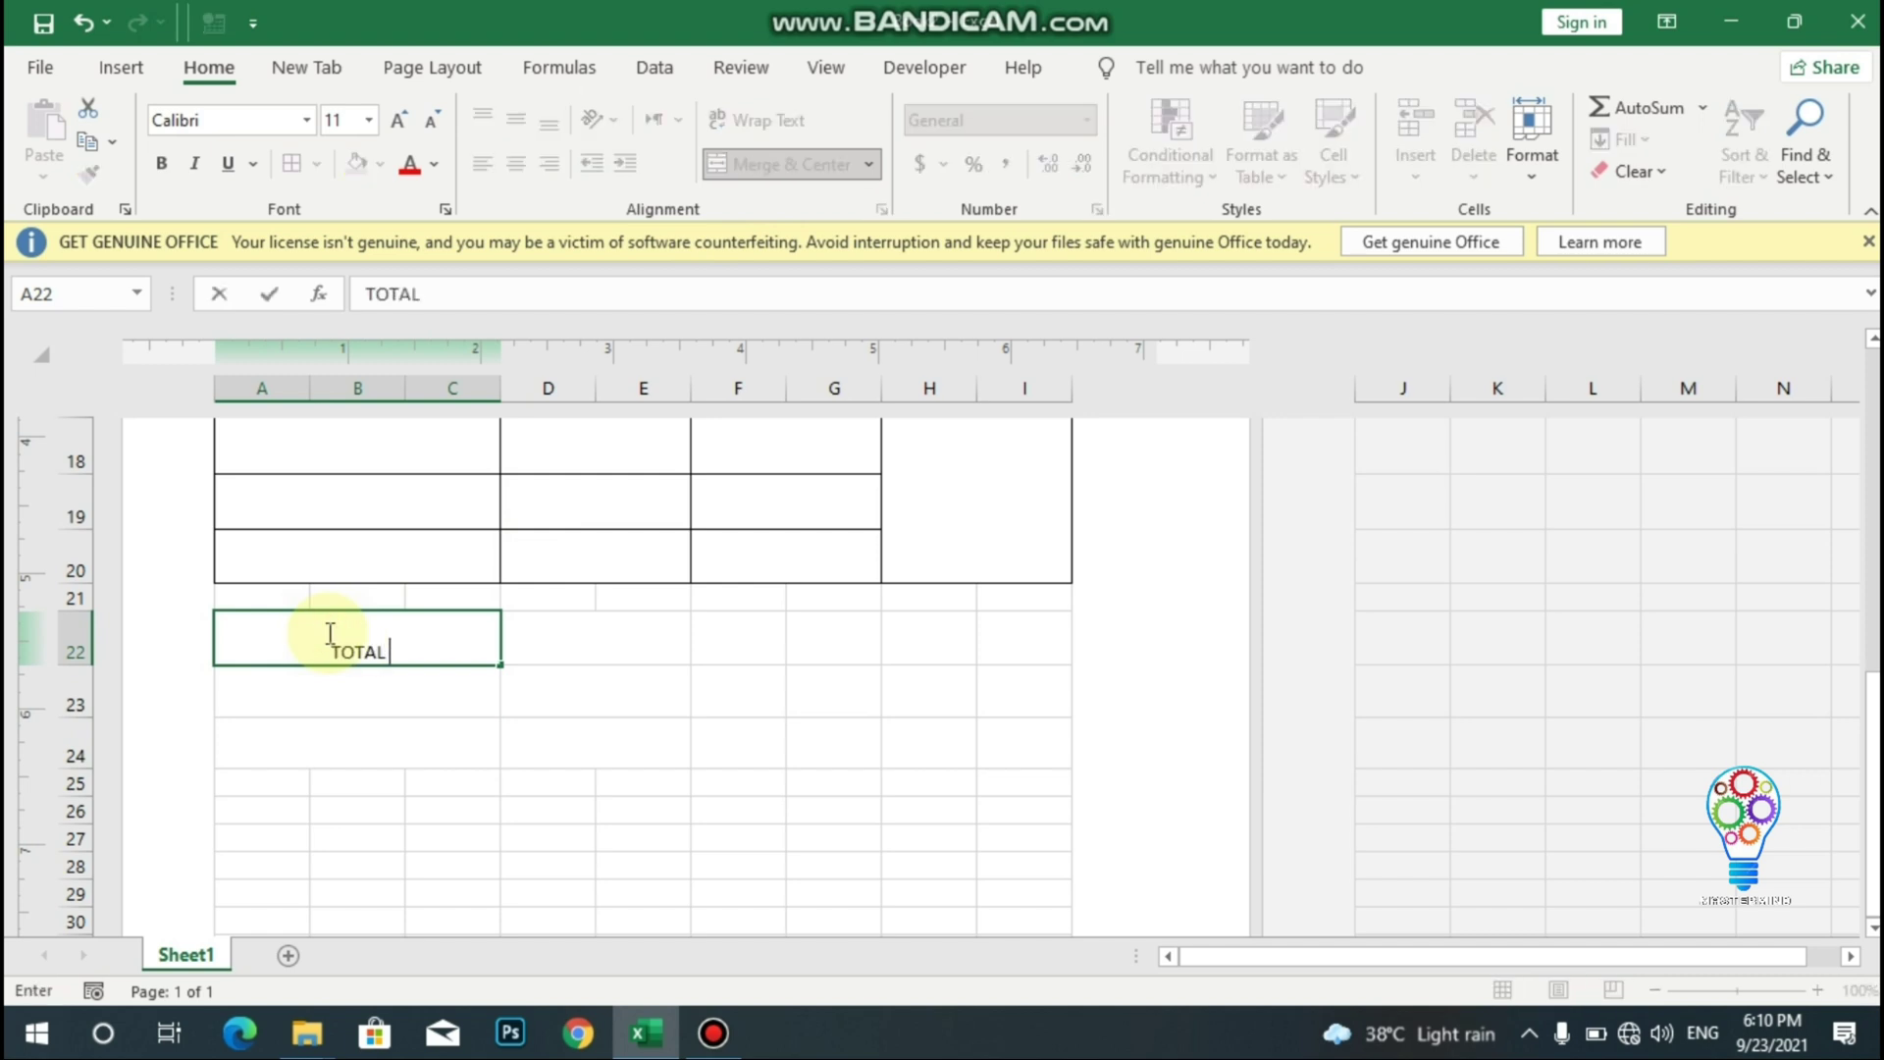
type(" OBTAINE")
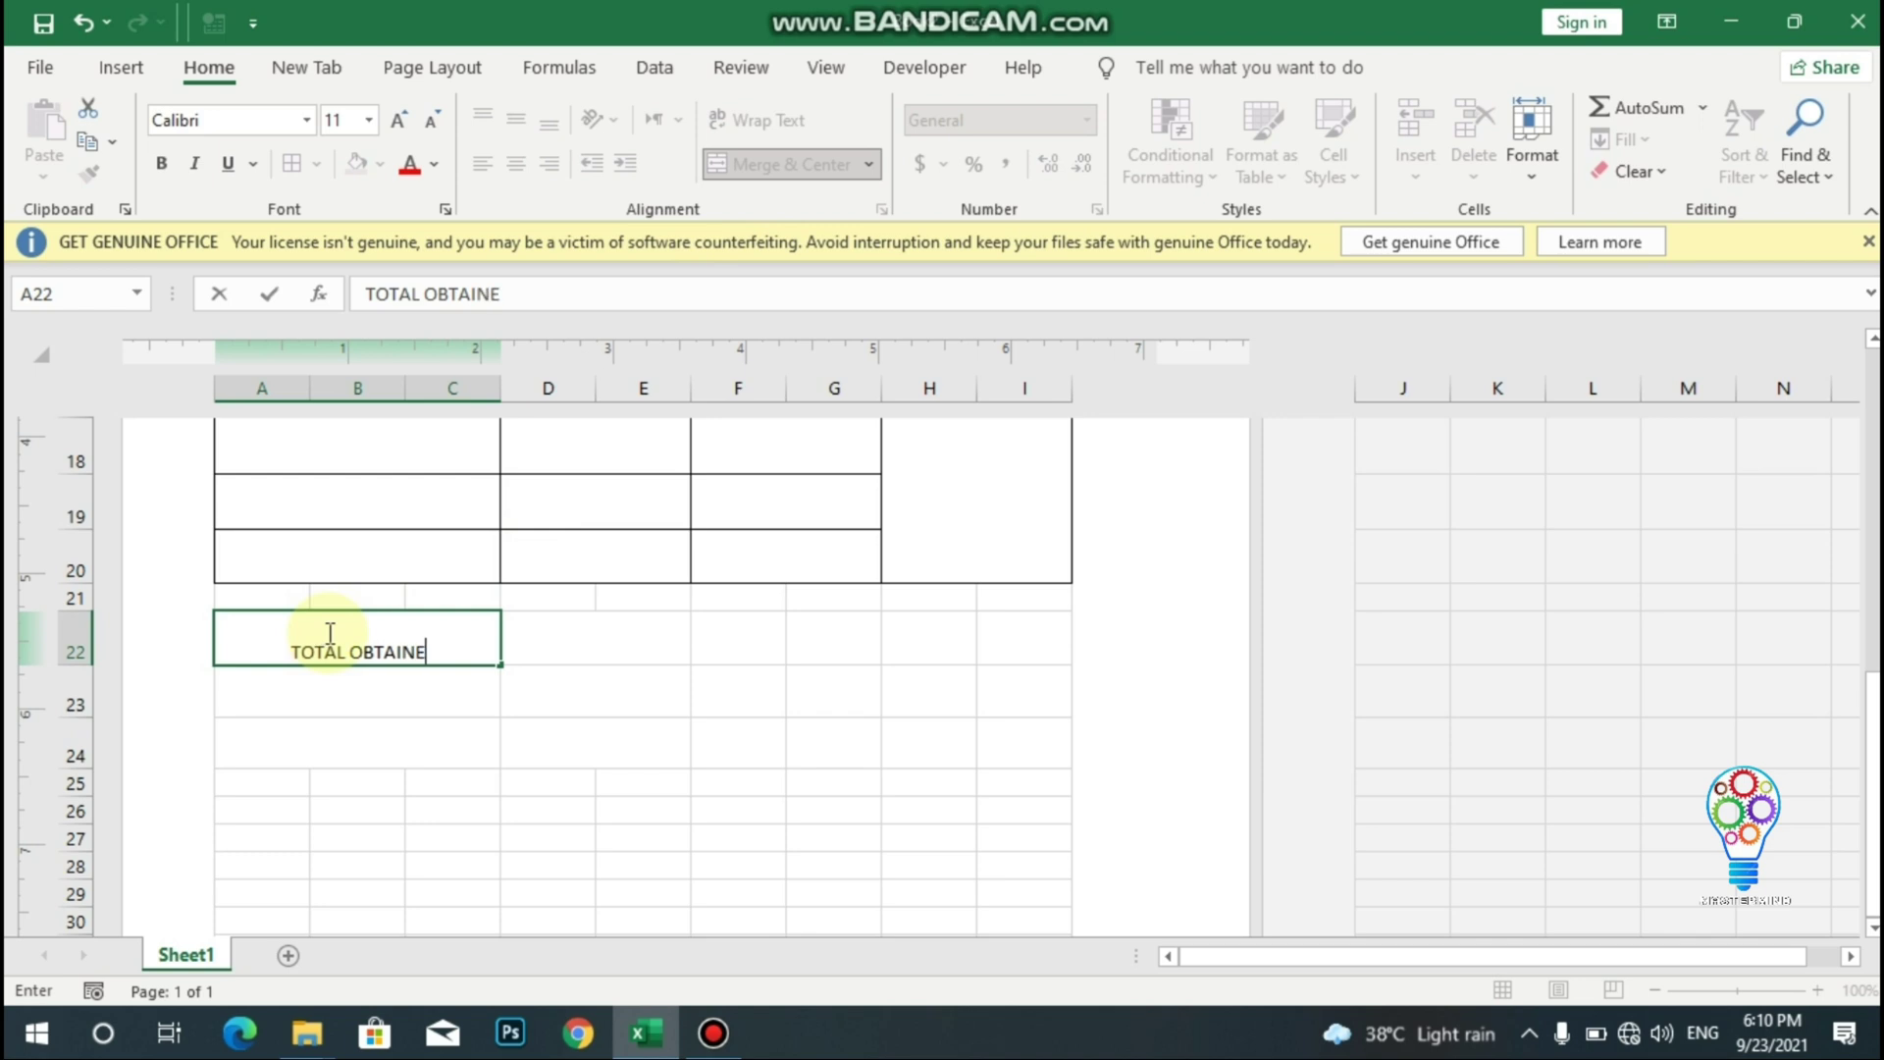
type("D MARKS")
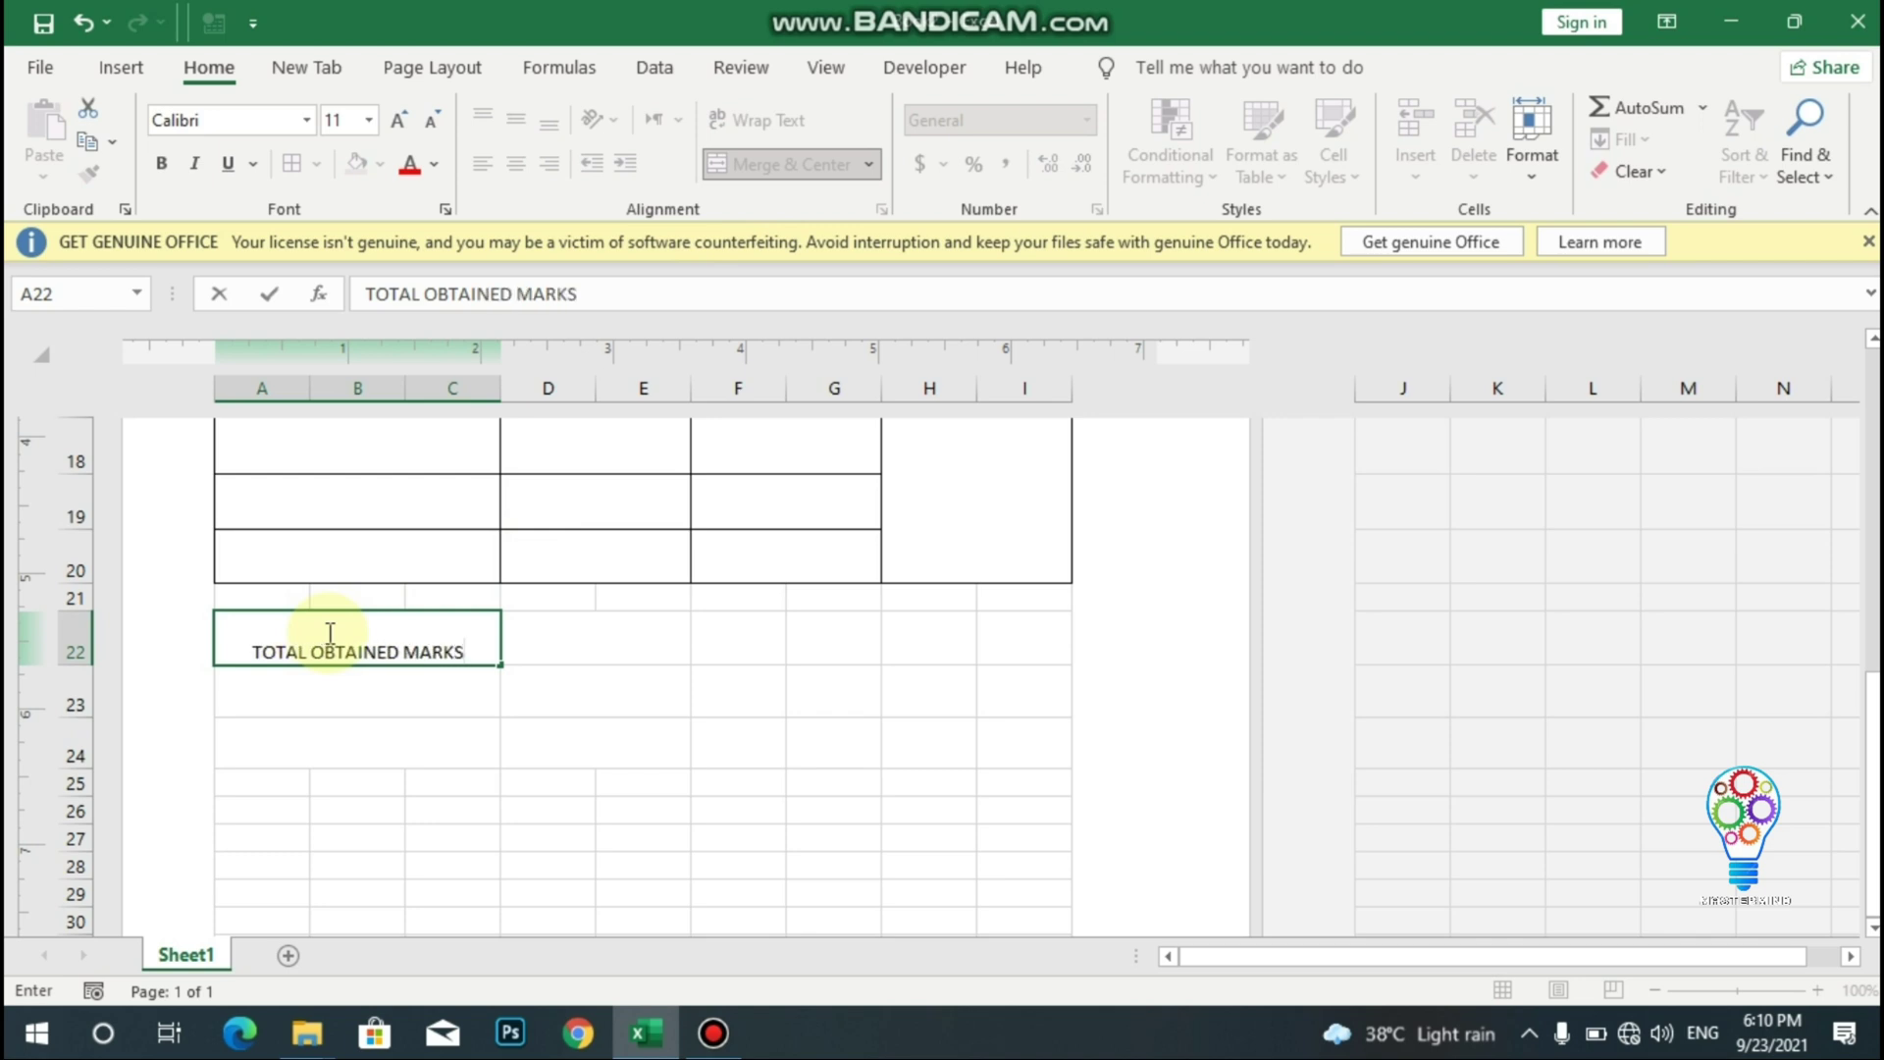
left_click(306, 690)
type("P")
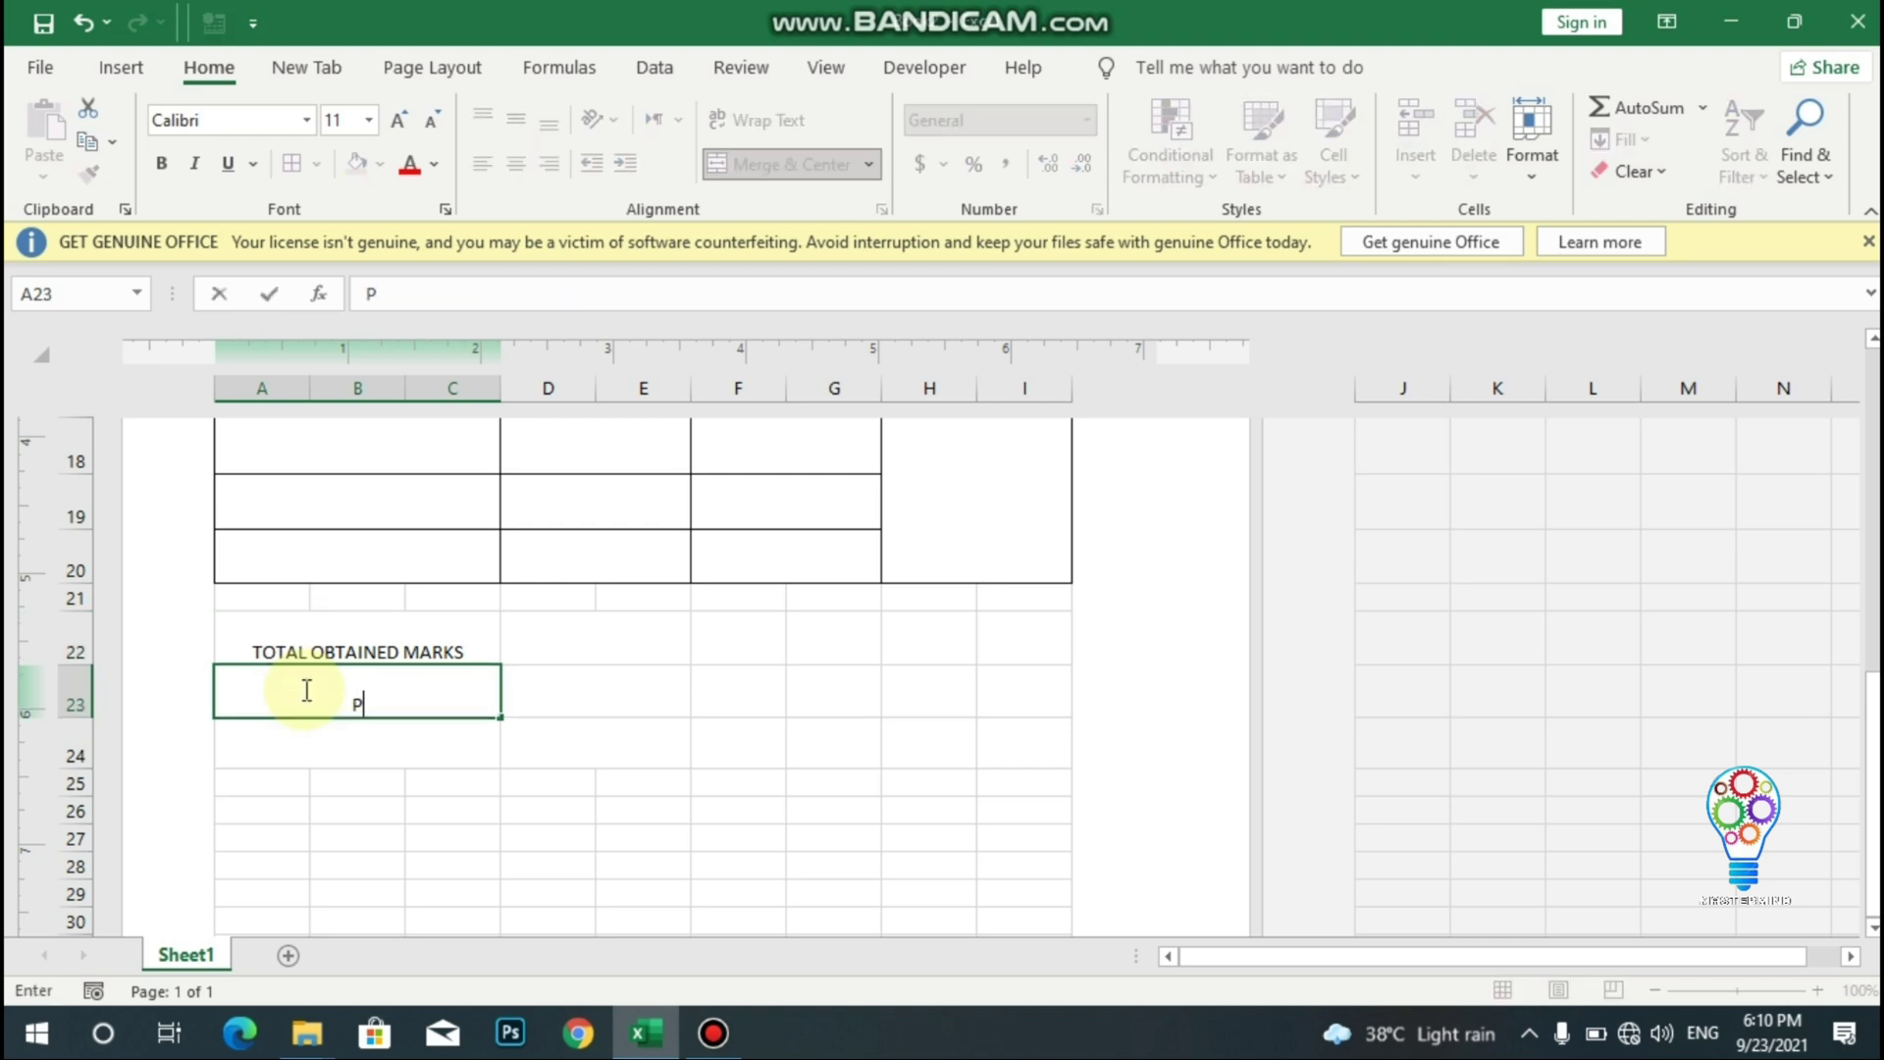
type("ERCENTAGE")
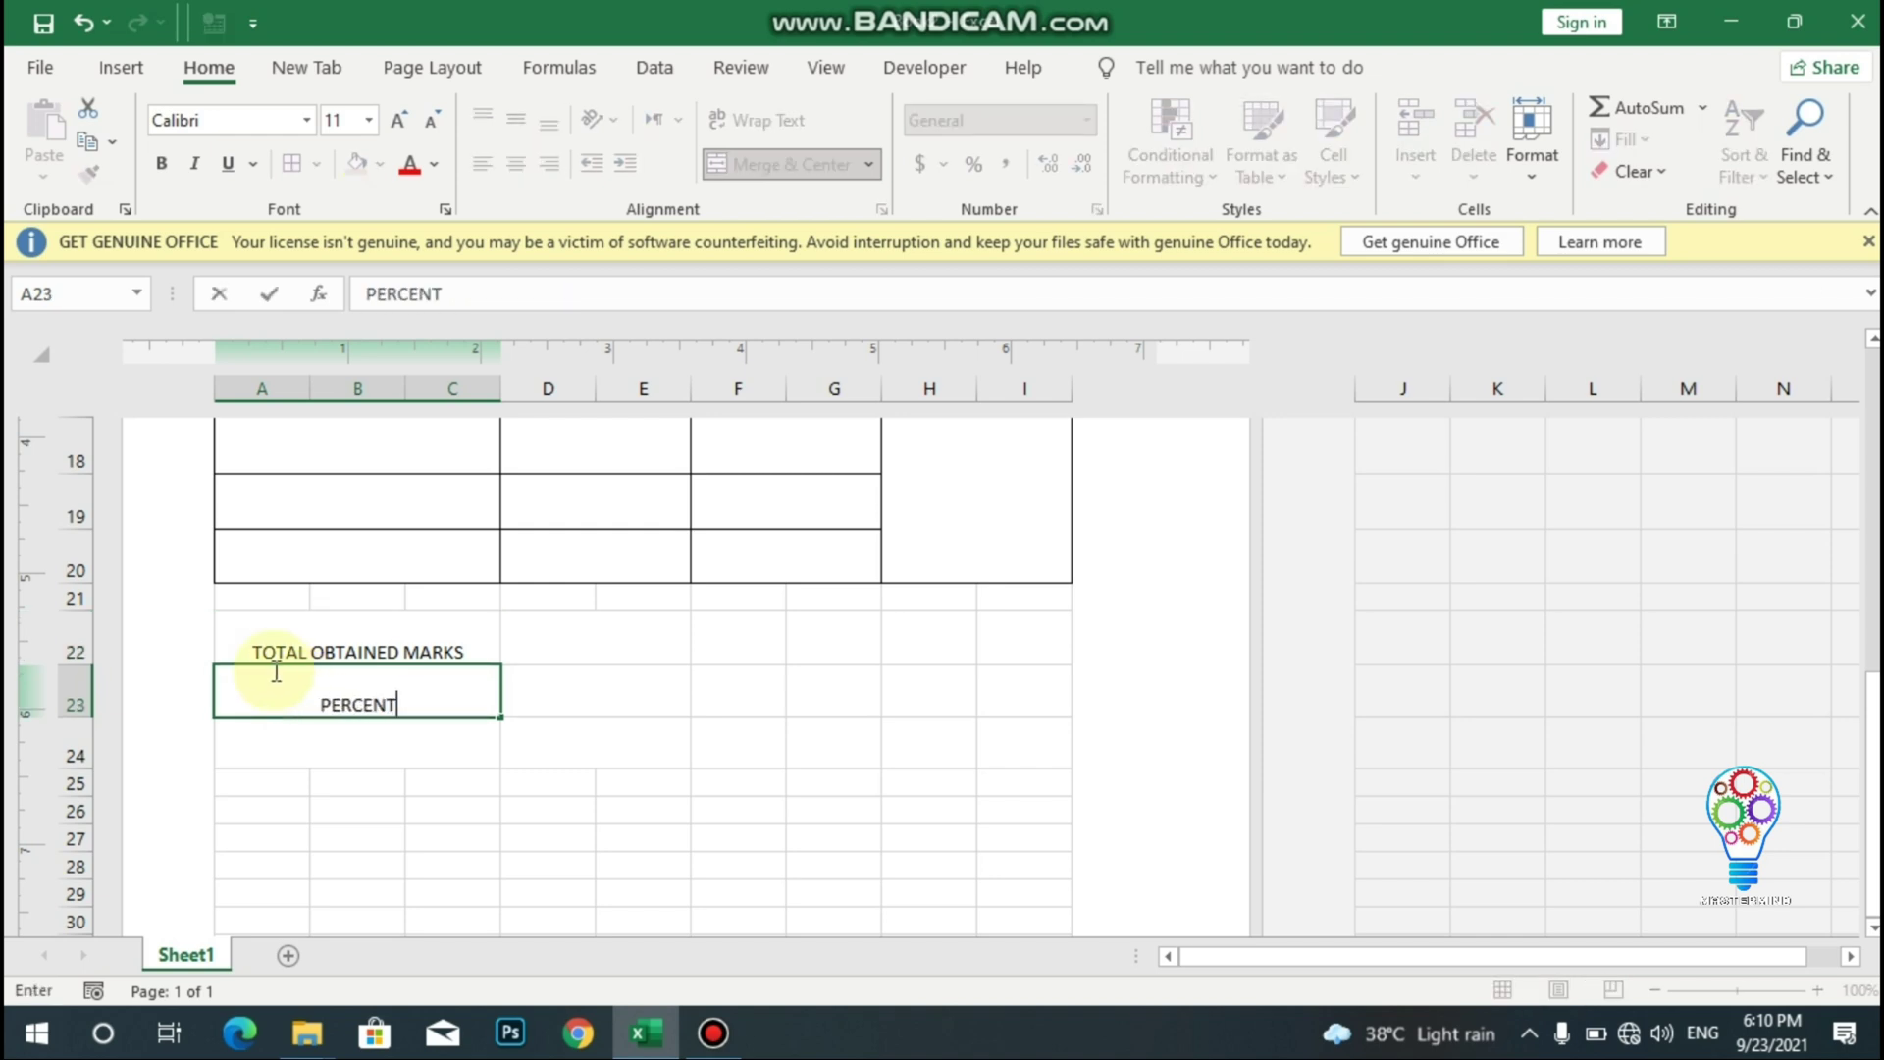
left_click(307, 739)
type("GRADE")
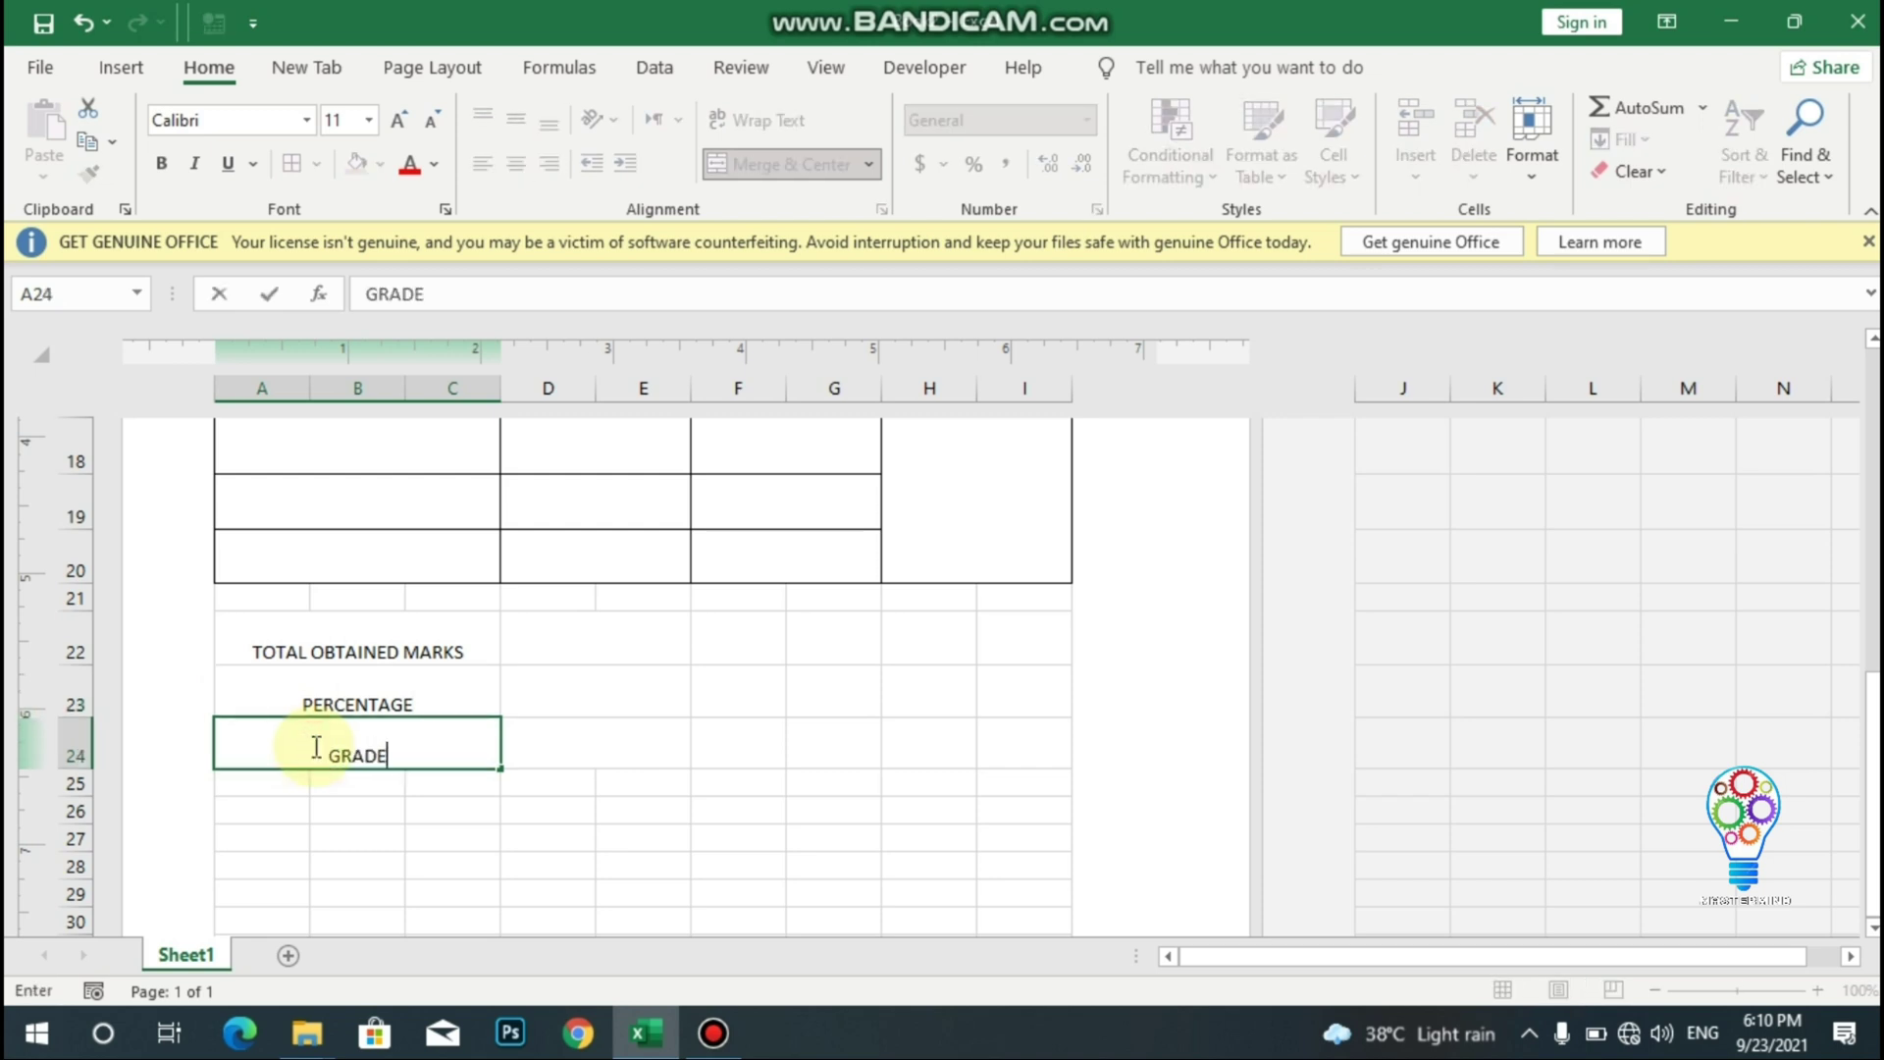
left_click_drag(272, 626, 425, 740)
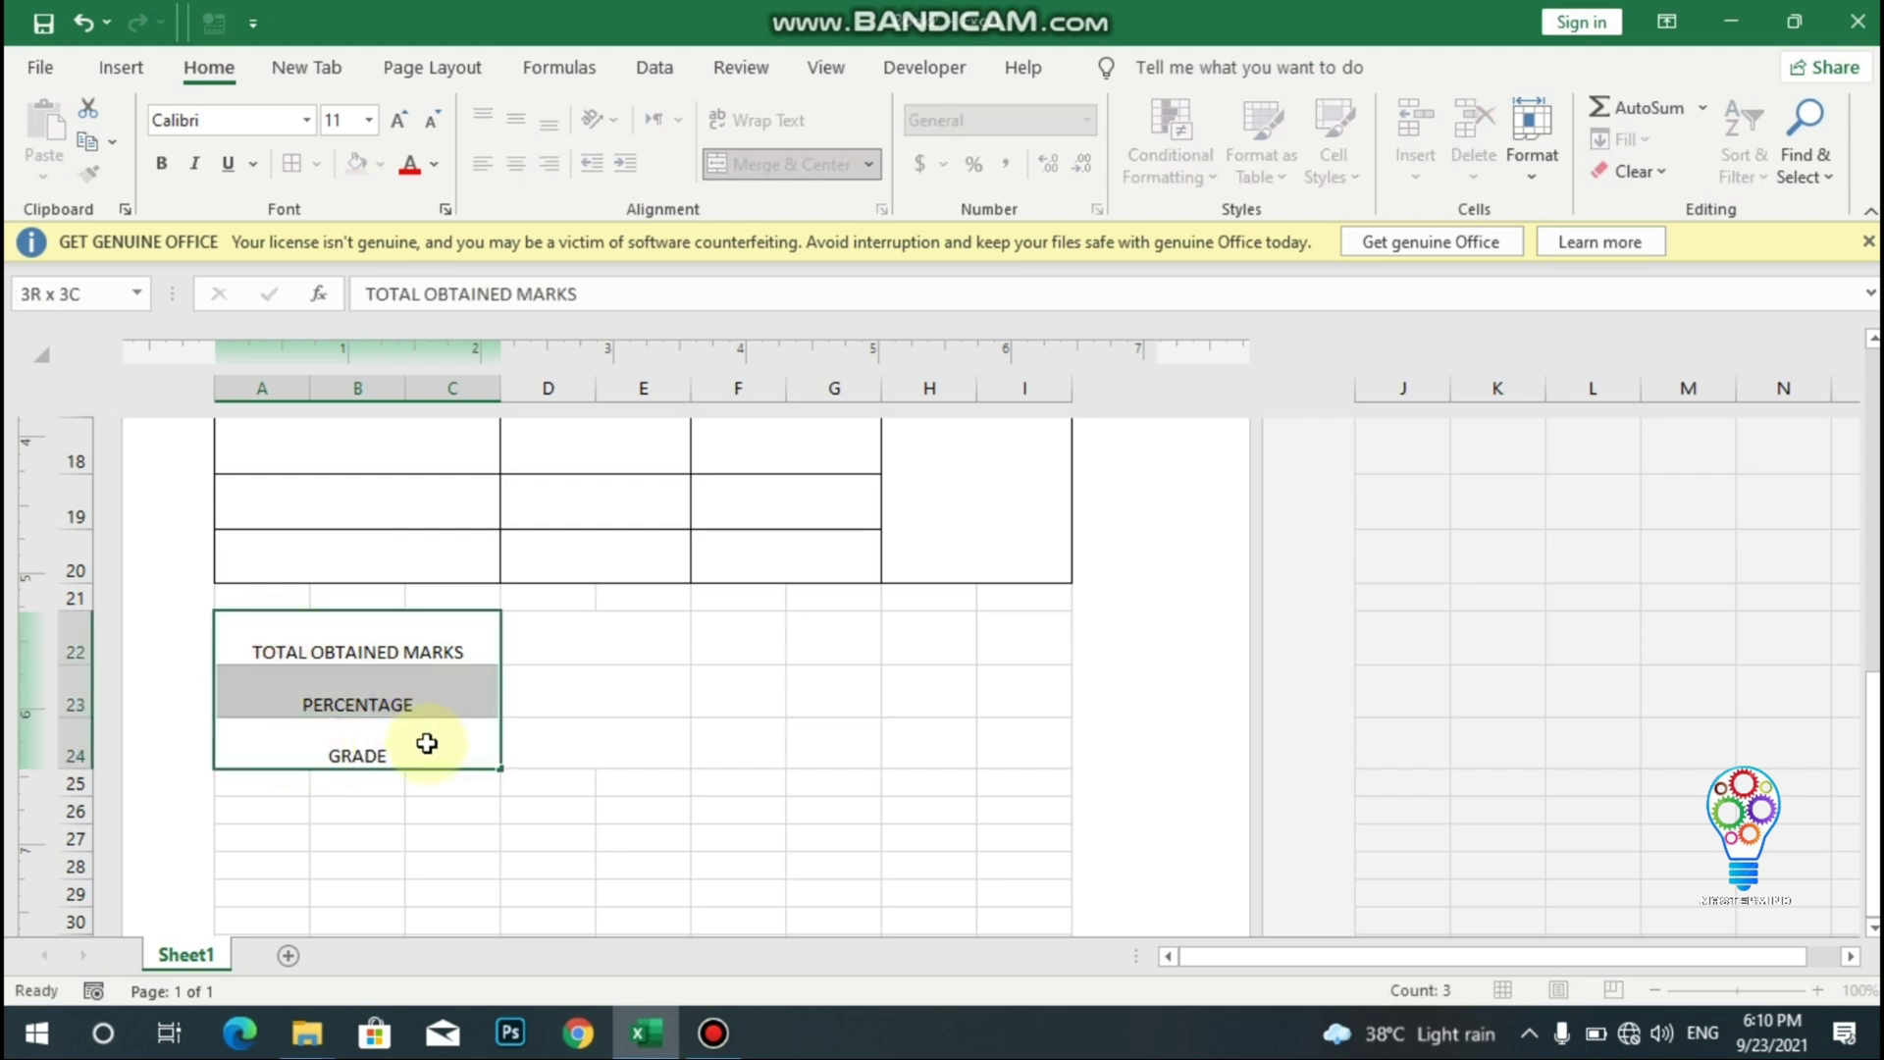
- Make the three summary labels bold and middle-aligned
left_click(520, 125)
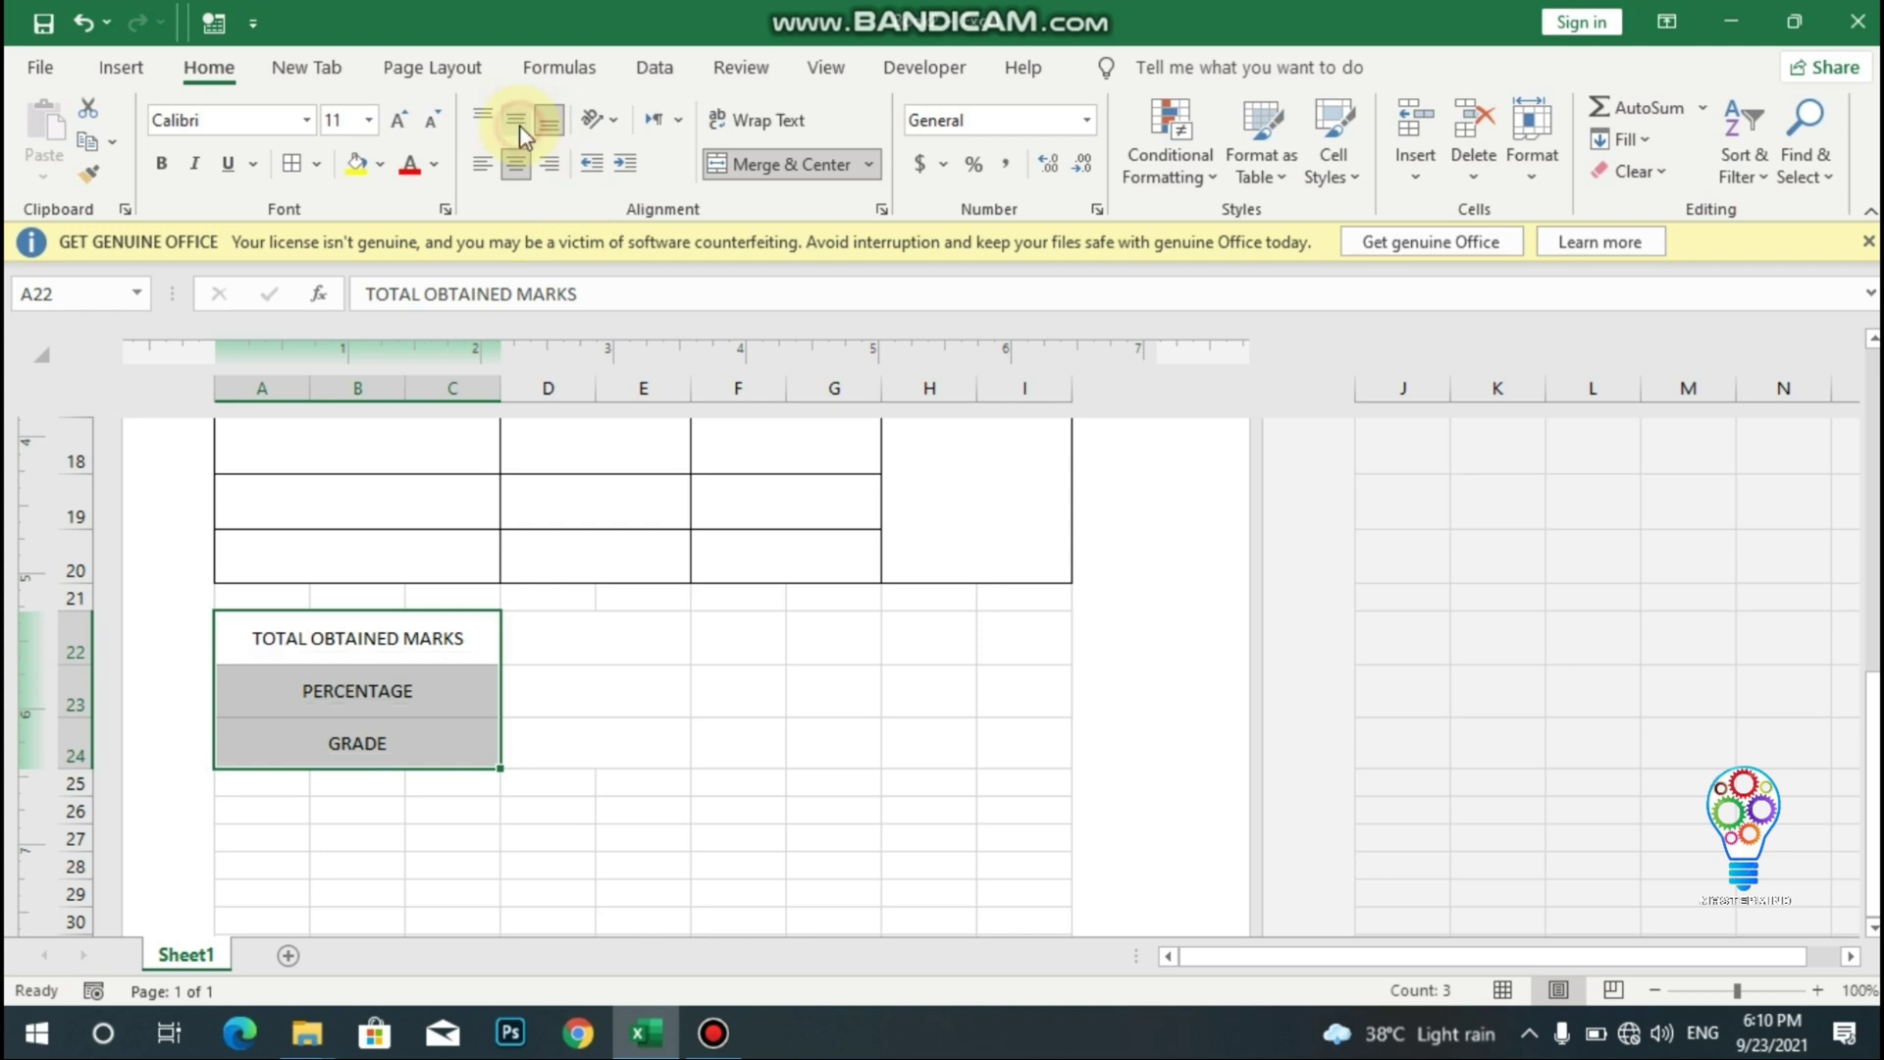
left_click(161, 163)
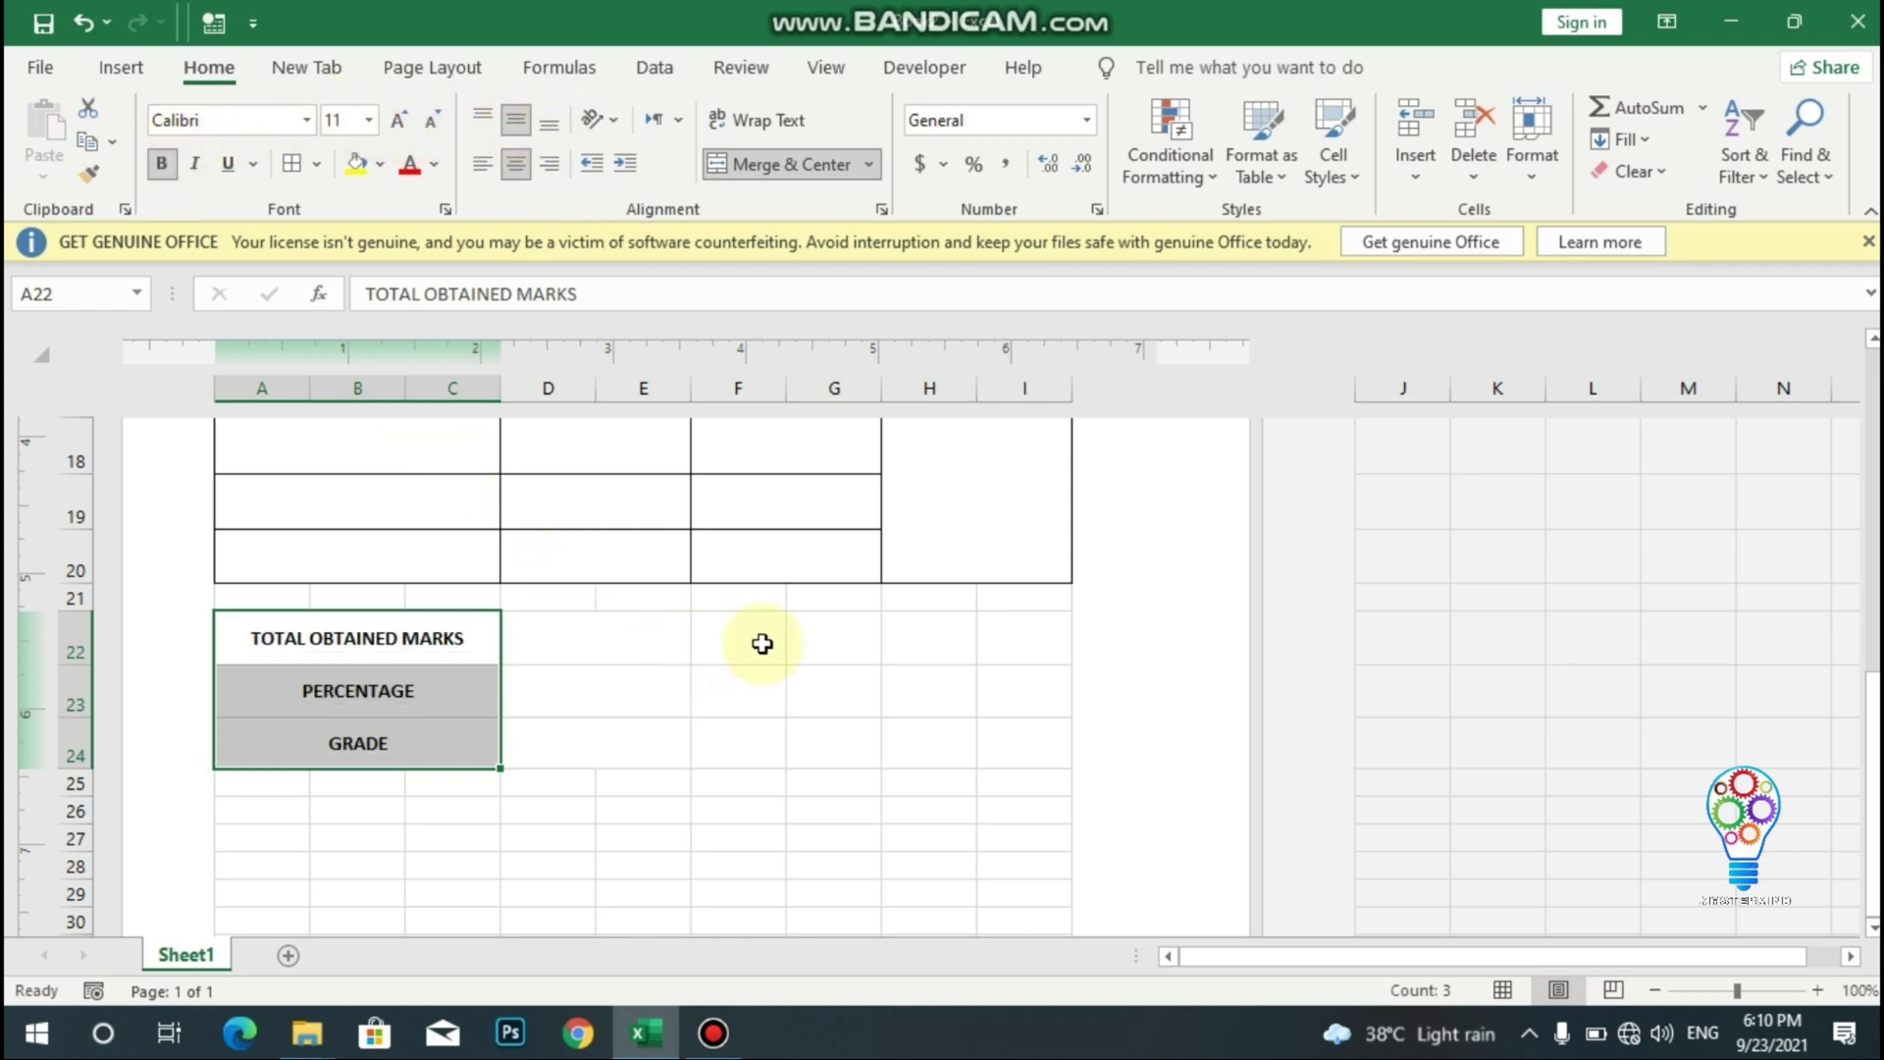
left_click(938, 552)
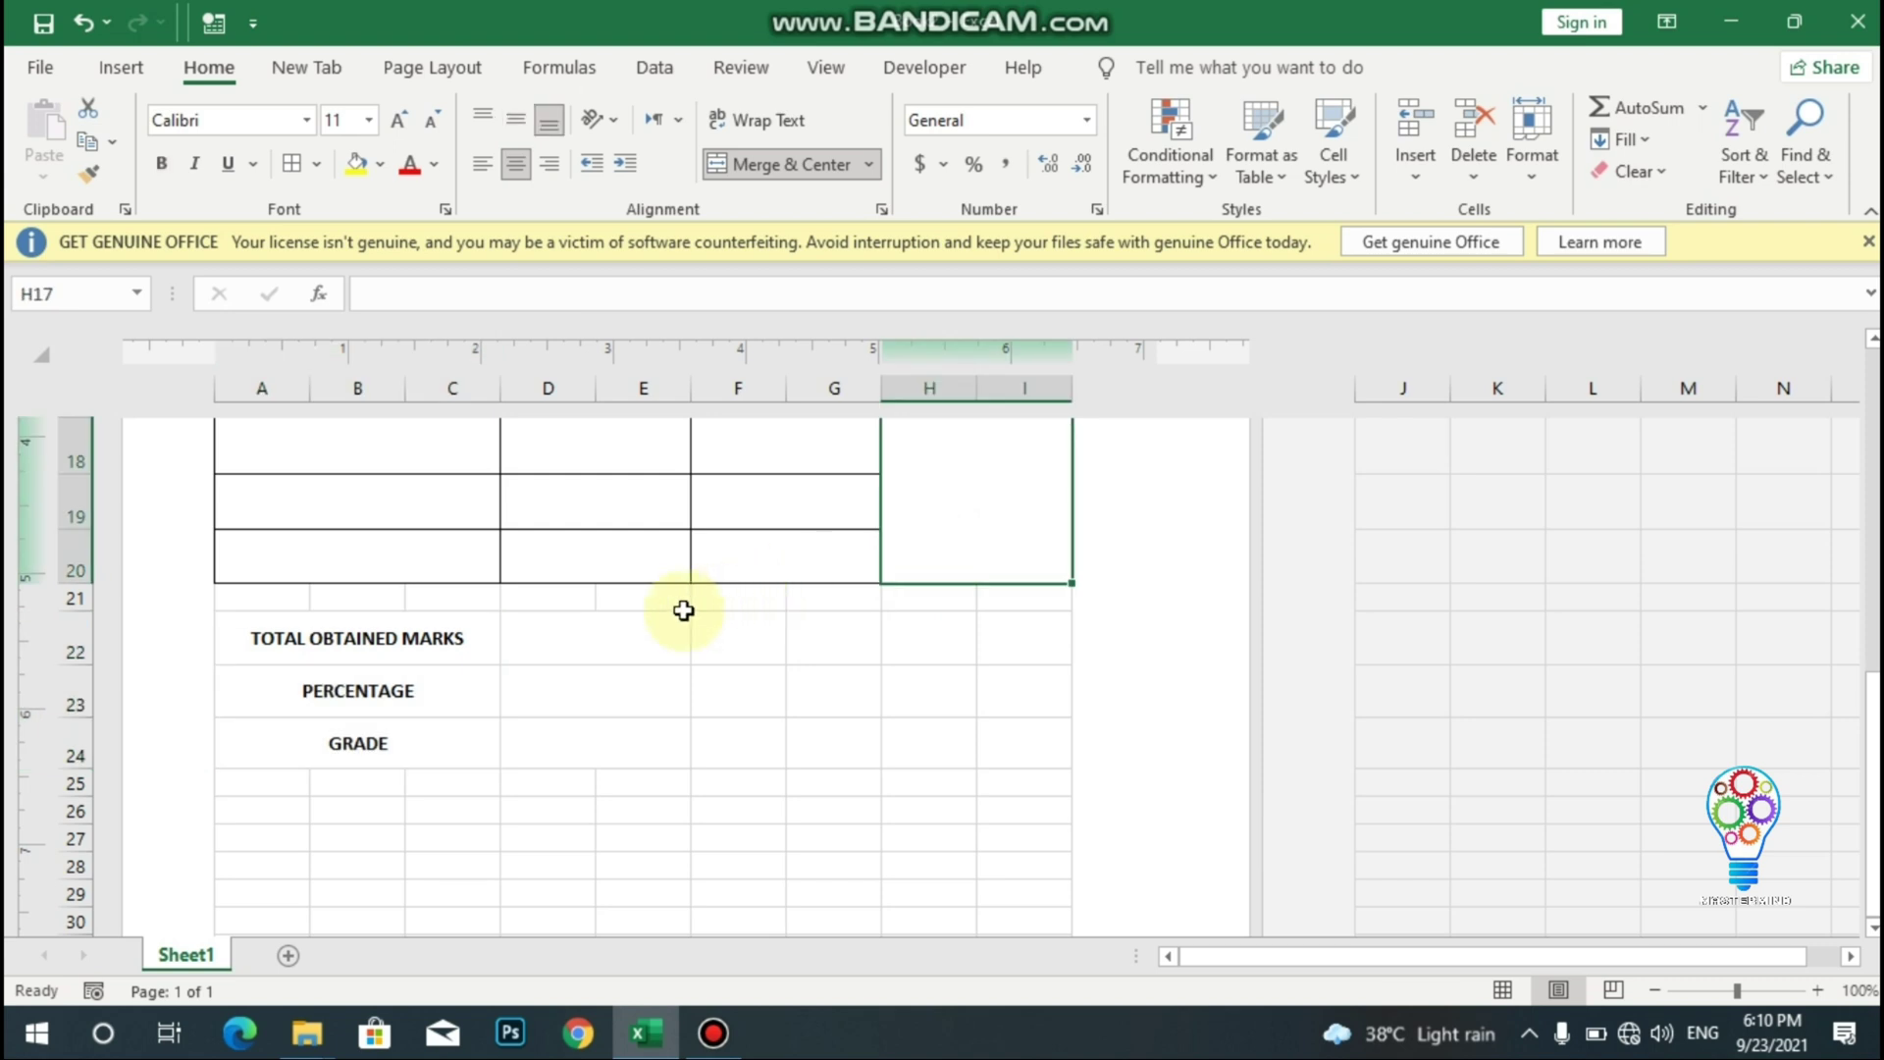
- Apply All Borders to the summary block A22:E24
left_click_drag(252, 623, 619, 729)
left_click(304, 168)
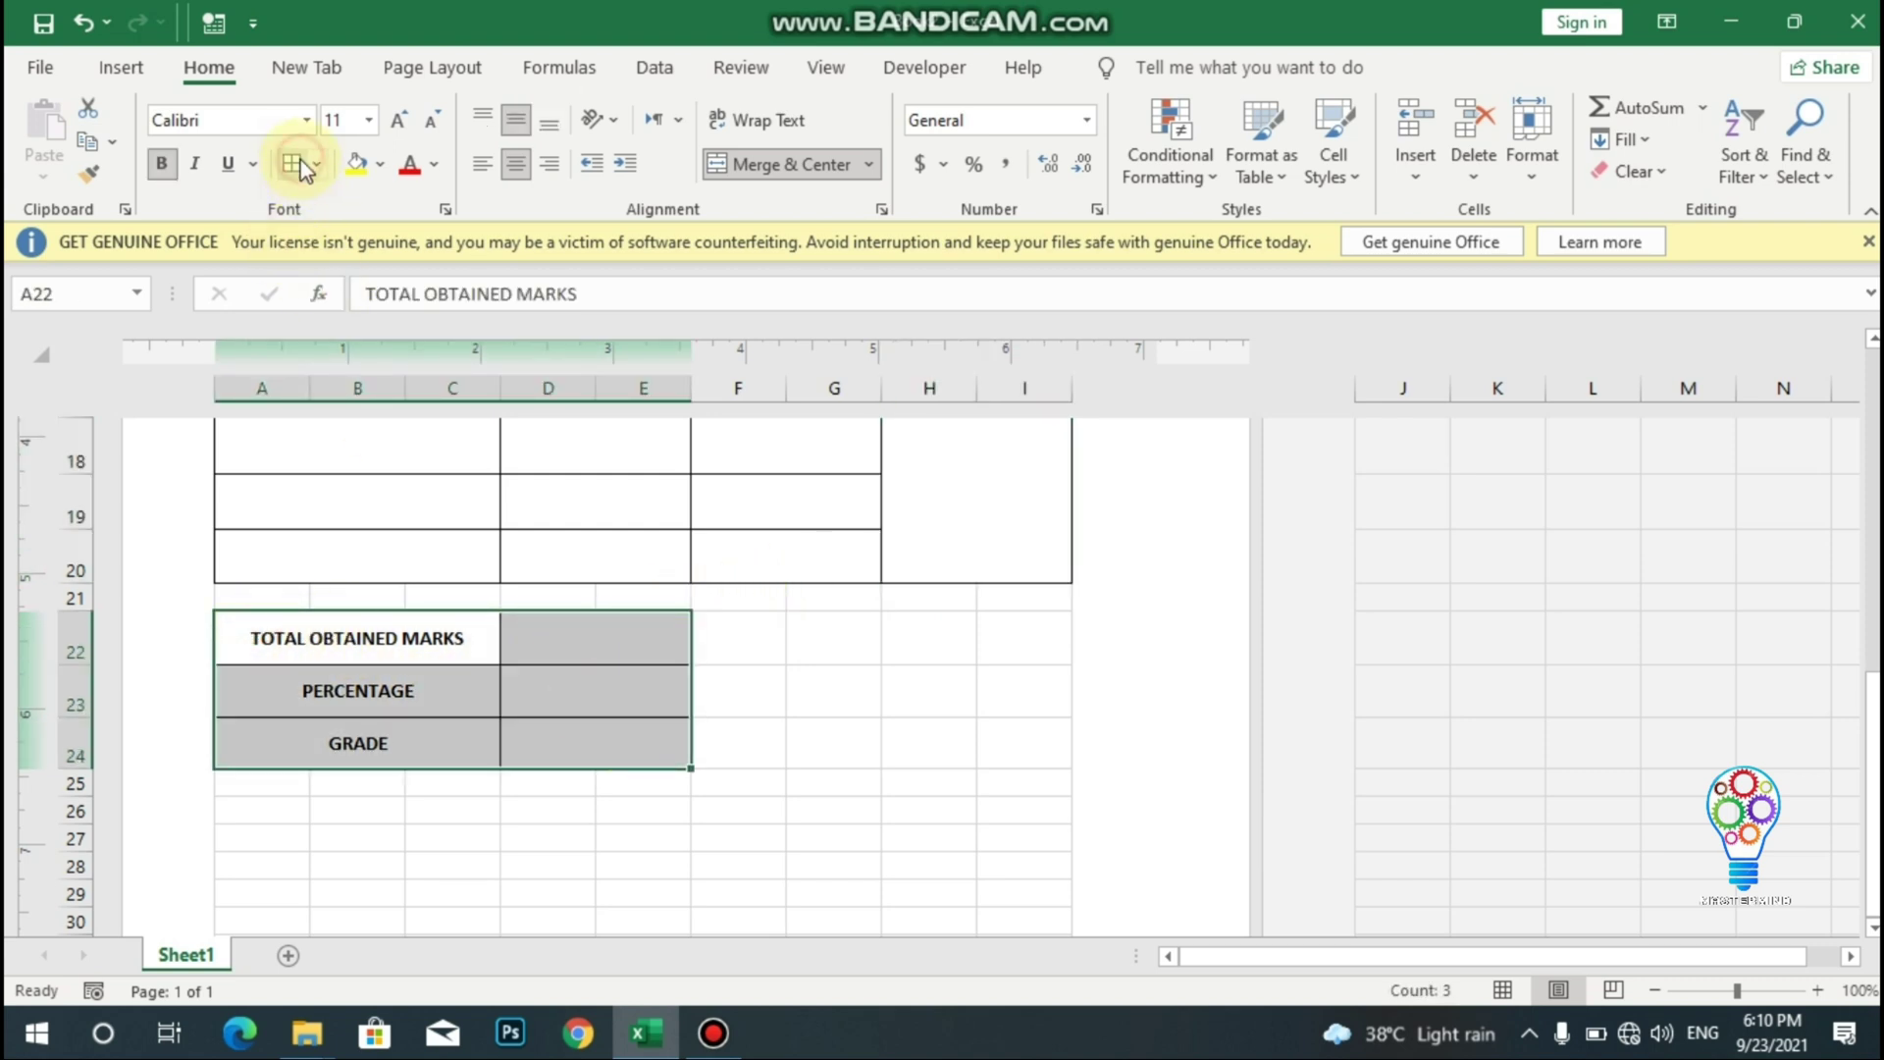
left_click(901, 646)
key("Up")
key("Up")
key("Up")
key("Up")
key("Up")
key("Up")
key("Up")
key("Up")
key("Up")
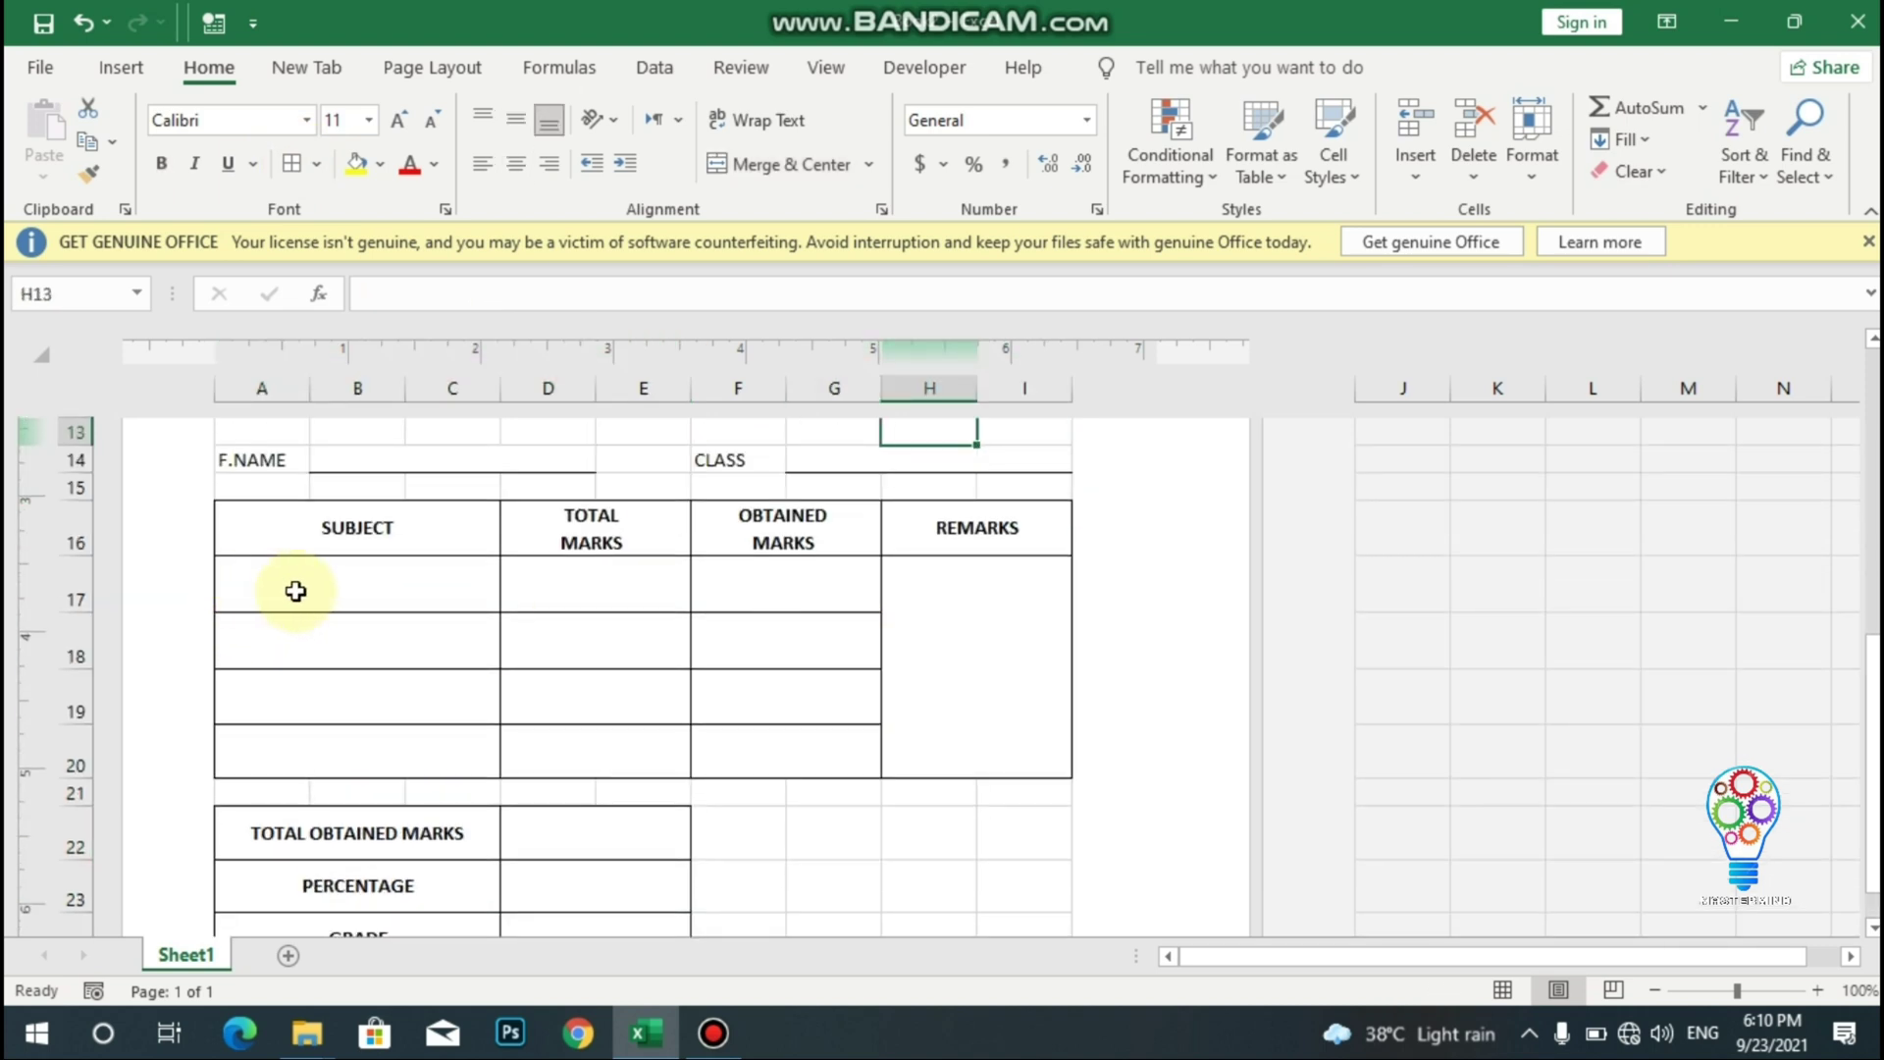
- Fill in the student's name, roll number 32, the father's name and class 8th
key("Up")
key("Up")
key("Up")
key("Up")
key("Up")
key("Up")
key("Up")
key("Up")
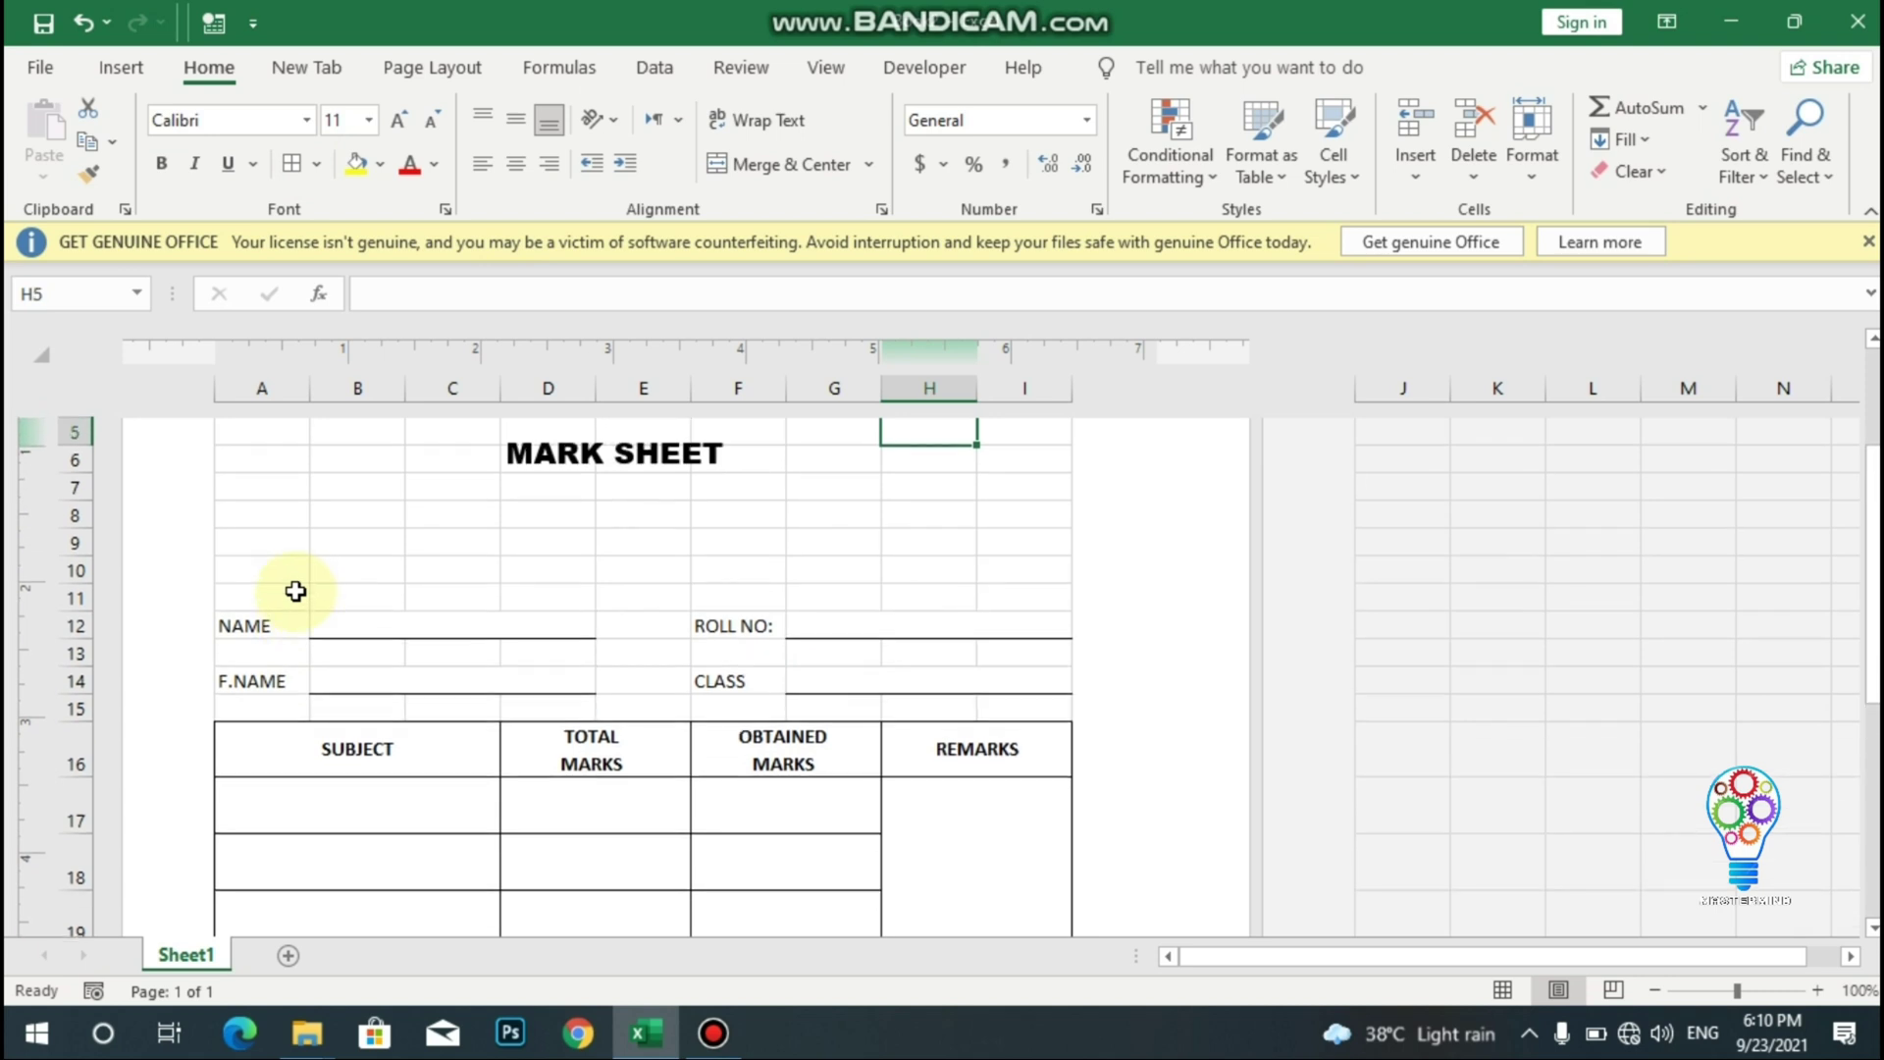
left_click(347, 623)
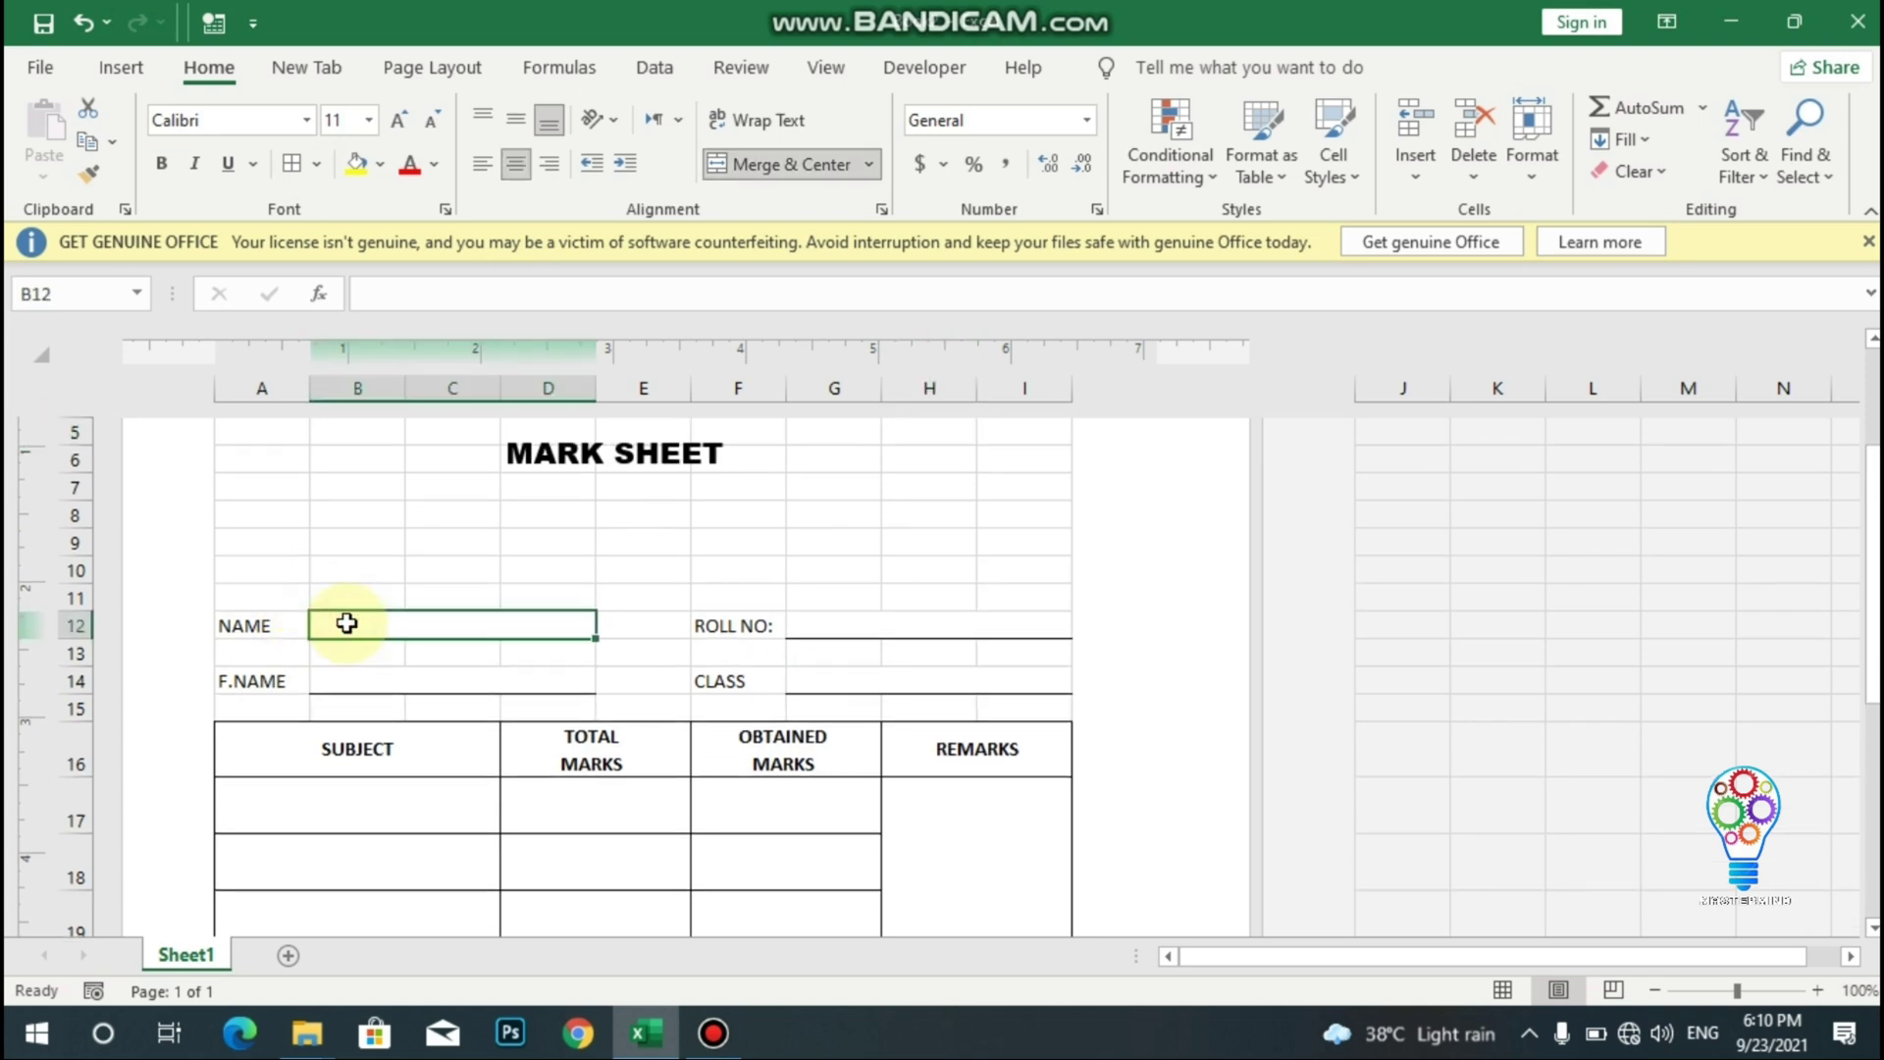
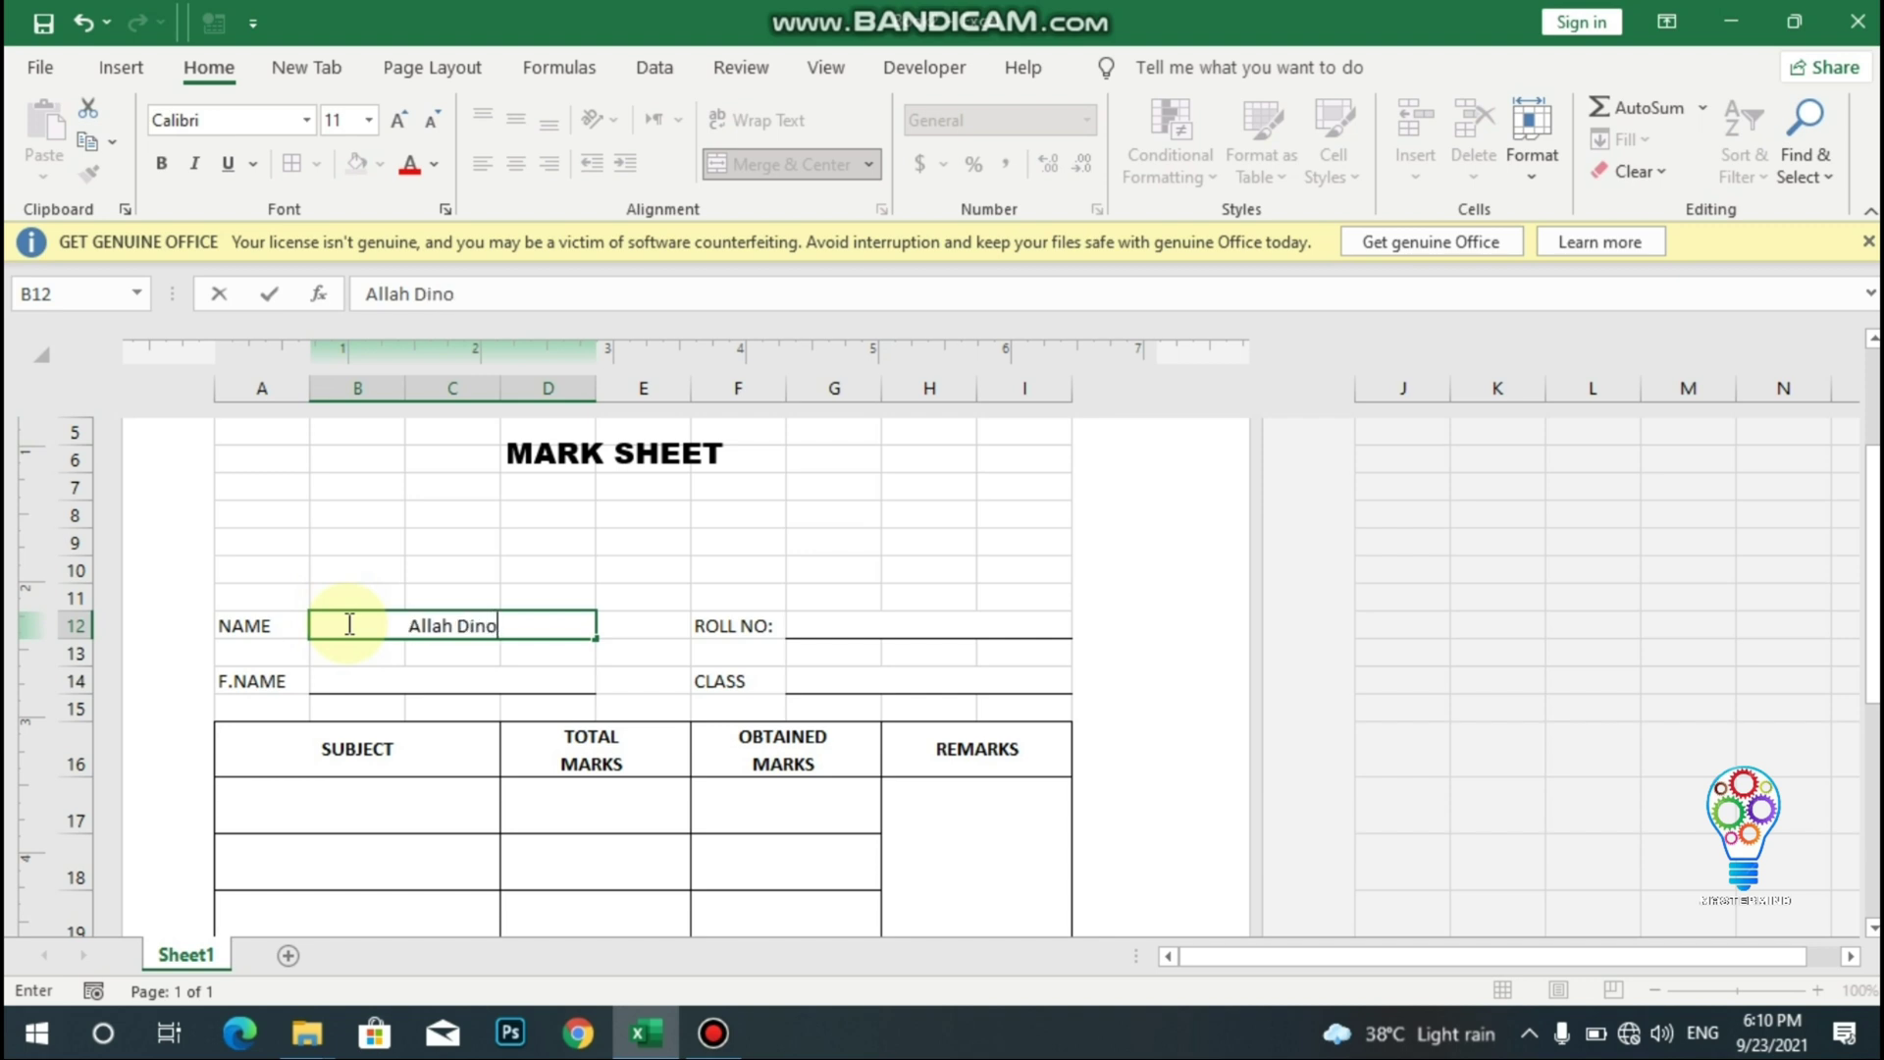
left_click(831, 633)
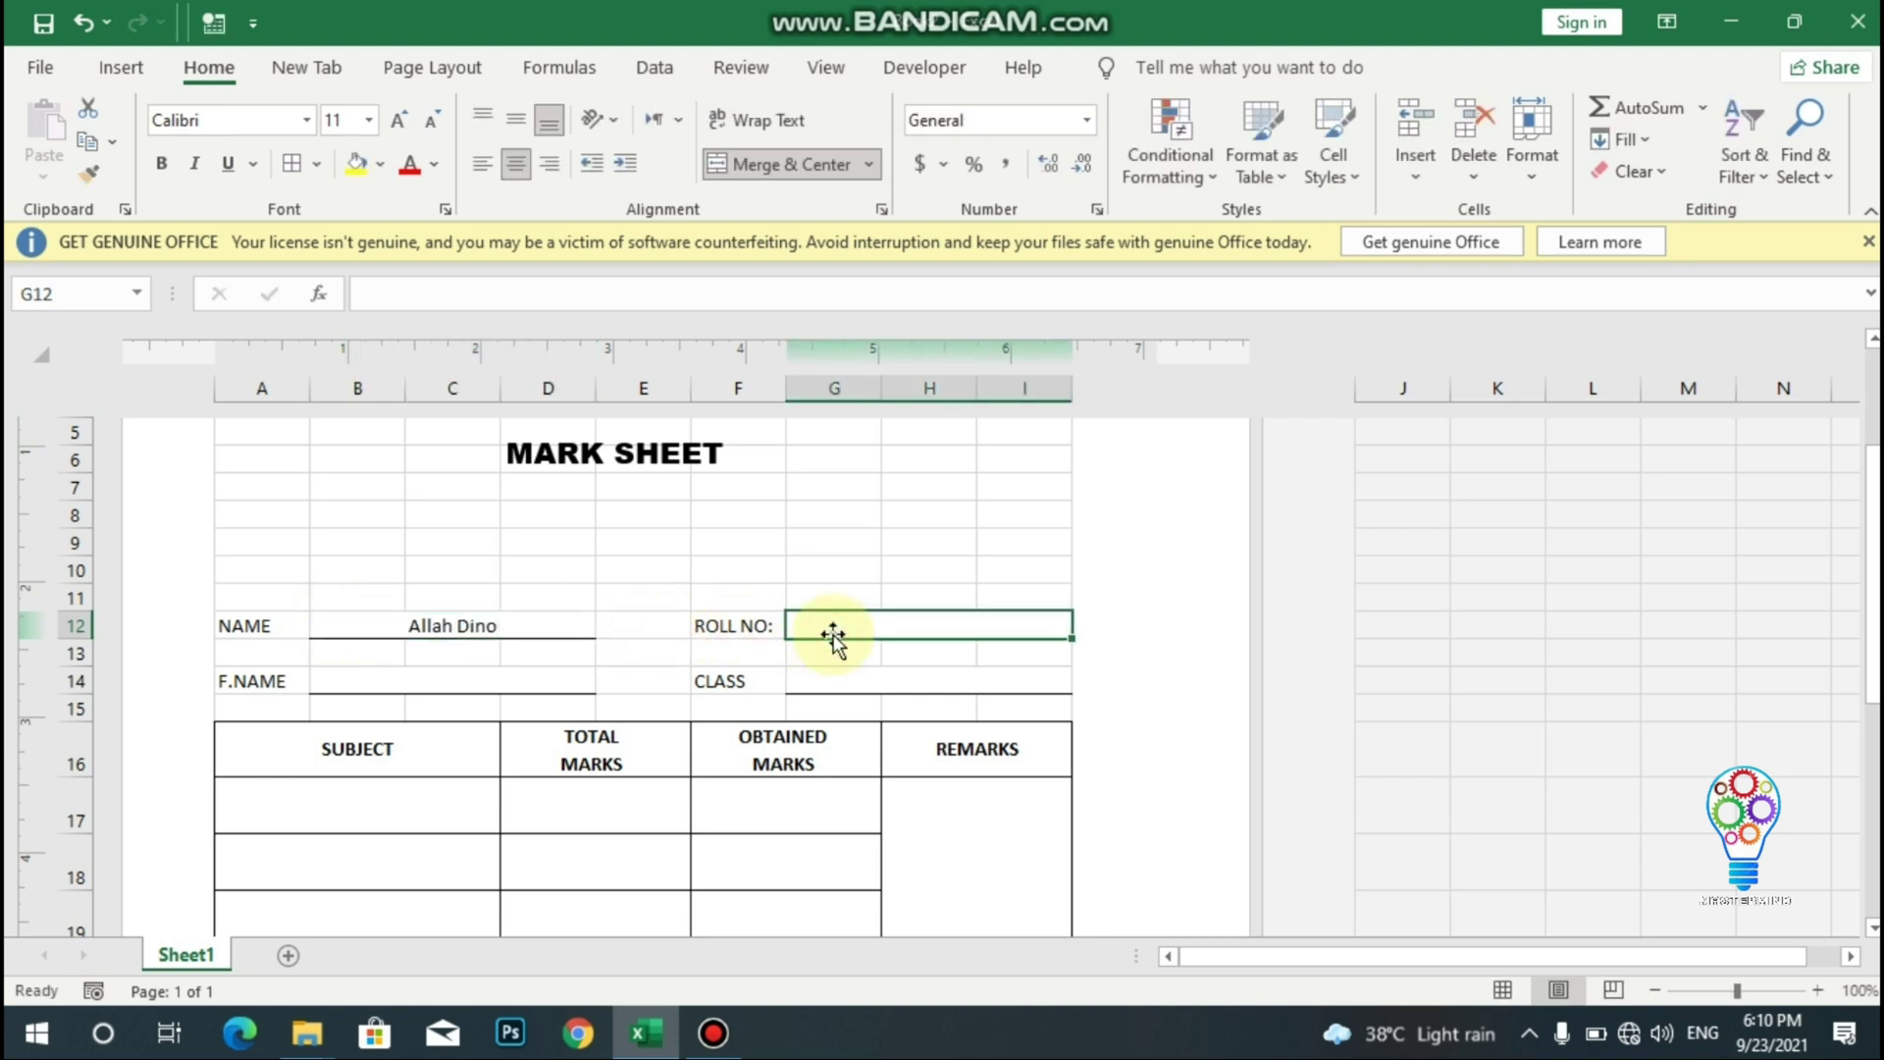
left_click(484, 685)
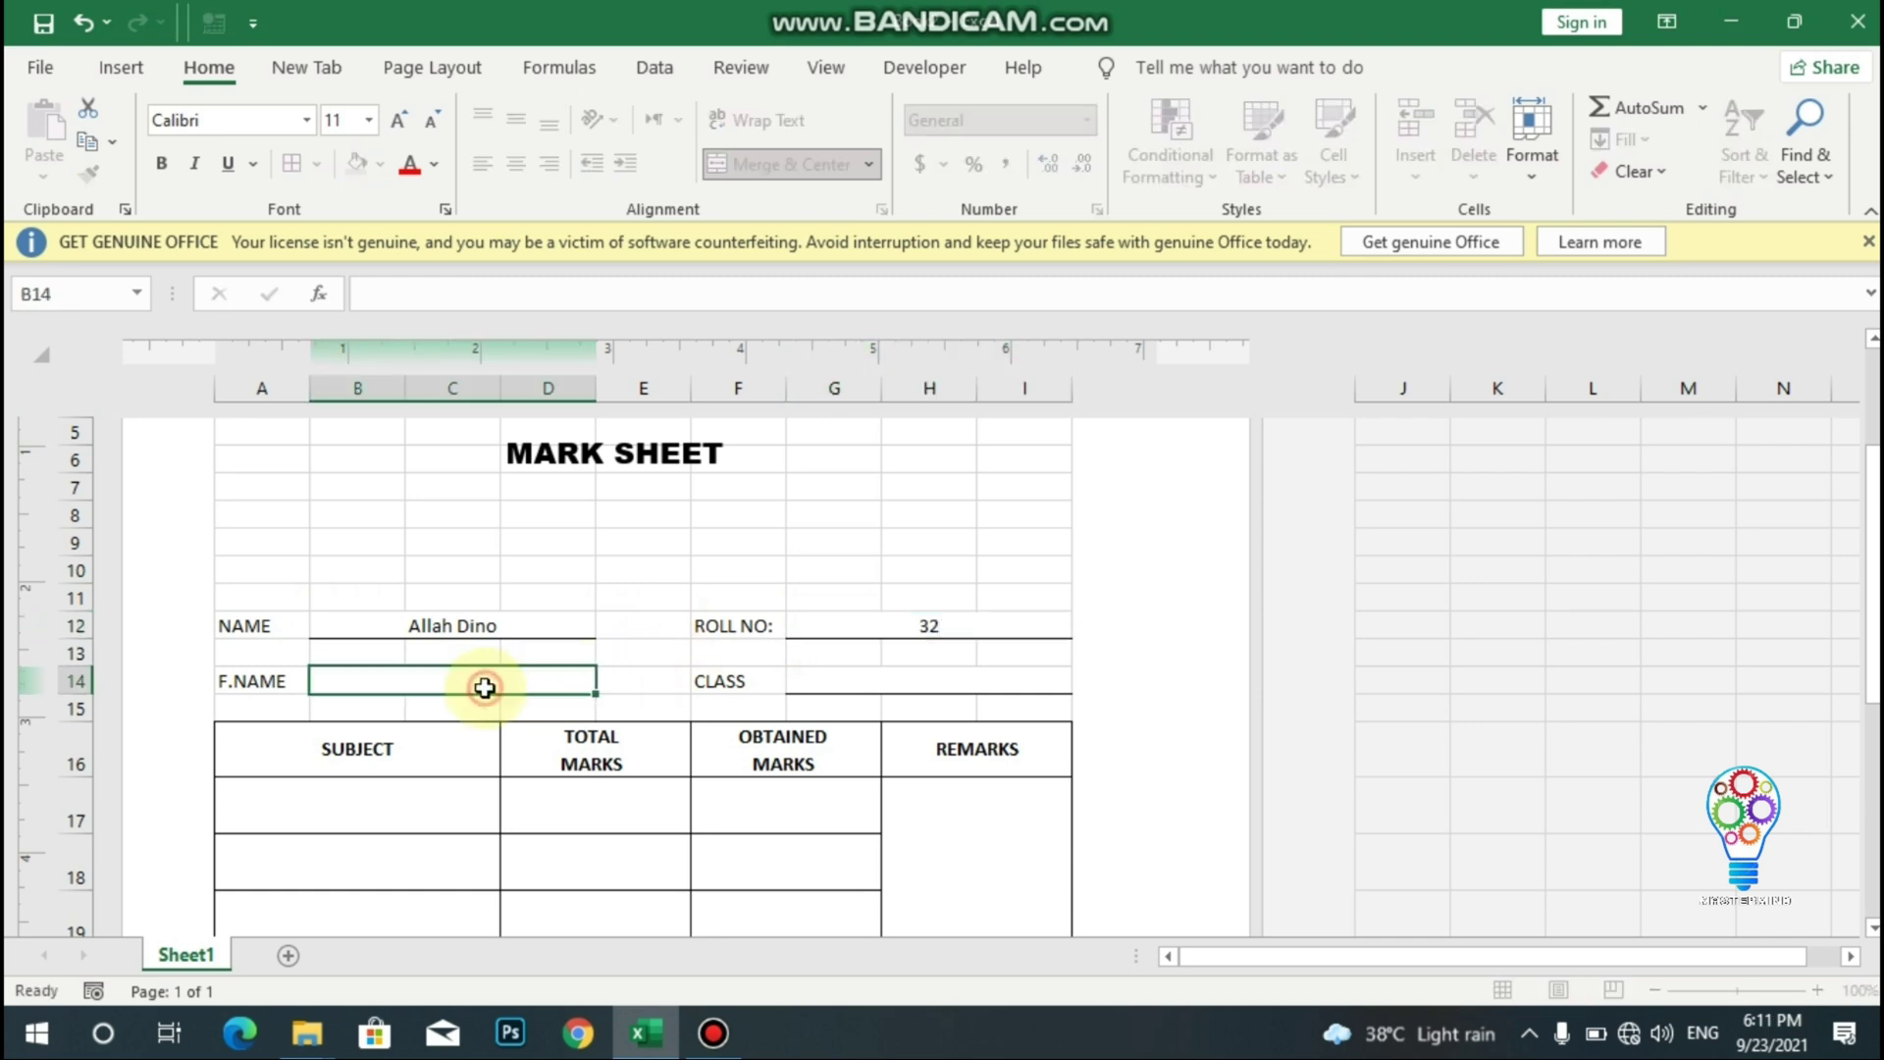
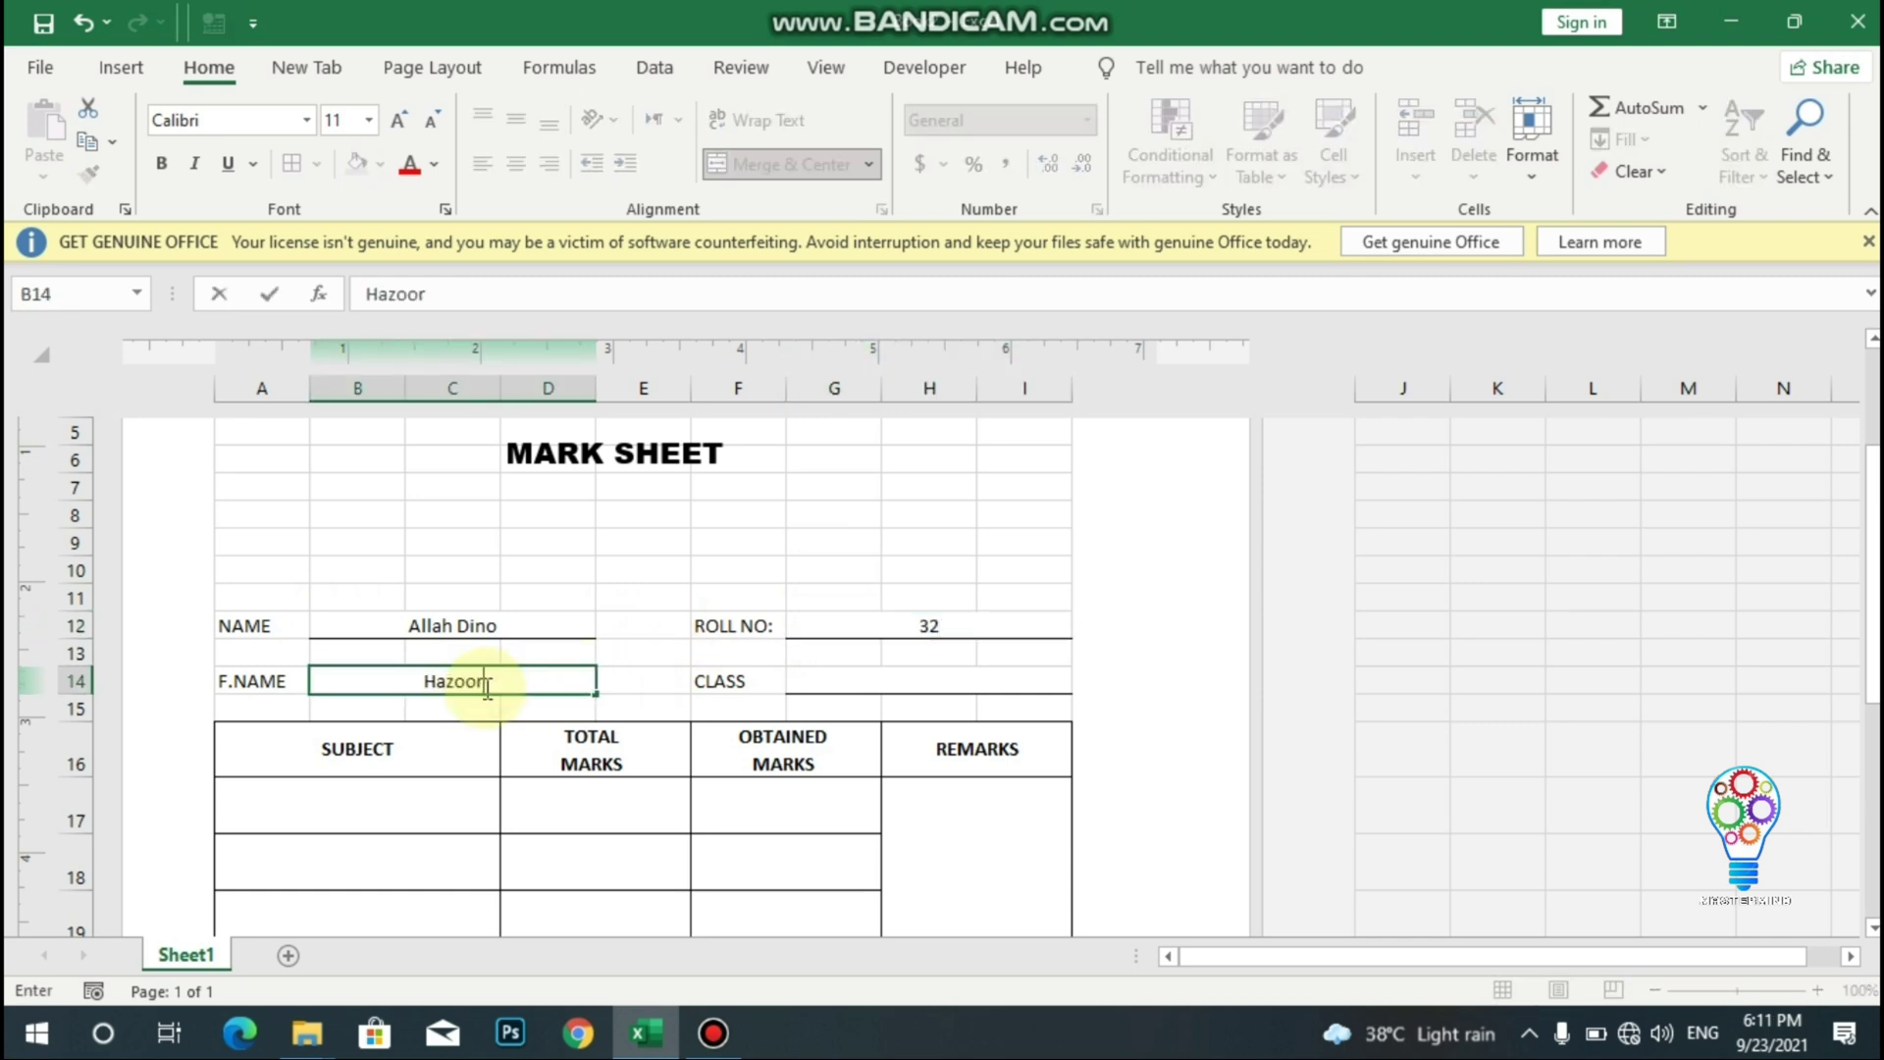
left_click(873, 674)
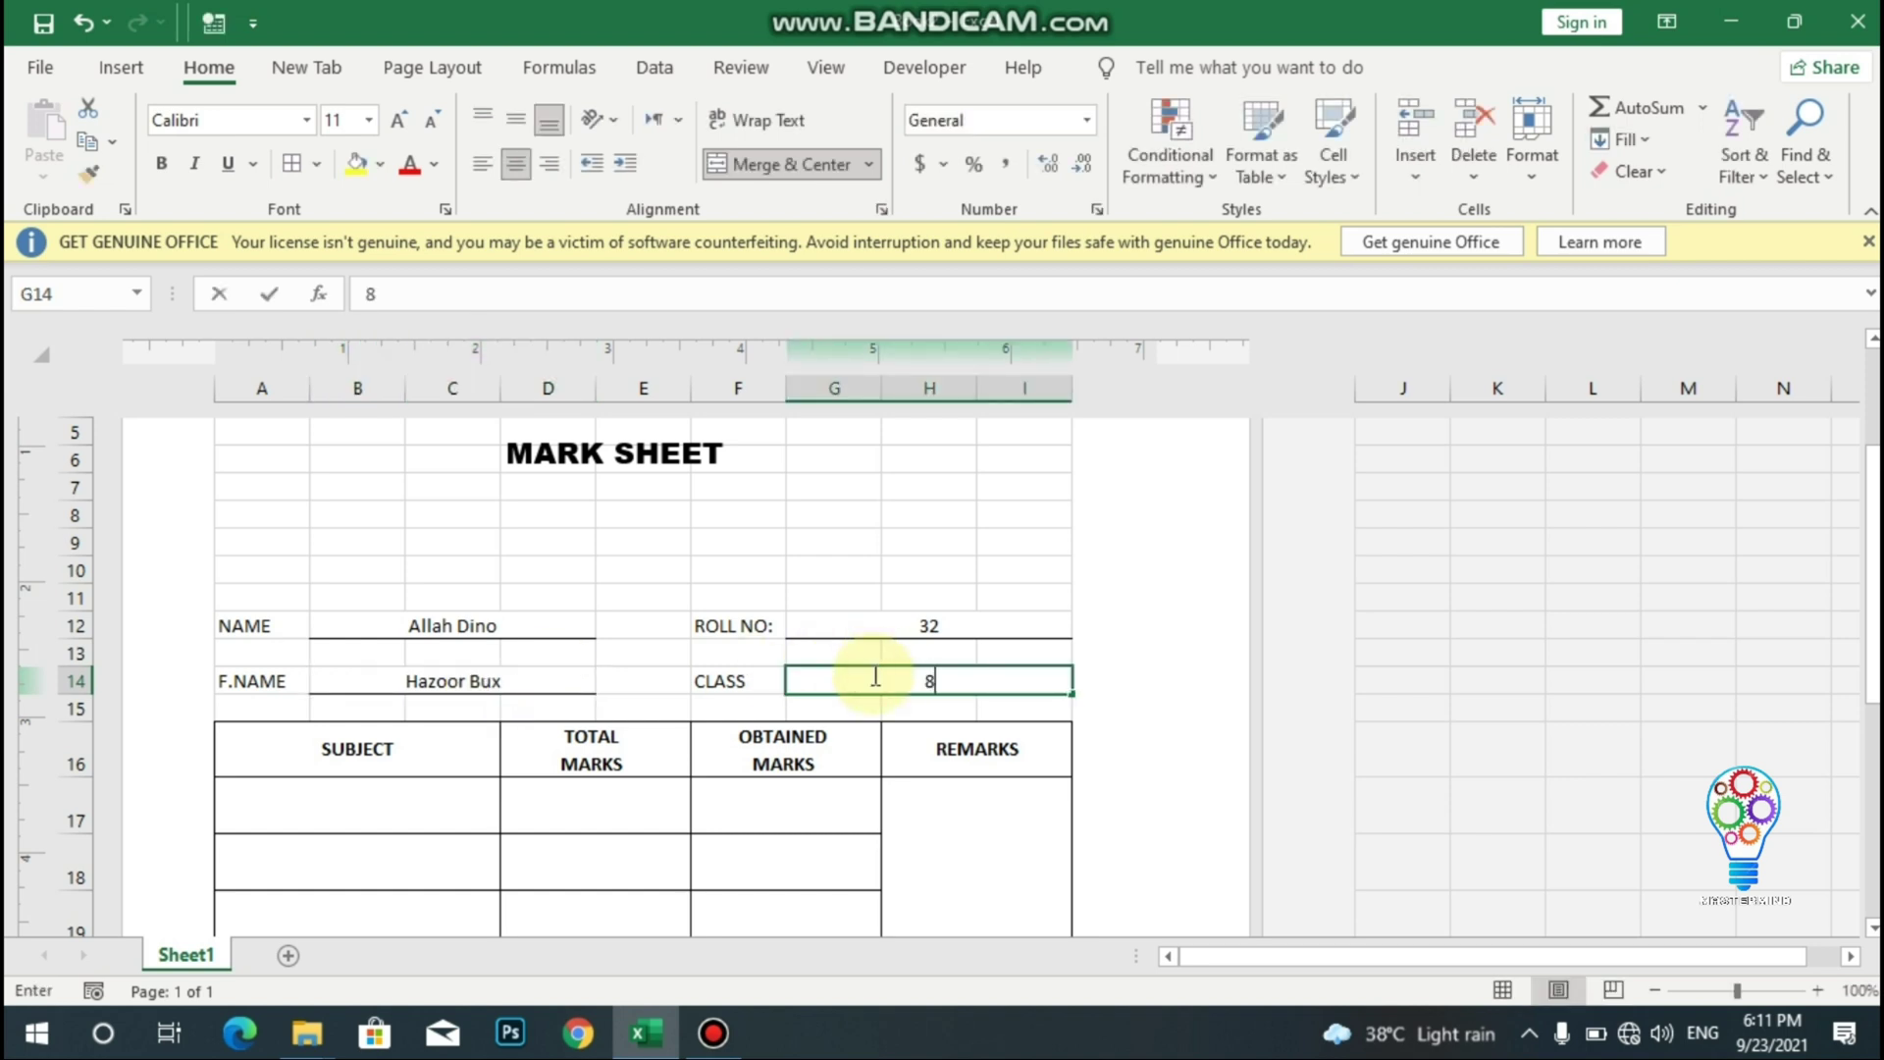
type("8th")
key("Return")
key("Return")
key("Return")
key("Return")
key("Return")
key("Return")
key("Return")
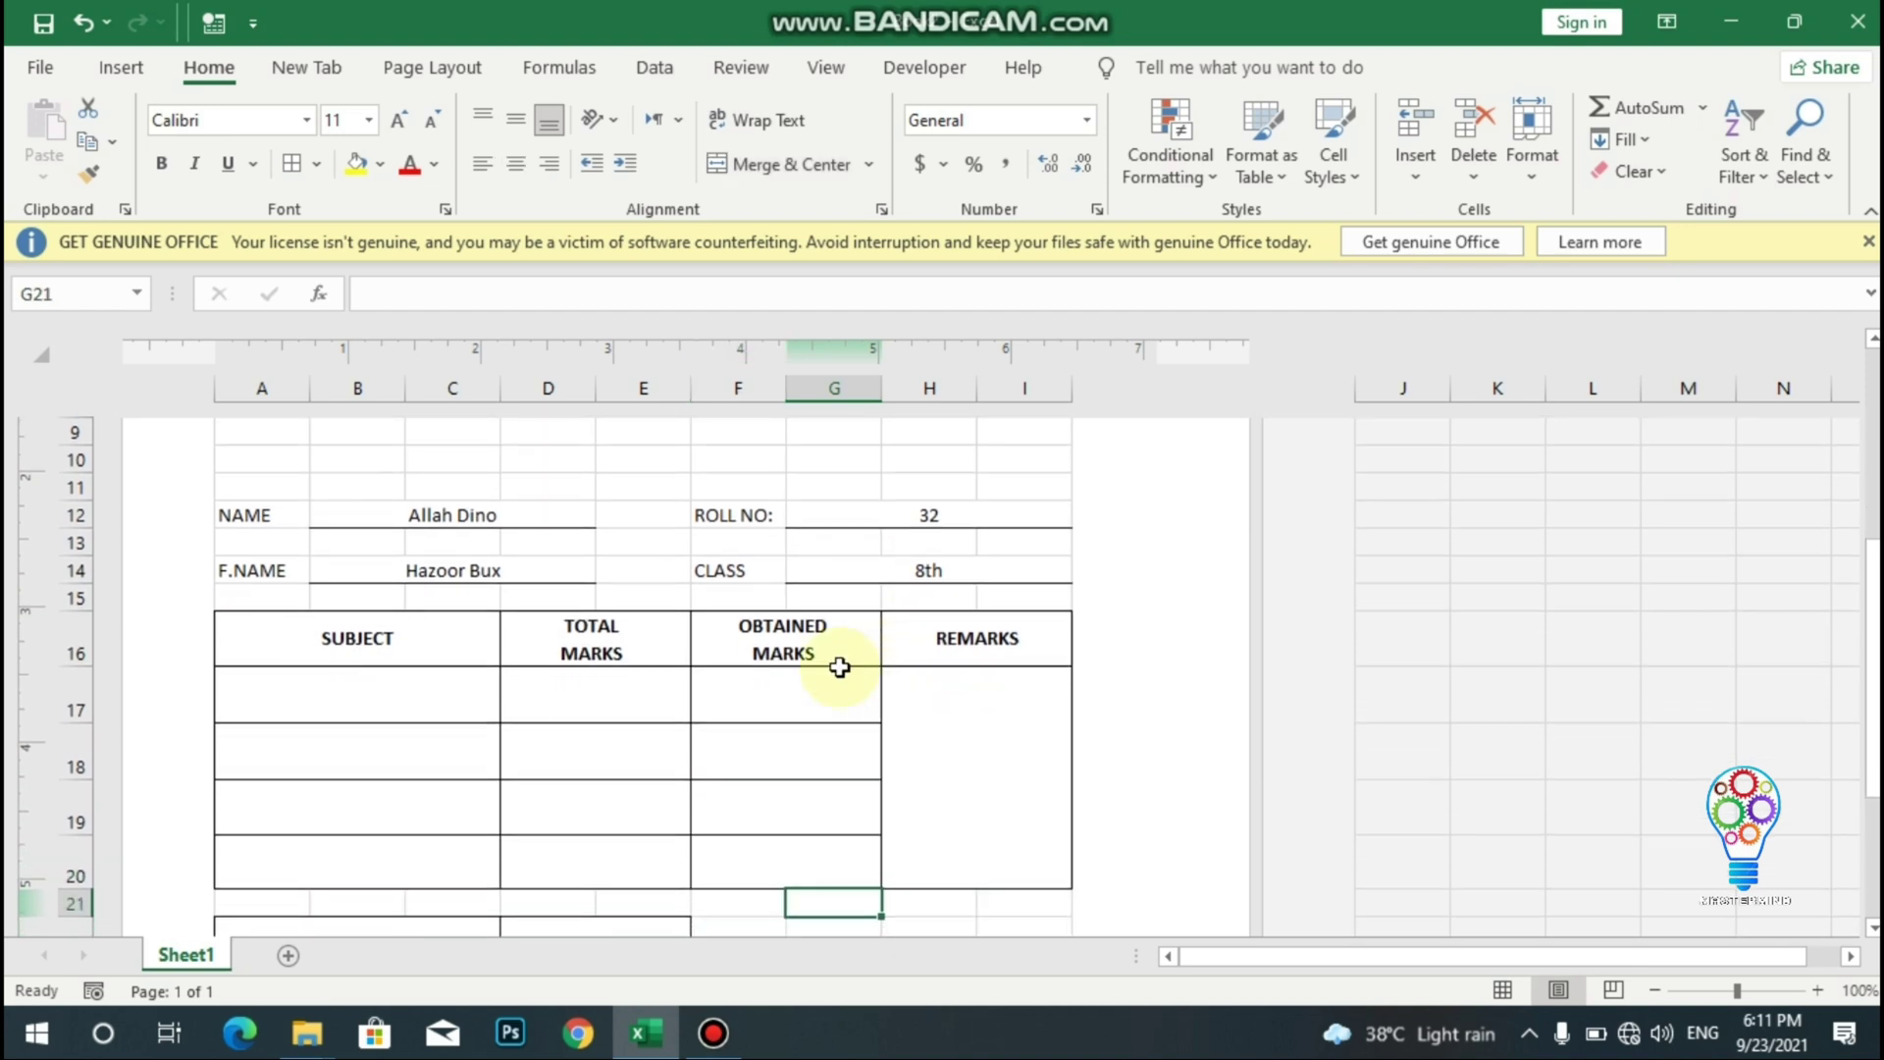
- Enter ENGLISH, MATH, SCIENCE and COMPUTER in the SUBJECT cells A17 to A20
left_click(346, 690)
type("E")
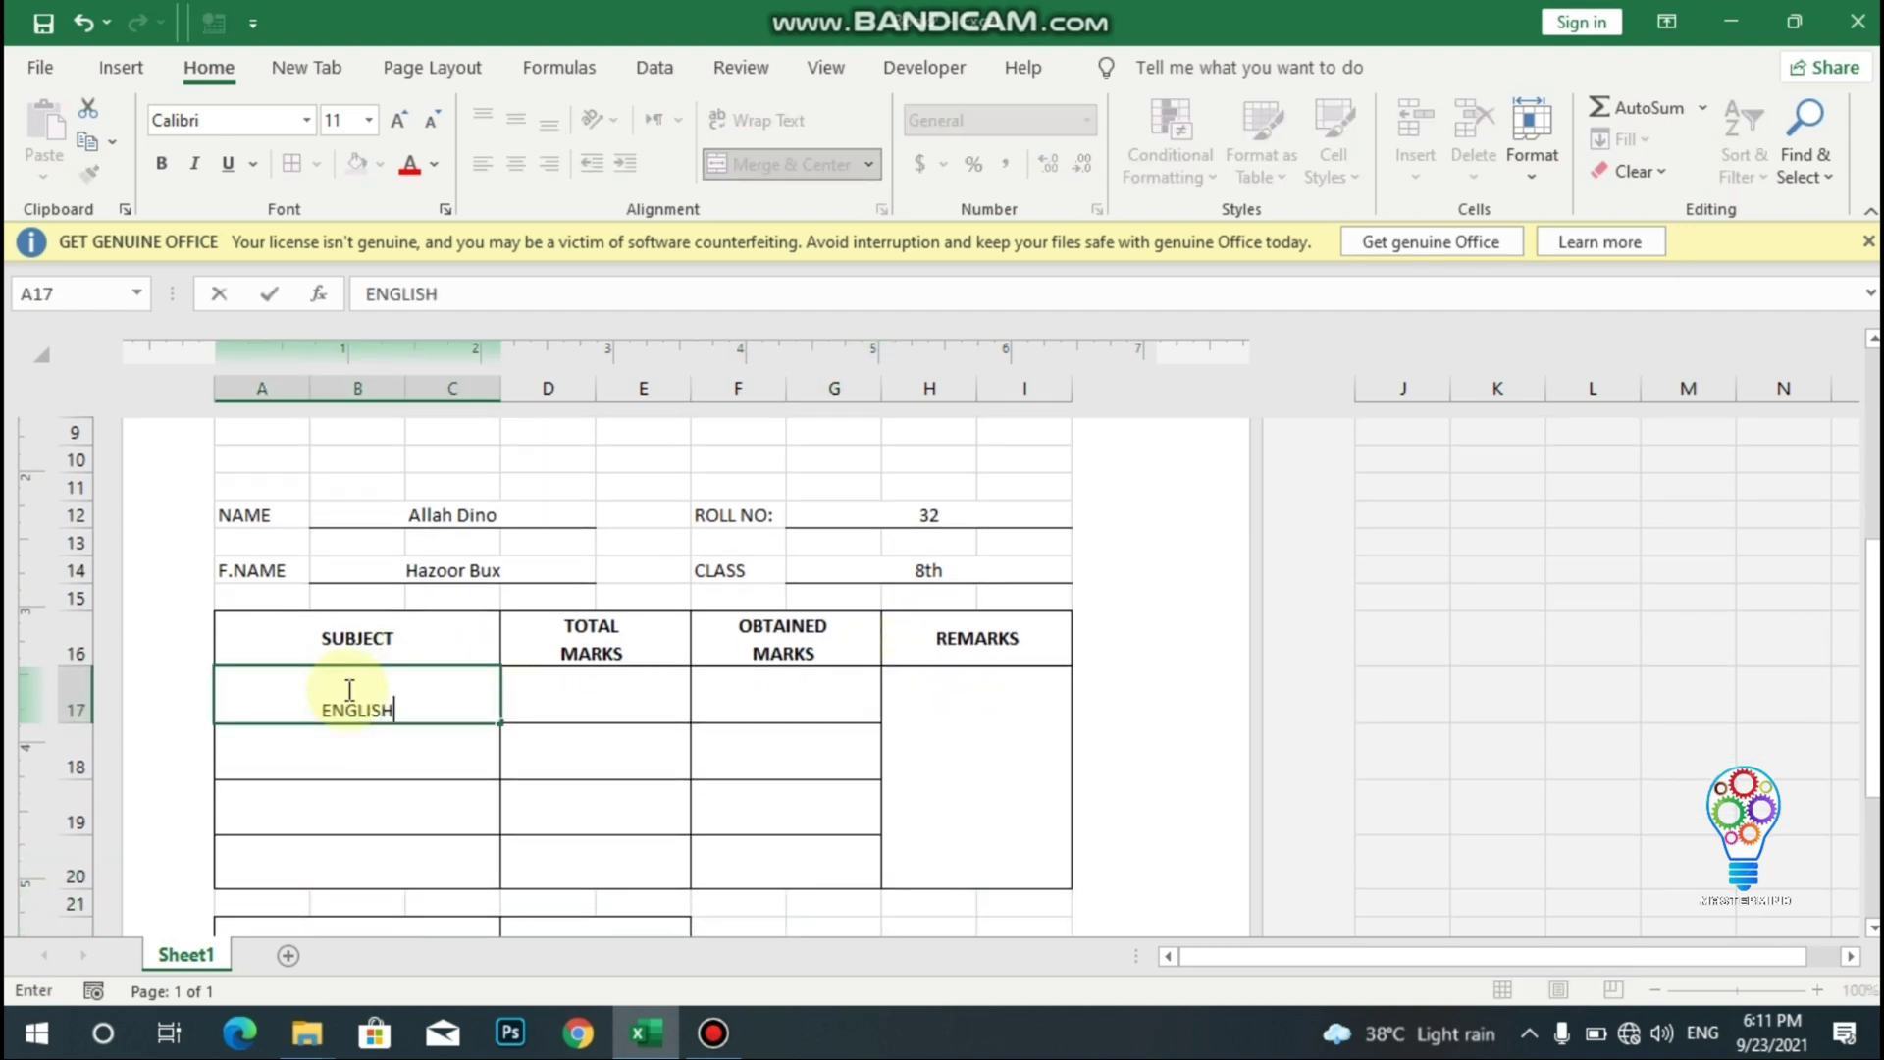
type("NGLISH")
left_click(355, 773)
type("M")
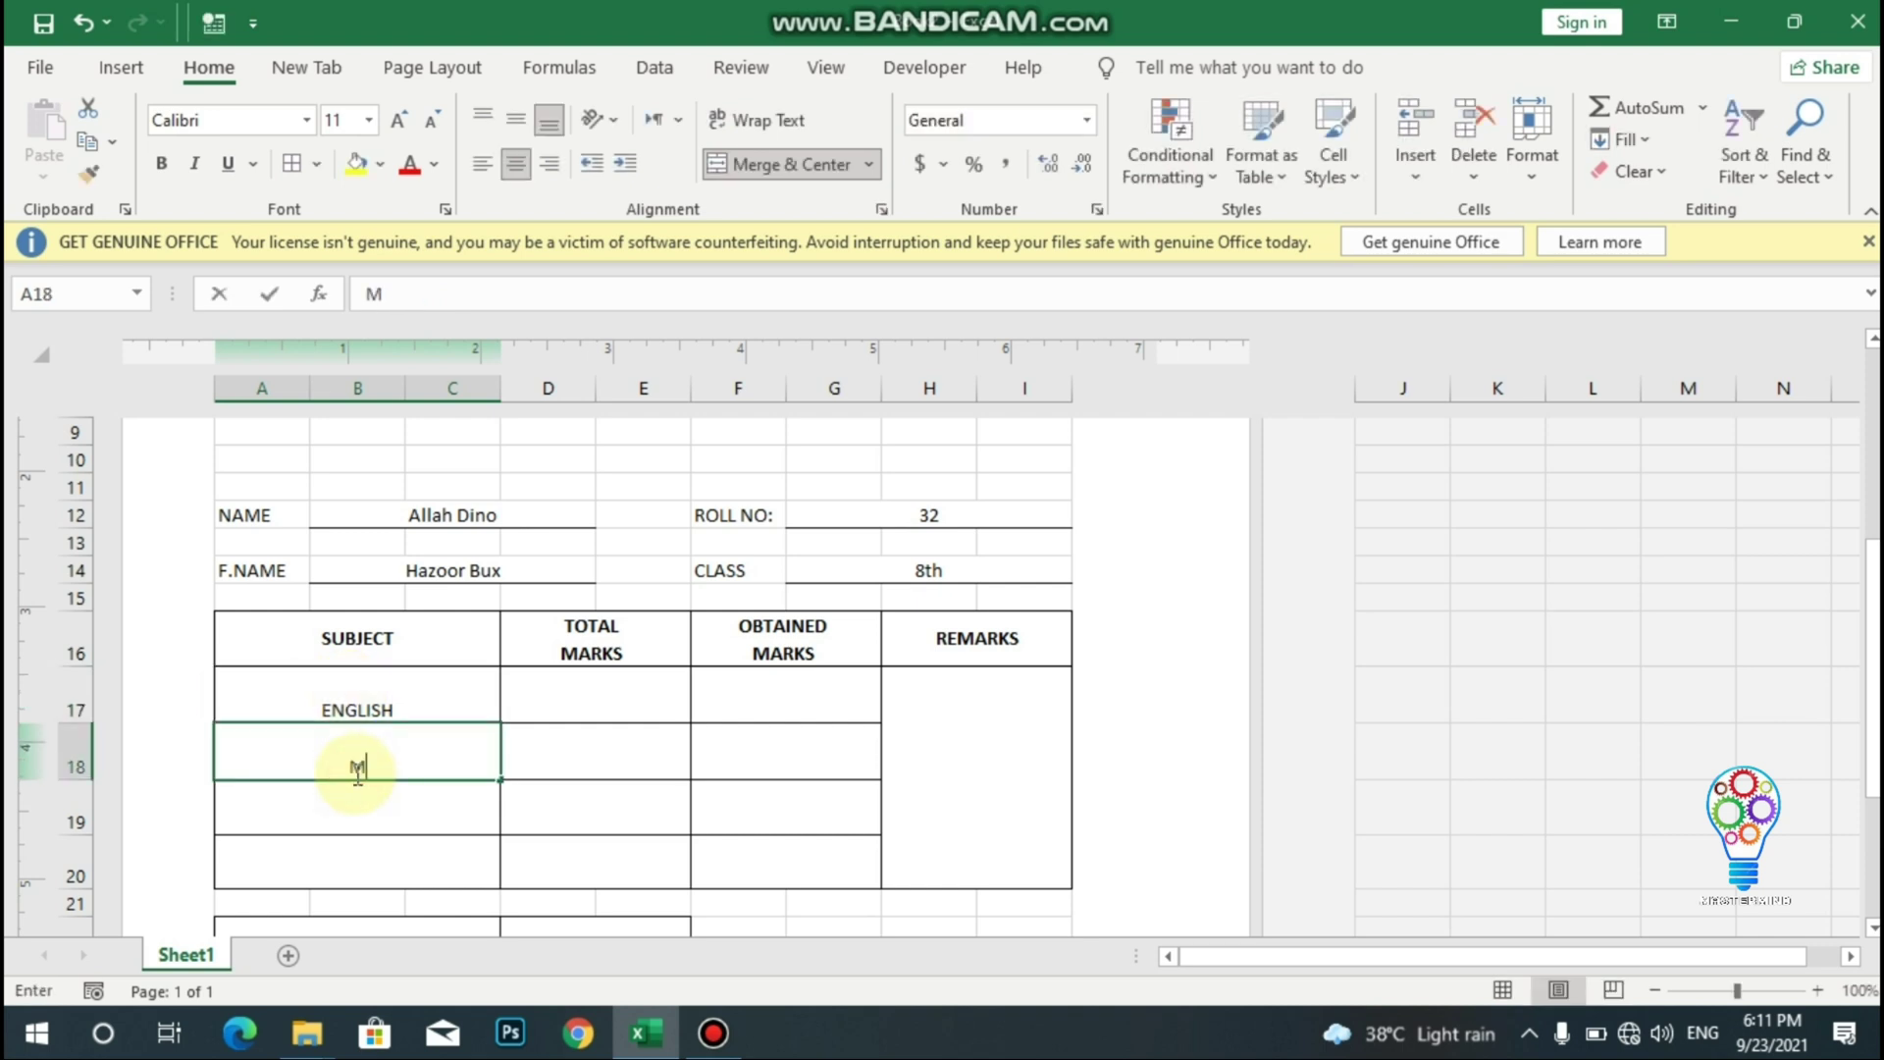
type("ATH")
left_click(363, 807)
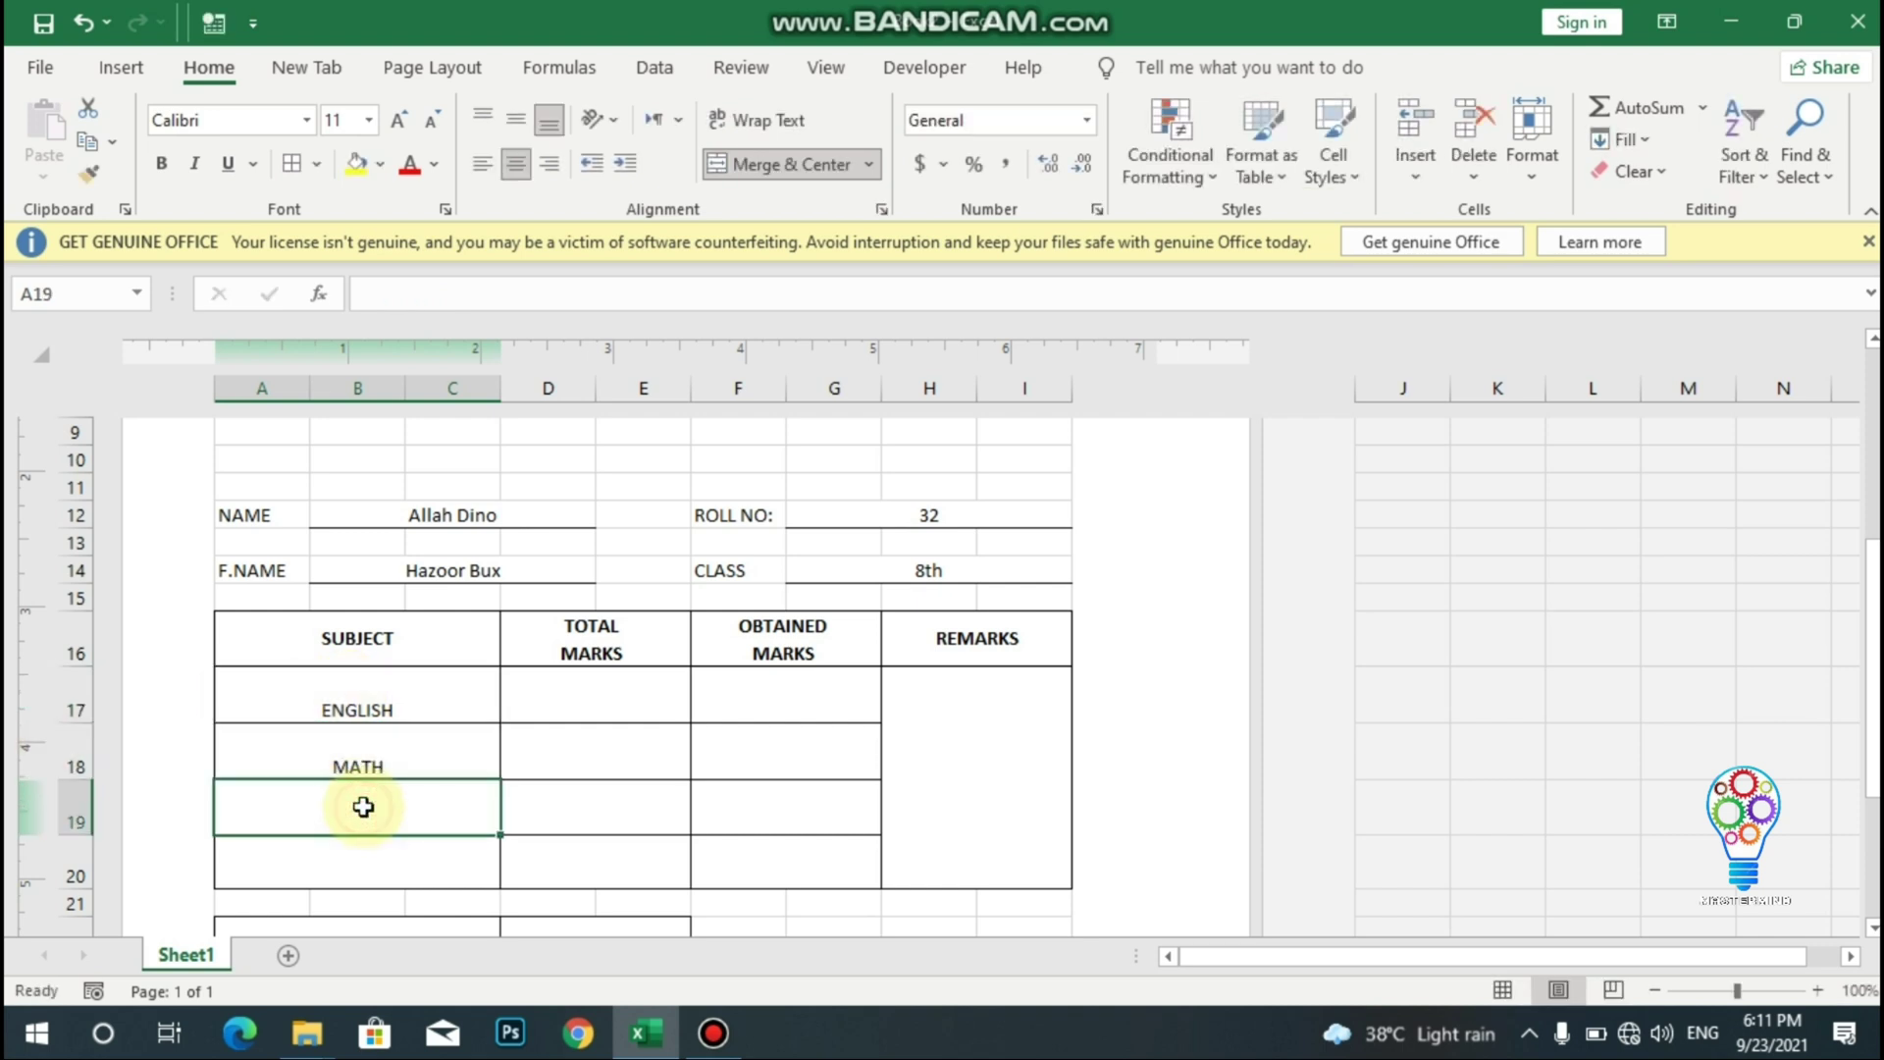
type("SCI")
type("ENCE")
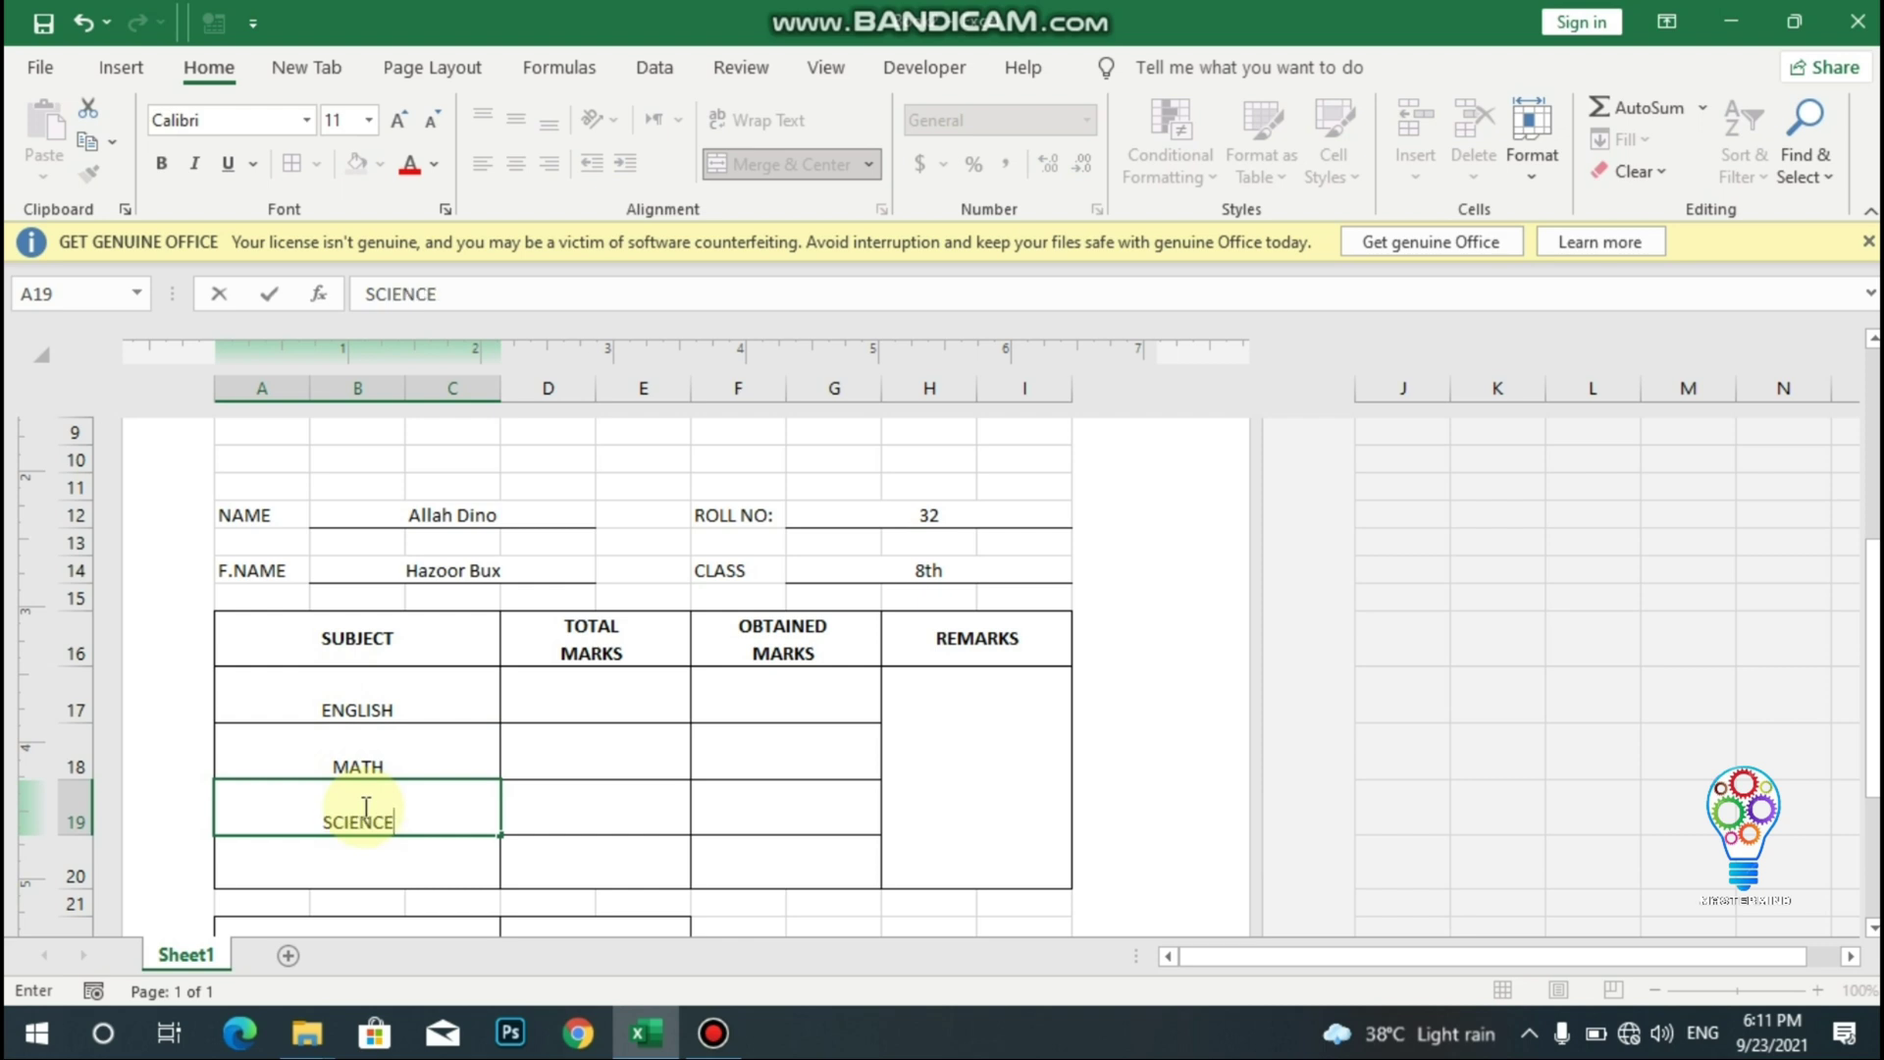
left_click(374, 865)
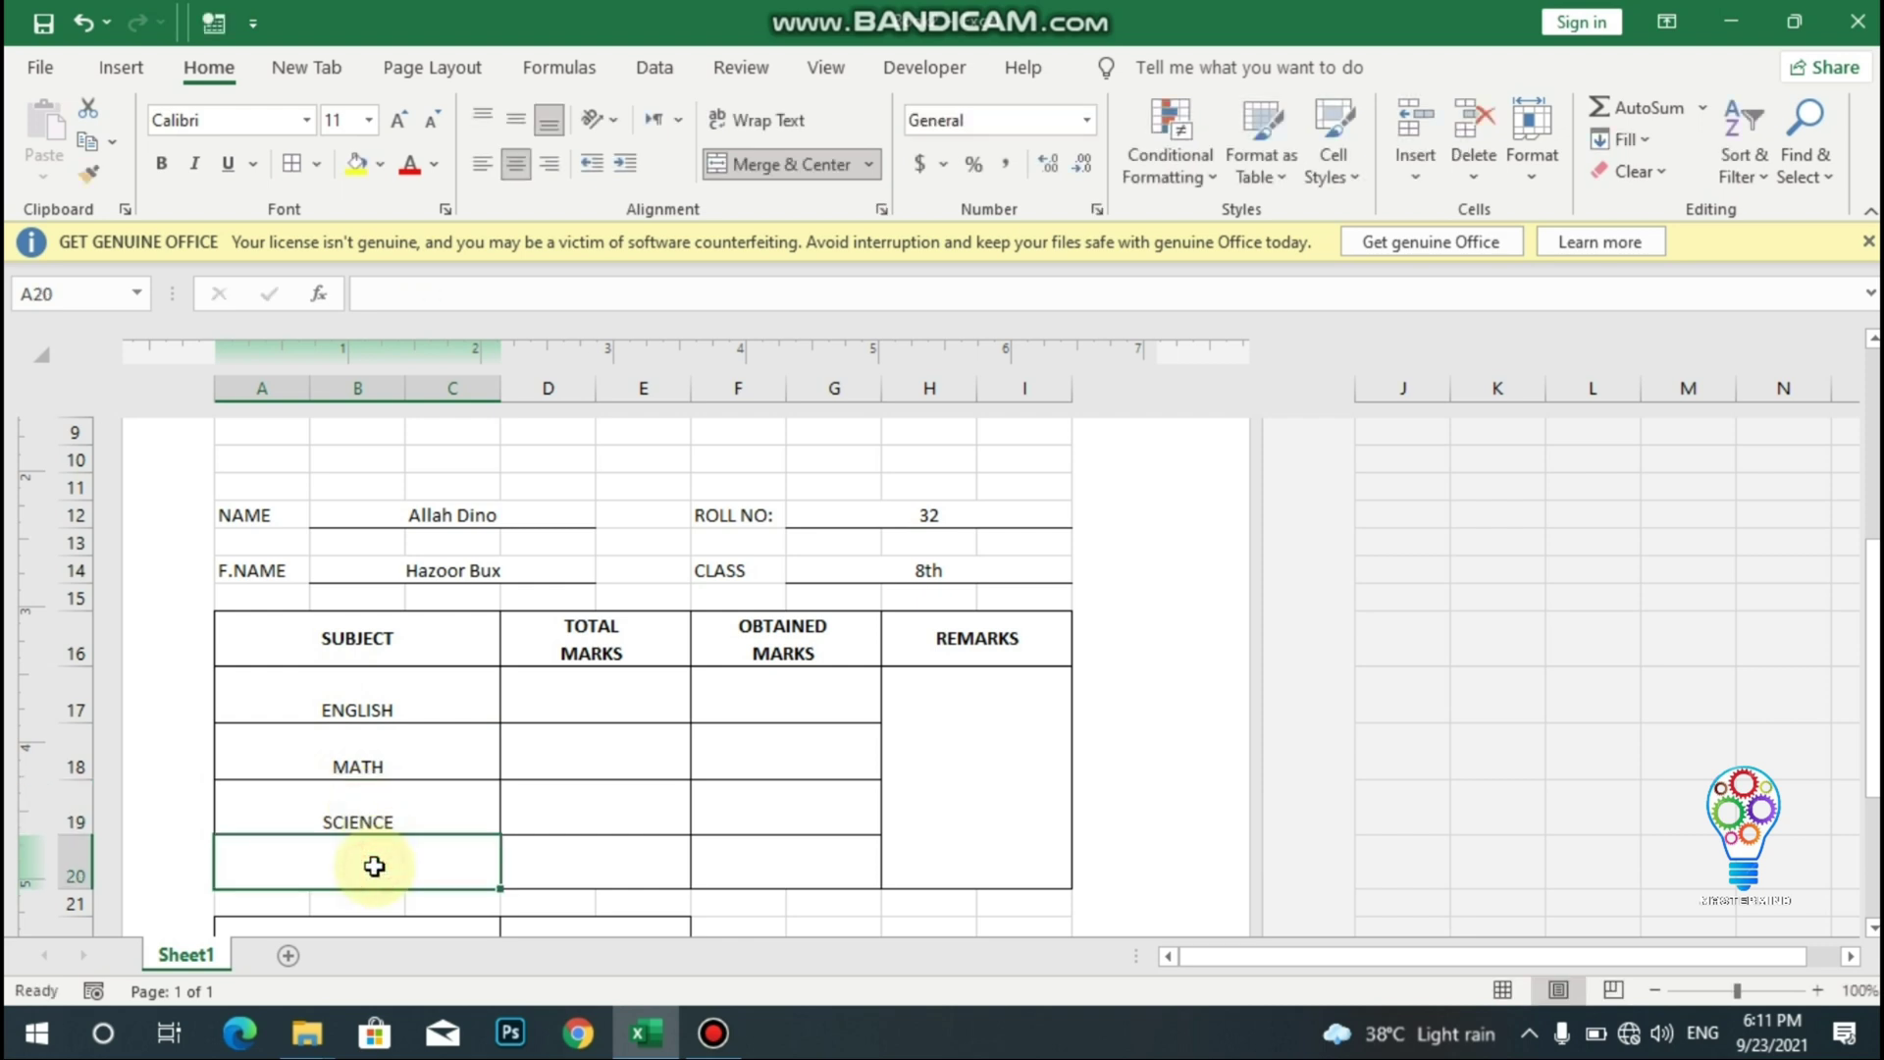
type("COM")
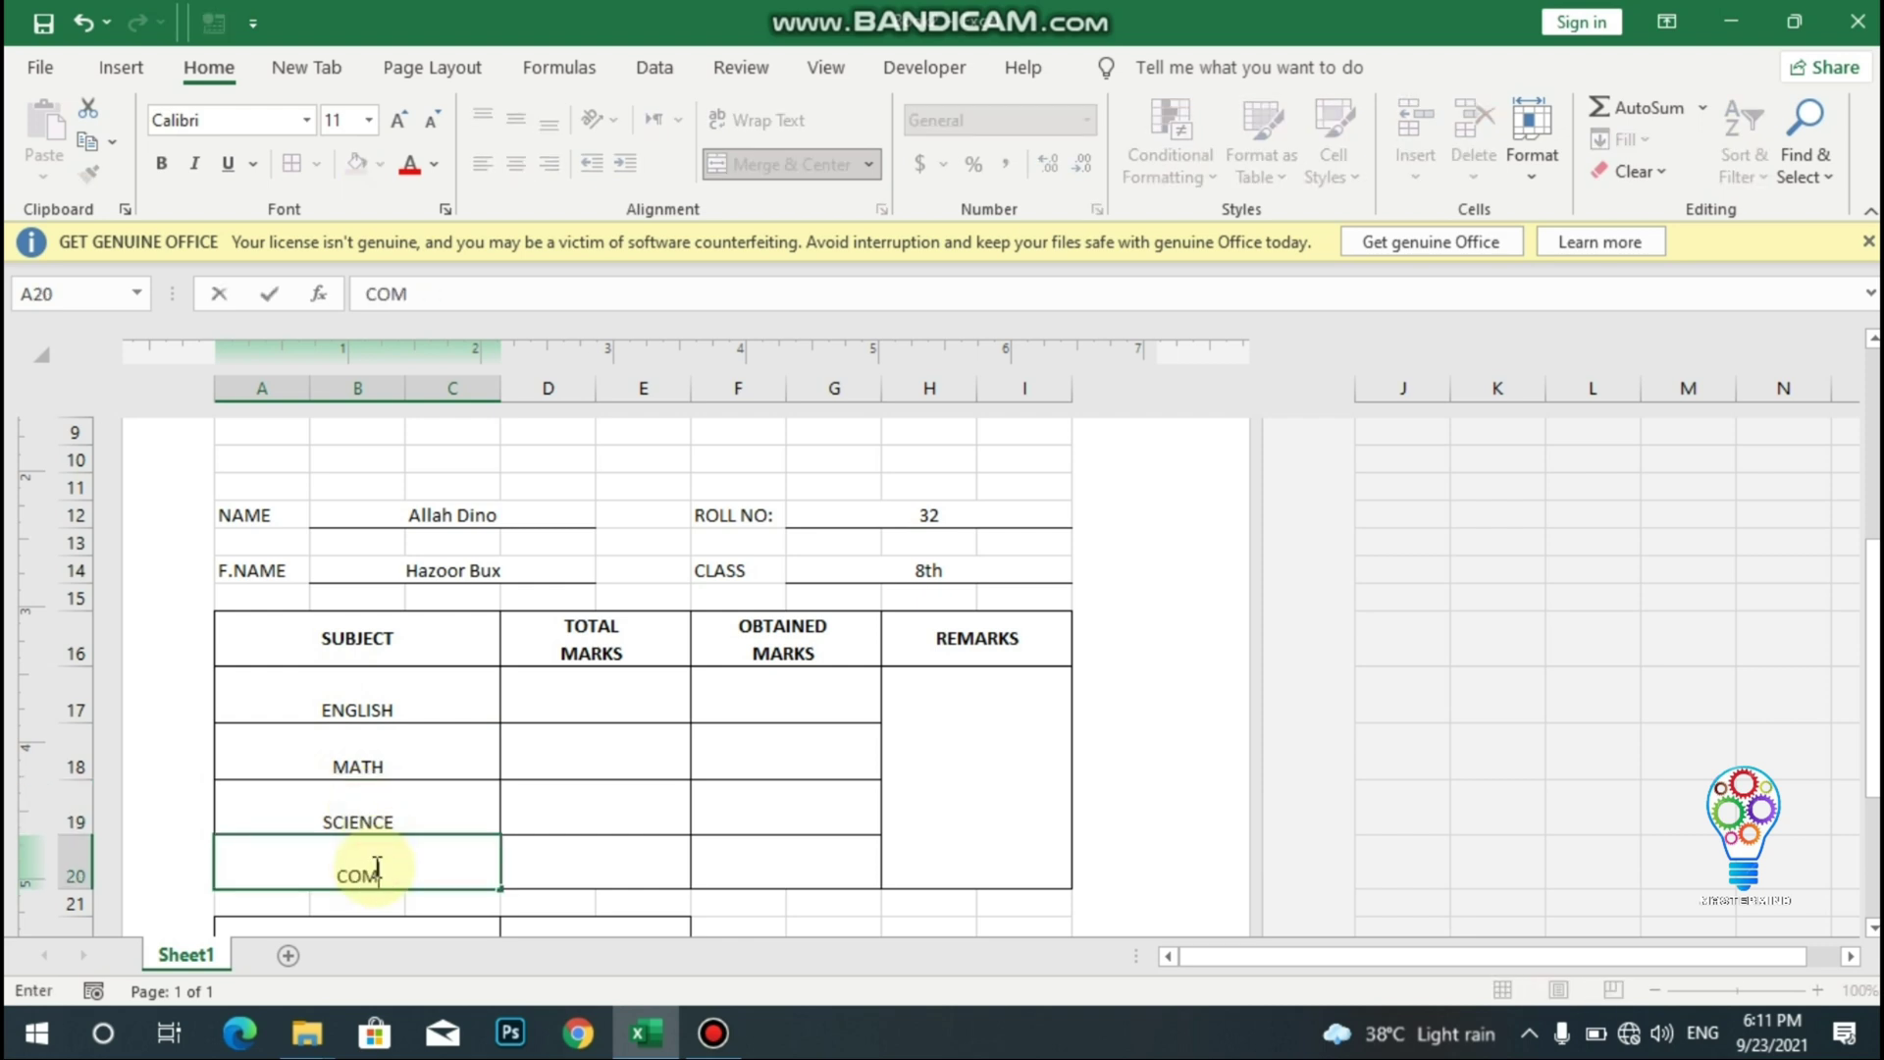
type("PUTER")
- Middle-align the subject rows A17:I20 and enter 100 total marks for each subject
left_click_drag(239, 681, 1021, 818)
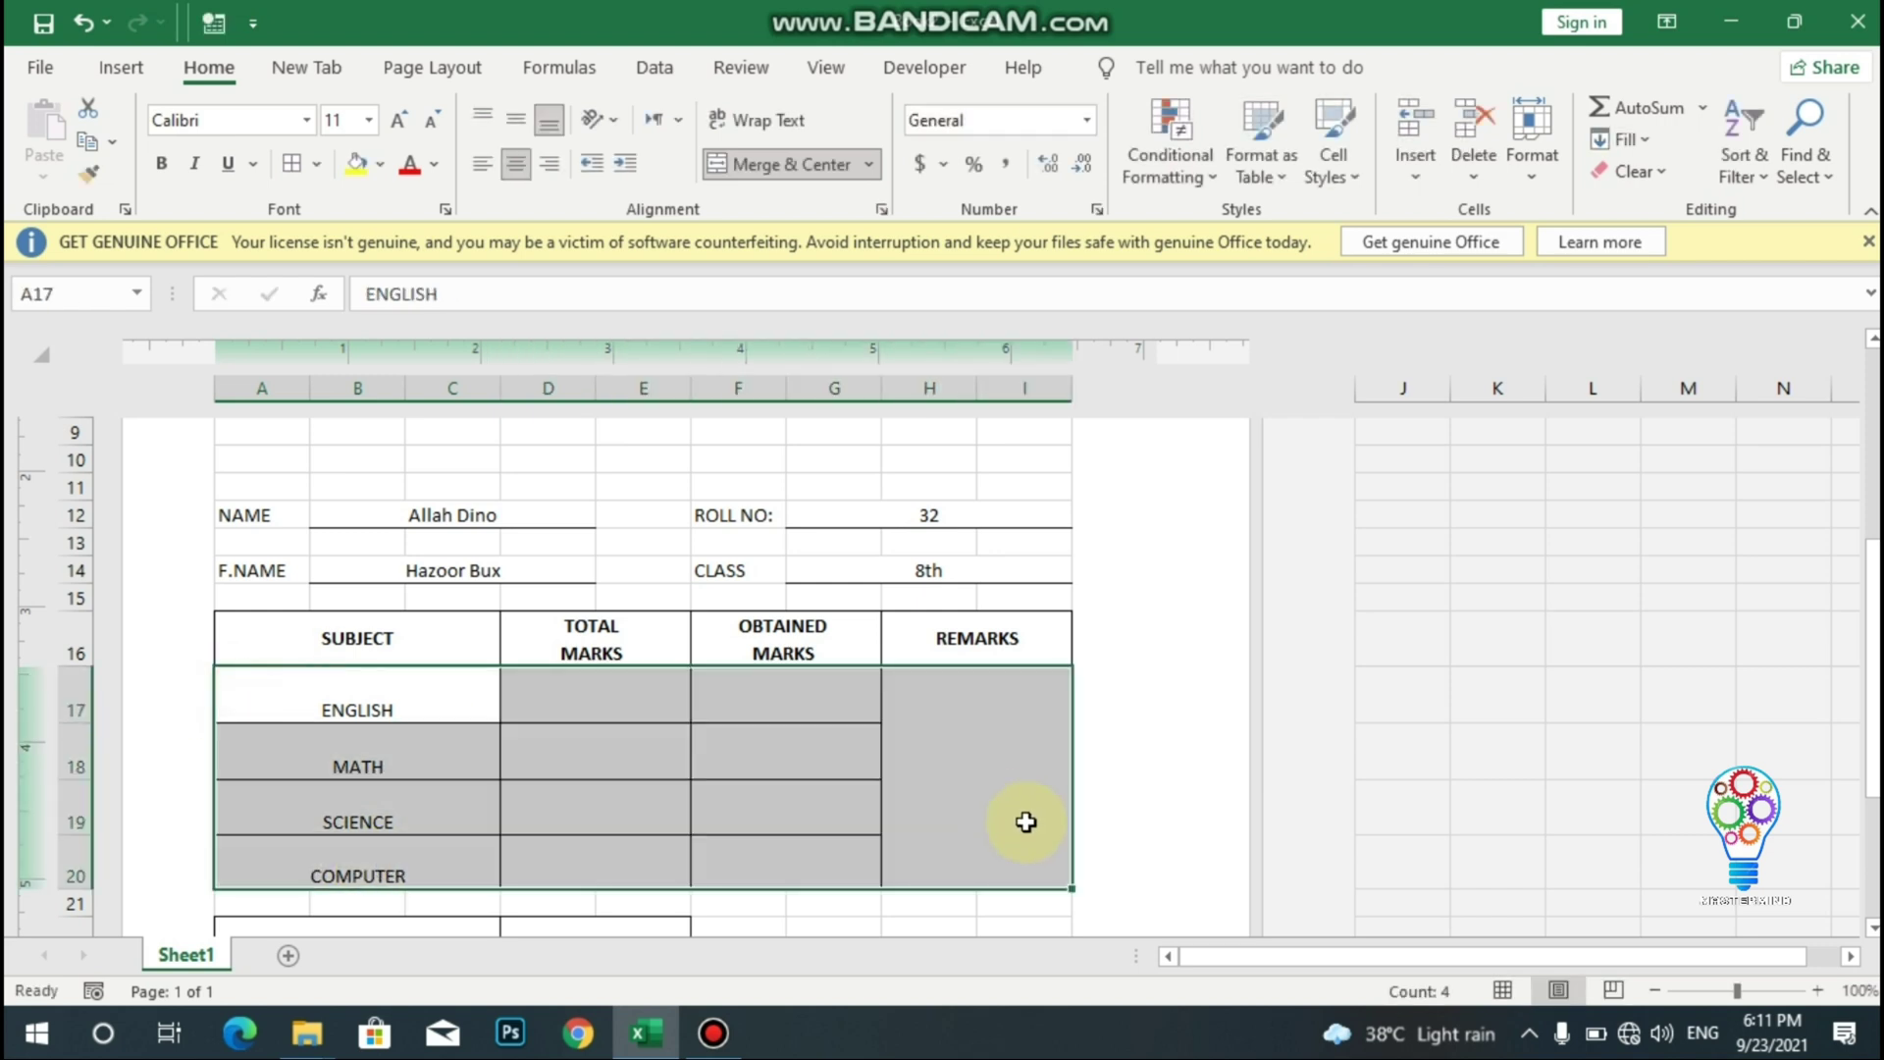
left_click(519, 138)
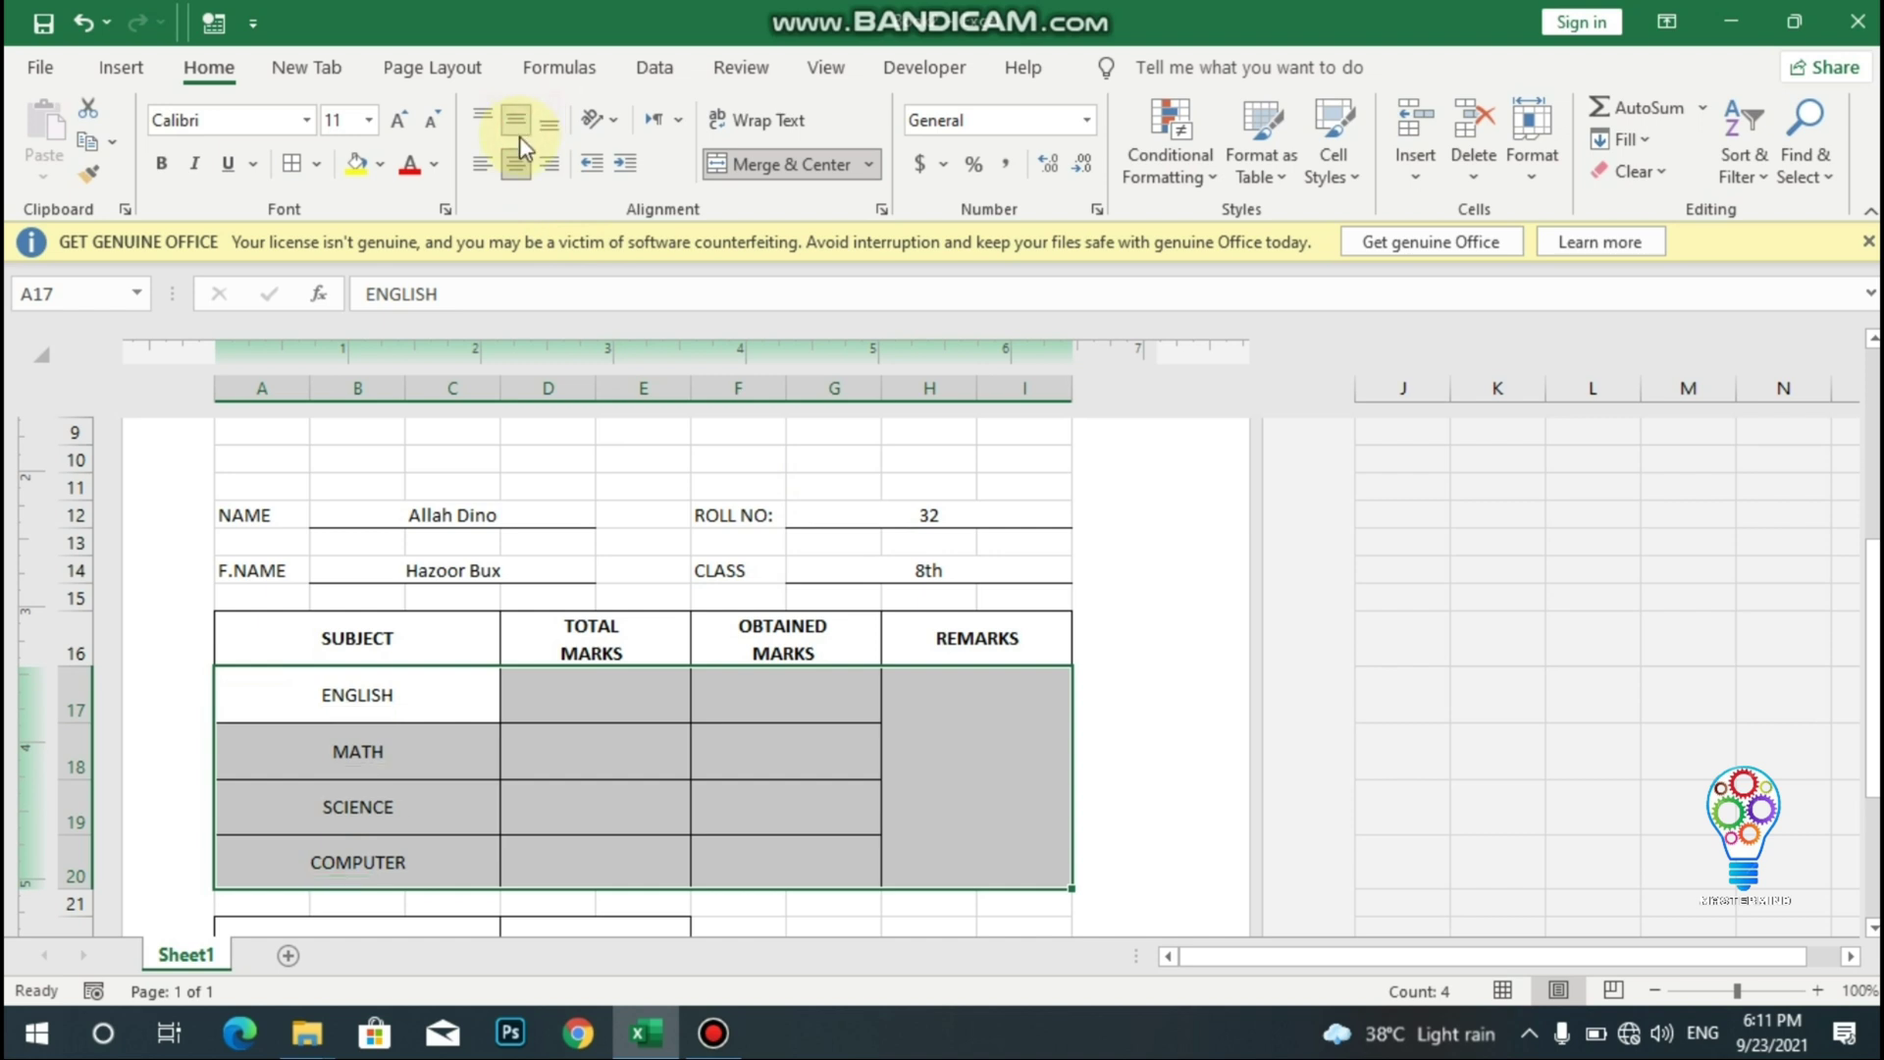
left_click(589, 688)
type("100")
key("Return")
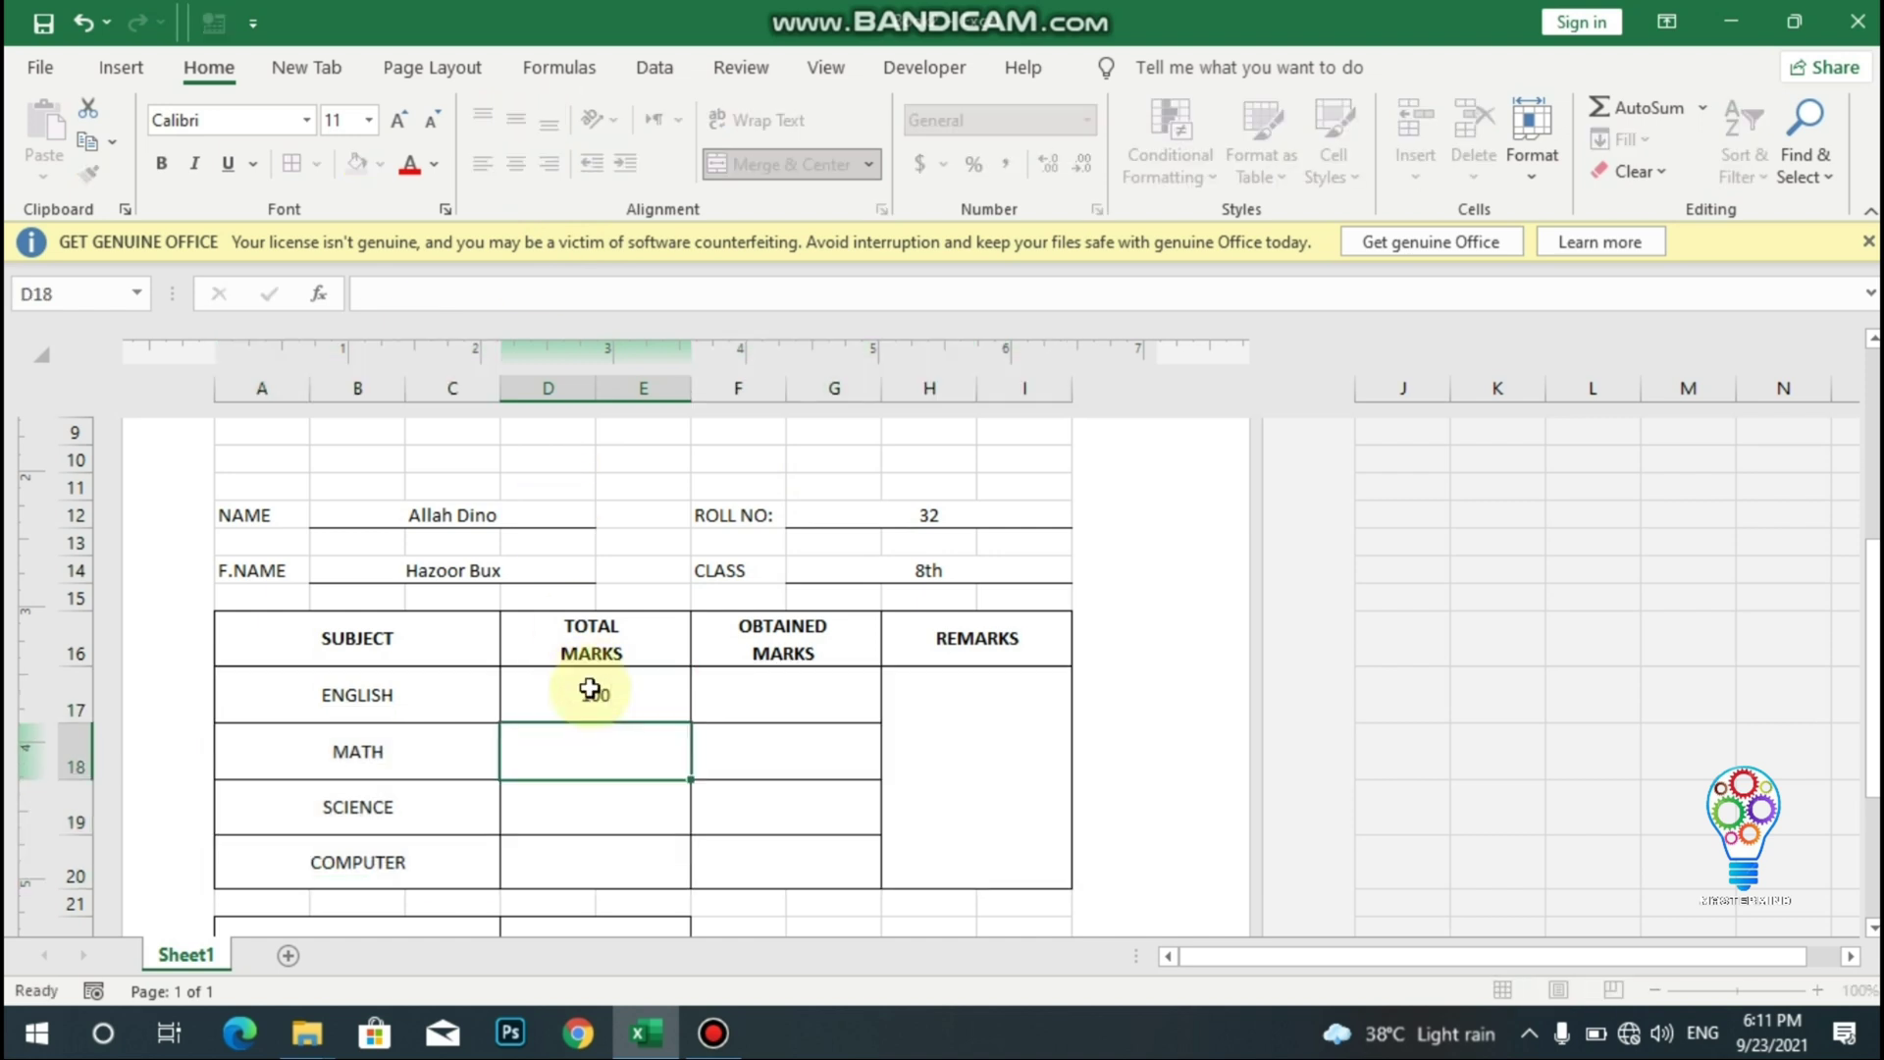
type("100")
key("Return")
type("100")
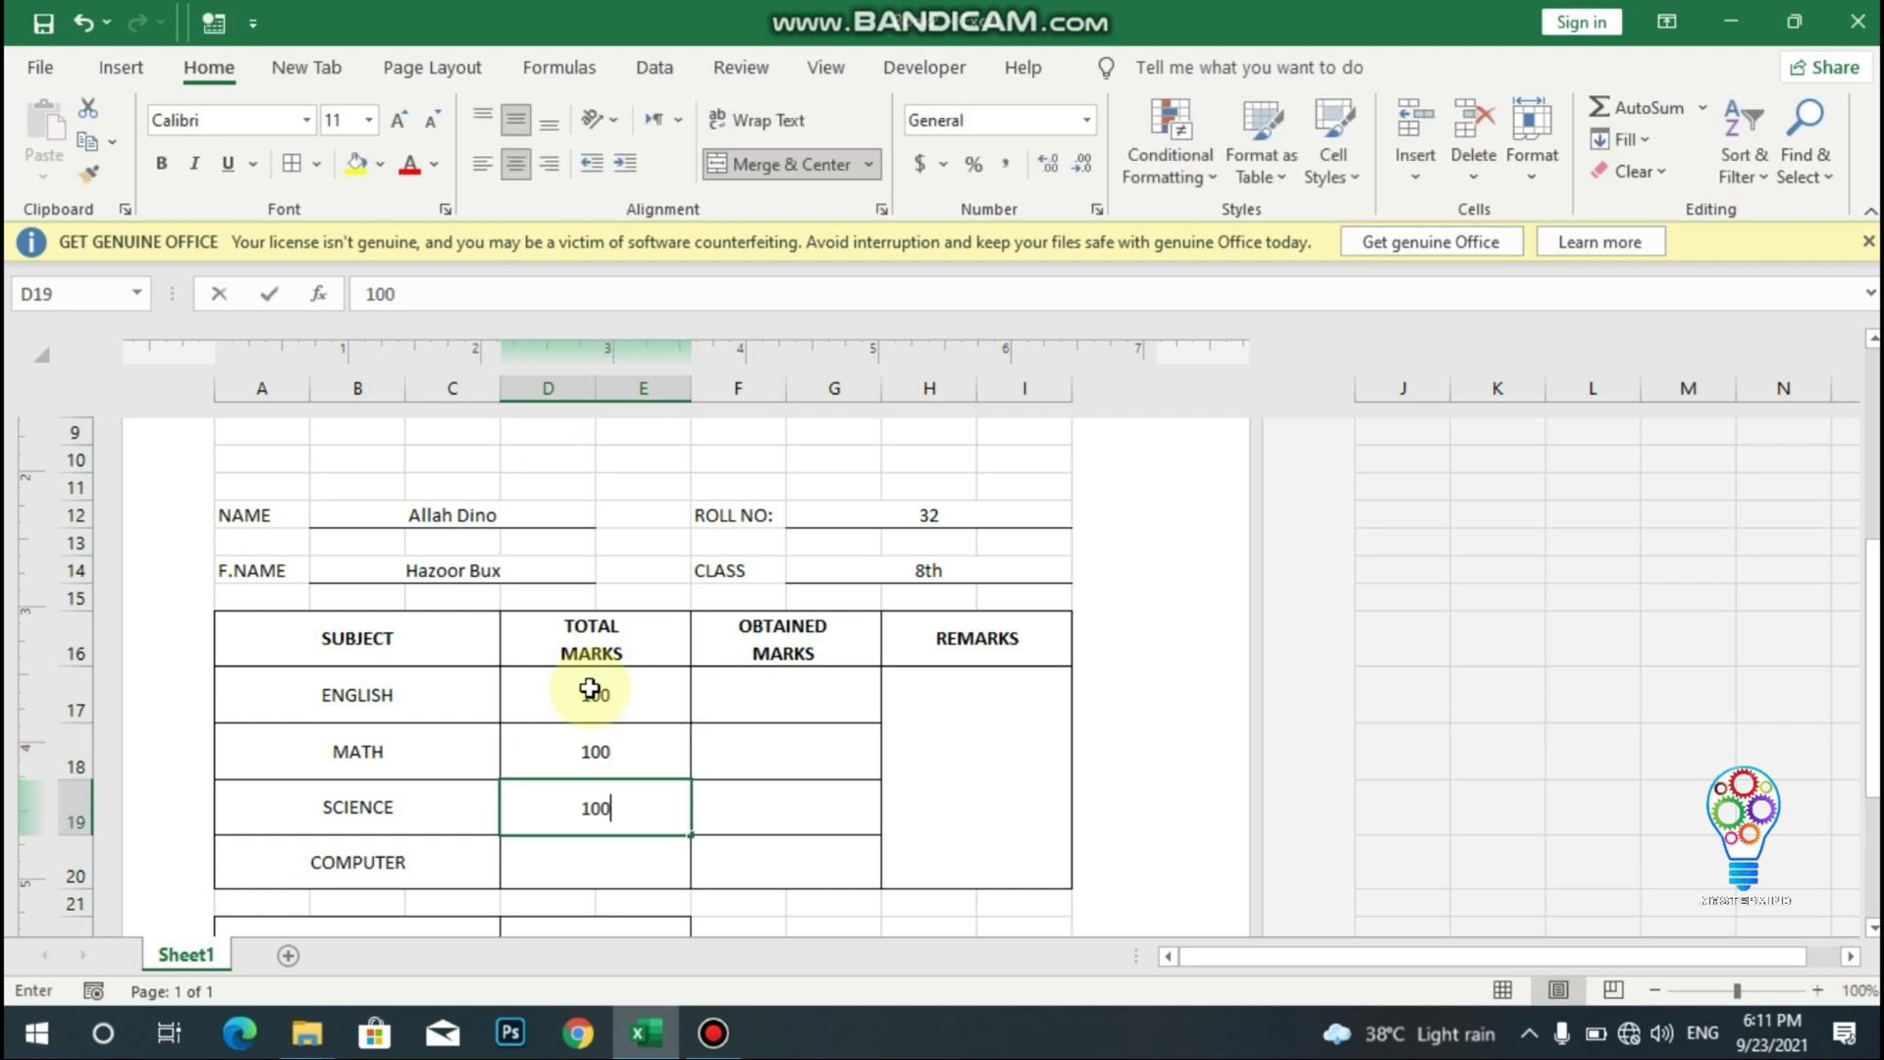
key("Return")
type("100")
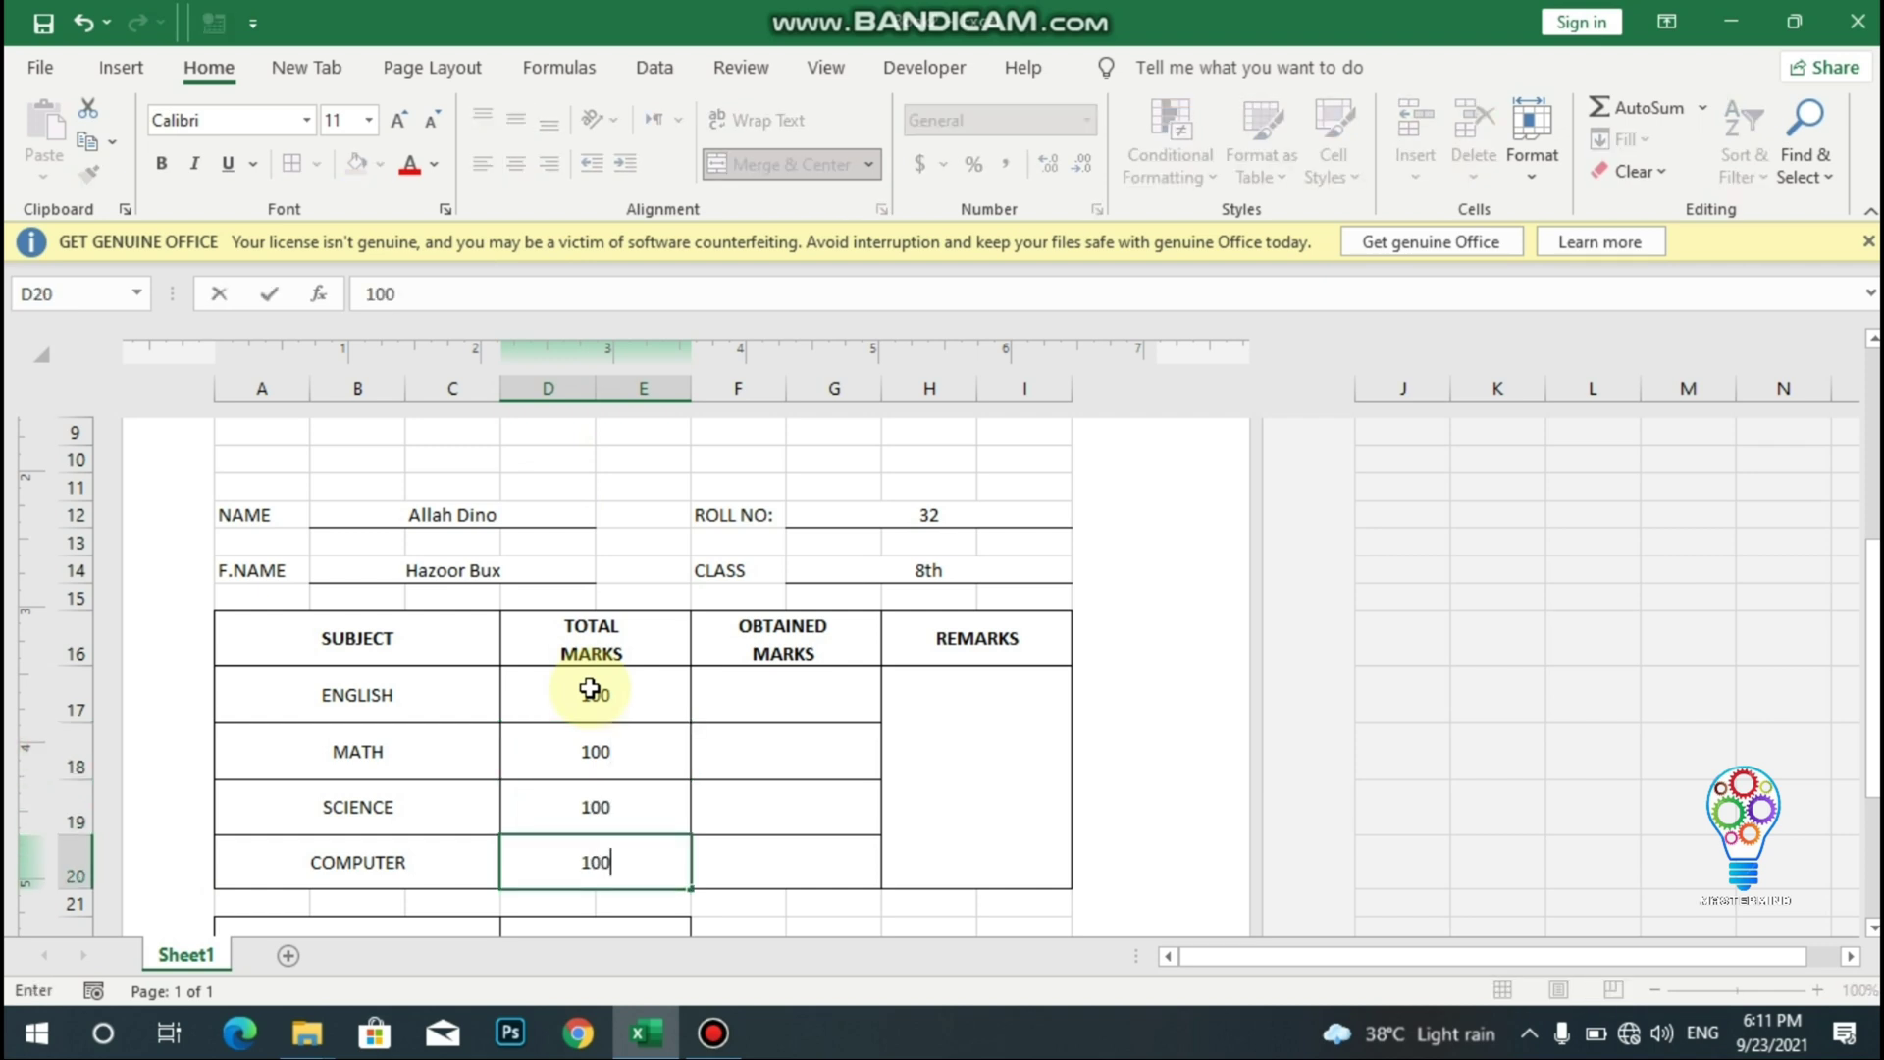
key("ctrl+Return")
- Enter obtained marks 90, 86, 75 and 89 for the four subjects
left_click(822, 700)
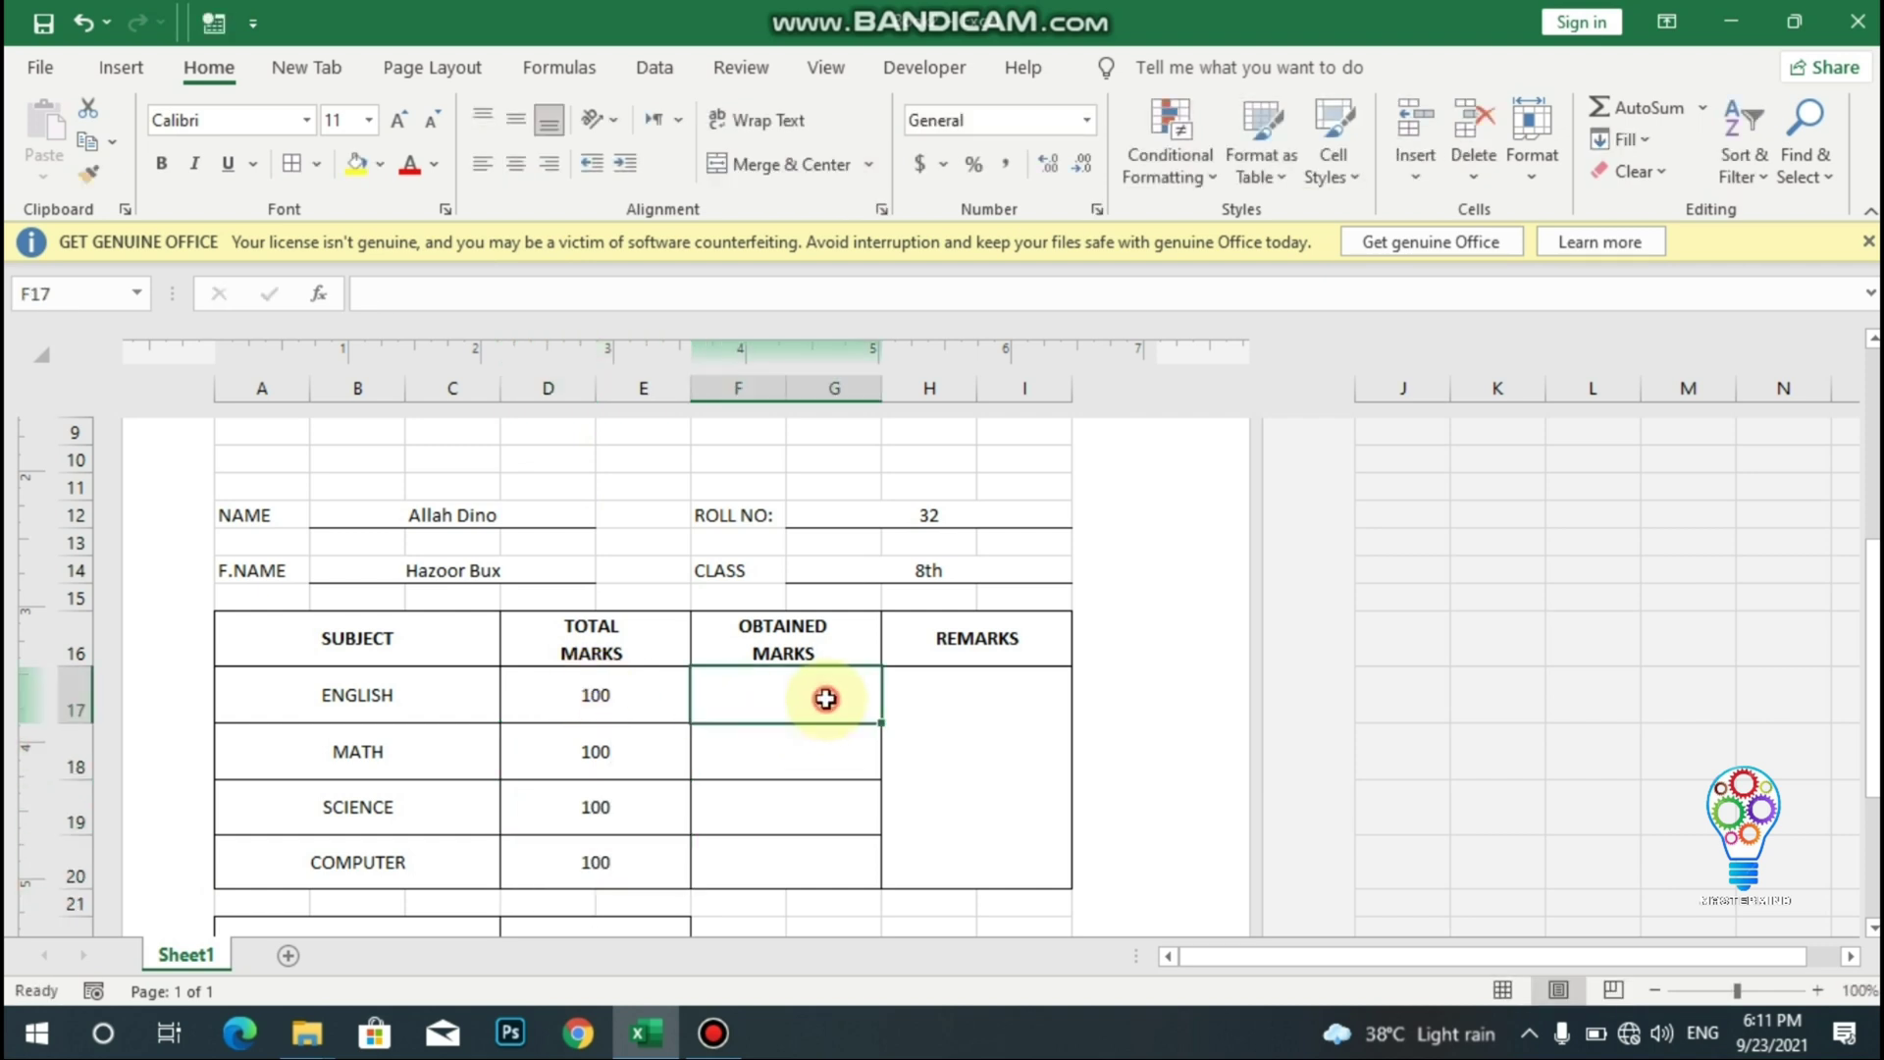
type("90")
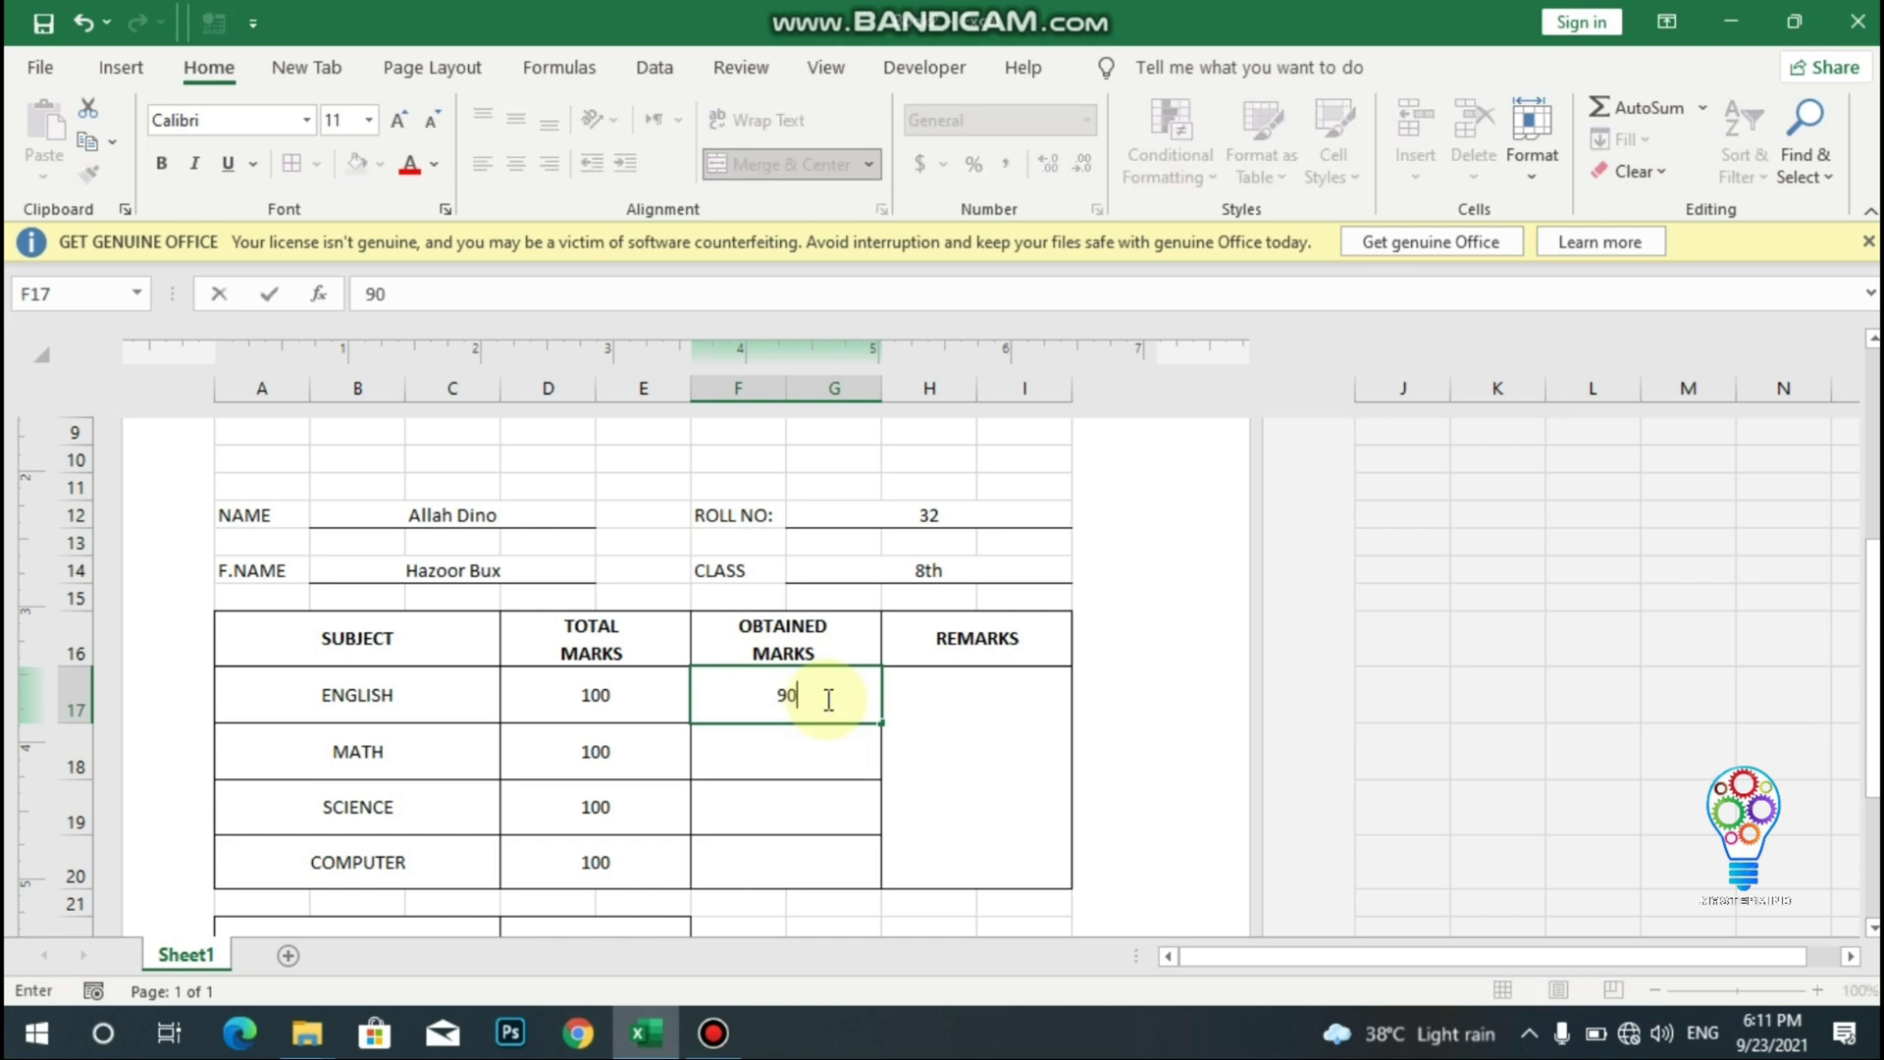
left_click(820, 741)
type("86")
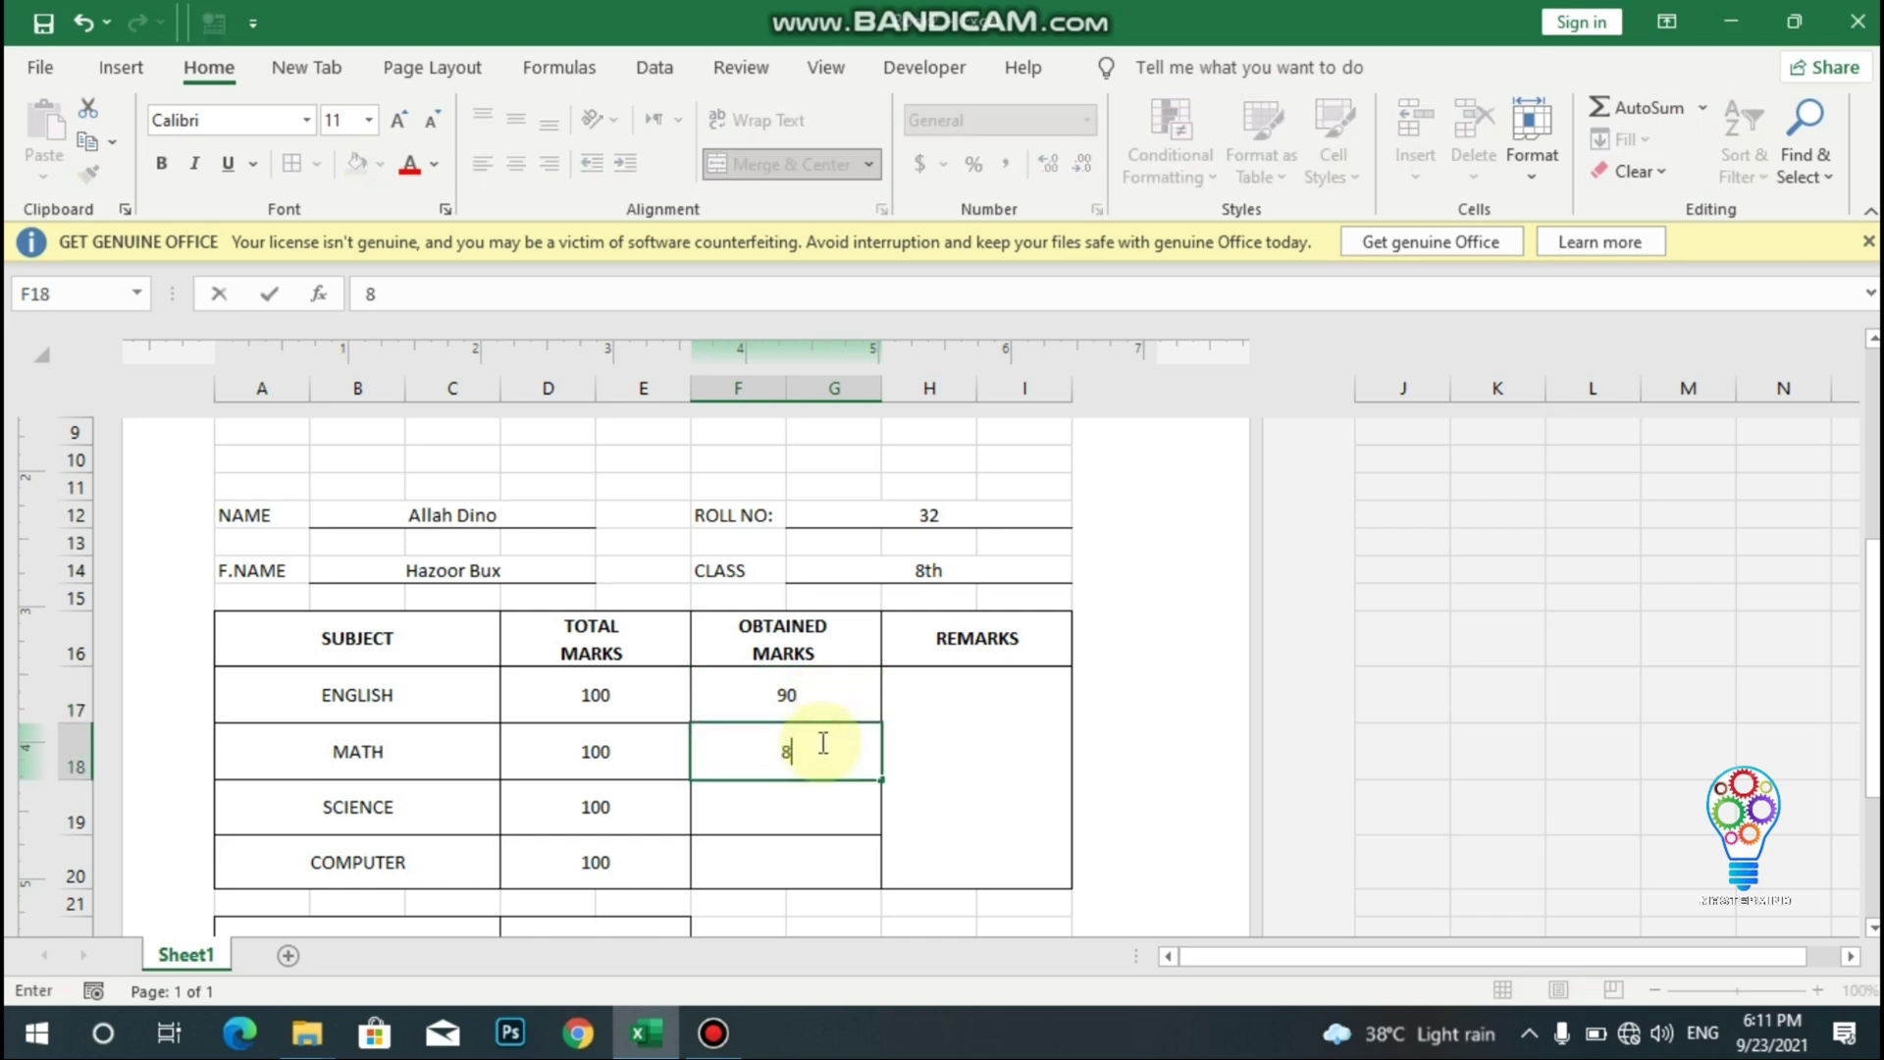
left_click(803, 820)
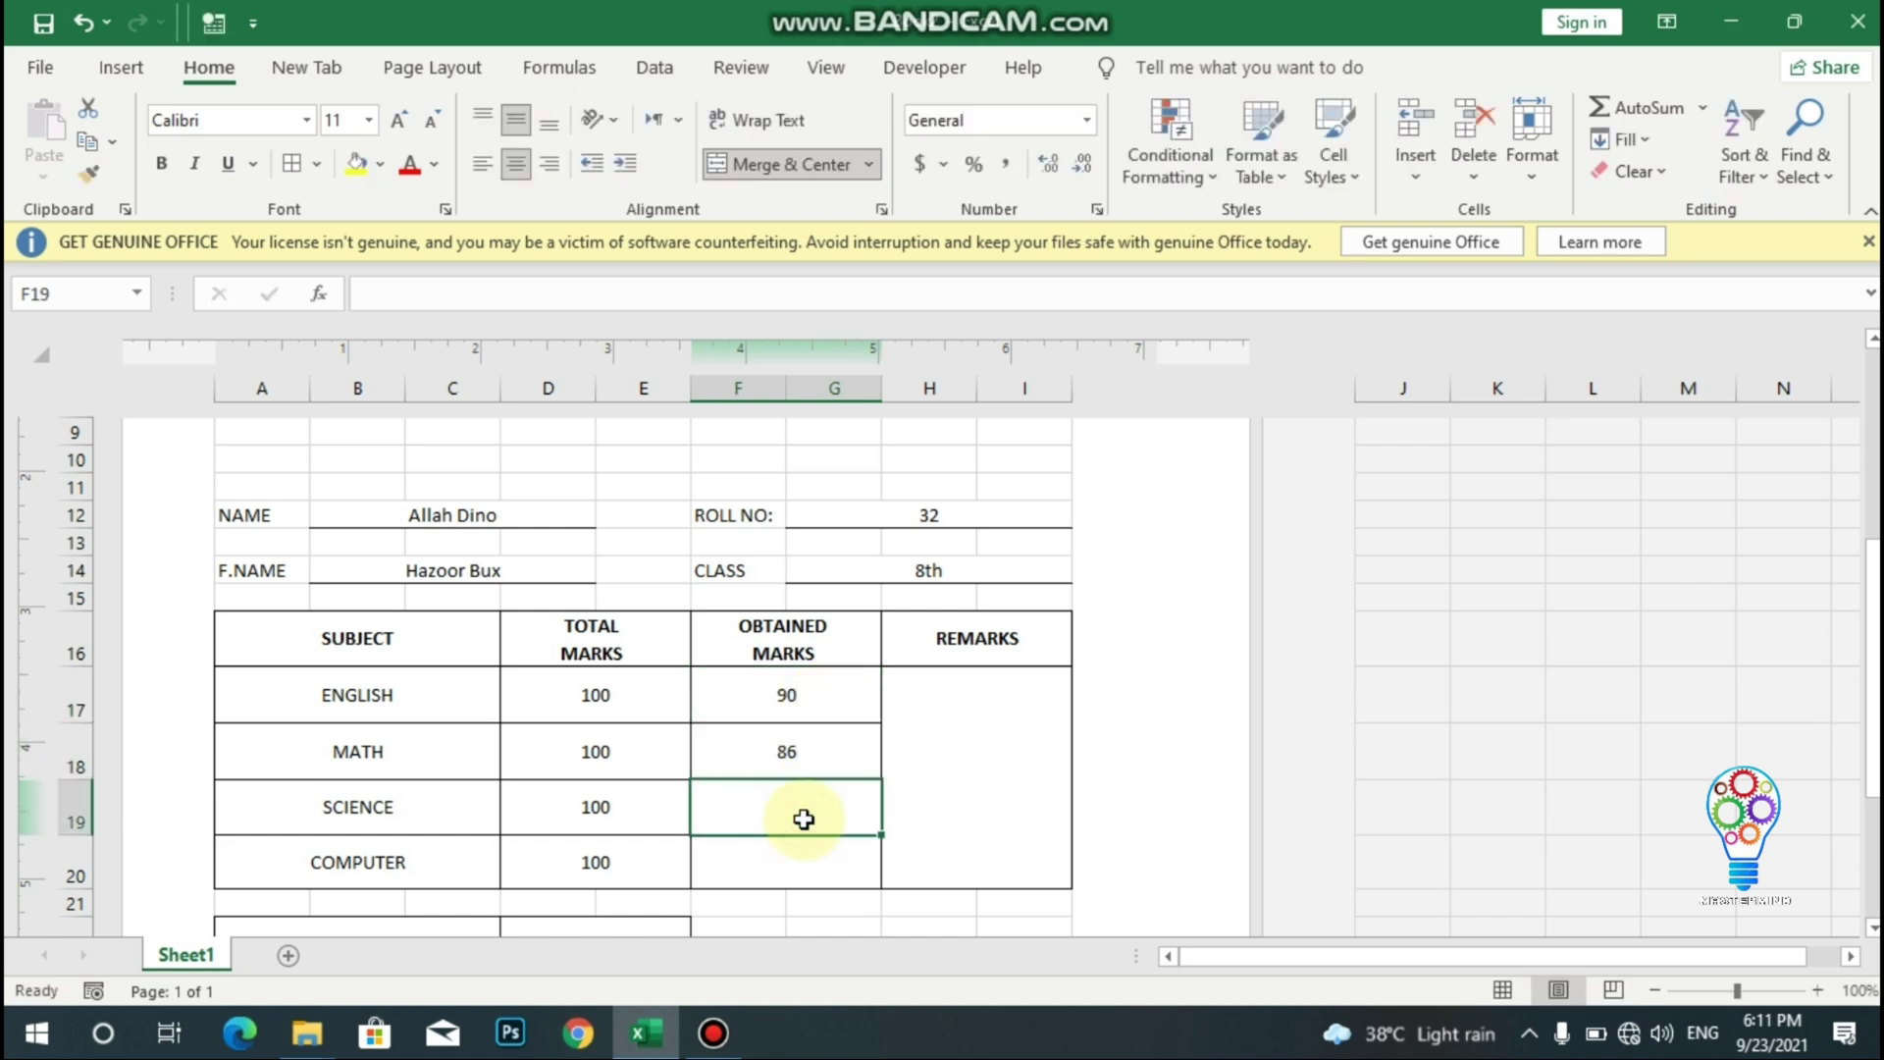
type("75")
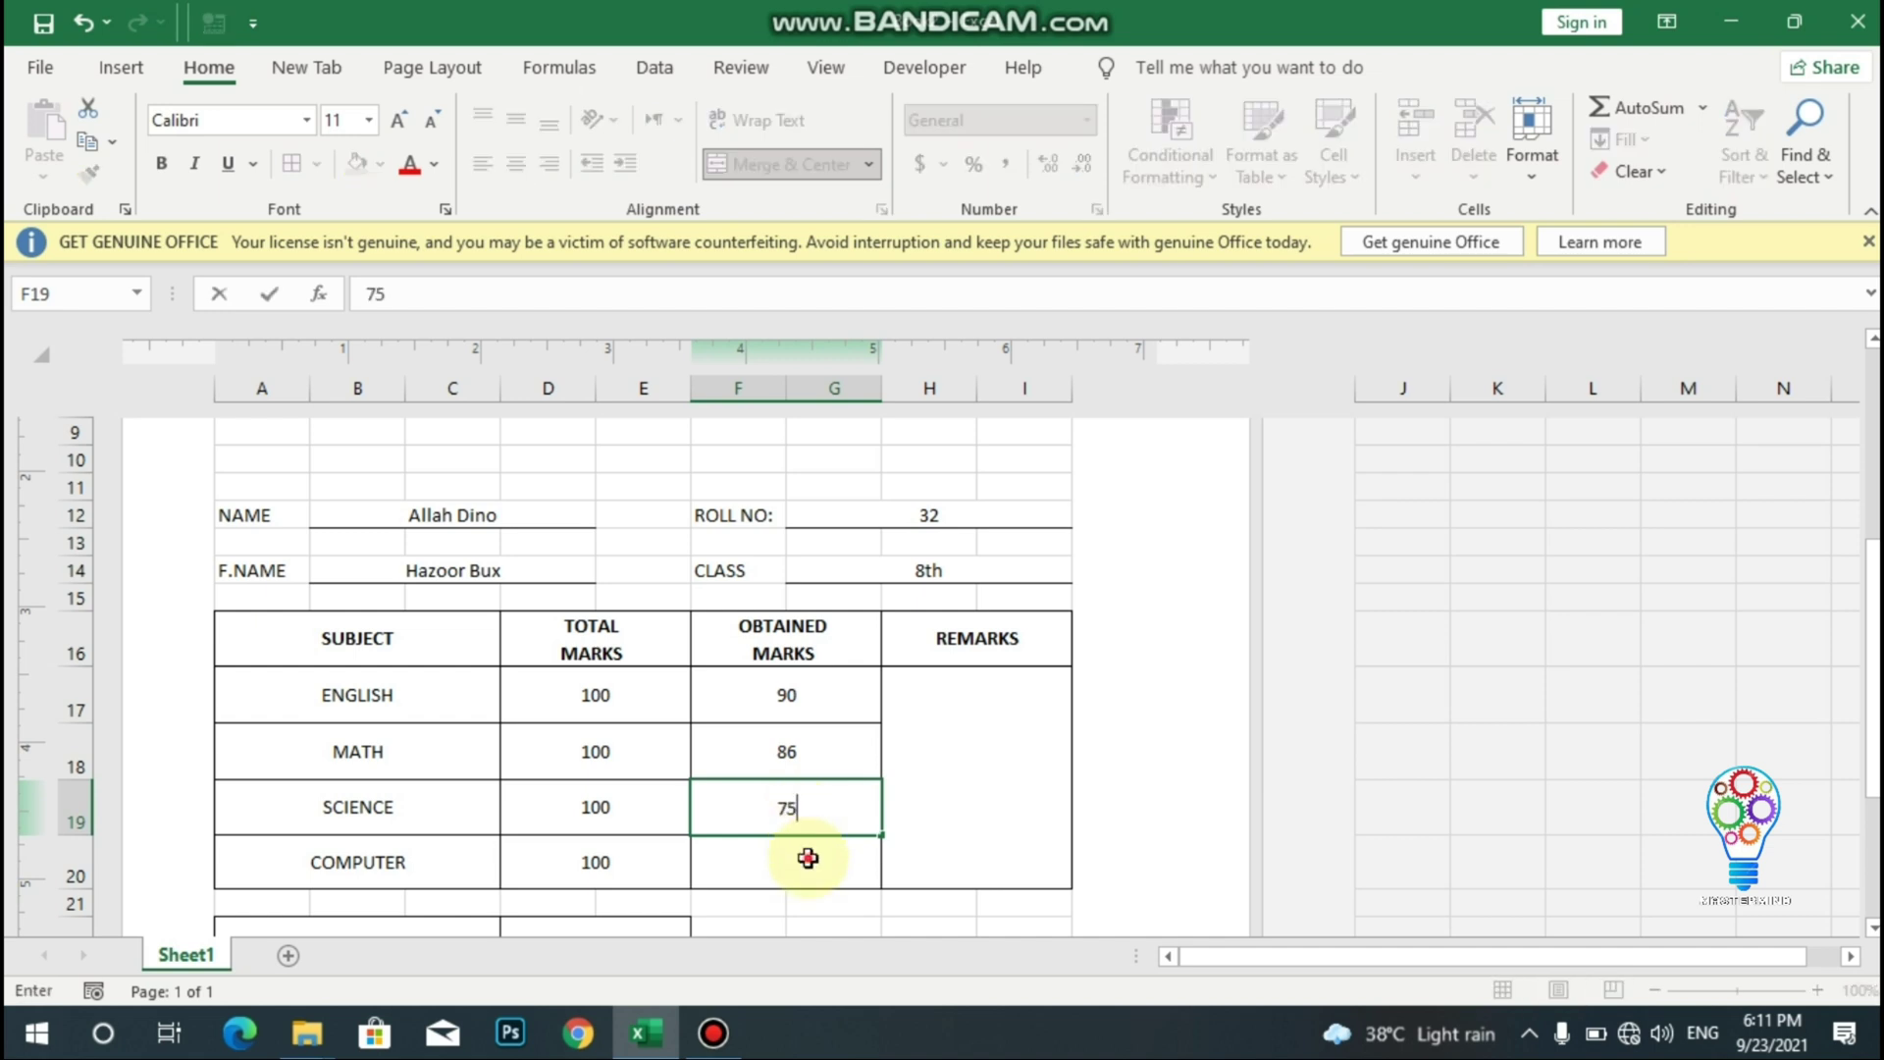
left_click(808, 858)
type("89")
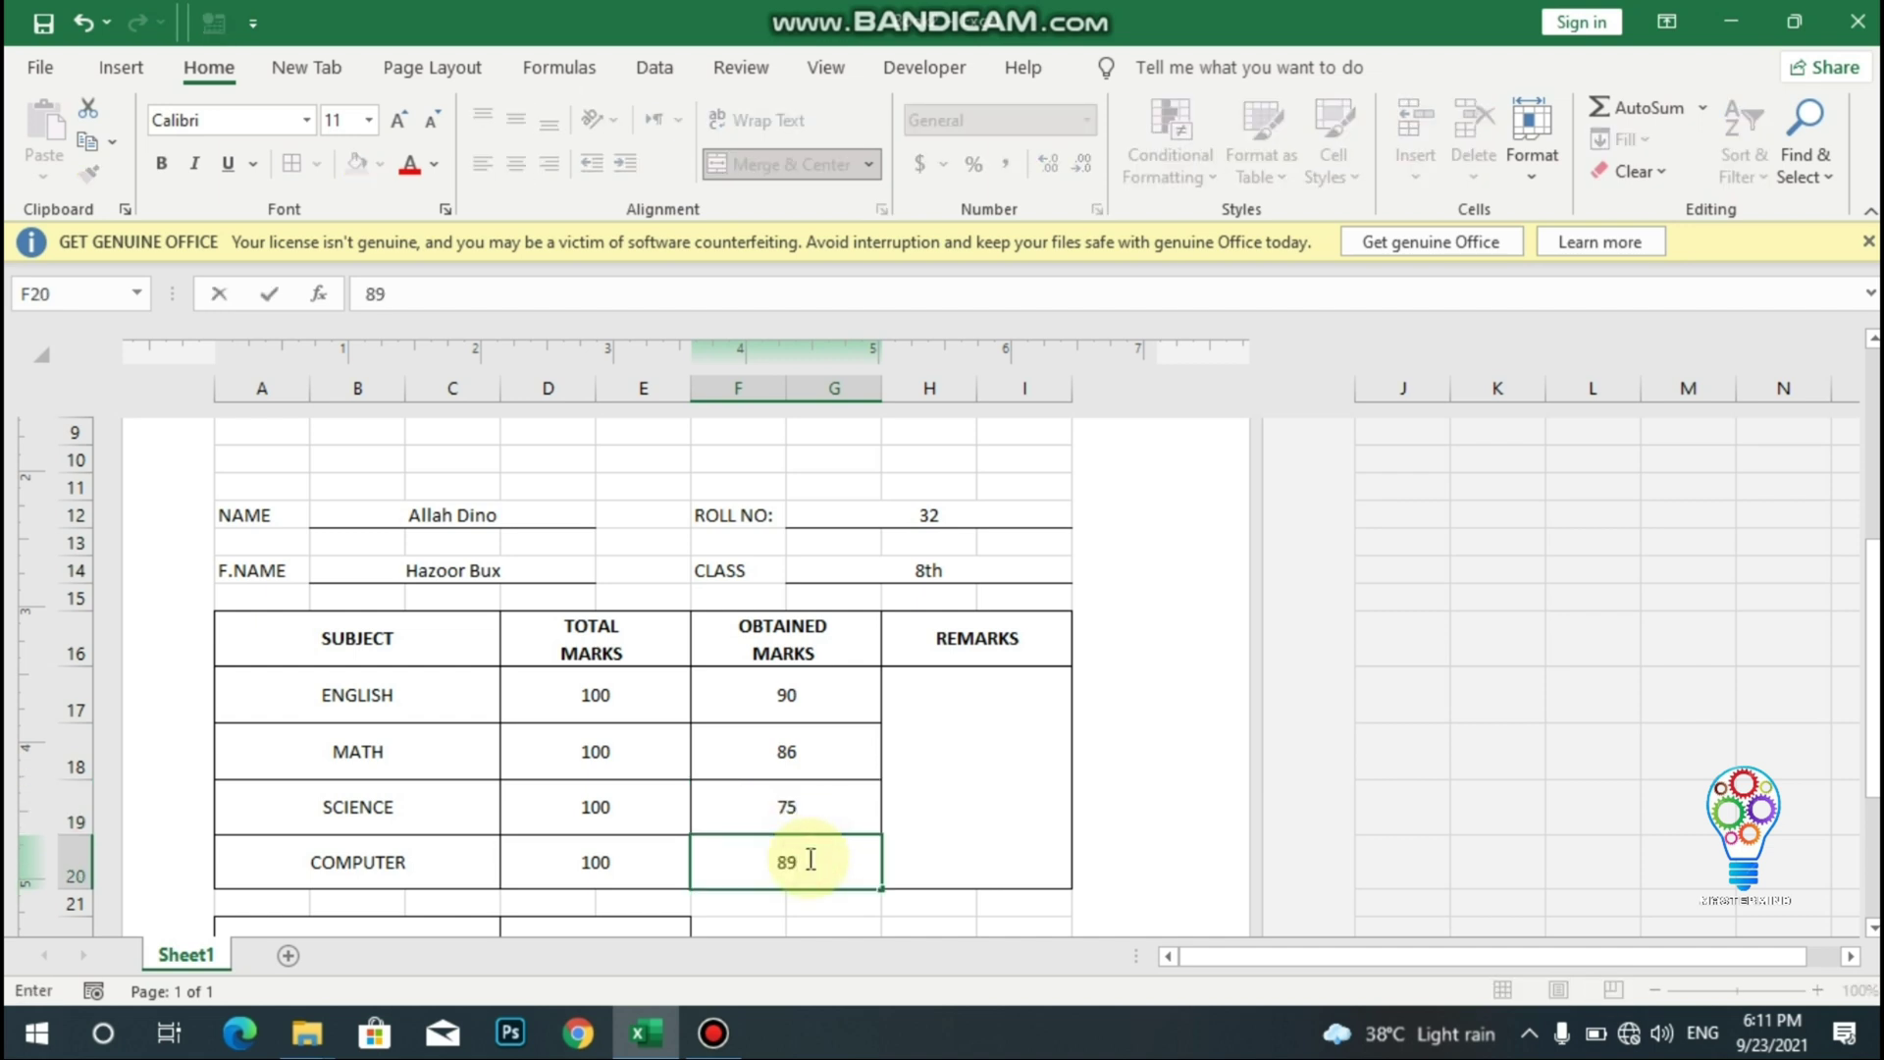
key("Return")
key("Return")
key("Return")
key("Return")
key("Return")
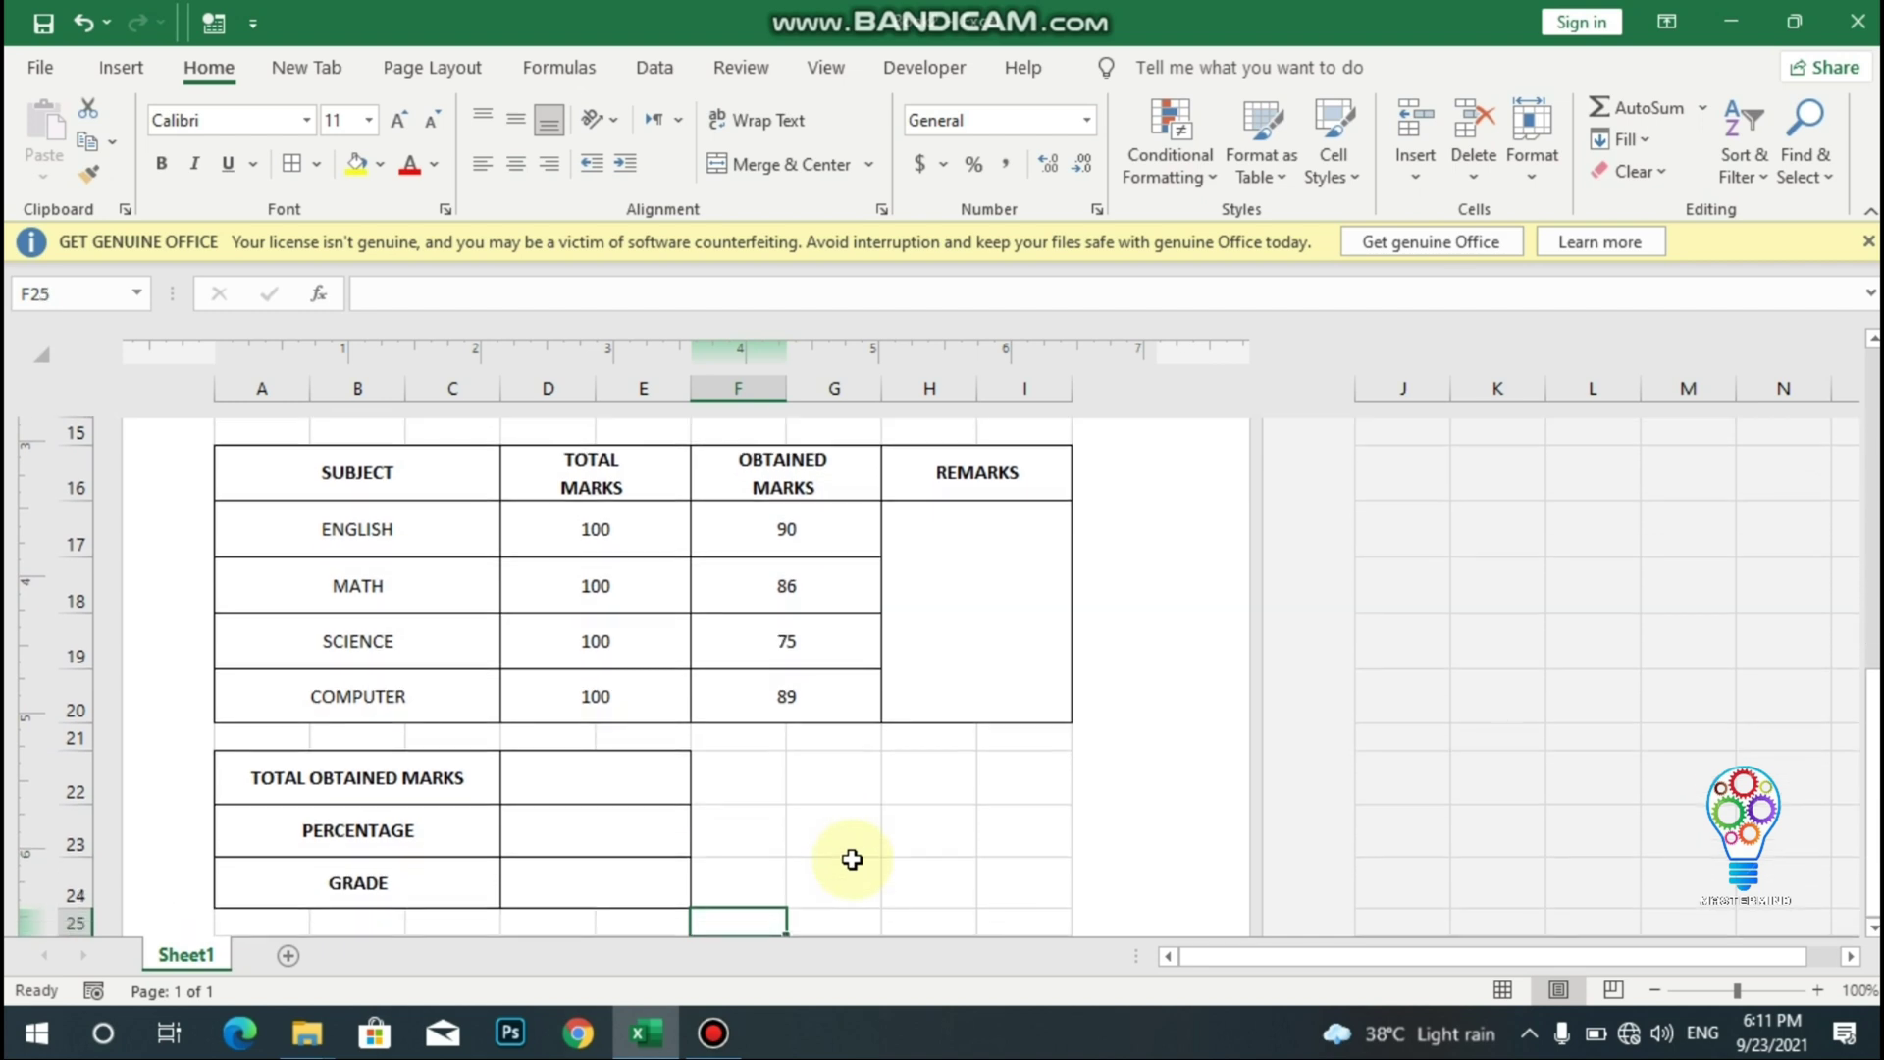
- Enter =SUM(F17:G20) in D22 to total the obtained marks as 340
left_click(602, 781)
type("=")
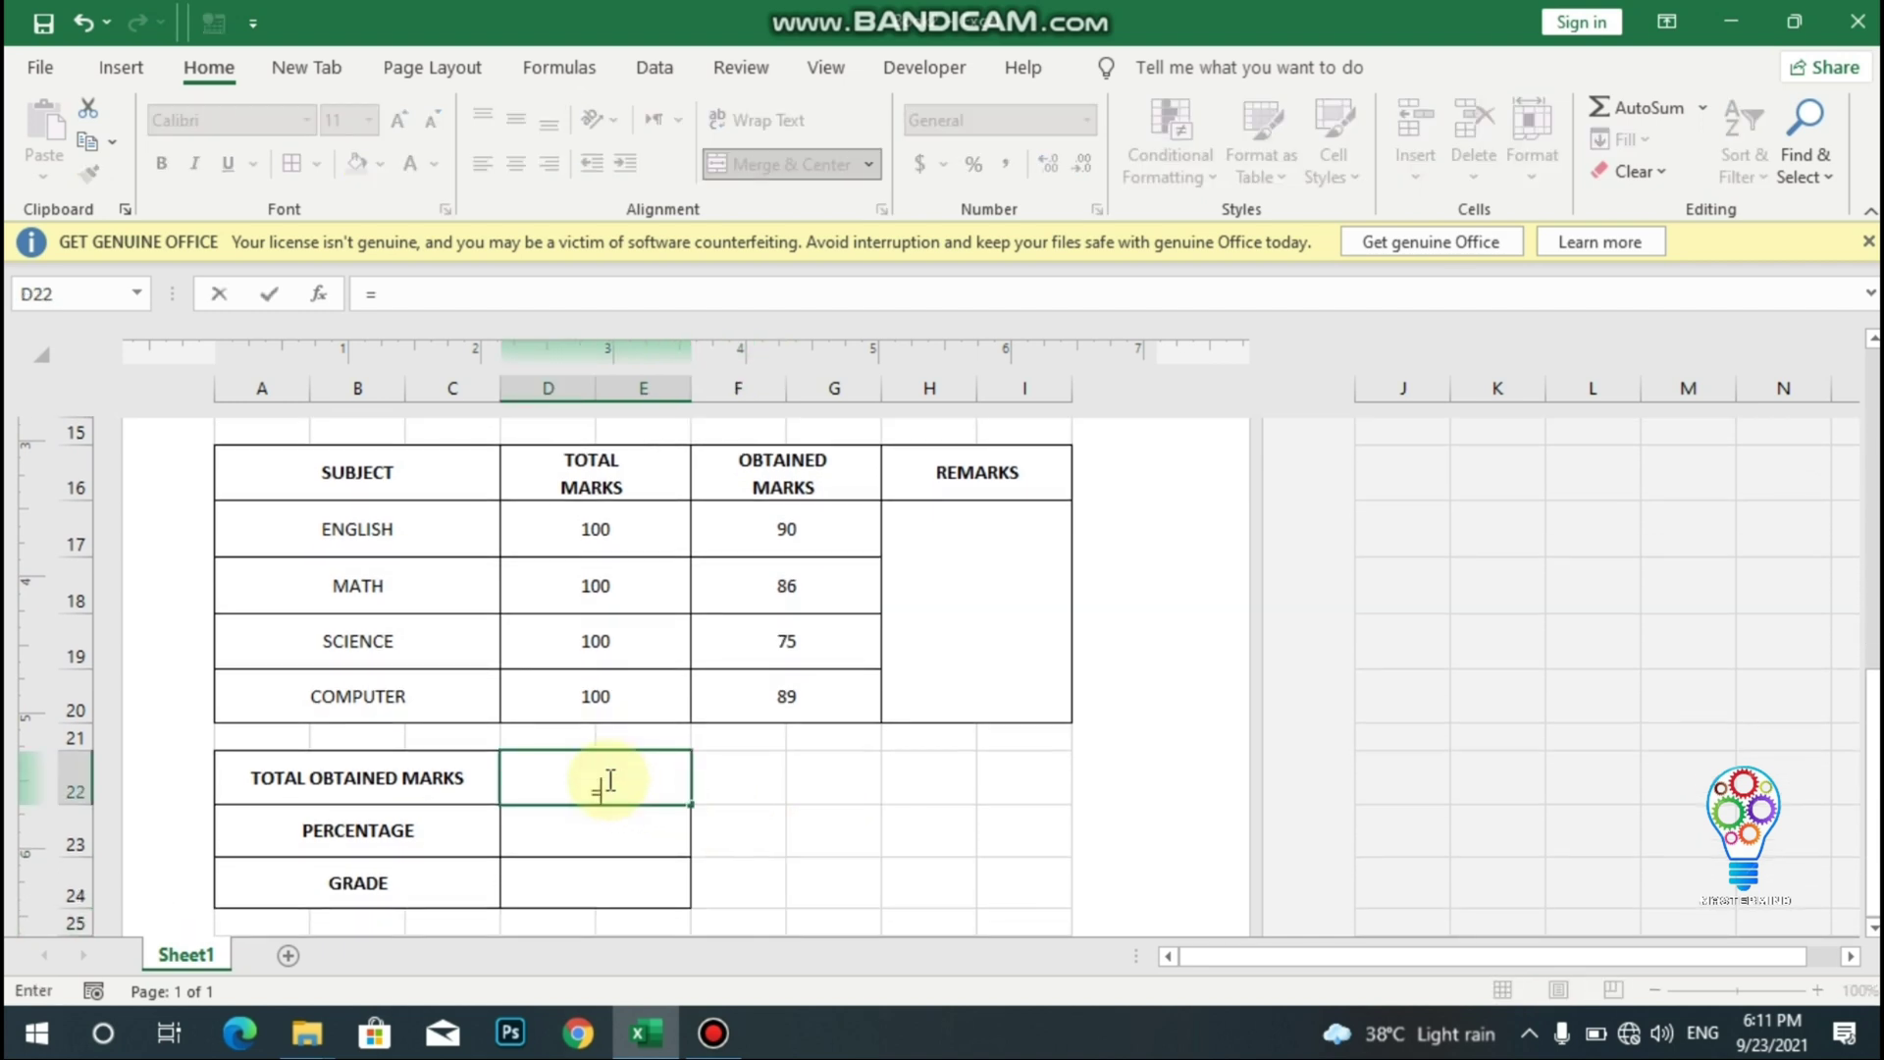
type("sum(")
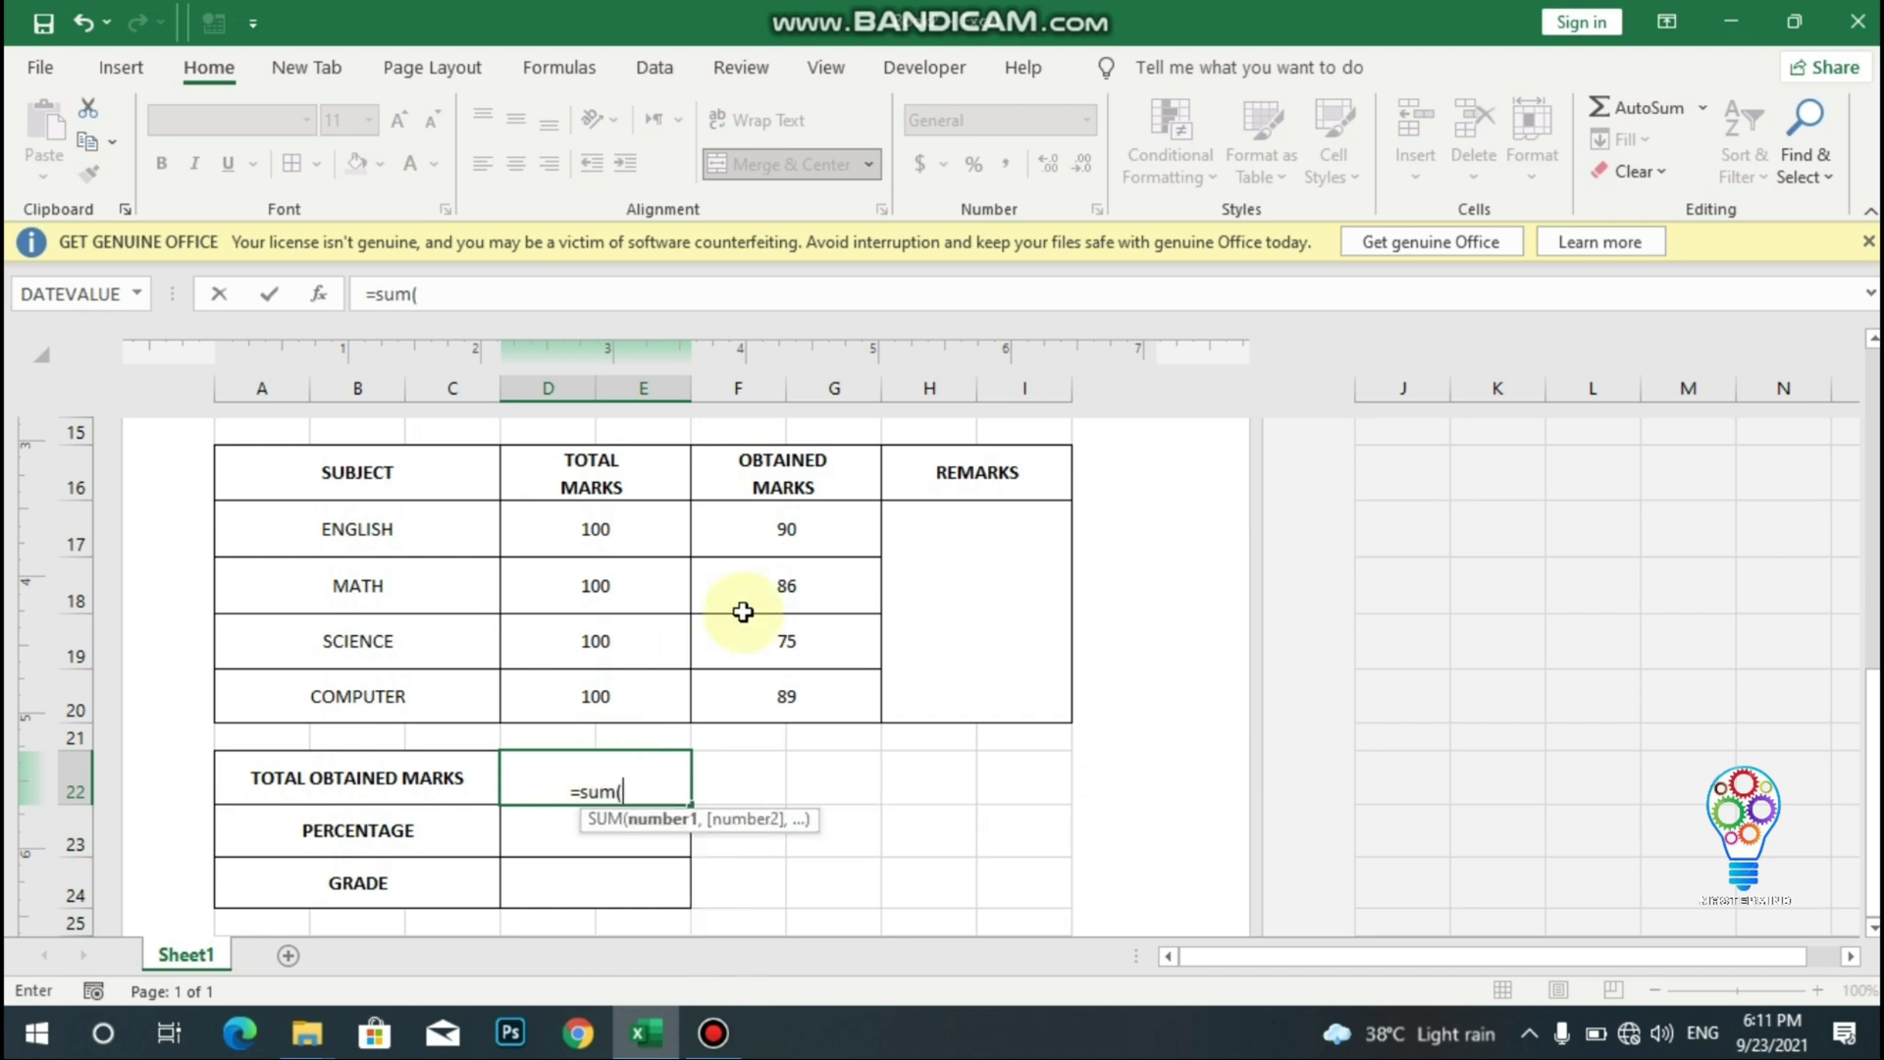
left_click_drag(760, 510, 798, 687)
type(")")
key("Return")
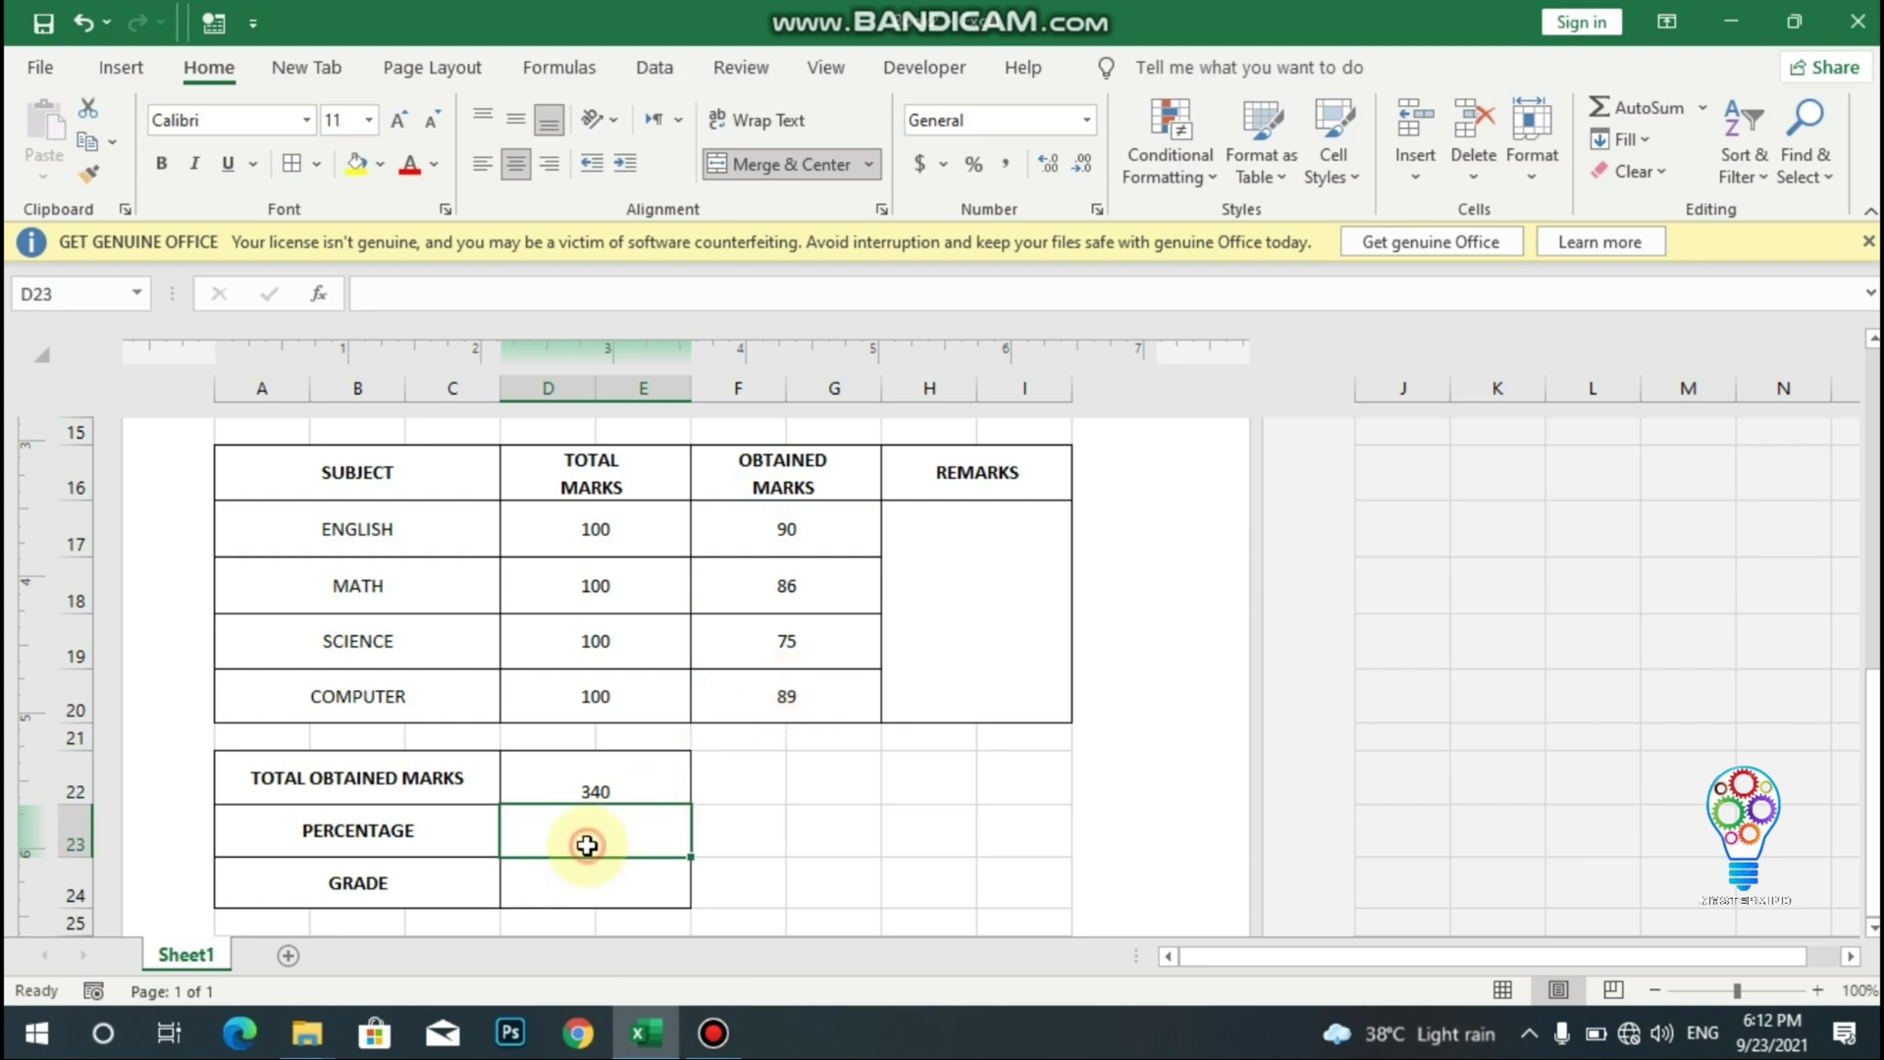
- Enter =D22/400*100 in D23 to calculate the percentage of 85
type("=")
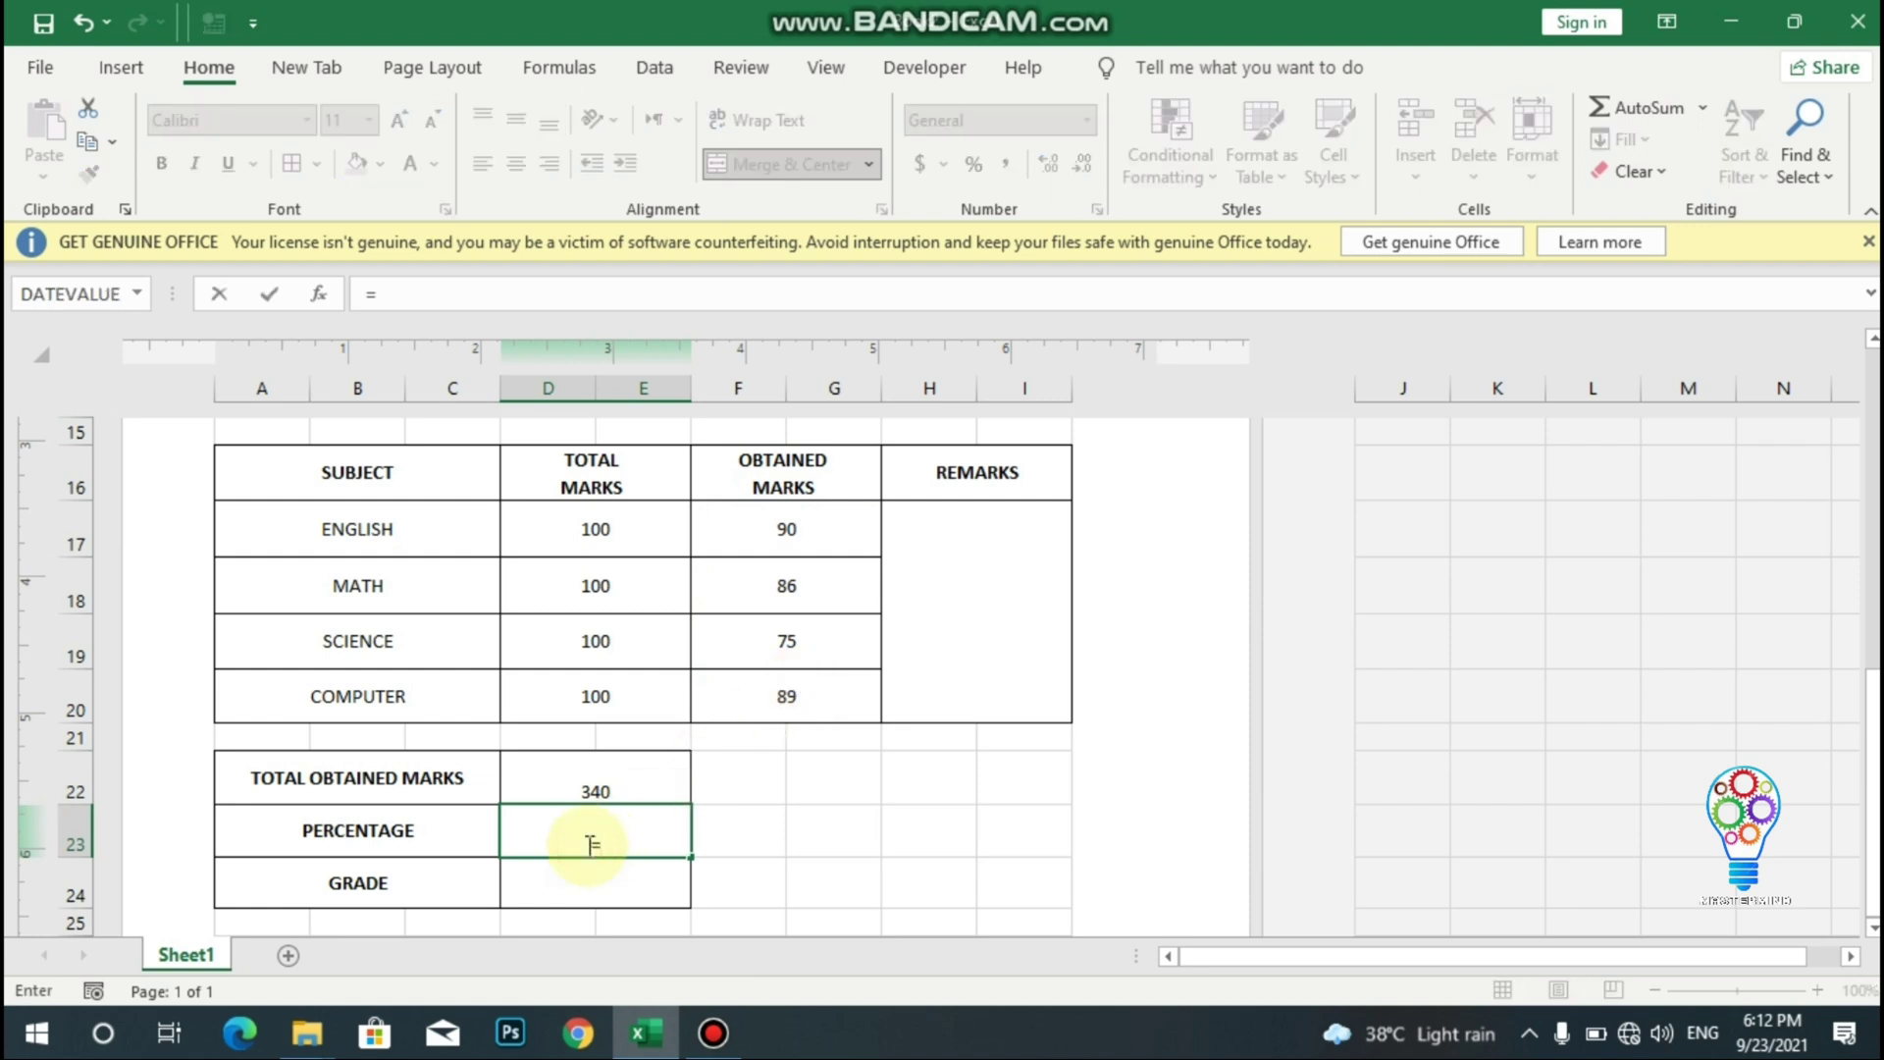
left_click(603, 784)
type("/")
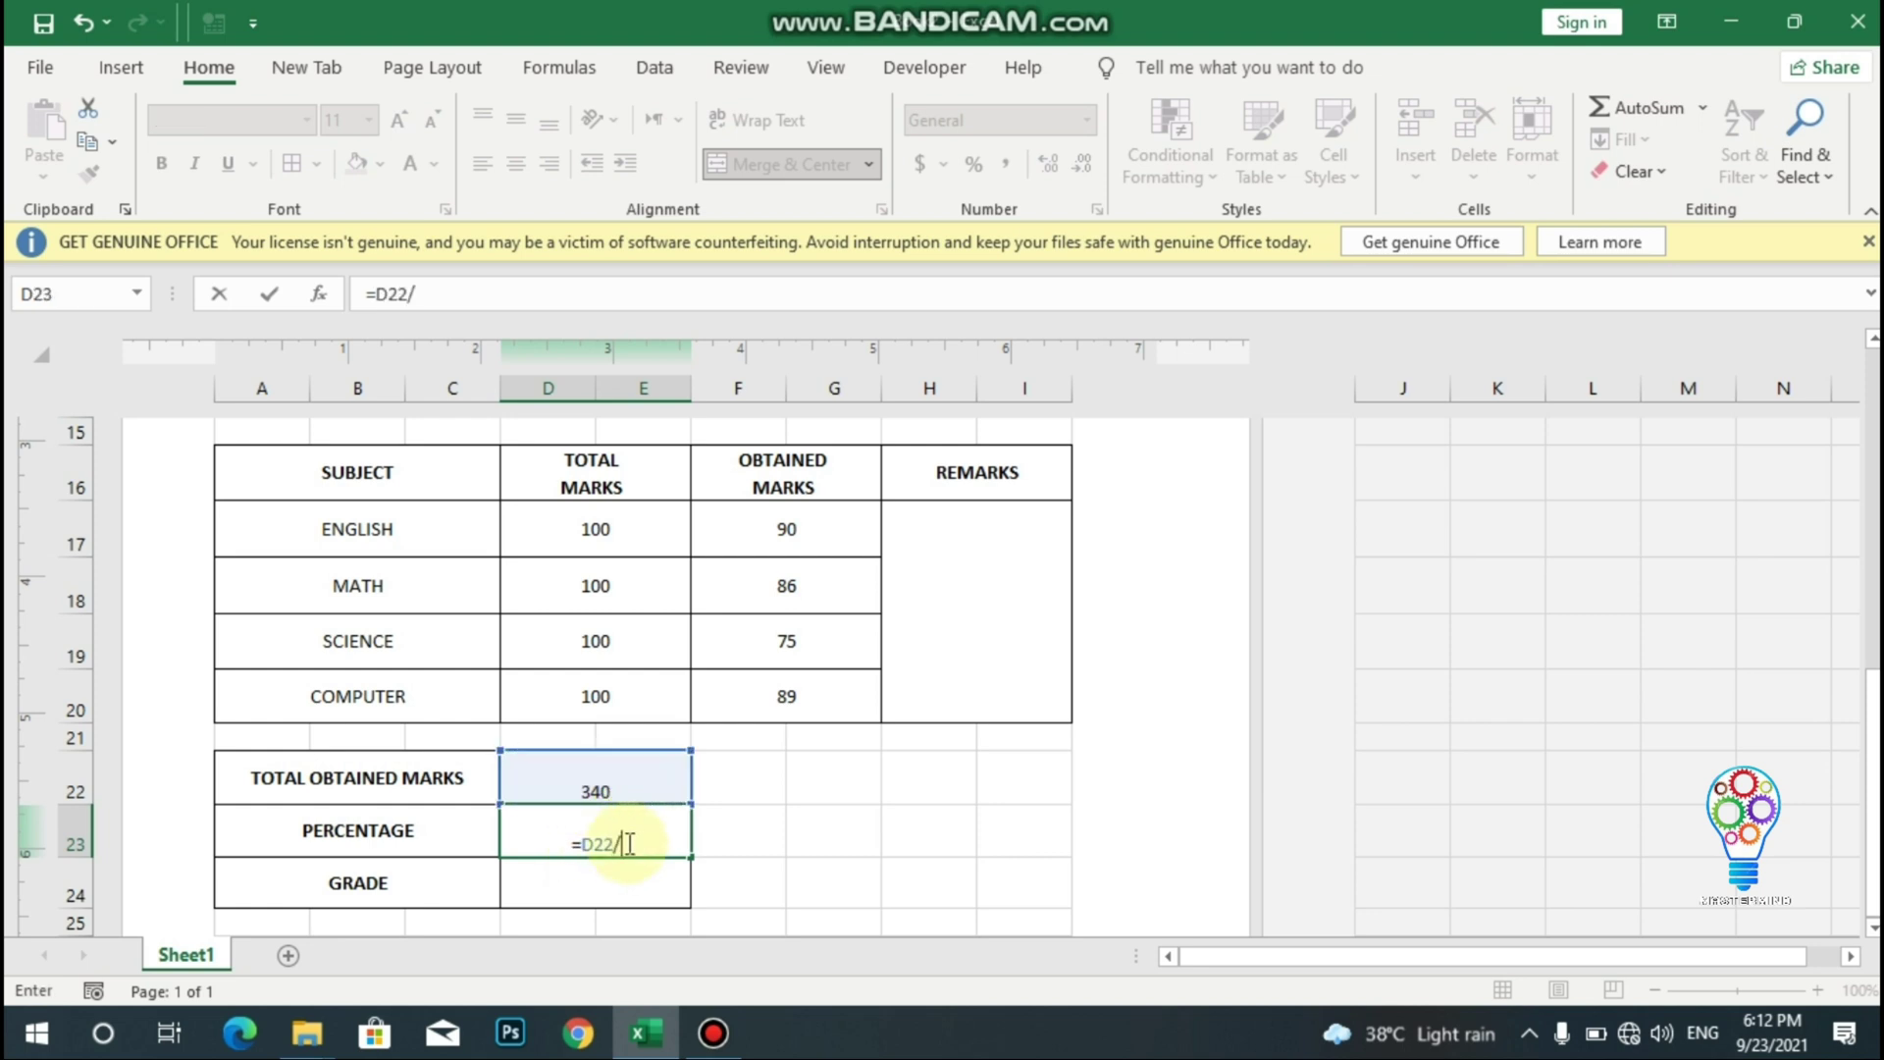
type("400*100")
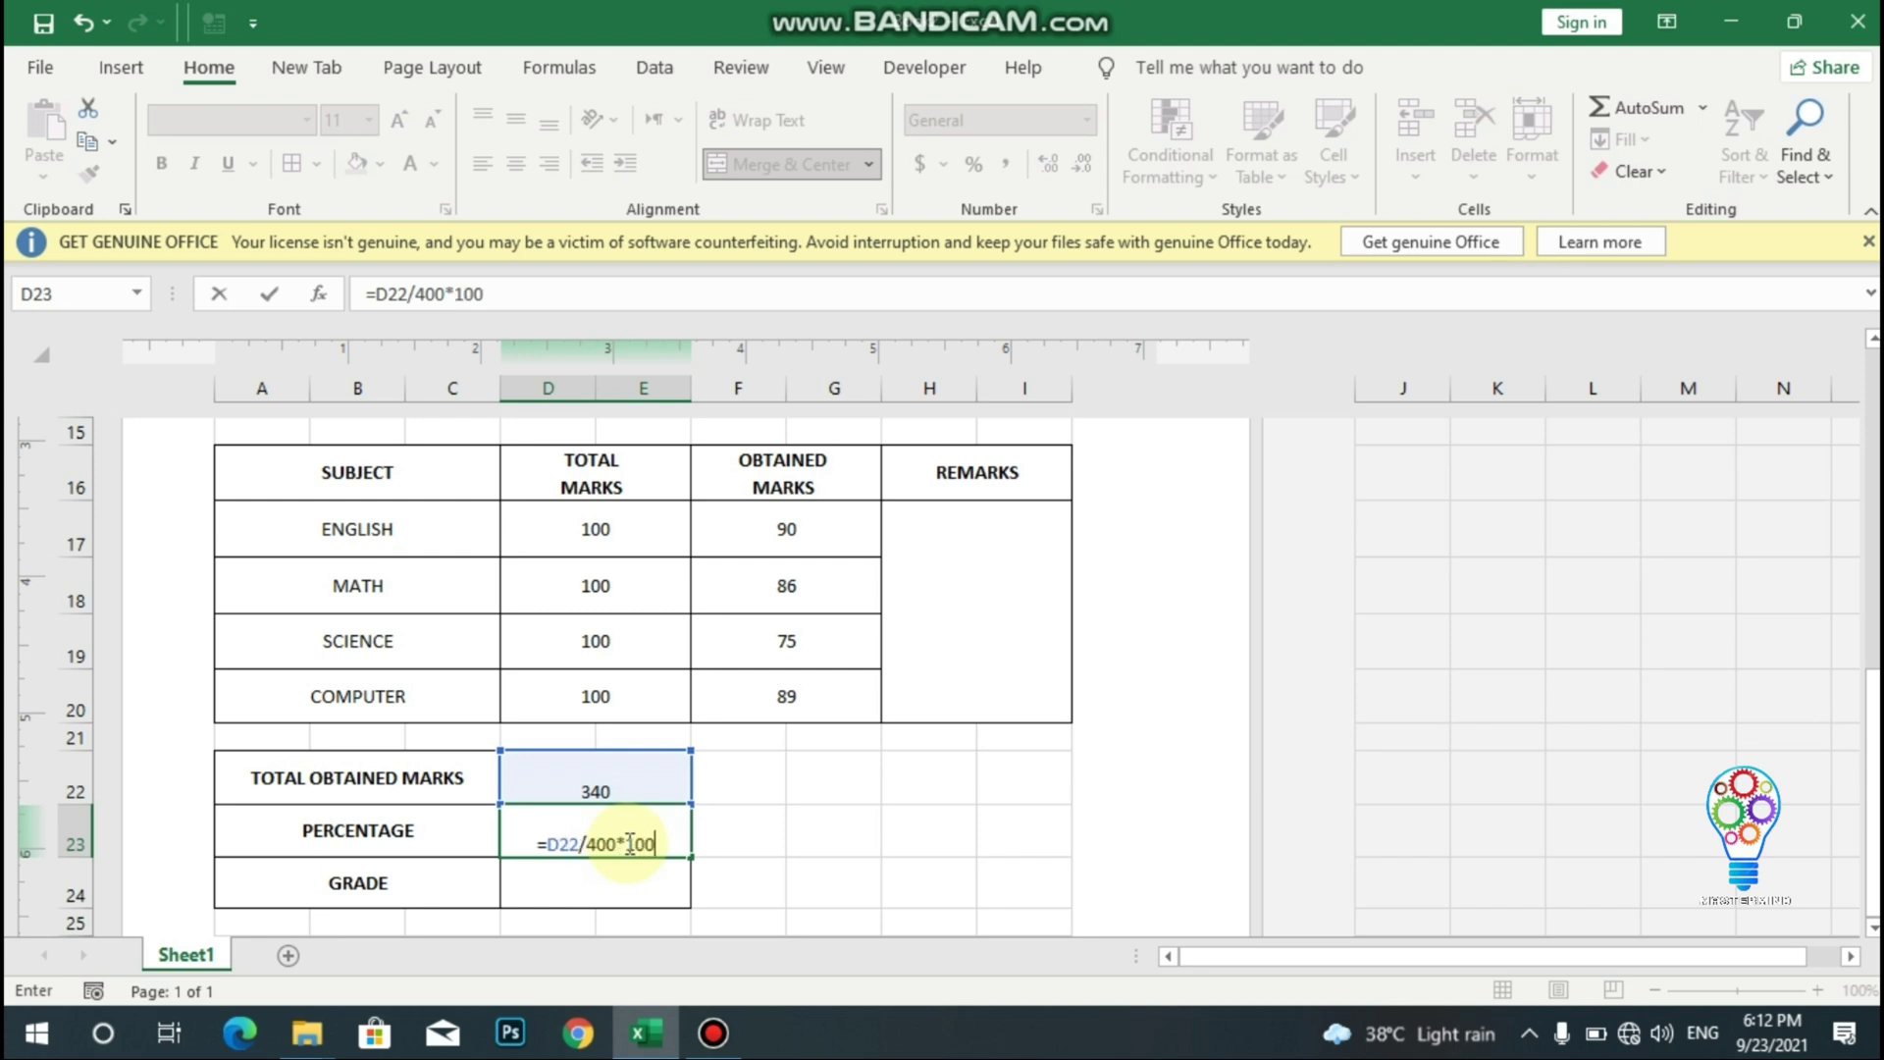
key("Return")
left_click(621, 874)
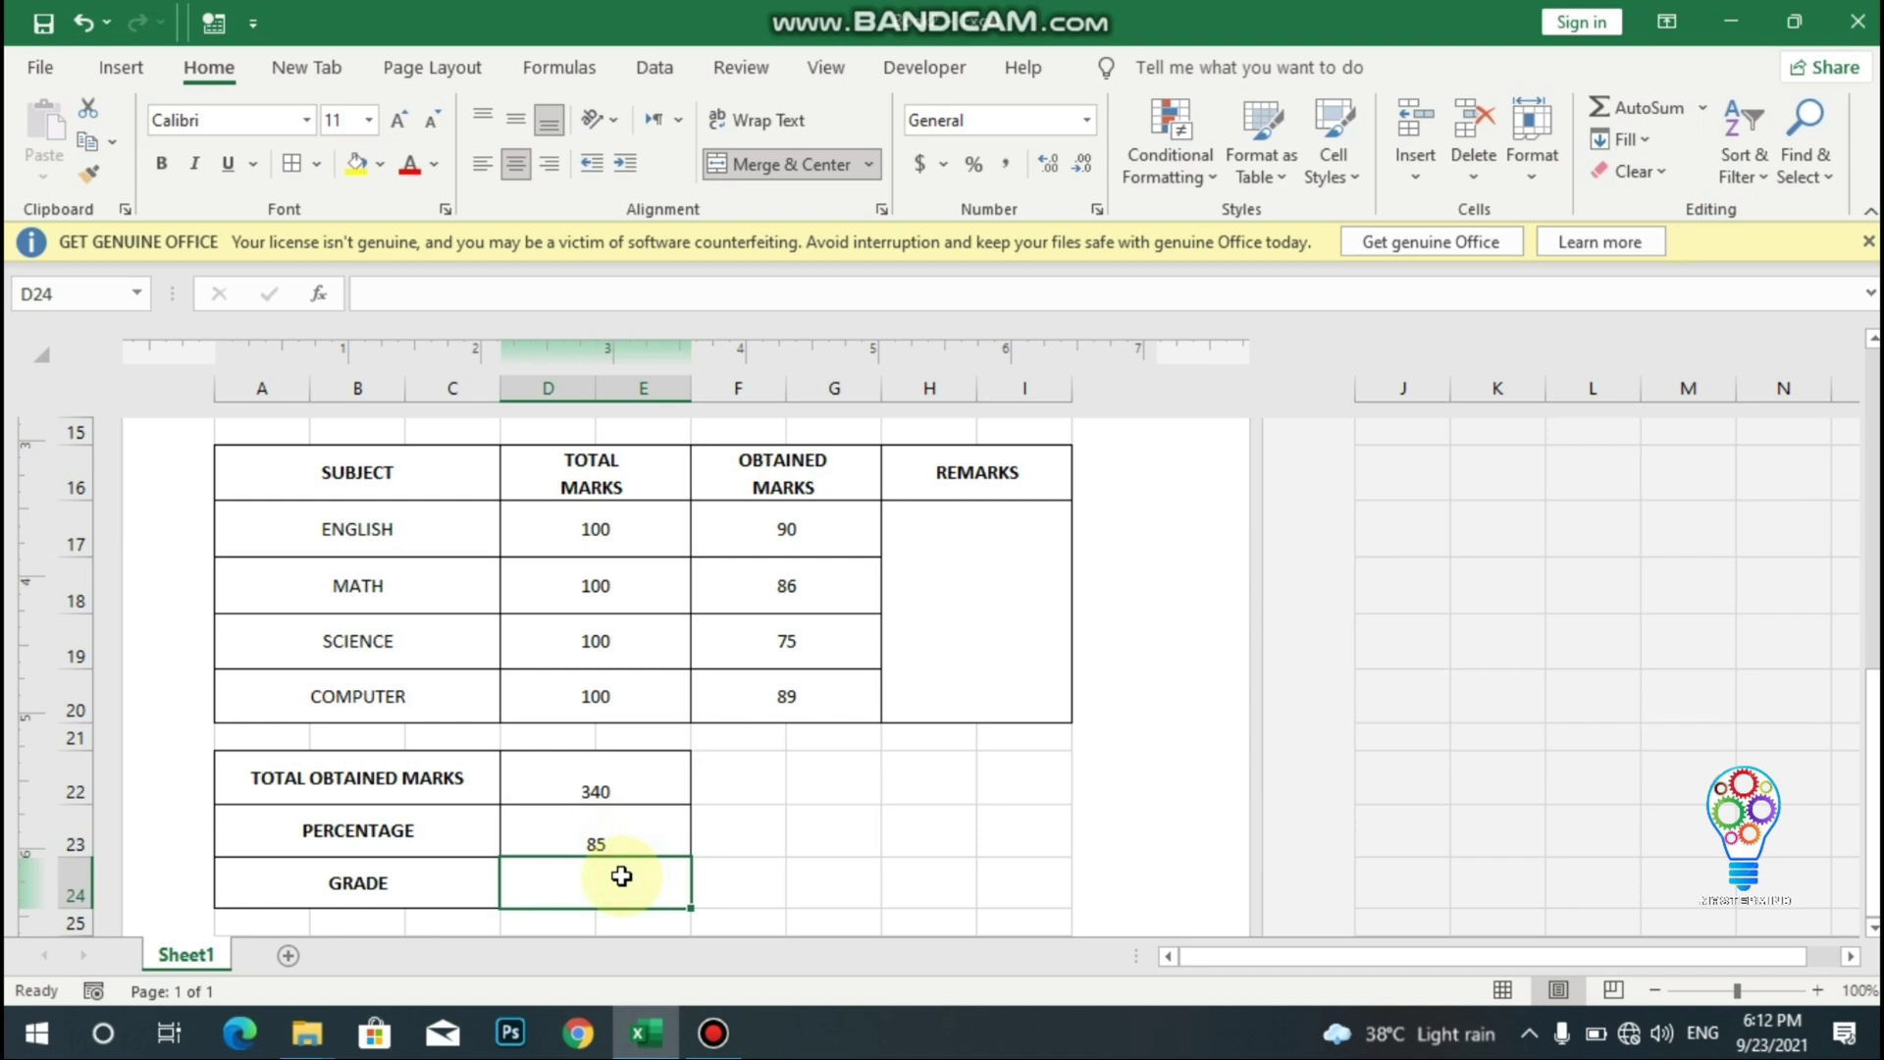
- Start the D24 grade formula: A1 when D23 is at least 80, B when at least 70
type("=IF")
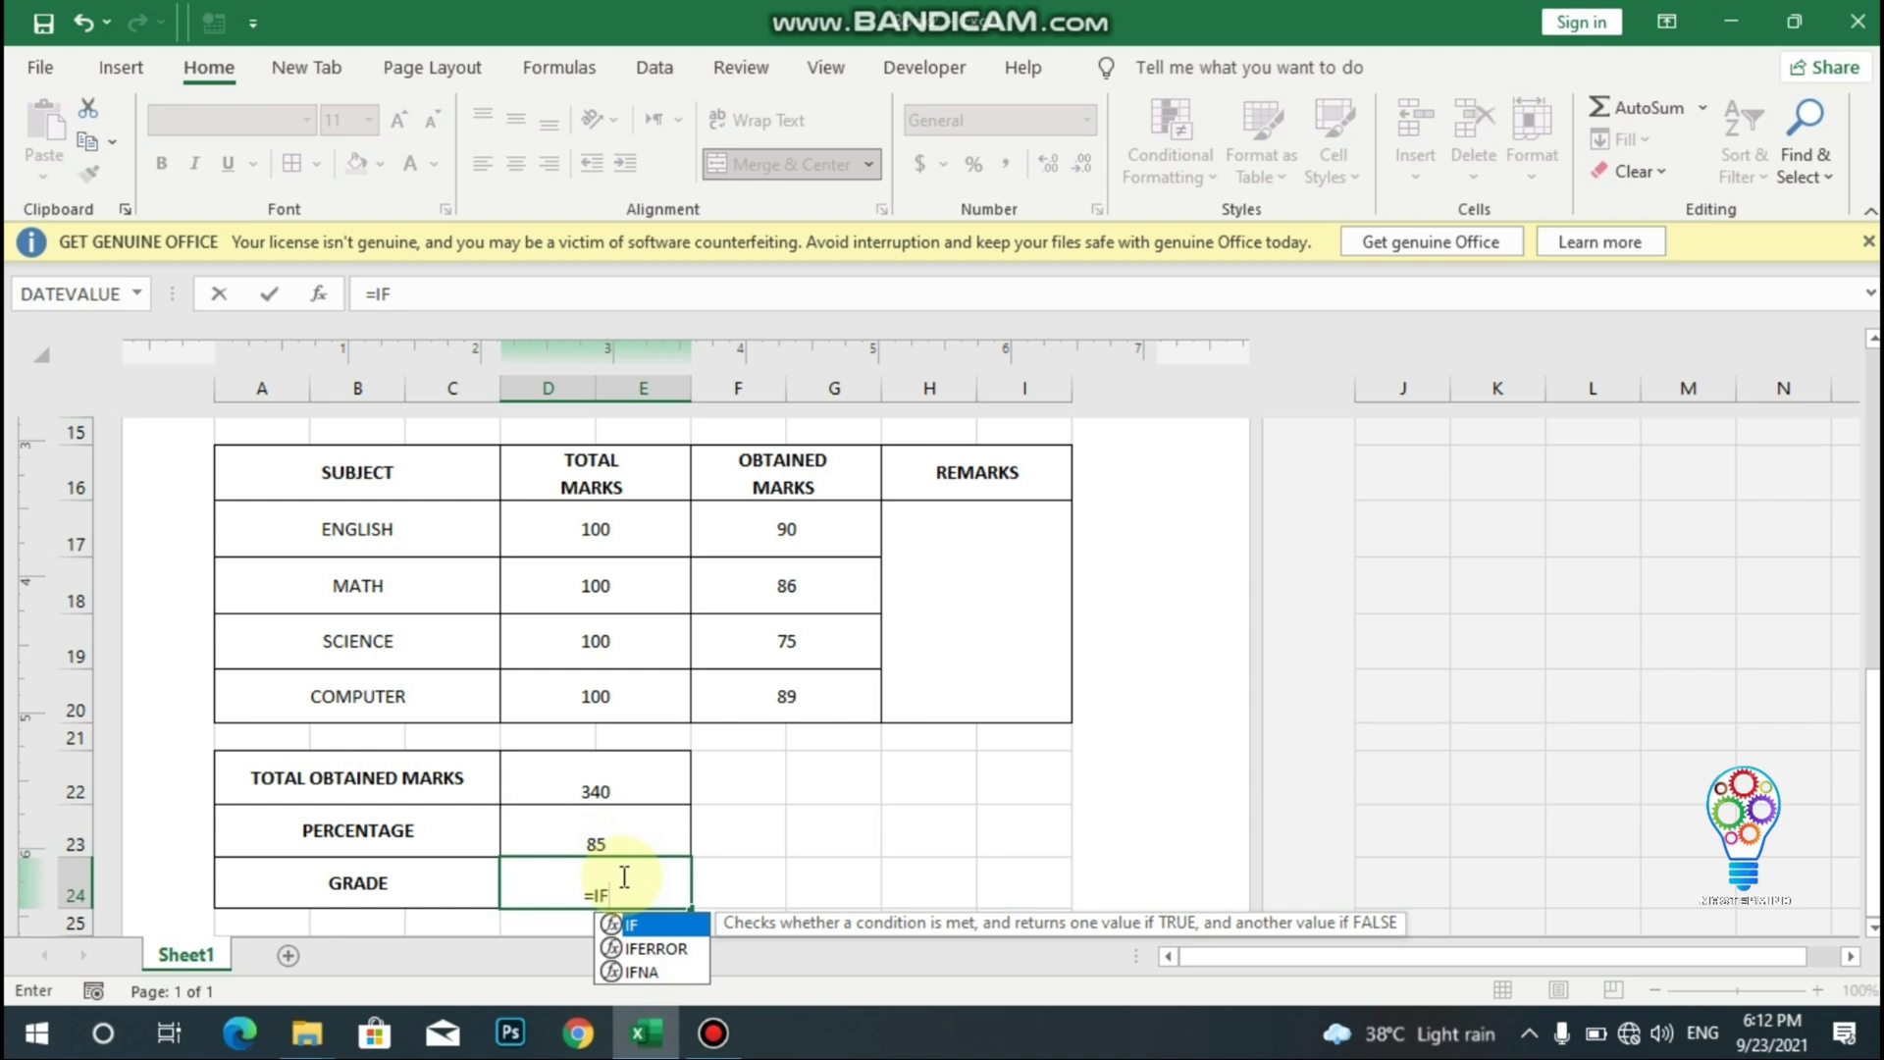
type("(")
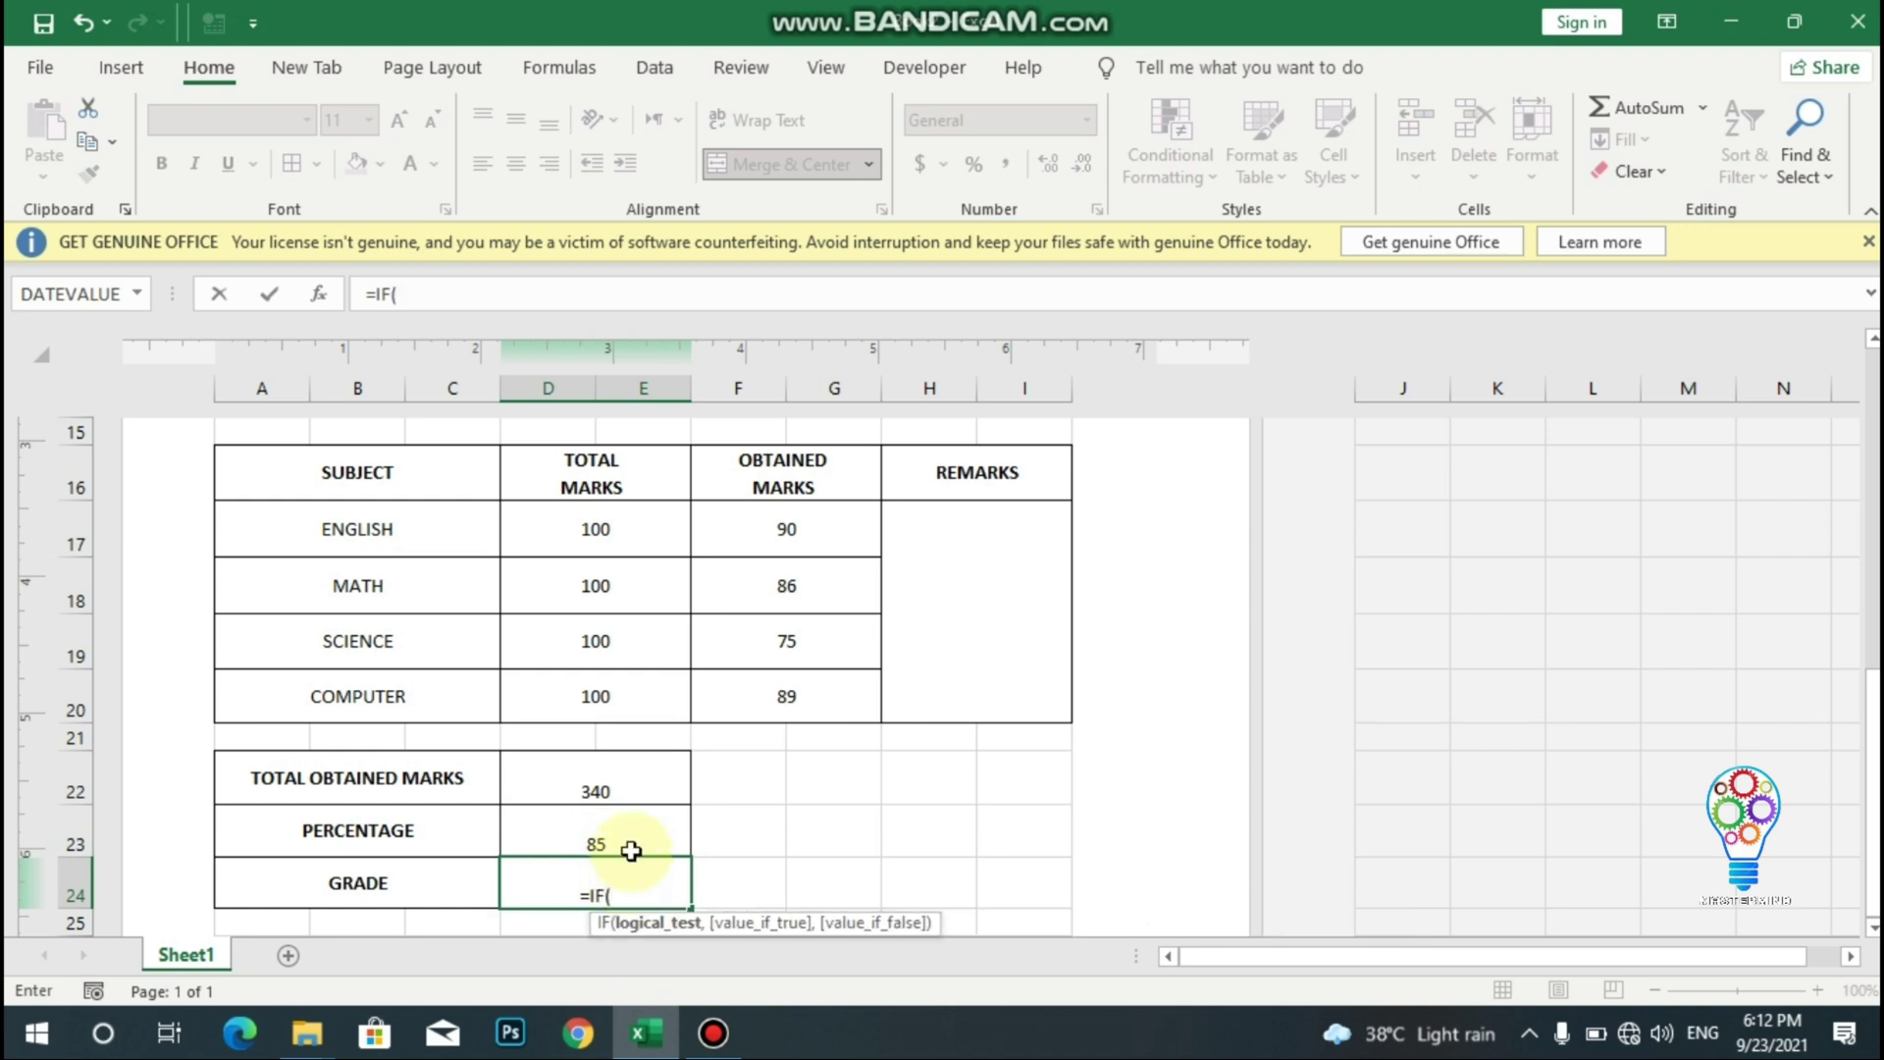
left_click(626, 845)
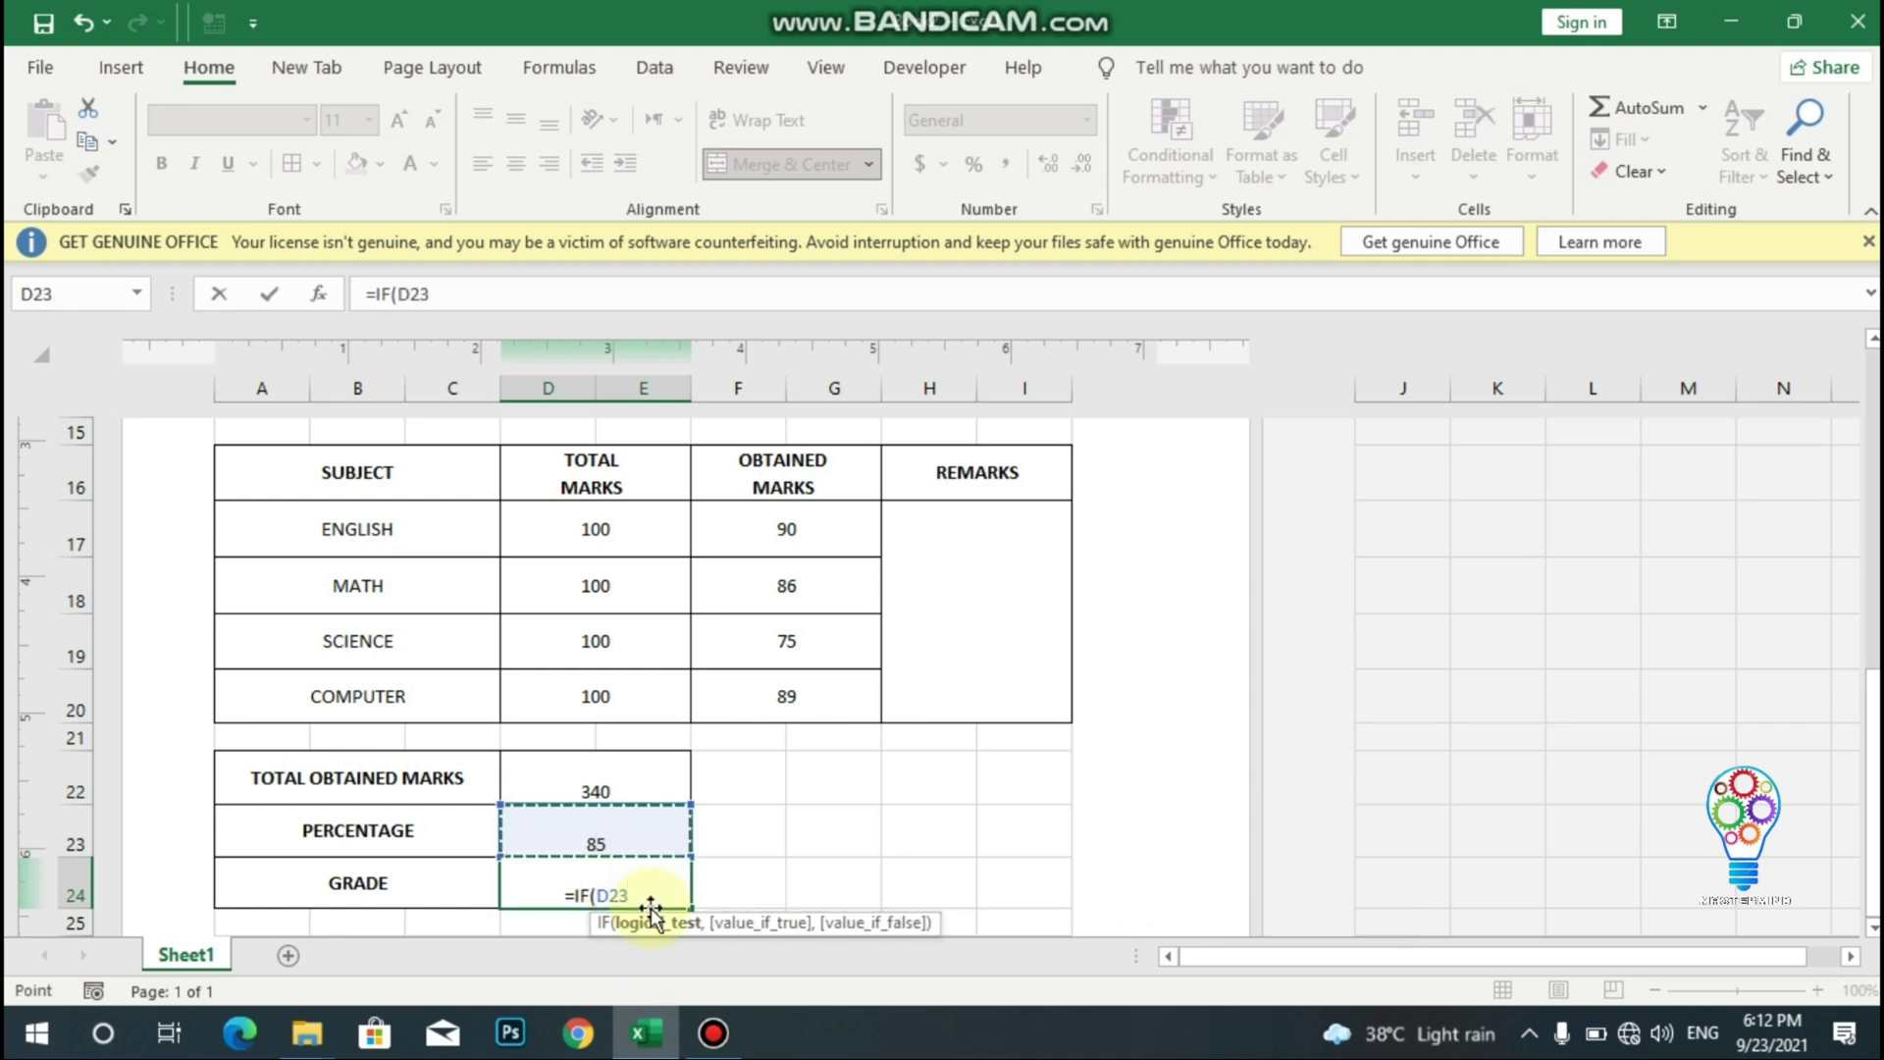
type(">=")
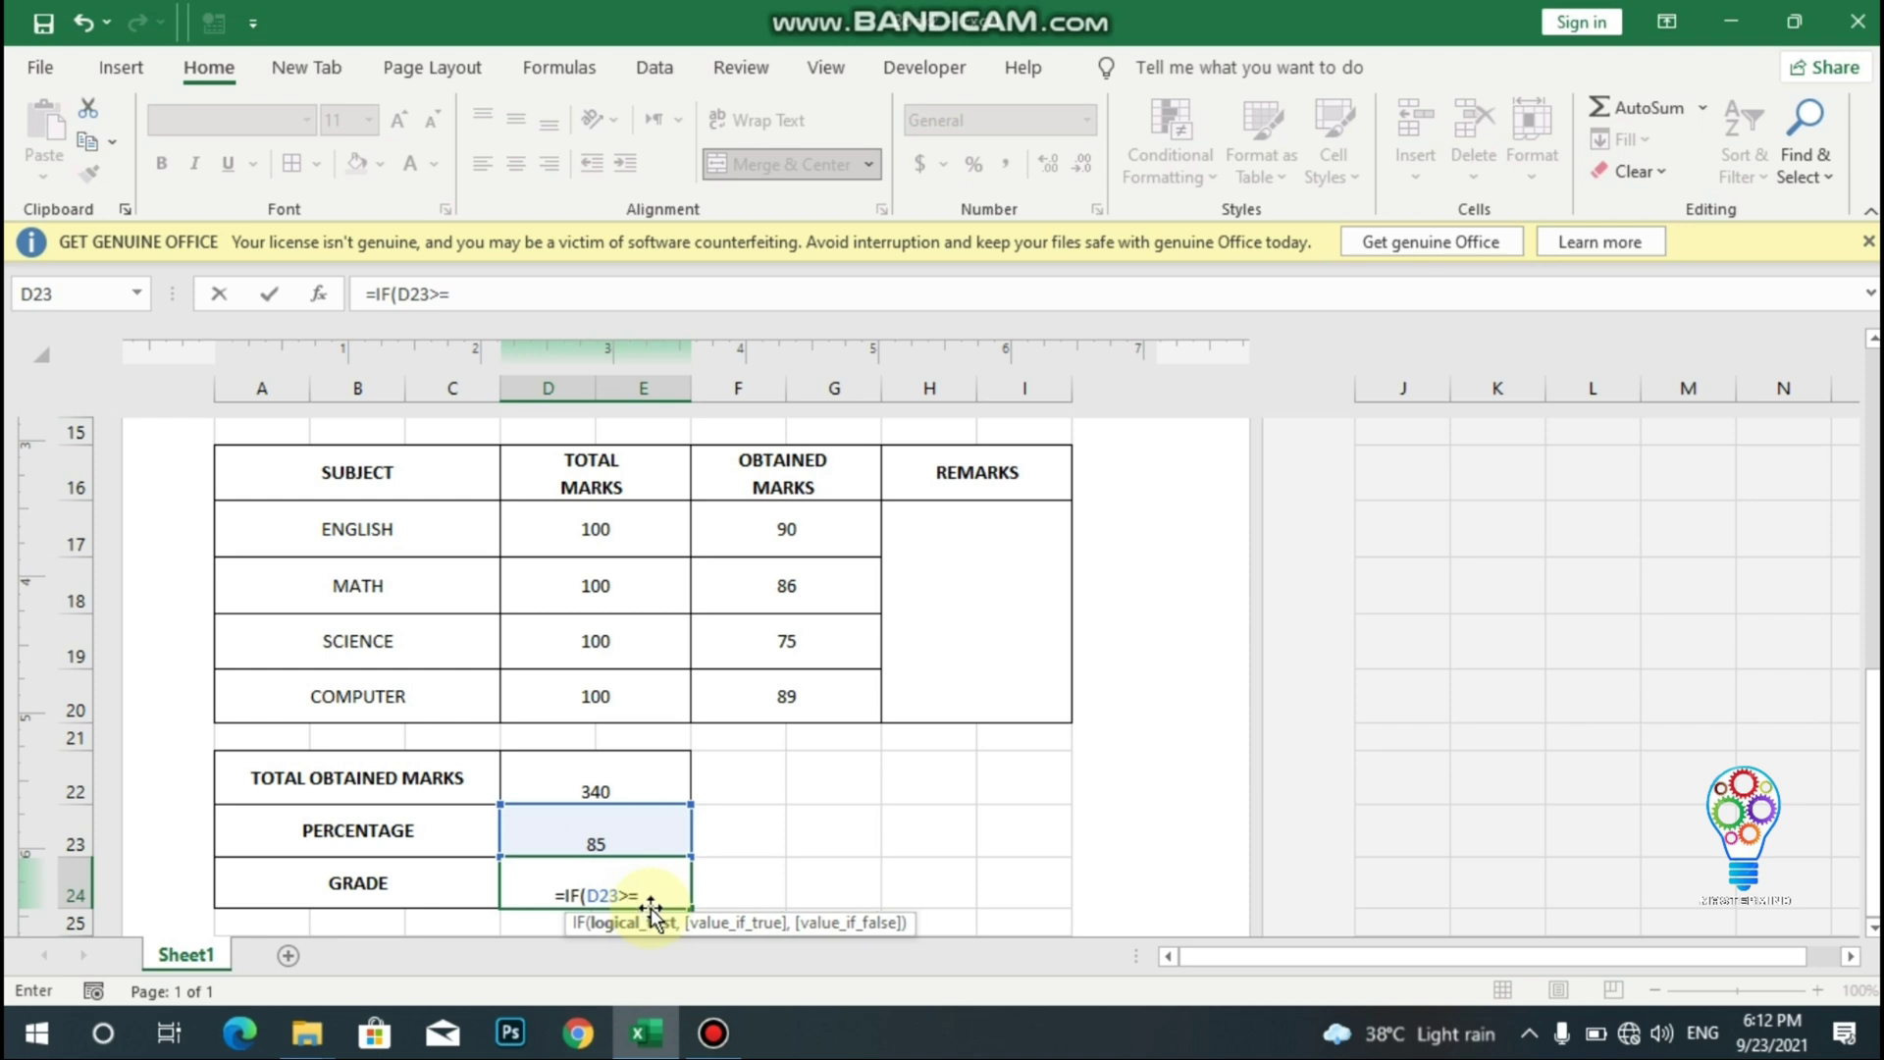
type("80,")
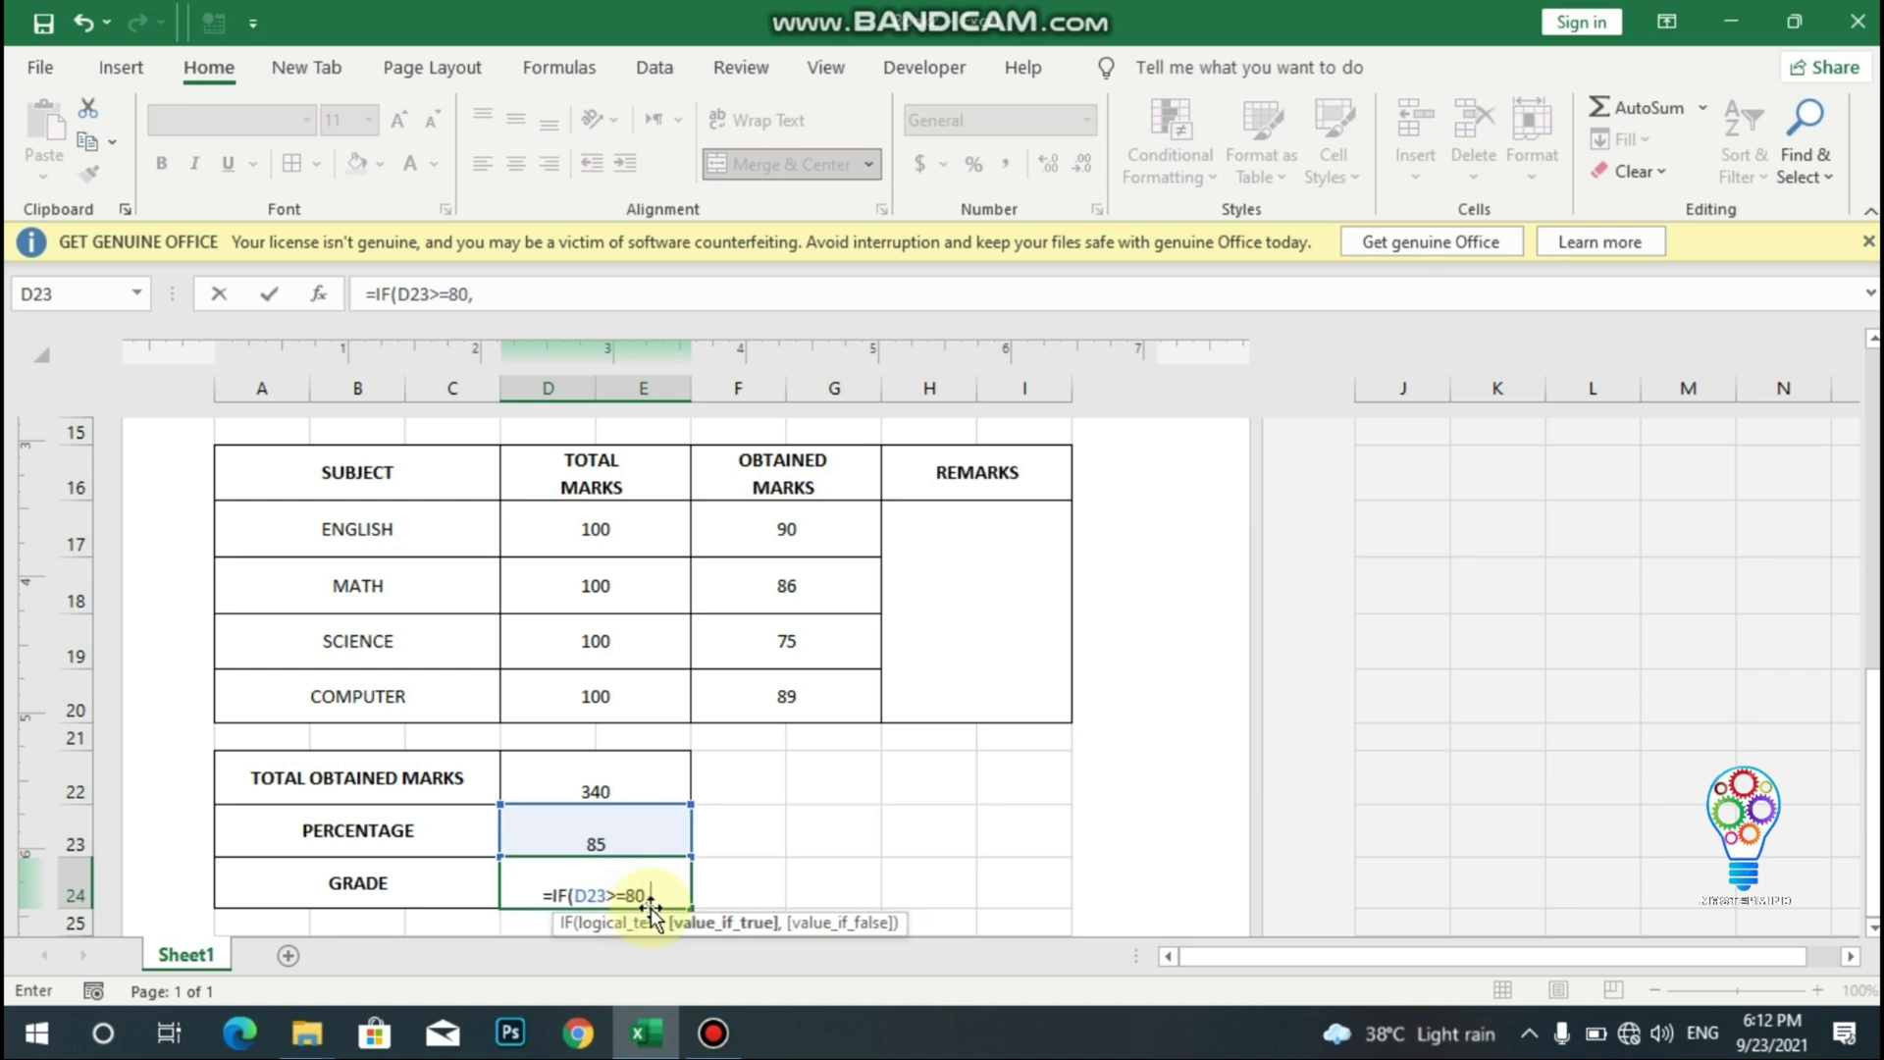
type("\"A1")
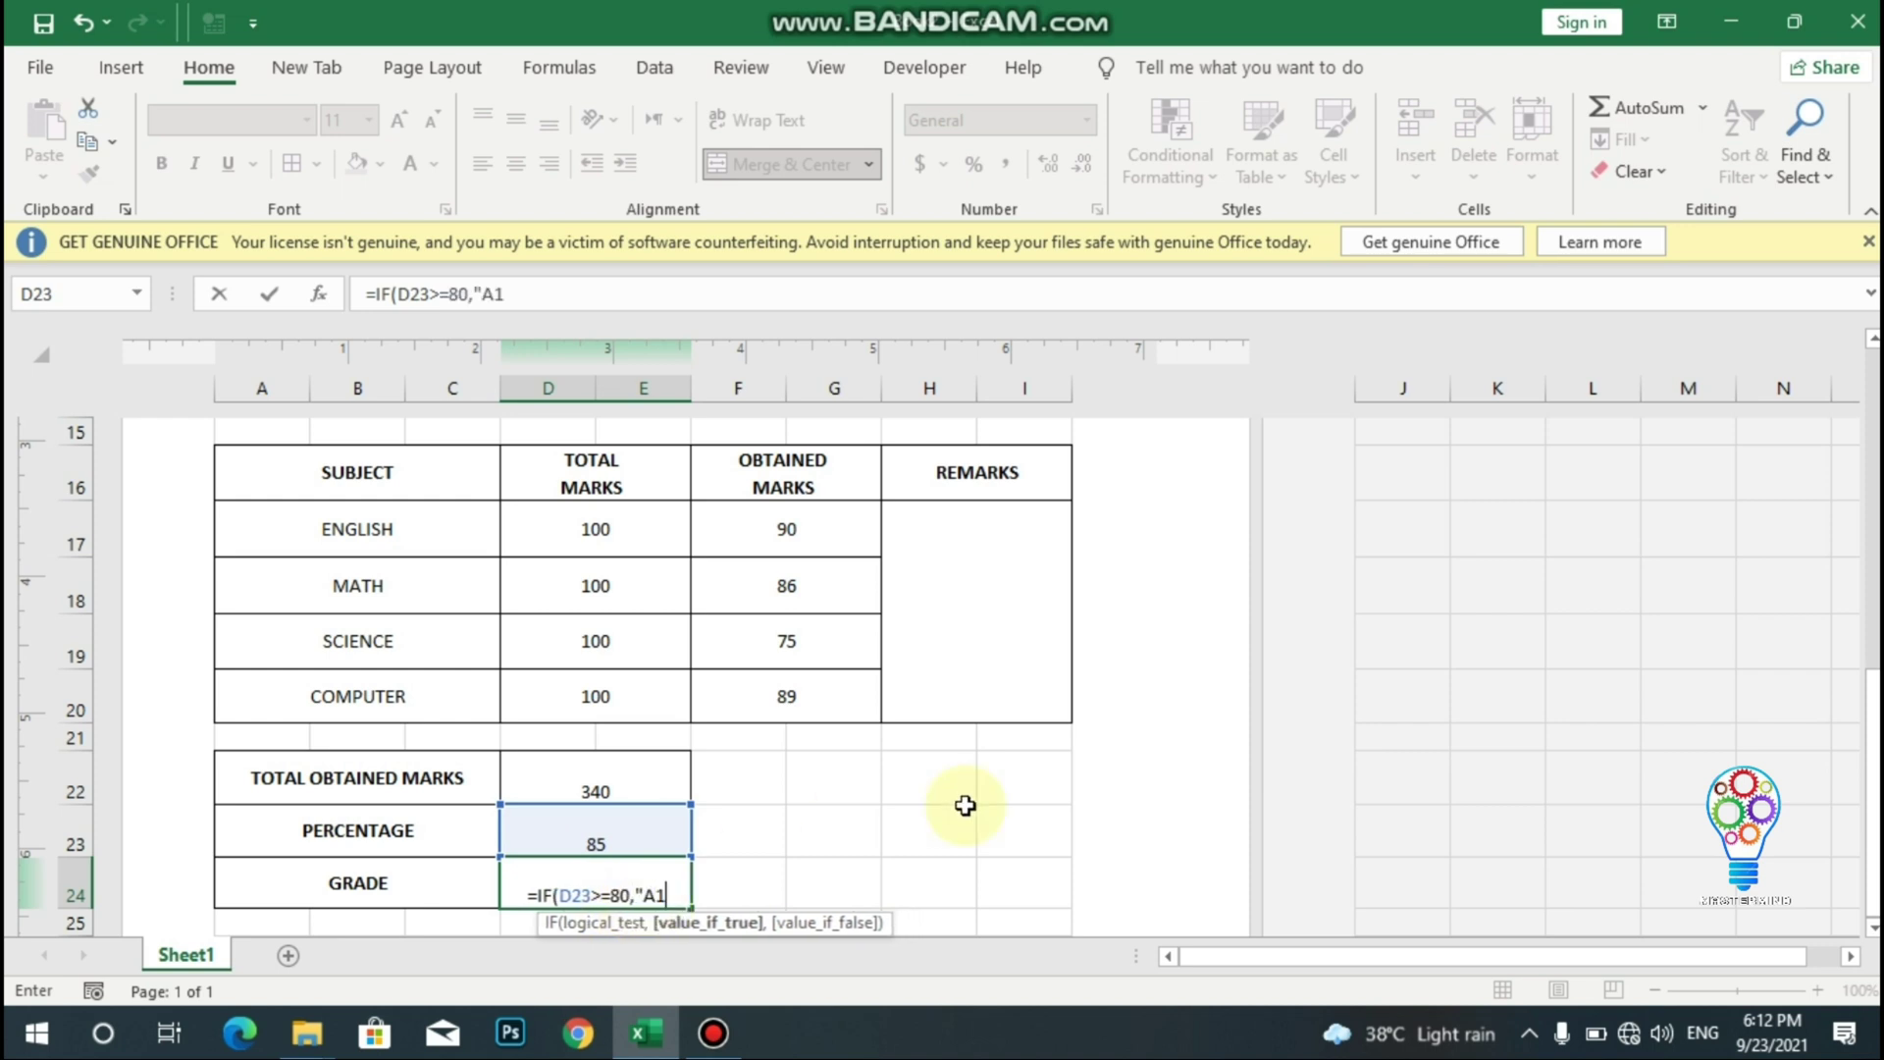
type(",")
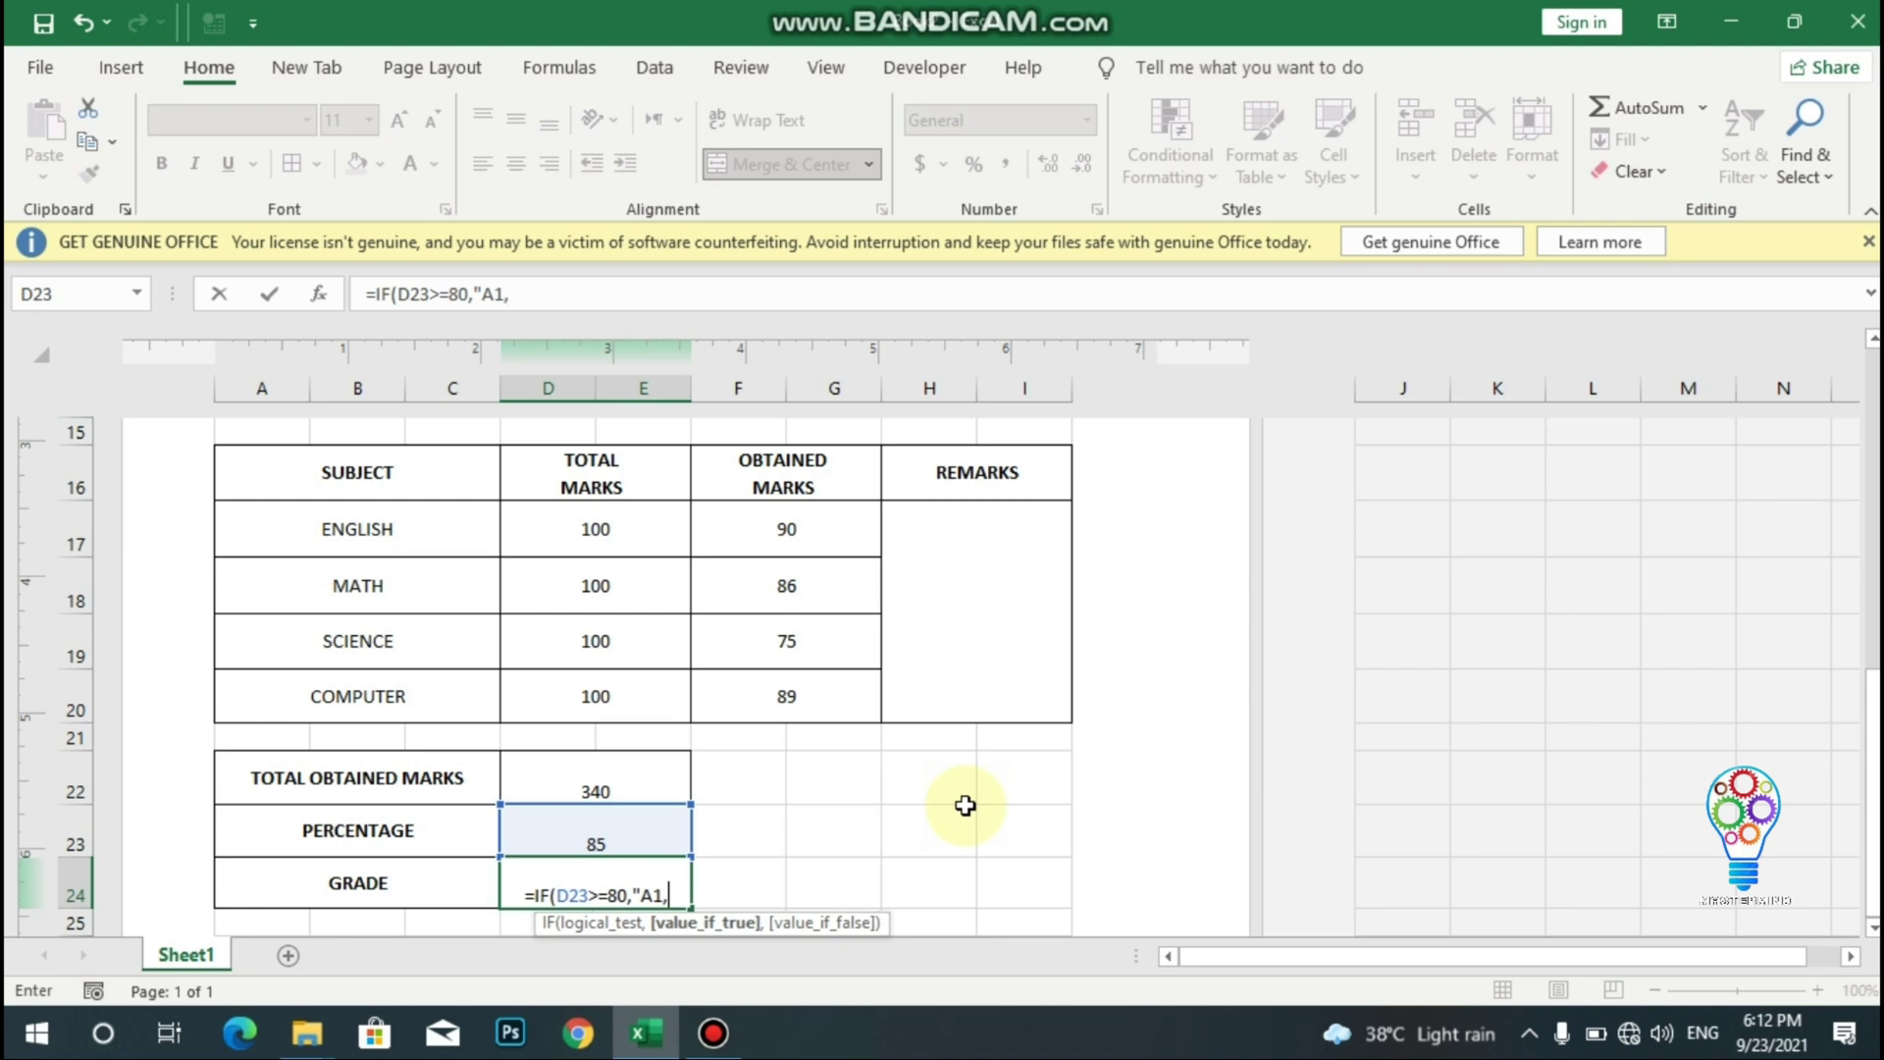
key("BackSpace")
type("\",")
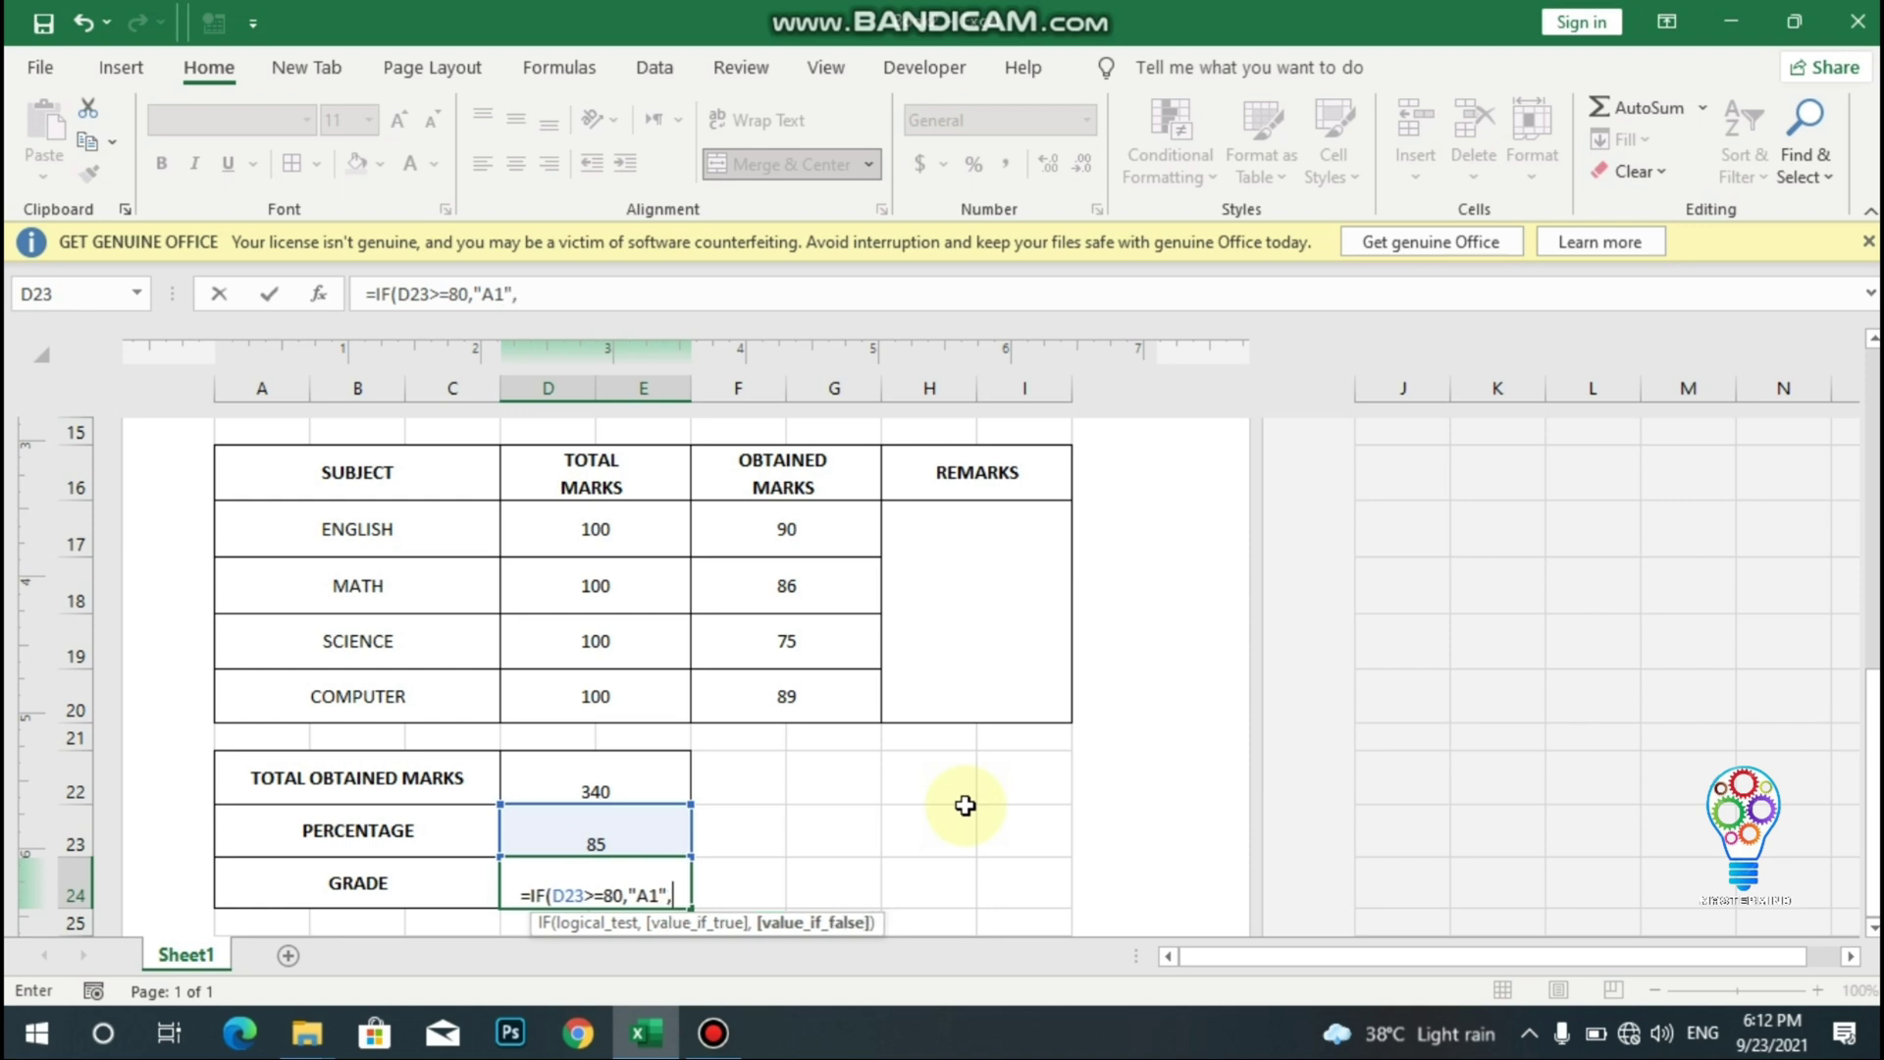
type("if")
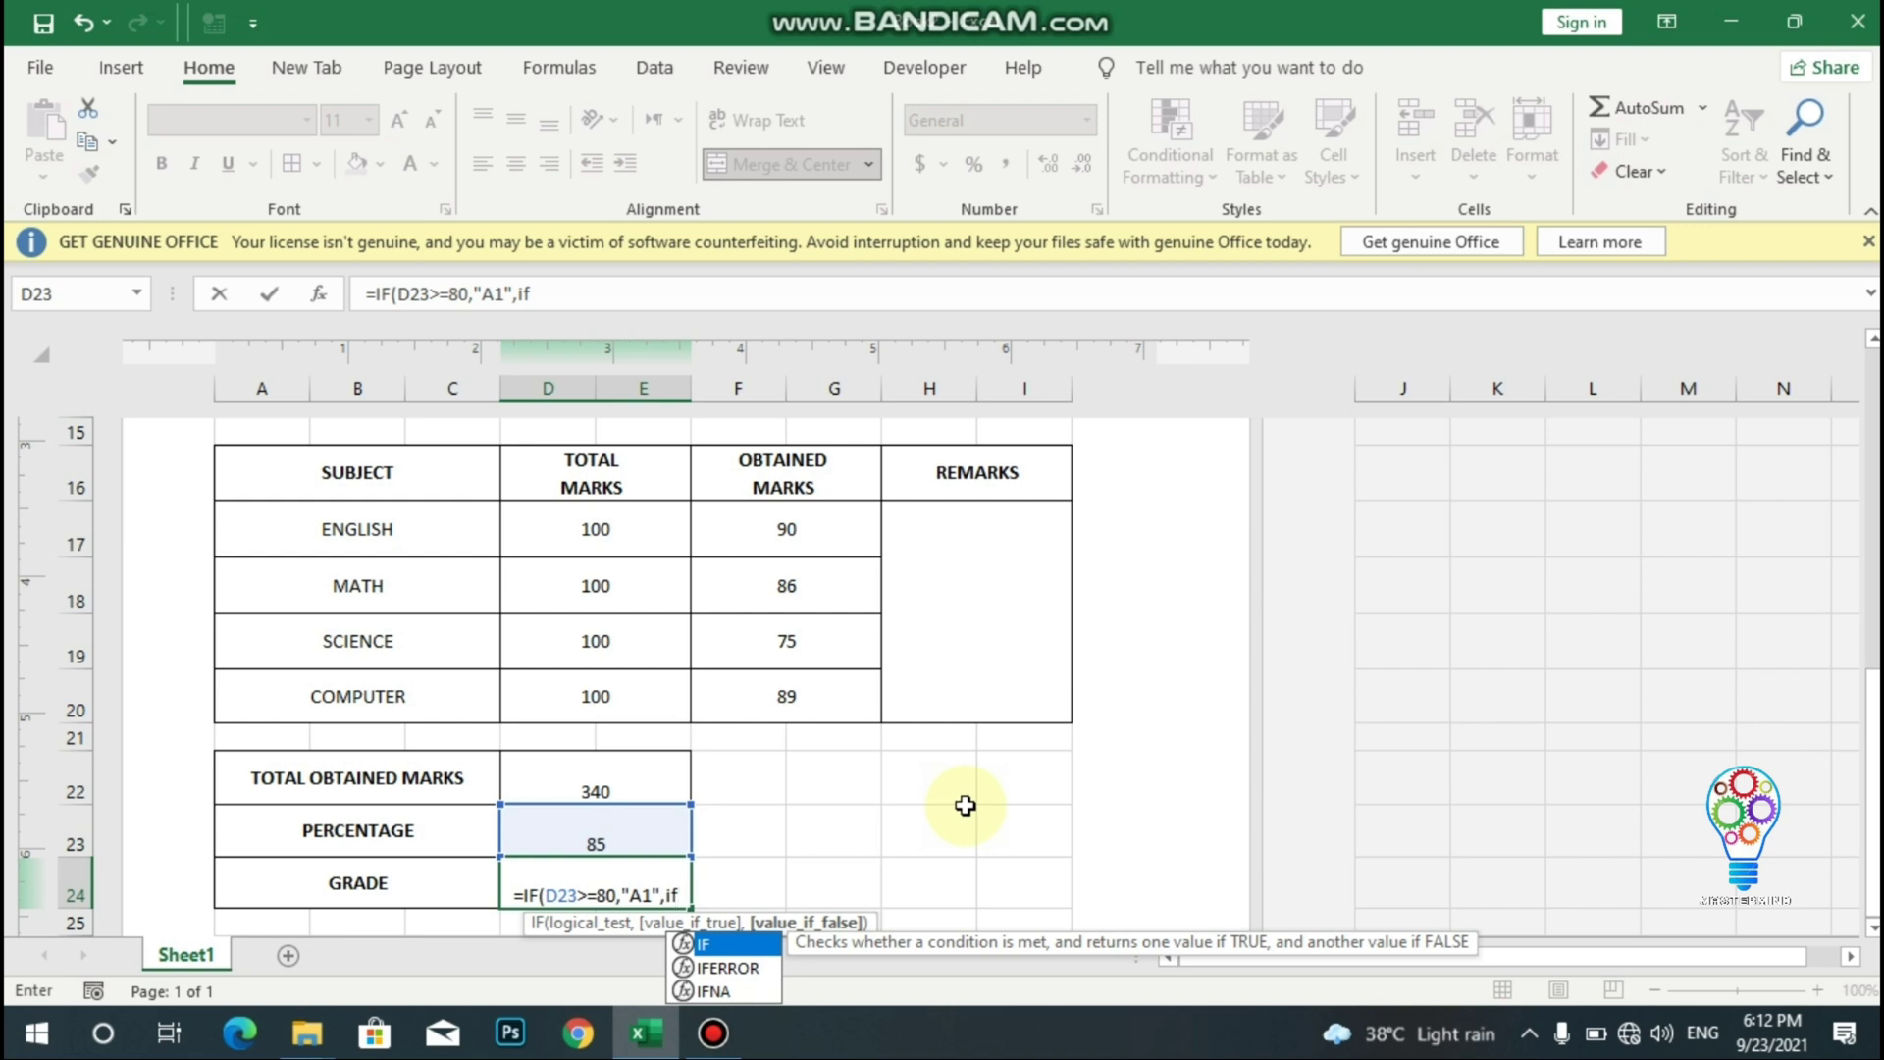
type("(")
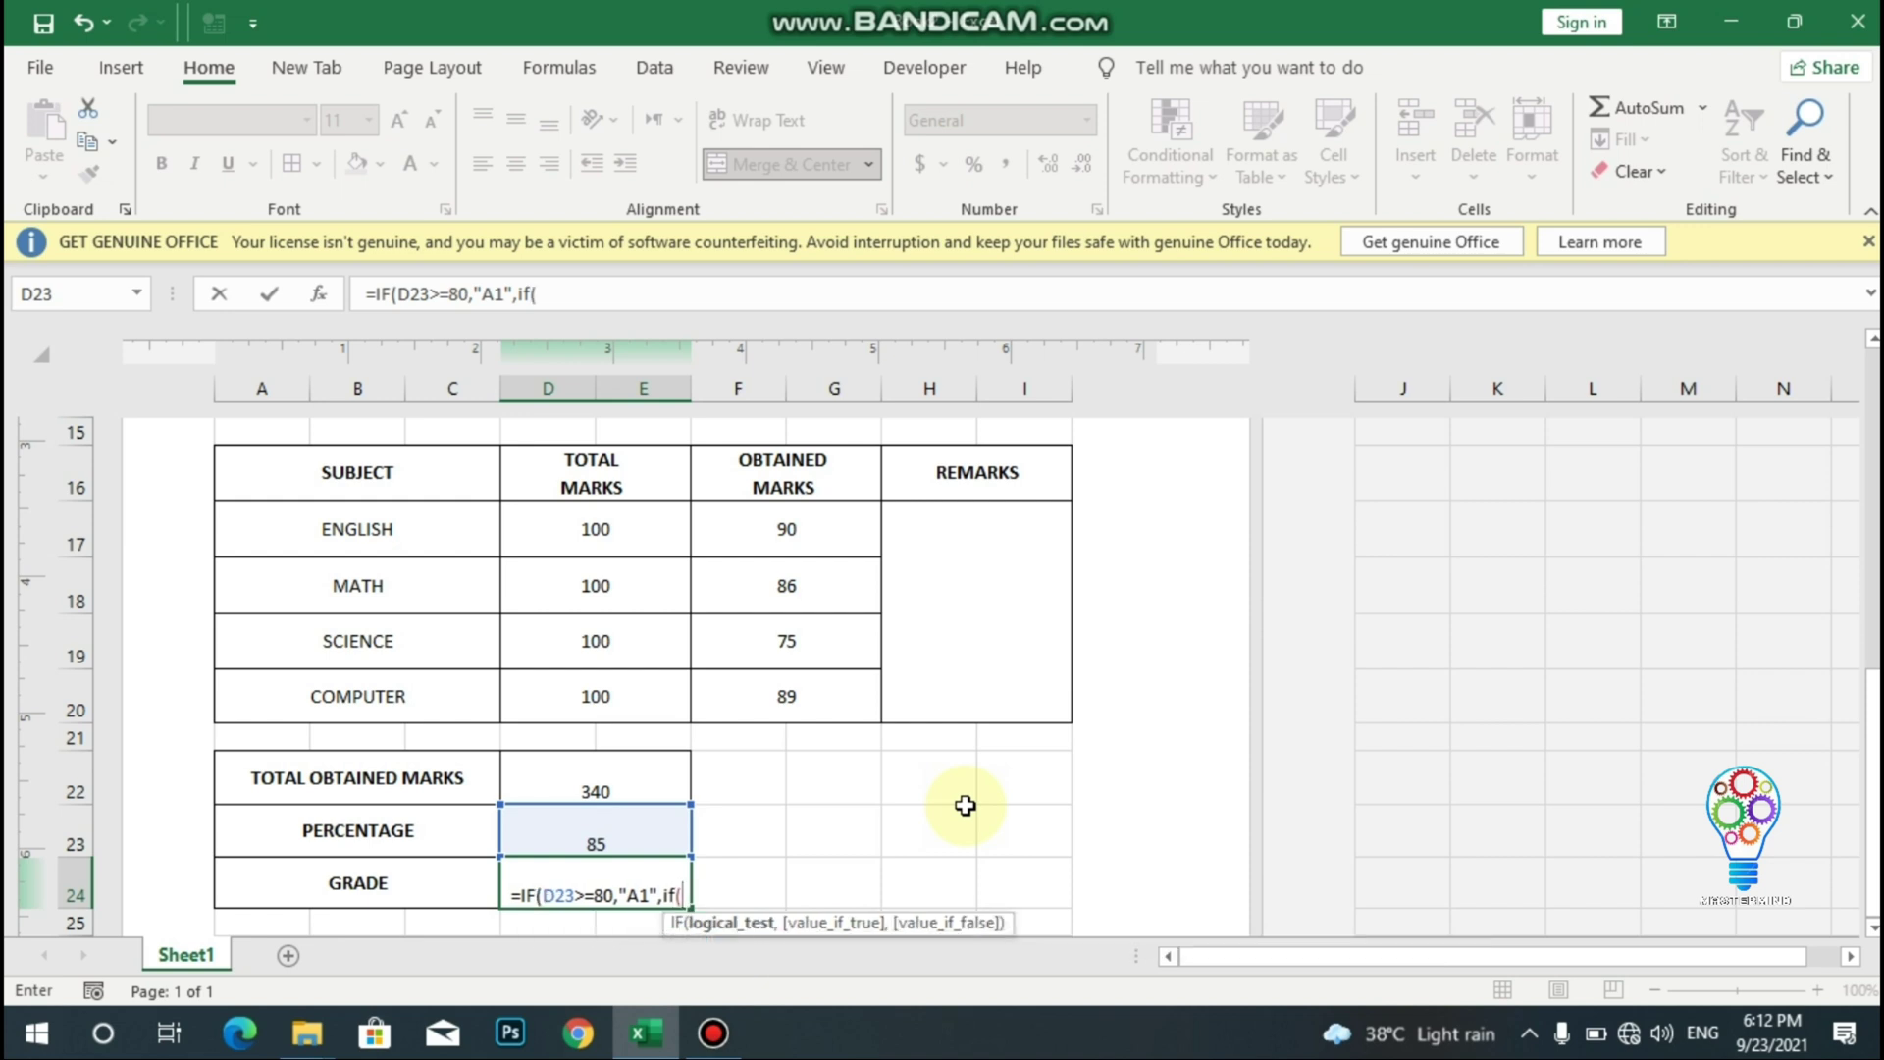
left_click(621, 845)
type(">=")
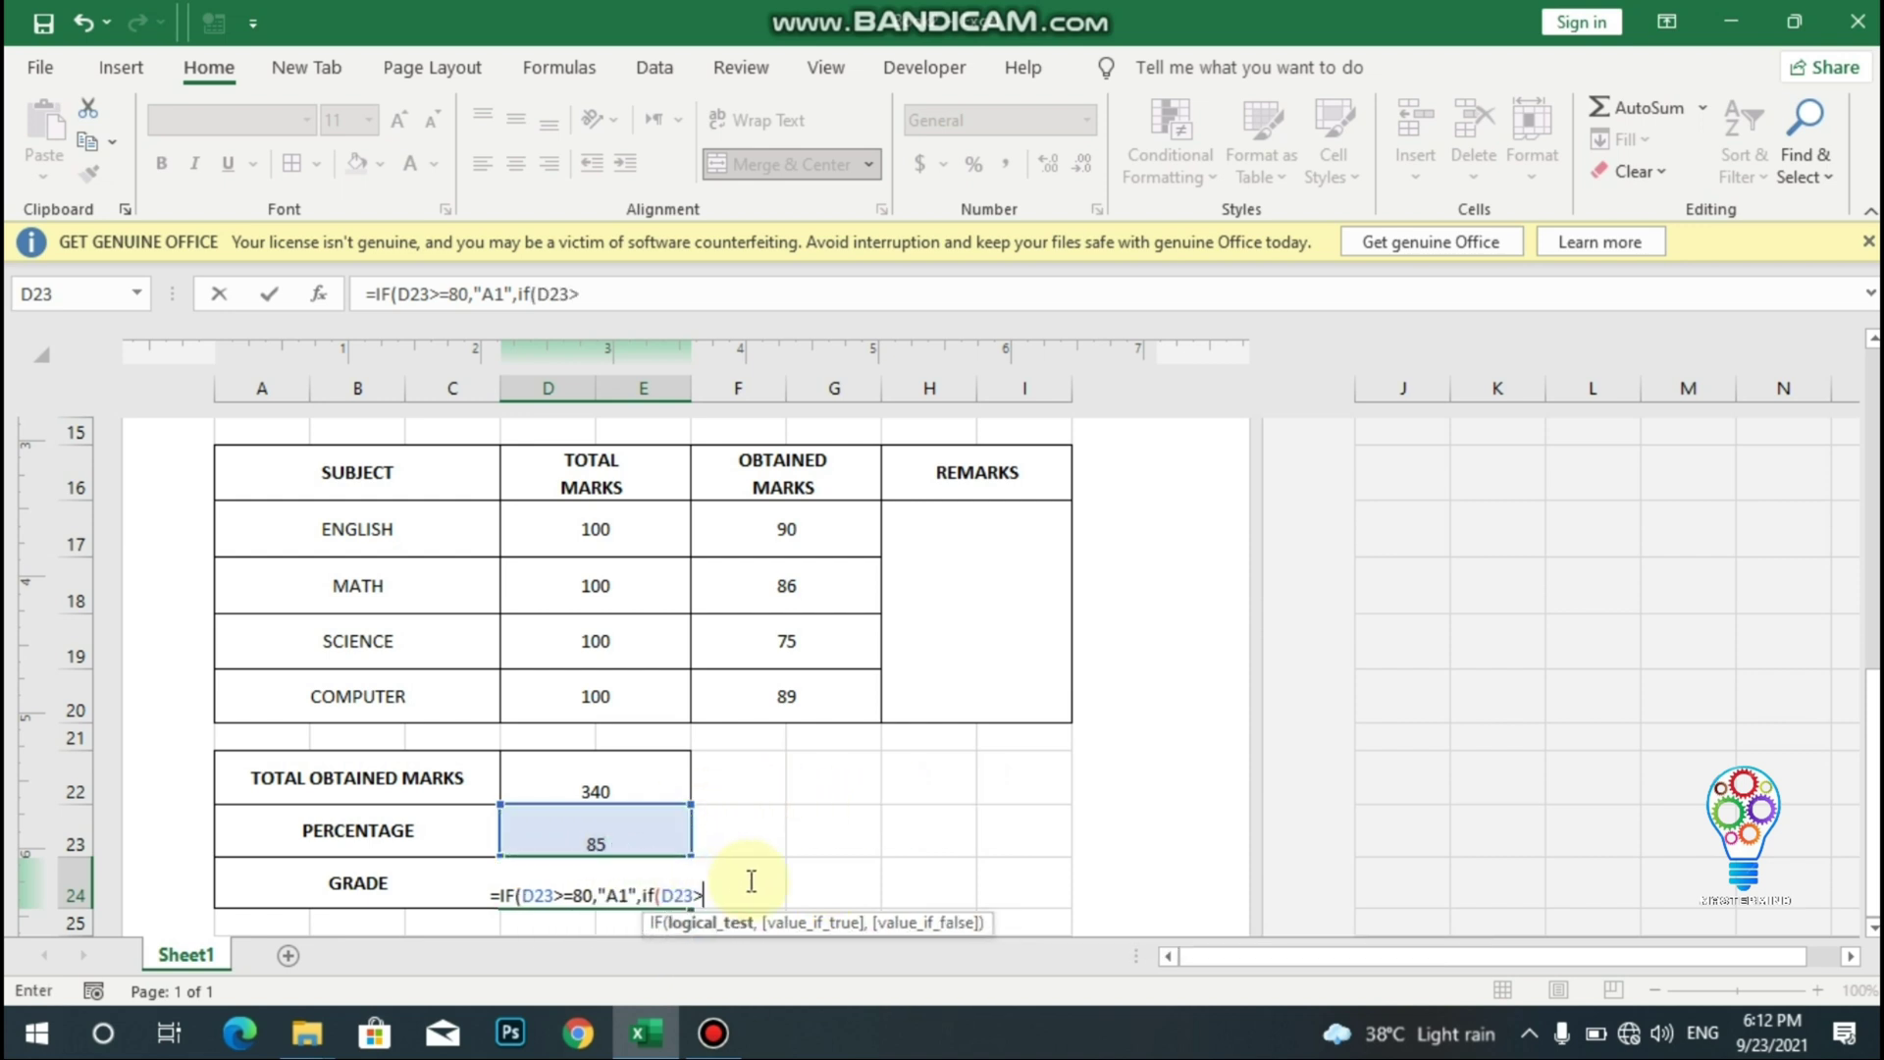
type("70,")
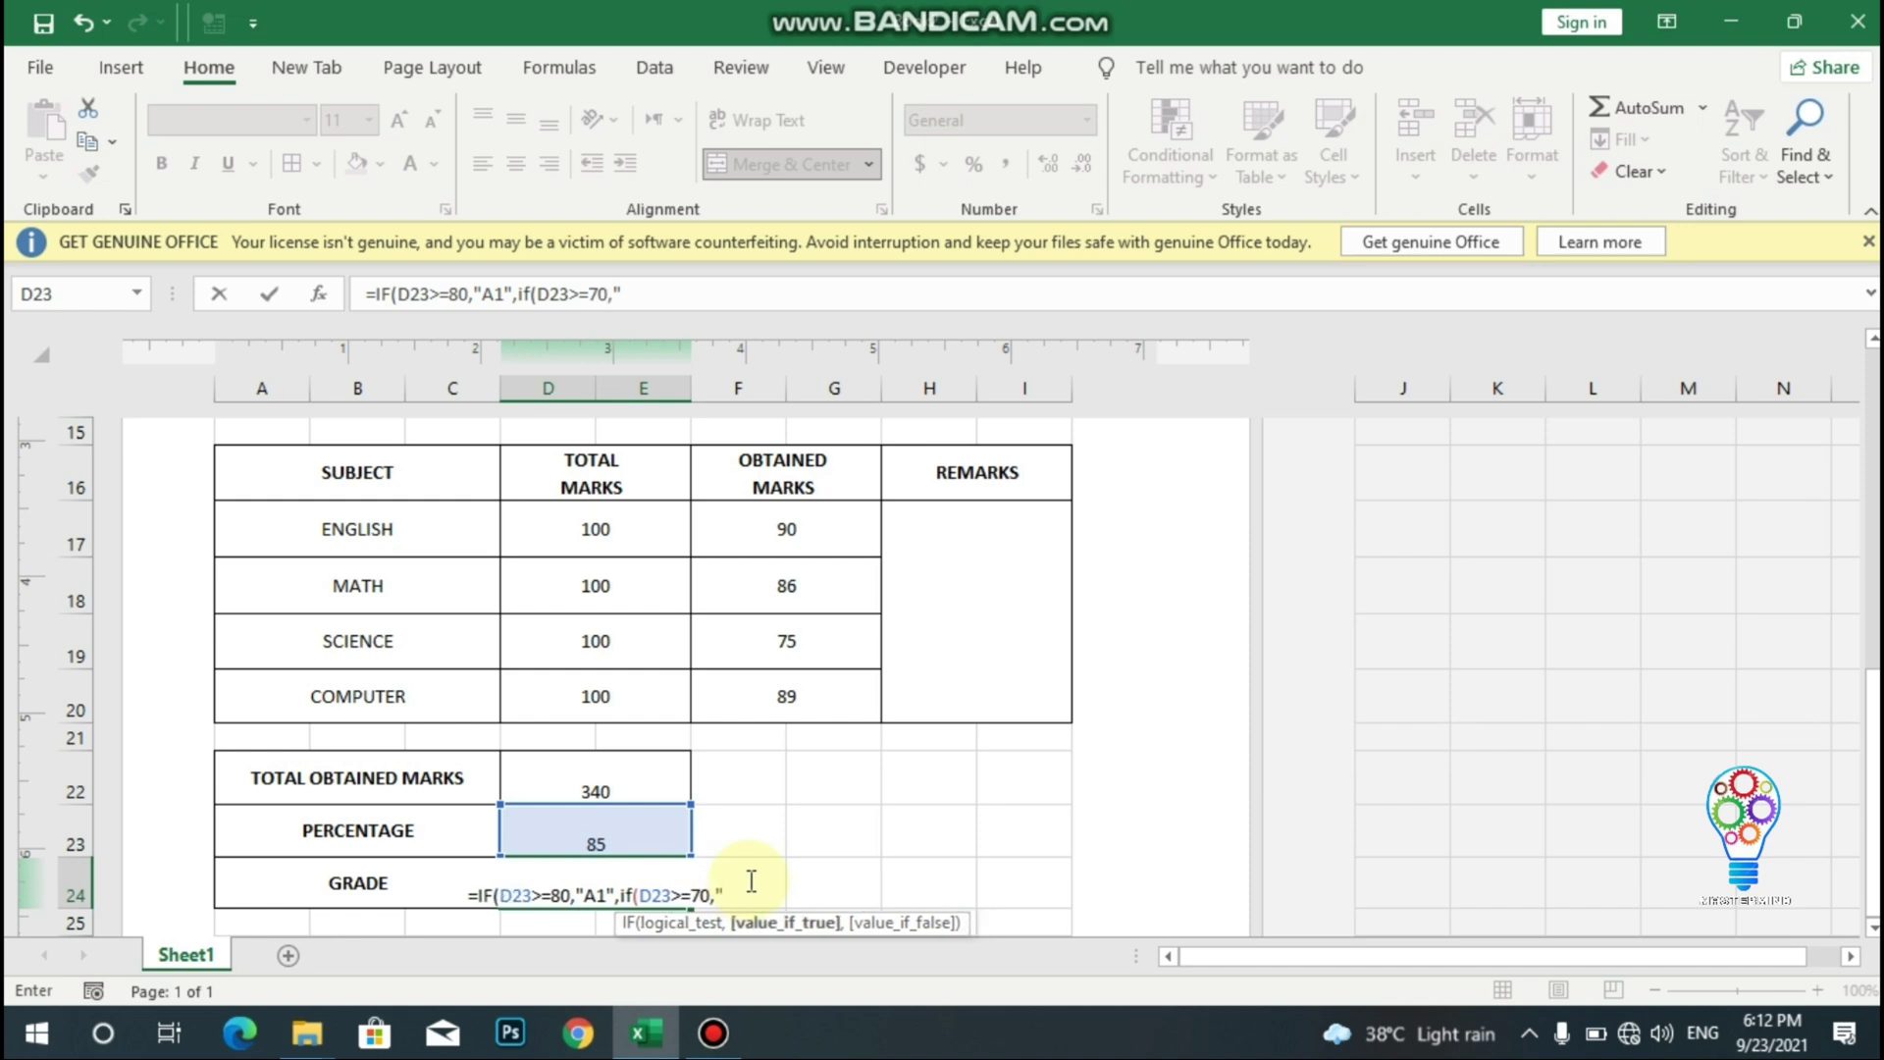
type("\"B\",")
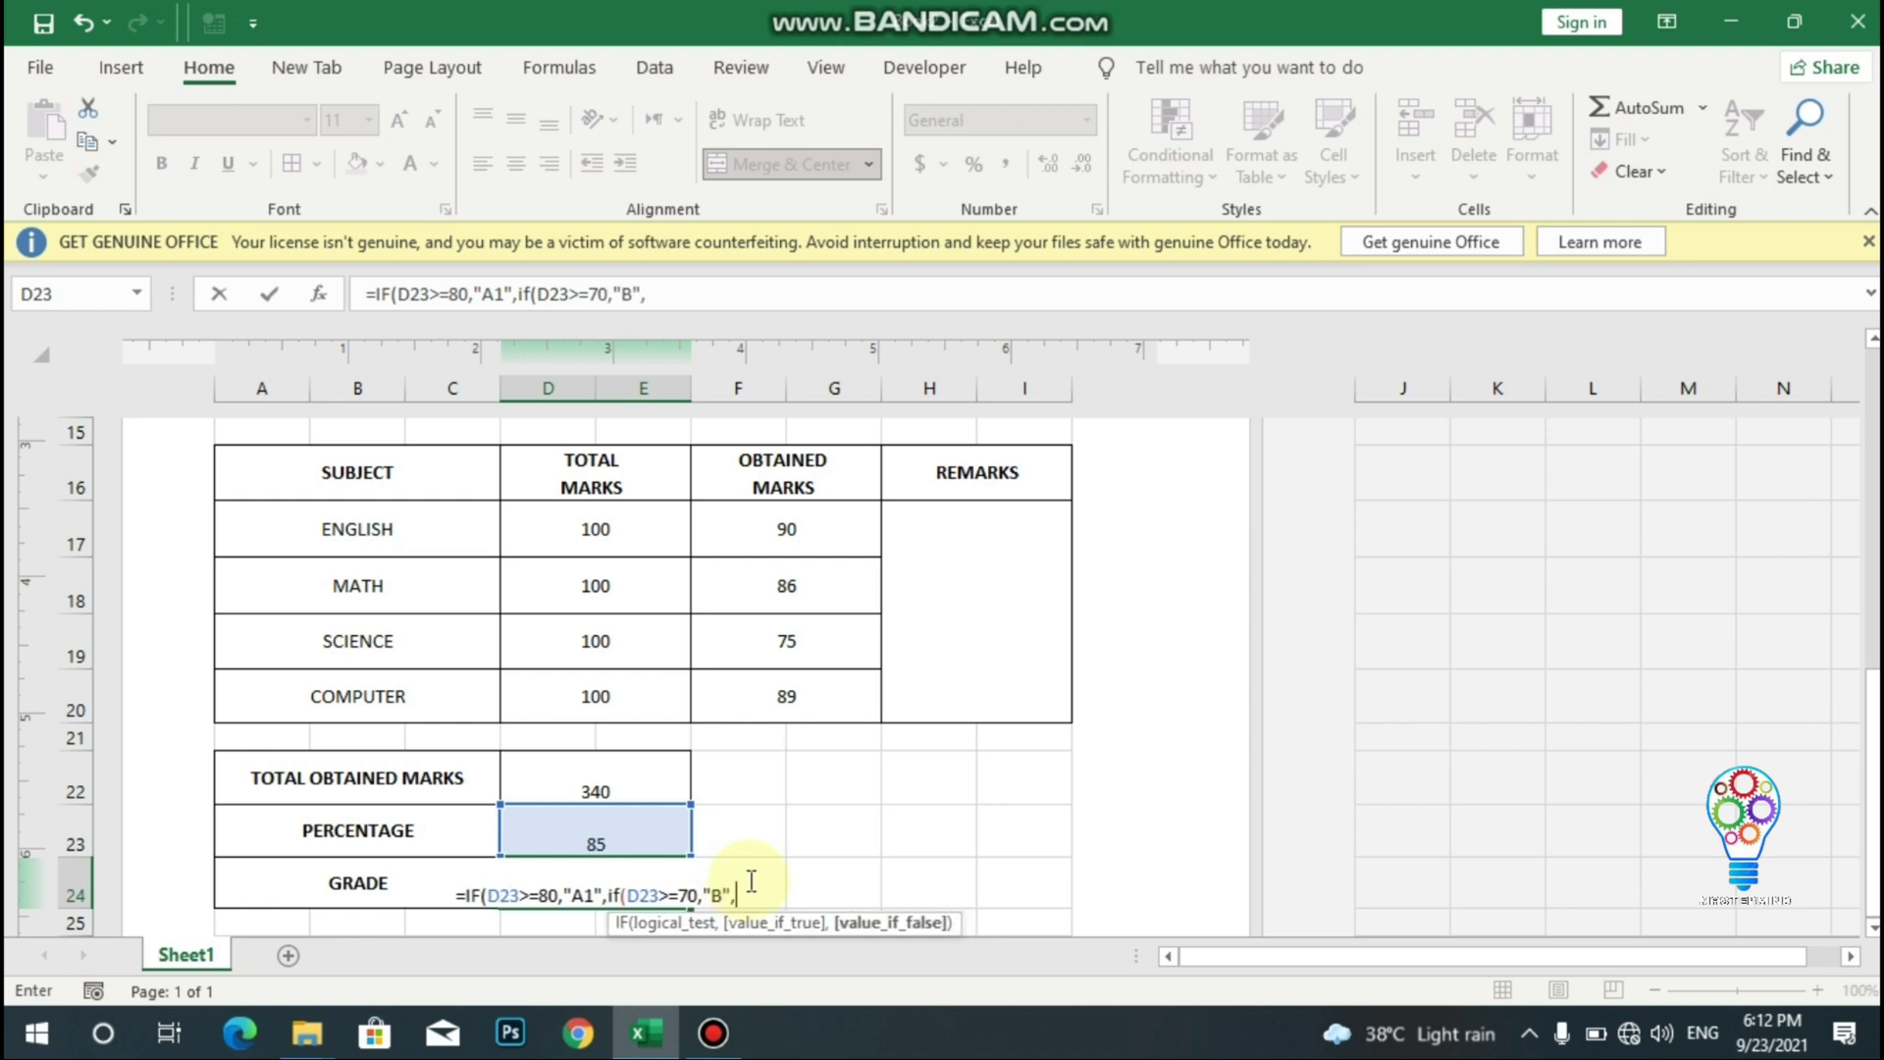
type("if")
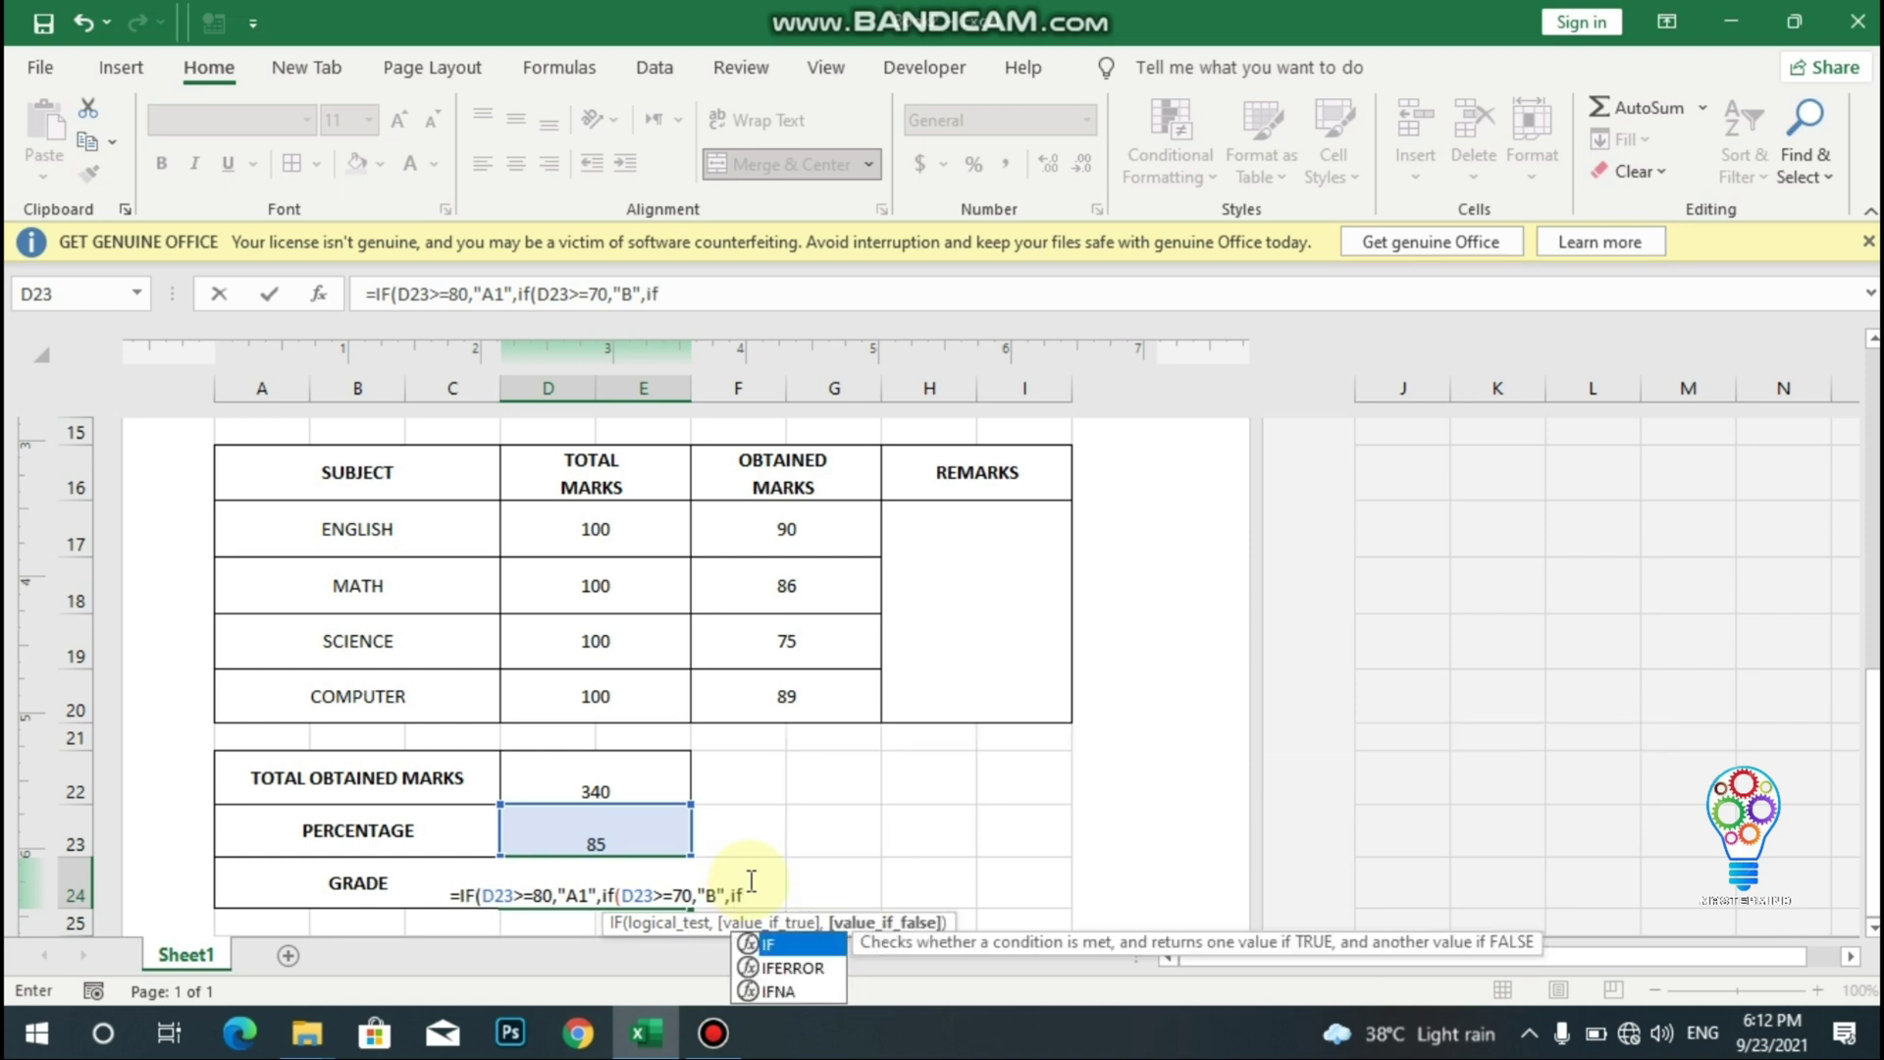
type("(")
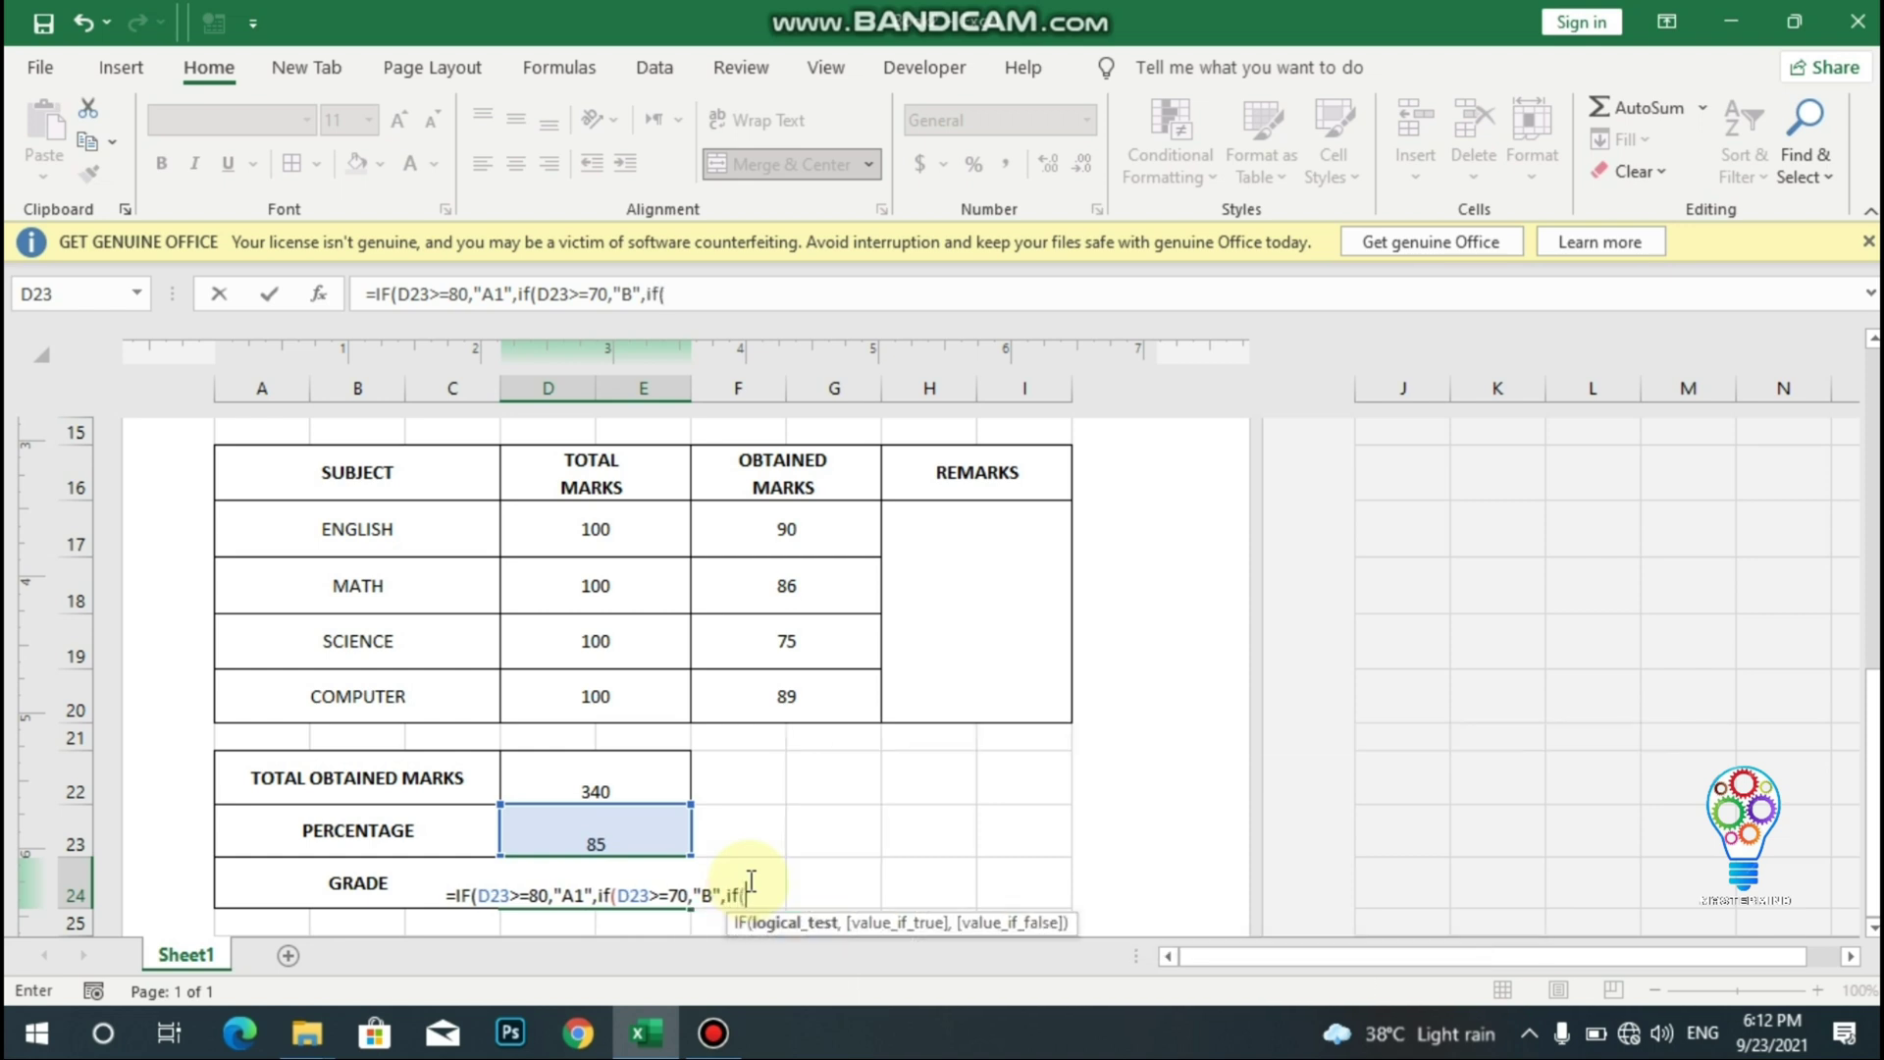
- Complete the nested IF with C for 60+ and 50+, FAIL below 50, so D24 shows A1
left_click(616, 837)
type(">")
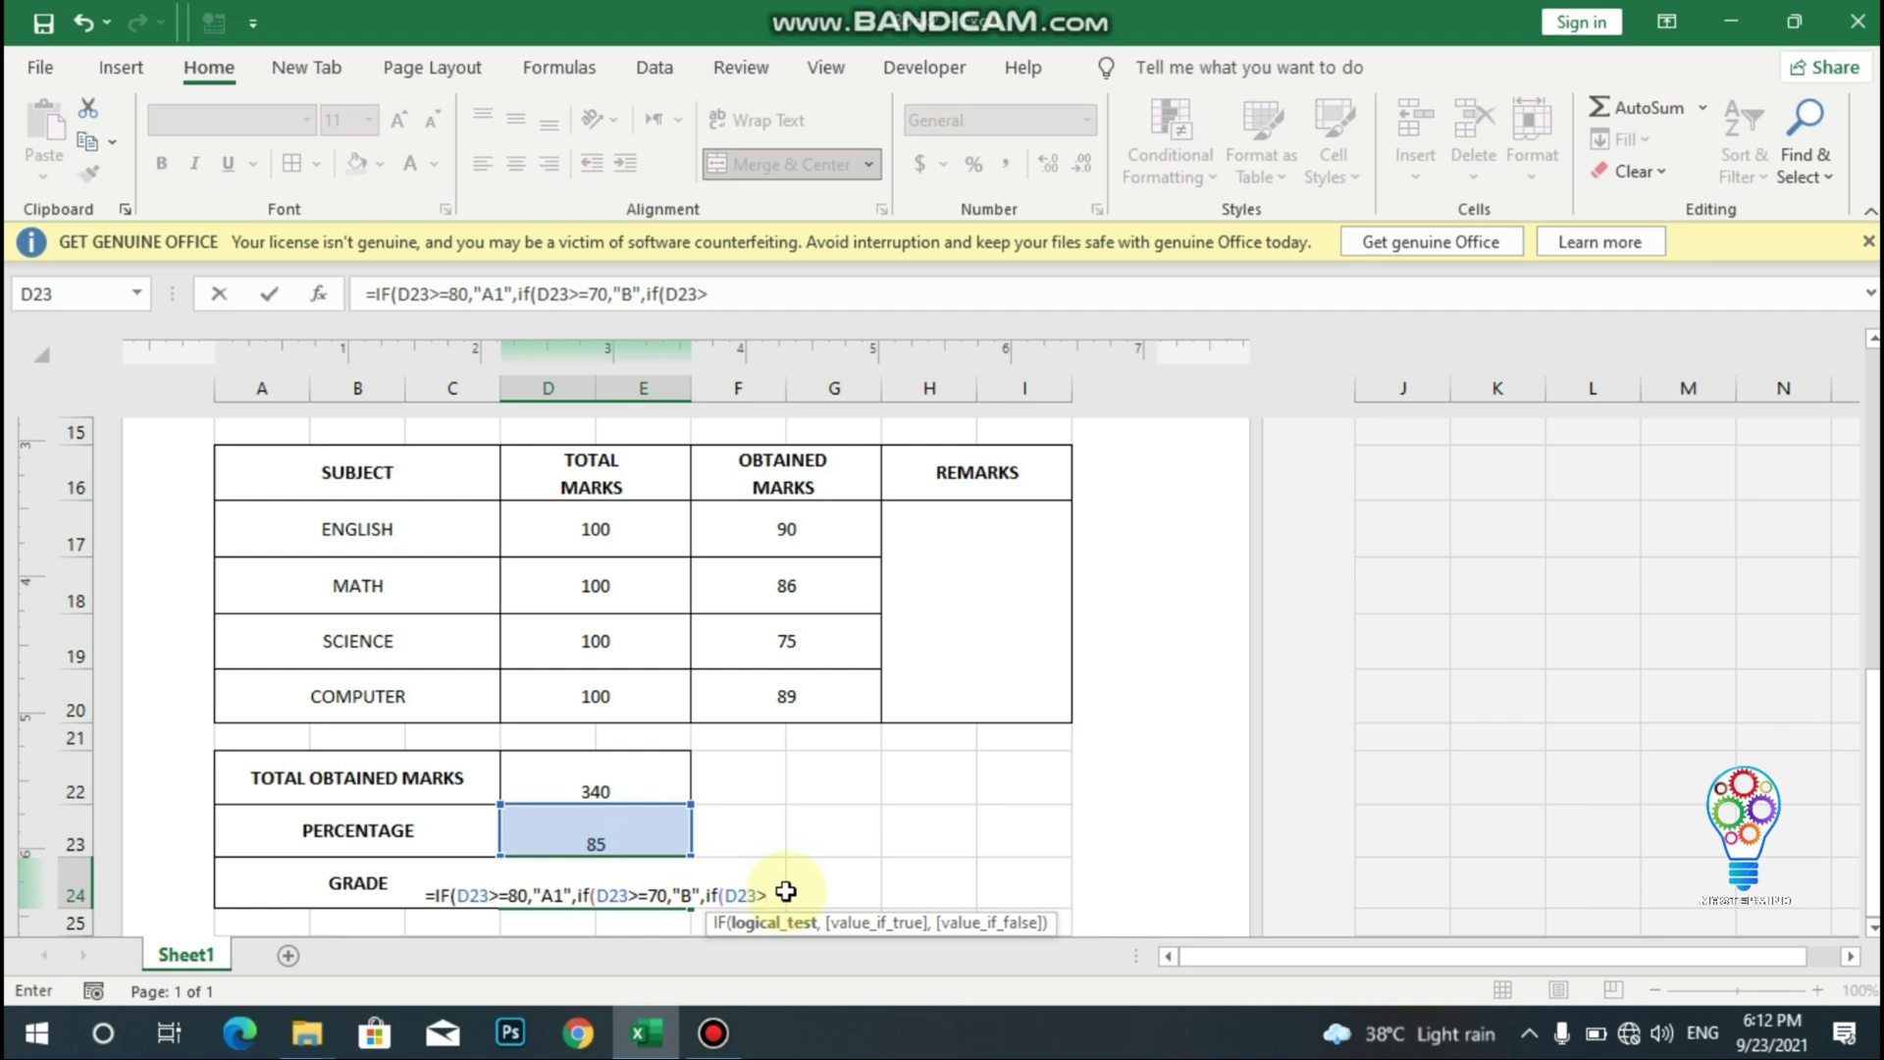
type("=")
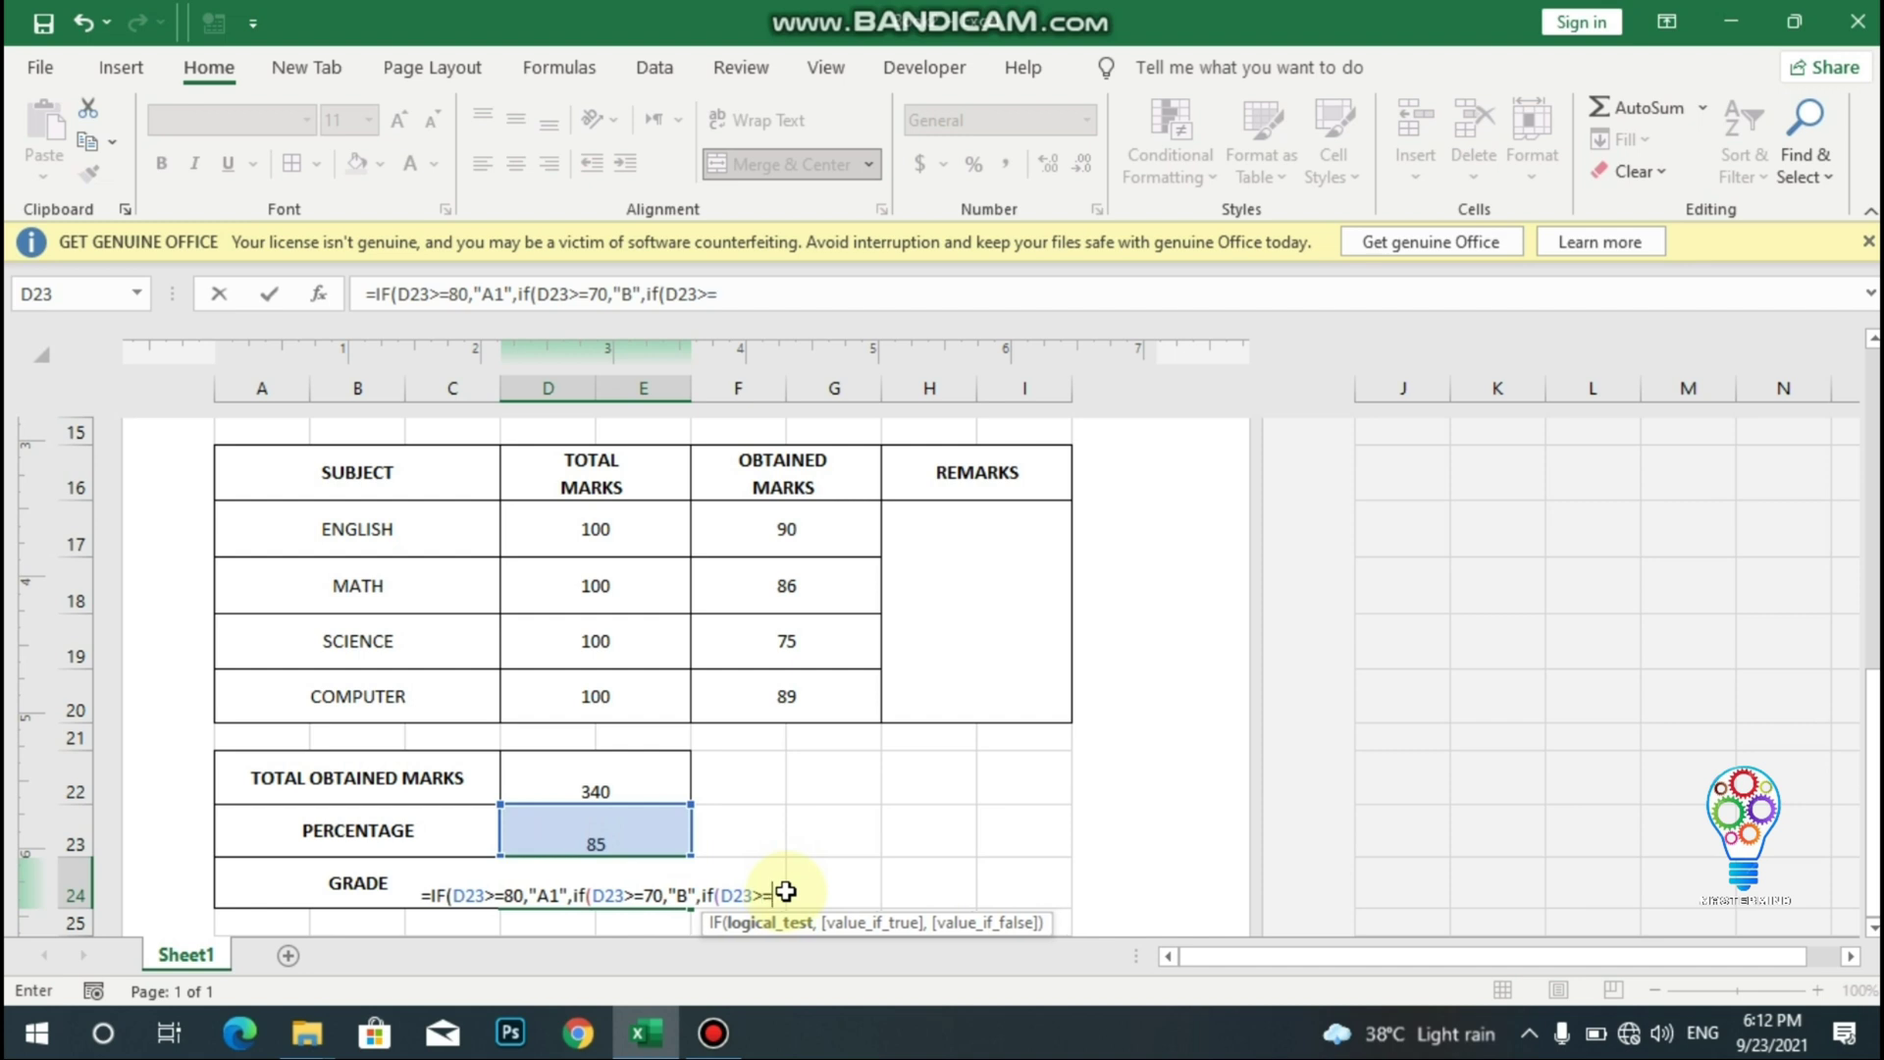
type("60")
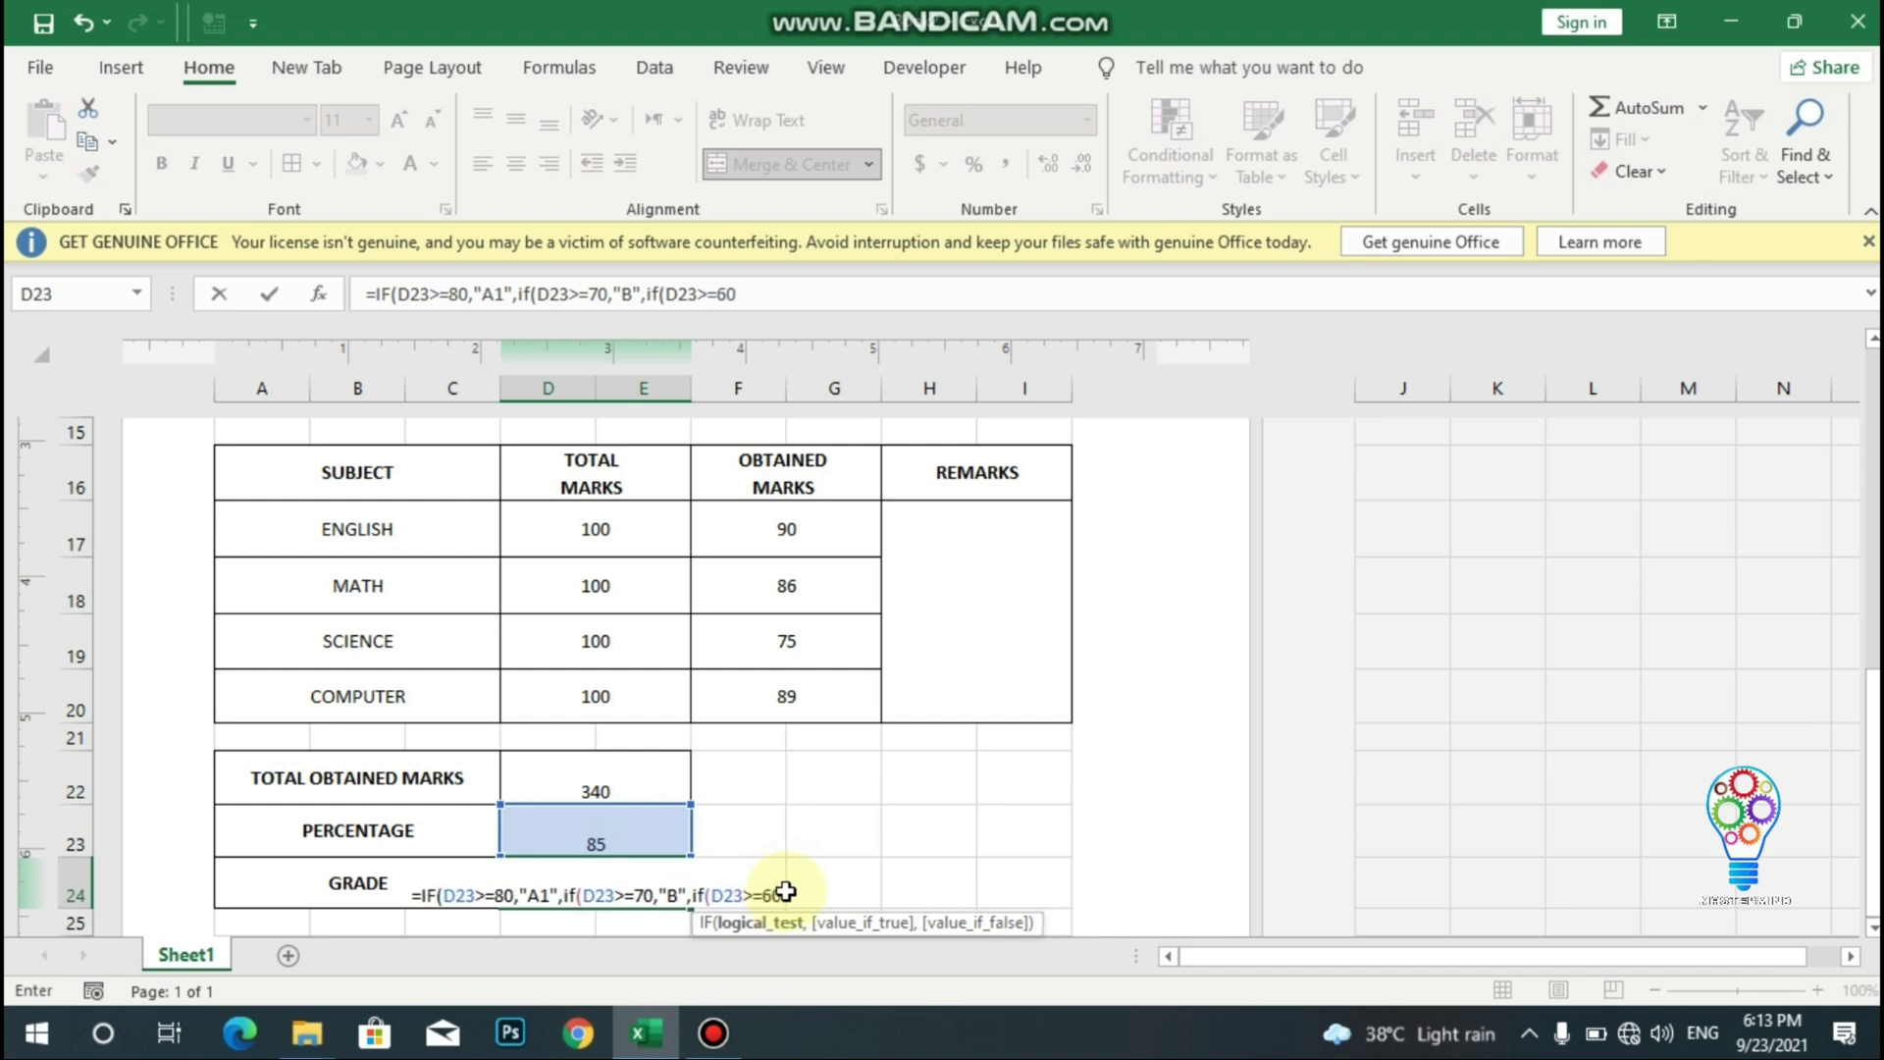
type(",\"")
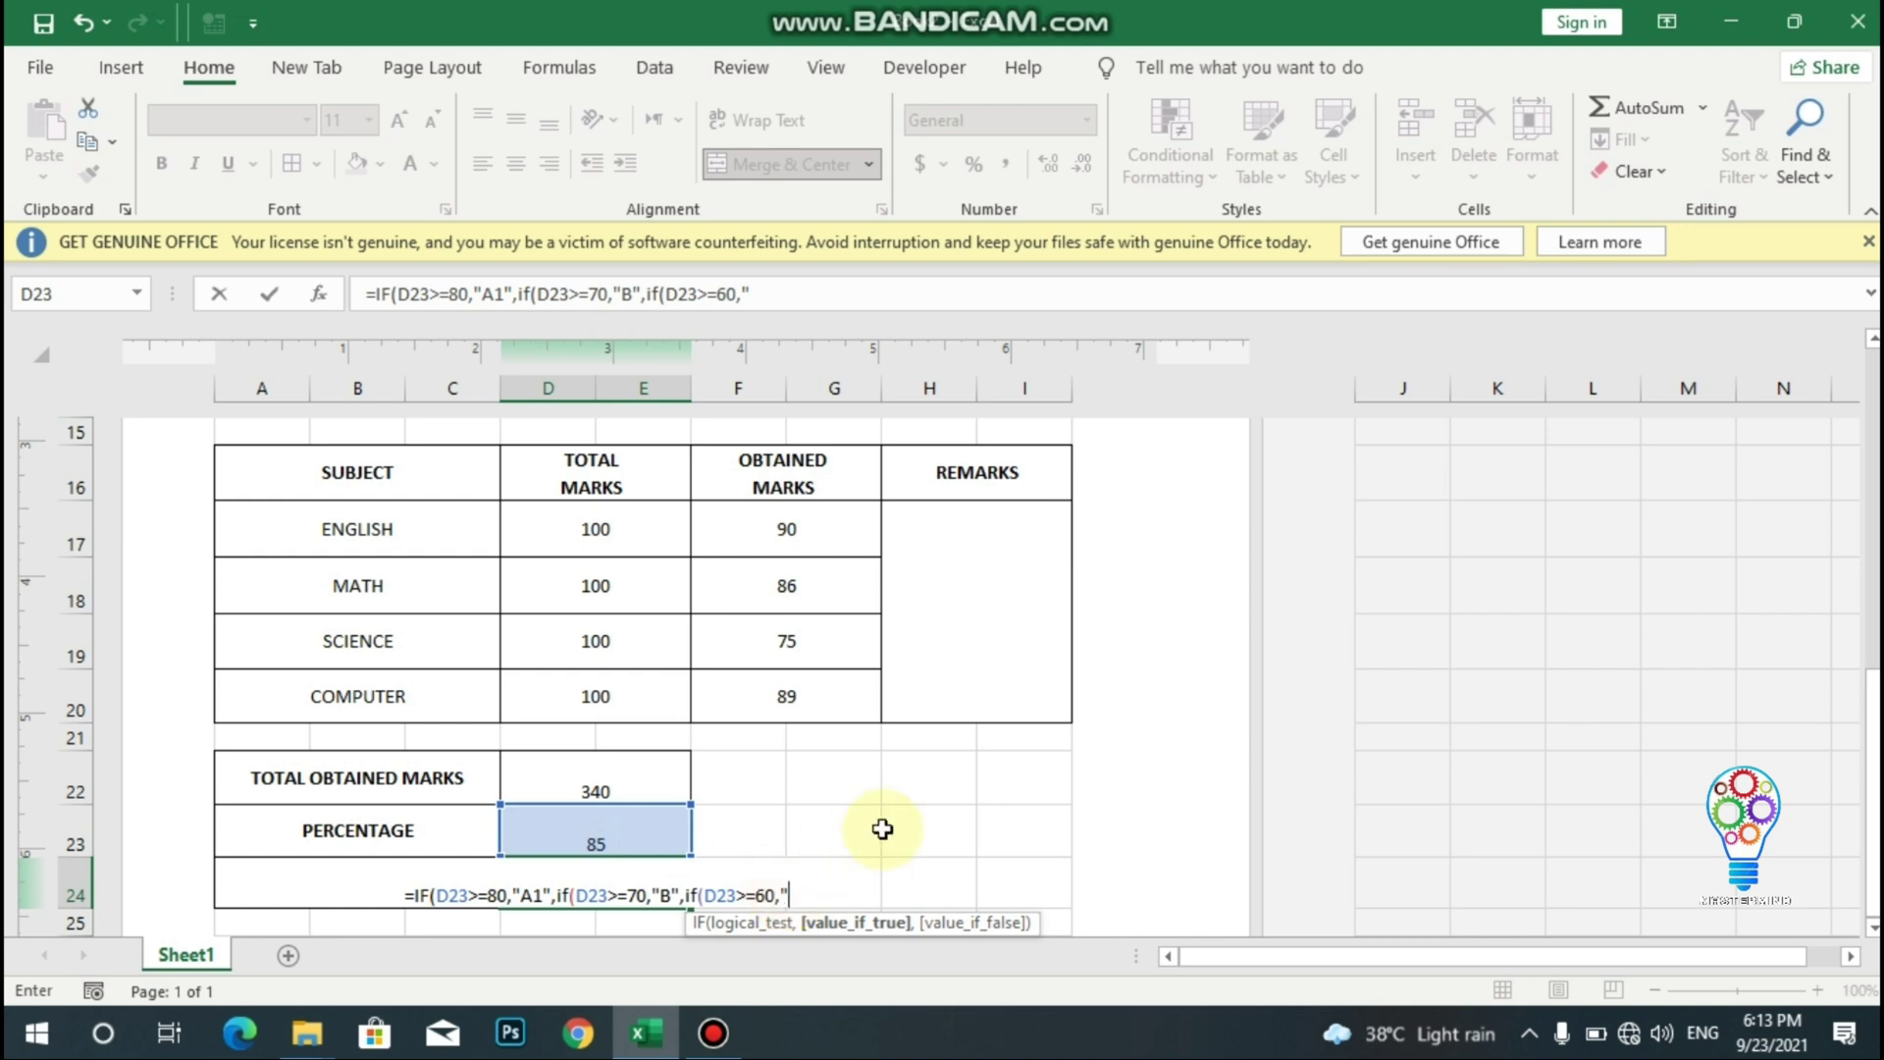
type("C")
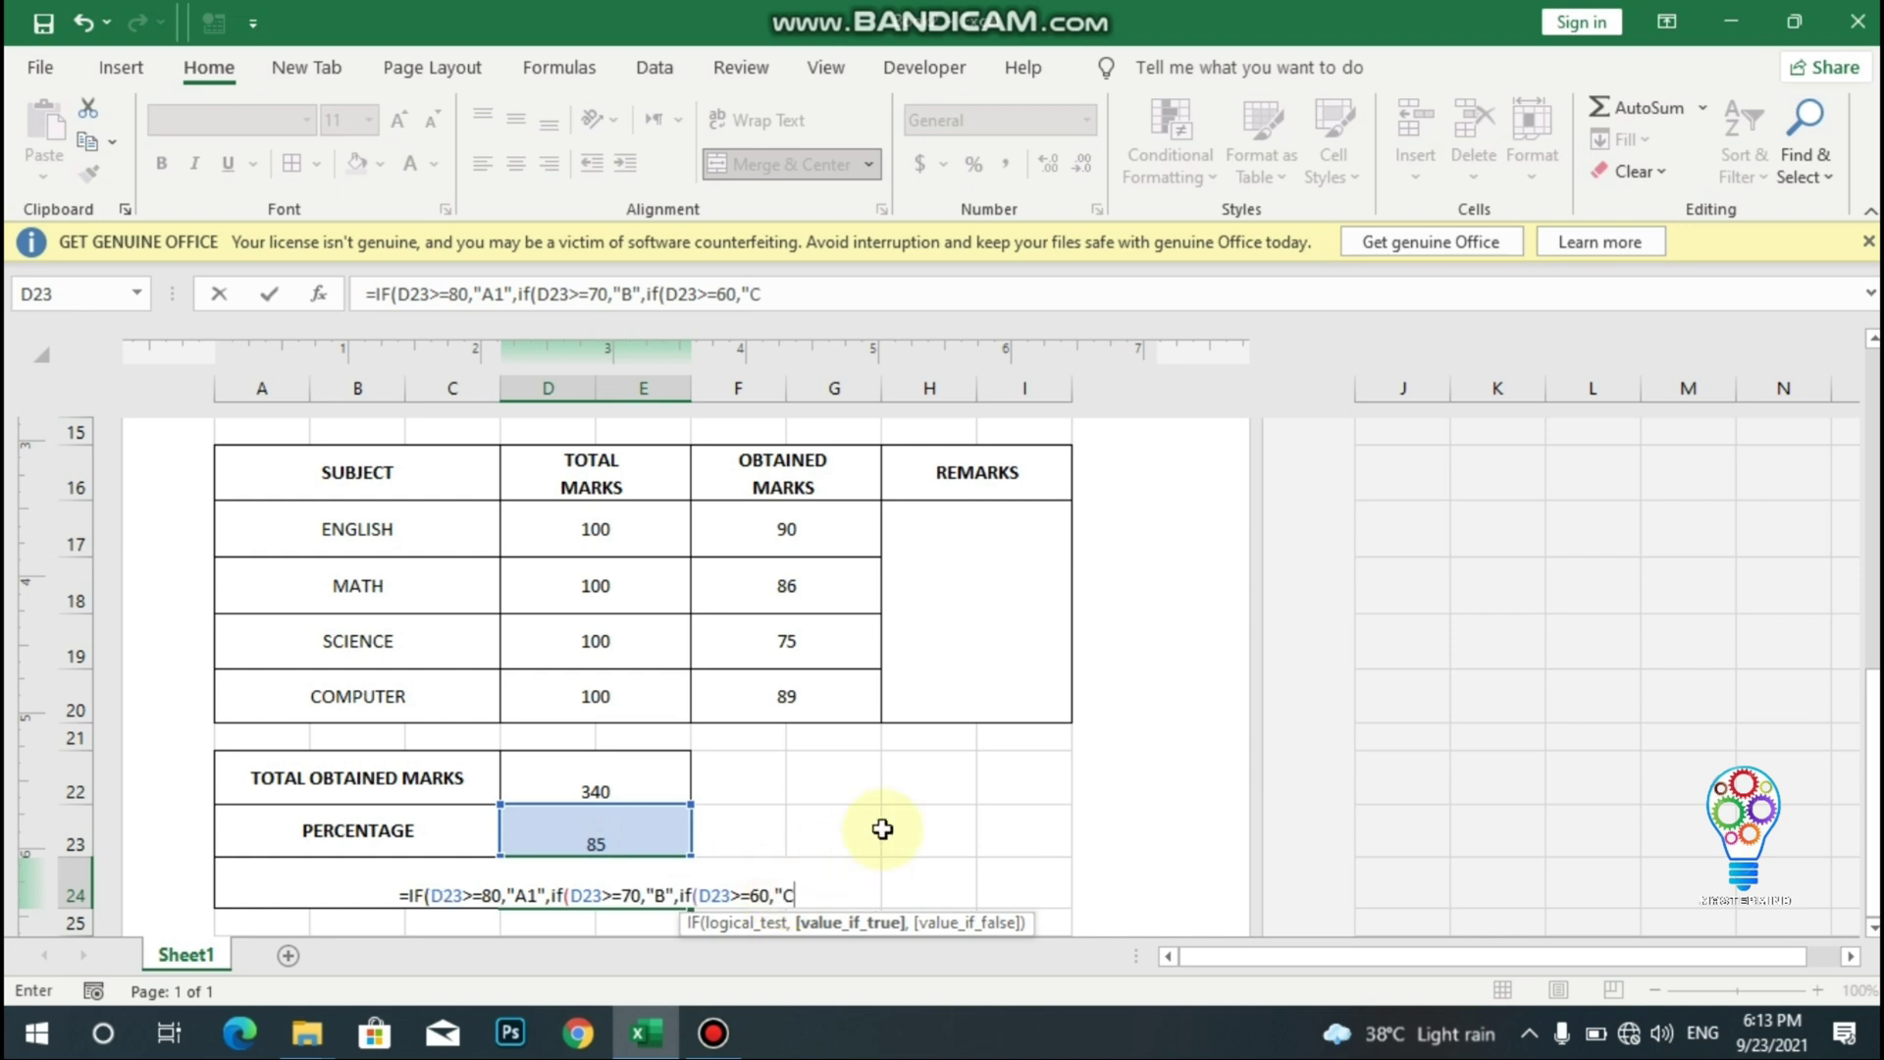
type("\",")
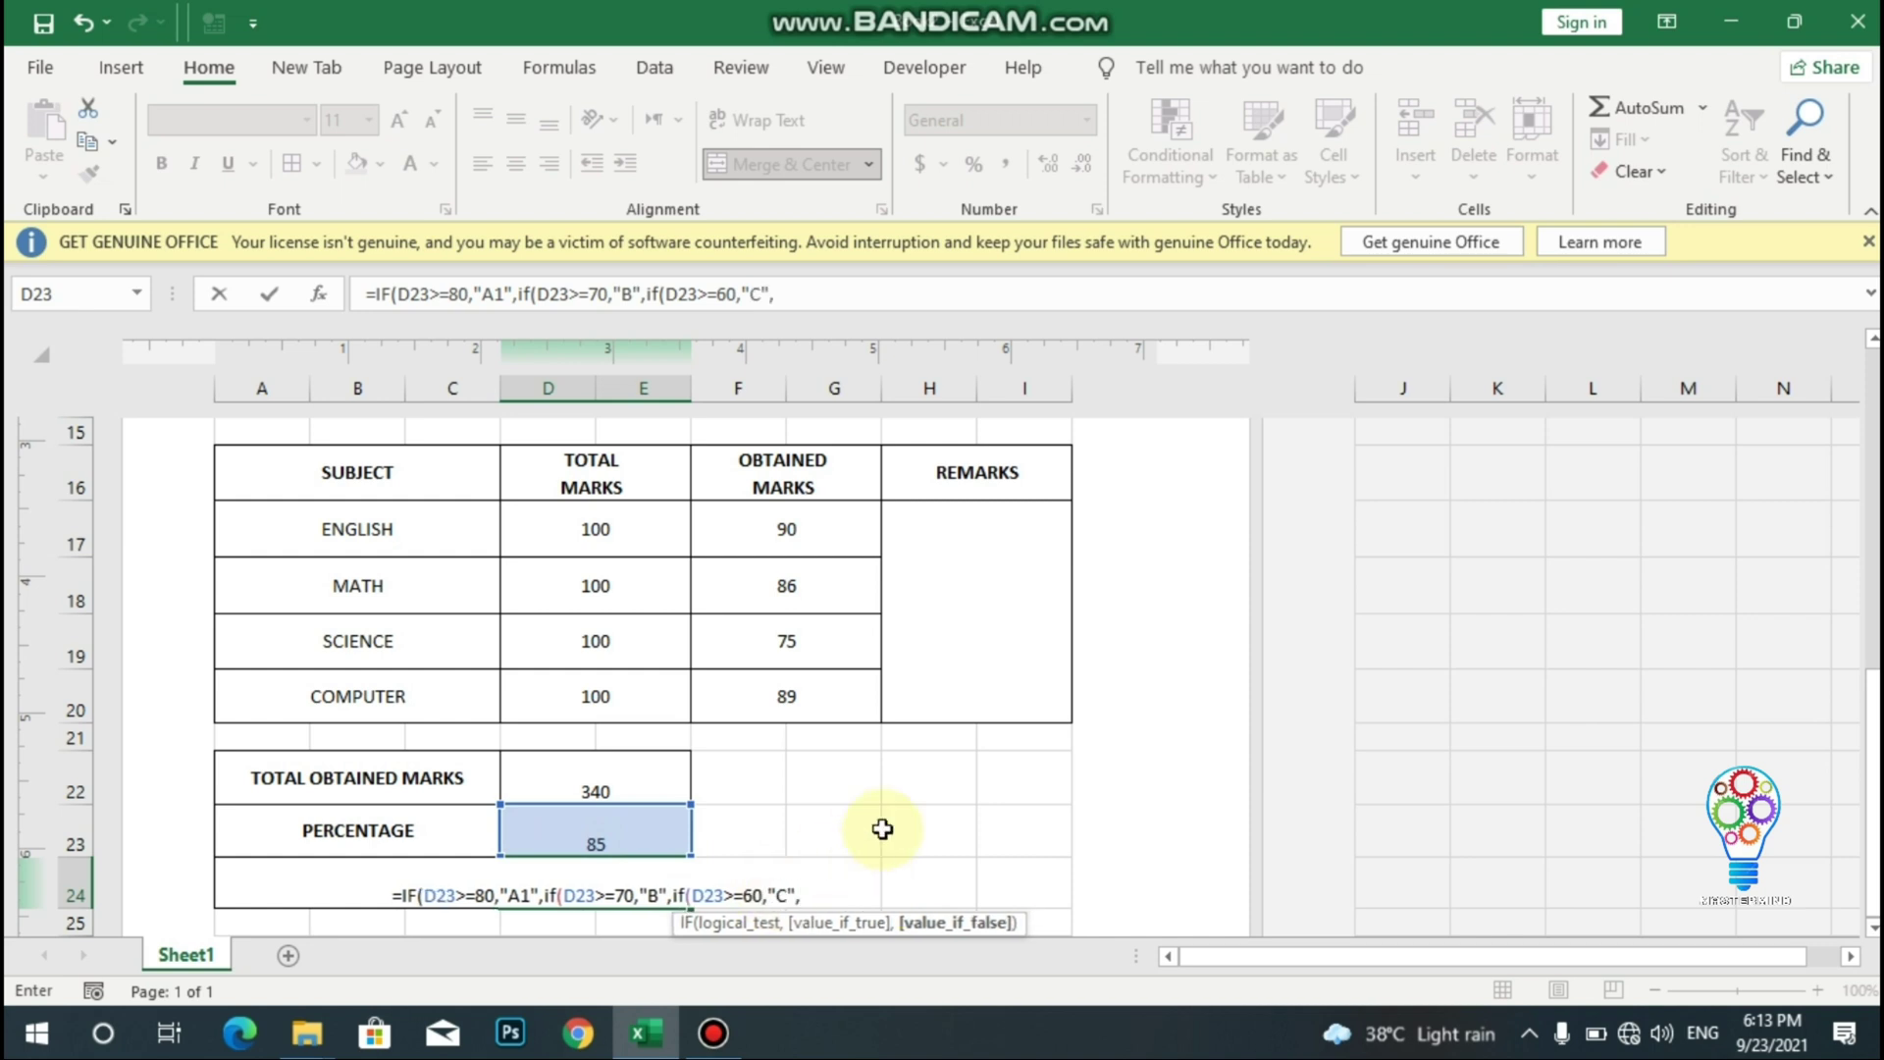
type("if(")
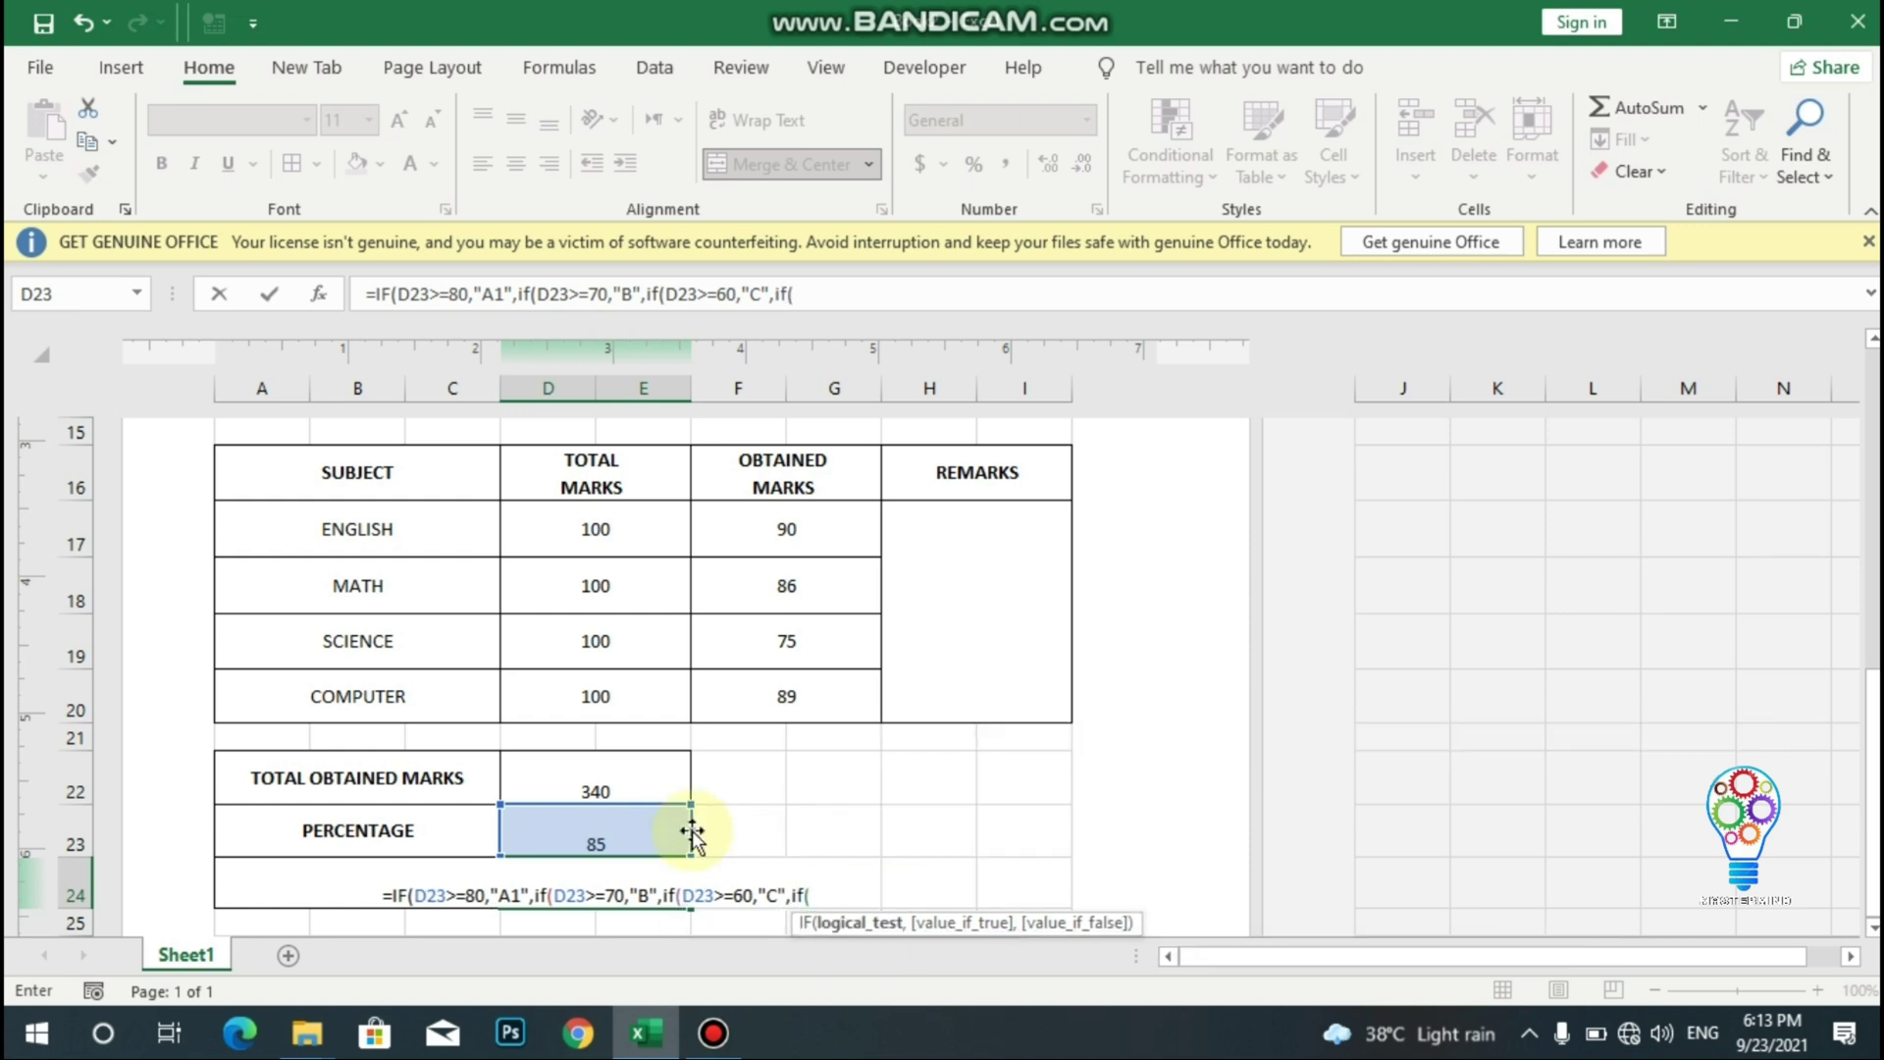
left_click(619, 834)
type(">")
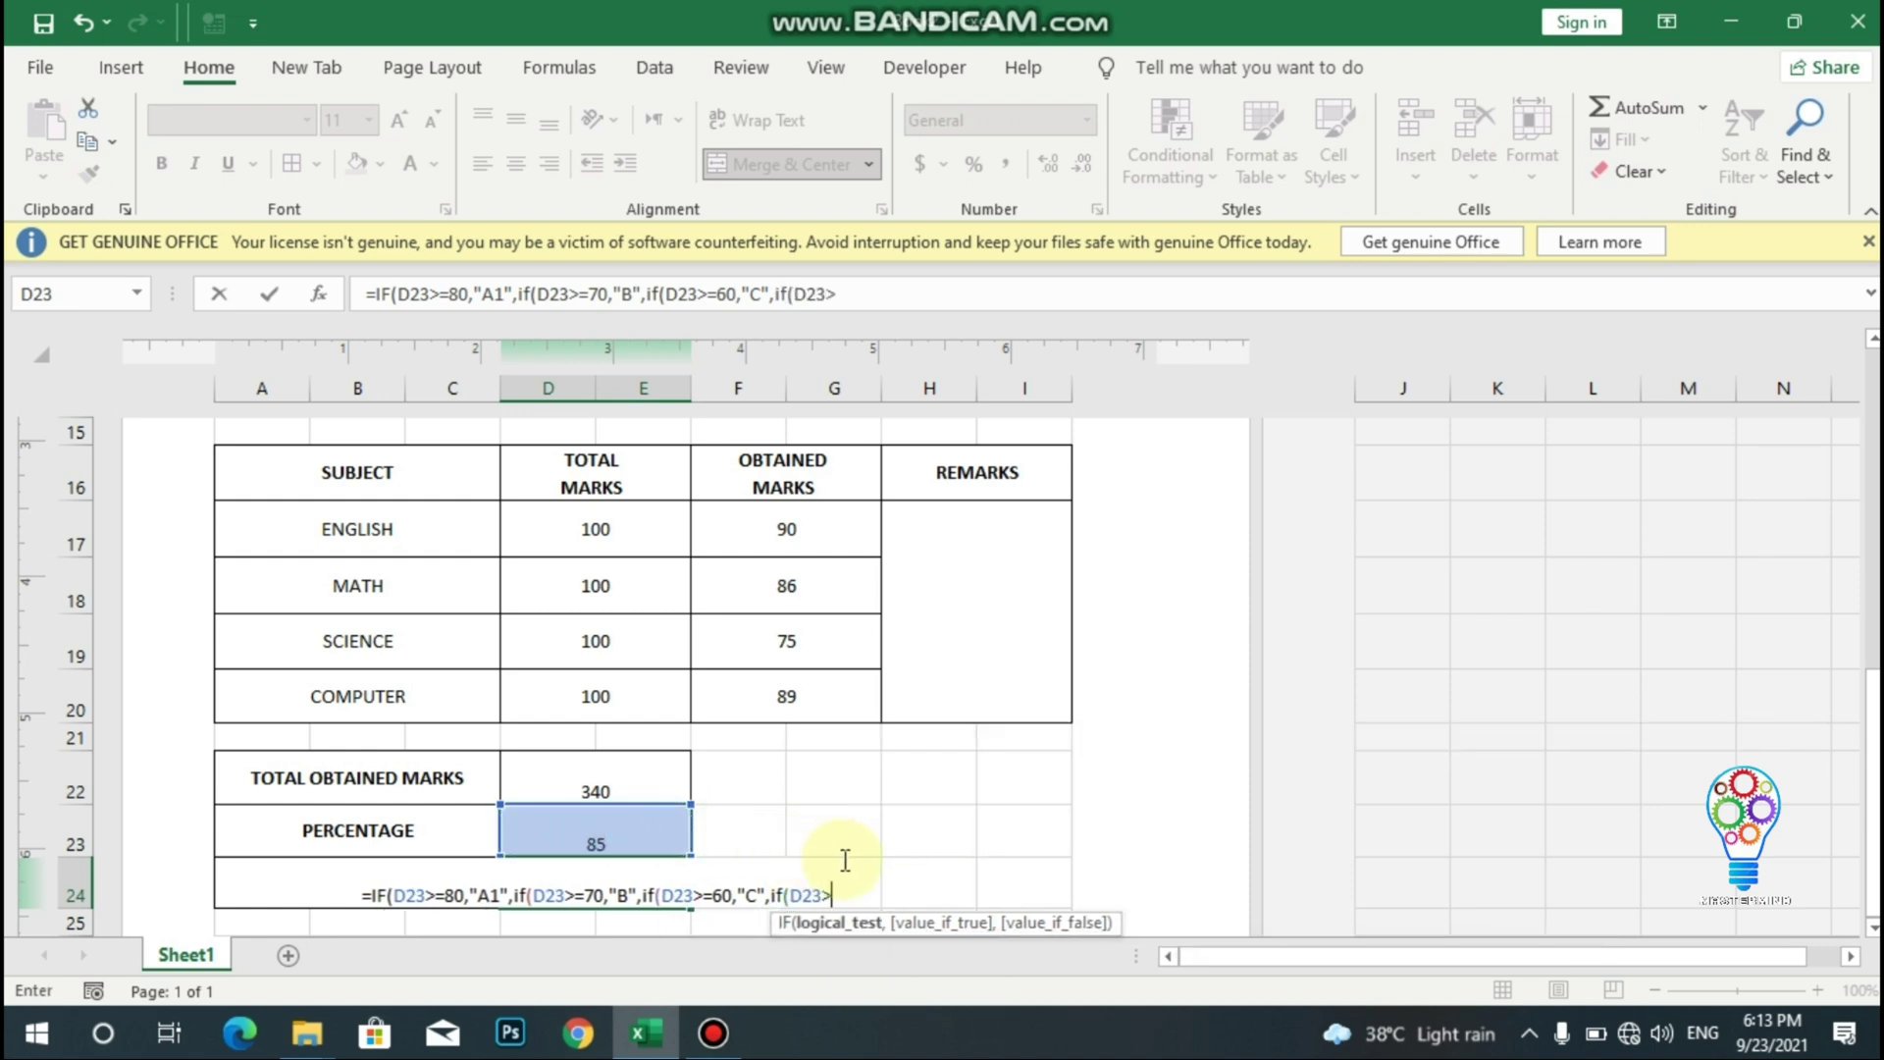
type("=")
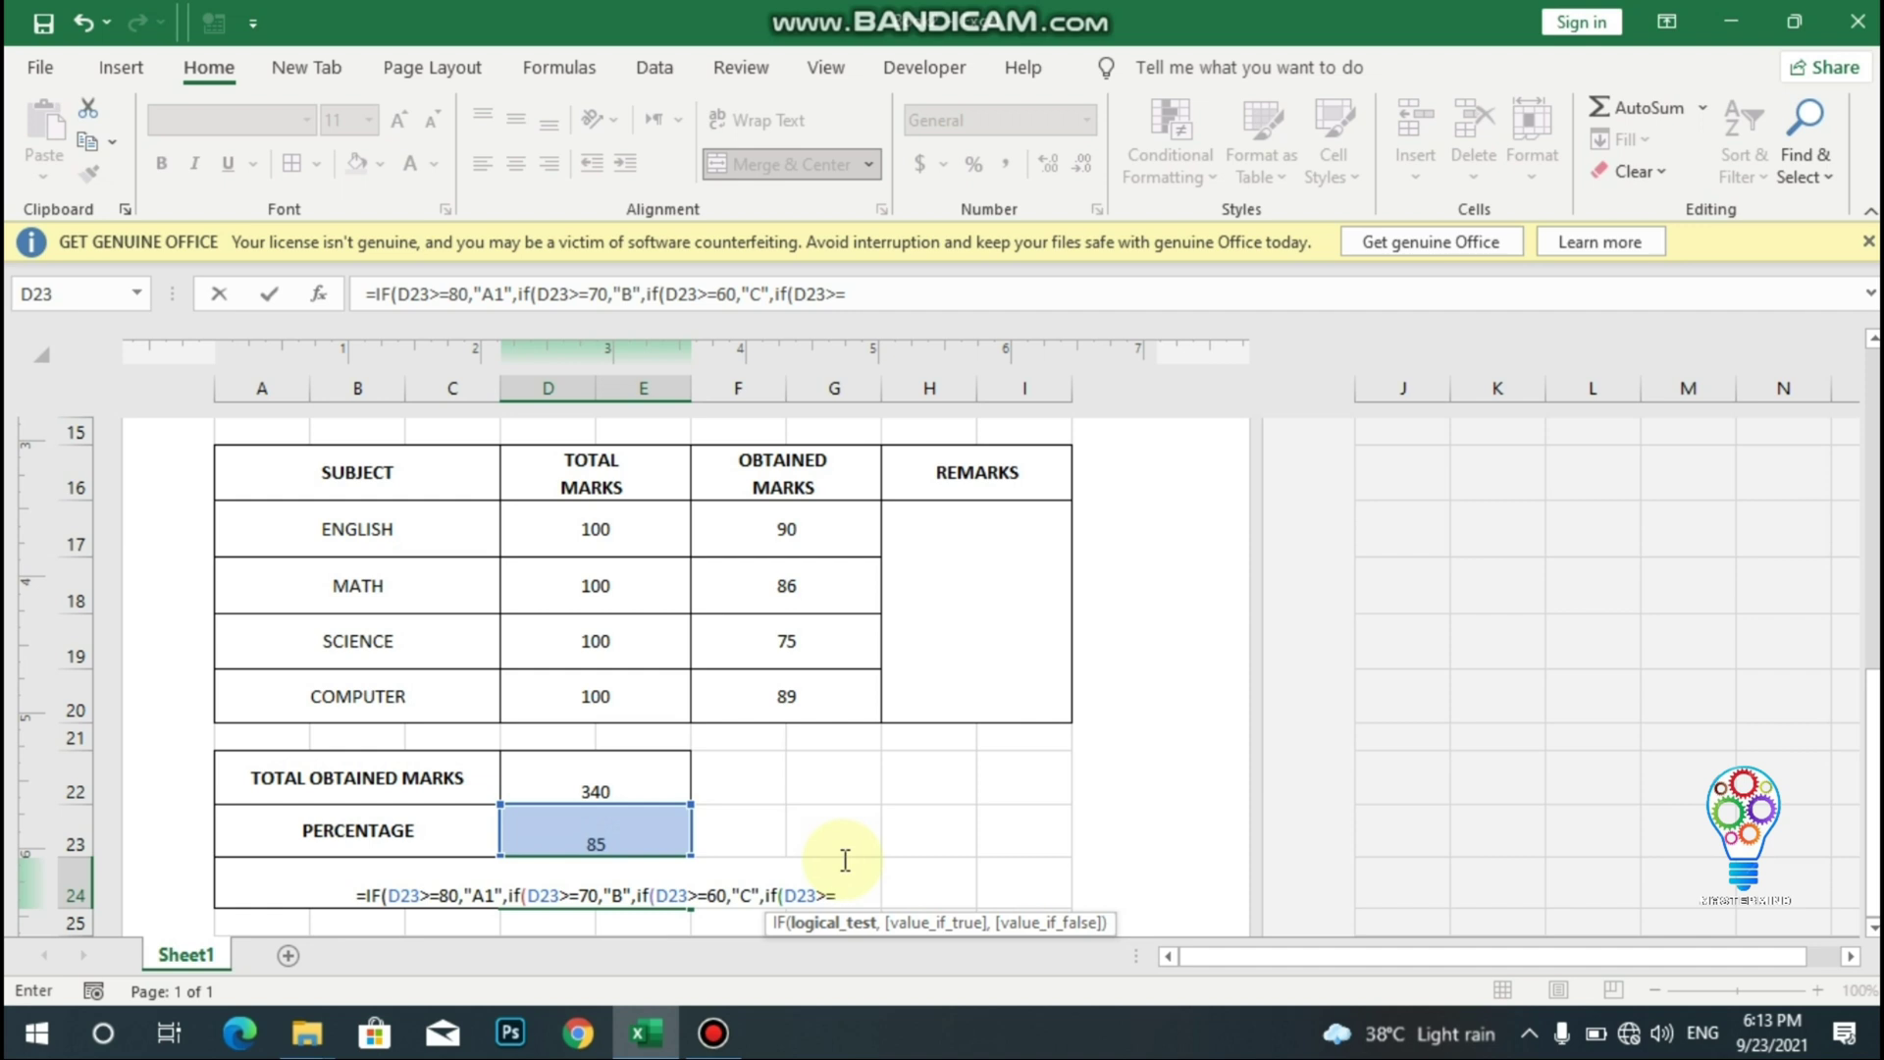
type("50,")
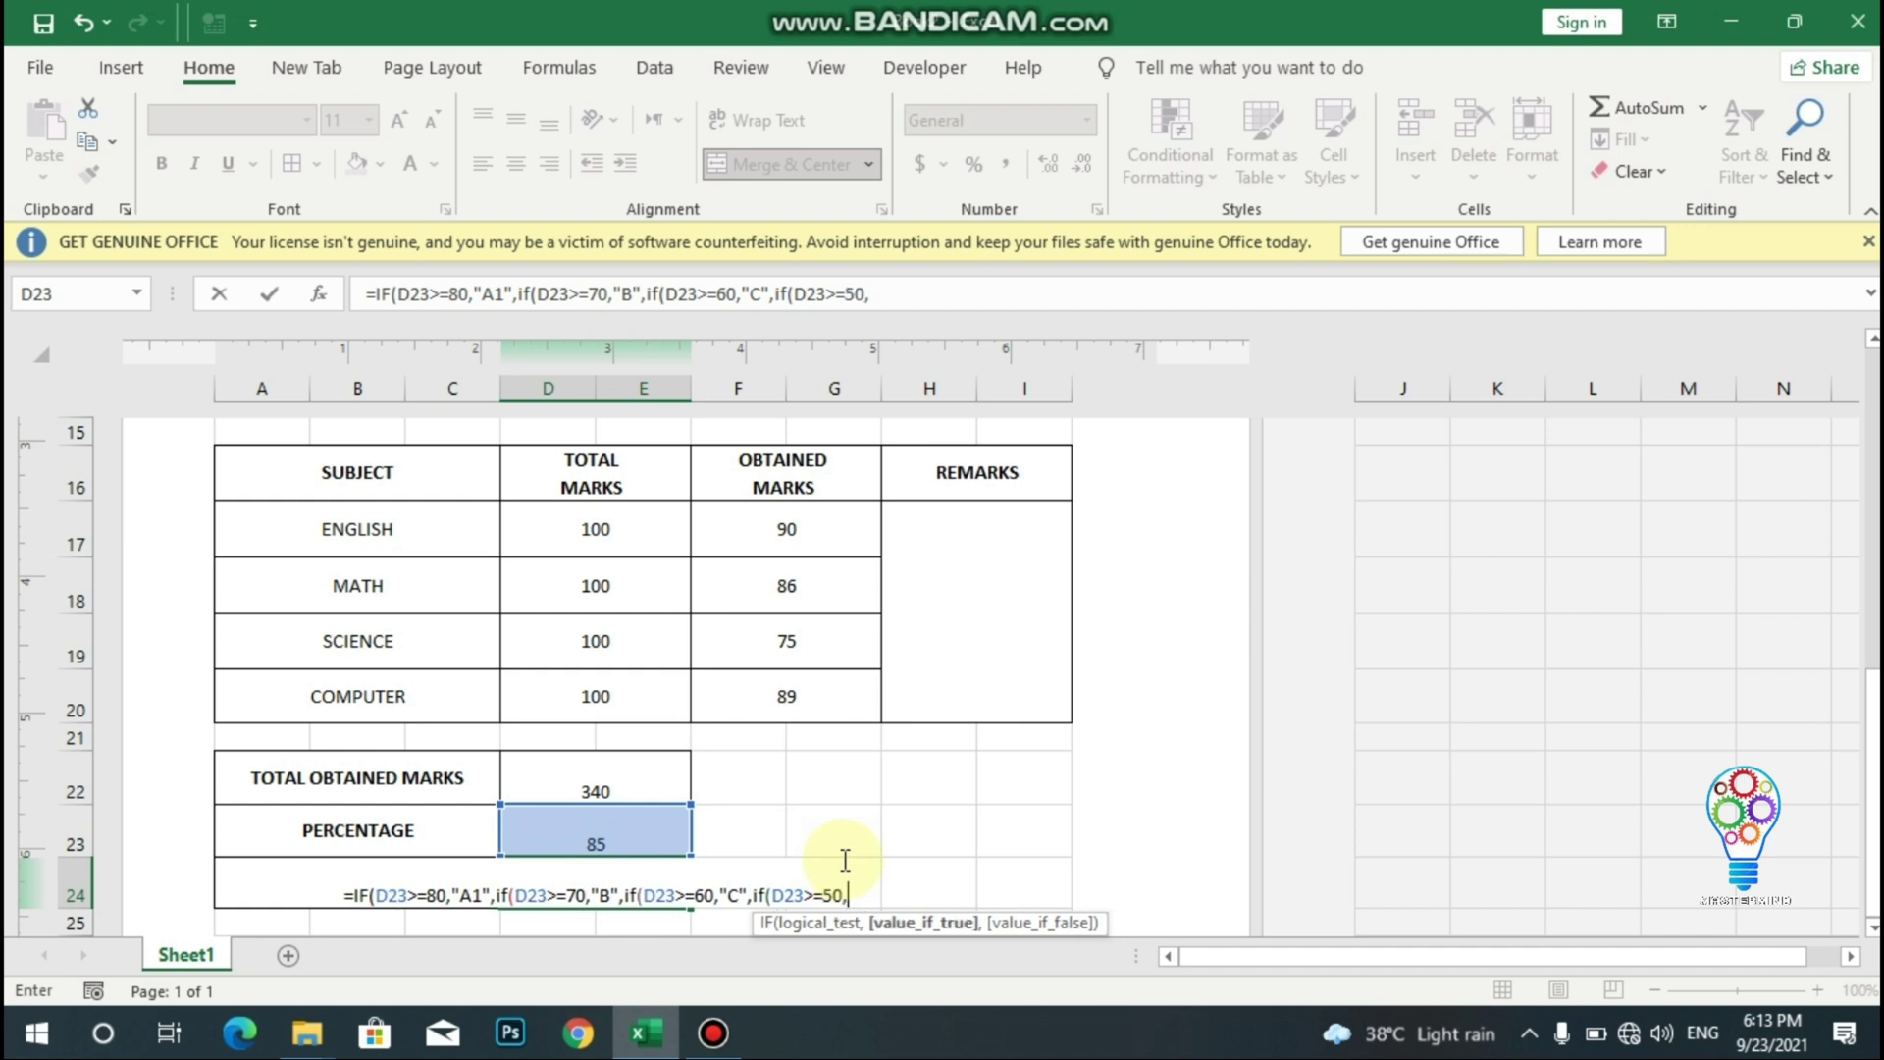
type("\"C")
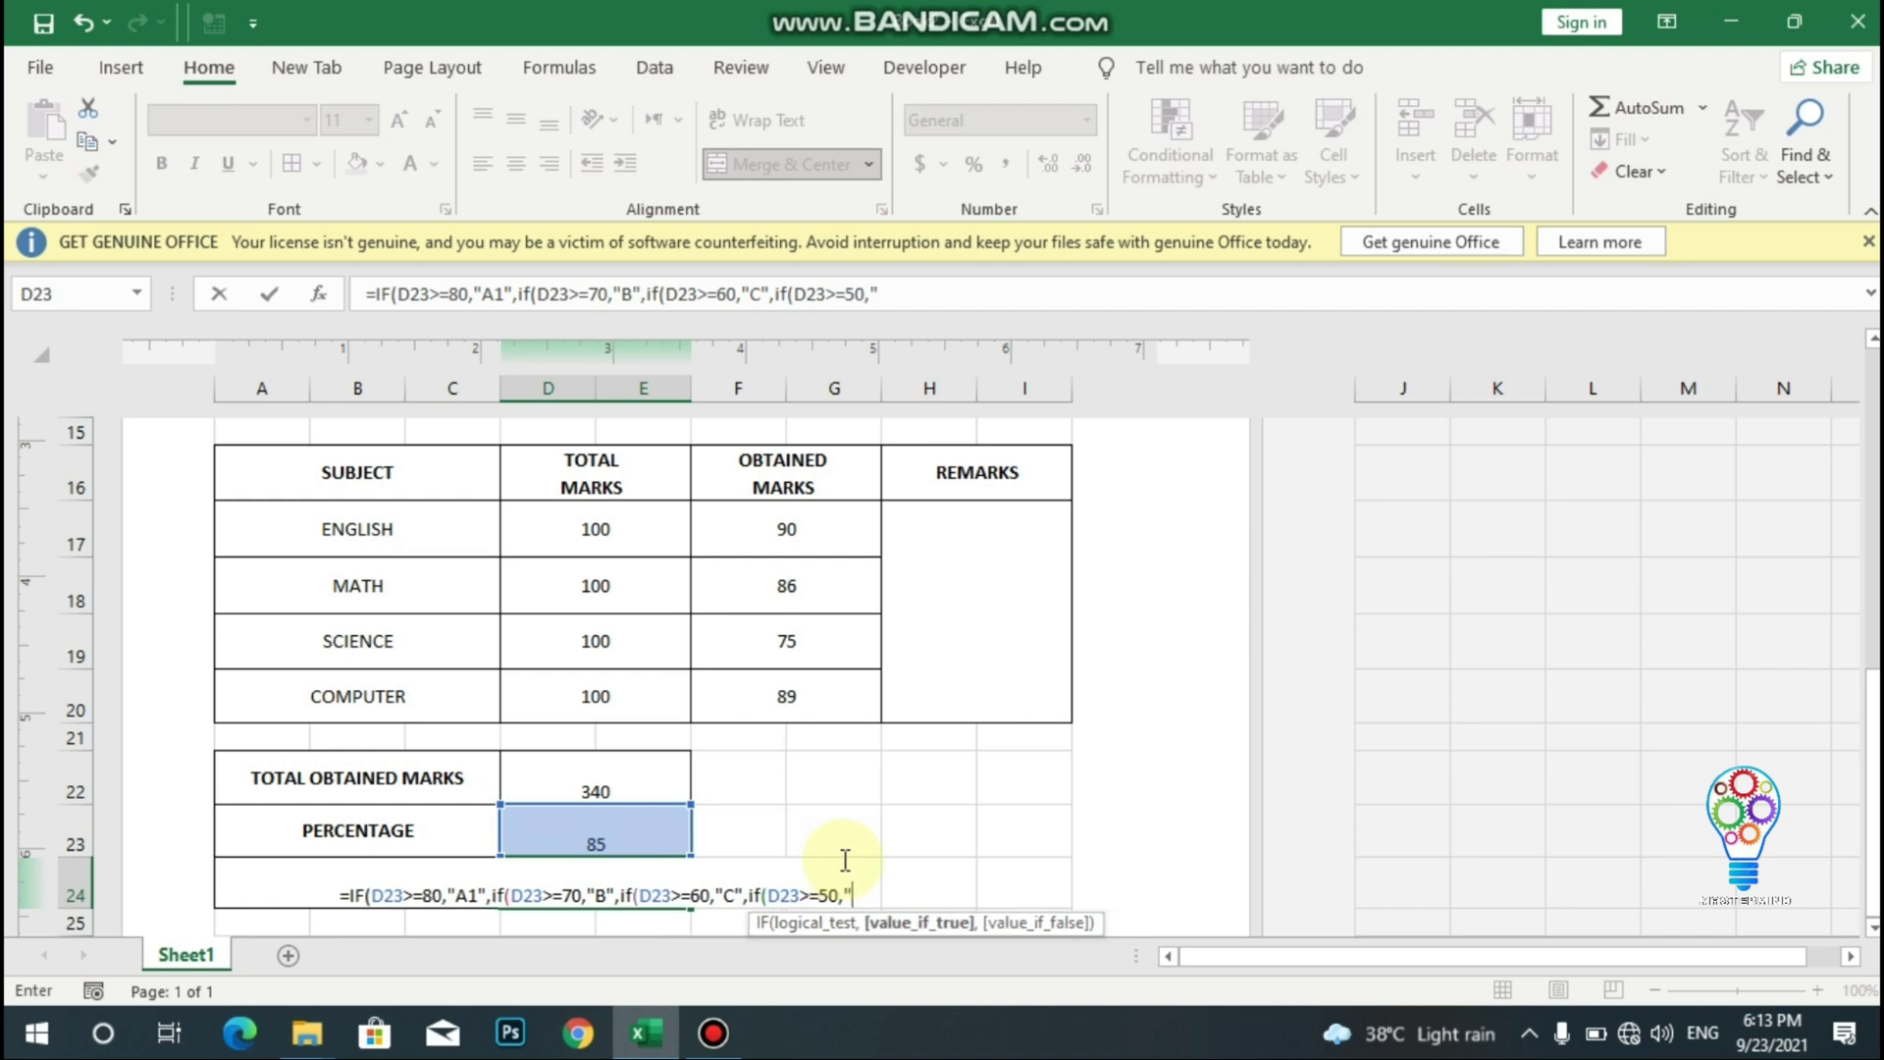
type("\"")
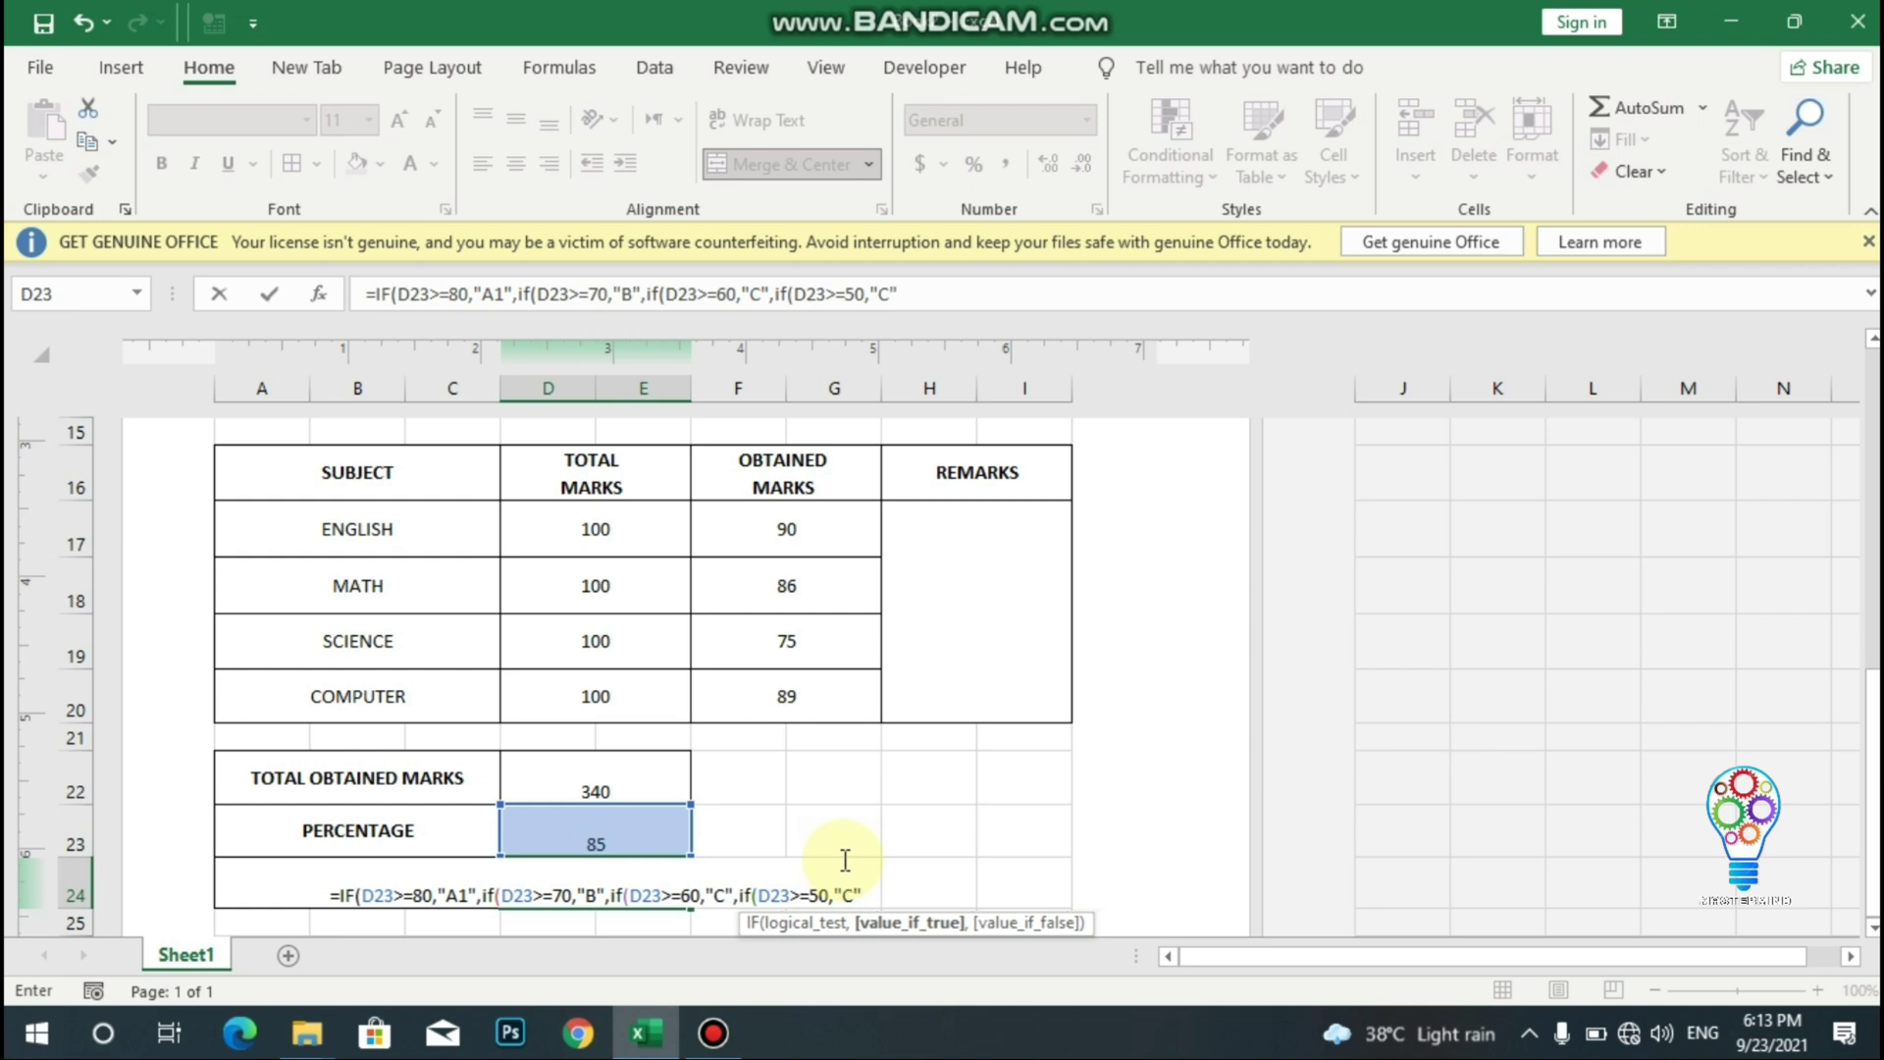
type(",if")
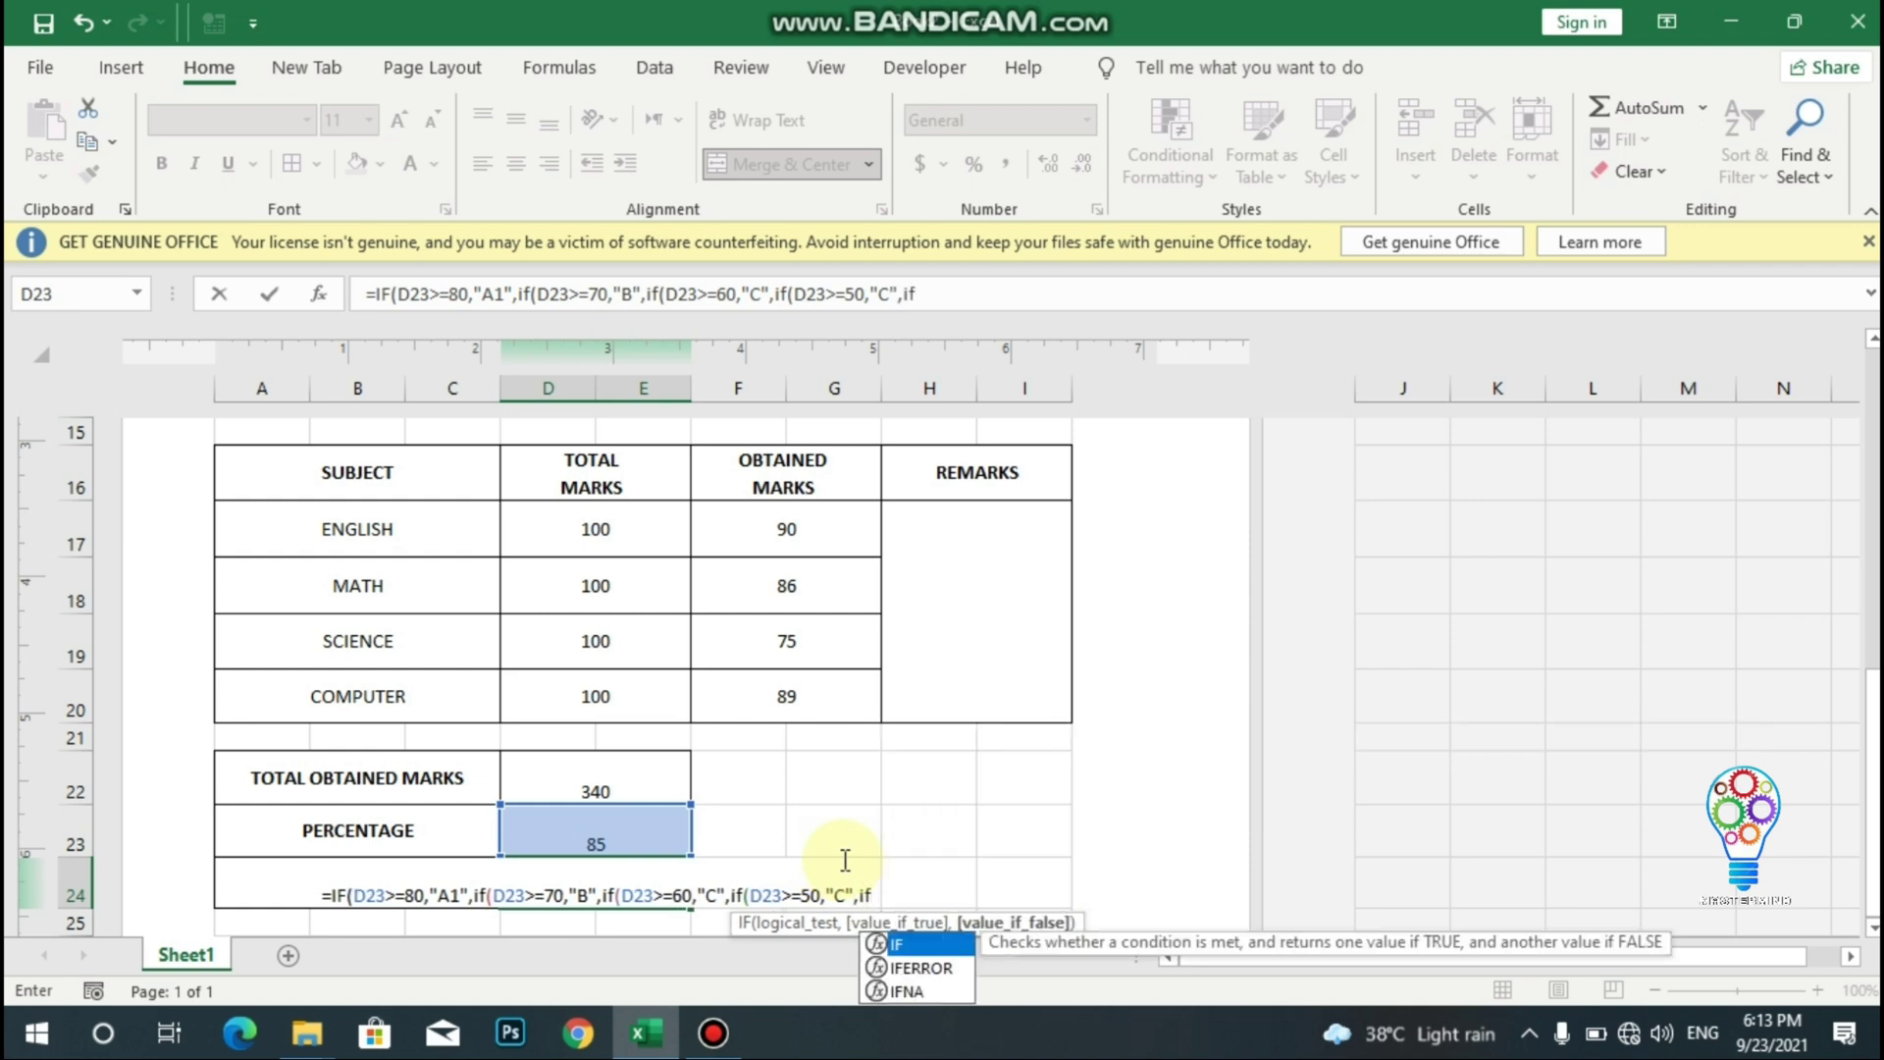
type("(")
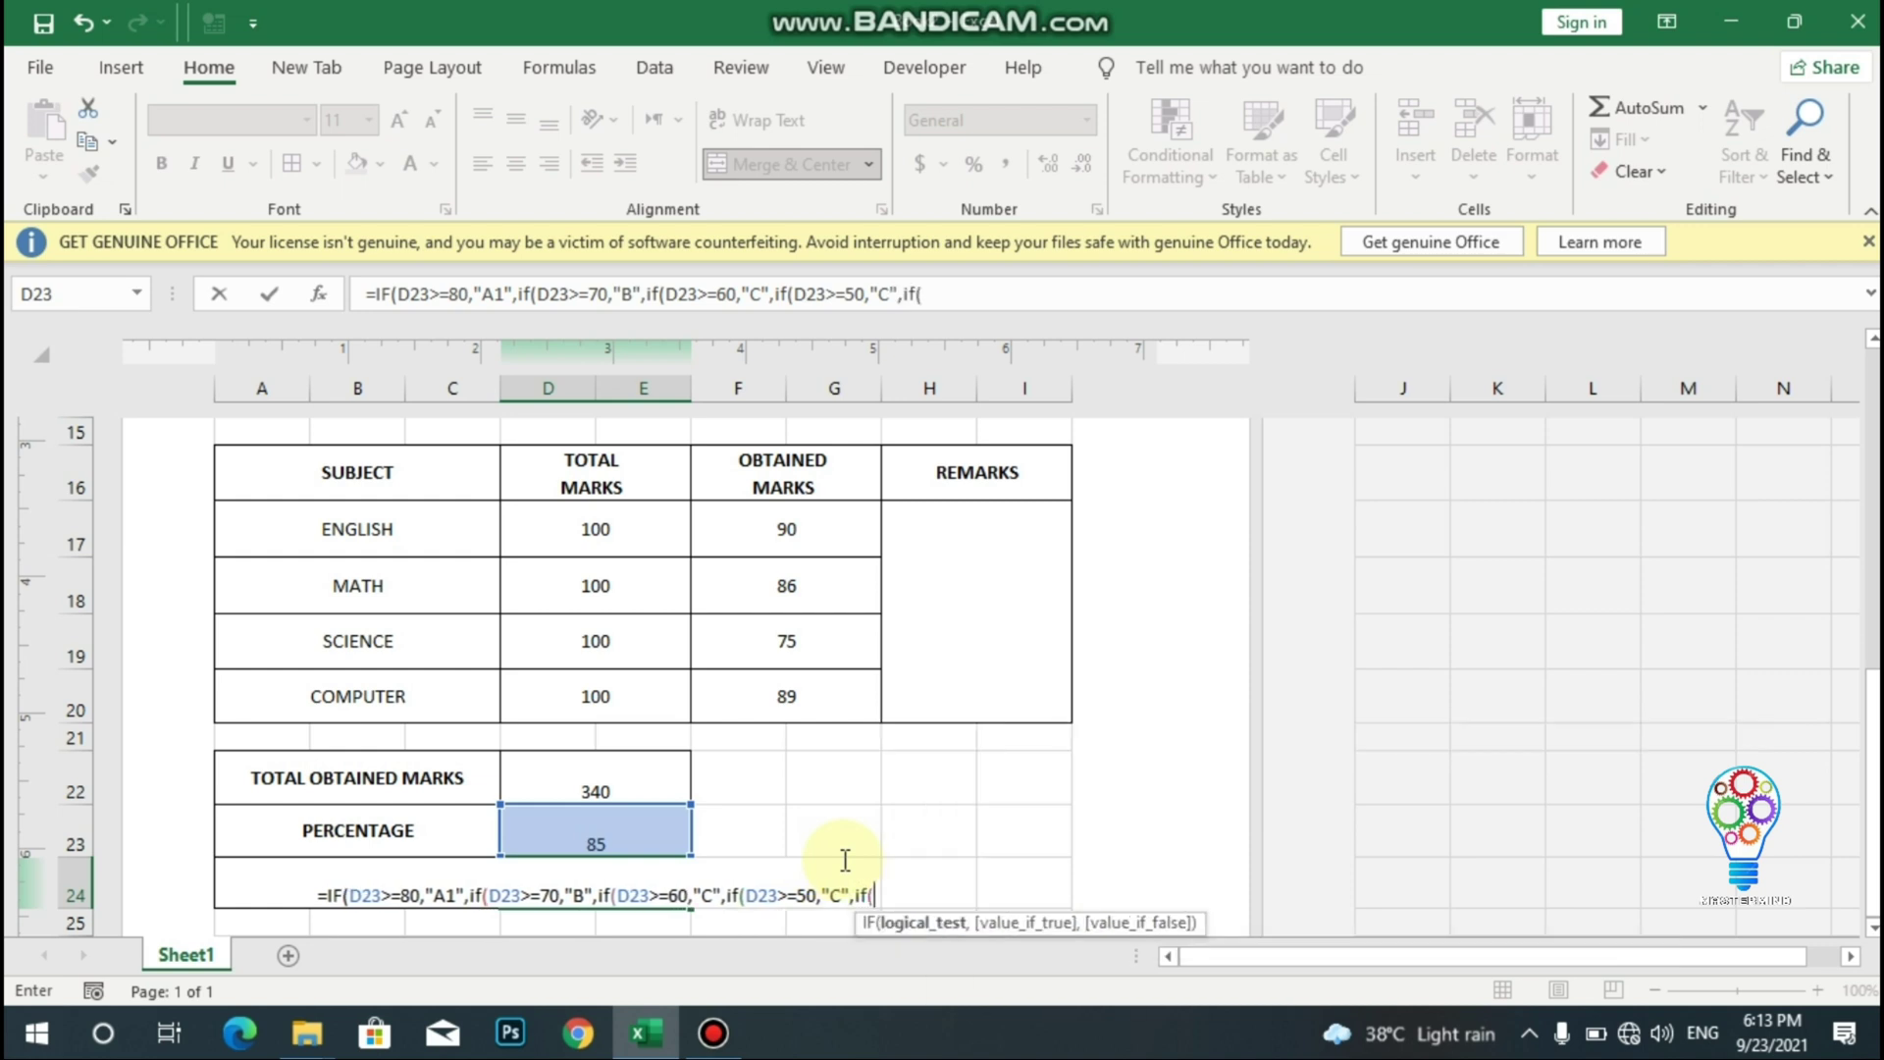
left_click(629, 841)
type("<50,")
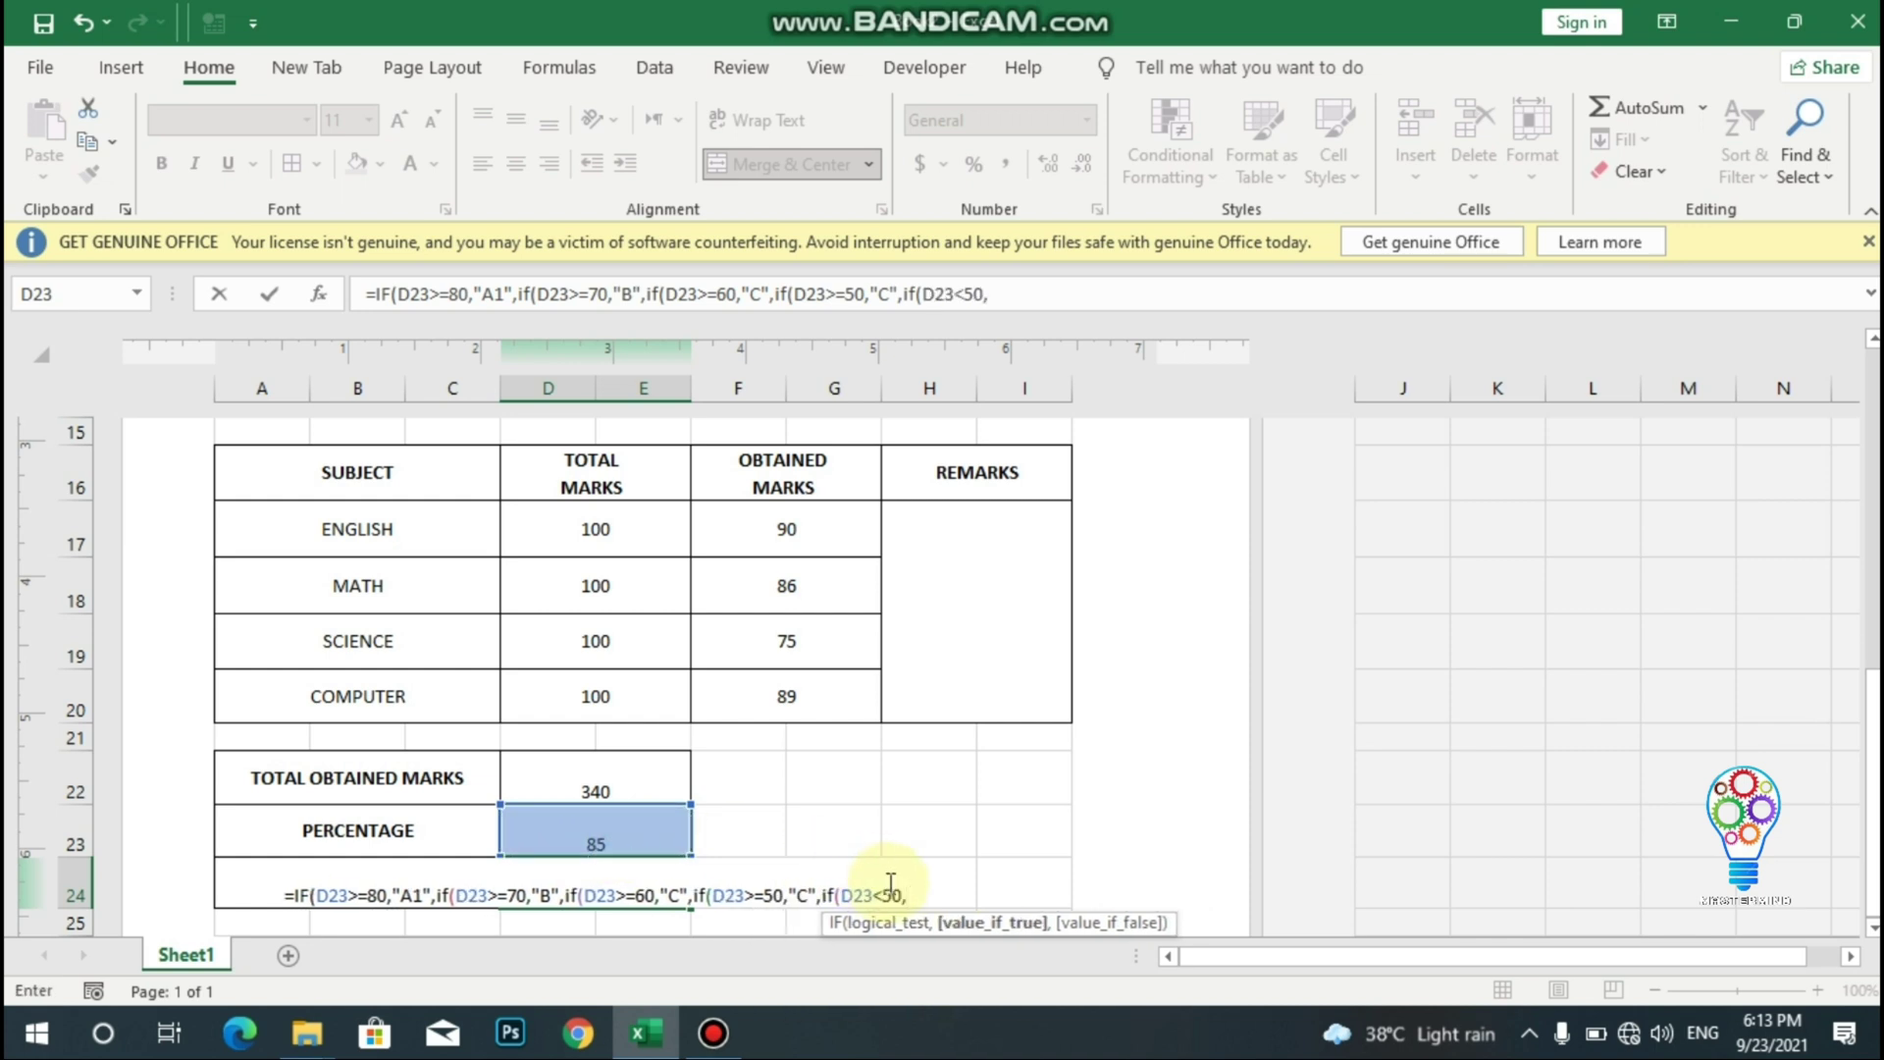
type("\"FA")
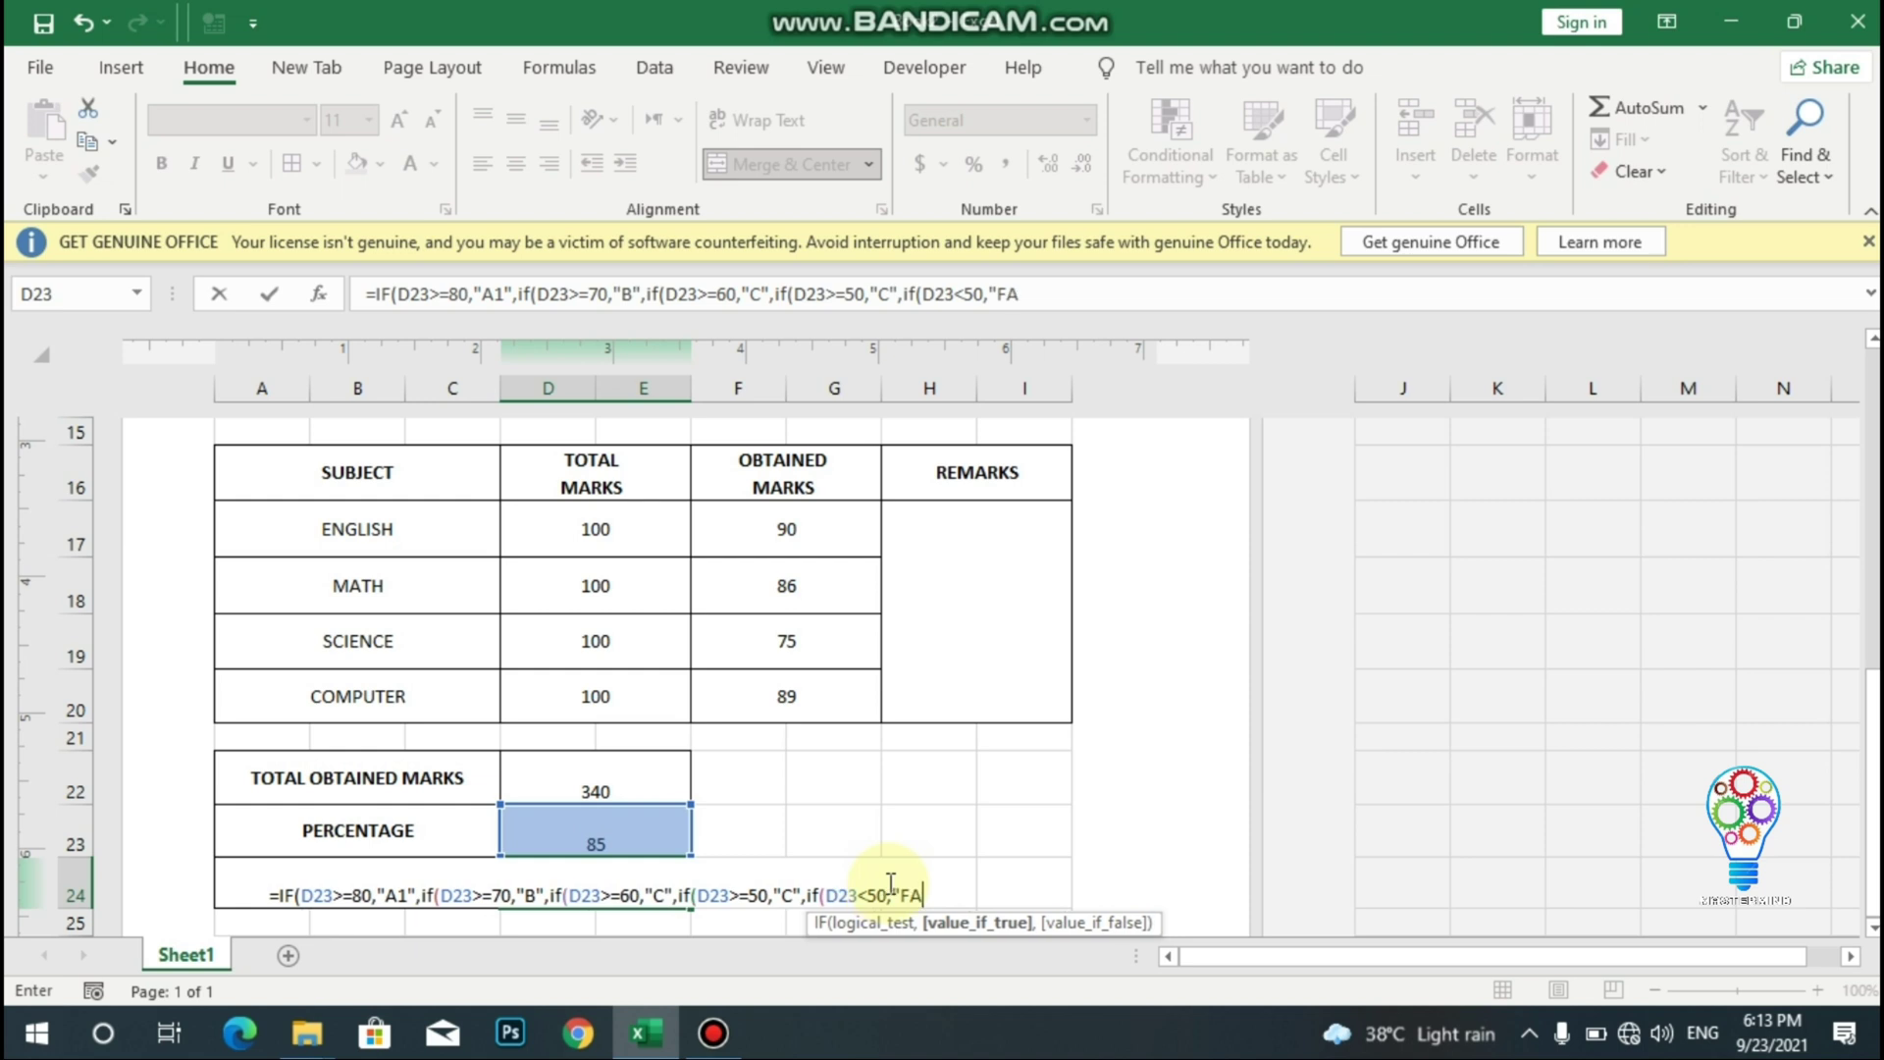
type("IL\"")
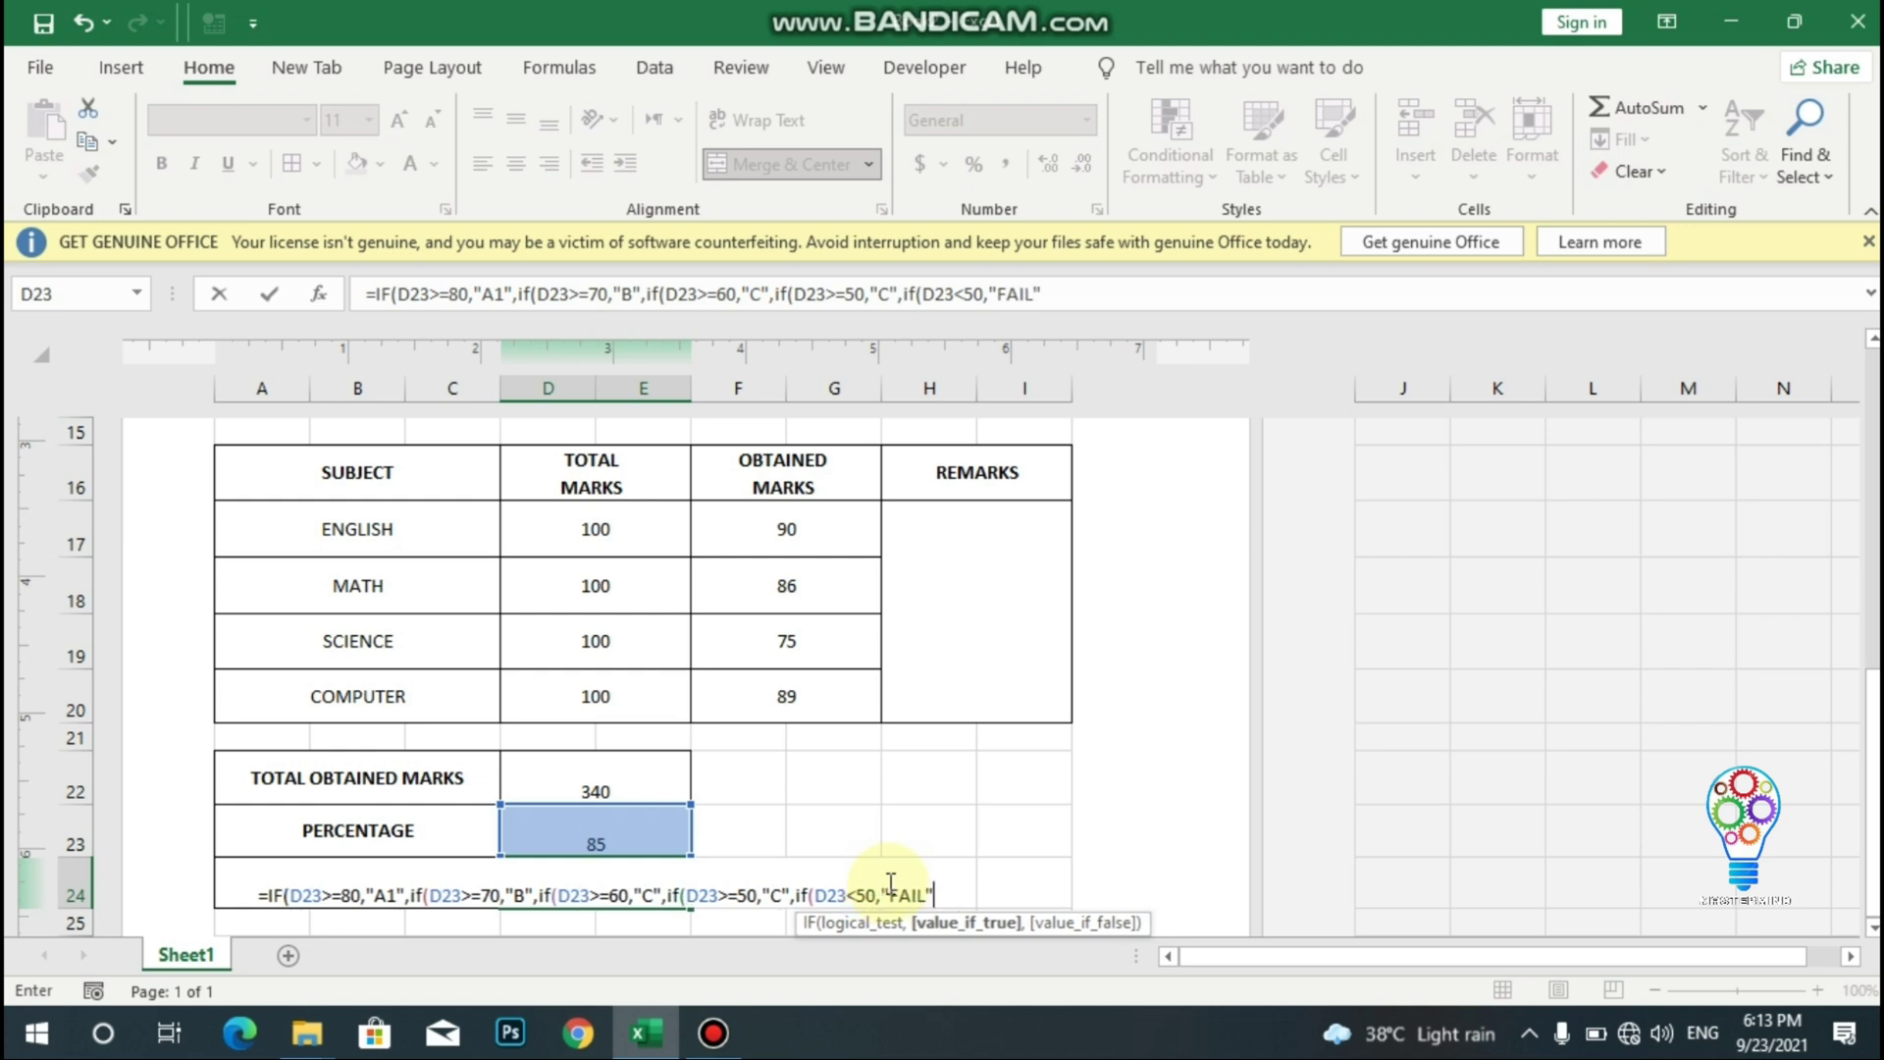
type("))))")
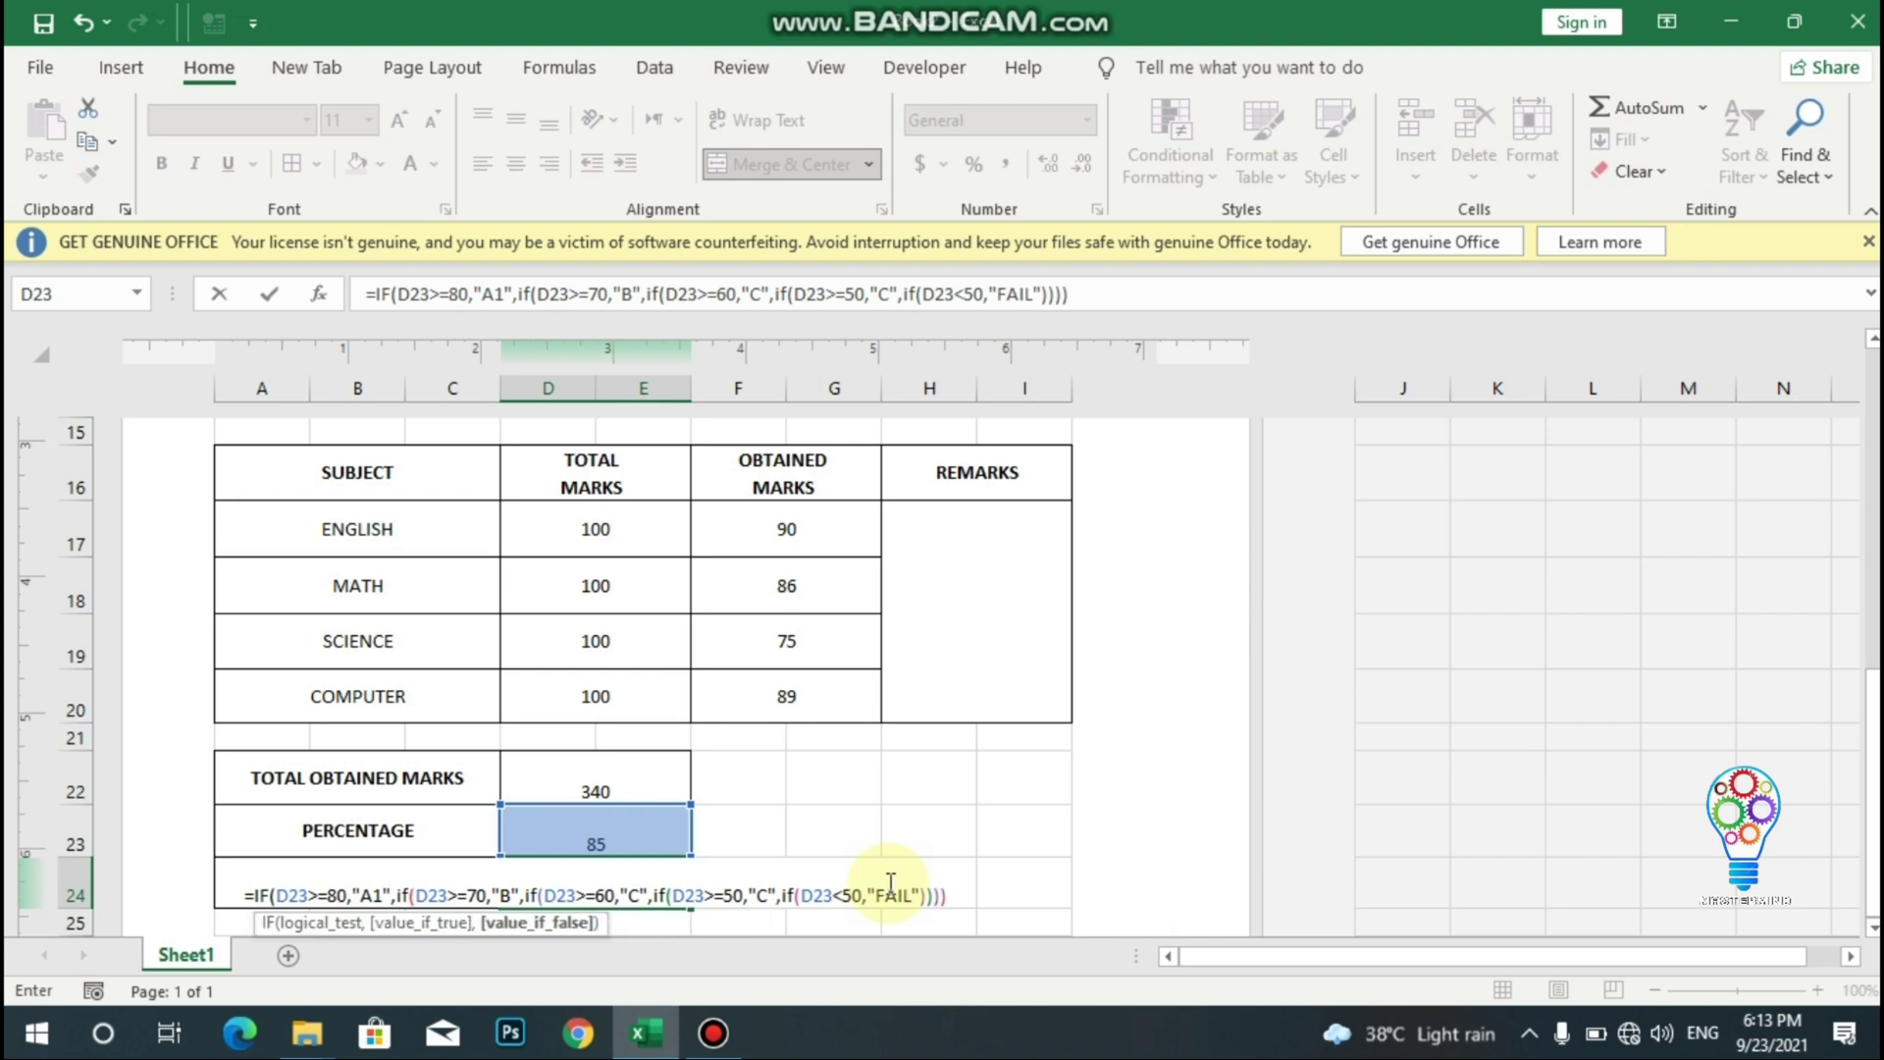
type(")")
key("Return")
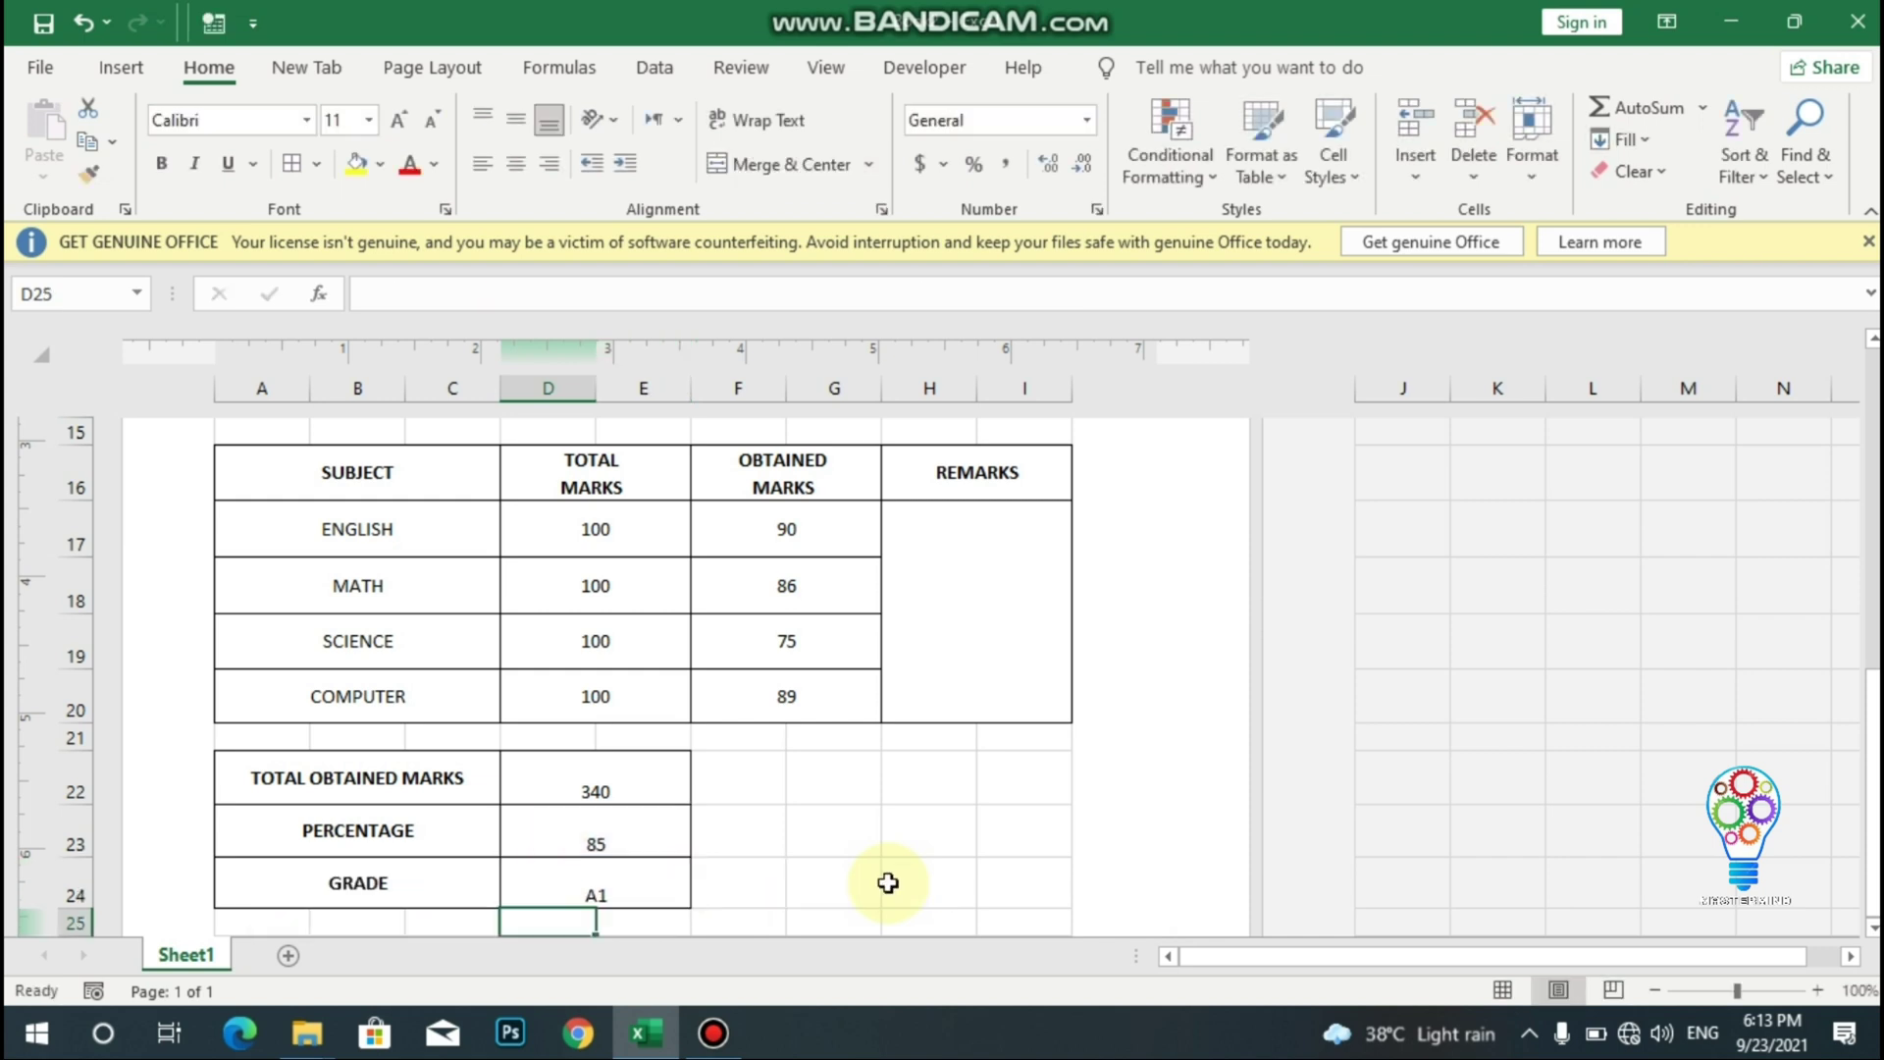
- Enter =IF(D23>=50,"PASS",IF(D23<50,"FAIL")) in merged H17 and accept Excel's correction, showing PASS
left_click(941, 571)
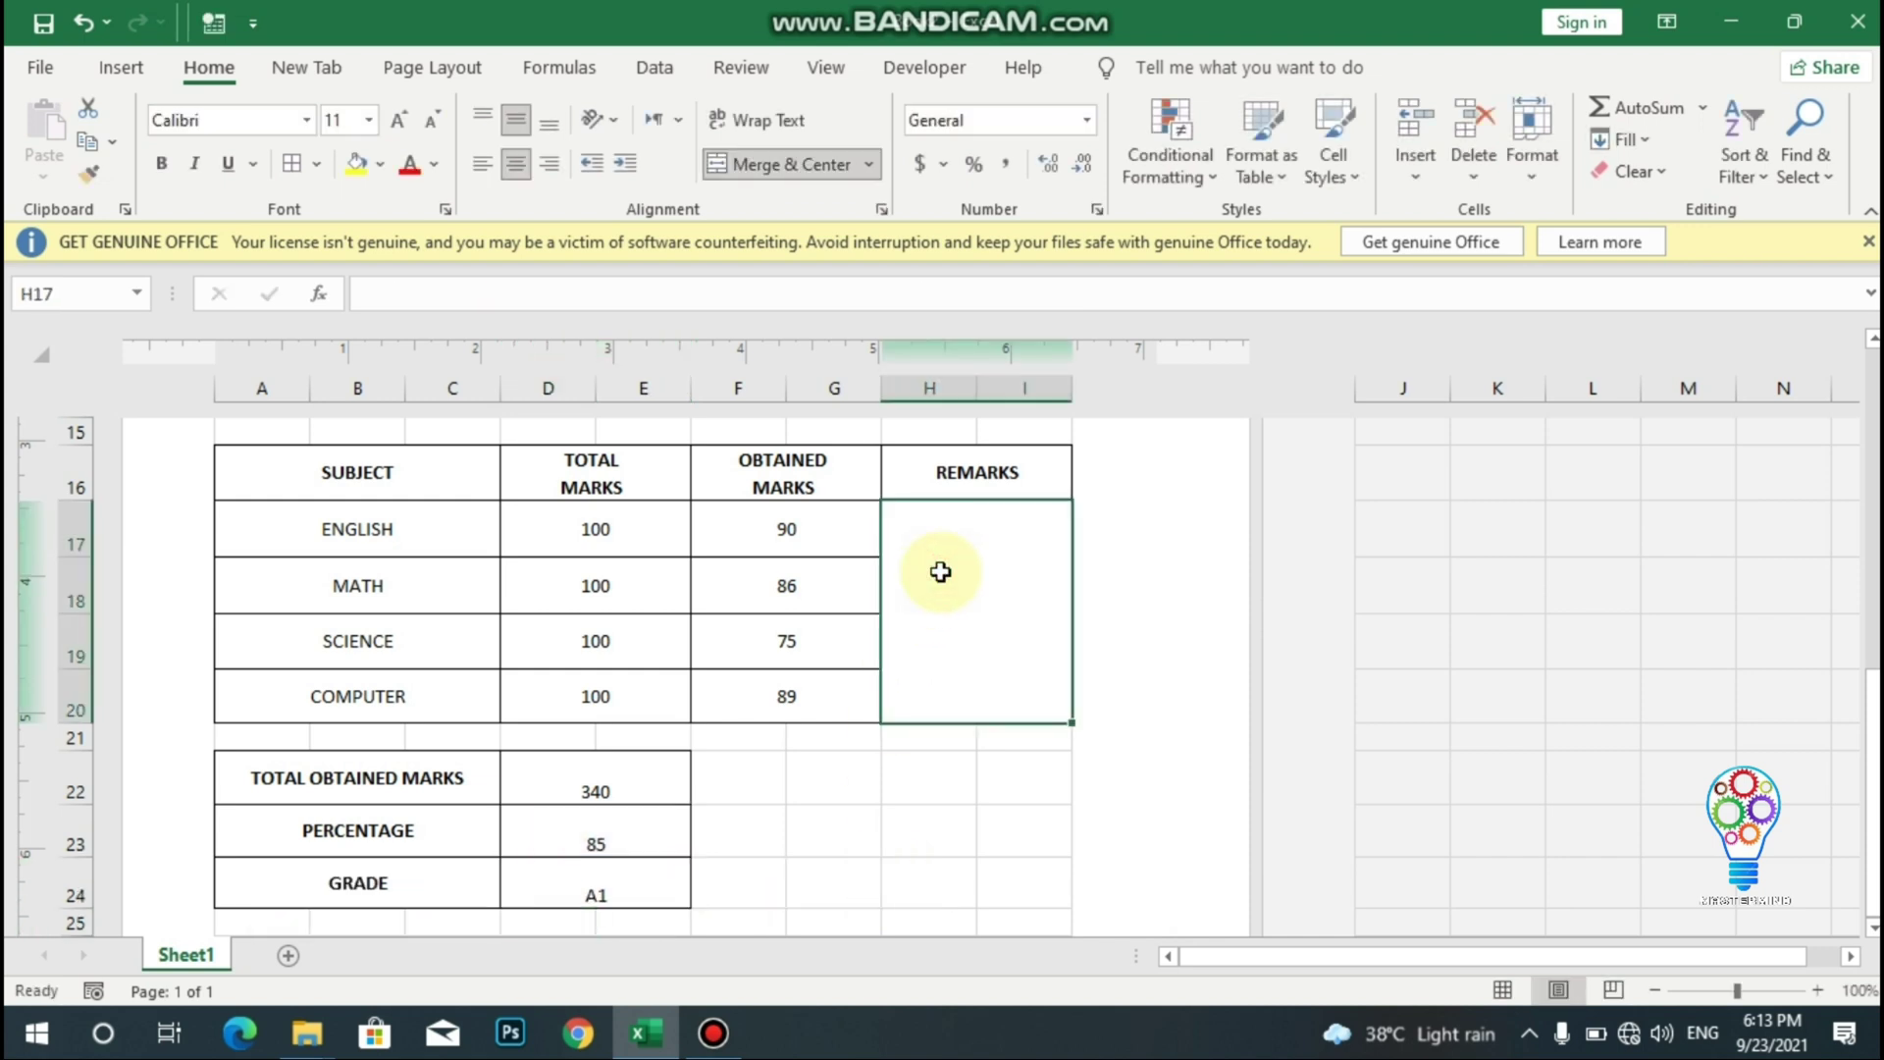
type("i=")
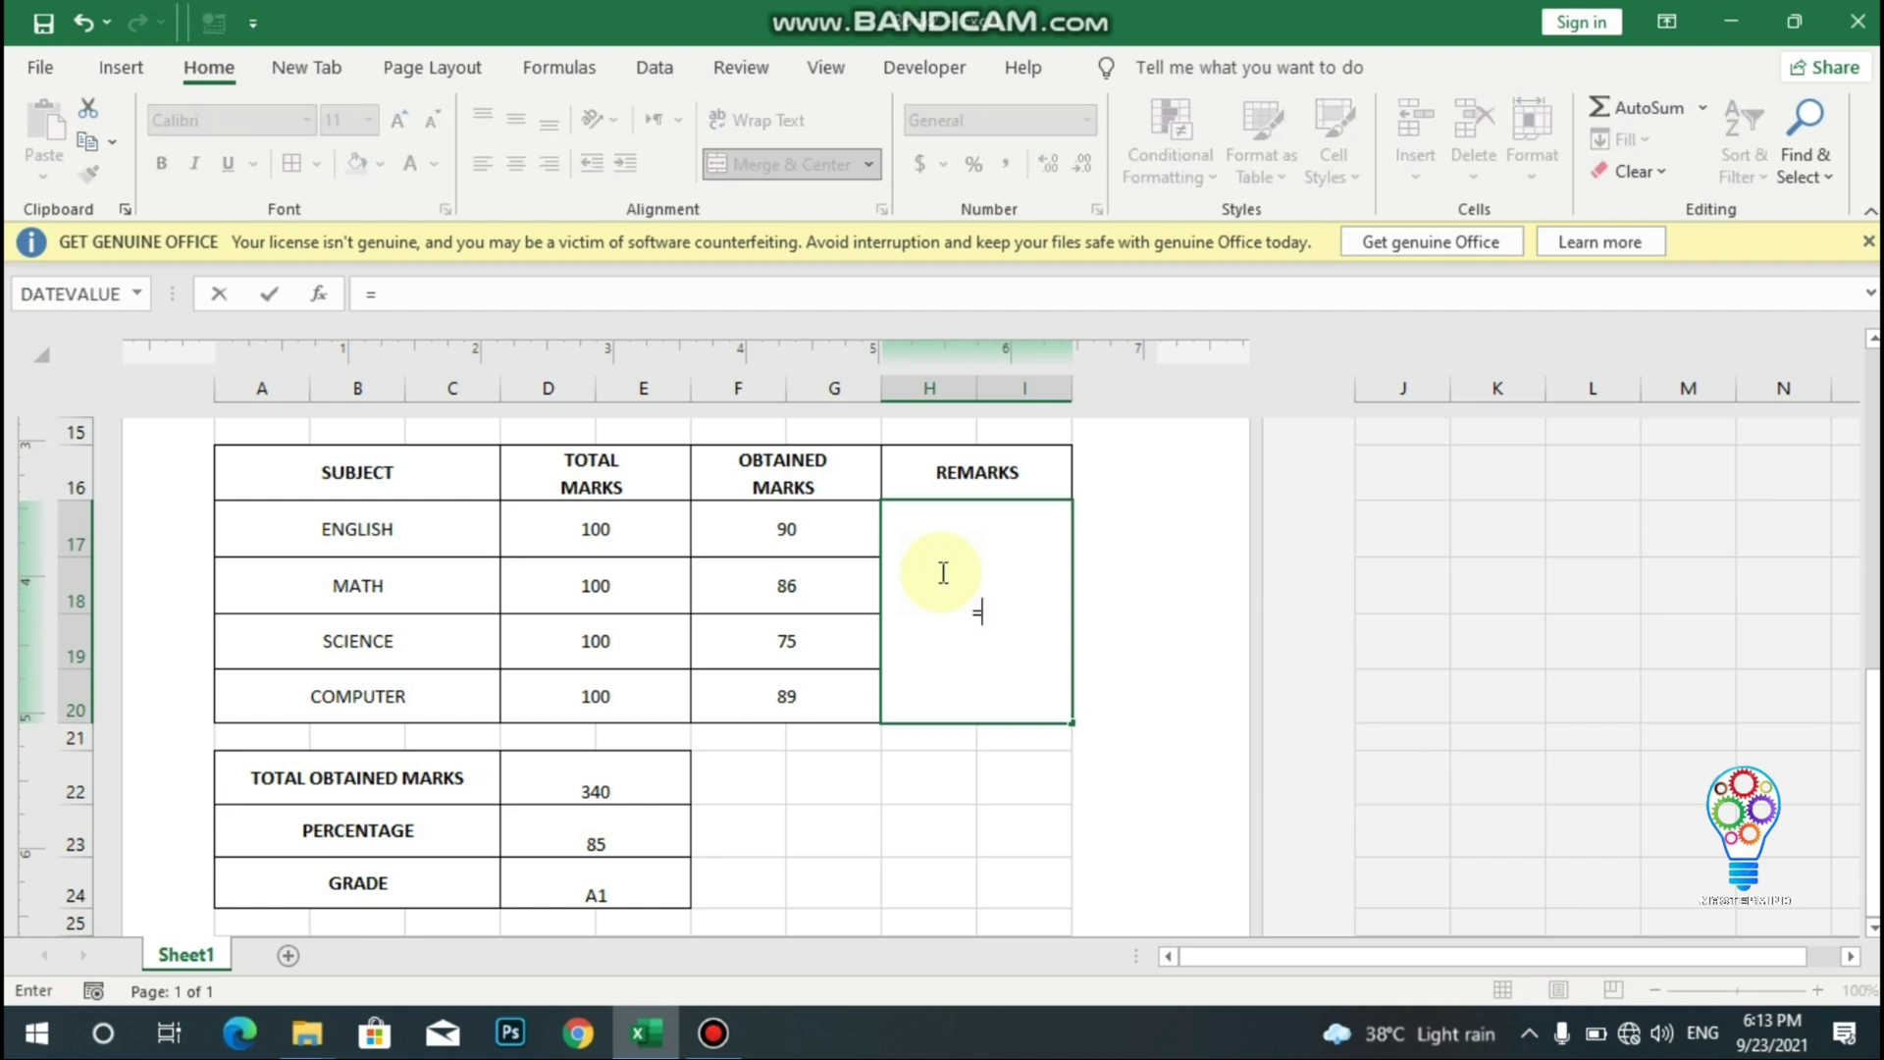
type("if(")
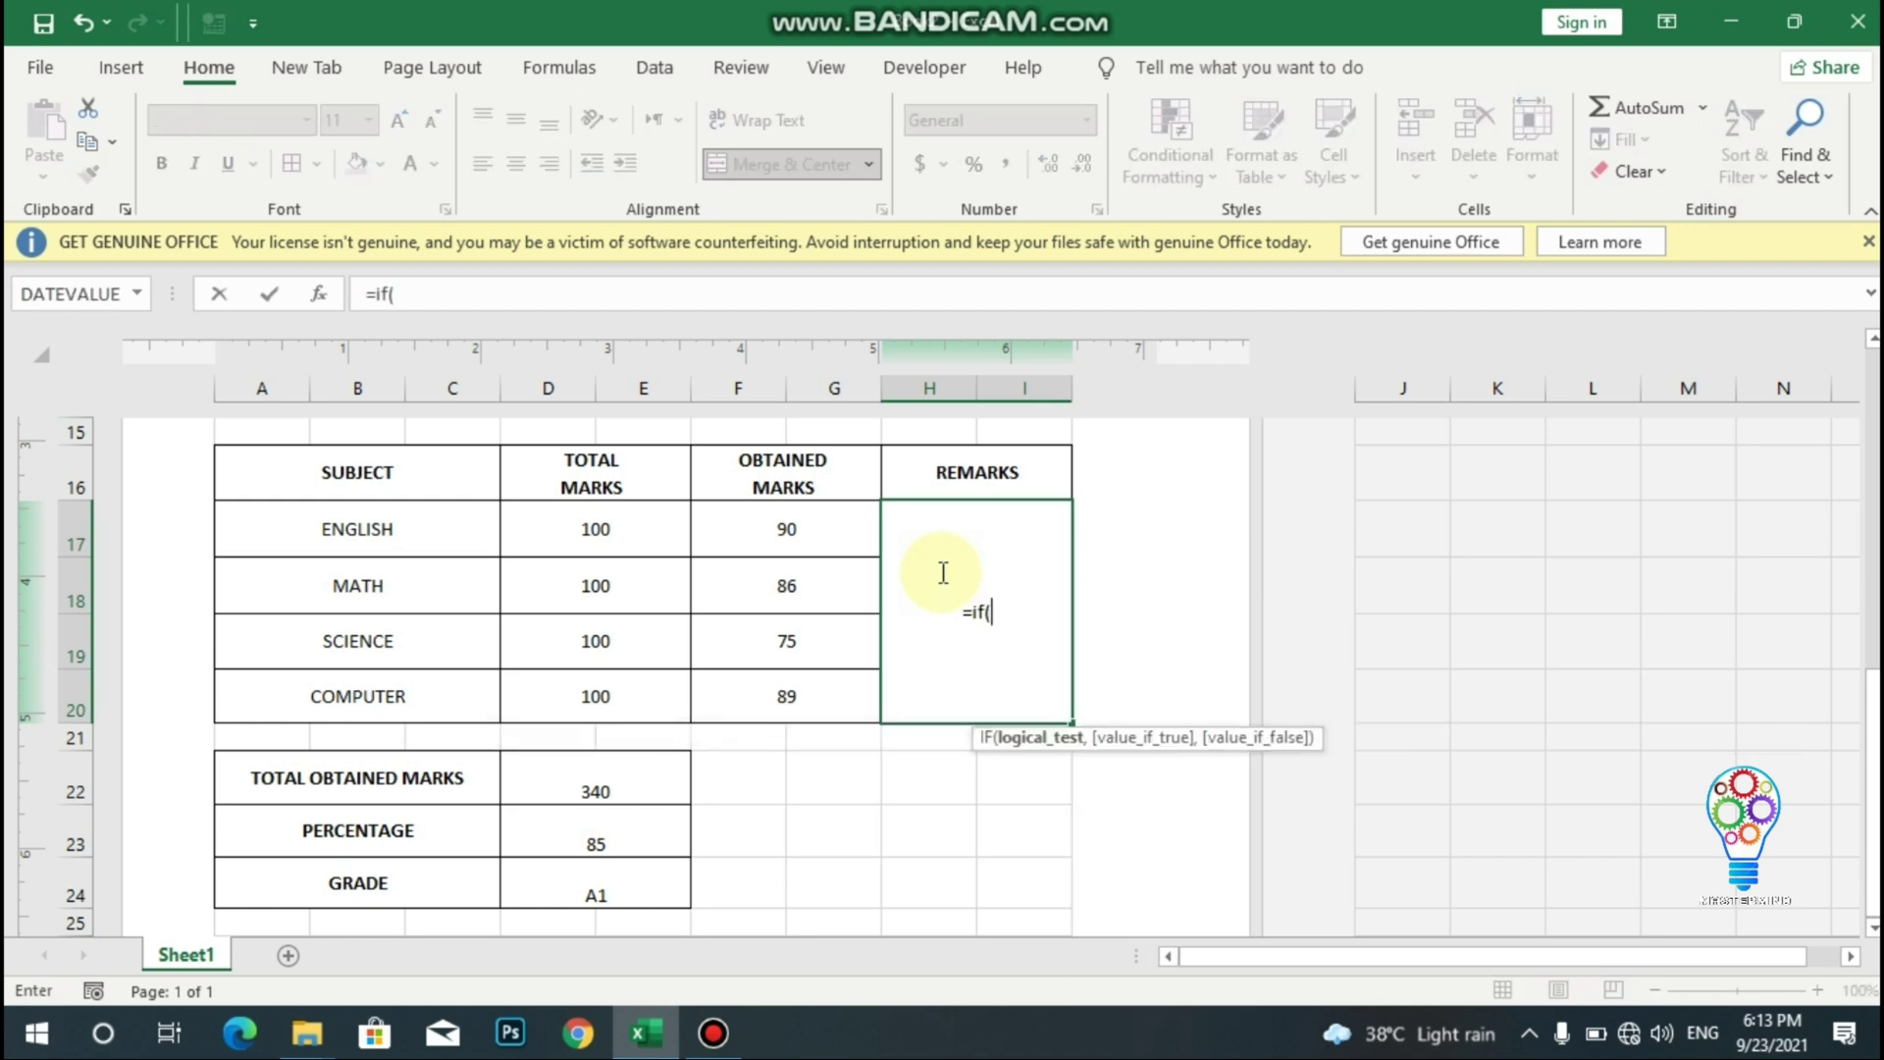
left_click(618, 841)
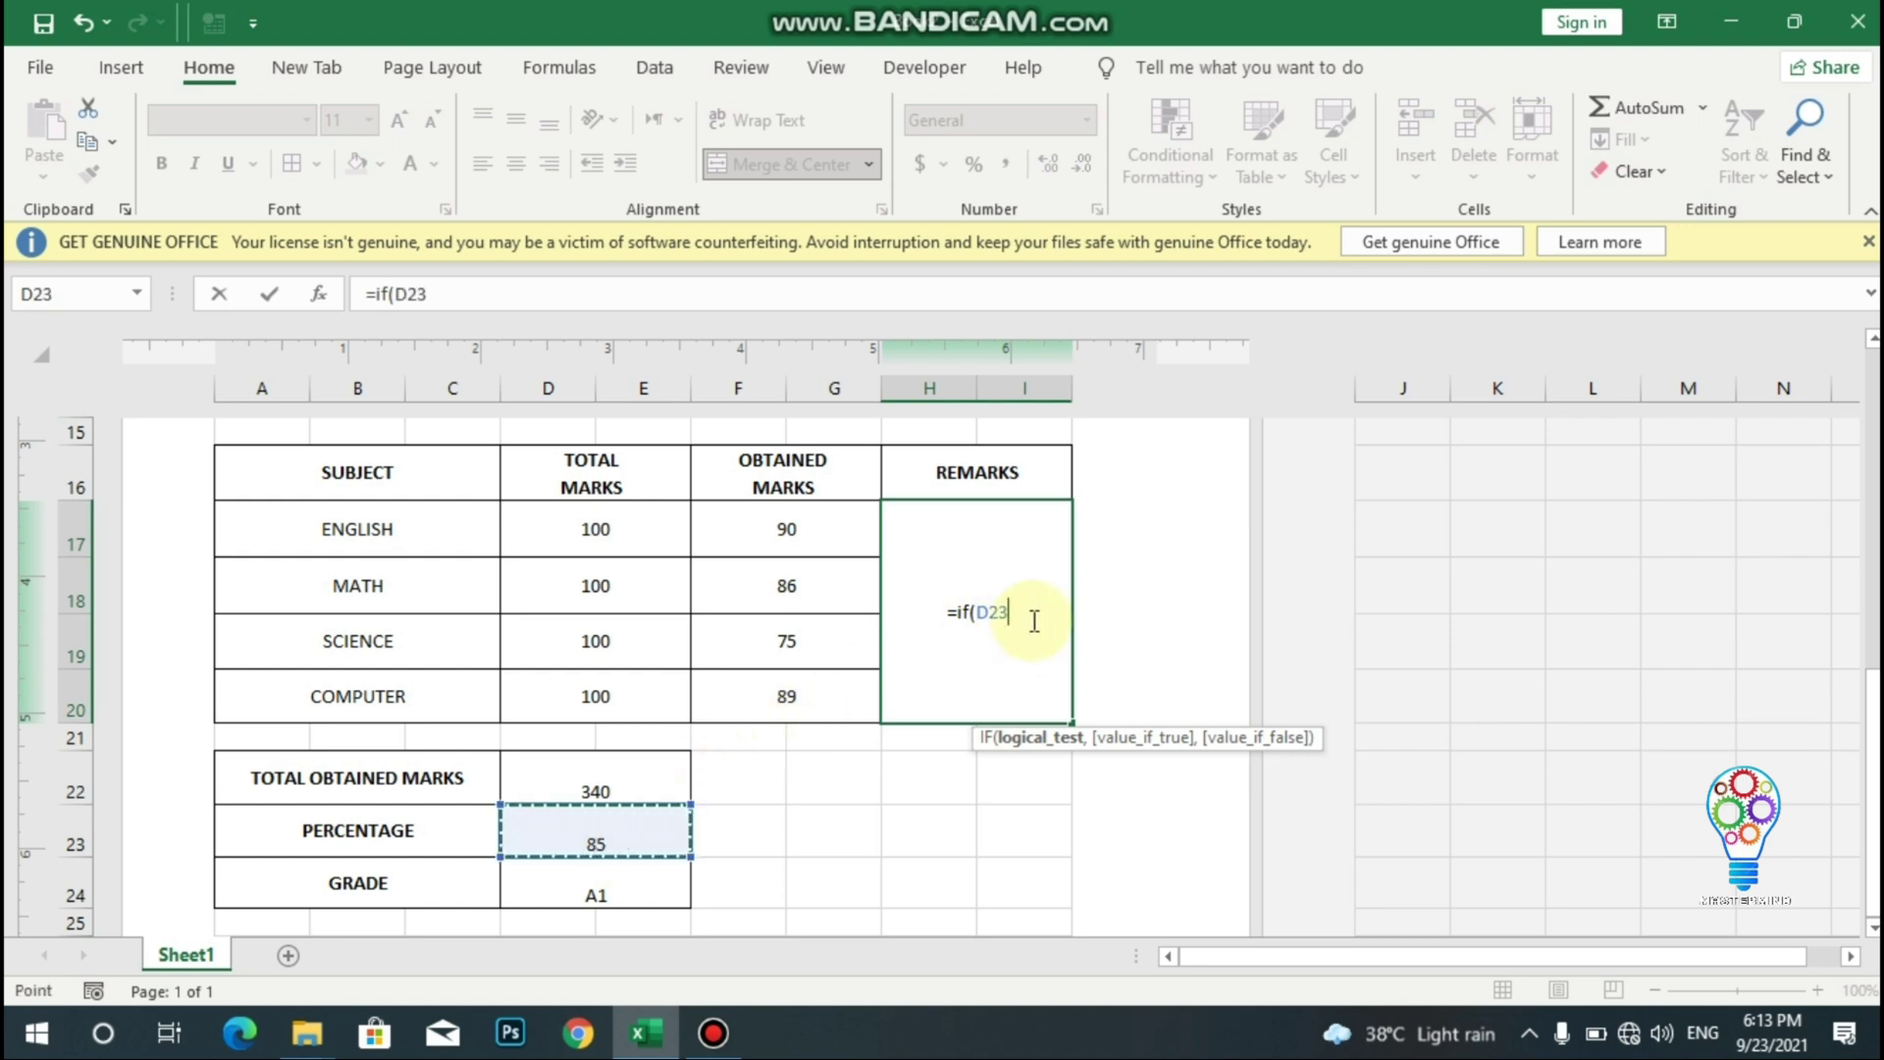
type(">=")
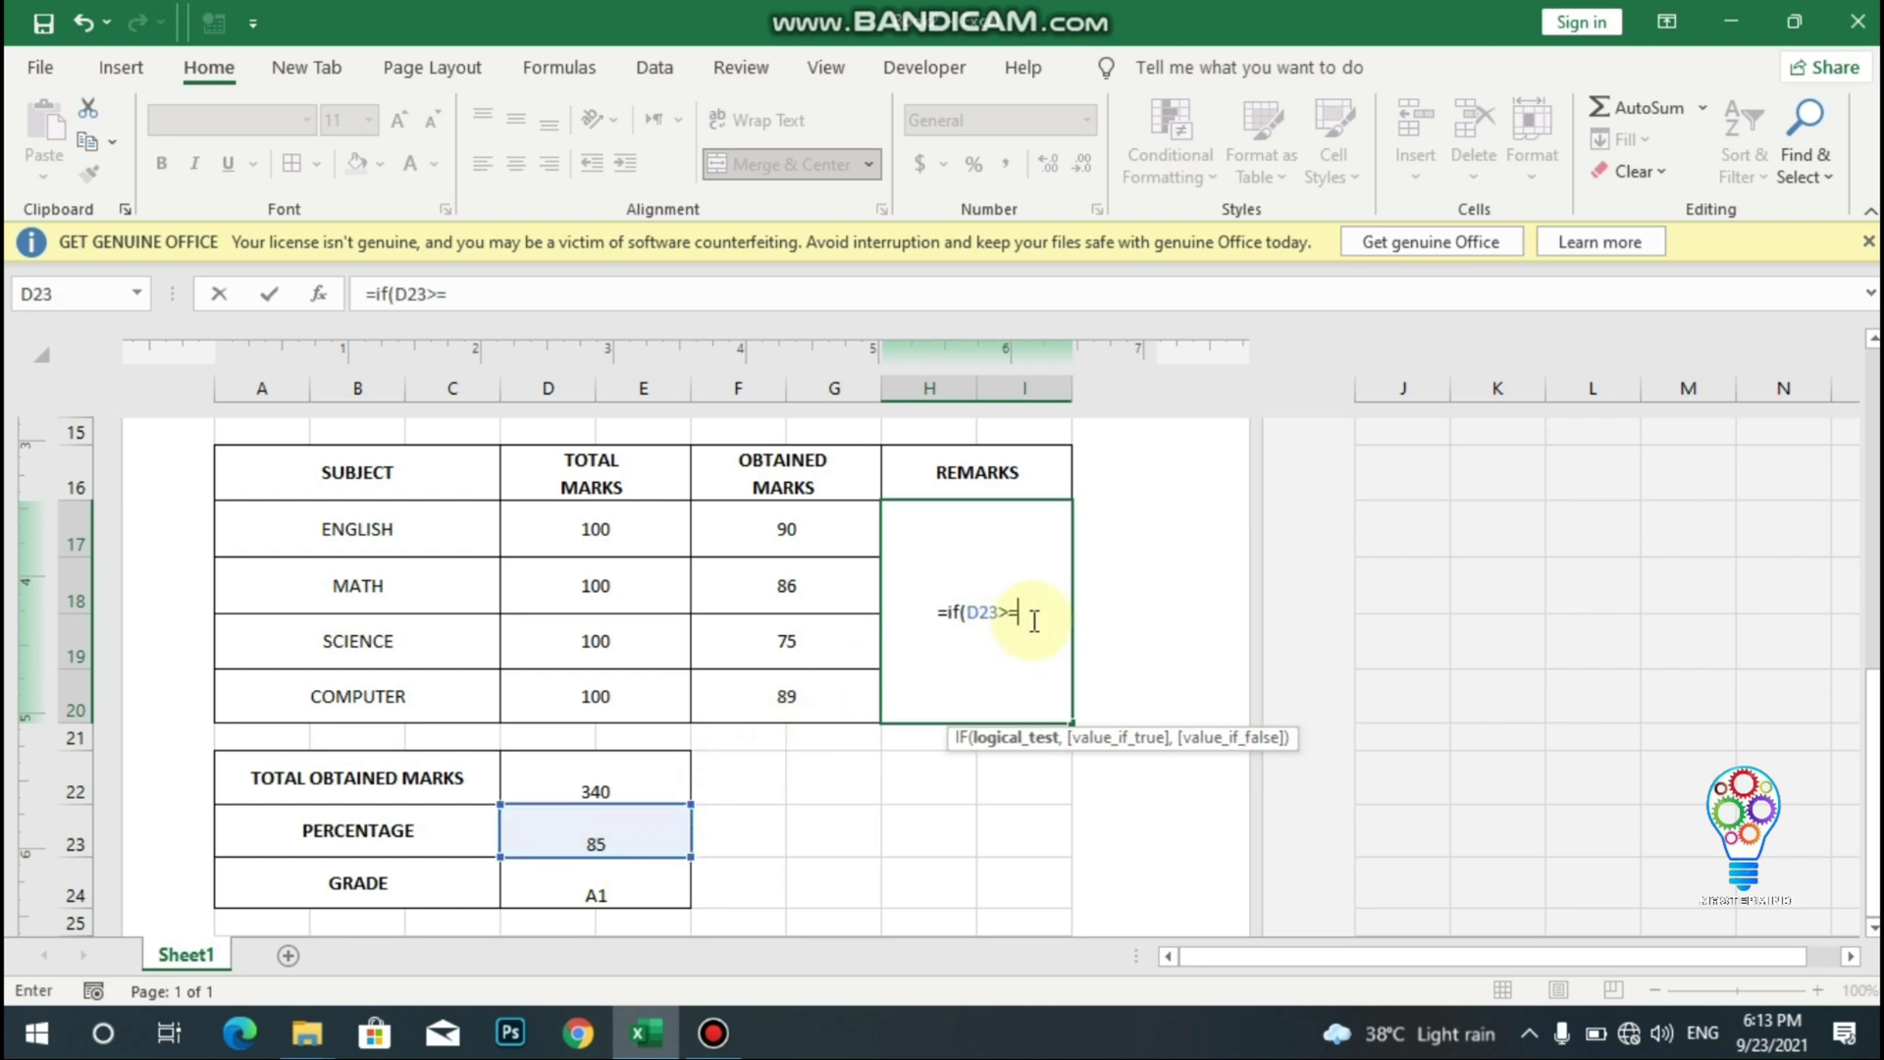
type("50")
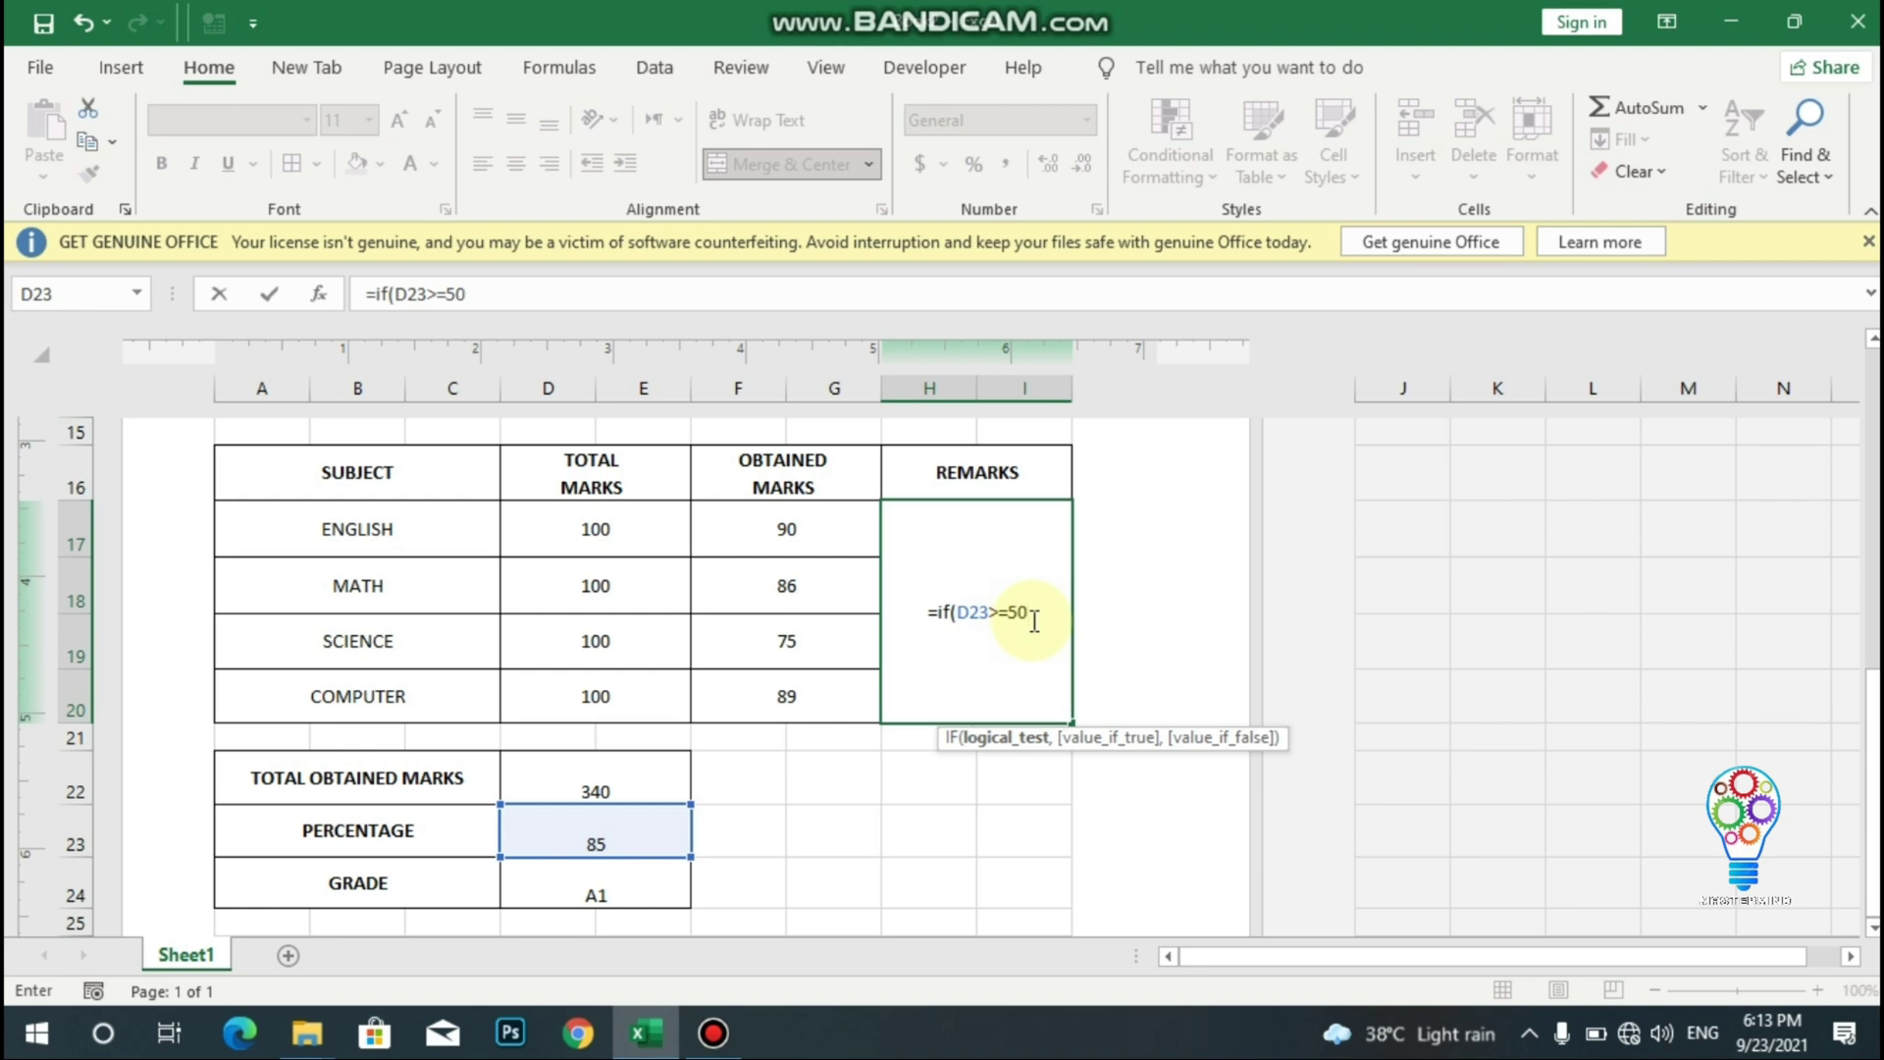
type(",\"")
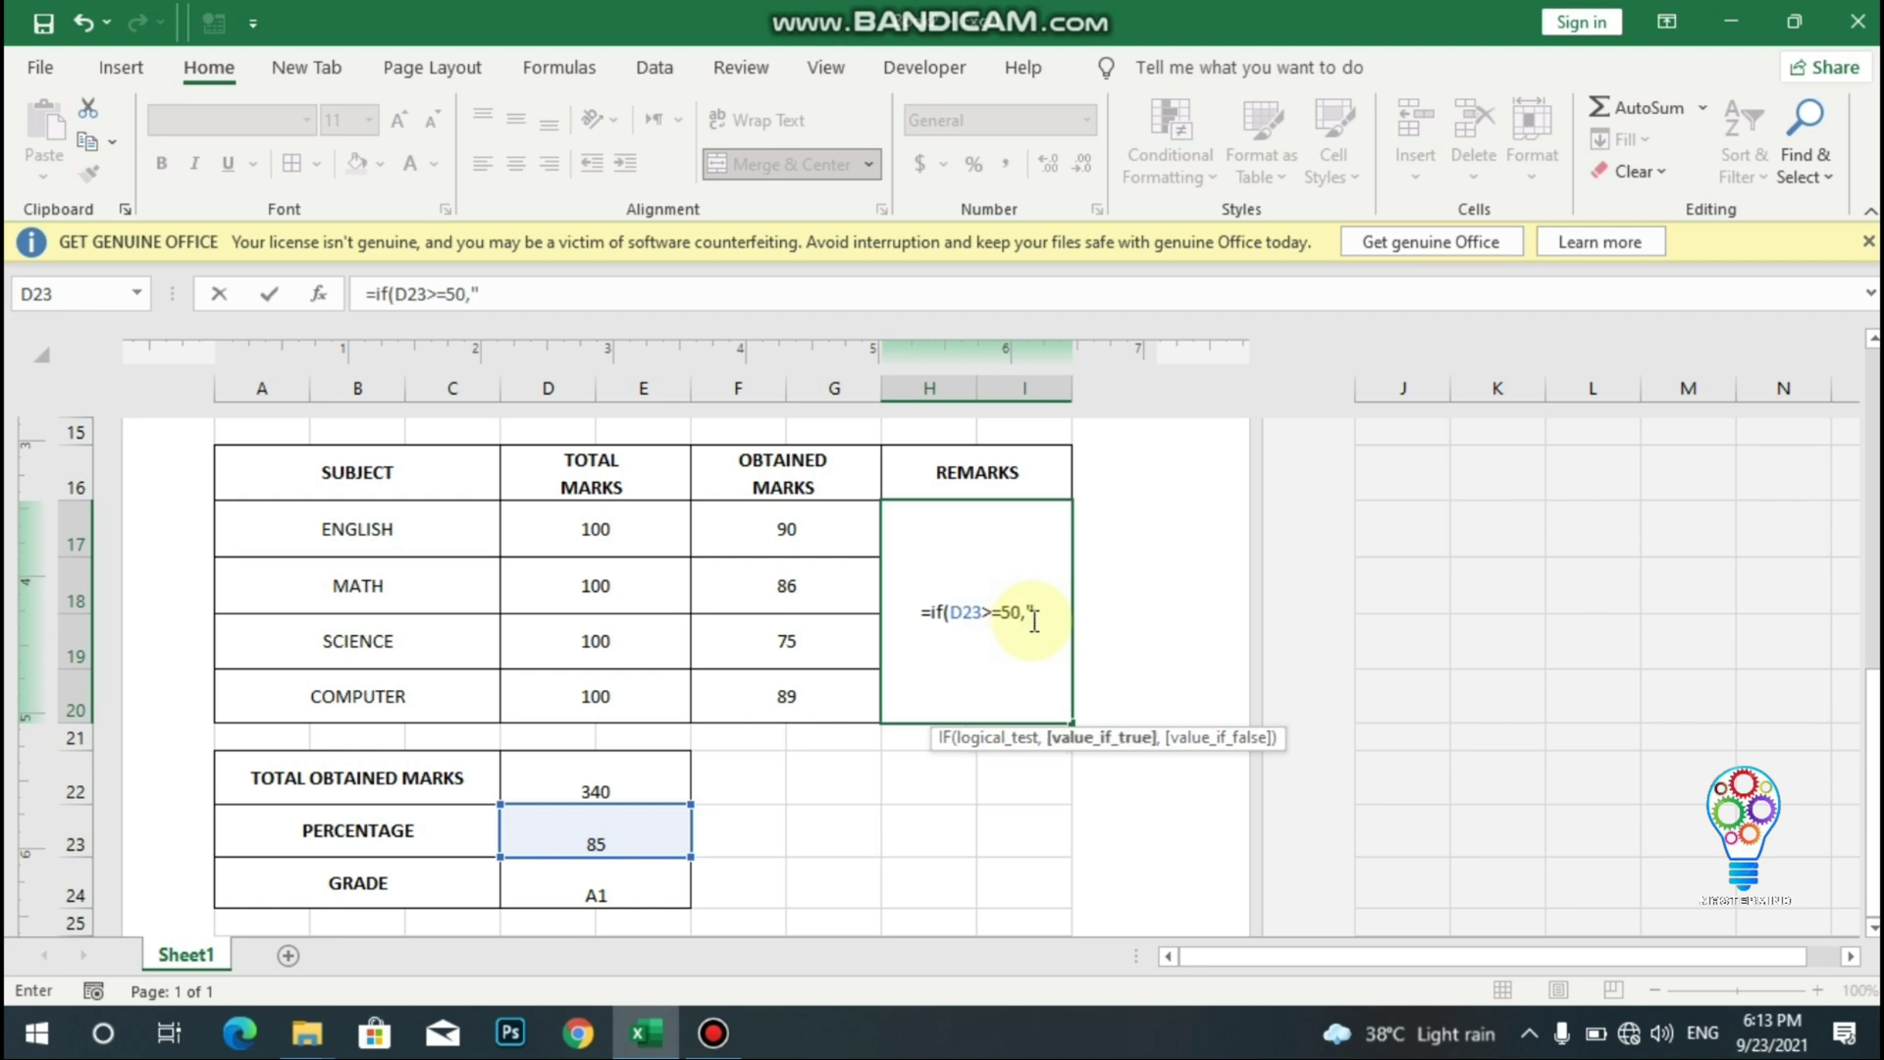
type("PASS")
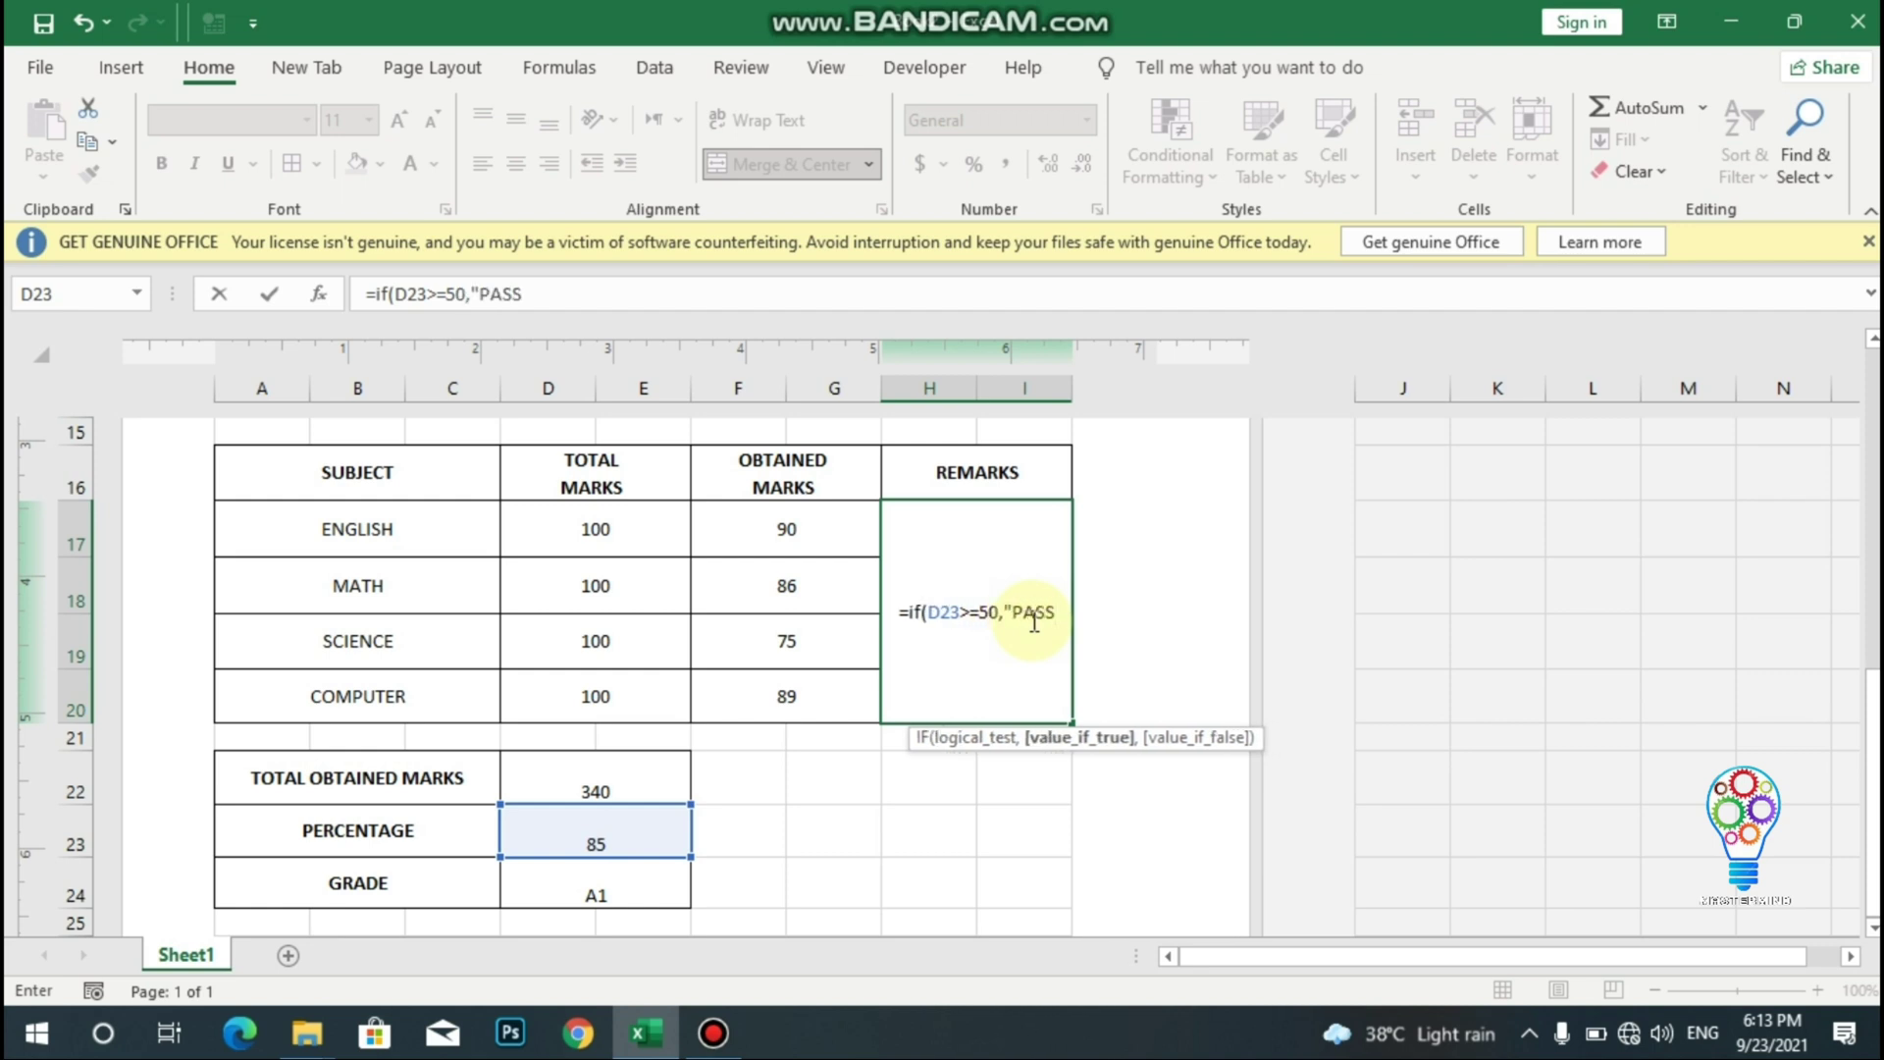
type("\"")
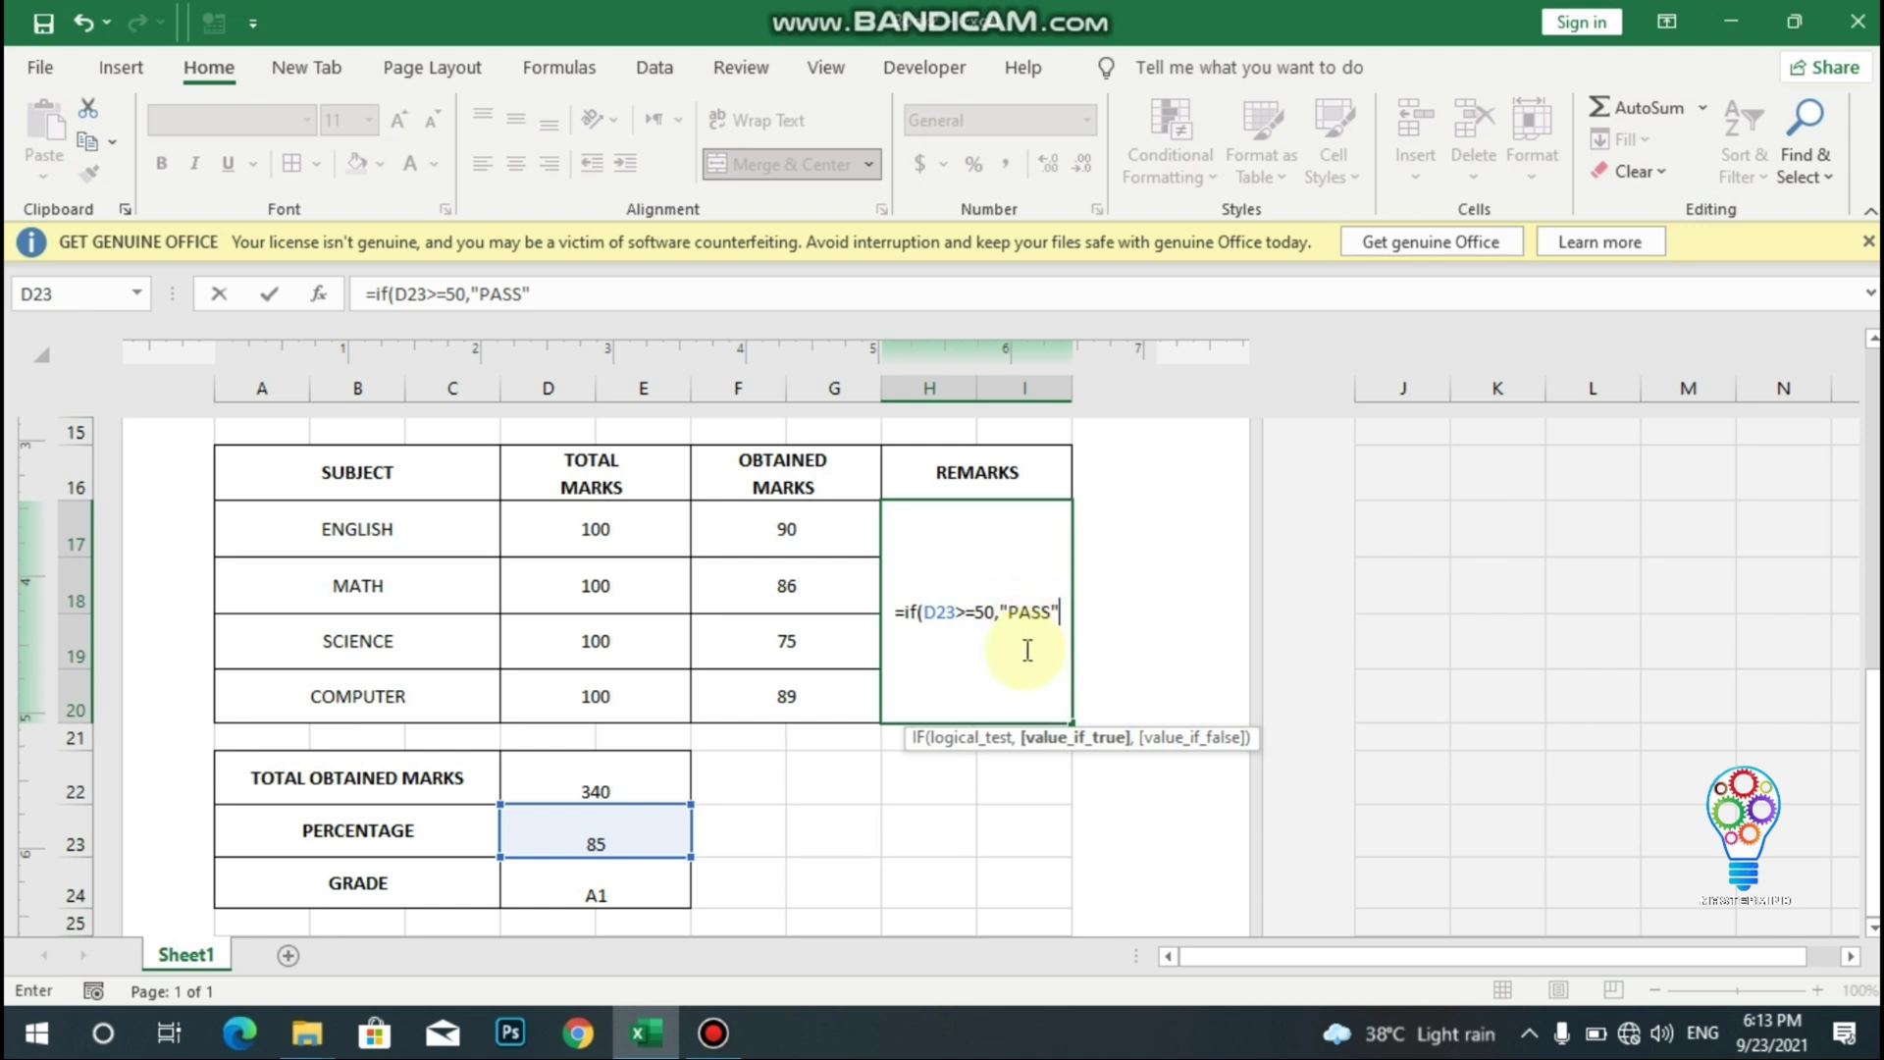
type(",")
type("if")
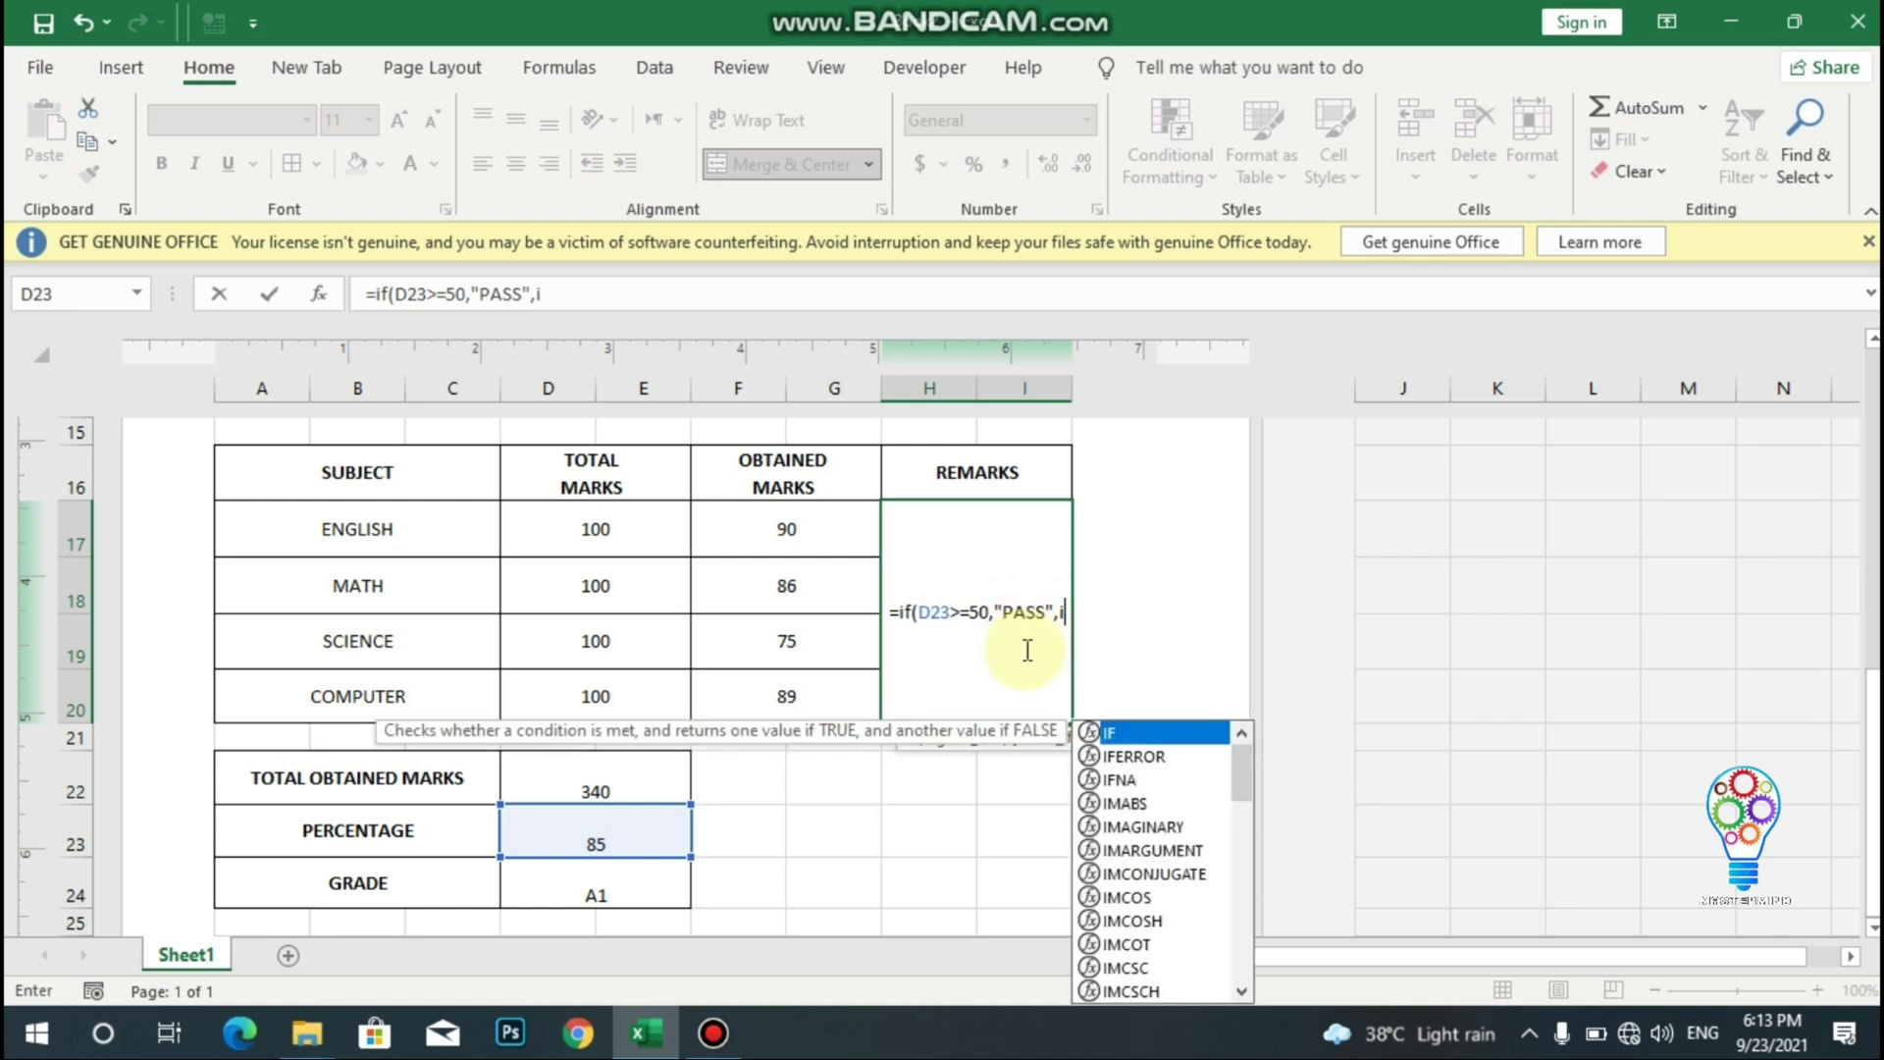
type("(")
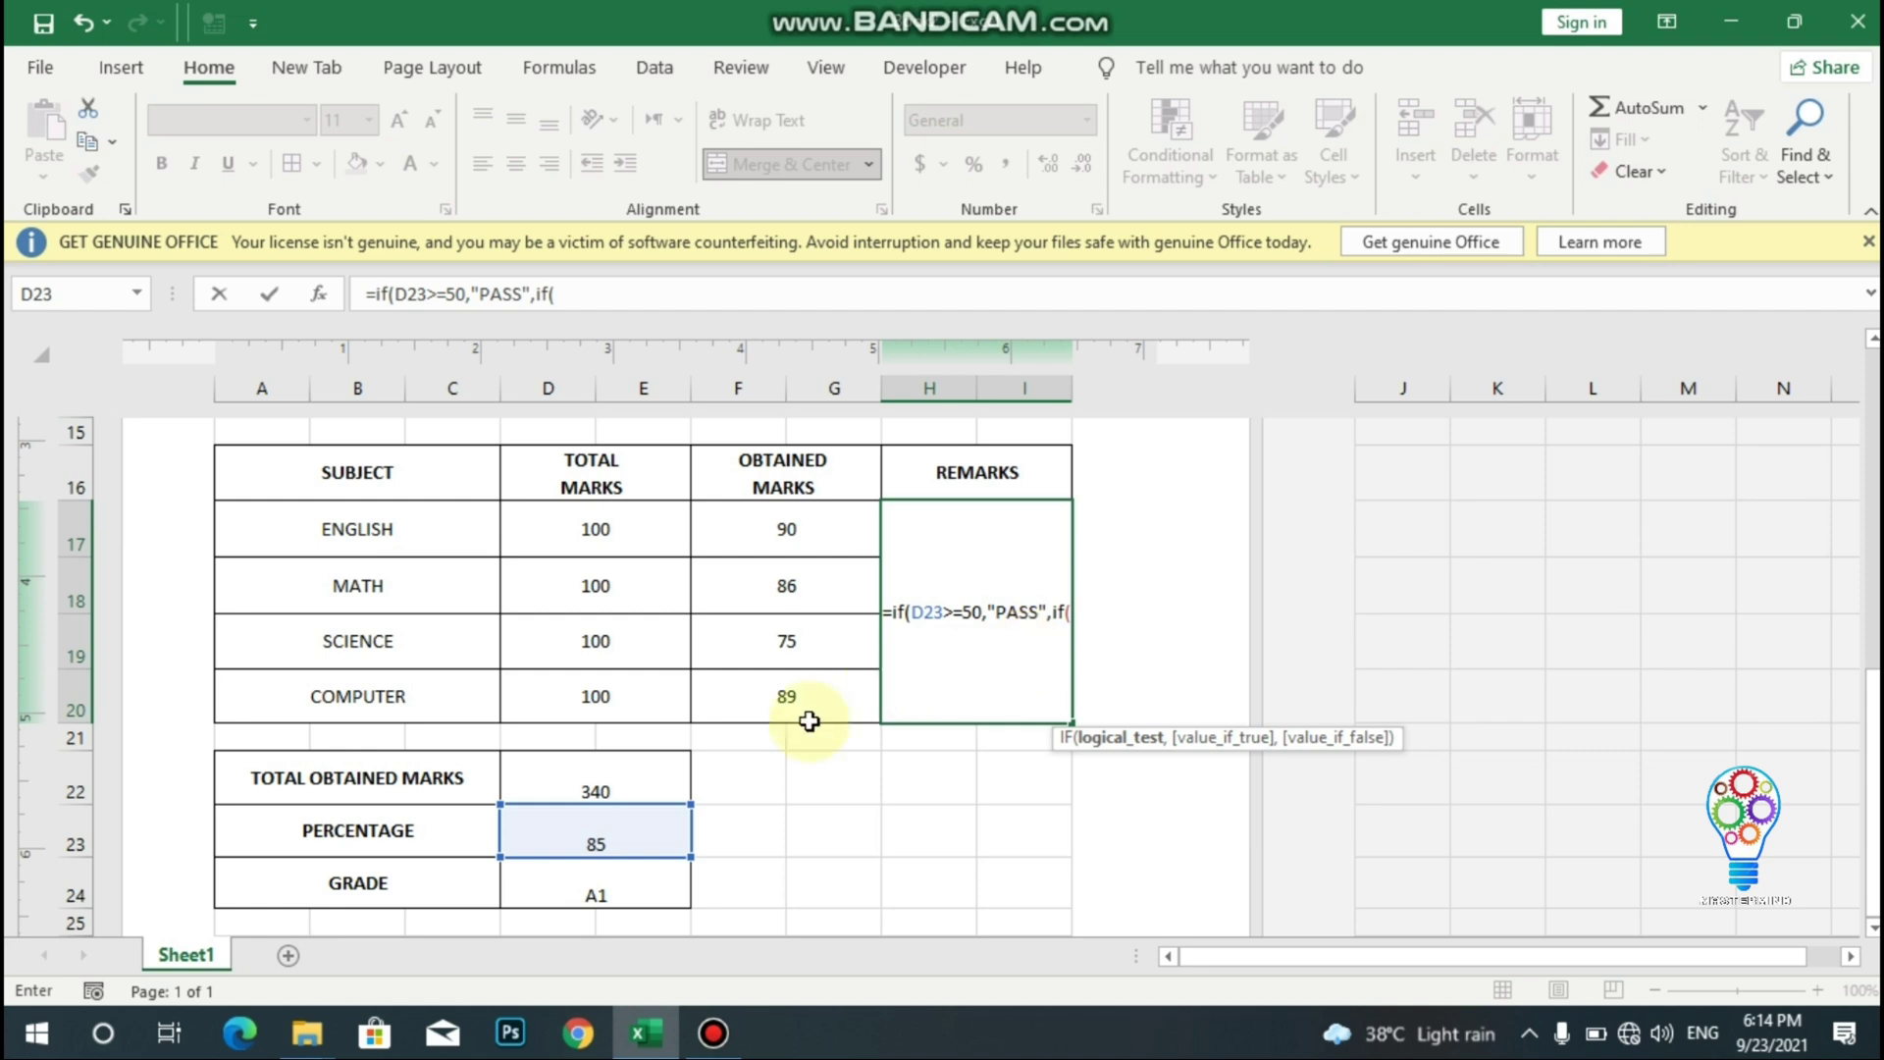
left_click(631, 835)
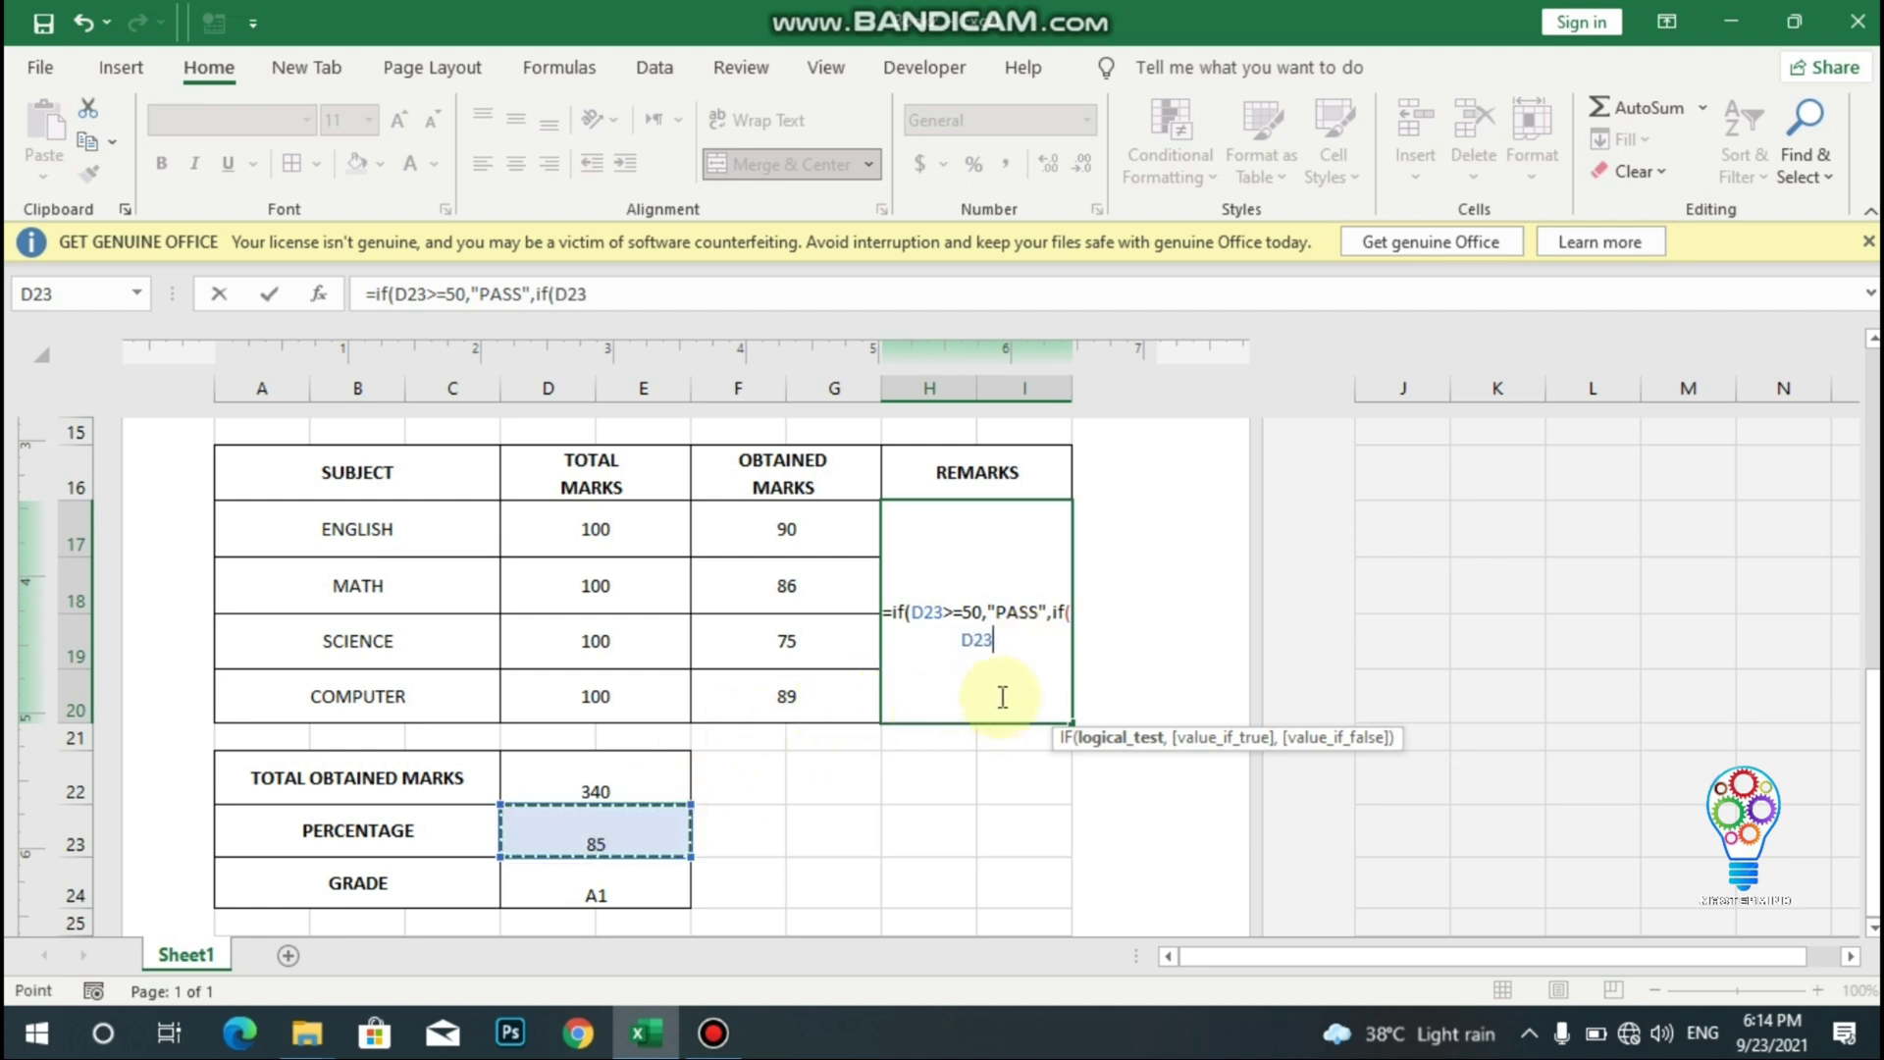
type("<50")
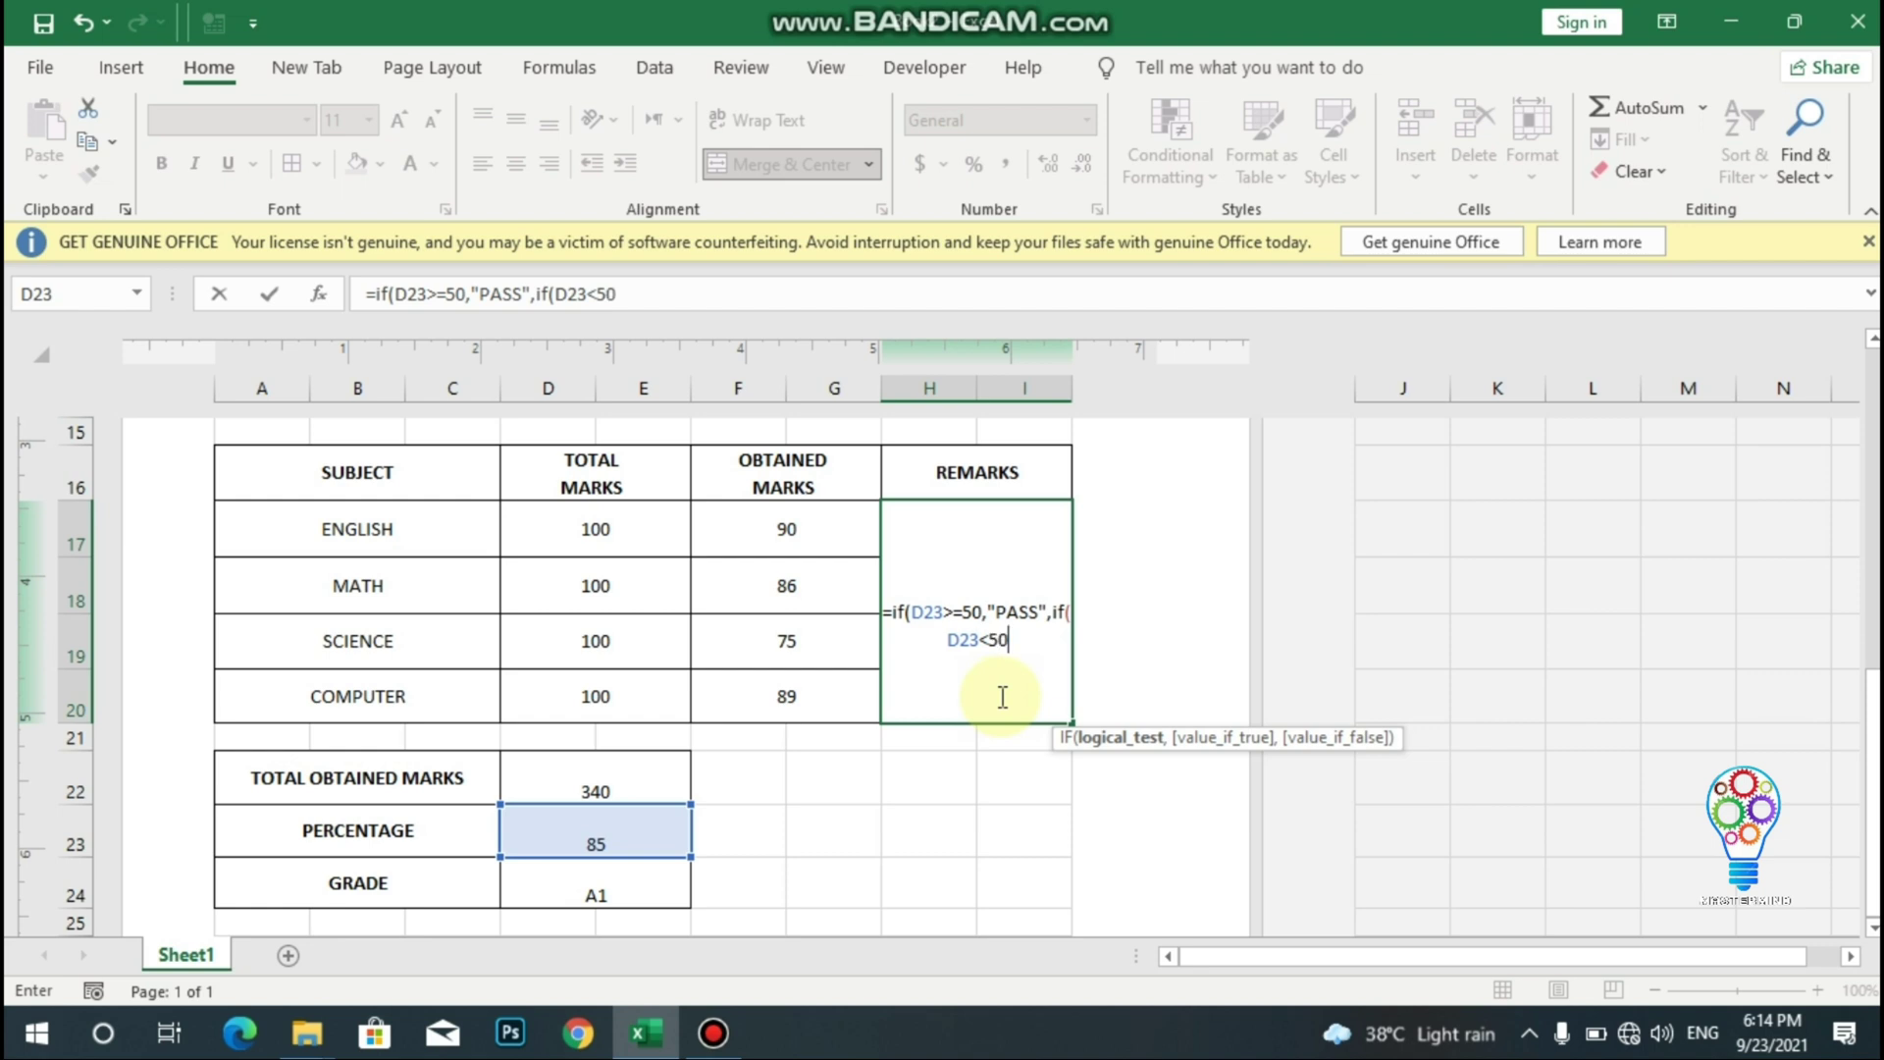
type("<")
key("BackSpace")
type(",\"")
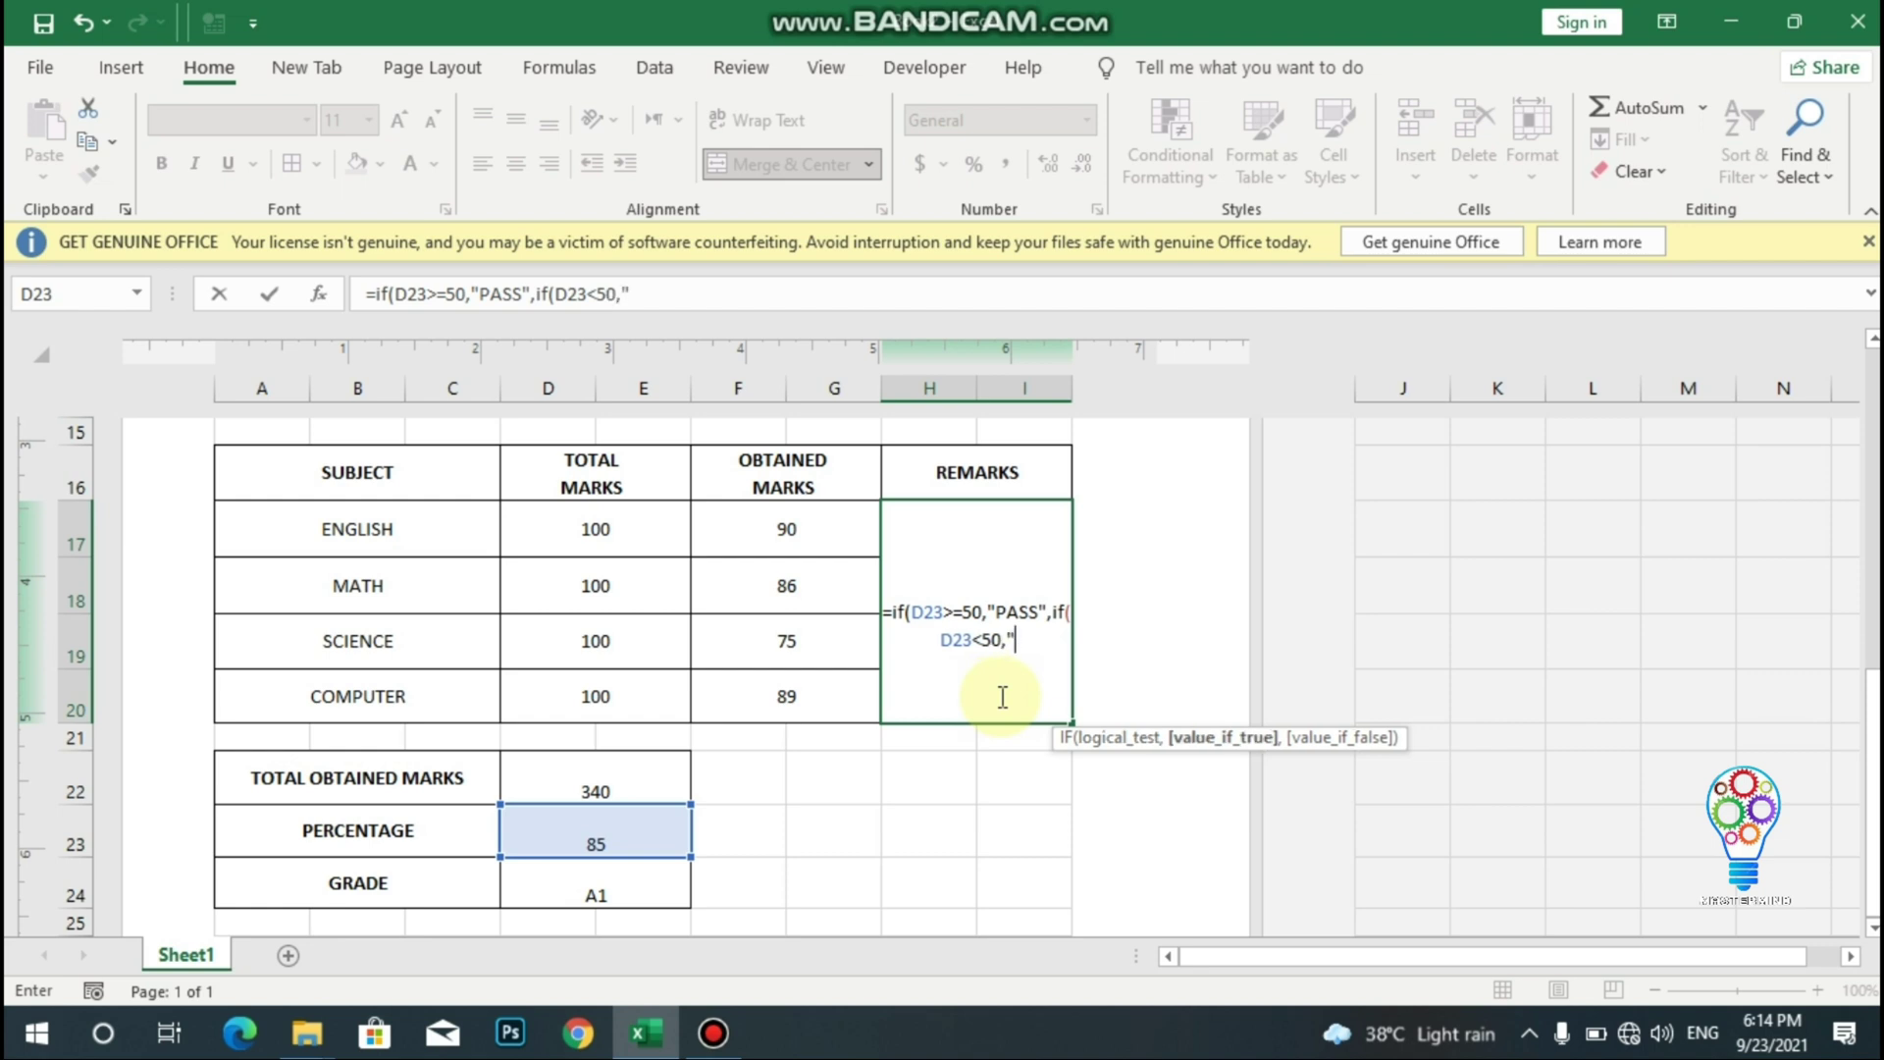
type("FAIL\"")
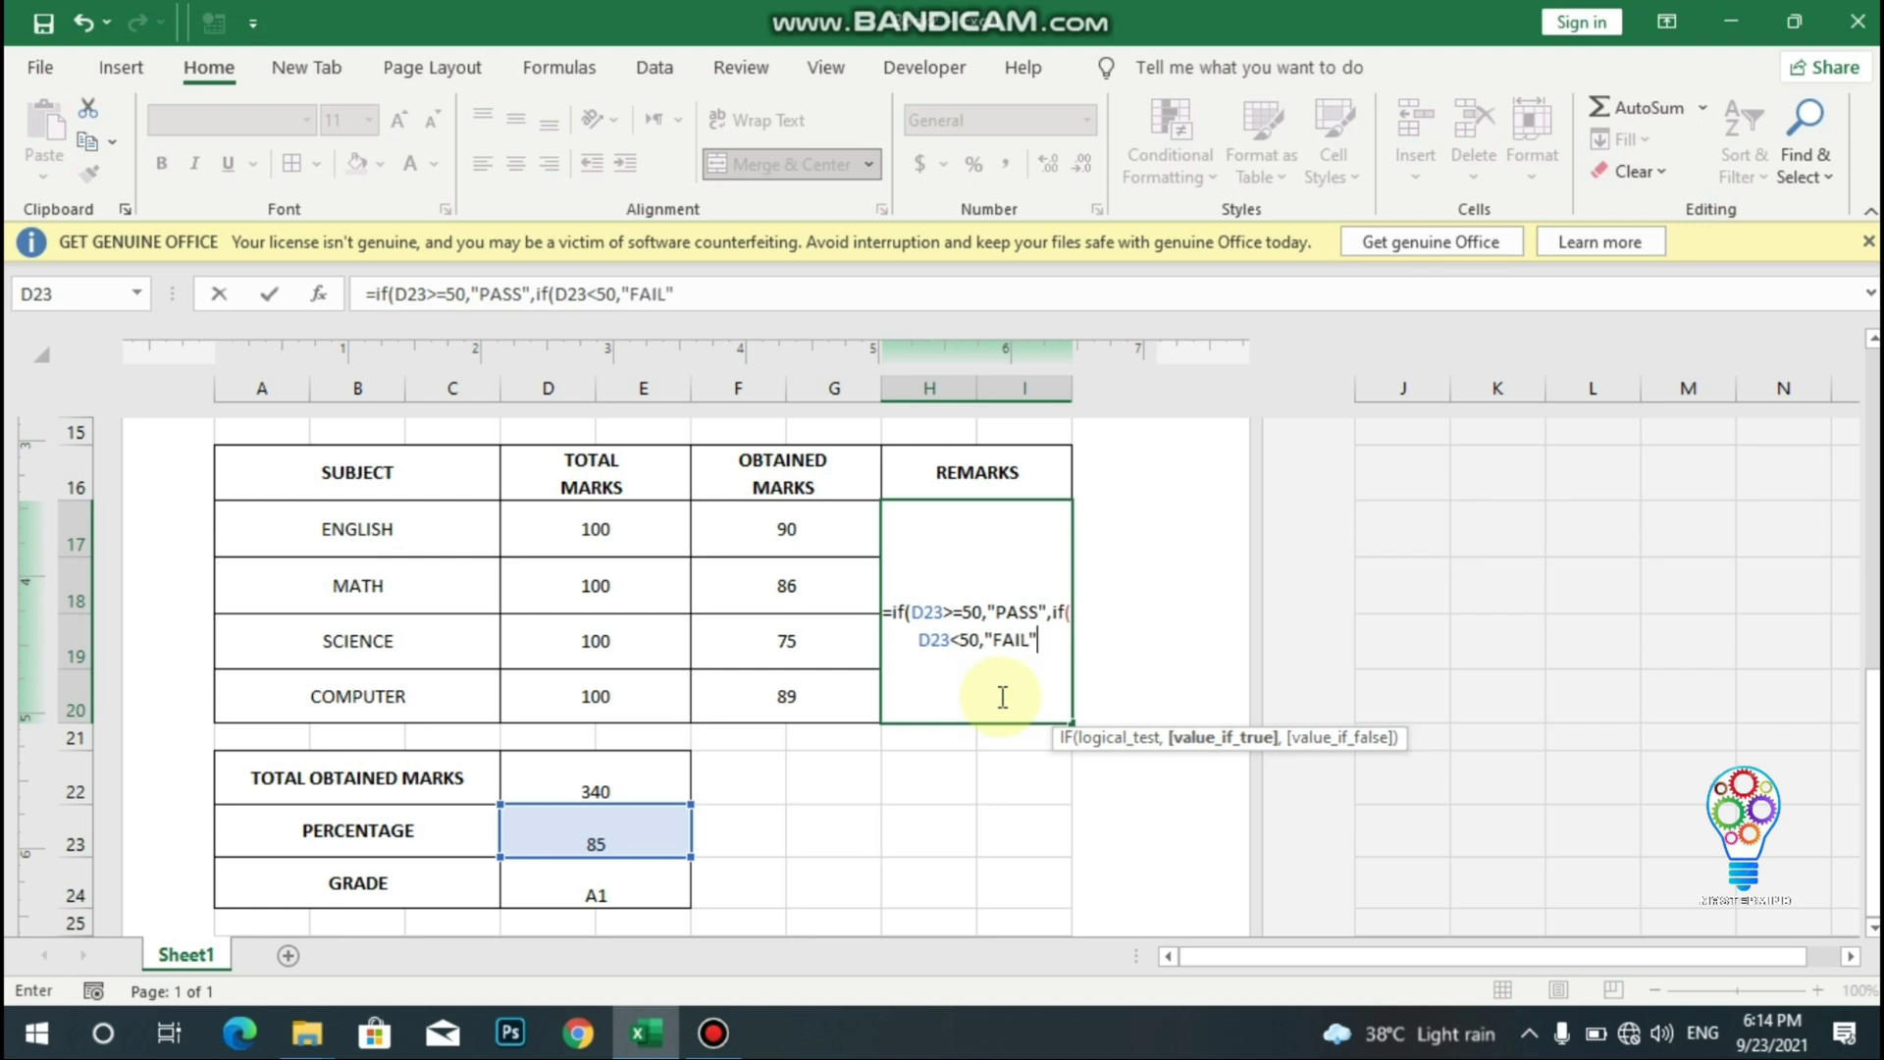
key("Return")
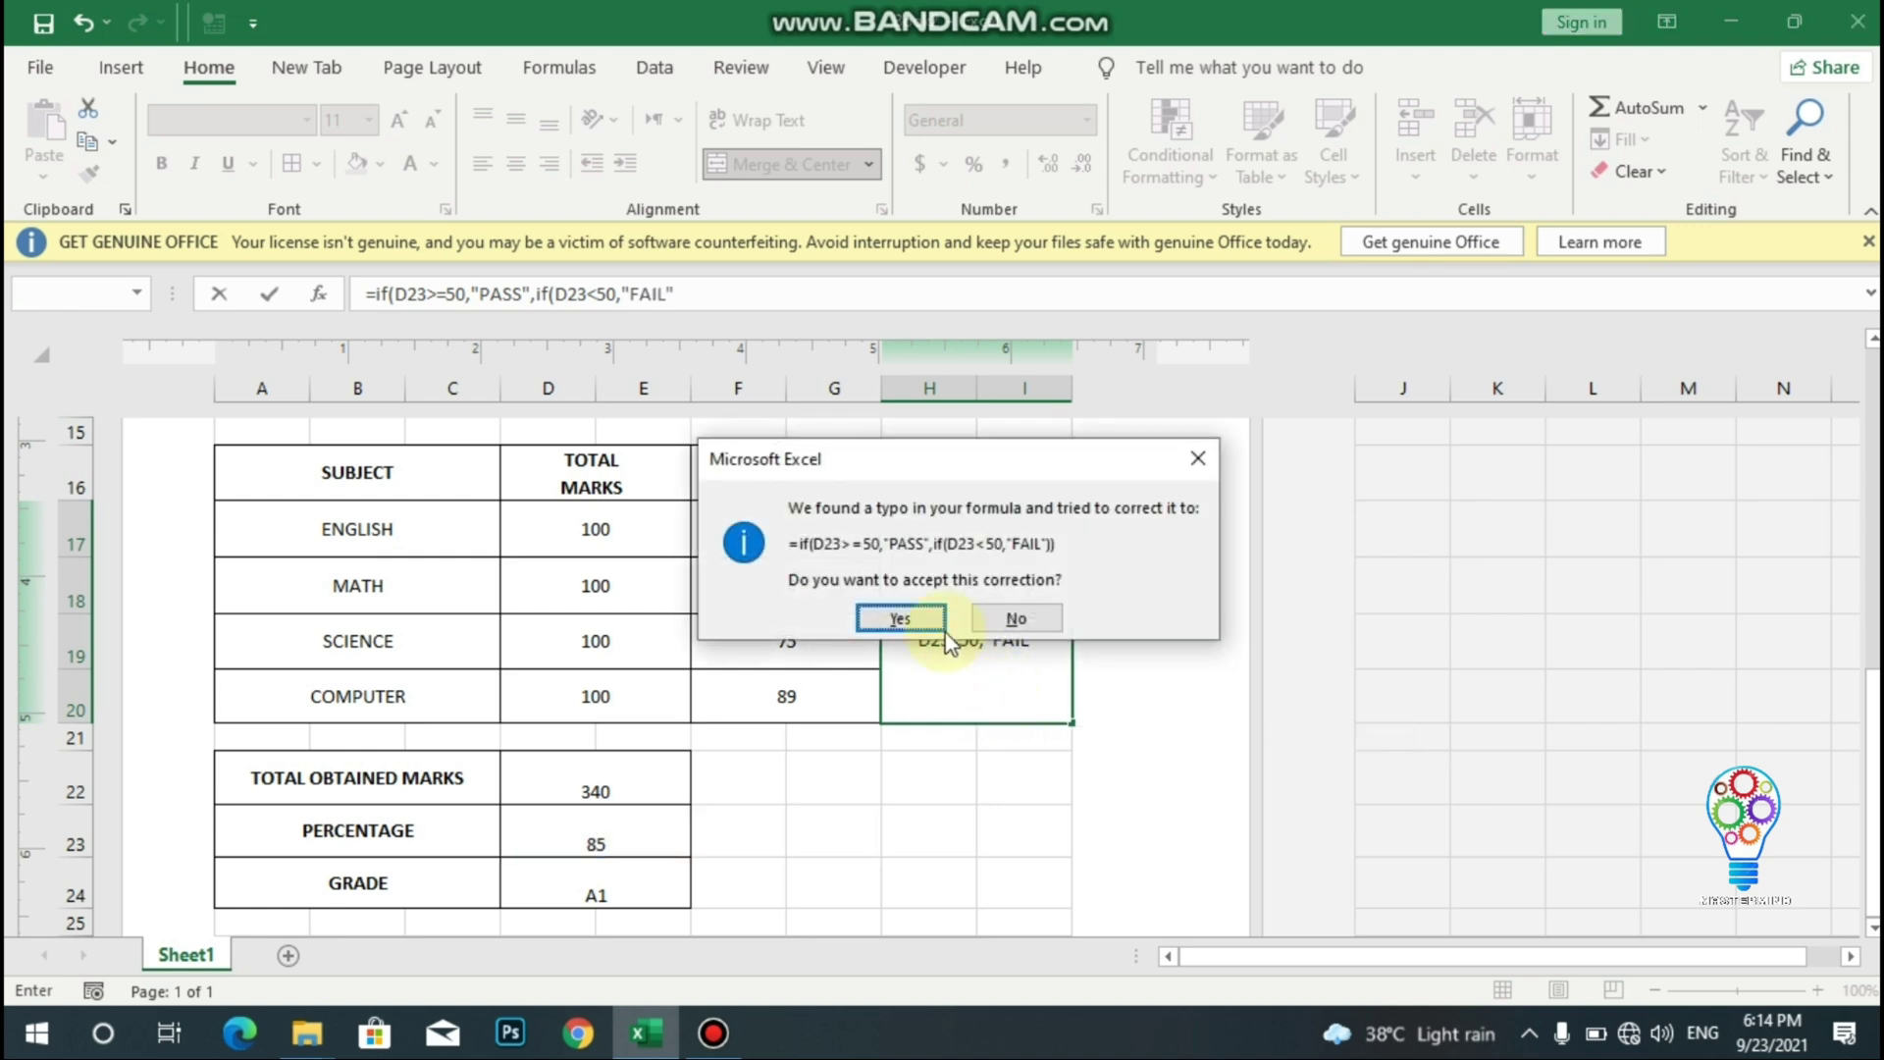
left_click(892, 618)
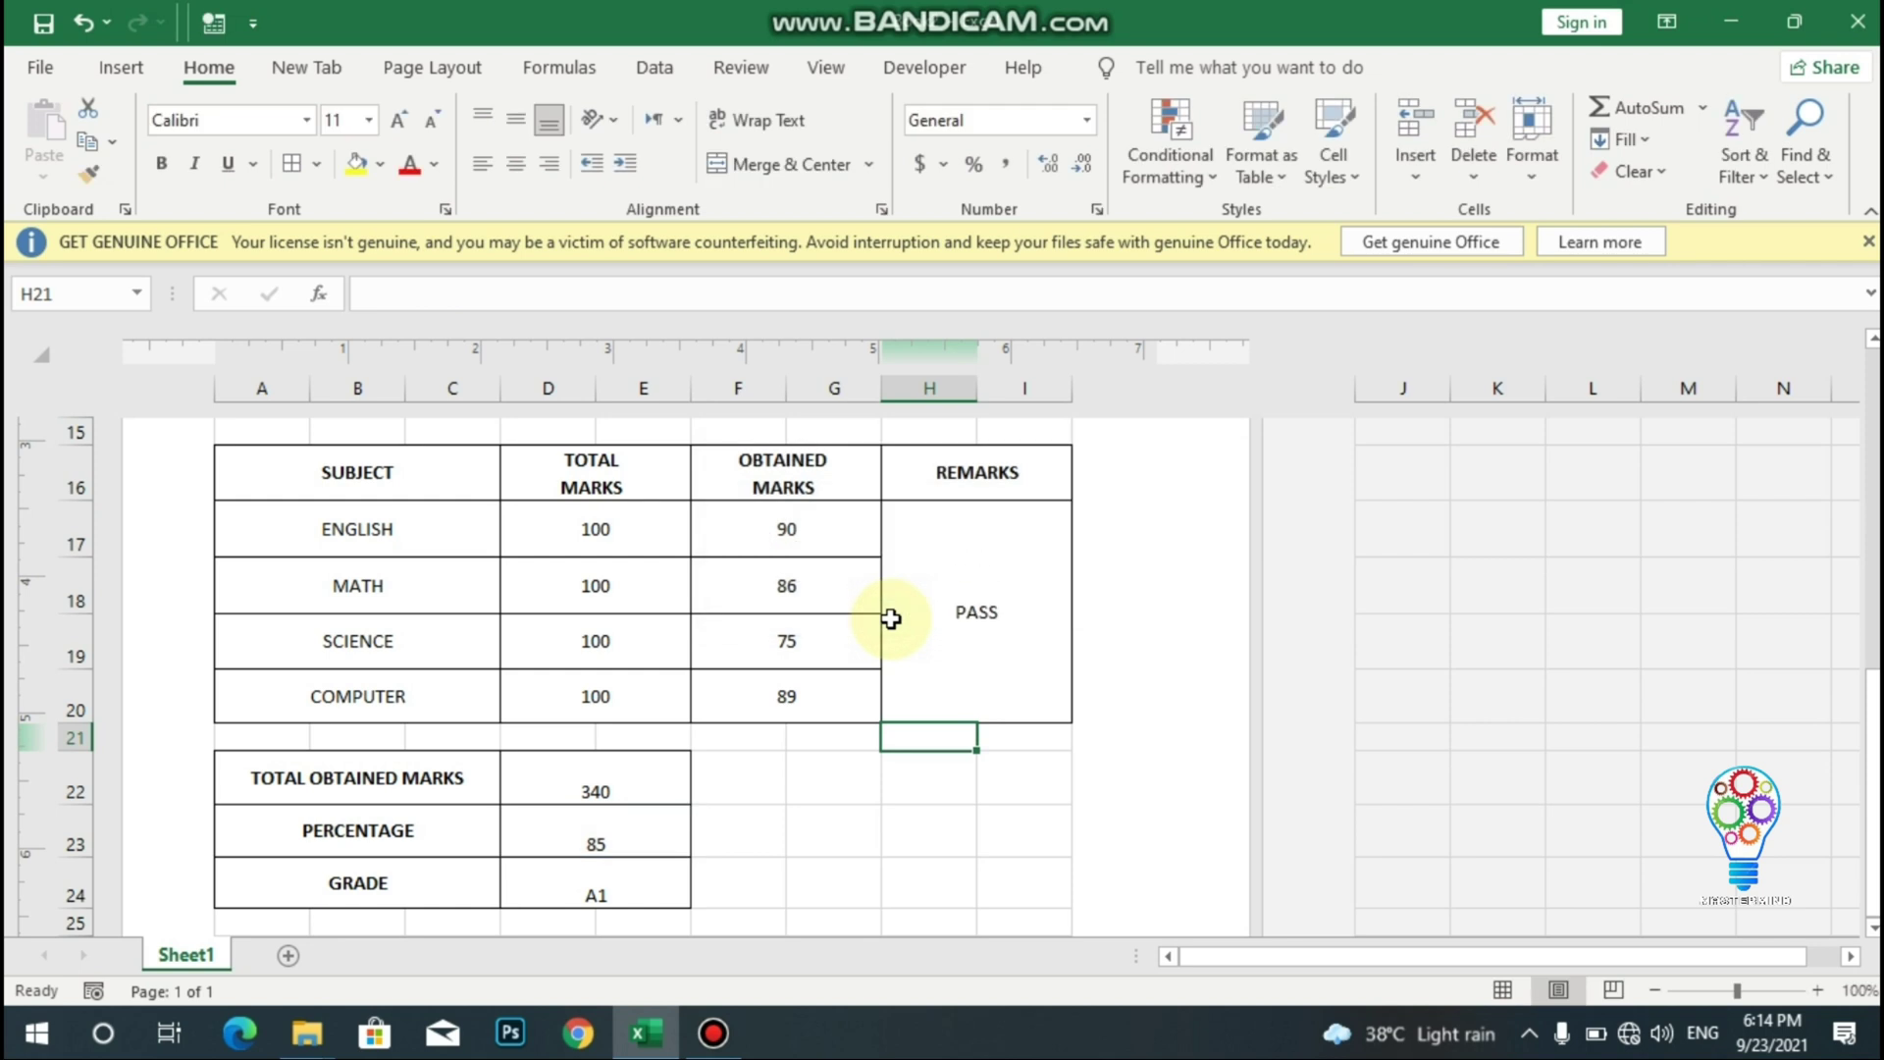
- Test the formulas with marks 90, 87, 50 and 30, dropping the grade to C
left_click(977, 609)
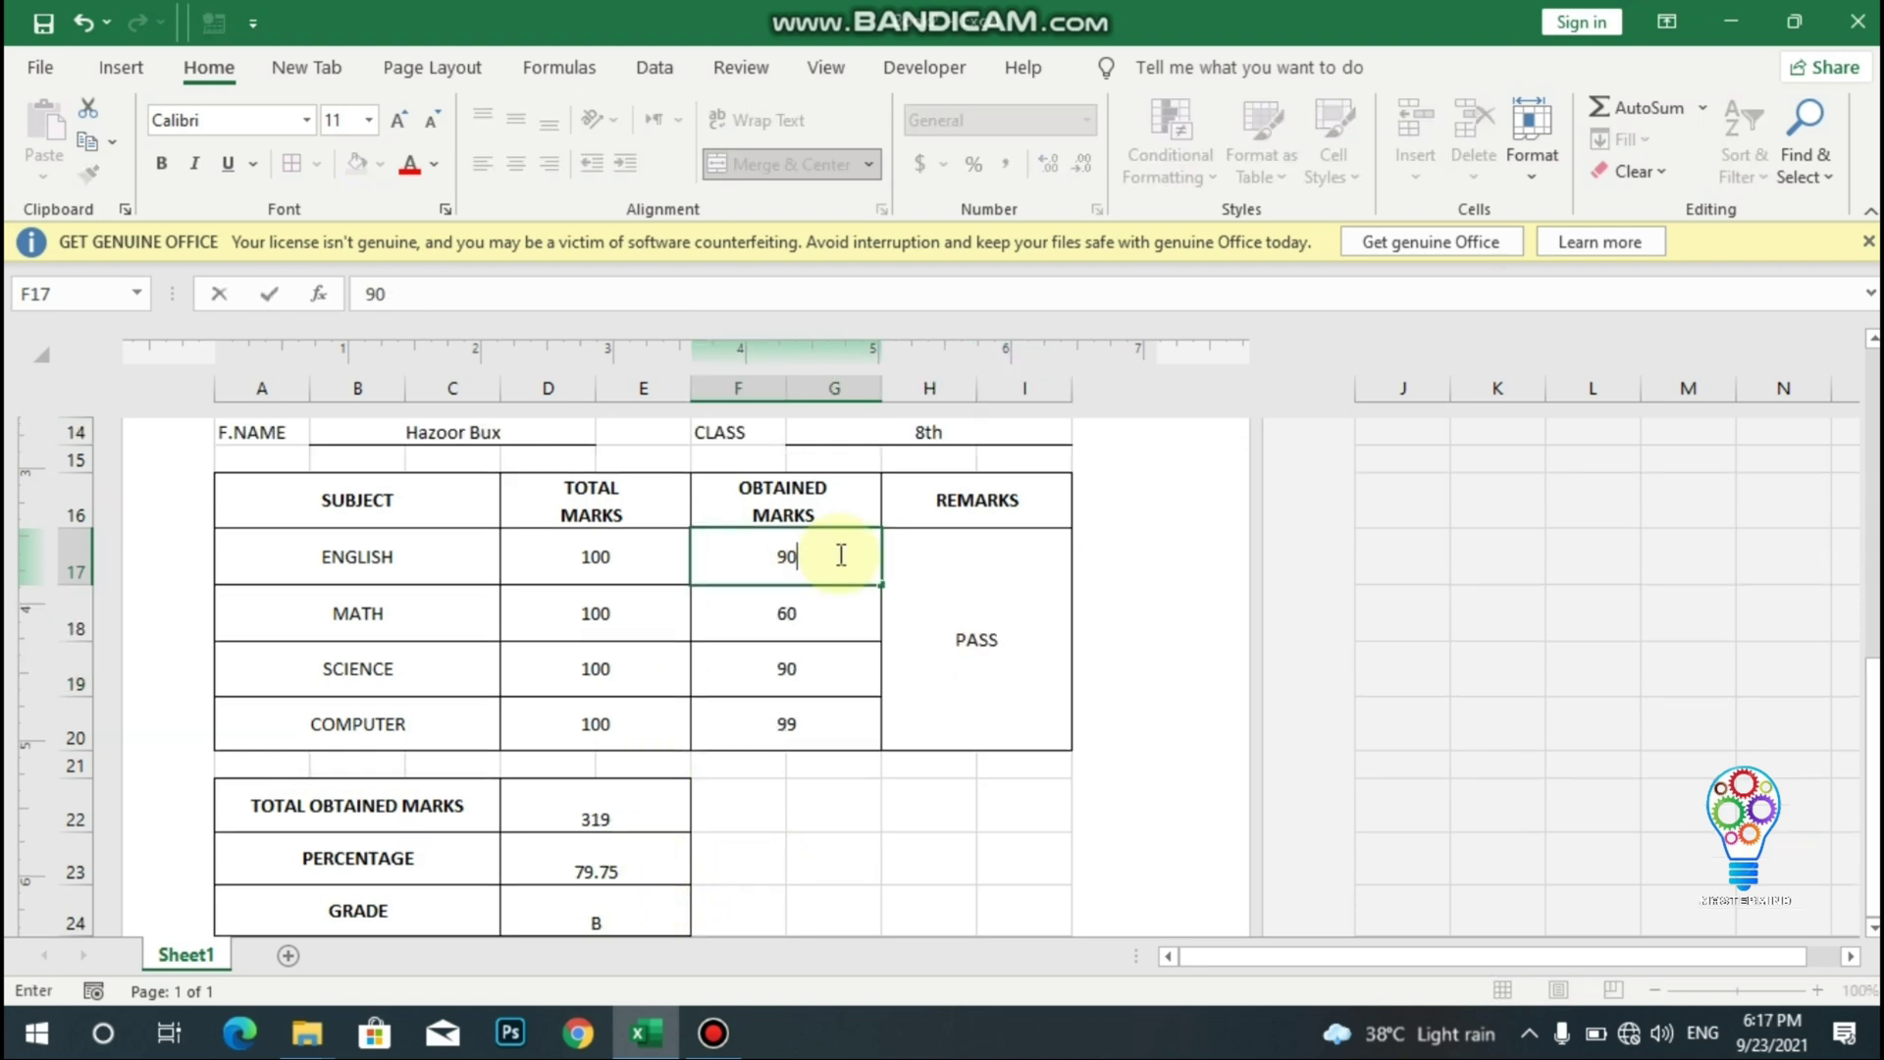
key("Return")
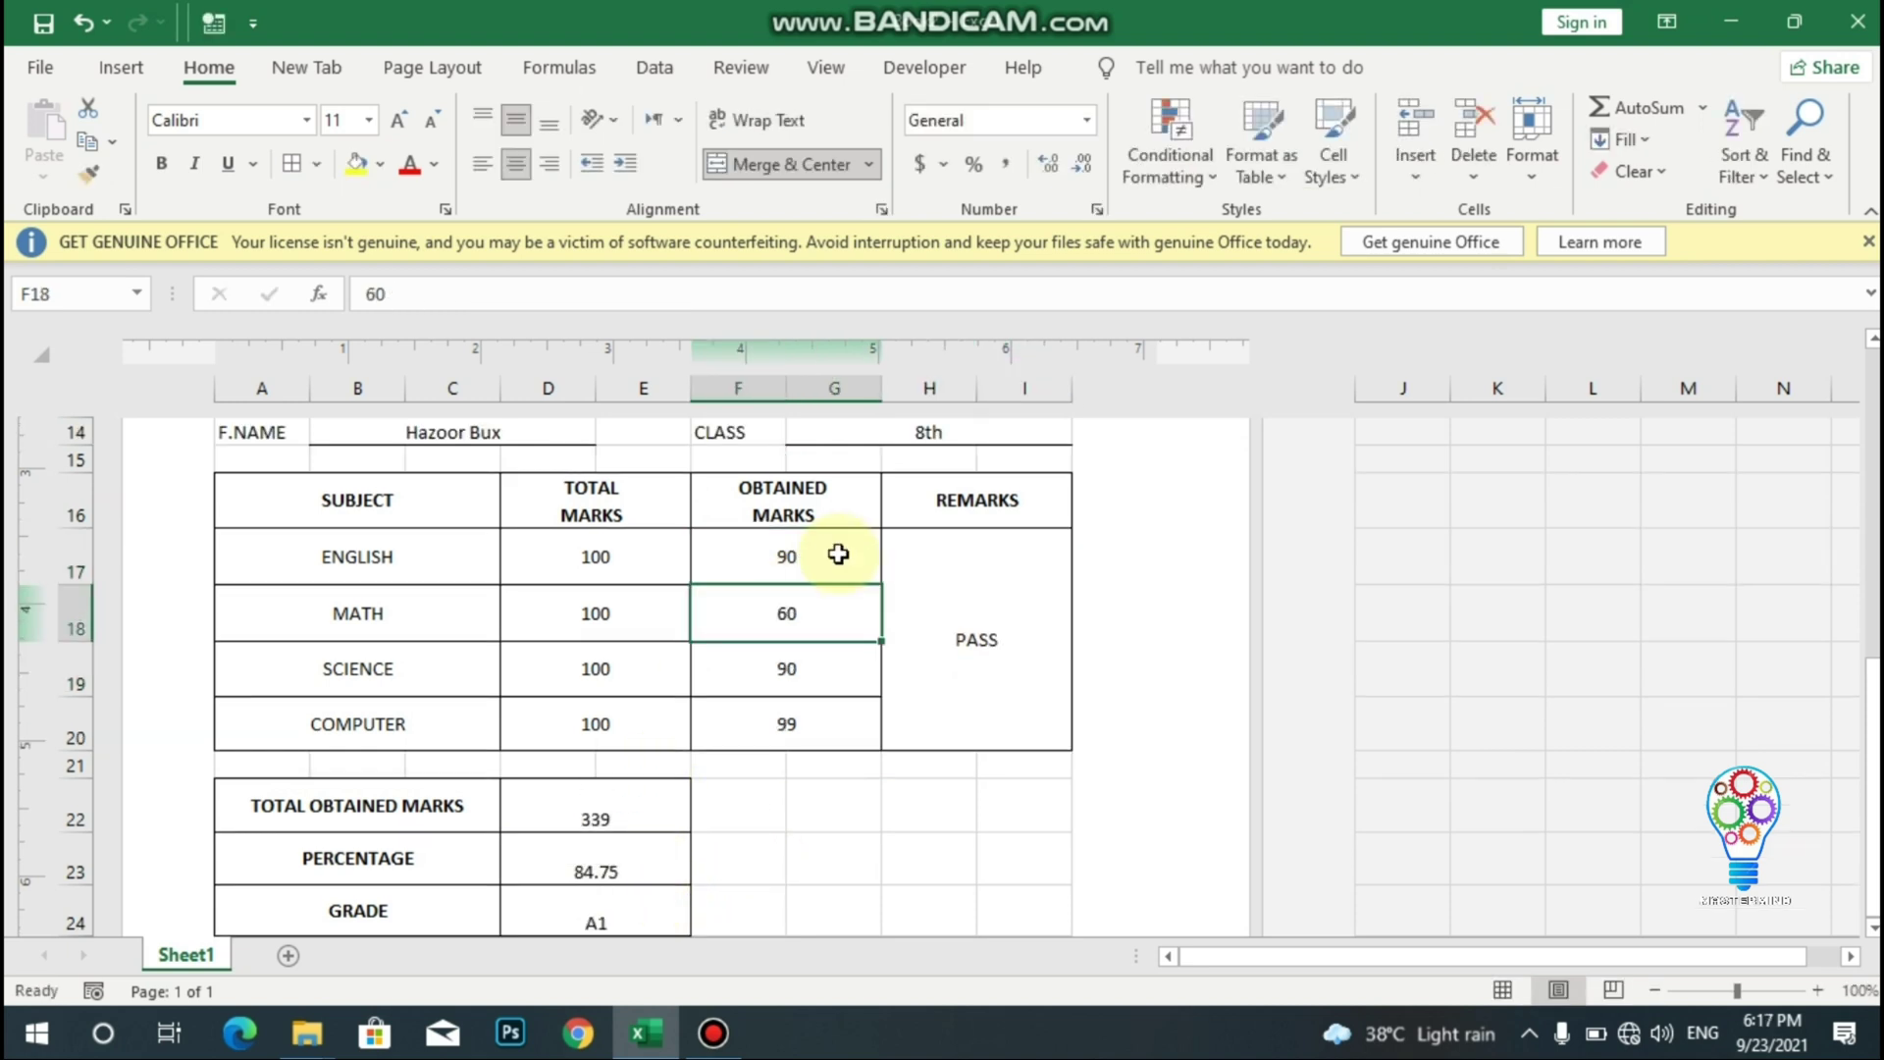
type("87")
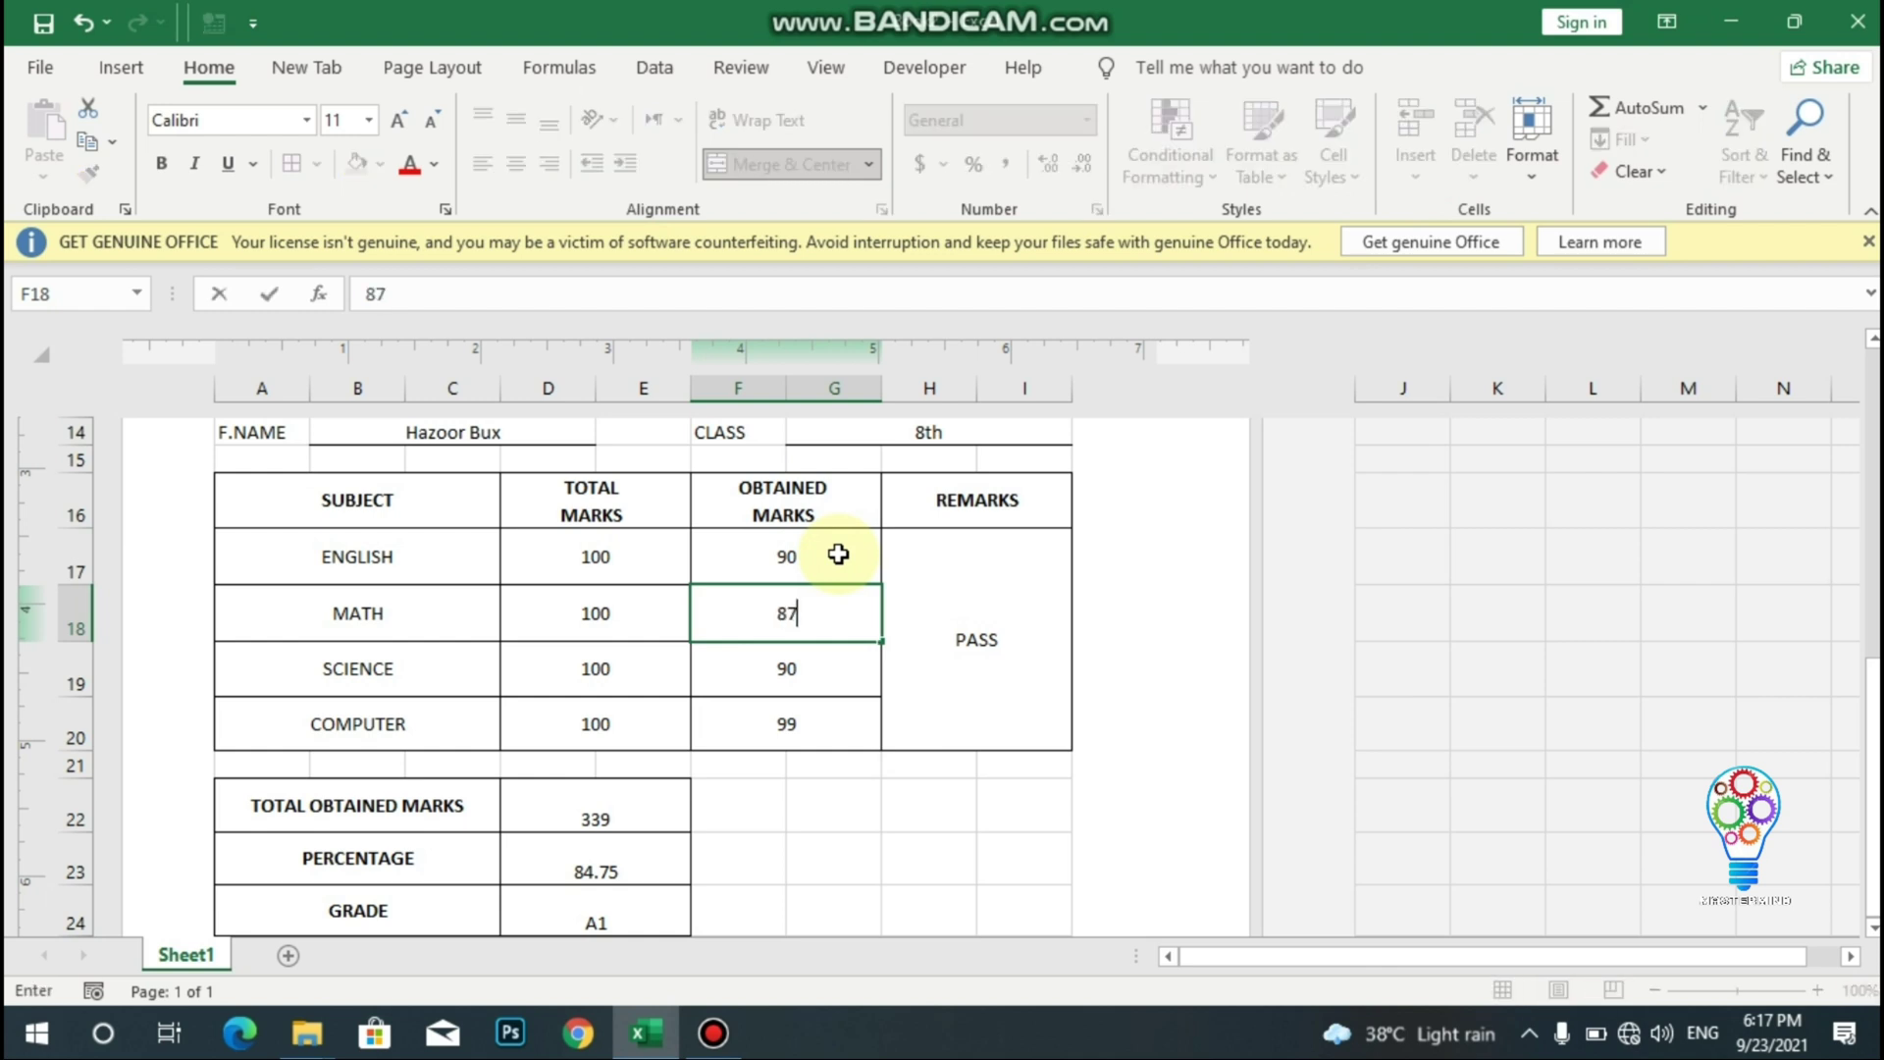
key("Return")
type("50")
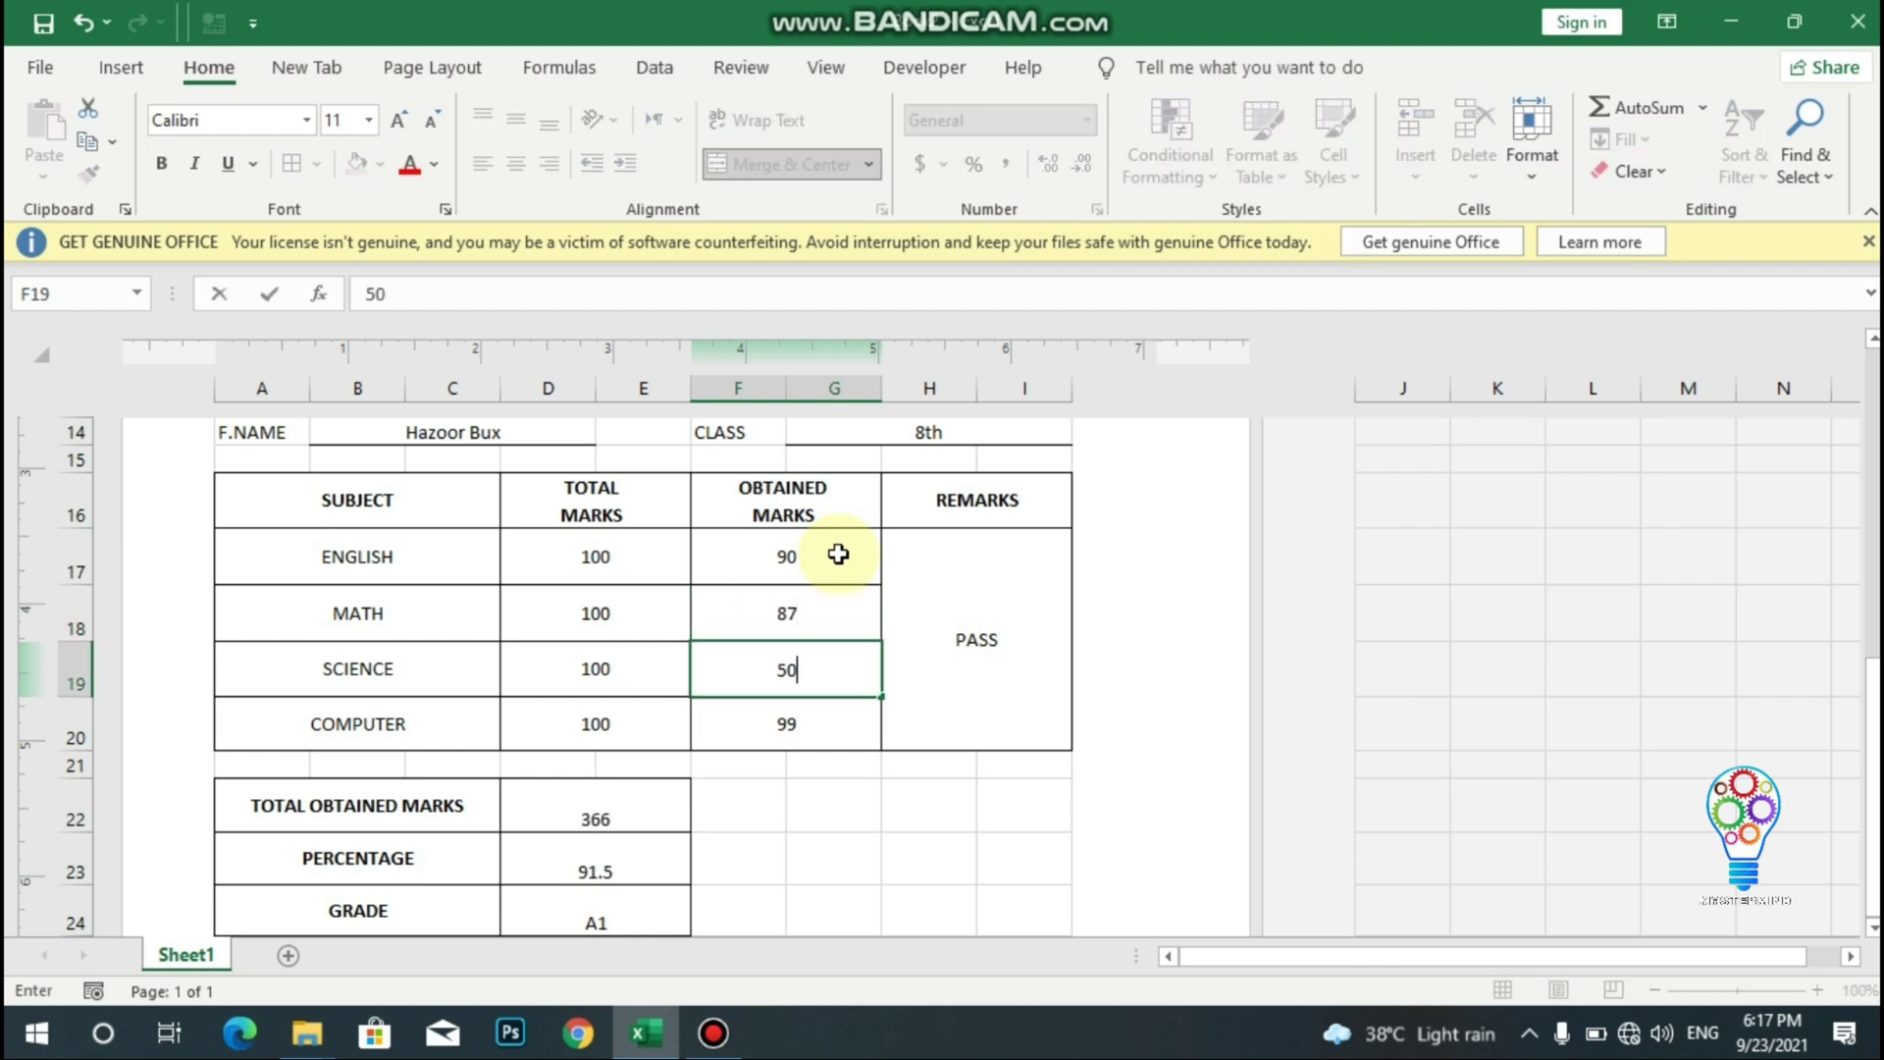
key("Return")
type("30")
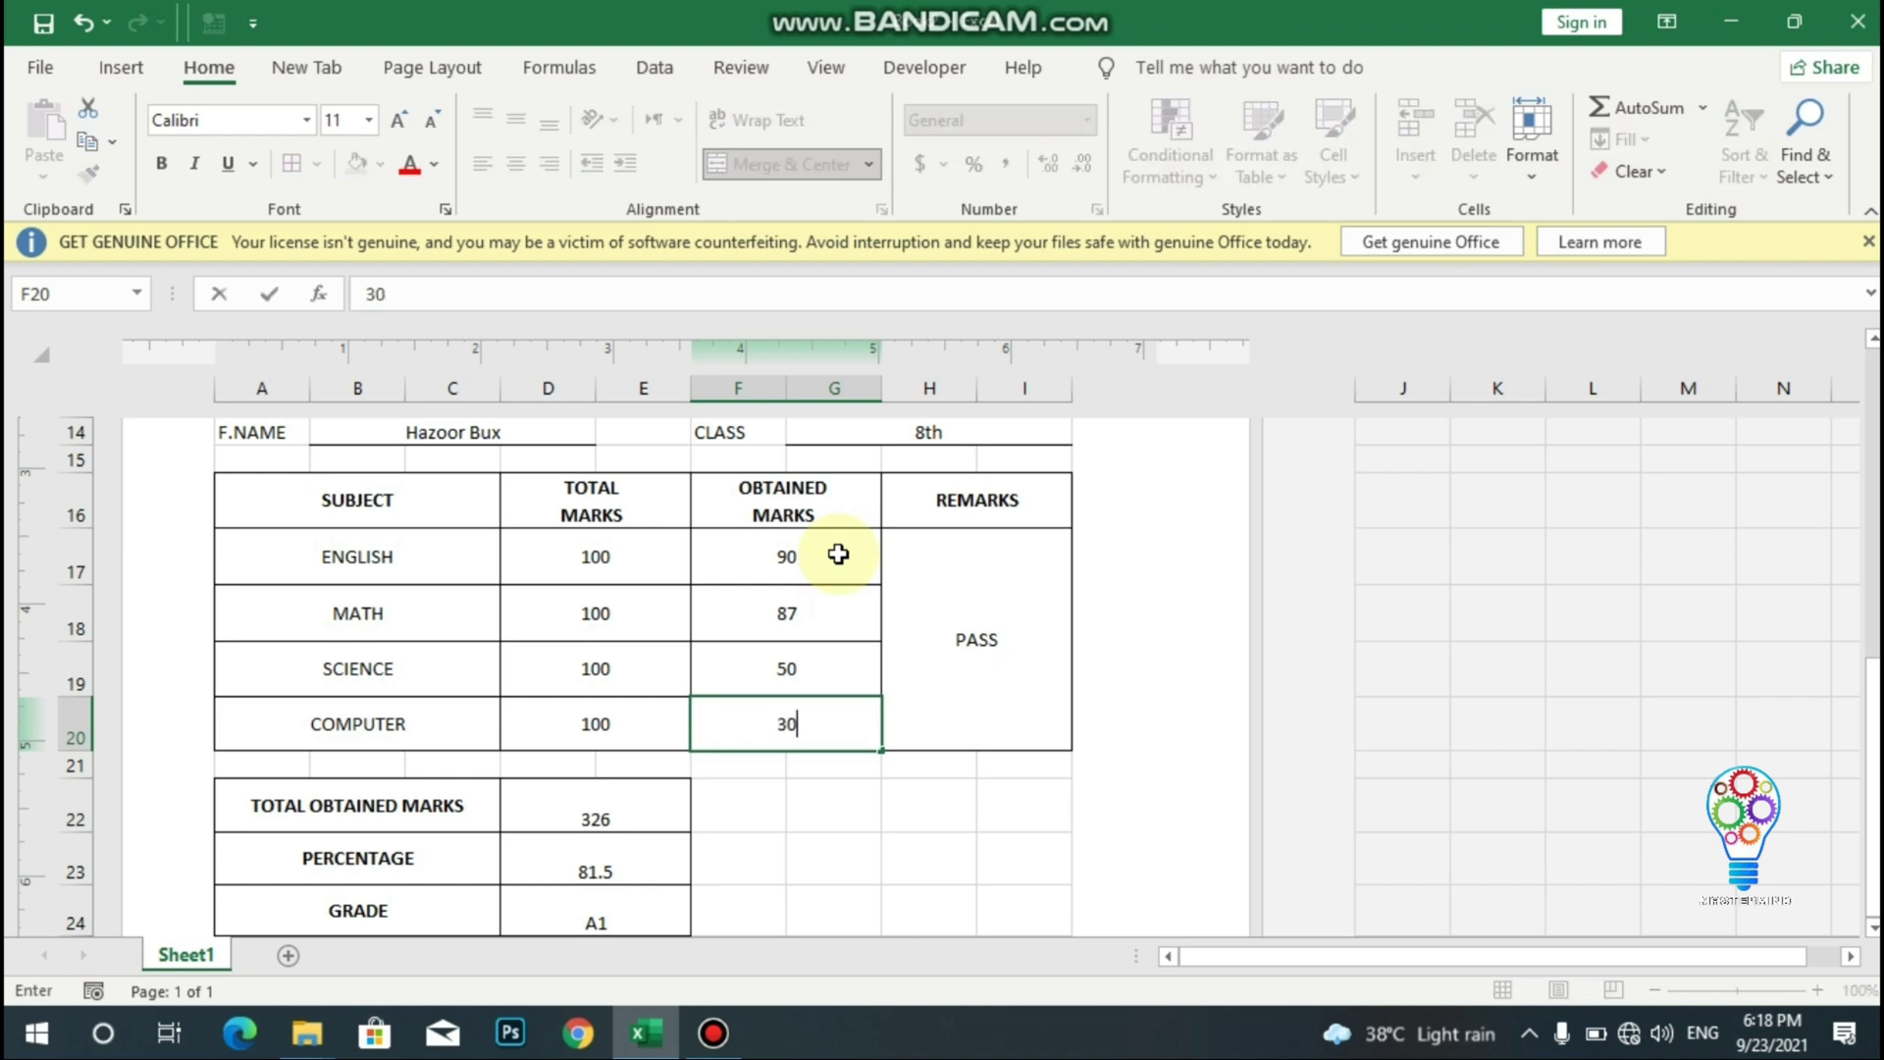
key("Return")
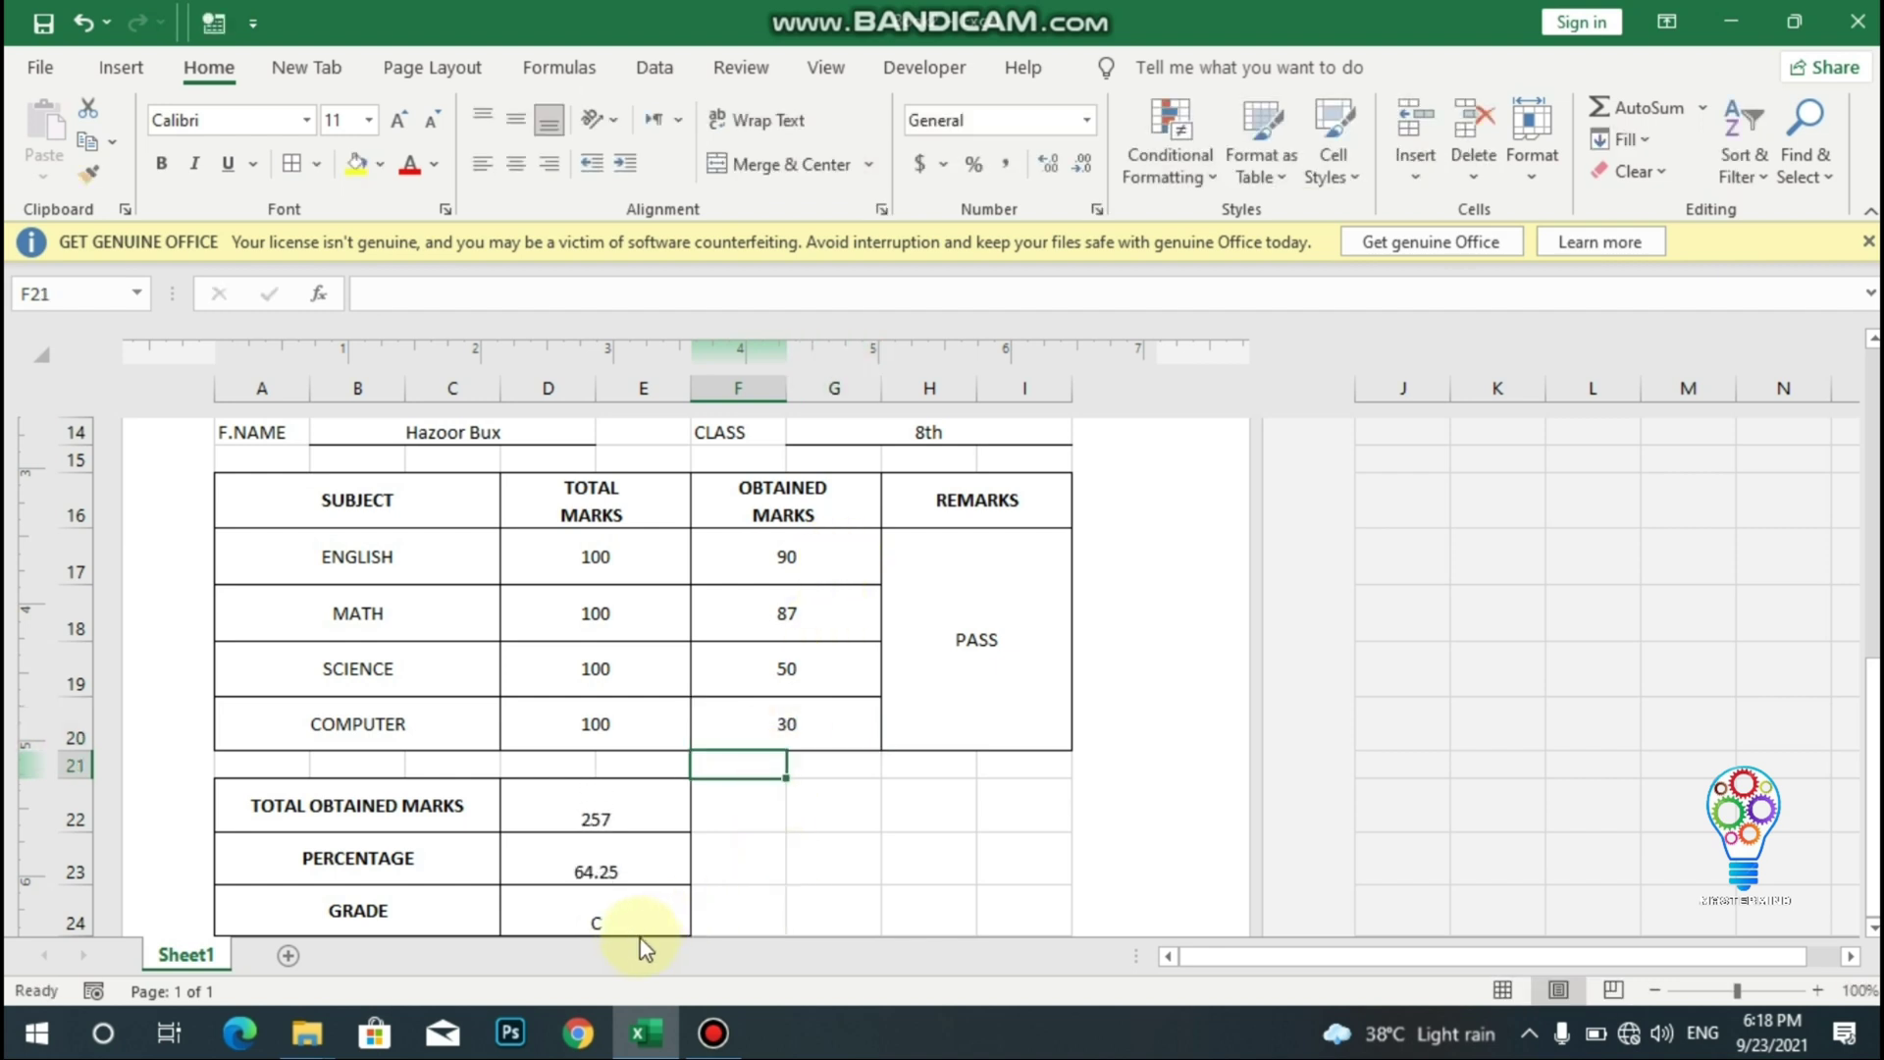
- Restore the Computer mark to 99 for a 326 total and open the print preview
left_click(824, 719)
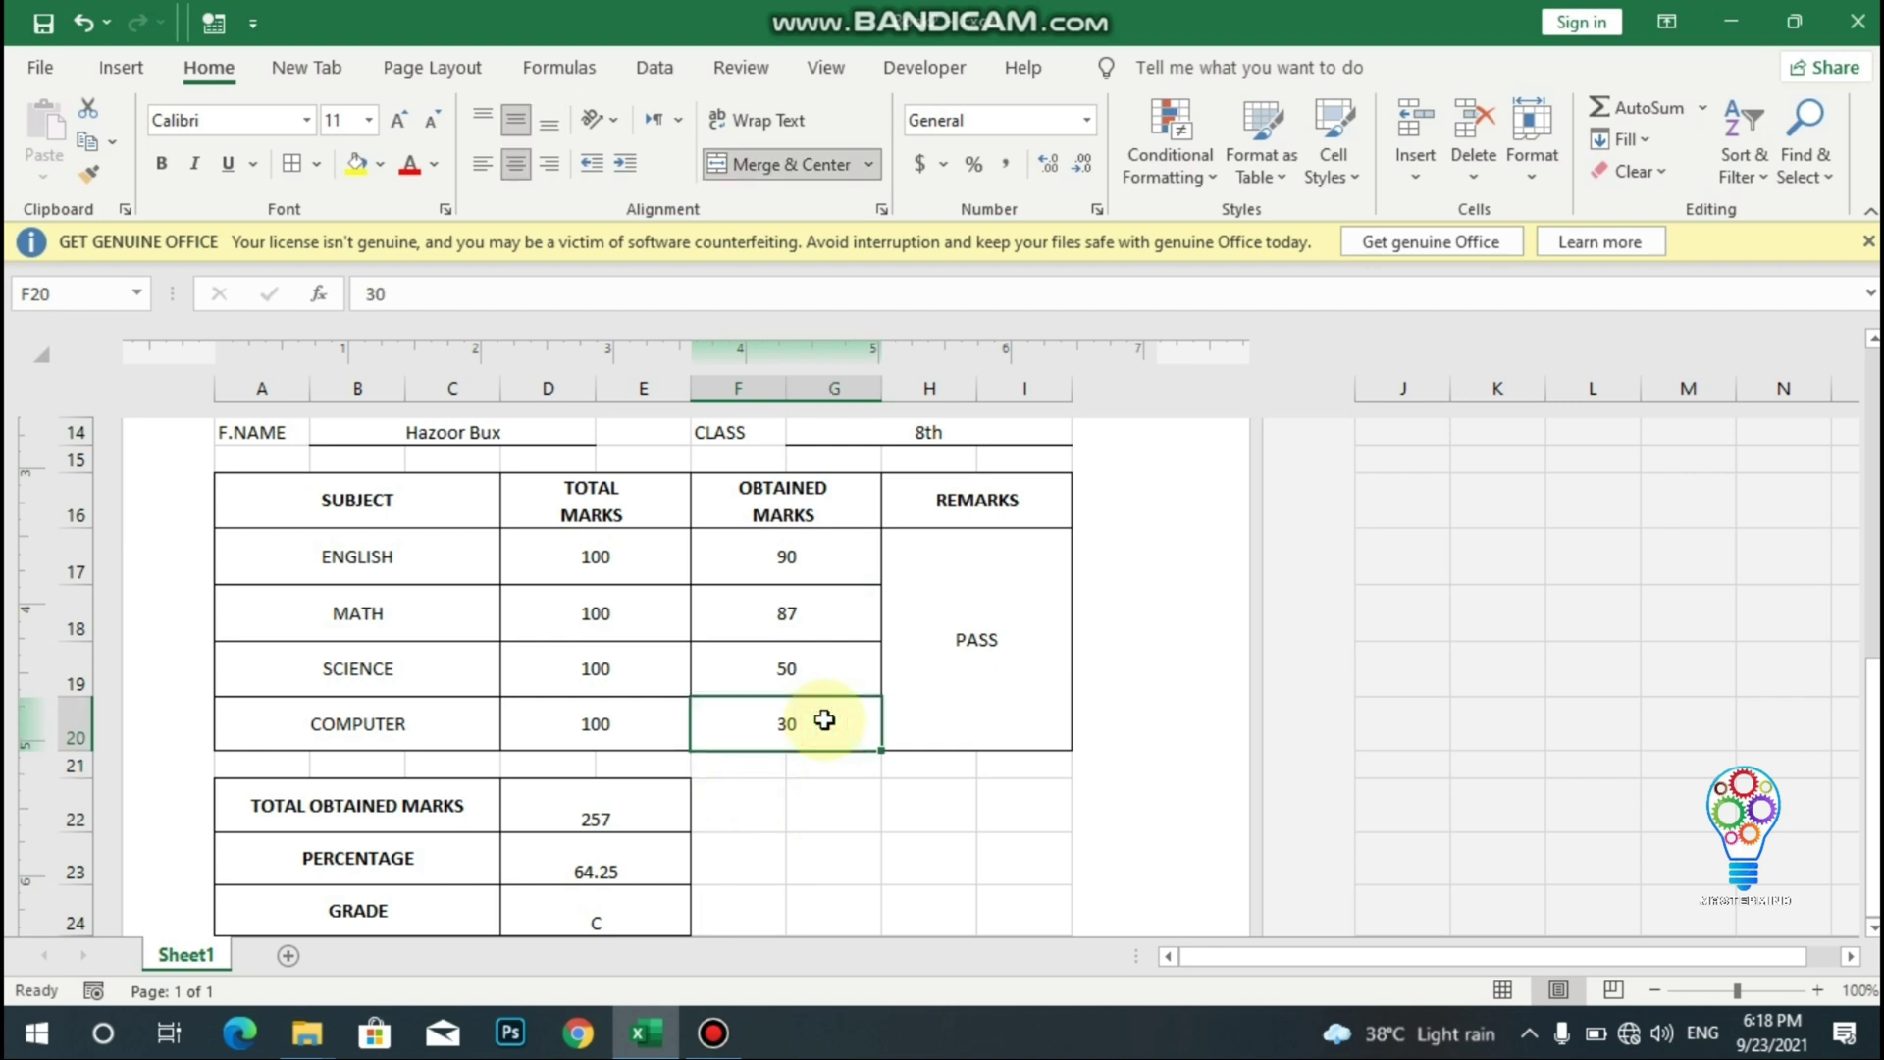
key("BackSpace")
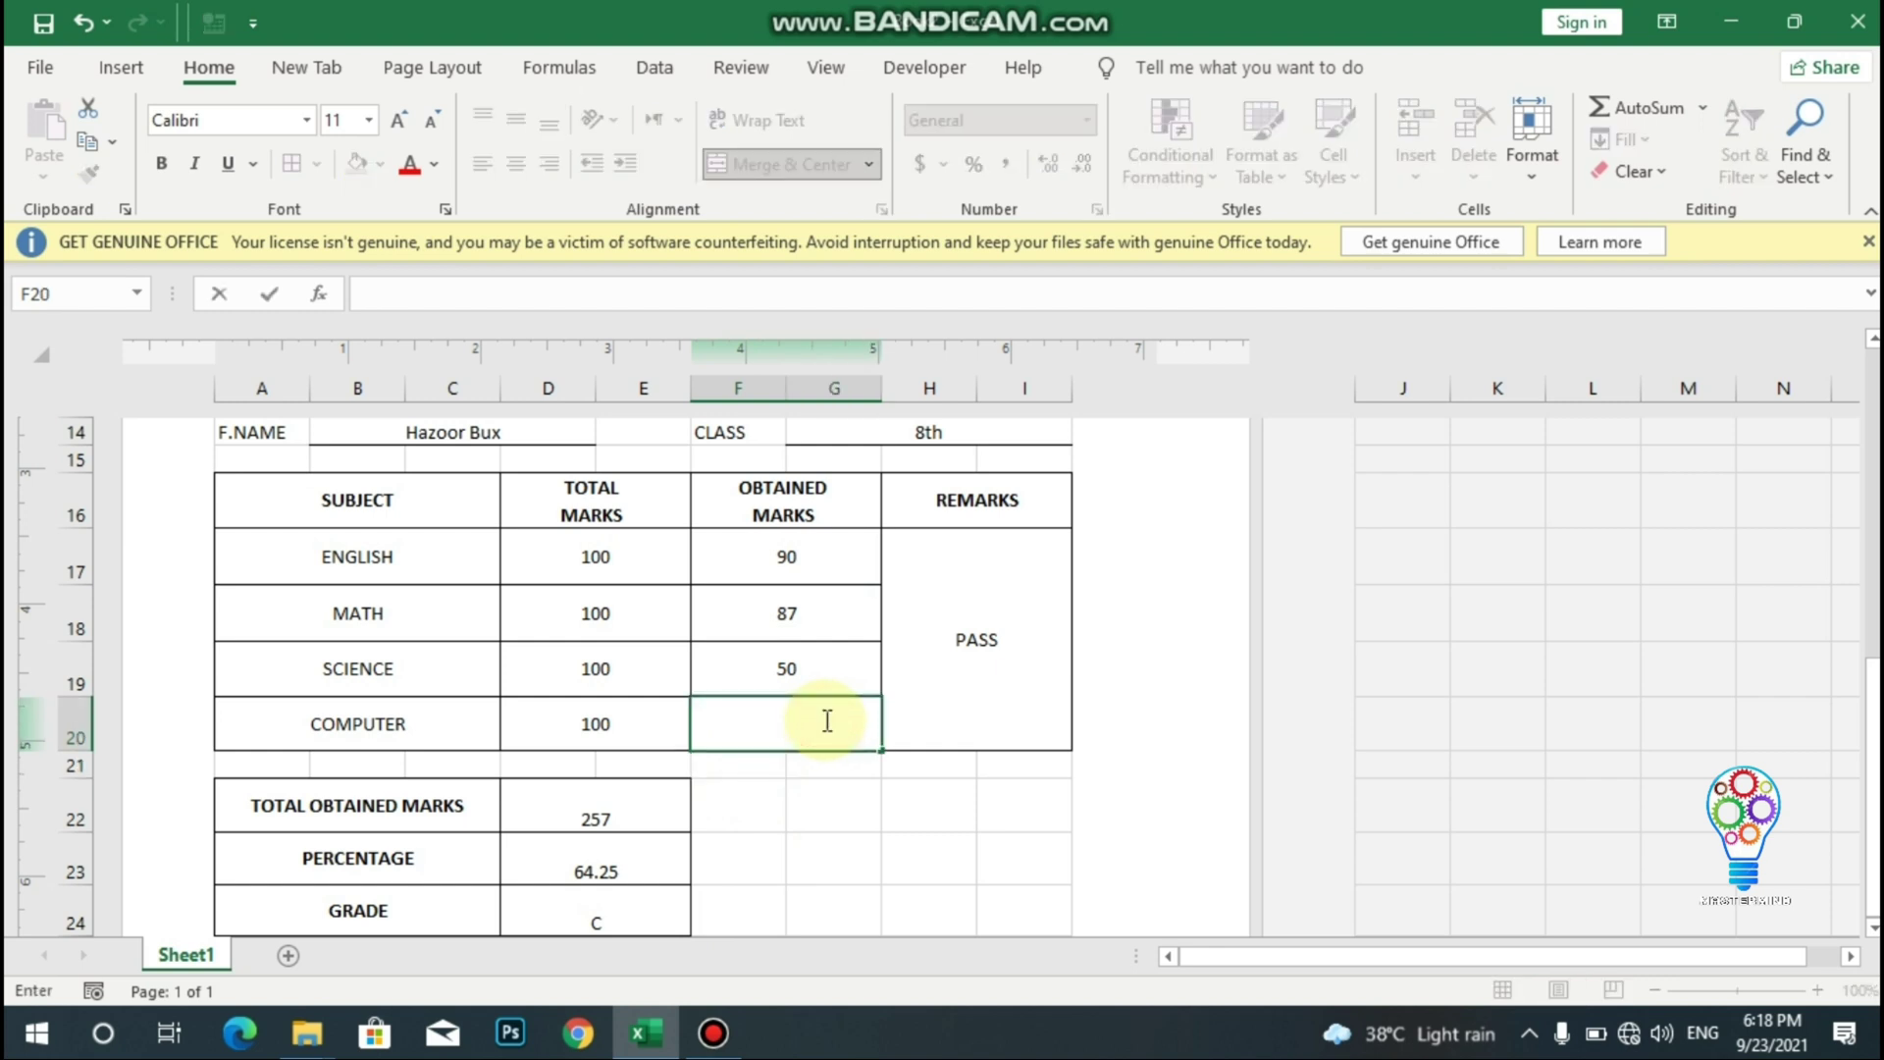
type("99")
key("Return")
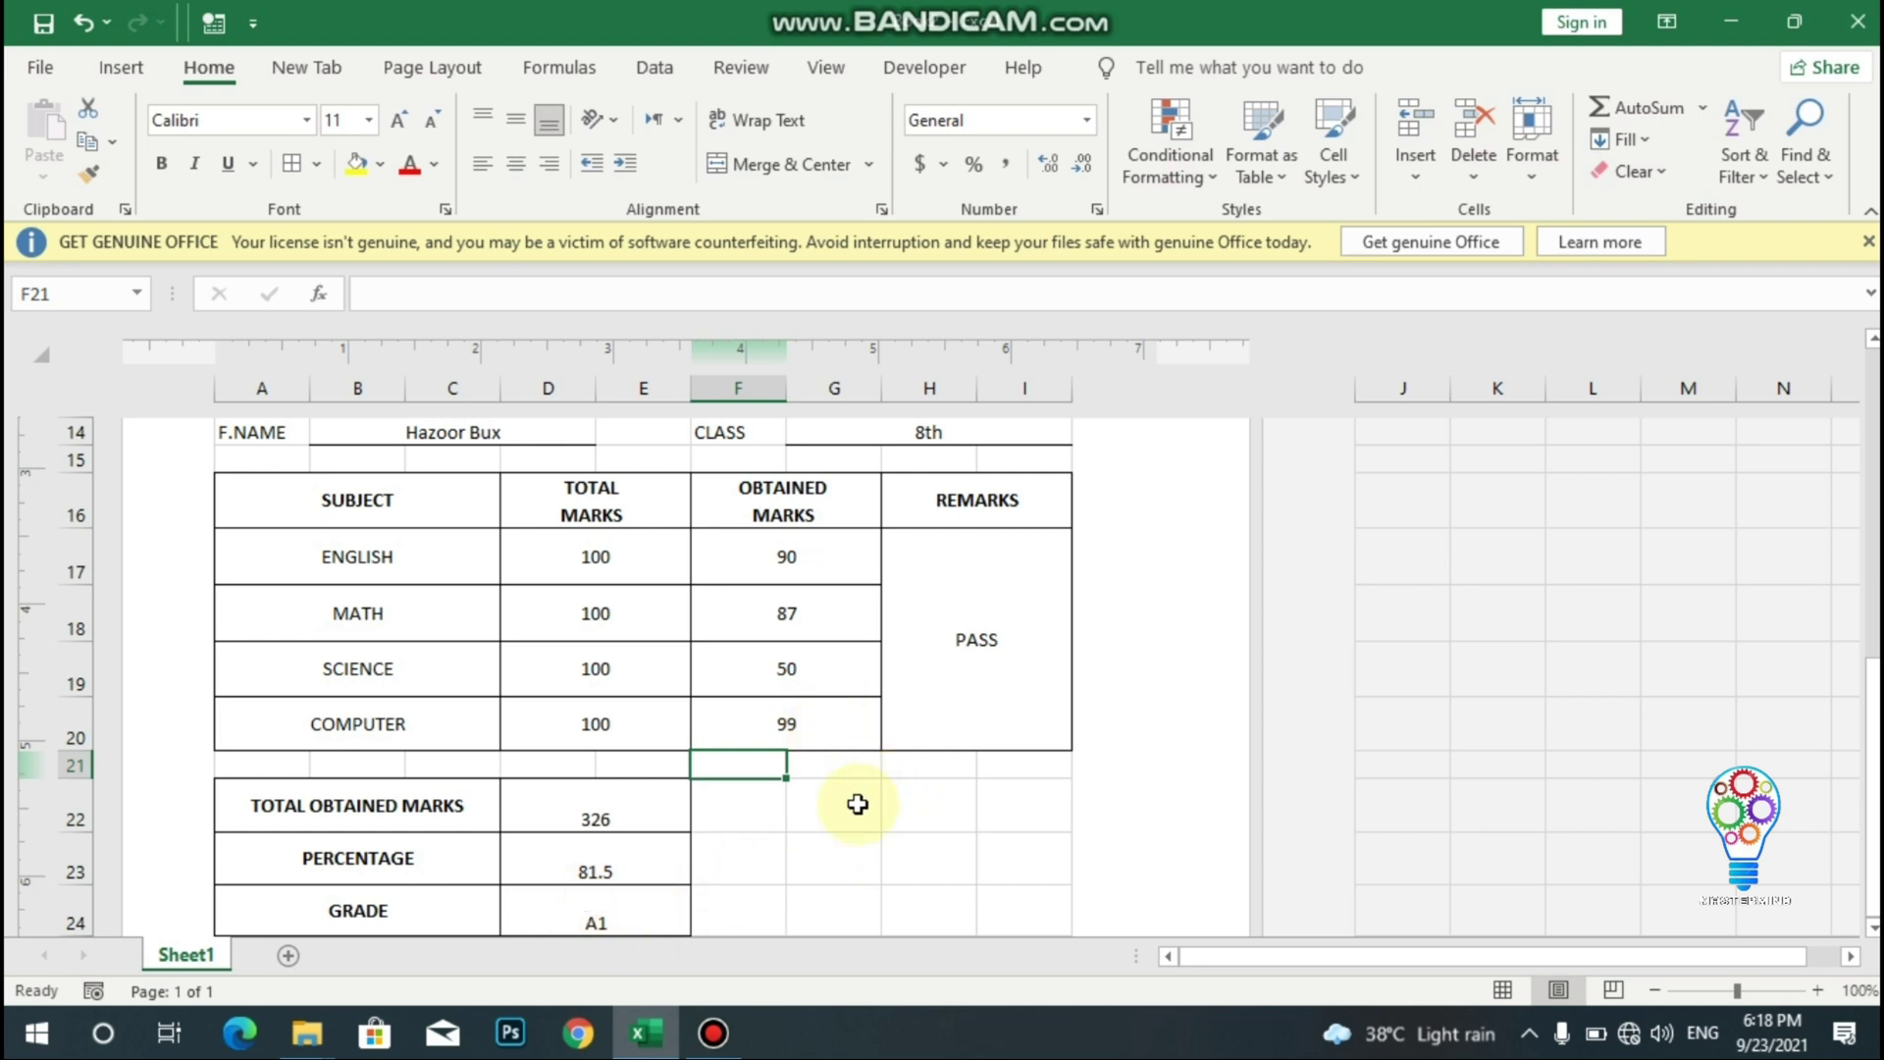
key("ctrl+p")
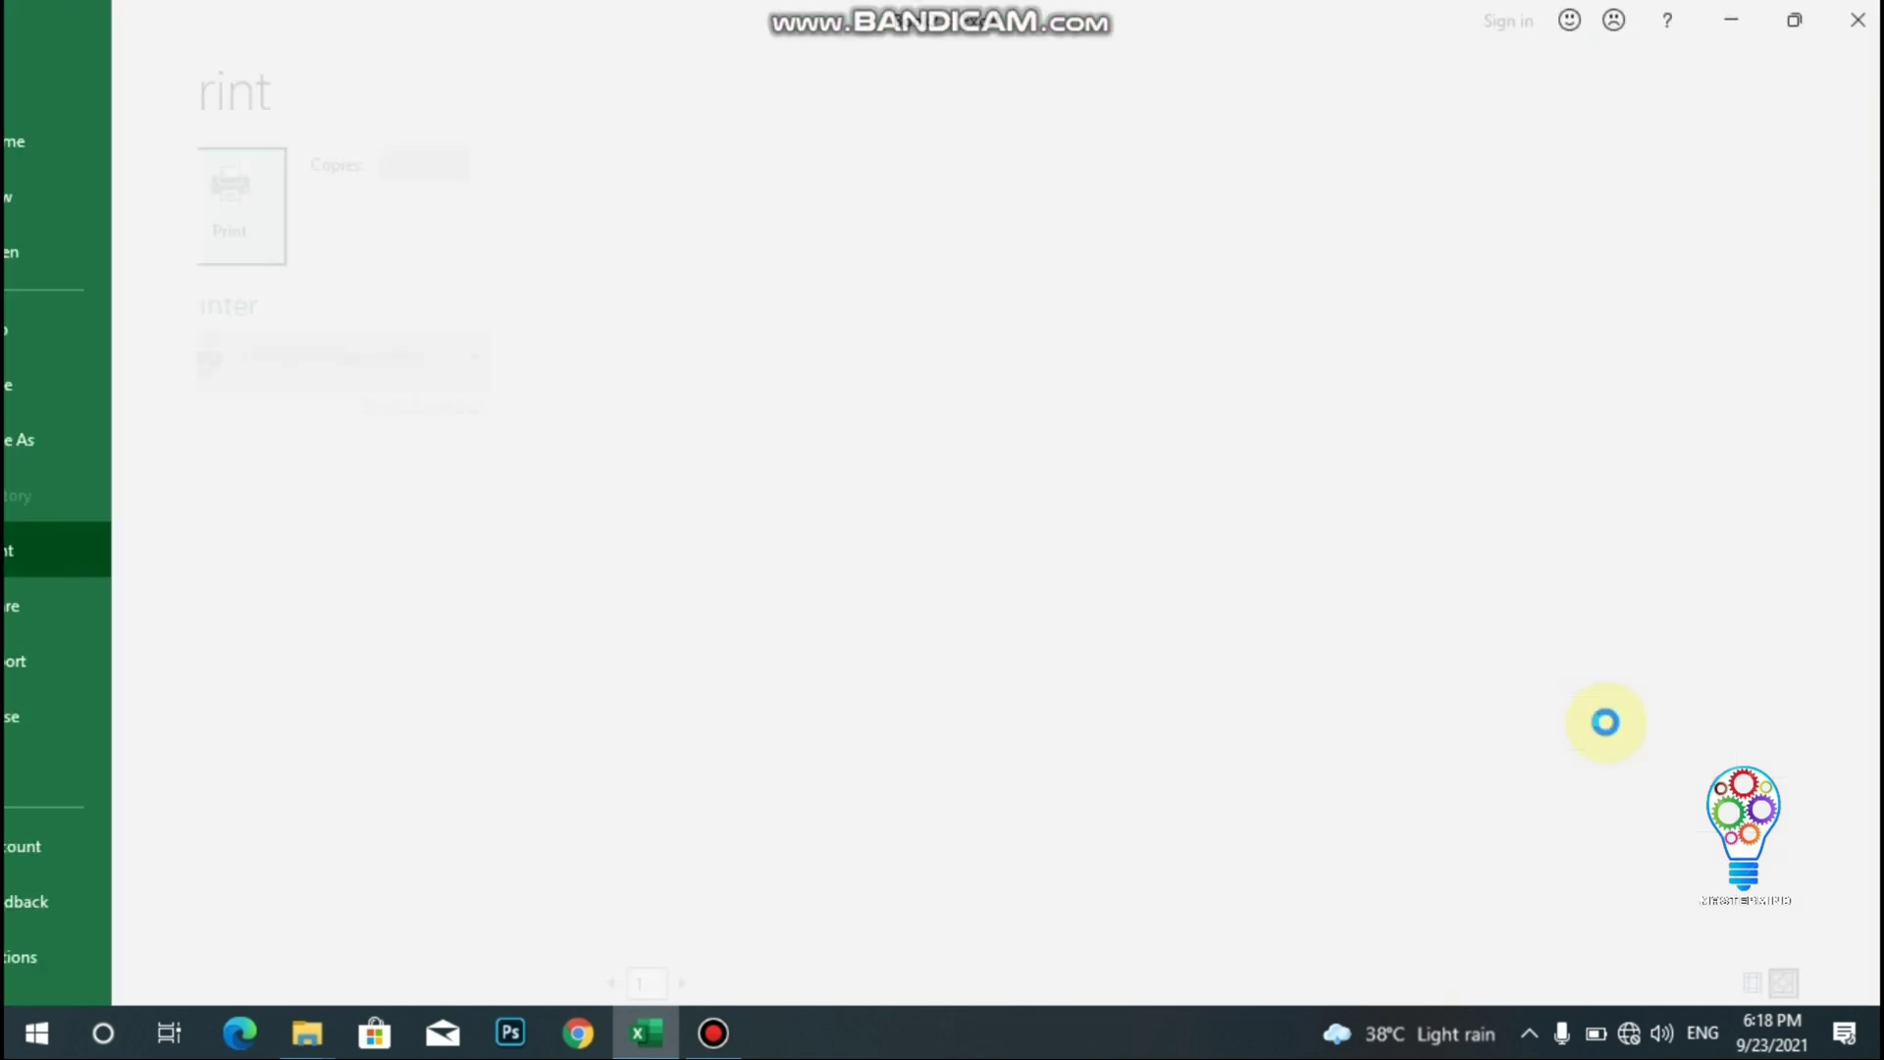